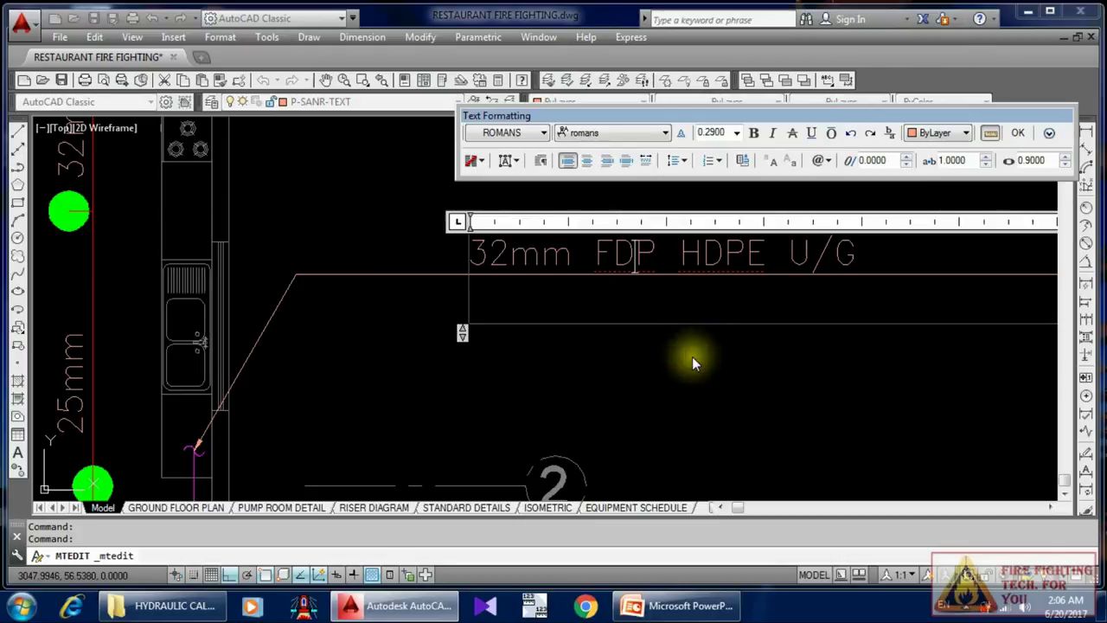
# Step: Change the drain pipe callout beside the kitchen to read "32mm FDP GS TO BE CONNECTED"
pyautogui.moveTo(682, 254); pyautogui.dragTo(861, 255)
pyautogui.write('GS')
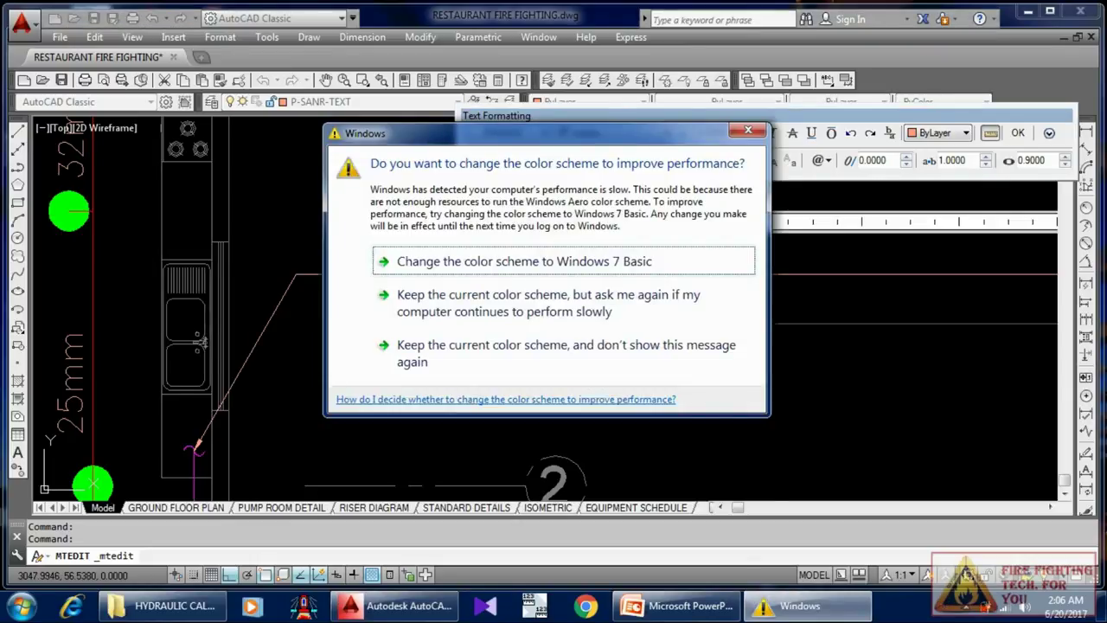
pyautogui.click(646, 357)
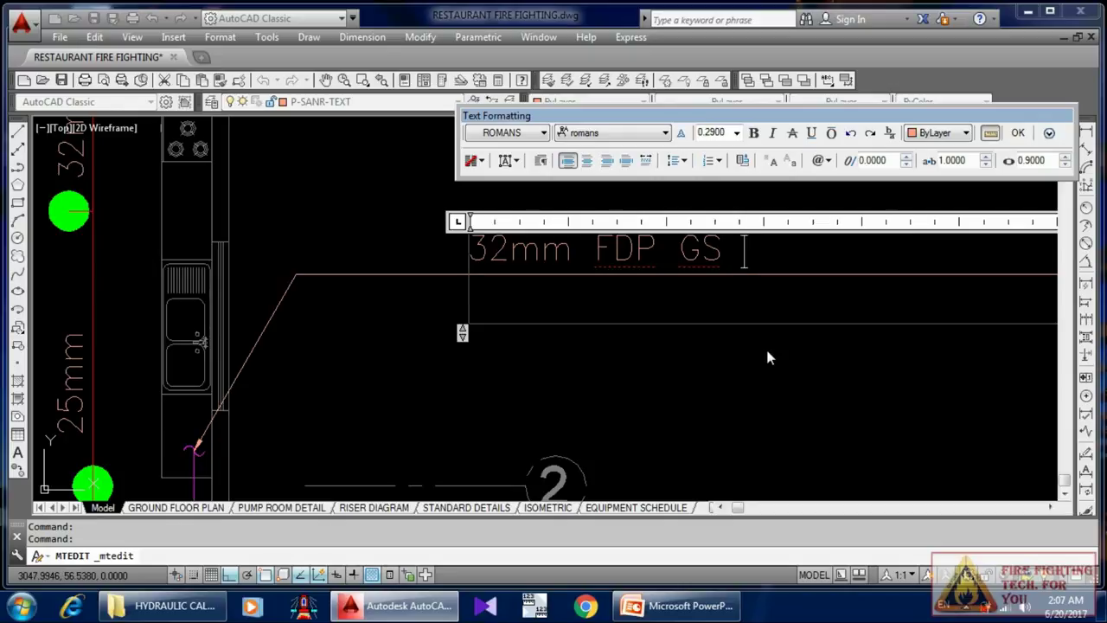
pyautogui.write('TO BE C')
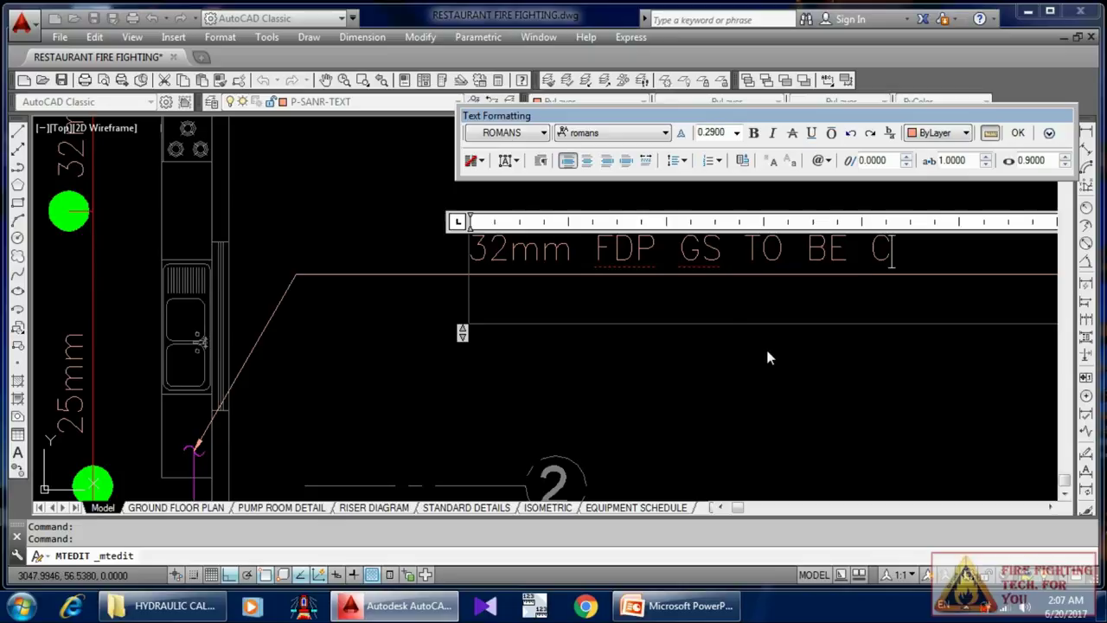
pyautogui.write('ONNECTED')
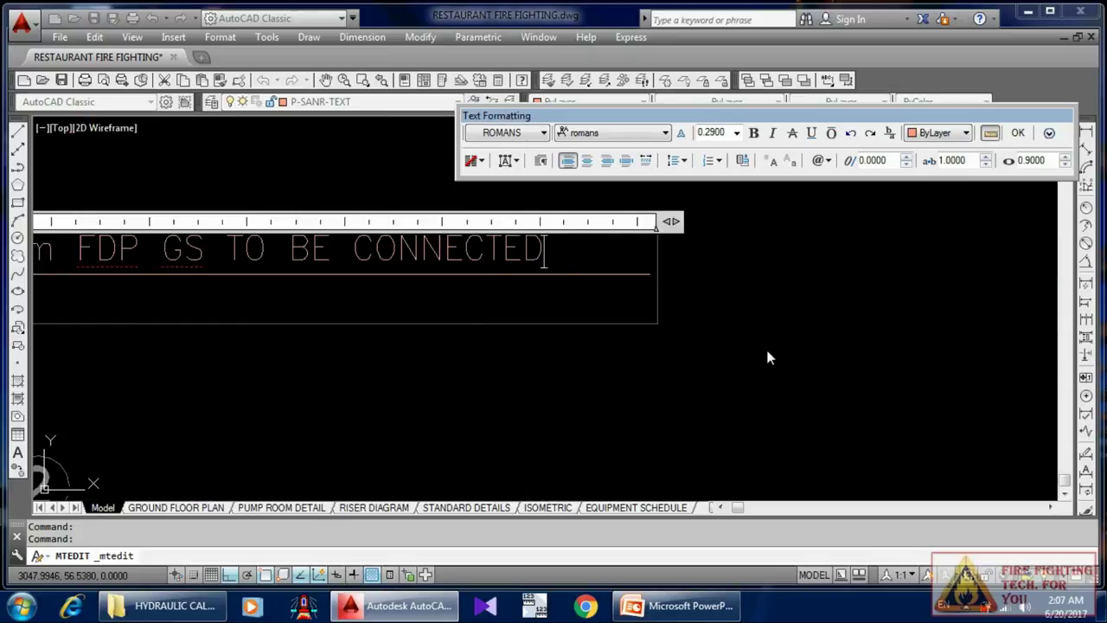
pyautogui.click(750, 359)
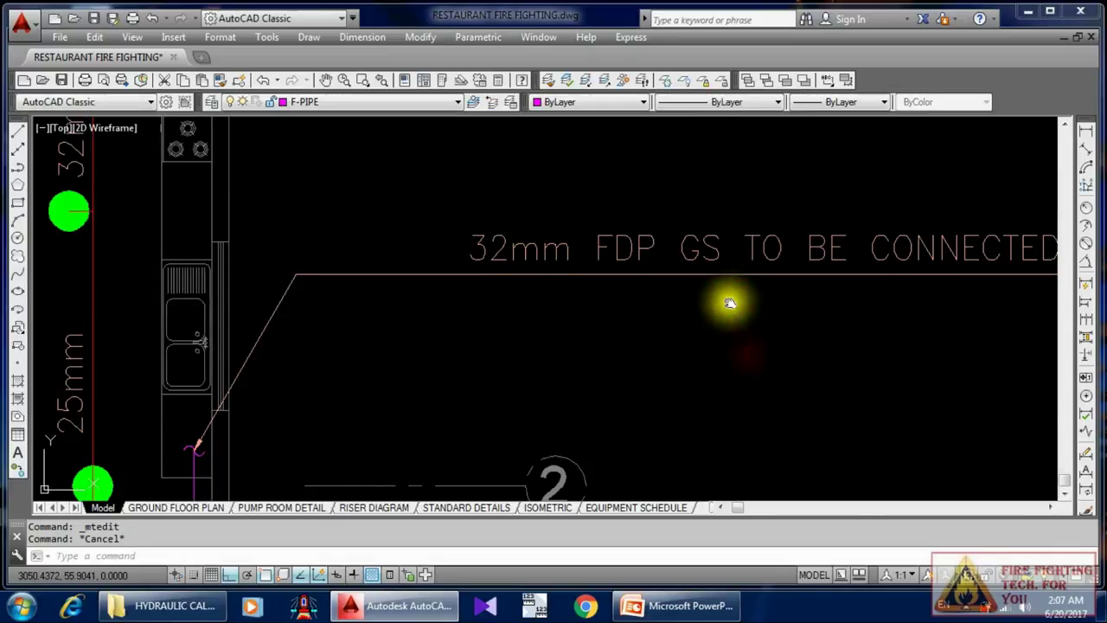
# Step: Mirror the drain pipe callout text below its horizontal leader line, keeping the original text
pyautogui.scroll(-2, 686, 297)
pyautogui.click(689, 274)
pyautogui.scroll(-2, 658, 303)
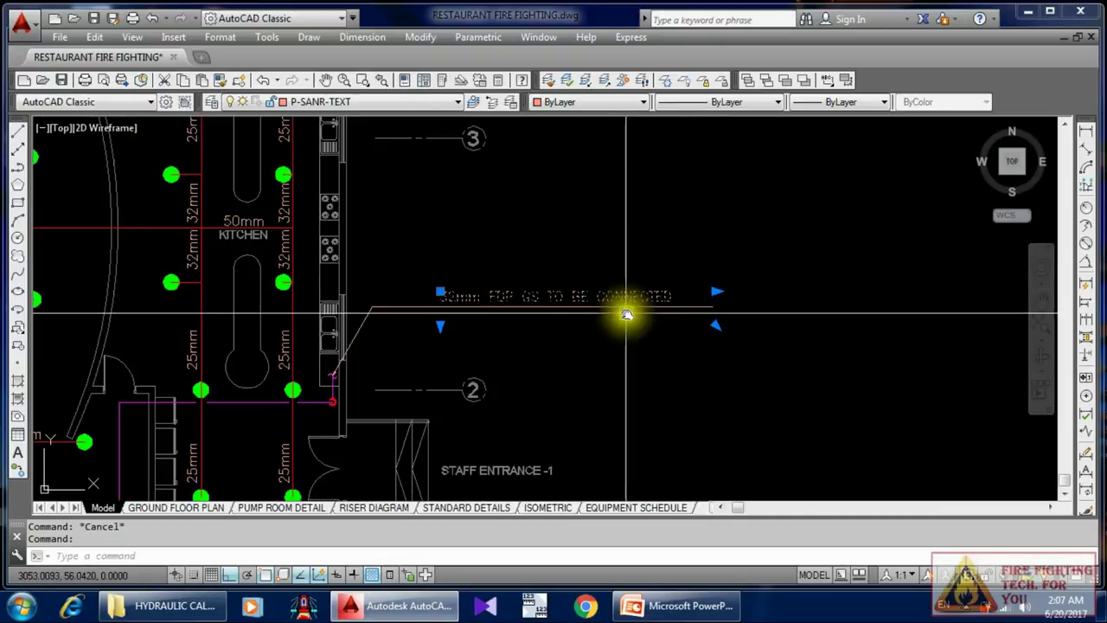
pyautogui.write('I')
pyautogui.press('Return')
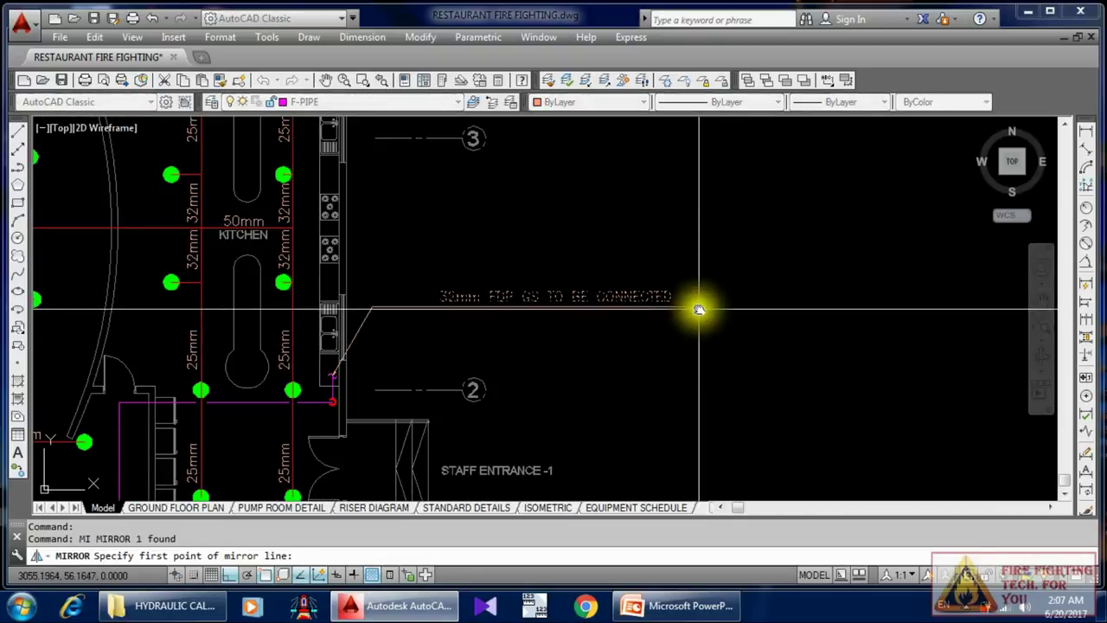
pyautogui.click(703, 308)
pyautogui.click(711, 312)
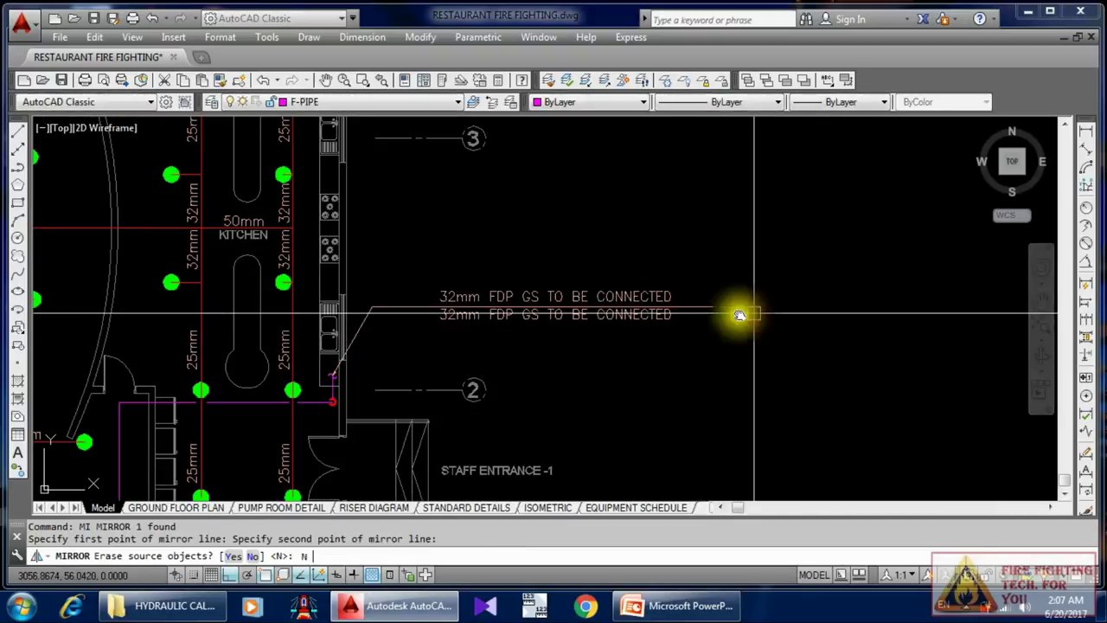
pyautogui.rightClick(673, 316)
# Step: Replace the text below the leader line with "TO NEAREST DRAIN POINT"
pyautogui.doubleClick(673, 316)
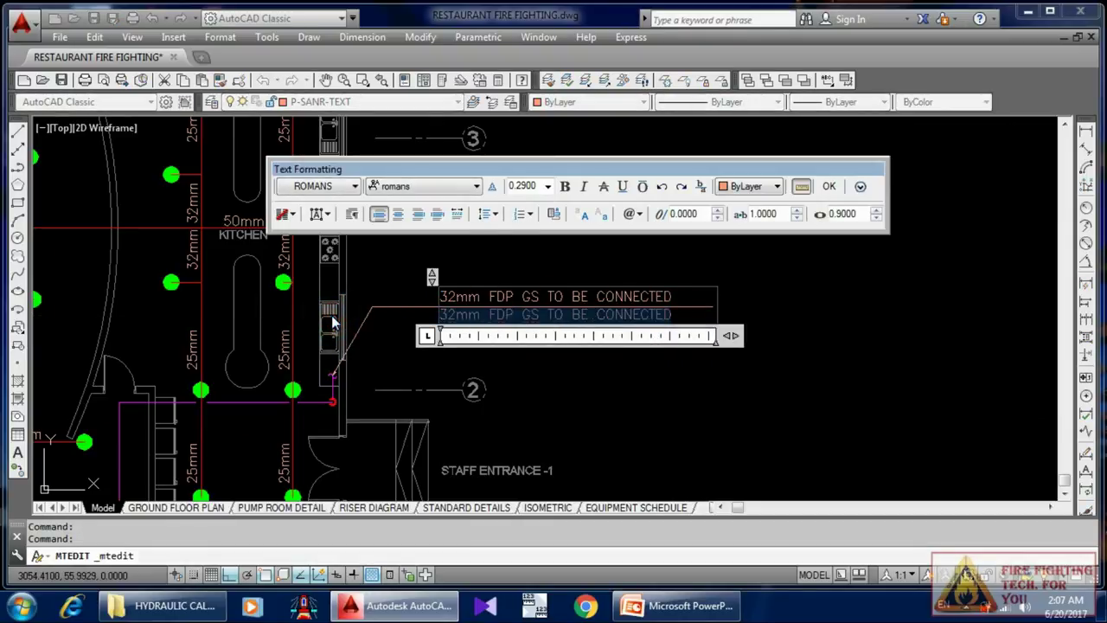
pyautogui.write('TO NEA')
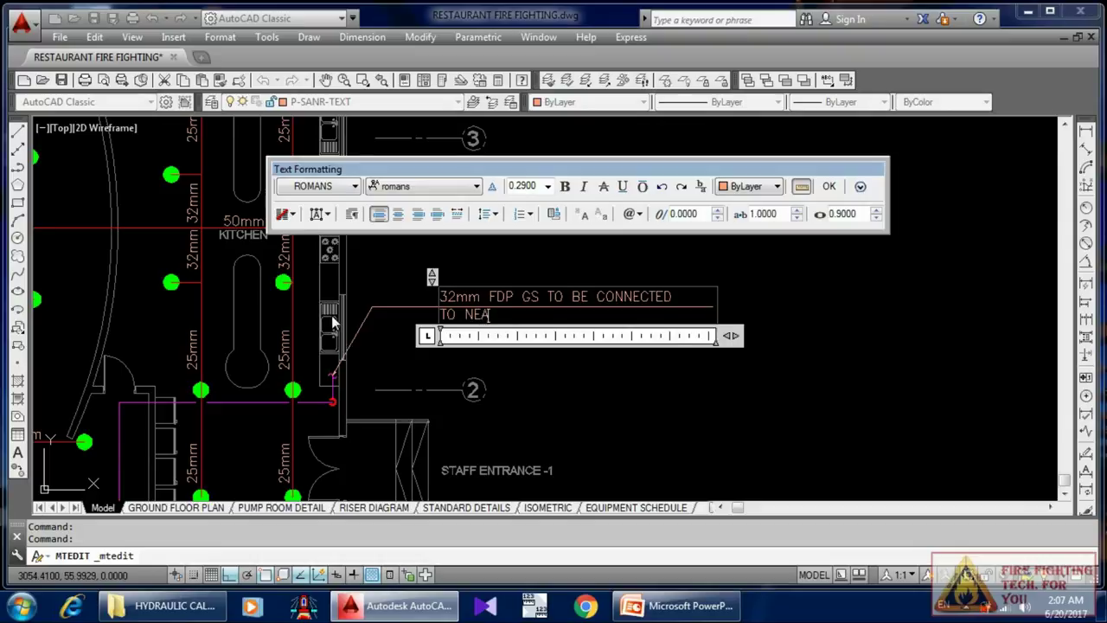
pyautogui.write('REST DRAIN POINT')
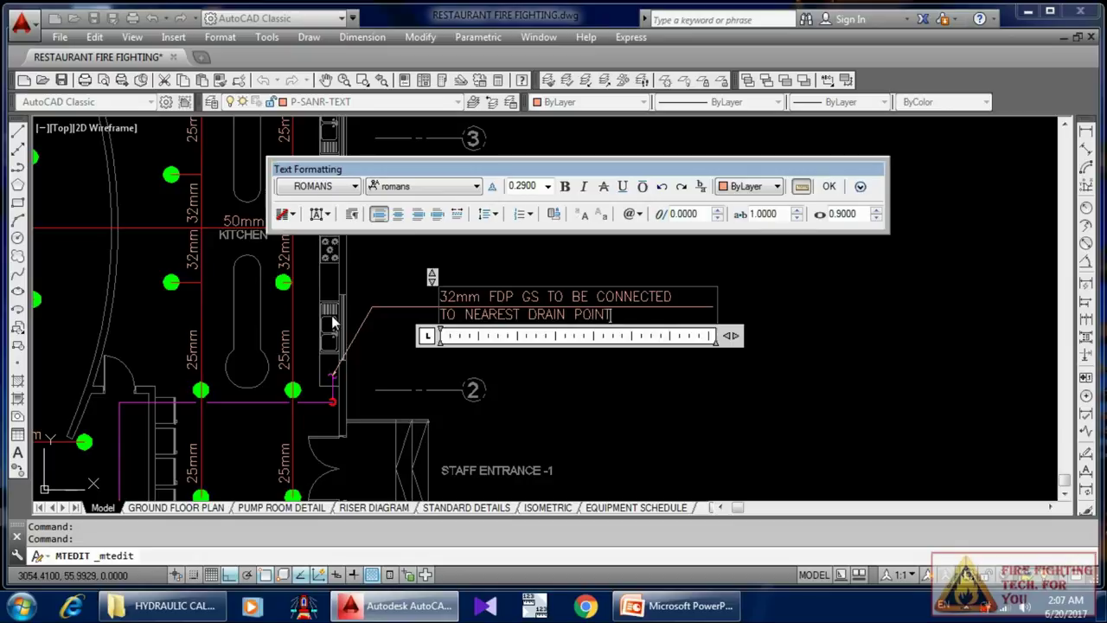
pyautogui.click(751, 316)
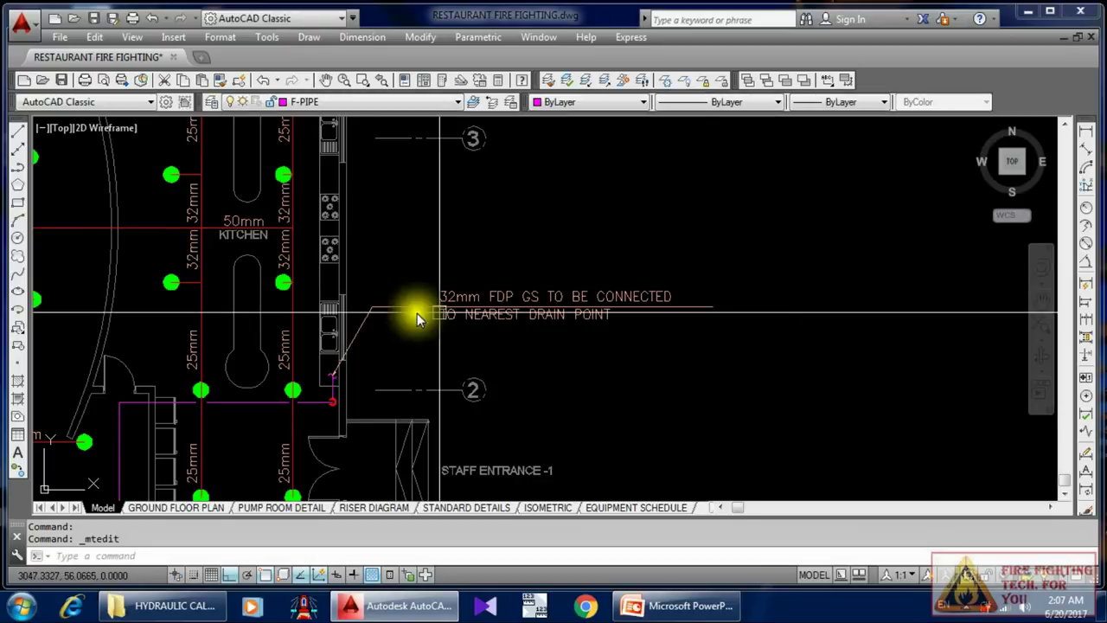
# Step: Examine the two-line drain callout and the sprinkler pipe layout across the ground floor plan
pyautogui.scroll(2, 412, 350)
pyautogui.scroll(-3, 299, 435)
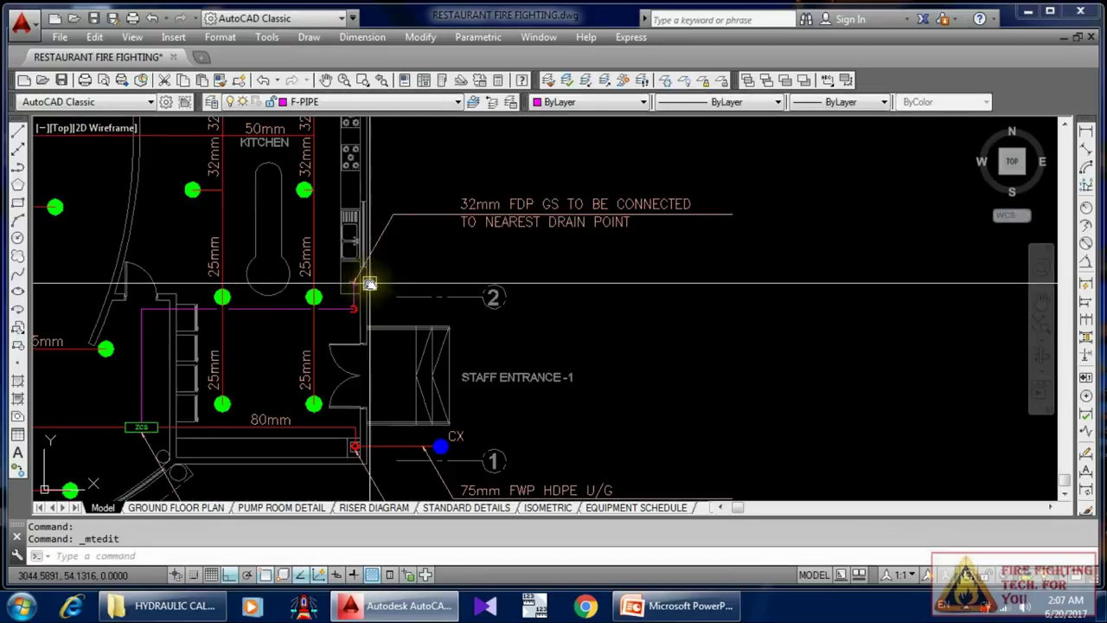
pyautogui.scroll(4, 539, 212)
pyautogui.moveTo(569, 217); pyautogui.dragTo(485, 218, button='middle')
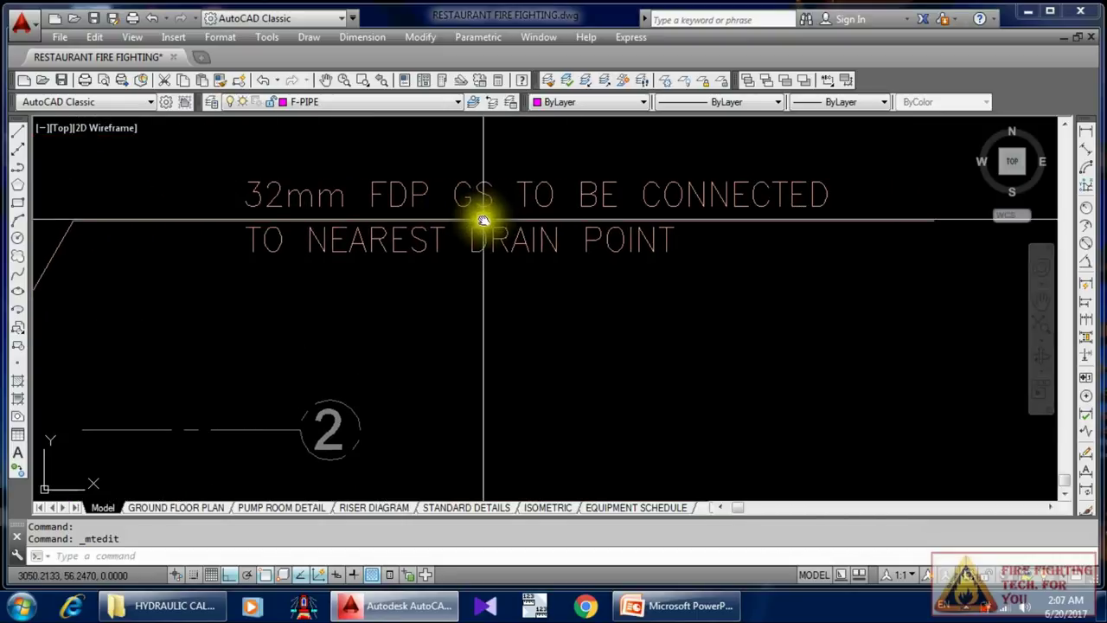
pyautogui.scroll(-2, 507, 225)
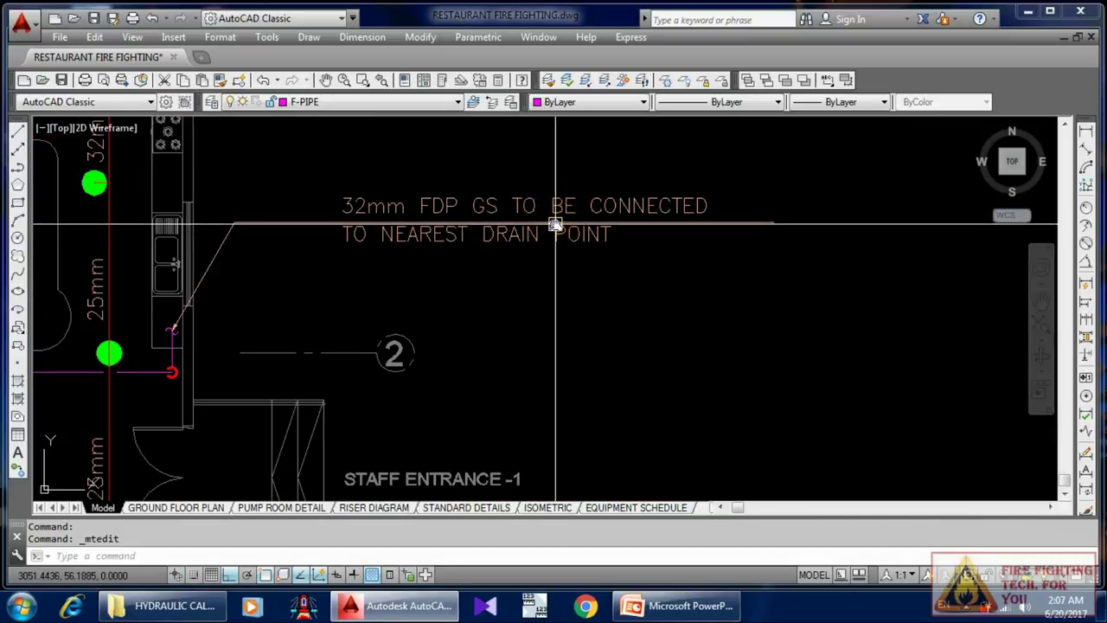
pyautogui.scroll(-10, 556, 225)
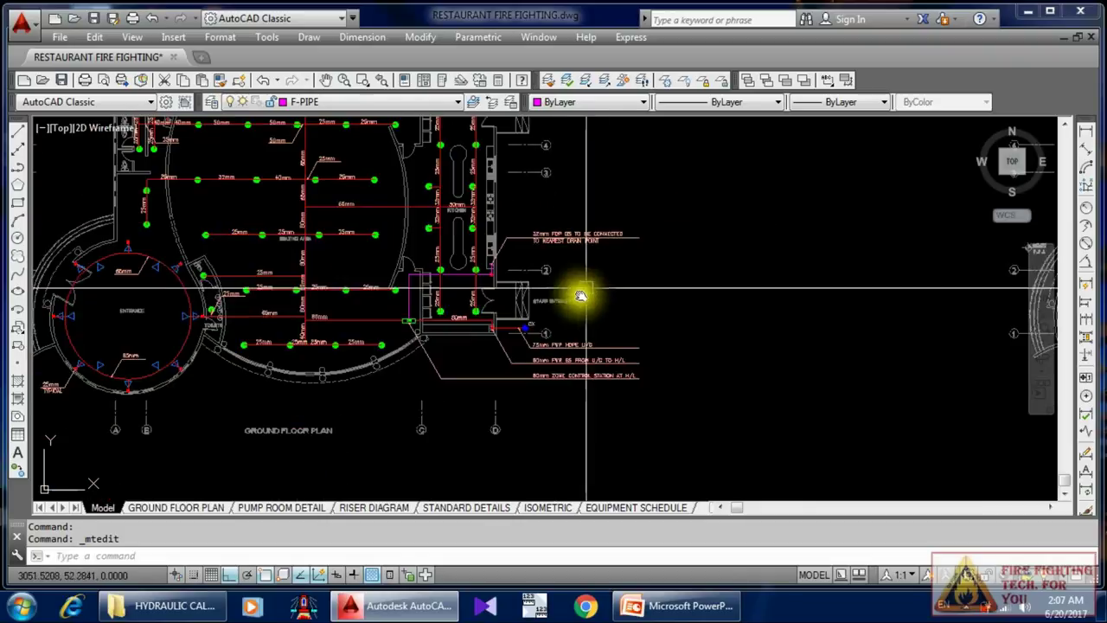
pyautogui.scroll(6, 579, 231)
pyautogui.moveTo(574, 220)
pyautogui.mouseDown(button='middle')
pyautogui.moveTo(623, 384)
pyautogui.moveTo(502, 304)
pyautogui.moveTo(623, 346)
pyautogui.mouseUp(button='middle')
pyautogui.scroll(-5, 625, 301)
pyautogui.scroll(3, 634, 360)
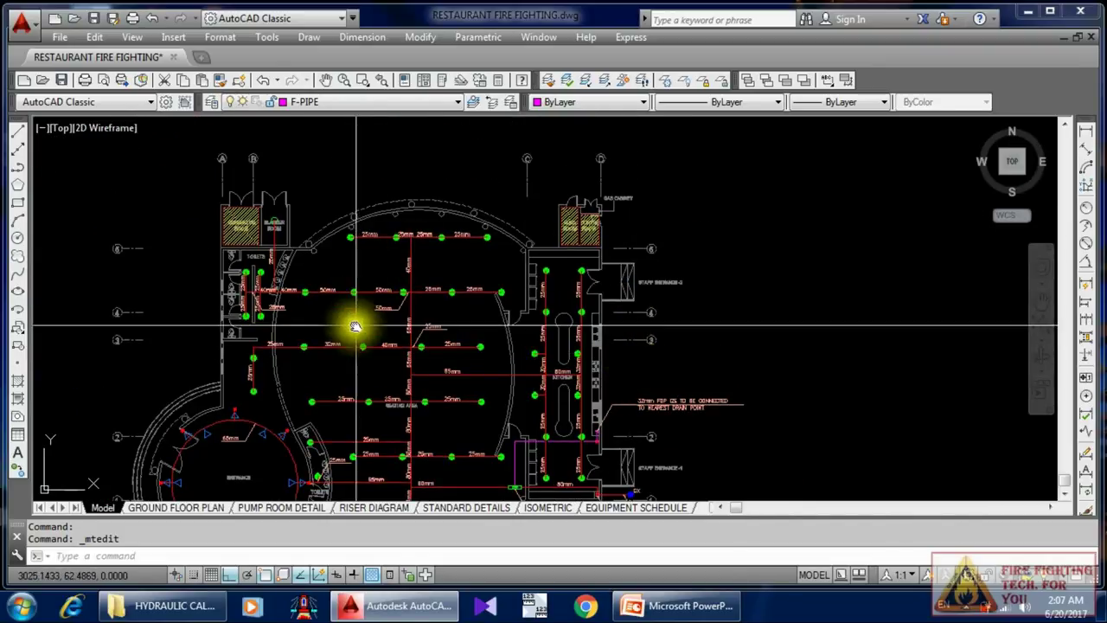
pyautogui.scroll(-2, 458, 191)
pyautogui.scroll(2, 472, 335)
pyautogui.scroll(5, 309, 173)
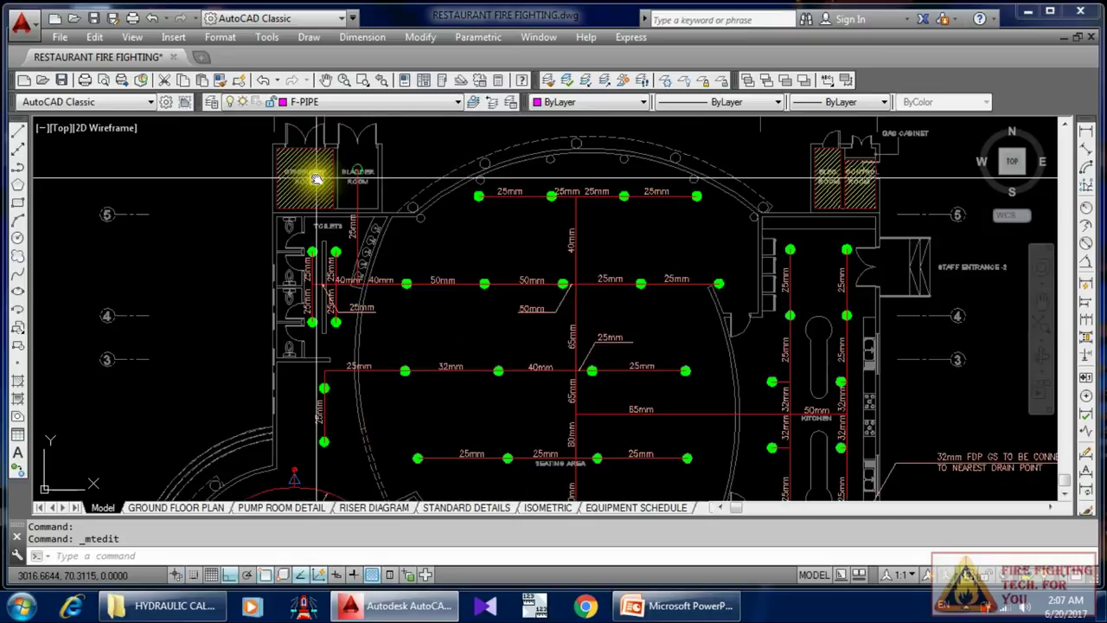
# Step: Examine the sprinkler detail beside the dome wall in the section and the matching ring of sprinklers in the entrance plan
pyautogui.scroll(-9, 372, 234)
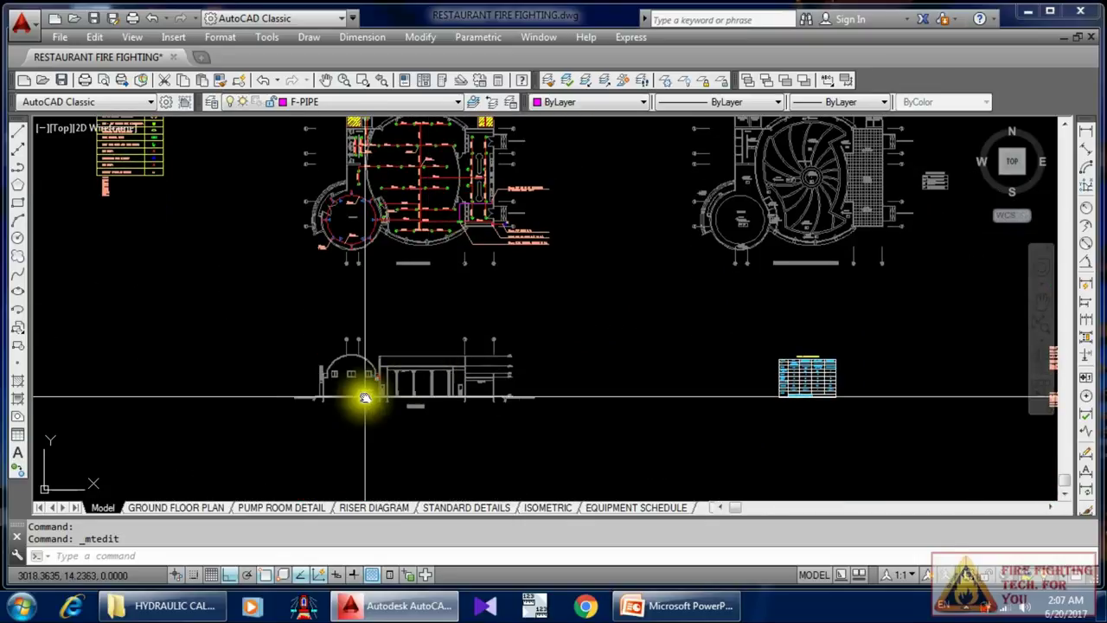
pyautogui.scroll(6, 362, 380)
pyautogui.moveTo(358, 358); pyautogui.dragTo(467, 340, button='middle')
pyautogui.scroll(3, 479, 319)
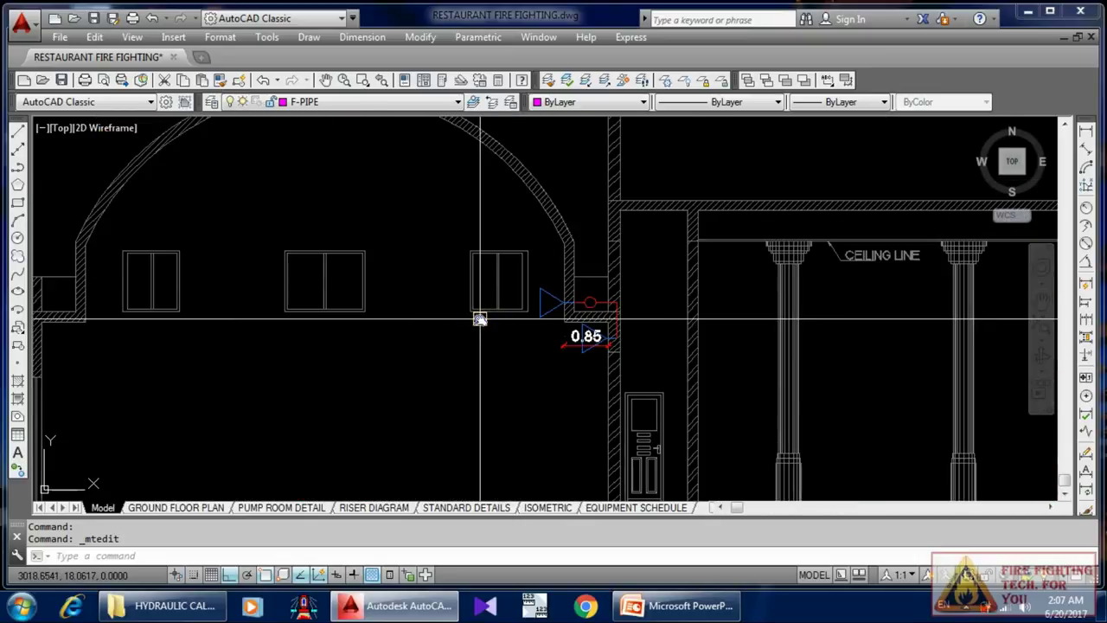
pyautogui.scroll(-6, 433, 303)
pyautogui.scroll(3, 428, 299)
pyautogui.moveTo(435, 299)
pyautogui.mouseDown(button='middle')
pyautogui.moveTo(507, 314)
pyautogui.moveTo(586, 283)
pyautogui.mouseUp(button='middle')
pyautogui.scroll(4, 507, 314)
pyautogui.scroll(2, 542, 283)
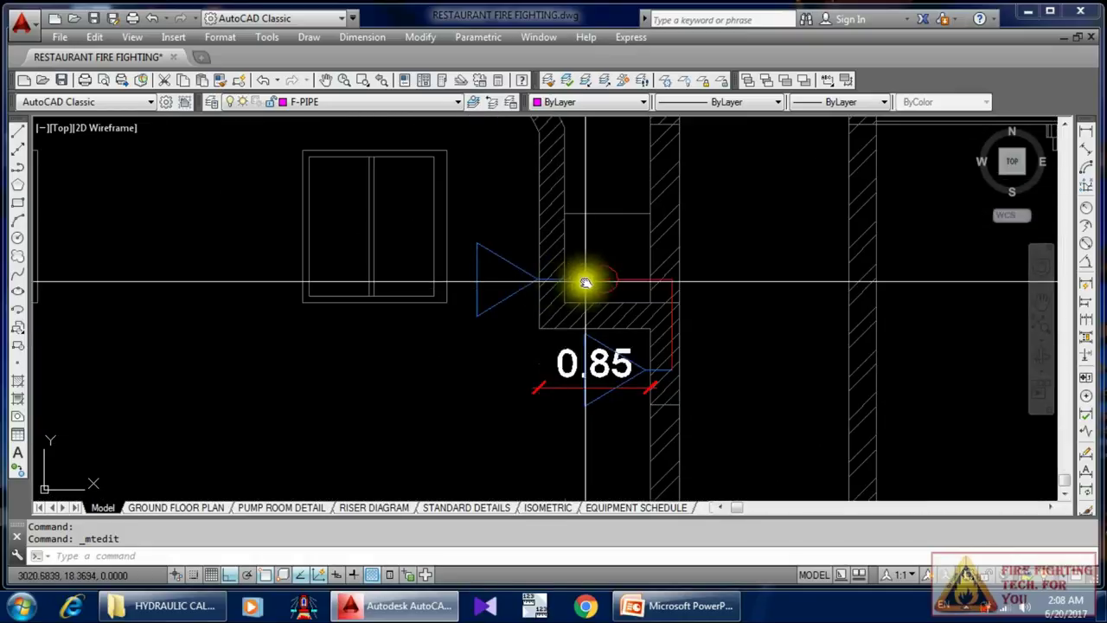
pyautogui.scroll(-5, 566, 289)
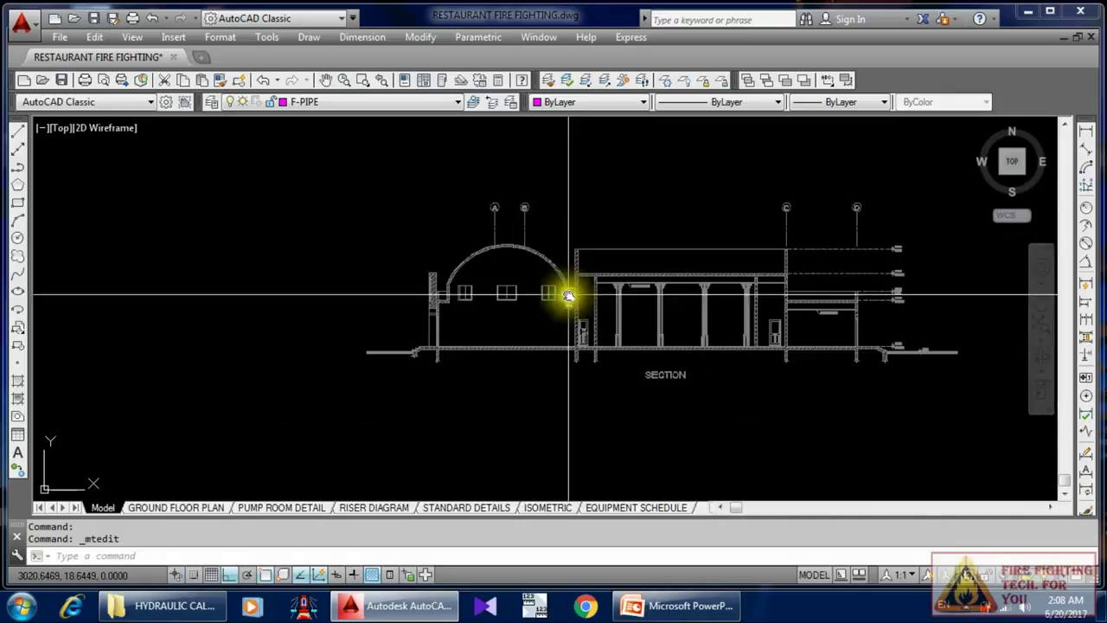
pyautogui.scroll(-3, 565, 250)
pyautogui.scroll(6, 554, 153)
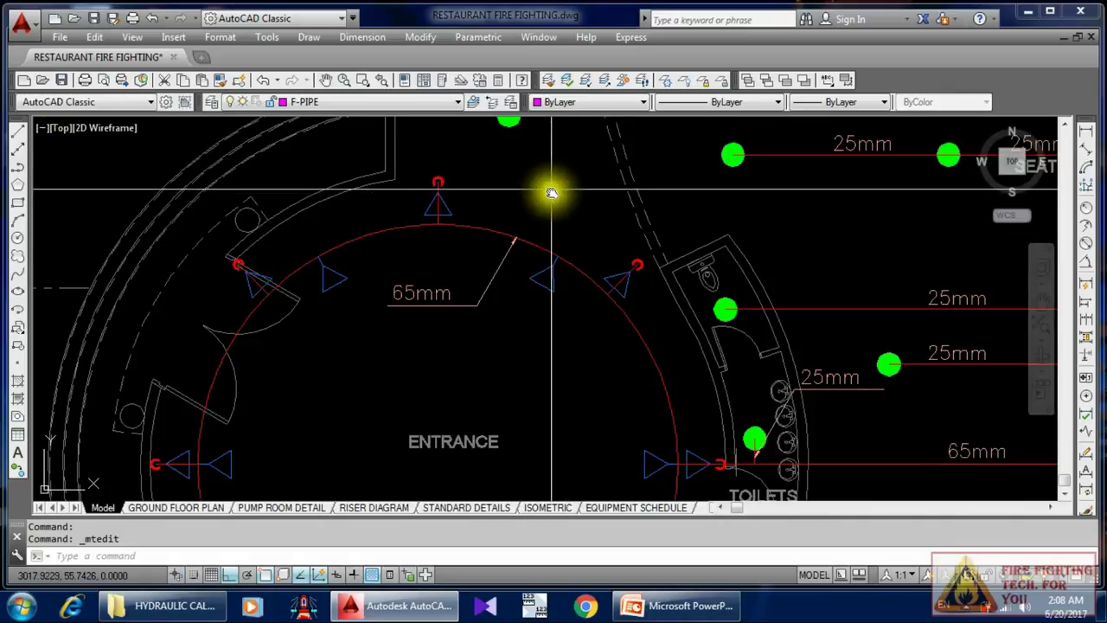
pyautogui.scroll(-7, 432, 329)
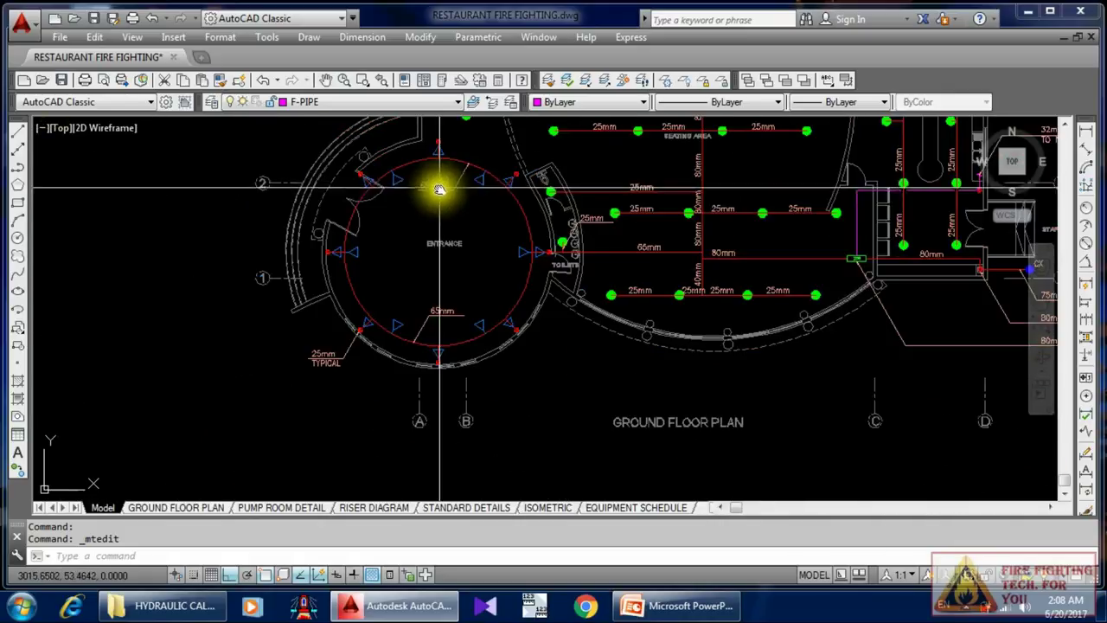
# Step: Mirror the dome wall's sprinkler piping and dimension in the section about the middle window's vertical centre line, keeping the originals
pyautogui.scroll(8, 494, 428)
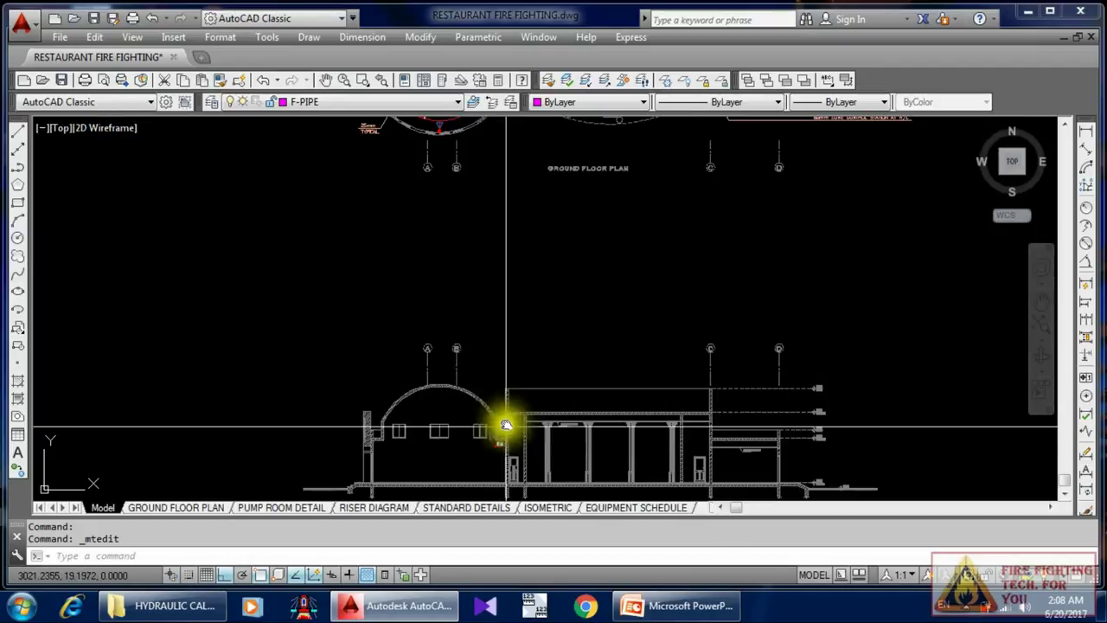
pyautogui.moveTo(491, 422); pyautogui.dragTo(589, 331, button='middle')
pyautogui.scroll(-2, 589, 331)
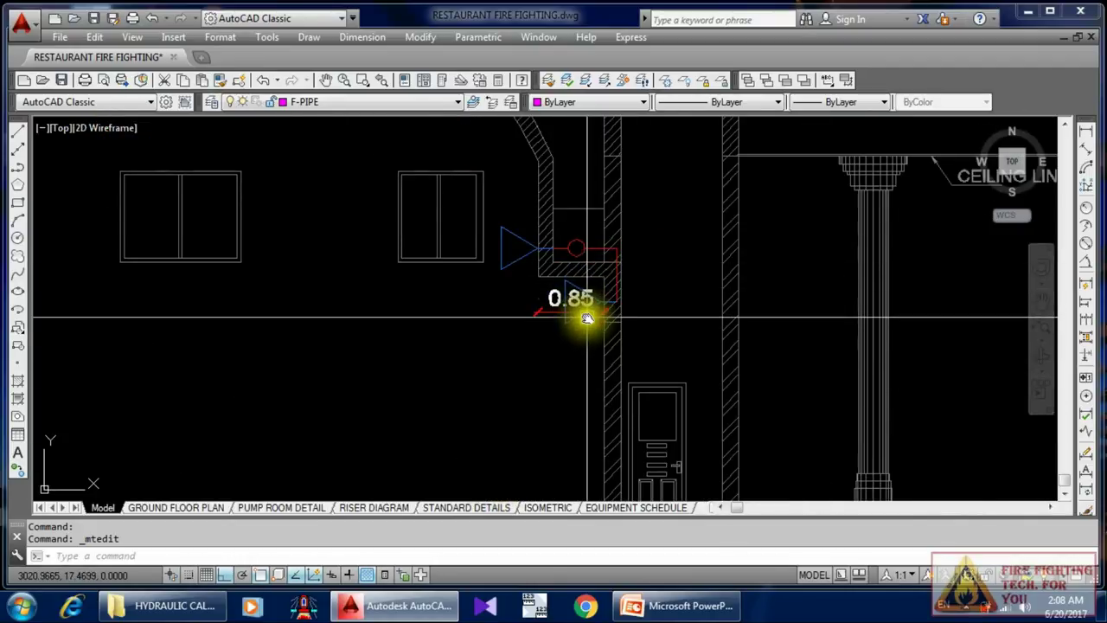
pyautogui.scroll(-4, 520, 297)
pyautogui.scroll(4, 490, 279)
pyautogui.click(428, 264)
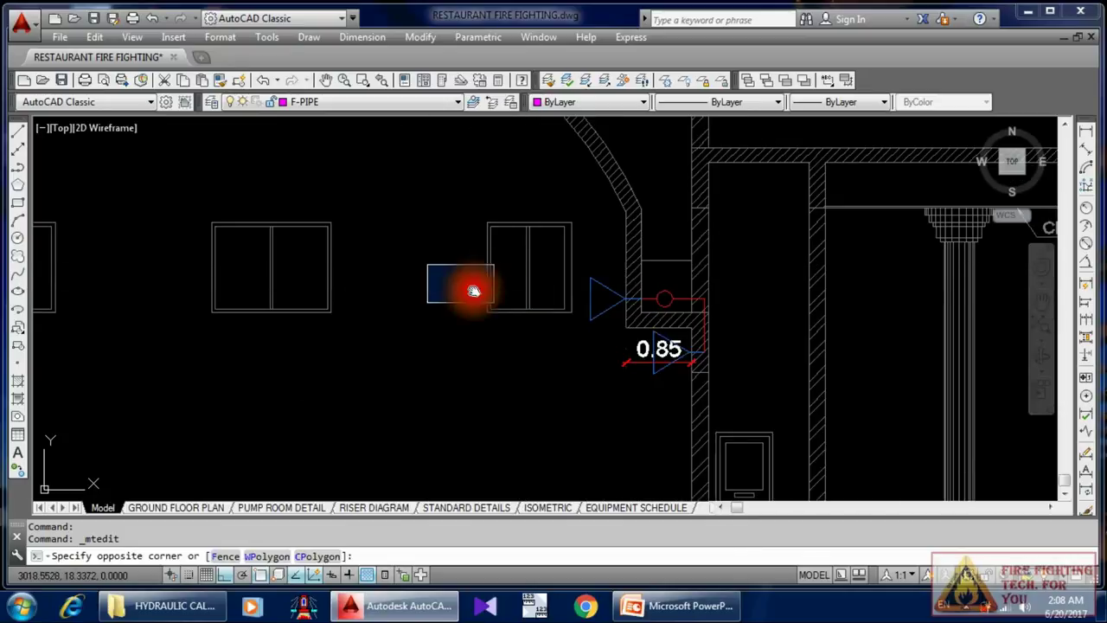
pyautogui.click(722, 414)
pyautogui.scroll(-3, 700, 388)
pyautogui.write('mi')
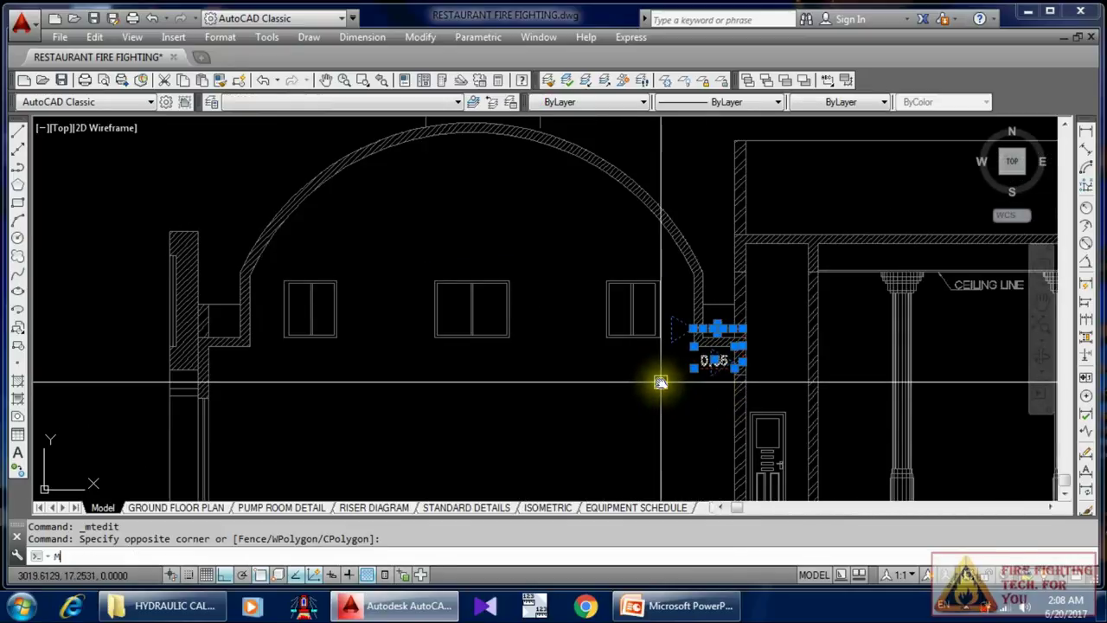
pyautogui.press('Return')
pyautogui.scroll(4, 492, 360)
pyautogui.click(439, 302)
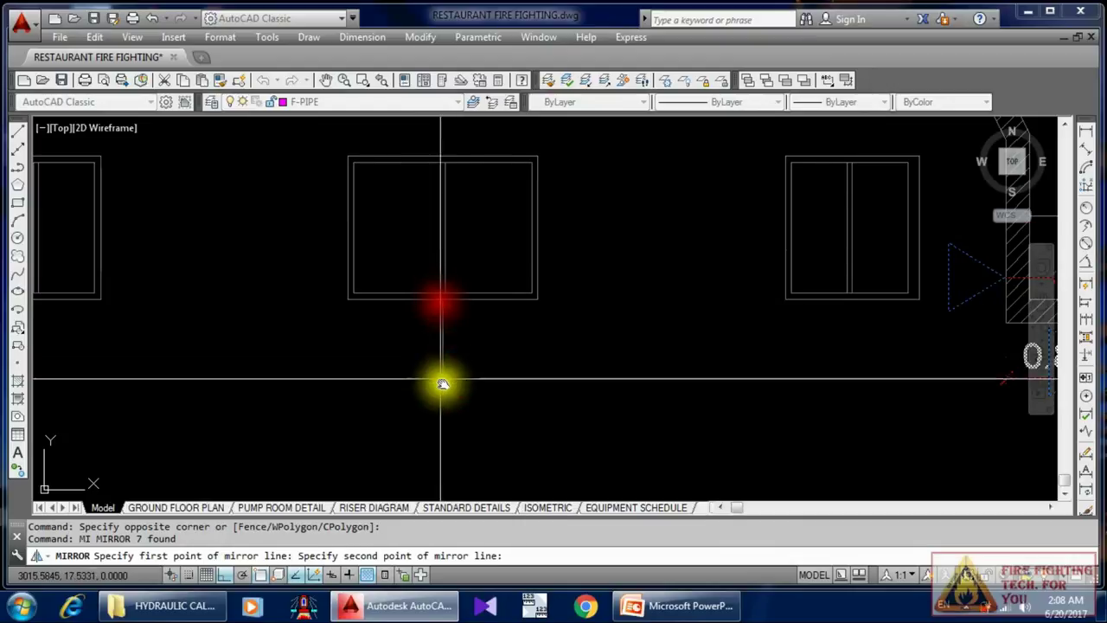
pyautogui.click(446, 403)
pyautogui.press('Return')
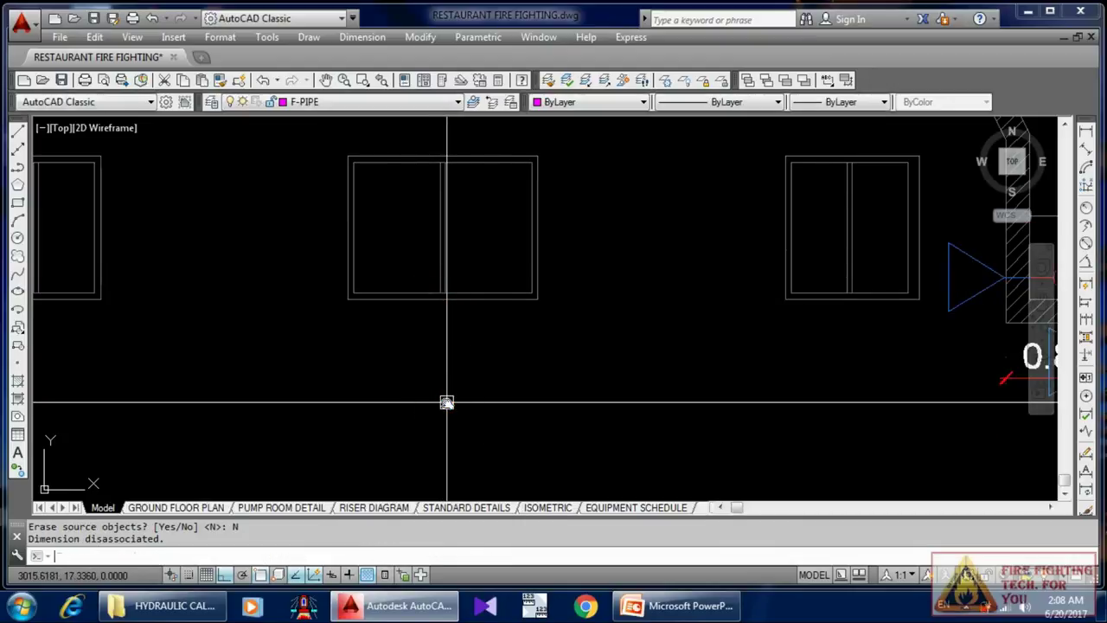
# Step: Examine the sprinkler details on both sides of the dome and the ceiling line over the columned hall in the section
pyautogui.scroll(-2, 409, 335)
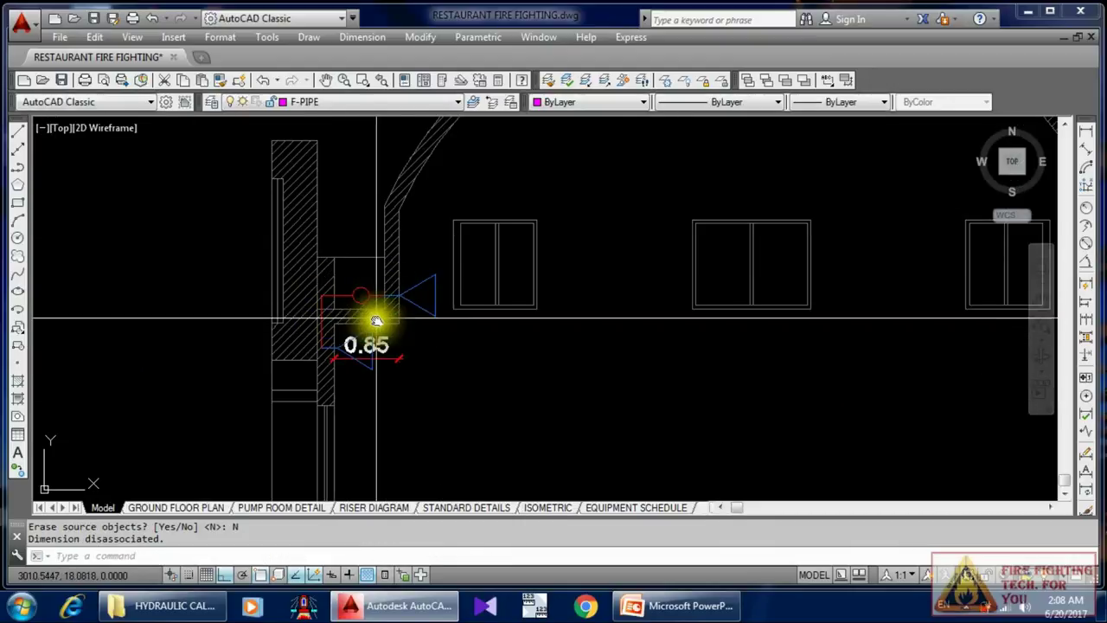
pyautogui.scroll(-3, 302, 324)
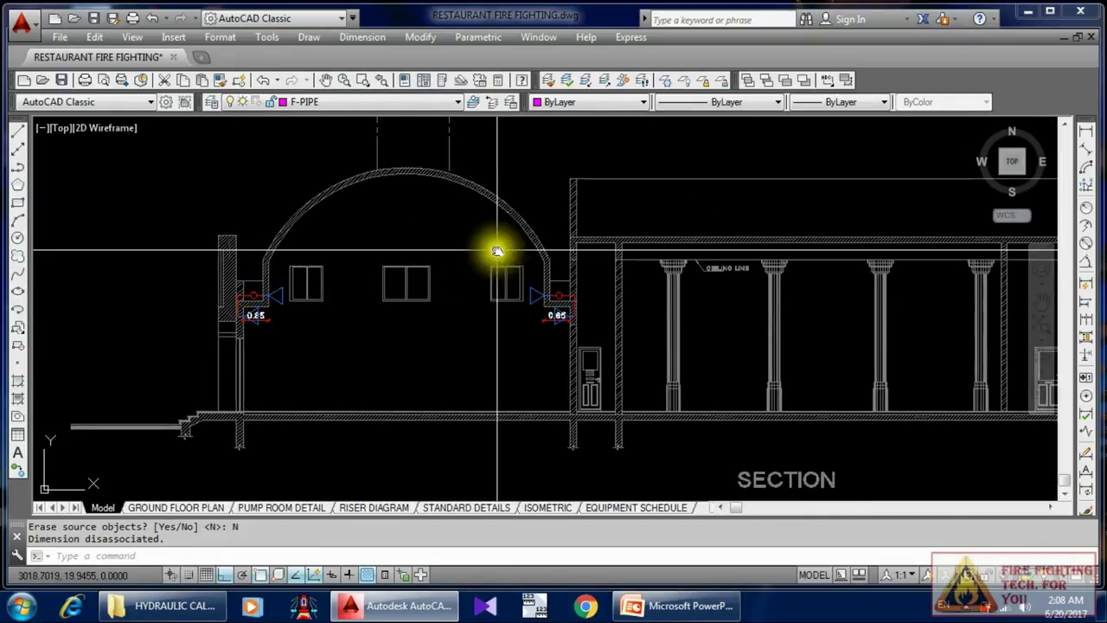
pyautogui.moveTo(464, 331); pyautogui.dragTo(432, 329, button='middle')
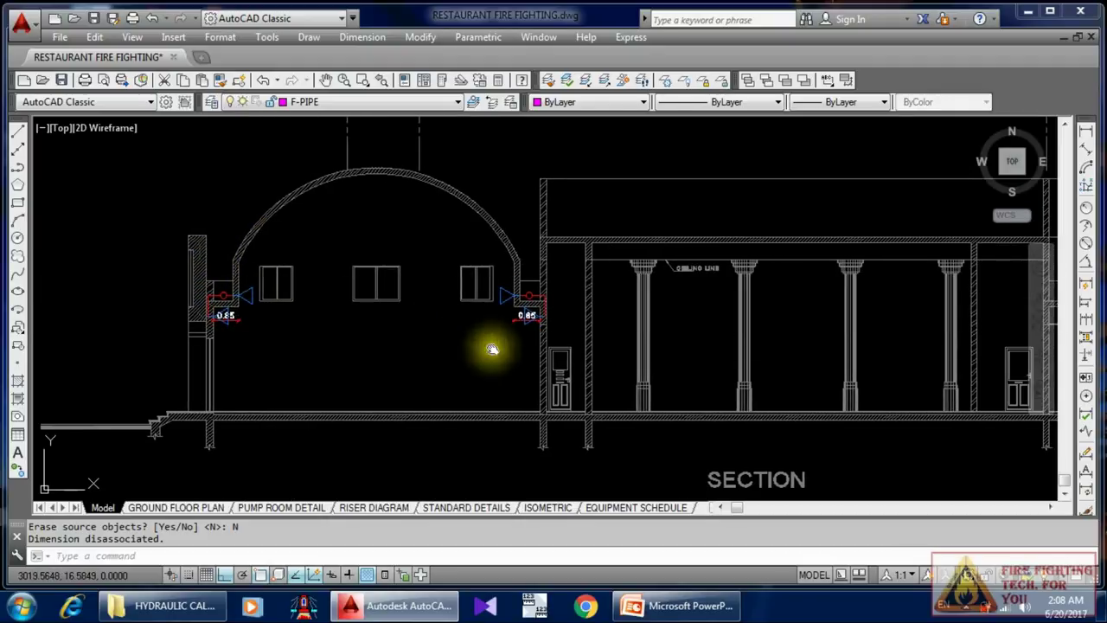
pyautogui.moveTo(727, 313); pyautogui.dragTo(415, 311, button='middle')
pyautogui.moveTo(340, 277); pyautogui.dragTo(416, 308, button='middle')
pyautogui.scroll(3, 317, 285)
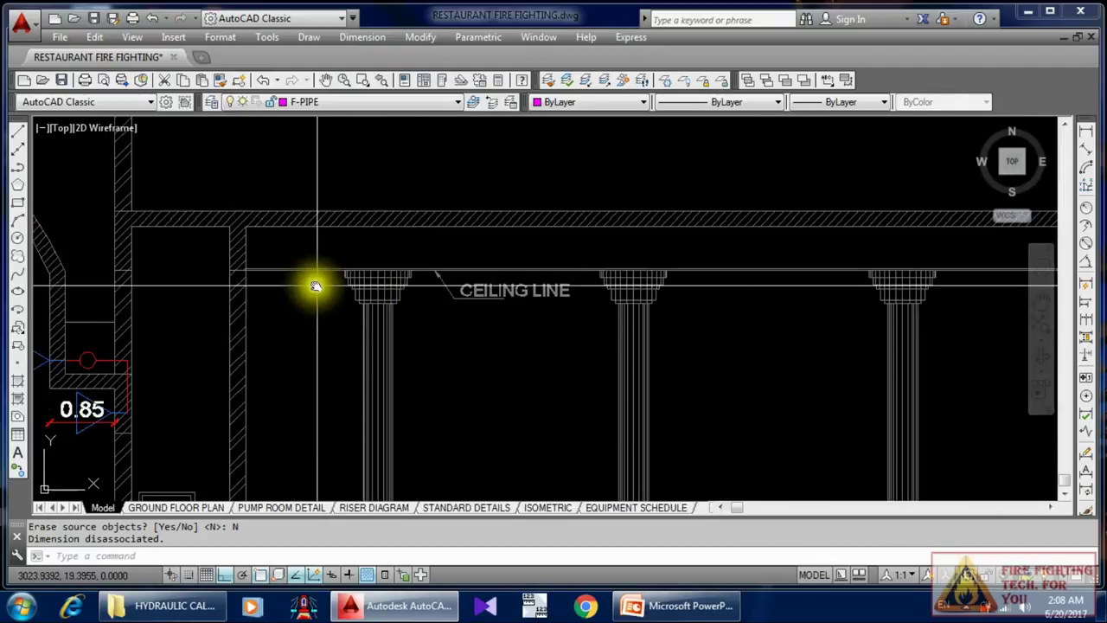
pyautogui.scroll(-5, 538, 271)
pyautogui.moveTo(538, 271); pyautogui.dragTo(516, 309, button='middle')
pyautogui.scroll(-5, 544, 271)
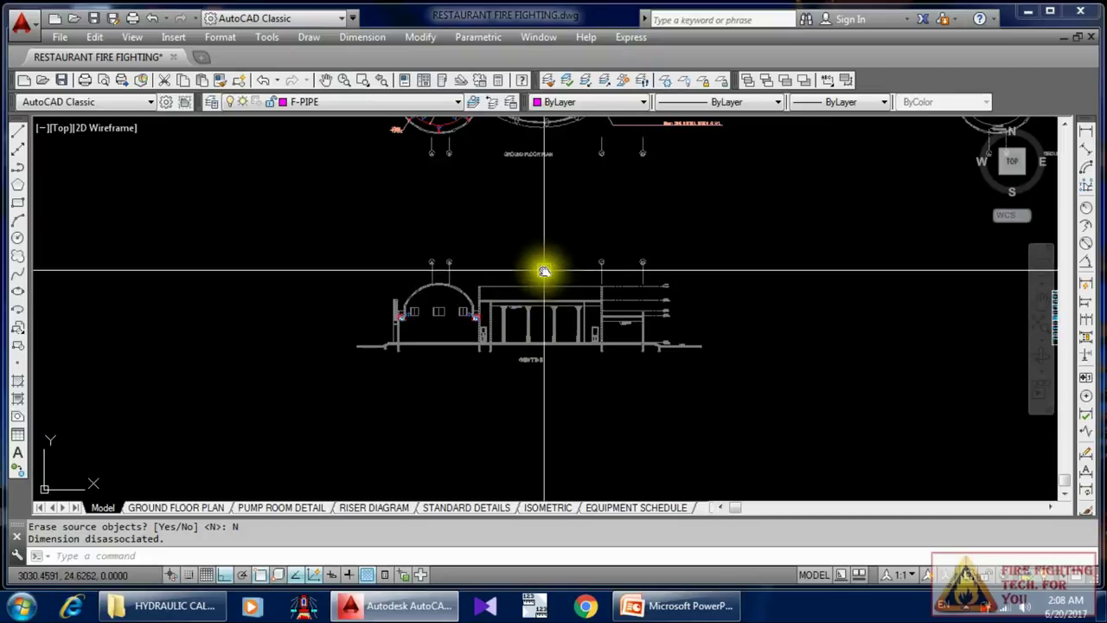
# Step: Examine the sprinkler and pipe layout over the seating area and kitchen in the ground floor plan
pyautogui.moveTo(539, 237); pyautogui.dragTo(524, 312, button='middle')
pyautogui.scroll(4, 519, 317)
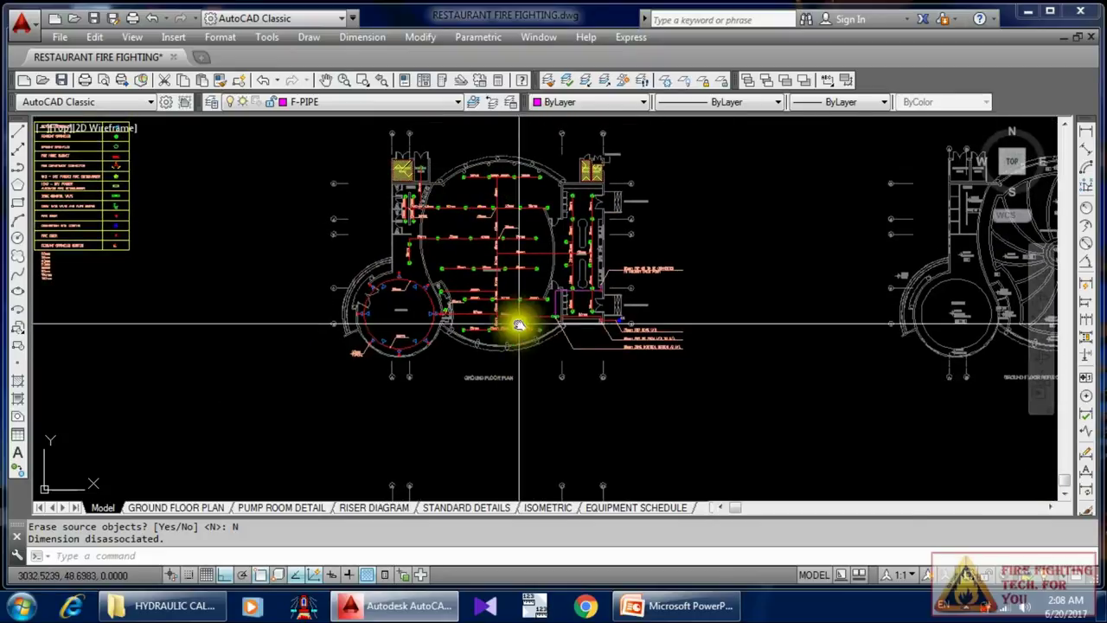
pyautogui.scroll(2, 424, 305)
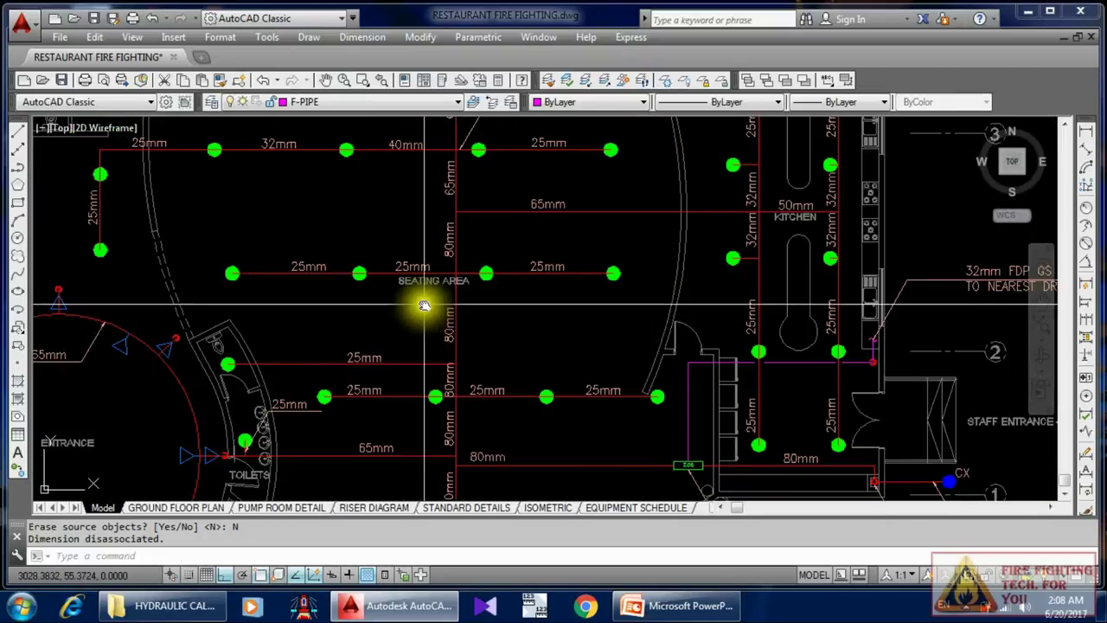
pyautogui.scroll(-4, 424, 305)
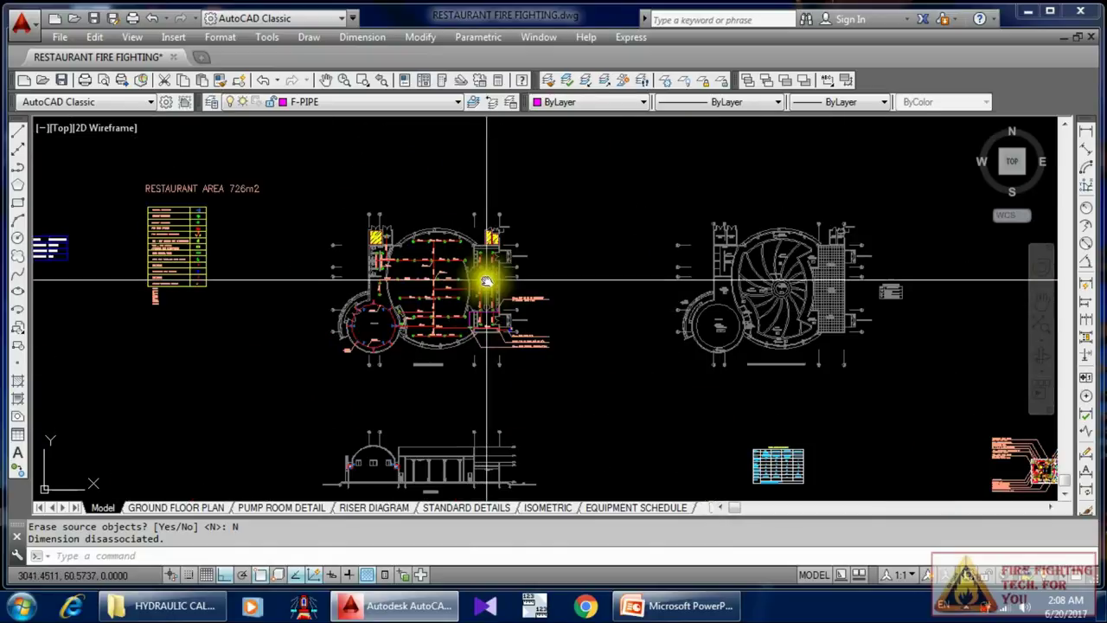
pyautogui.scroll(-1, 482, 277)
pyautogui.scroll(1, 205, 250)
# Step: Copy the pendant sprinkler section symbol from the legend's last row onto the section's ceiling line, between the hall's end wall and the first column
pyautogui.scroll(7, 264, 247)
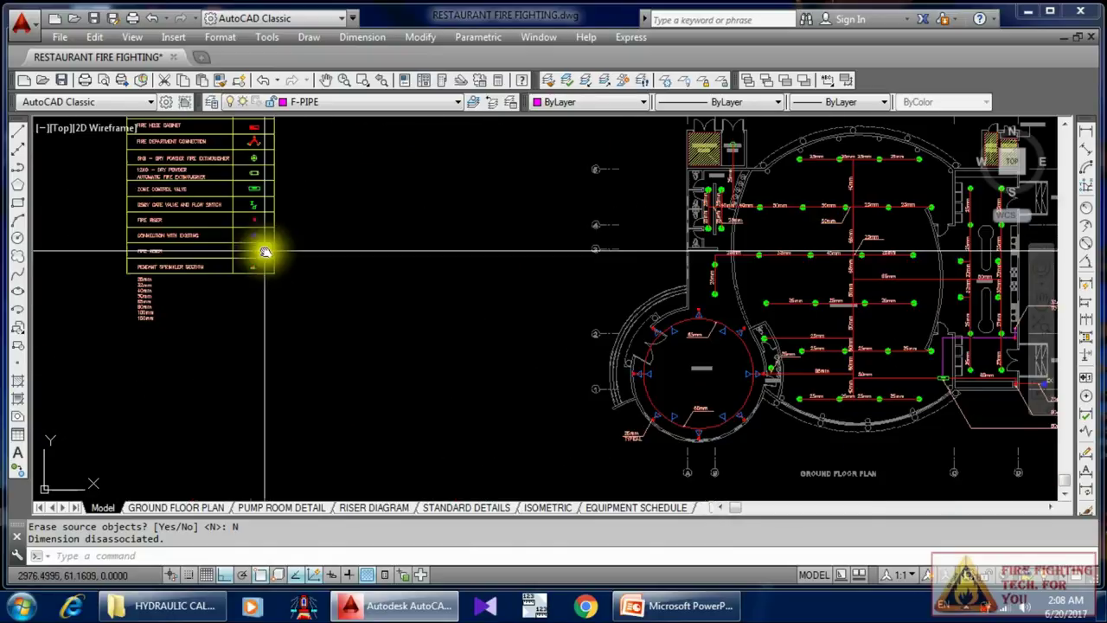
pyautogui.click(356, 264)
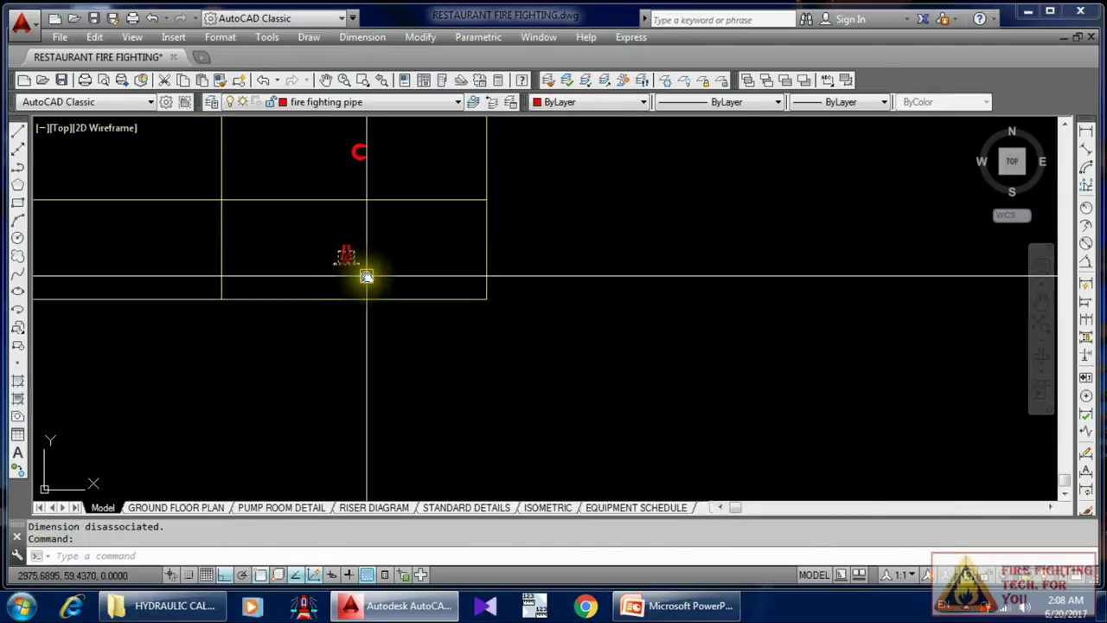
pyautogui.write('co')
pyautogui.press('Return')
pyautogui.scroll(2, 368, 275)
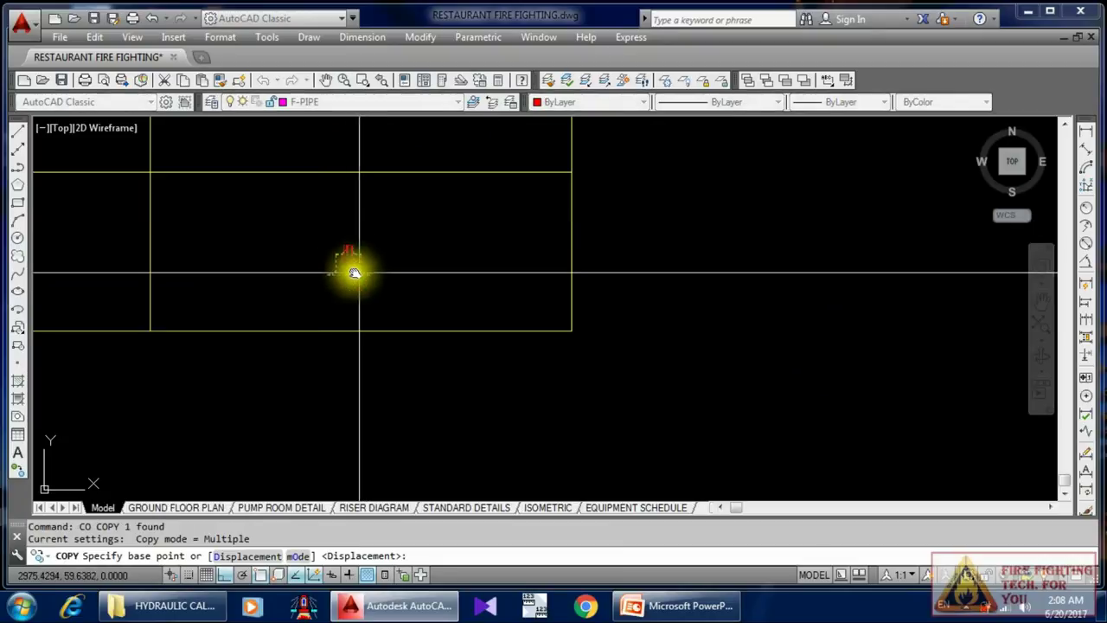
pyautogui.click(370, 275)
pyautogui.scroll(-5, 403, 239)
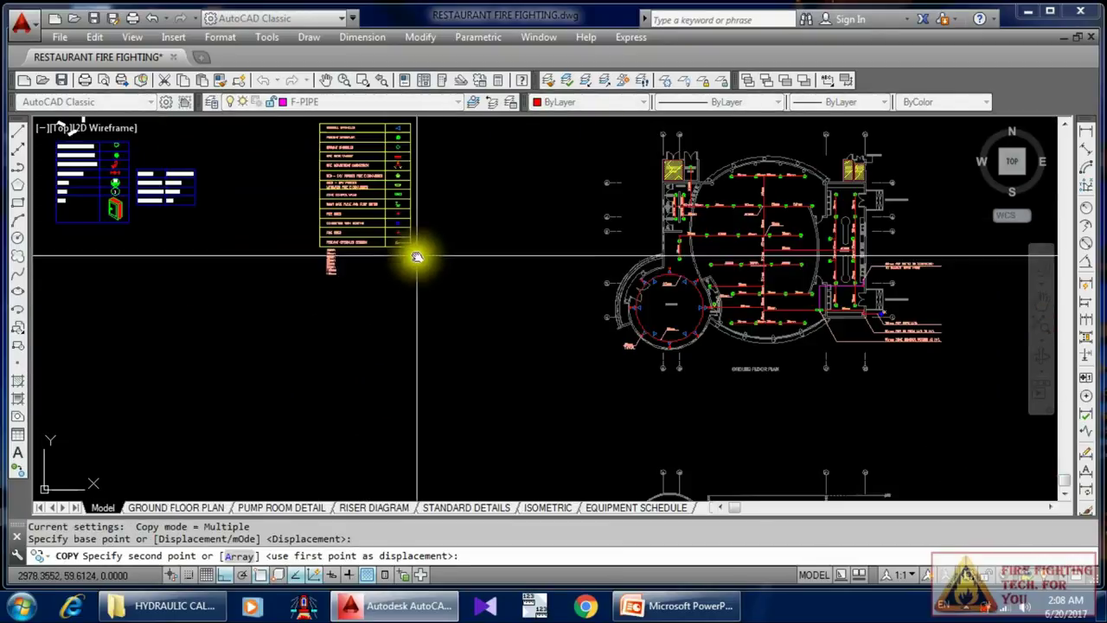
pyautogui.scroll(-1, 499, 299)
pyautogui.scroll(7, 588, 373)
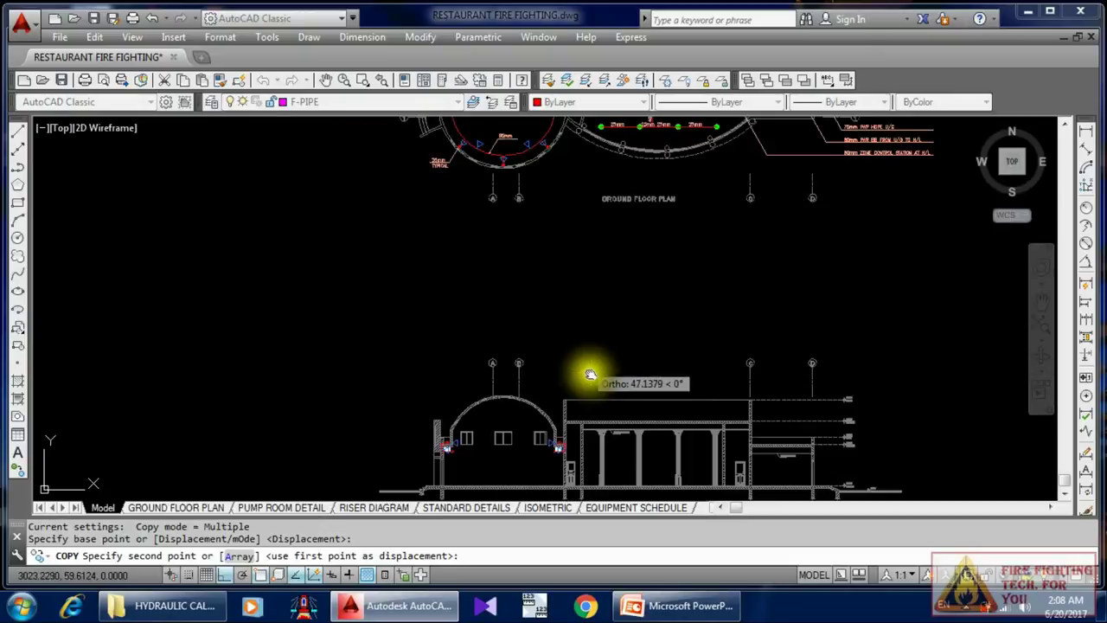
pyautogui.scroll(-2, 610, 407)
pyautogui.scroll(10, 594, 413)
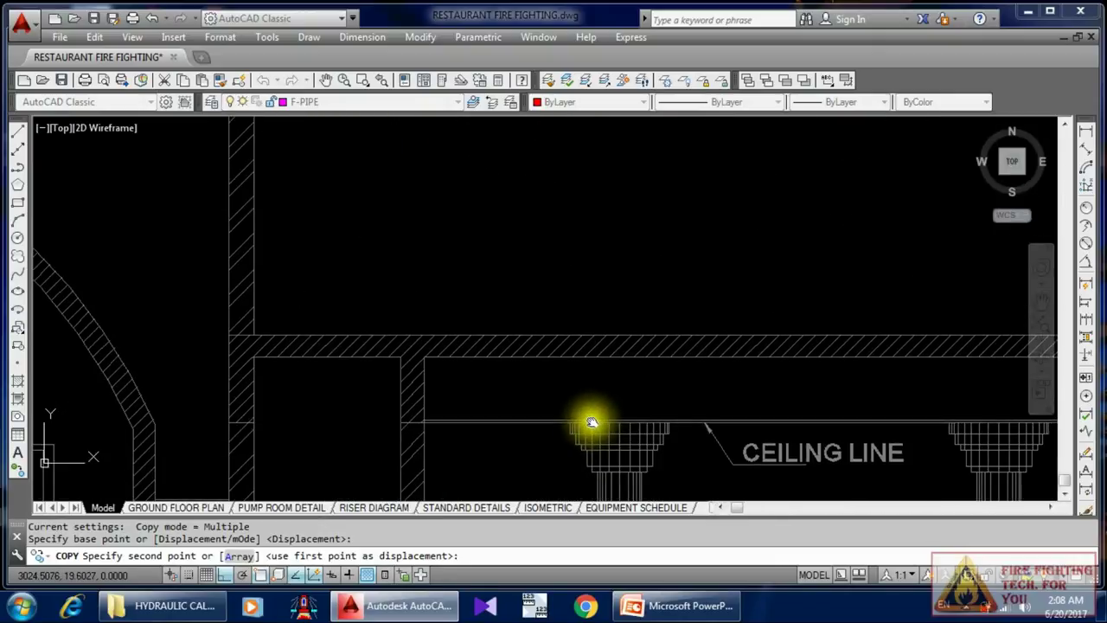
pyautogui.scroll(3, 582, 419)
pyautogui.click(452, 420)
pyautogui.press('Escape')
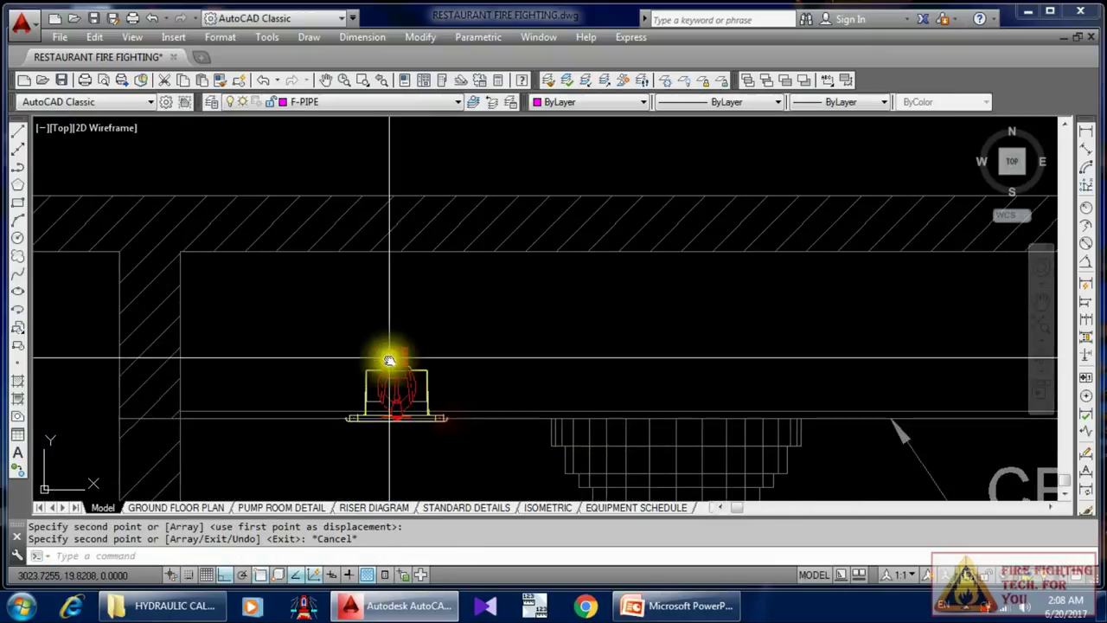
# Step: Examine how the copied pendant sprinkler symbol sits on the ceiling line beside the first column
pyautogui.click(408, 388)
pyautogui.moveTo(408, 388); pyautogui.dragTo(494, 309, button='middle')
pyautogui.scroll(-2, 494, 309)
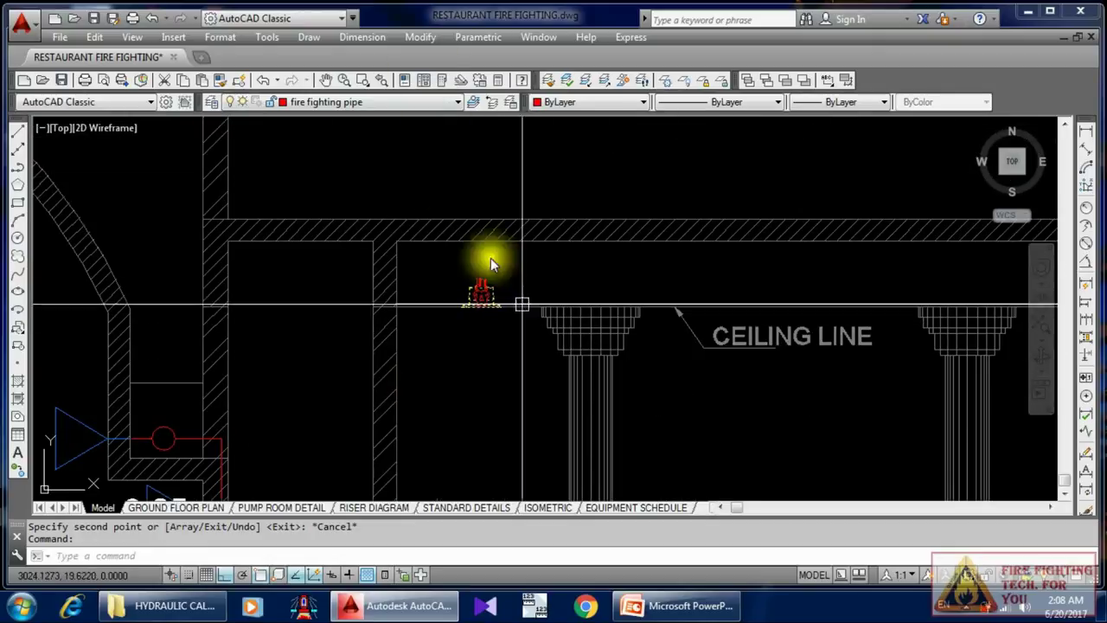
pyautogui.scroll(1, 490, 320)
pyautogui.scroll(8, 490, 315)
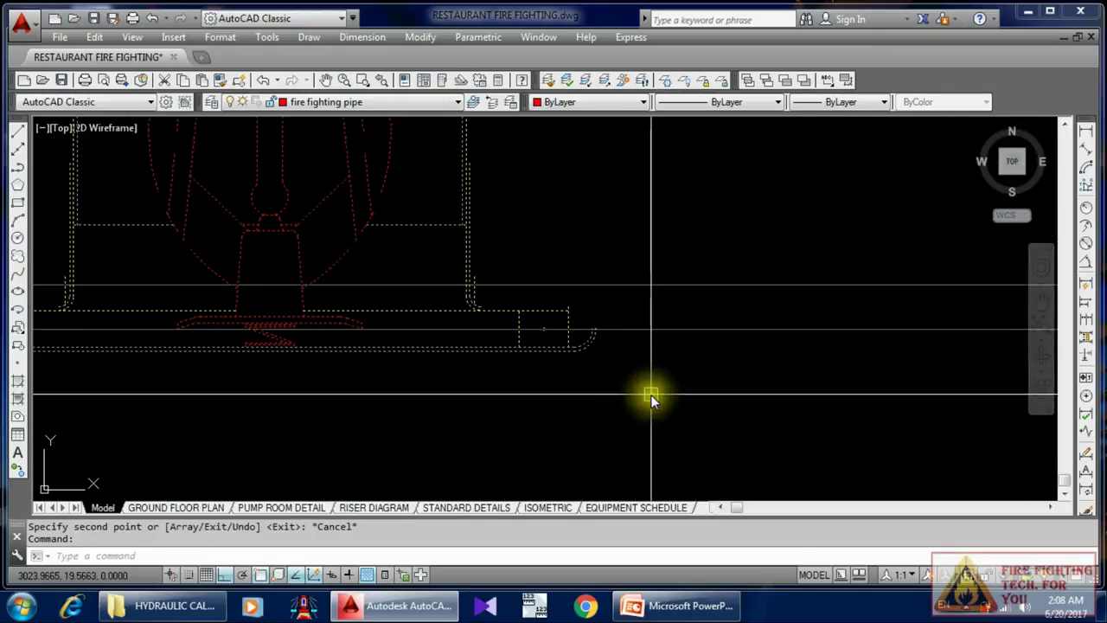
pyautogui.press('Escape')
pyautogui.scroll(-2, 623, 363)
pyautogui.scroll(-3, 430, 366)
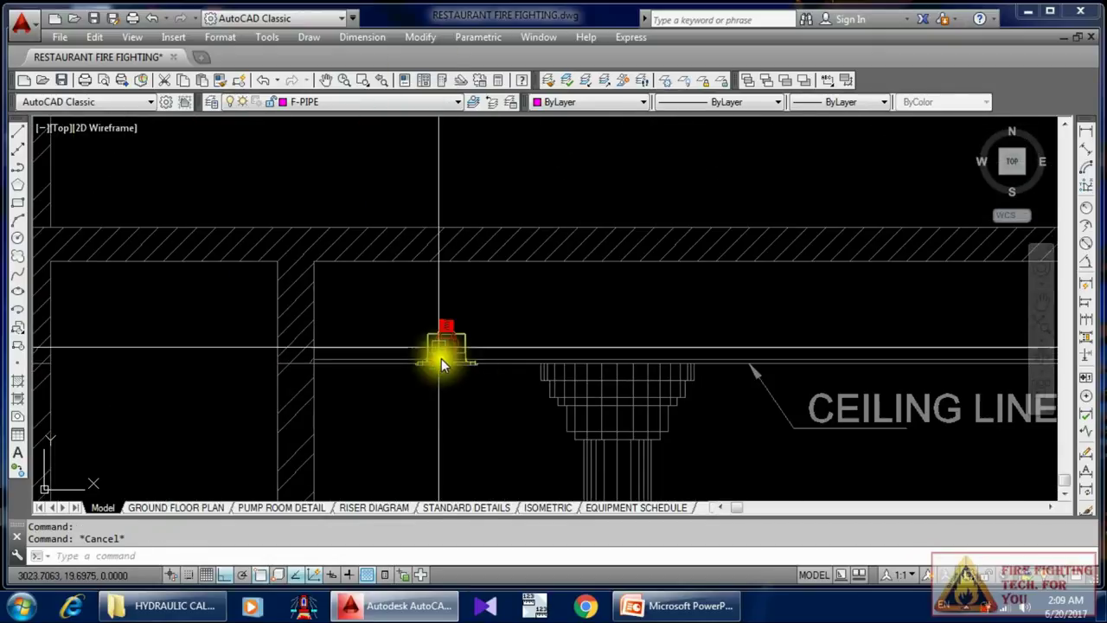
pyautogui.scroll(-3, 470, 311)
pyautogui.scroll(1, 432, 304)
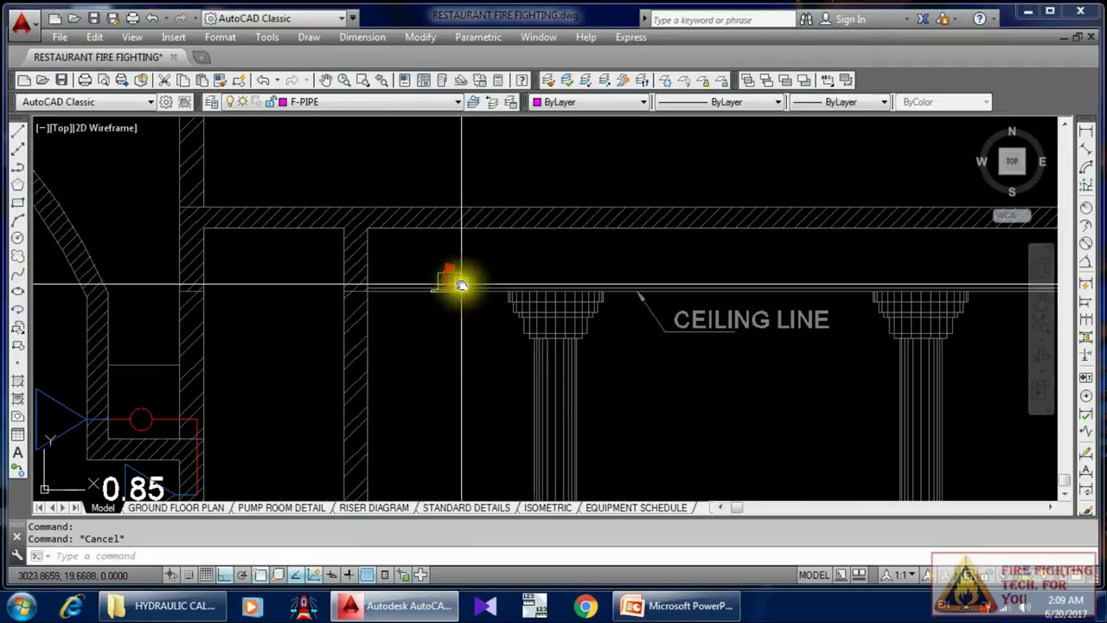
# Step: Copy the pendant sprinkler horizontally along the ceiling line, placing one copy in each of the three bays between the hall's columns
pyautogui.click(453, 278)
pyautogui.write('co')
pyautogui.press('Return')
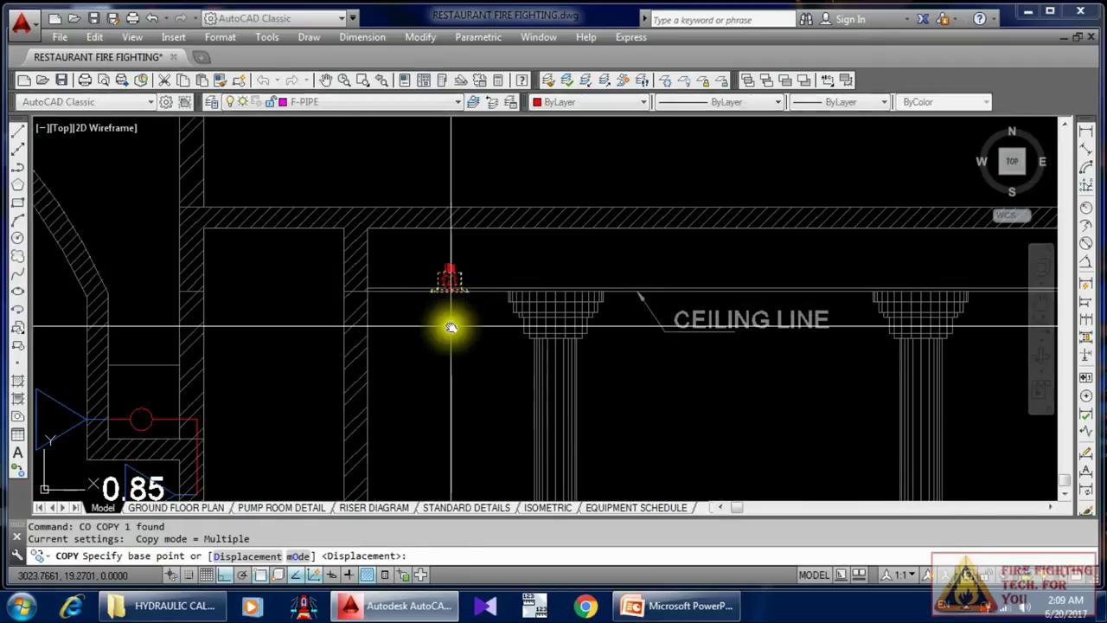
pyautogui.click(462, 322)
pyautogui.moveTo(655, 371); pyautogui.dragTo(367, 376, button='middle')
pyautogui.click(576, 378)
pyautogui.scroll(-2, 366, 376)
pyautogui.click(563, 375)
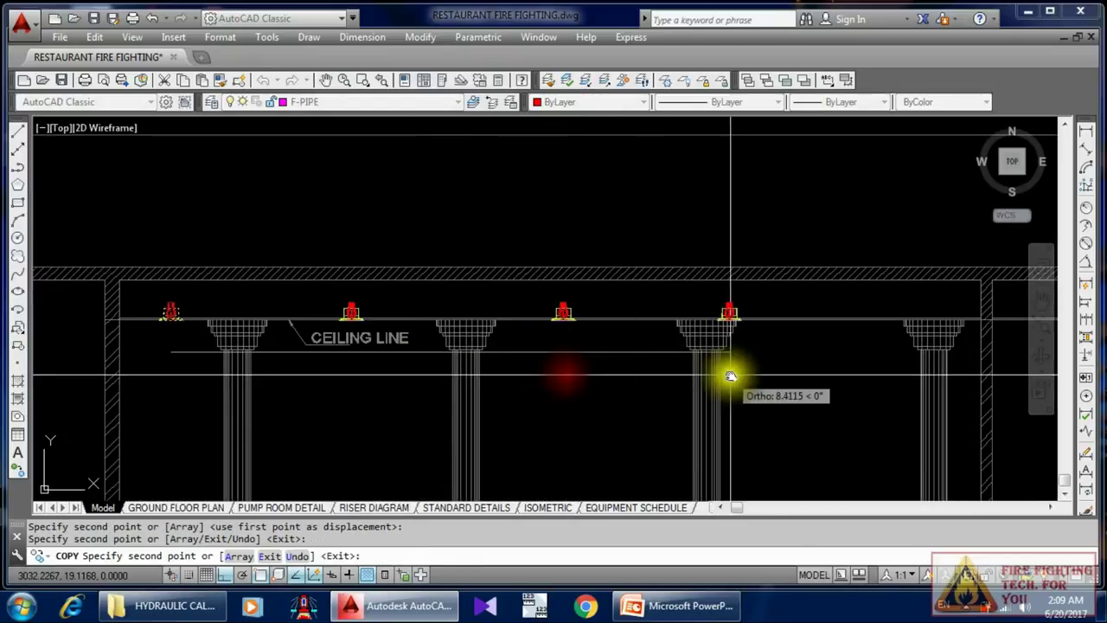
pyautogui.click(791, 375)
pyautogui.press('Escape')
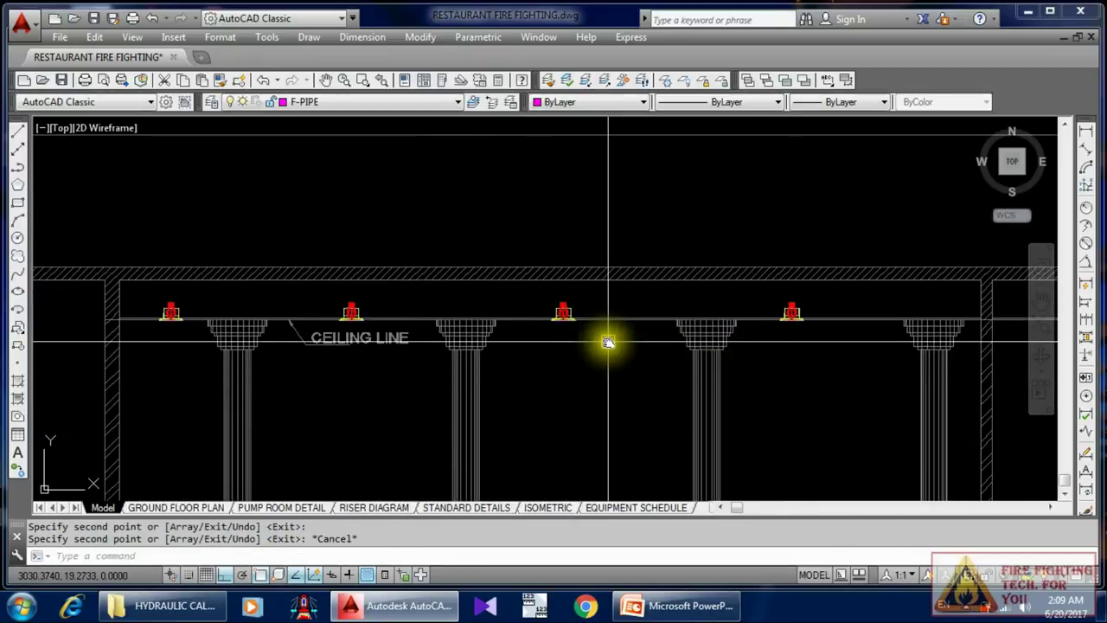
# Step: Examine the row of pendant sprinklers in the section's columned hall against the sprinkler layout in the ground floor plan
pyautogui.scroll(-4, 608, 343)
pyautogui.scroll(4, 635, 332)
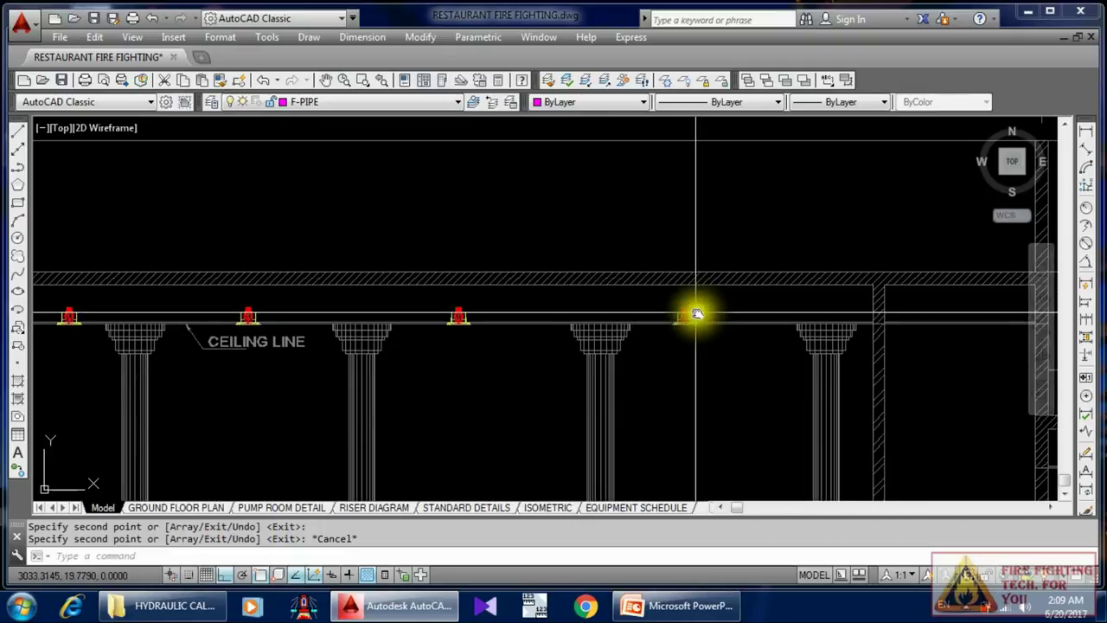
pyautogui.press('Escape')
pyautogui.scroll(-2, 701, 358)
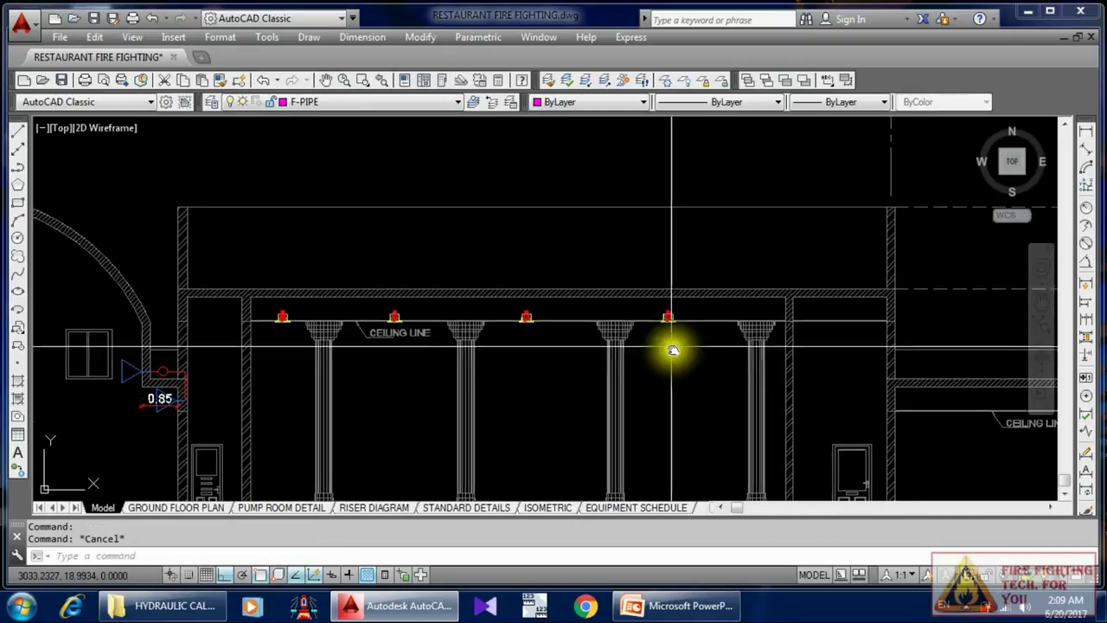
pyautogui.scroll(2, 681, 346)
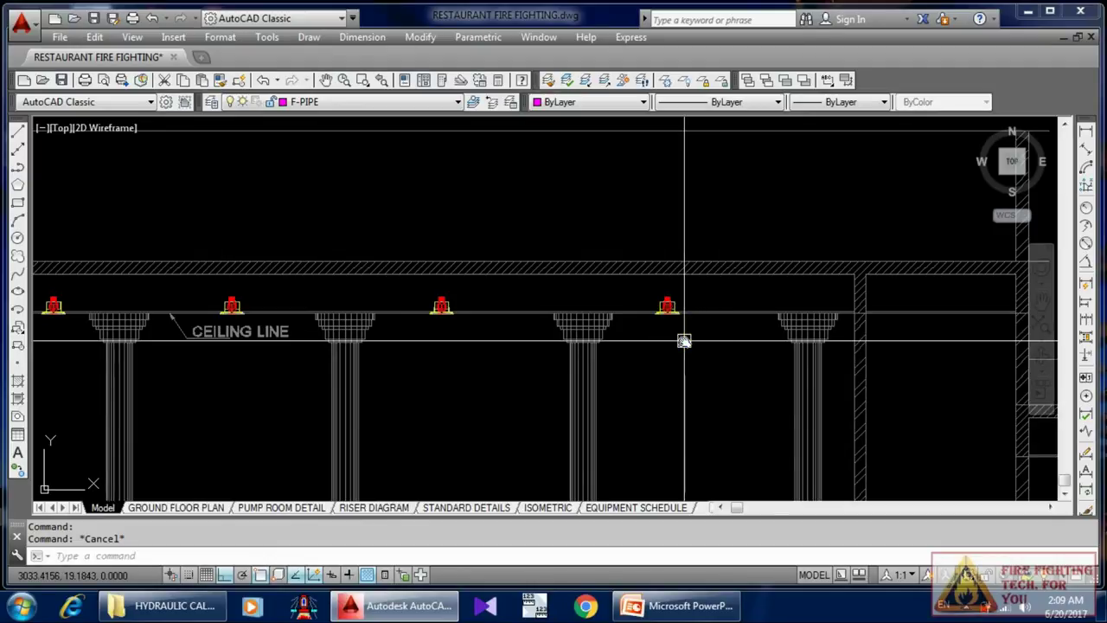
pyautogui.scroll(2, 684, 341)
pyautogui.scroll(-6, 563, 346)
pyautogui.scroll(3, 545, 320)
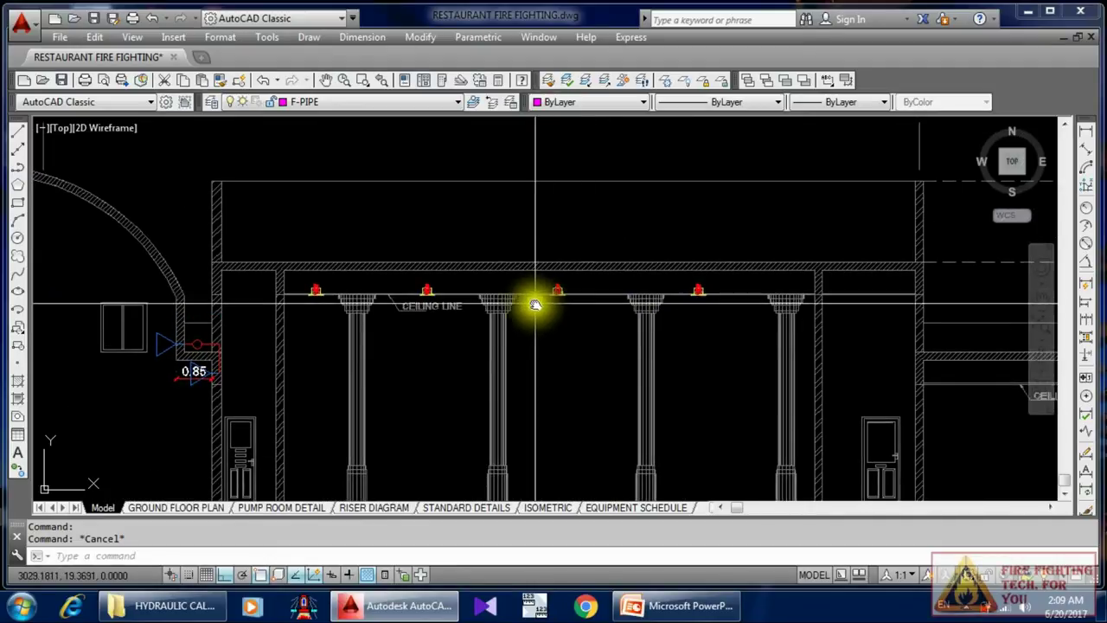
pyautogui.scroll(4, 536, 304)
pyautogui.scroll(-10, 546, 341)
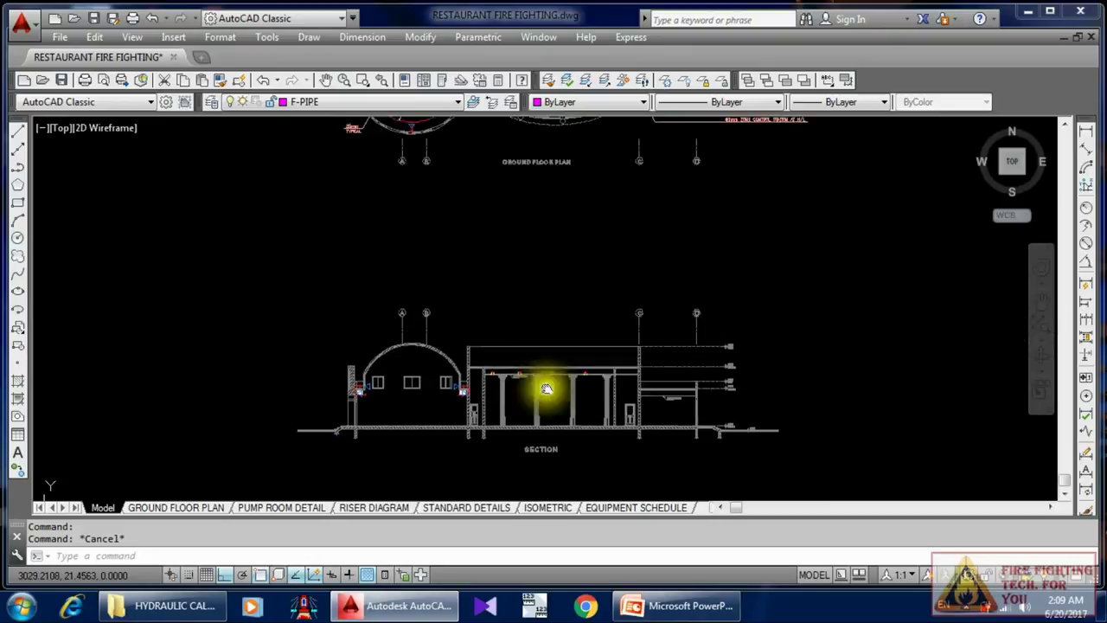
pyautogui.scroll(-3, 551, 346)
pyautogui.scroll(3, 567, 173)
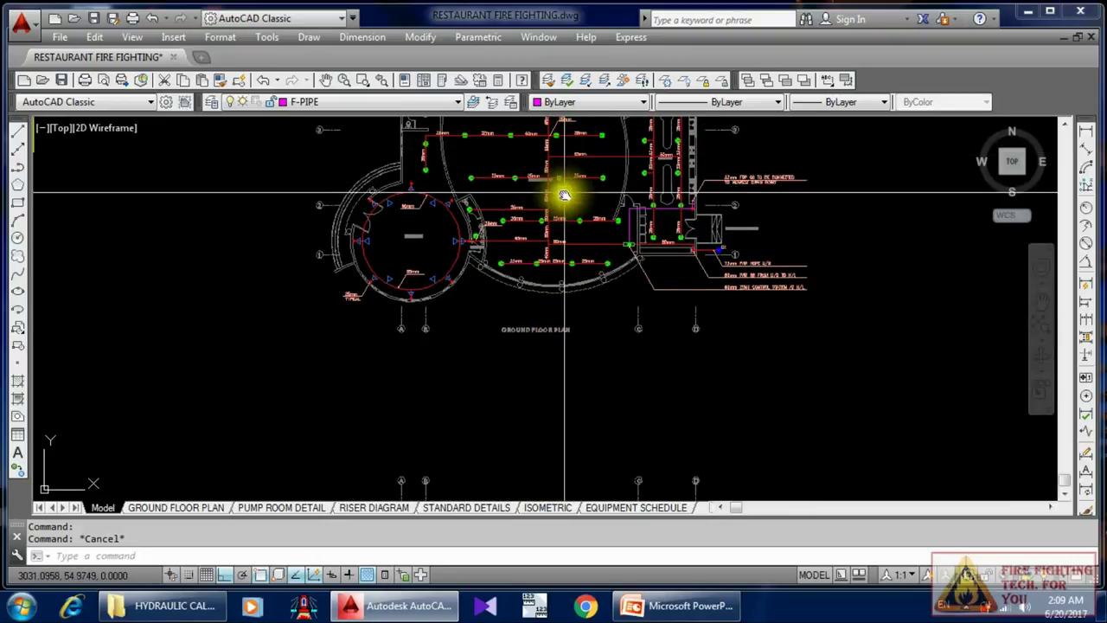
pyautogui.scroll(-4, 539, 215)
pyautogui.scroll(4, 549, 296)
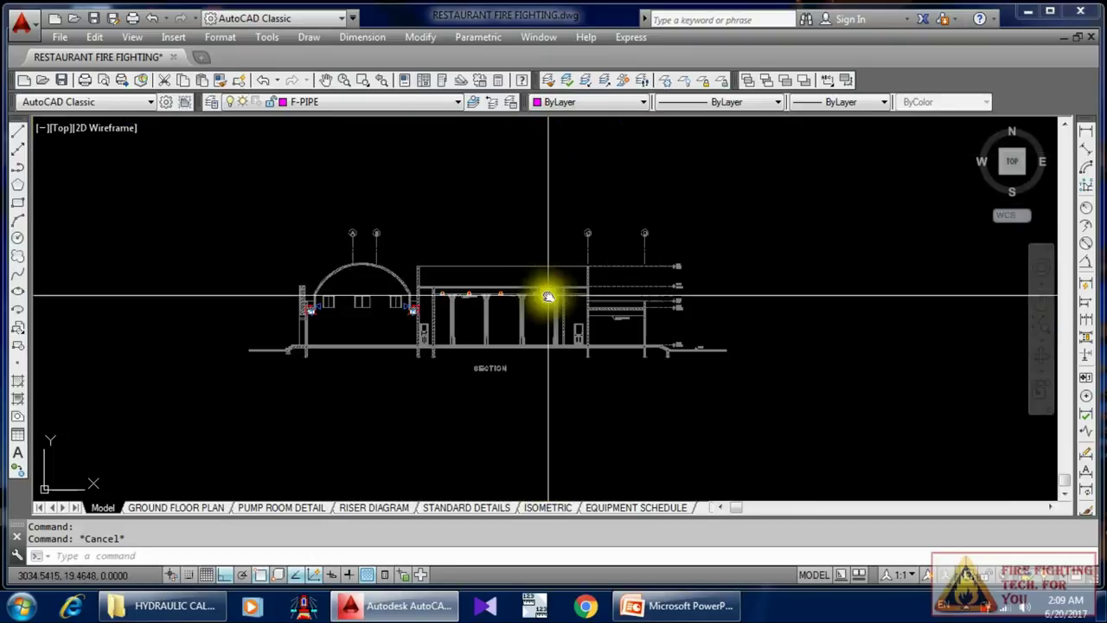
pyautogui.scroll(4, 548, 296)
pyautogui.scroll(-4, 611, 354)
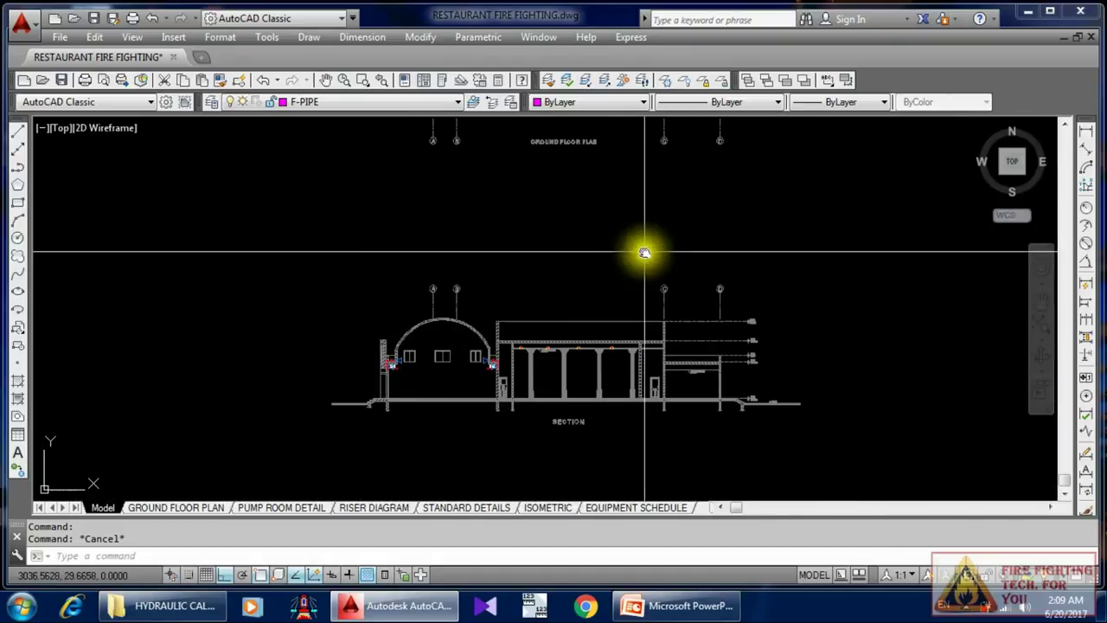
# Step: Copy the ZCS box from the ground floor plan into the section's ceiling void, above the last column, with Ortho off
pyautogui.scroll(-2, 645, 252)
pyautogui.scroll(2, 662, 227)
pyautogui.scroll(6, 640, 202)
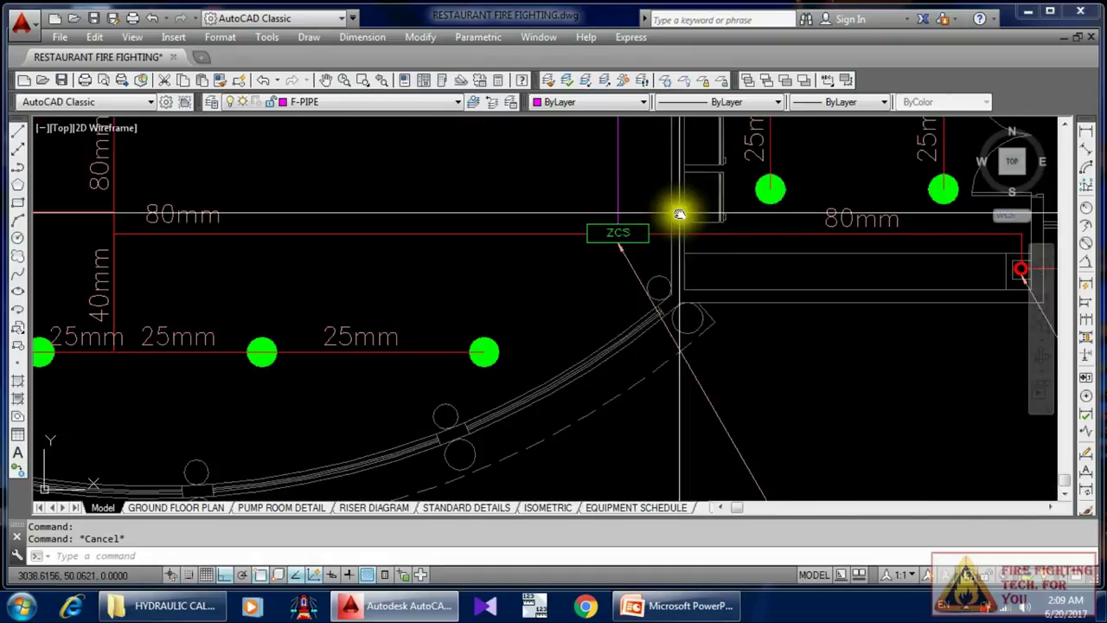
pyautogui.click(641, 228)
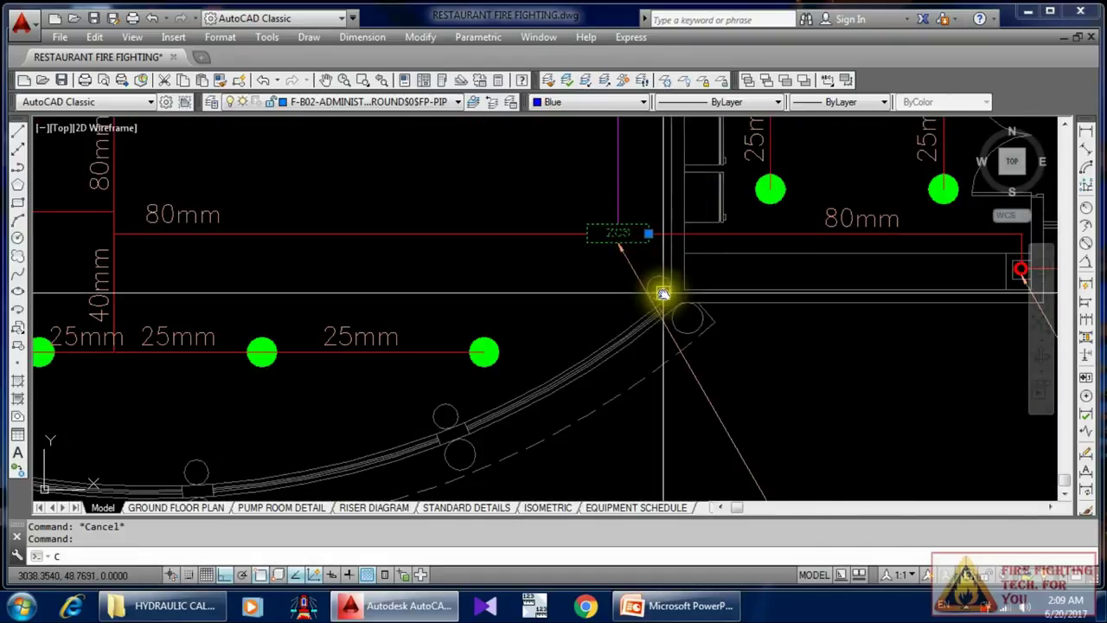
pyautogui.press('Return')
pyautogui.click(648, 306)
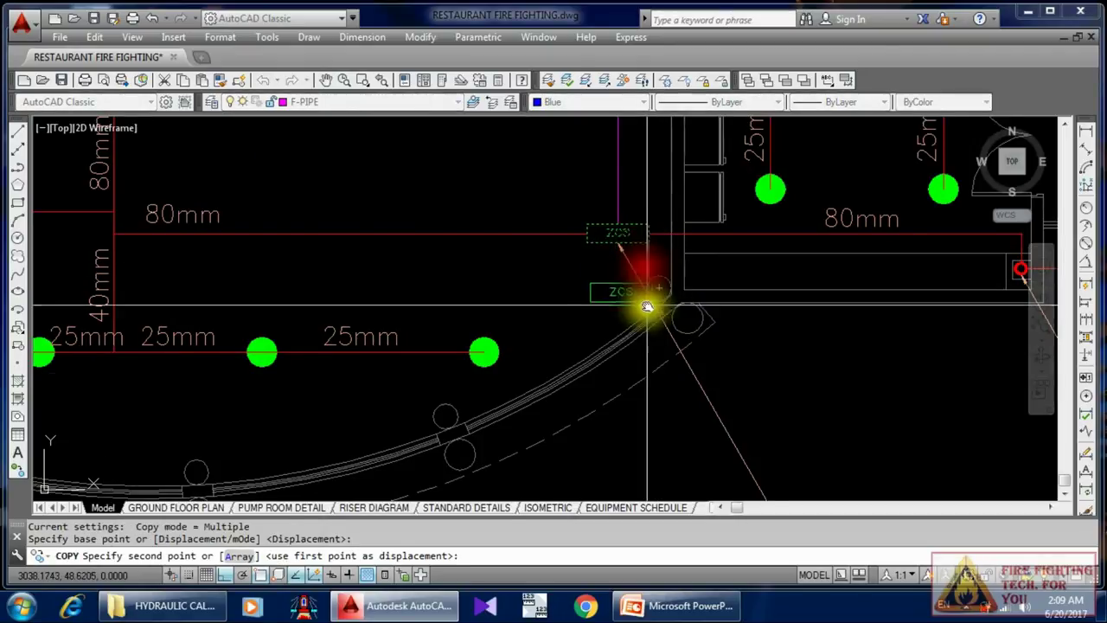
pyautogui.scroll(-6, 647, 321)
pyautogui.scroll(6, 641, 230)
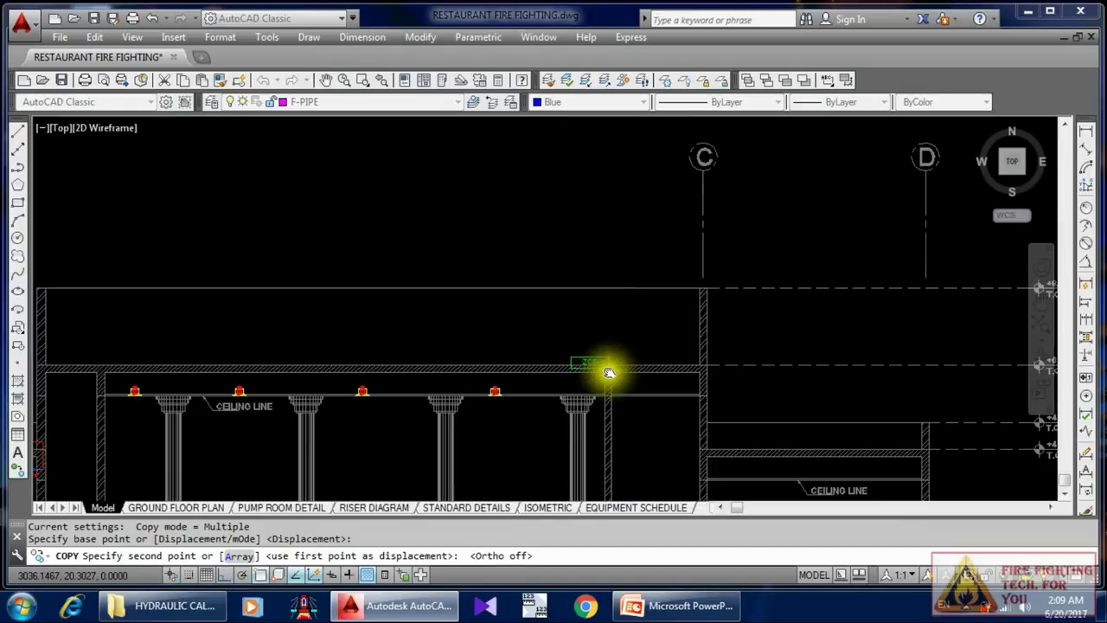
pyautogui.scroll(3, 609, 372)
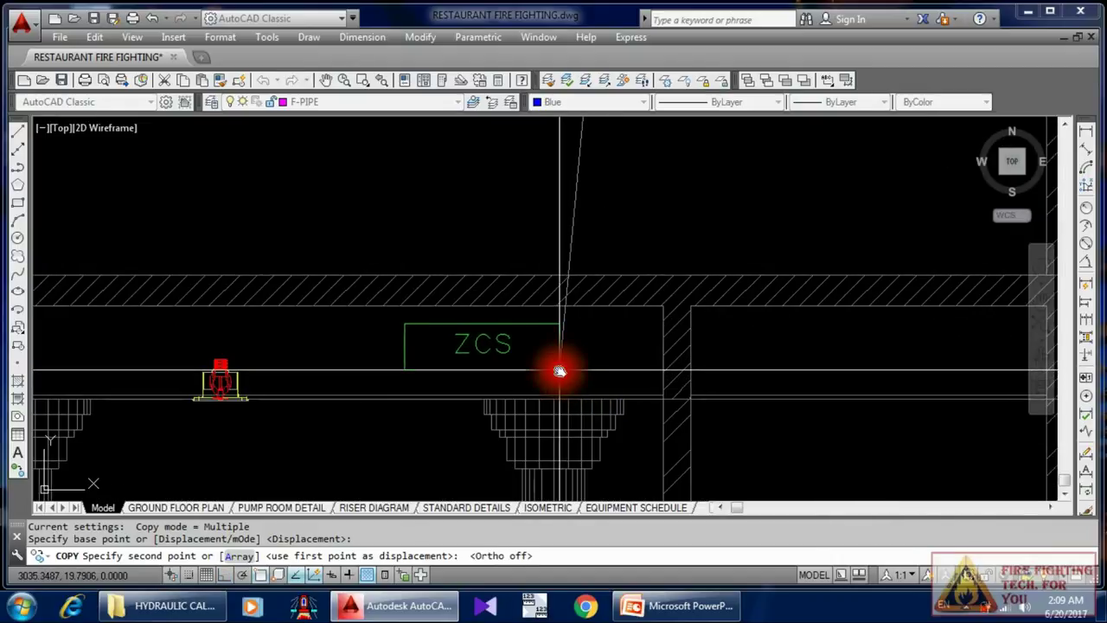
pyautogui.click(560, 372)
pyautogui.press('Escape')
pyautogui.scroll(-4, 631, 371)
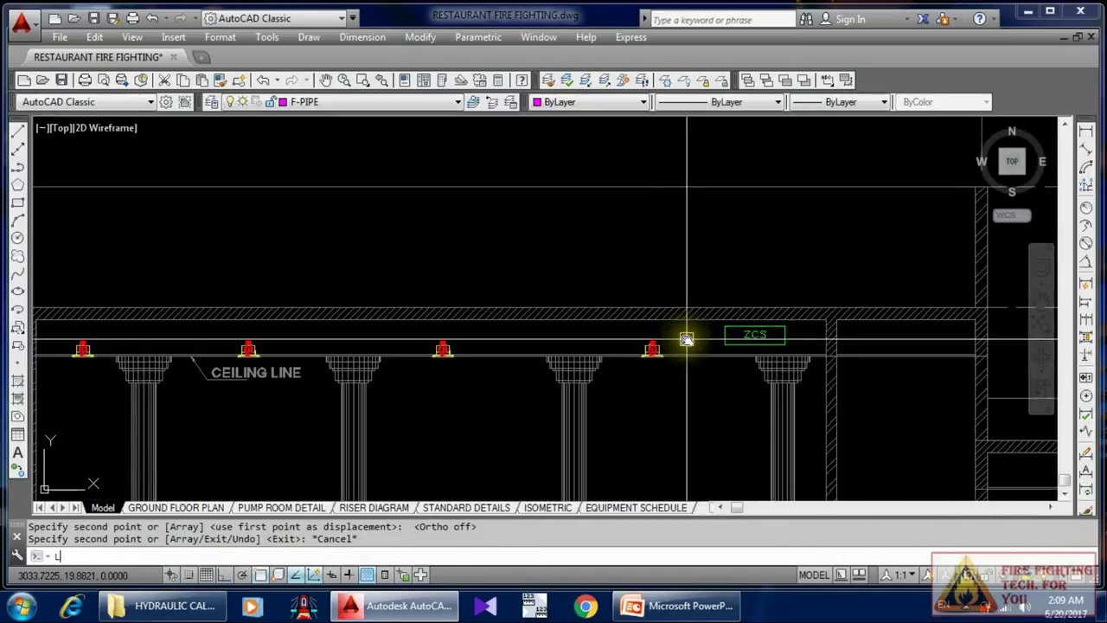
pyautogui.write('L')
pyautogui.press('Return')
pyautogui.scroll(2, 687, 339)
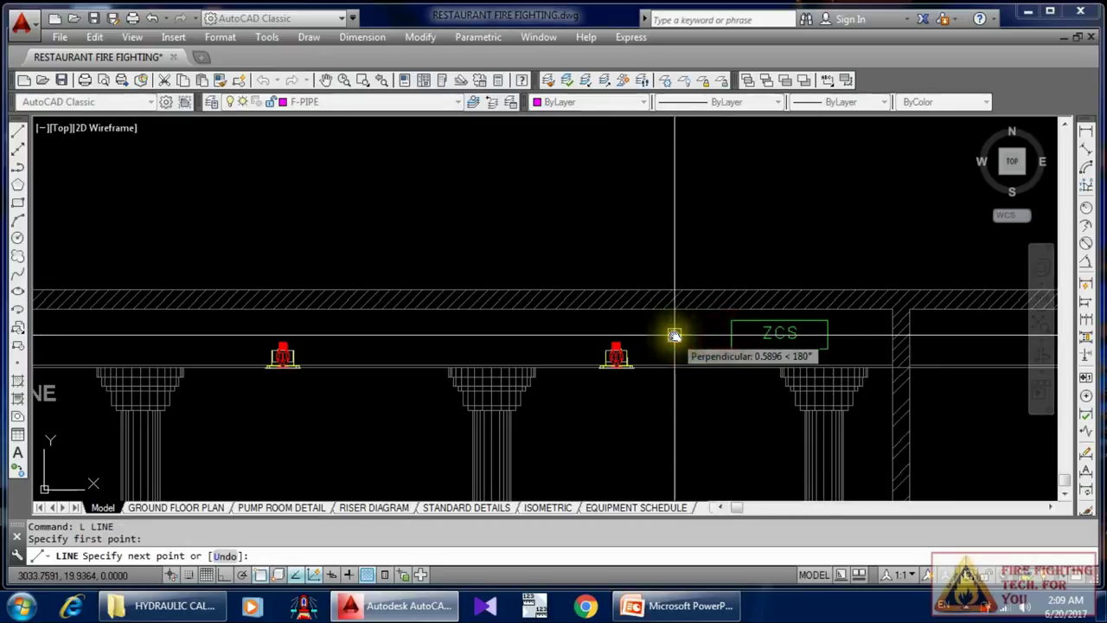
pyautogui.click(675, 335)
pyautogui.press('Escape')
# Step: Make the fire fighting pipe layer current and draw a horizontal pipe from the ZCS box to above the hall's first sprinkler, with Ortho on
pyautogui.click(422, 101)
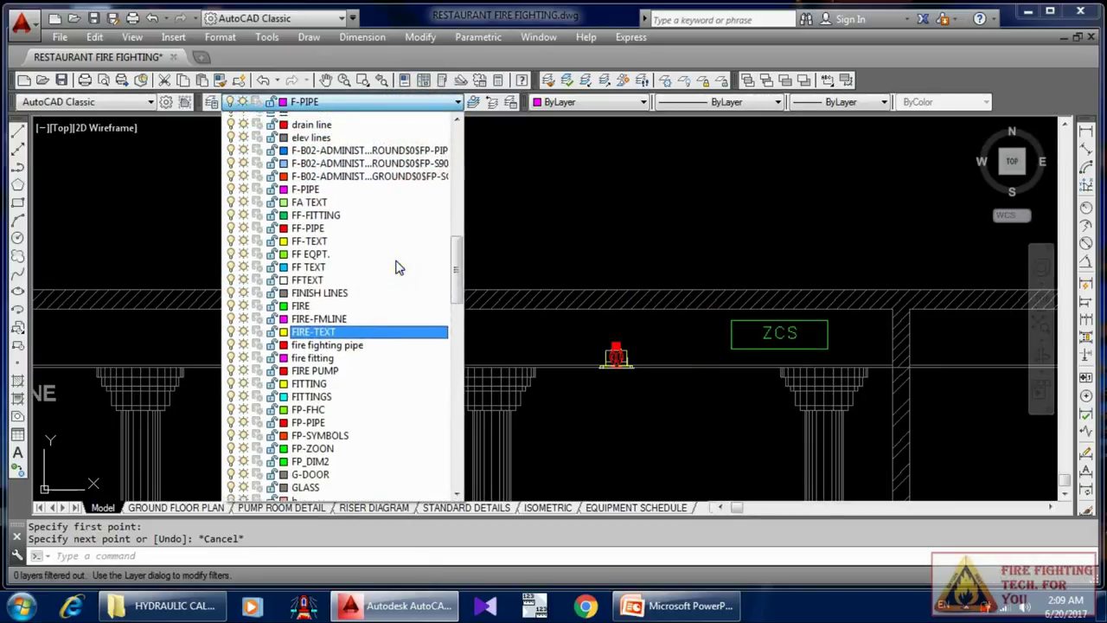
pyautogui.scroll(1, 391, 294)
pyautogui.click(364, 352)
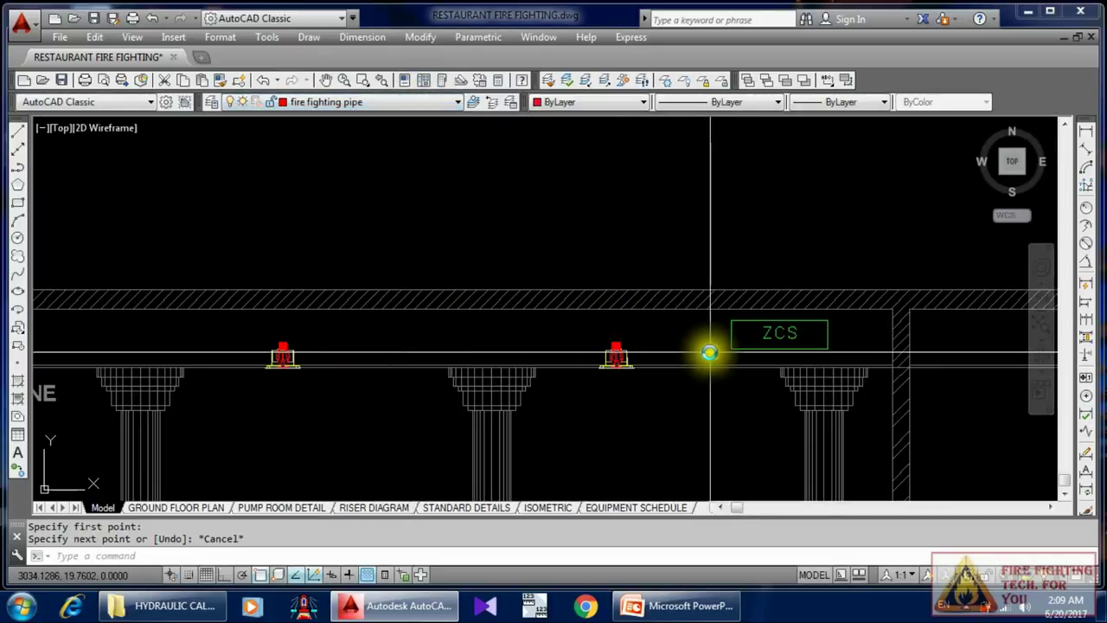
pyautogui.write('L')
pyautogui.press('Return')
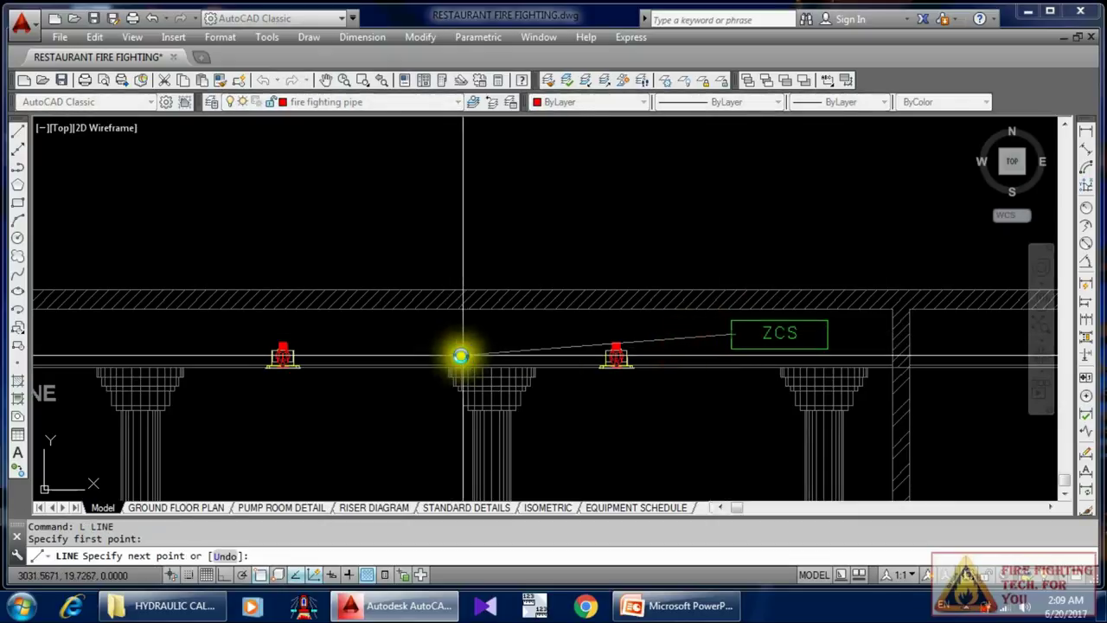
pyautogui.moveTo(451, 341)
pyautogui.mouseDown(button='middle')
pyautogui.moveTo(800, 337)
pyautogui.moveTo(638, 334)
pyautogui.moveTo(712, 341)
pyautogui.moveTo(690, 340)
pyautogui.mouseUp(button='middle')
pyautogui.scroll(-3, 638, 334)
pyautogui.scroll(3, 712, 341)
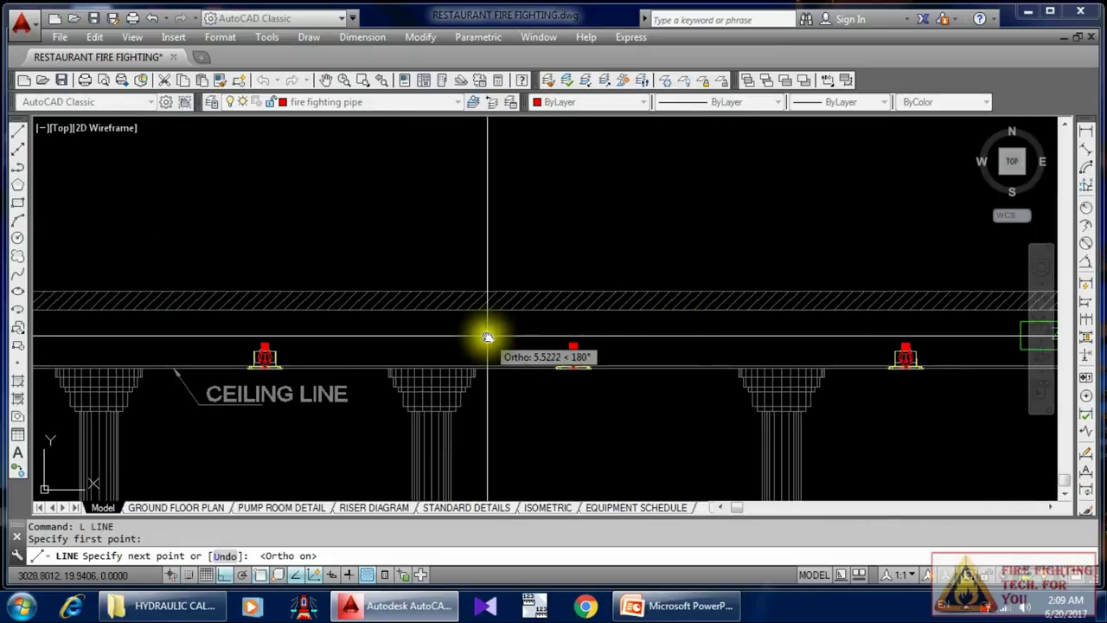
pyautogui.moveTo(380, 333); pyautogui.dragTo(734, 351, button='middle')
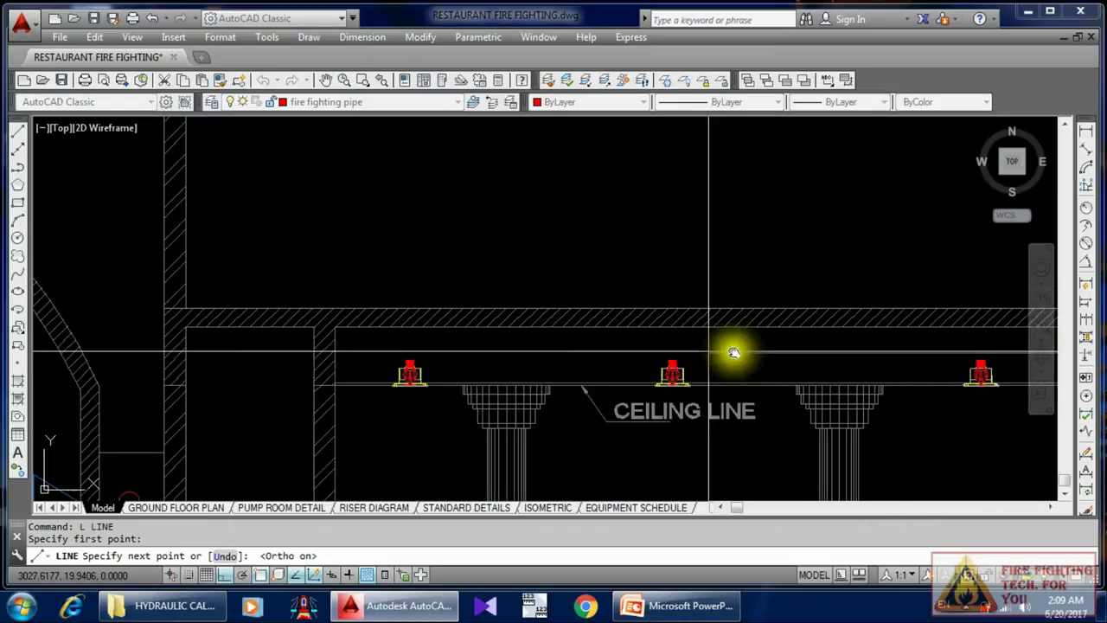
pyautogui.scroll(2, 361, 352)
pyautogui.press('Escape')
# Step: Draw a vertical pipe up from the first sprinkler and join it to the horizontal pipe with a zero-radius Fillet
pyautogui.scroll(2, 368, 357)
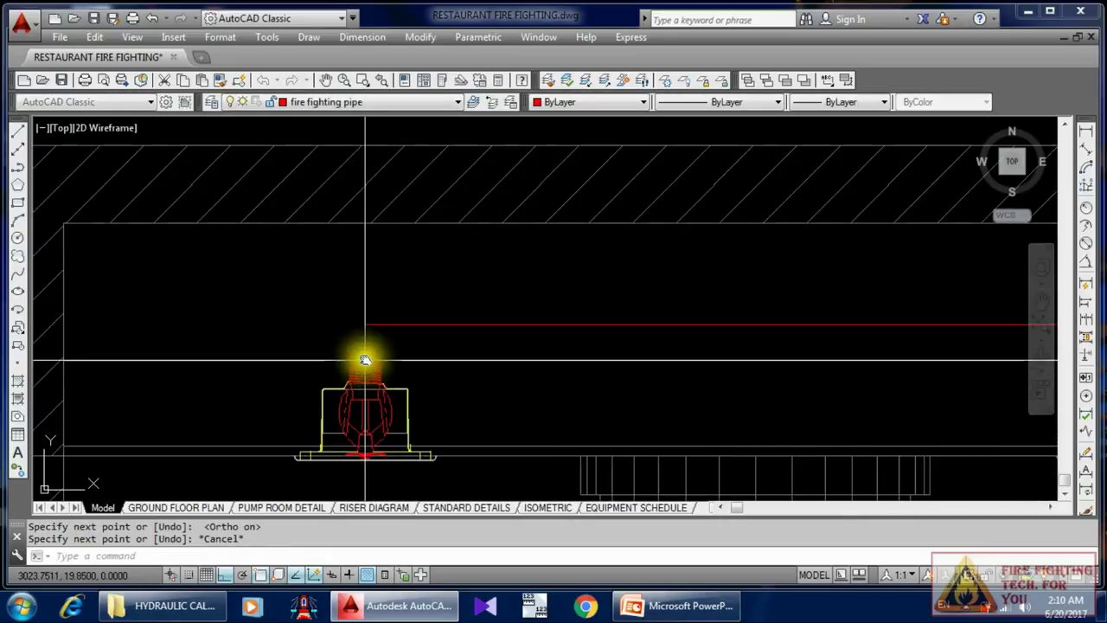
pyautogui.press('space')
pyautogui.click(365, 337)
pyautogui.press('Escape')
pyautogui.write('f')
pyautogui.press('Return')
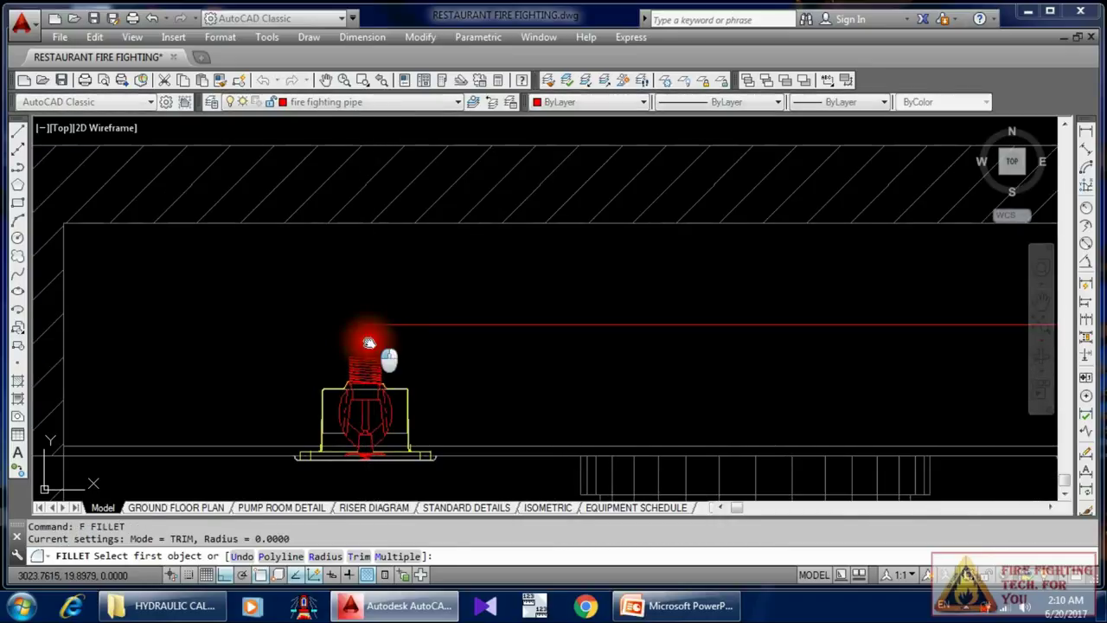
pyautogui.click(375, 329)
pyautogui.click(385, 328)
# Step: Draw a short vertical pipe connecting the second sprinkler, above the ceiling line label, to the horizontal pipe
pyautogui.scroll(-3, 618, 375)
pyautogui.scroll(3, 272, 376)
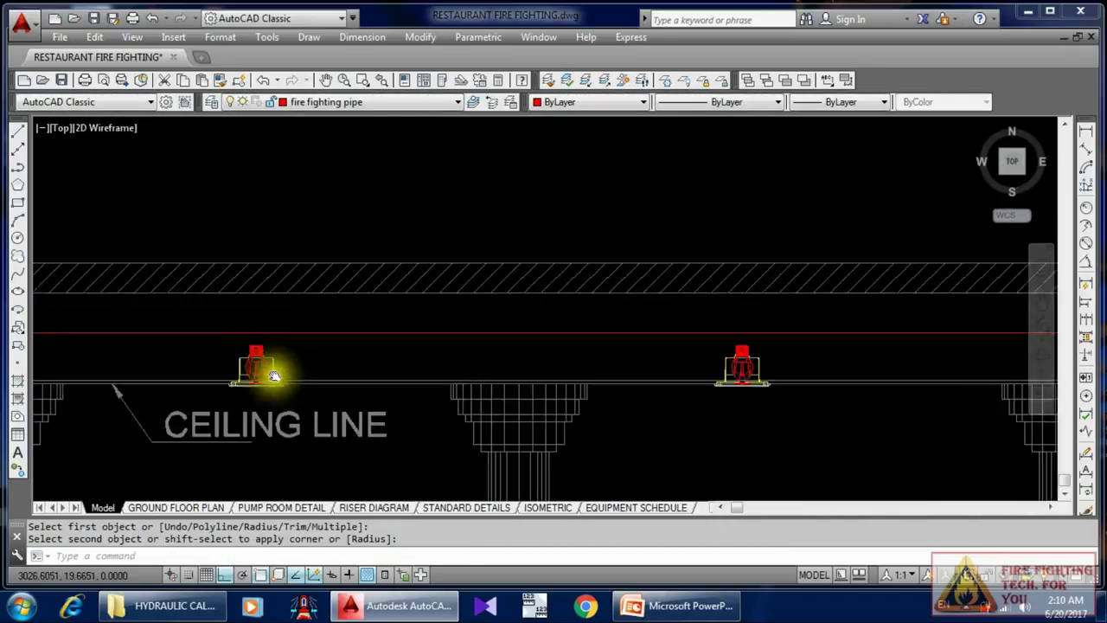
pyautogui.write('l')
pyautogui.press('Return')
pyautogui.scroll(2, 547, 337)
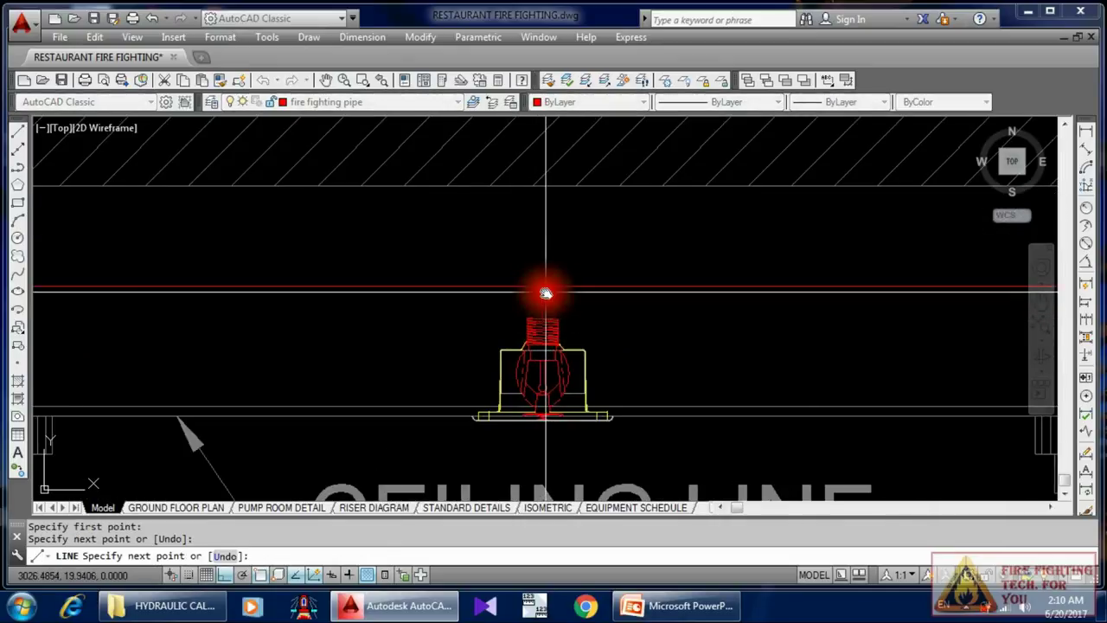
pyautogui.press('Escape')
# Step: Draw short vertical pipes connecting the third and fourth sprinklers in the columned hall to the horizontal pipe
pyautogui.scroll(-3, 546, 293)
pyautogui.scroll(3, 563, 323)
pyautogui.press('Return')
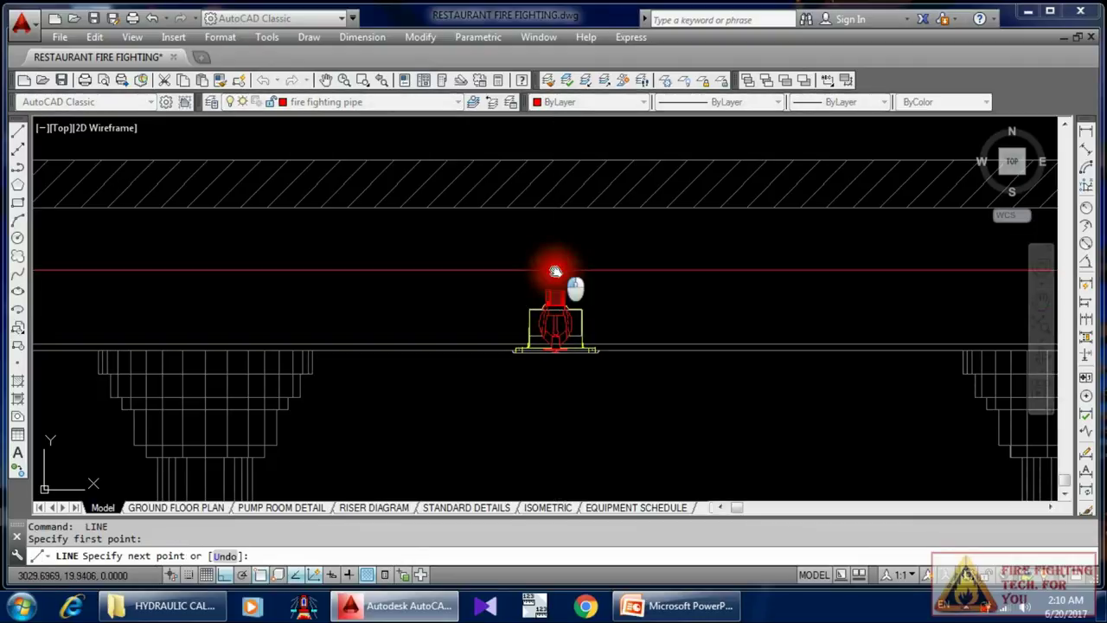
pyautogui.press('Escape')
pyautogui.scroll(-3, 611, 297)
pyautogui.scroll(3, 611, 292)
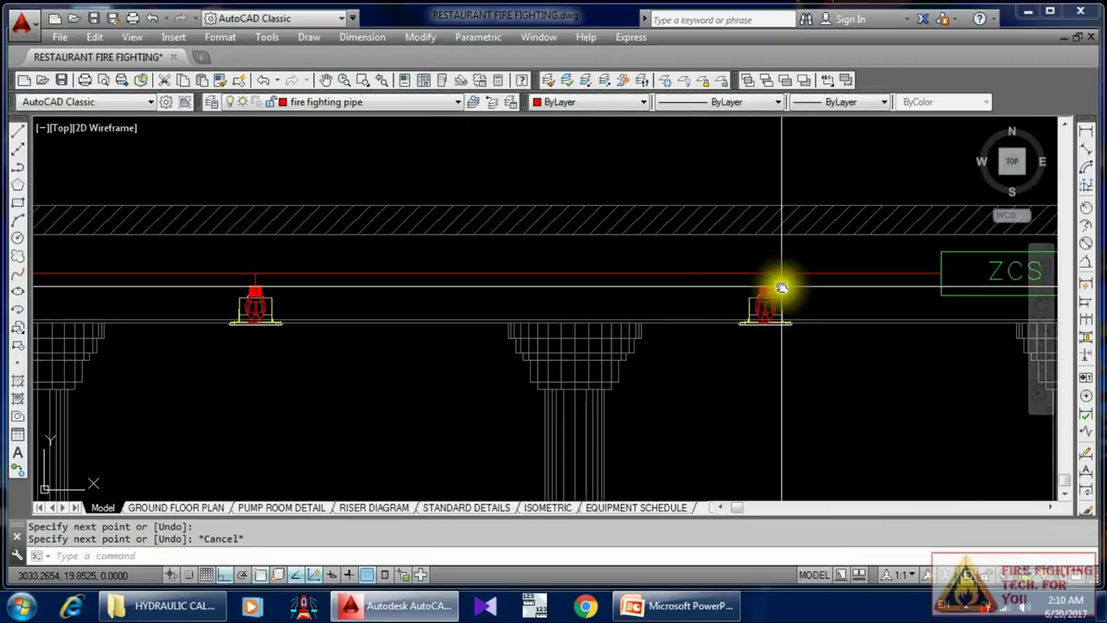
pyautogui.scroll(3, 781, 288)
pyautogui.press('Return')
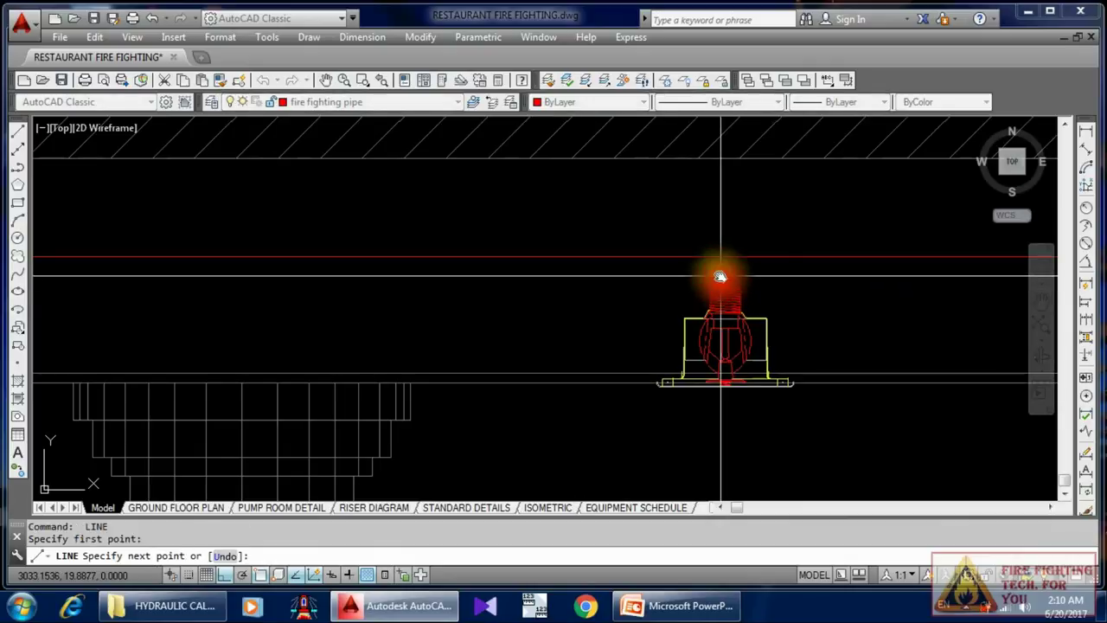
pyautogui.press('Escape')
# Step: Examine the piped sprinkler row and the ZCS box's location against the rooms beyond the columned hall in the section
pyautogui.scroll(-5, 700, 306)
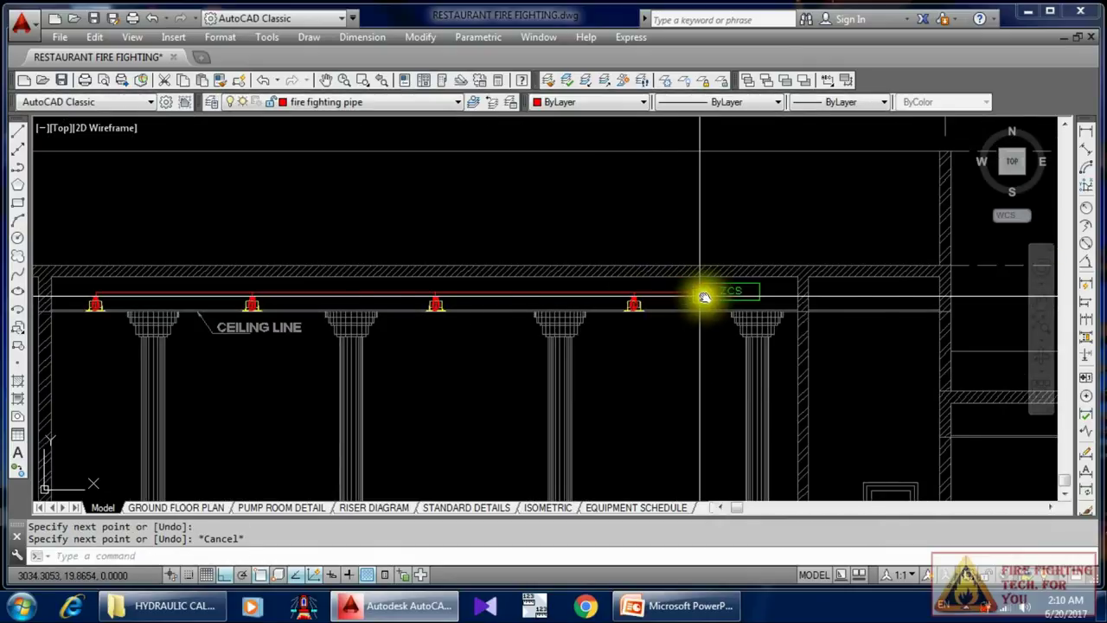
pyautogui.scroll(3, 789, 321)
pyautogui.scroll(5, 789, 321)
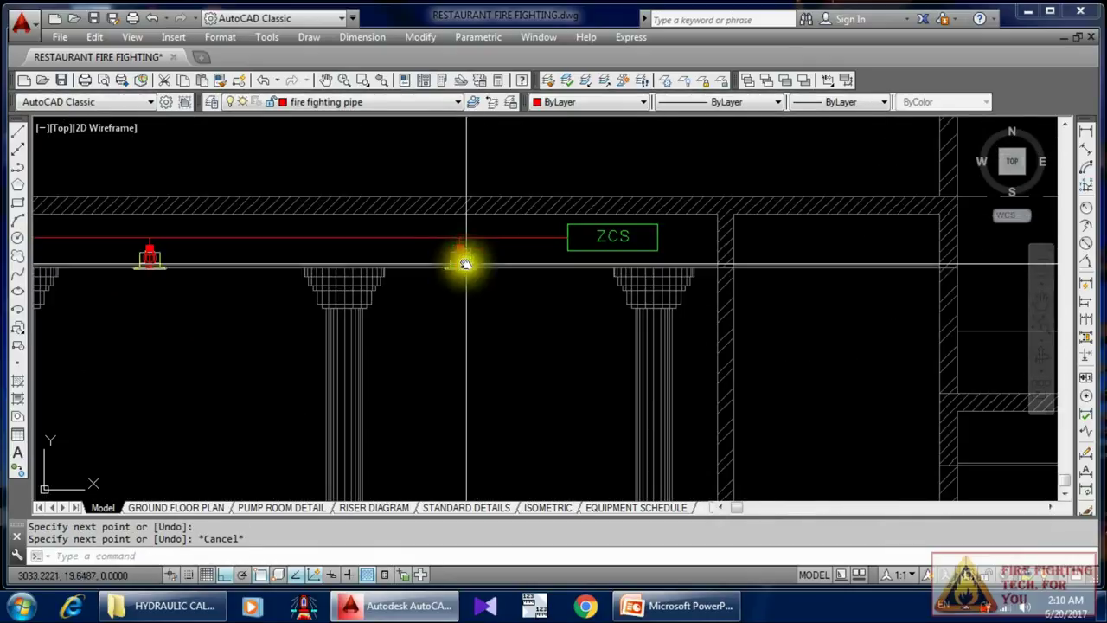
pyautogui.moveTo(1048, 275); pyautogui.dragTo(576, 286, button='middle')
pyautogui.scroll(-3, 353, 317)
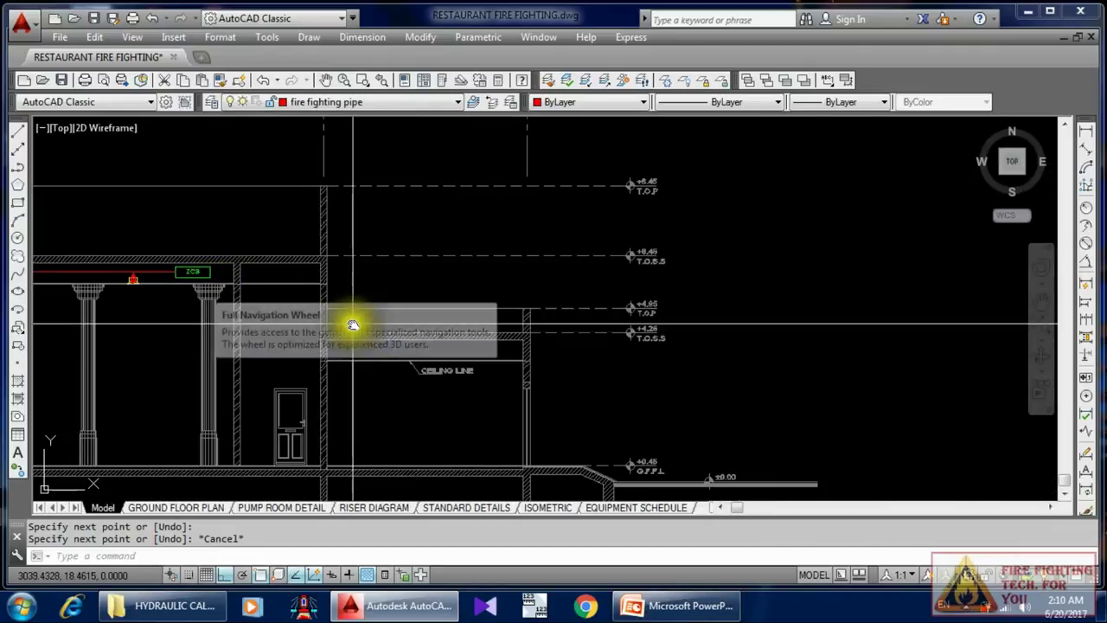
pyautogui.moveTo(353, 316); pyautogui.dragTo(685, 296, button='middle')
pyautogui.scroll(1, 640, 274)
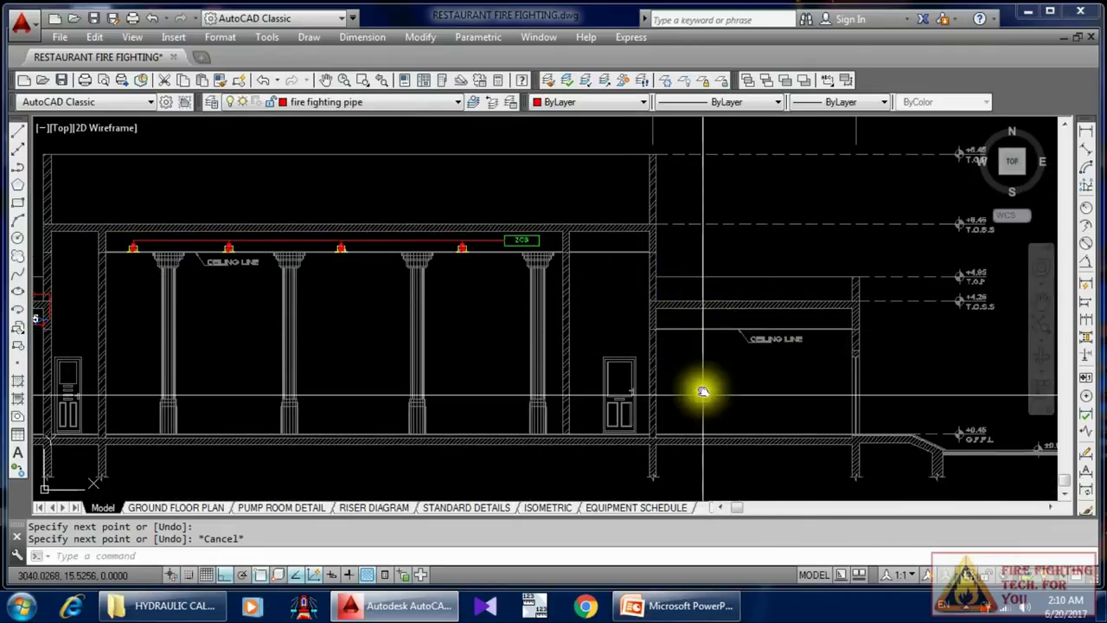
# Step: Move the ZCS box horizontally past the hall's end wall into the ceiling void of the room with the door
pyautogui.scroll(4, 552, 282)
pyautogui.moveTo(406, 216); pyautogui.dragTo(626, 303, button='middle')
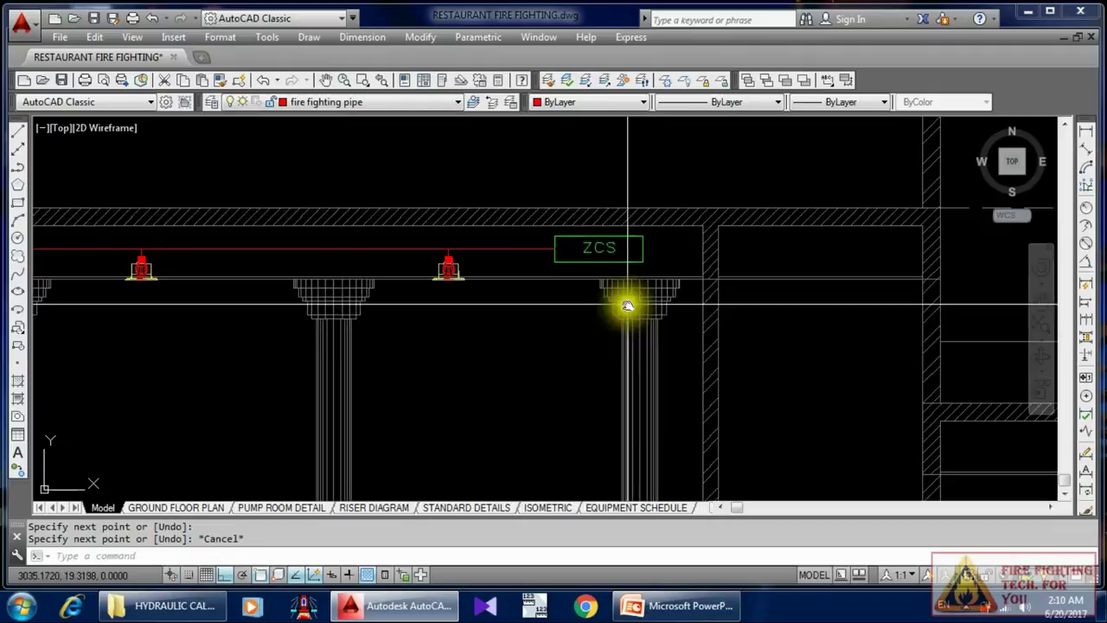
pyautogui.click(622, 244)
pyautogui.write('m')
pyautogui.press('Return')
pyautogui.click(545, 365)
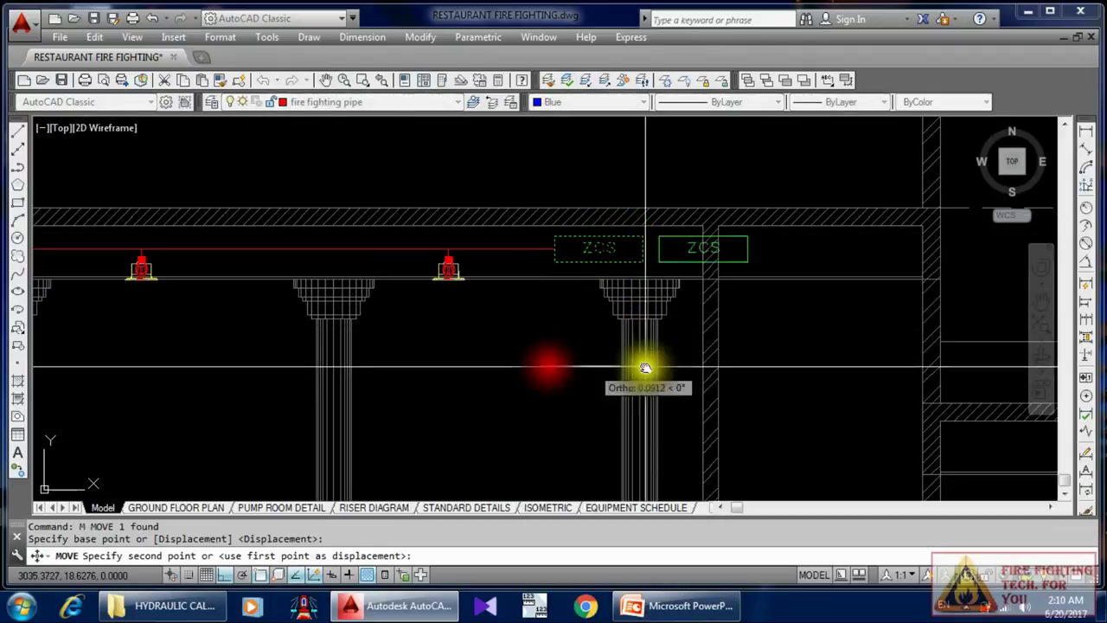
pyautogui.press('Escape')
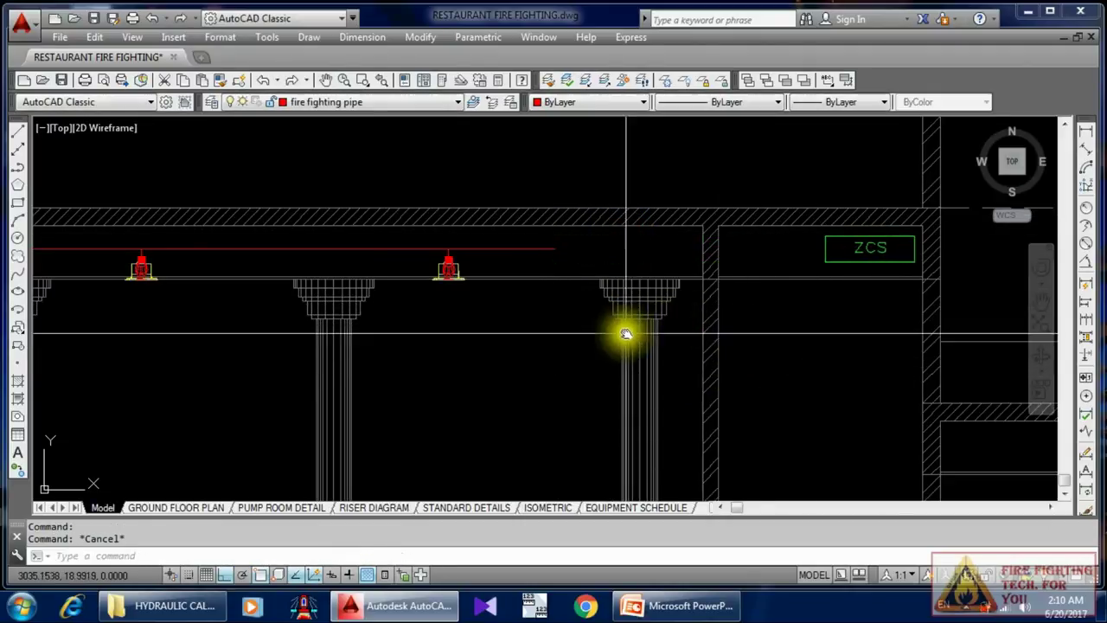
# Step: Copy the hall's last pendant sprinkler horizontally past the end wall, placing it on the ceiling line beside the ZCS box
pyautogui.scroll(3, 519, 298)
pyautogui.click(325, 227)
pyautogui.click(358, 250)
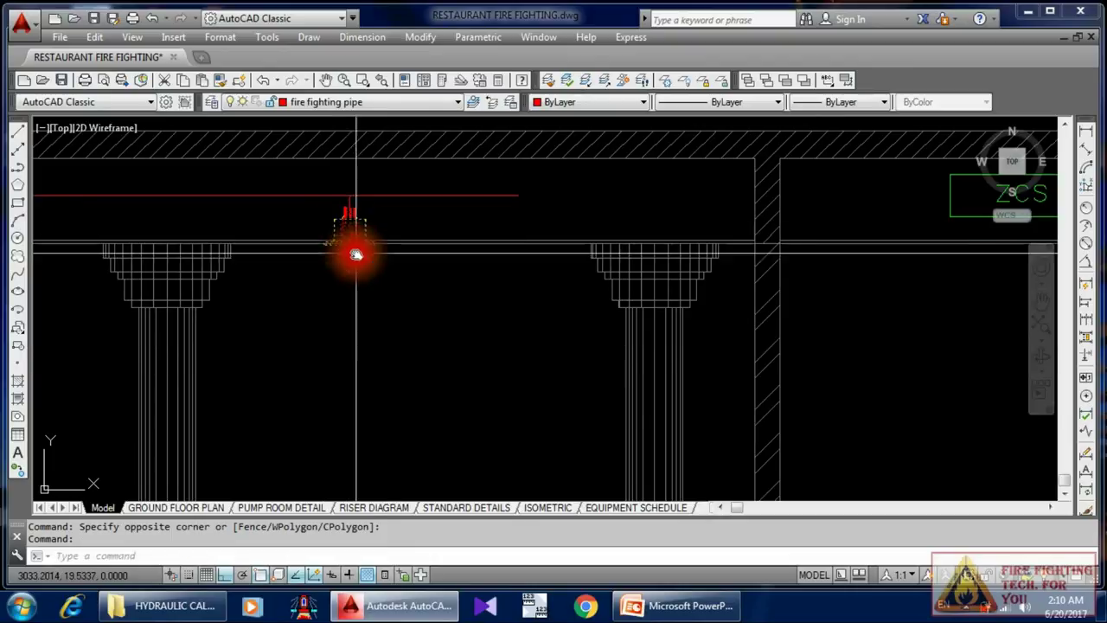
pyautogui.write('co')
pyautogui.press('Return')
pyautogui.click(376, 368)
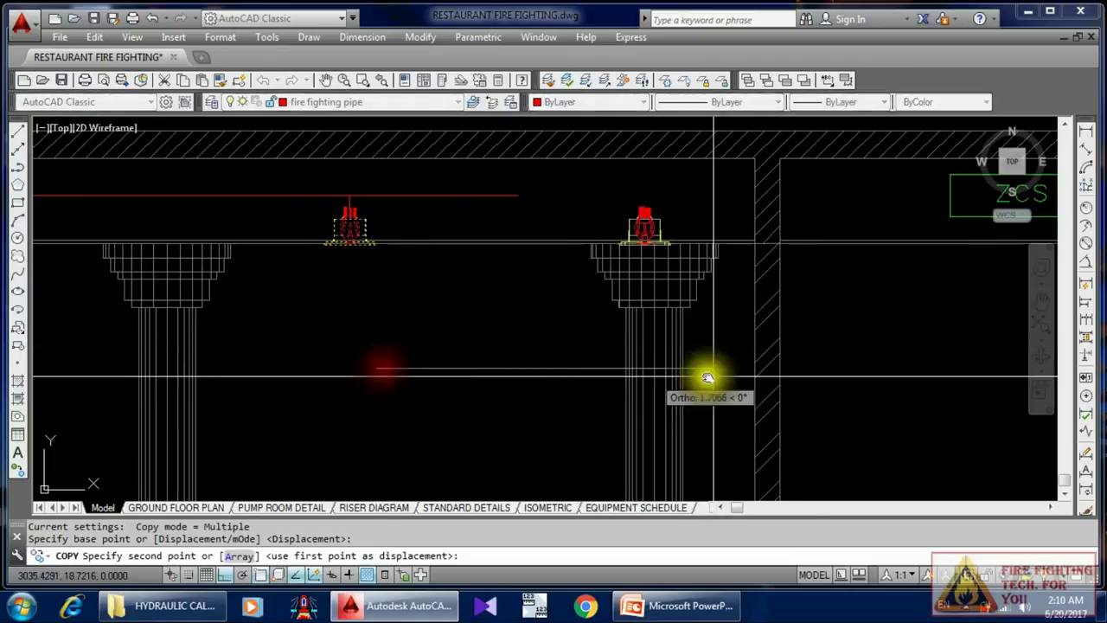
pyautogui.click(878, 377)
pyautogui.press('Escape')
pyautogui.moveTo(878, 377); pyautogui.dragTo(860, 388, button='middle')
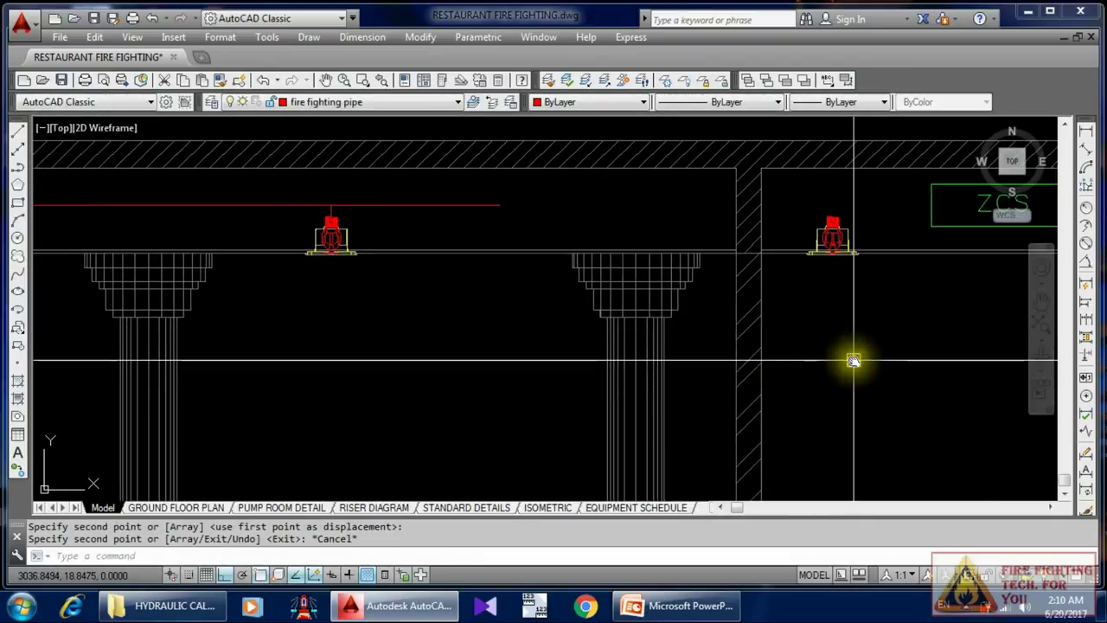
# Step: Extend the horizontal fire pipe through the end wall up to the edge of the relocated ZCS box
pyautogui.write('EX')
pyautogui.press('Return')
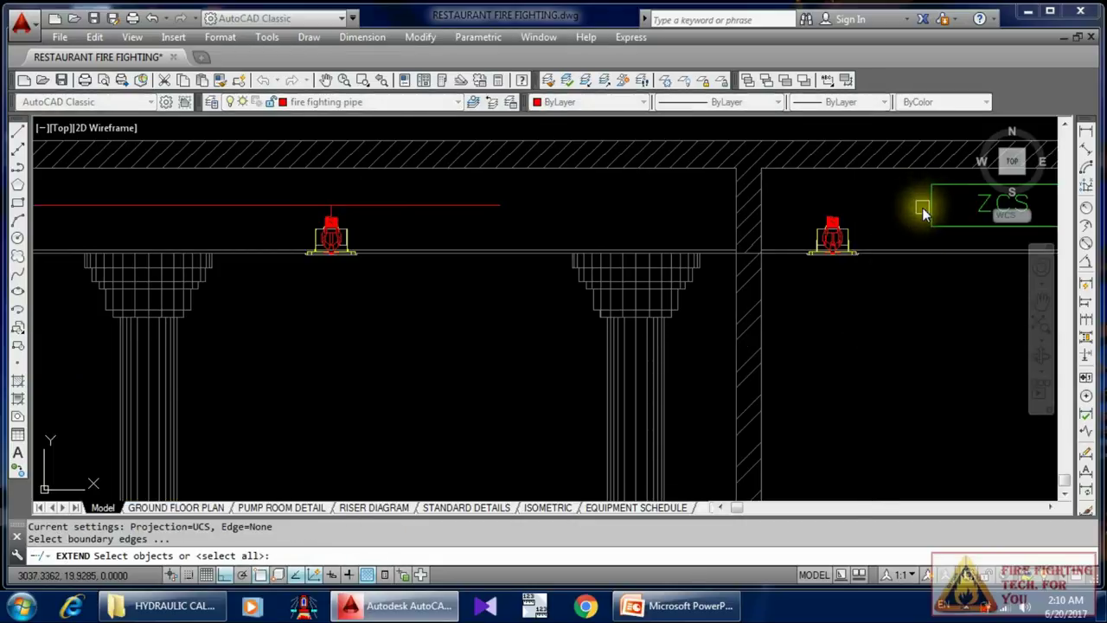
pyautogui.click(448, 208)
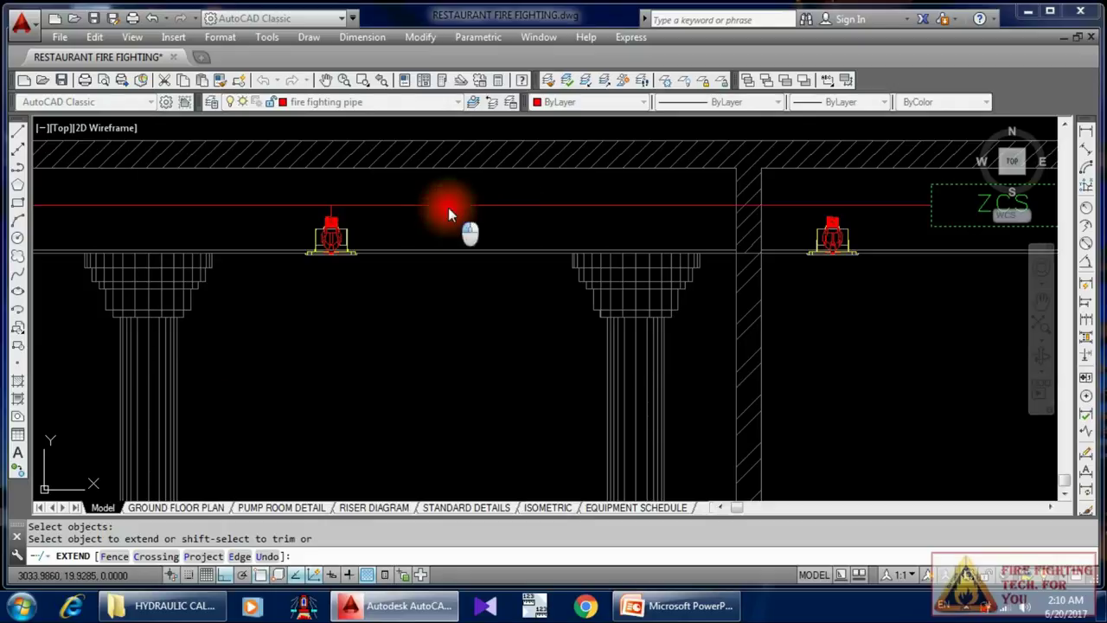
pyautogui.press('Escape')
# Step: Draw a vertical pipe from the top of the sprinkler beyond the wall up to the extended horizontal pipe
pyautogui.write('L')
pyautogui.press('Return')
pyautogui.moveTo(816, 289)
pyautogui.mouseDown(button='middle')
pyautogui.moveTo(790, 300)
pyautogui.moveTo(796, 261)
pyautogui.mouseUp(button='middle')
pyautogui.scroll(4, 795, 261)
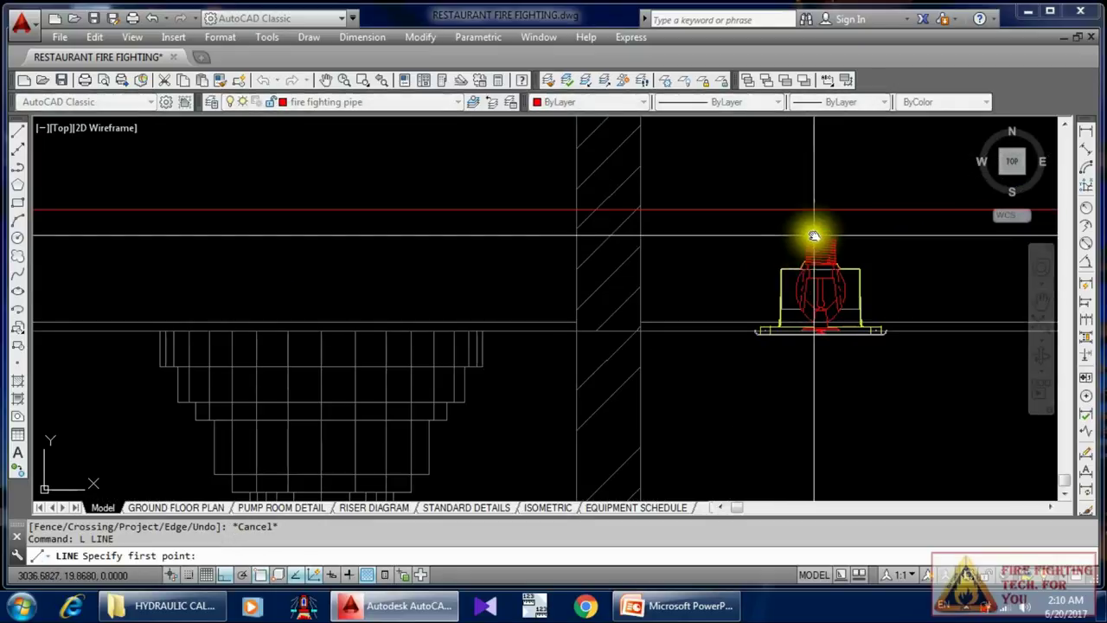
pyautogui.click(821, 232)
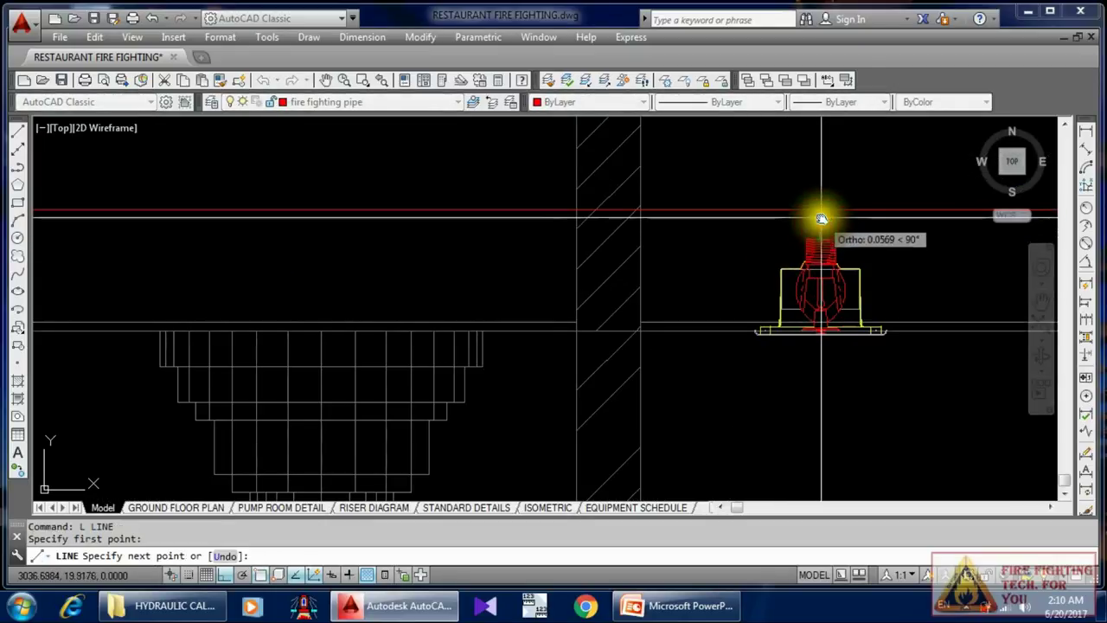
pyautogui.click(822, 206)
pyautogui.press('Escape')
# Step: Move the ZCS box horizontally a short distance back toward the neighbouring sprinkler, overlapping the end of the pipe
pyautogui.scroll(-6, 693, 227)
pyautogui.scroll(5, 727, 207)
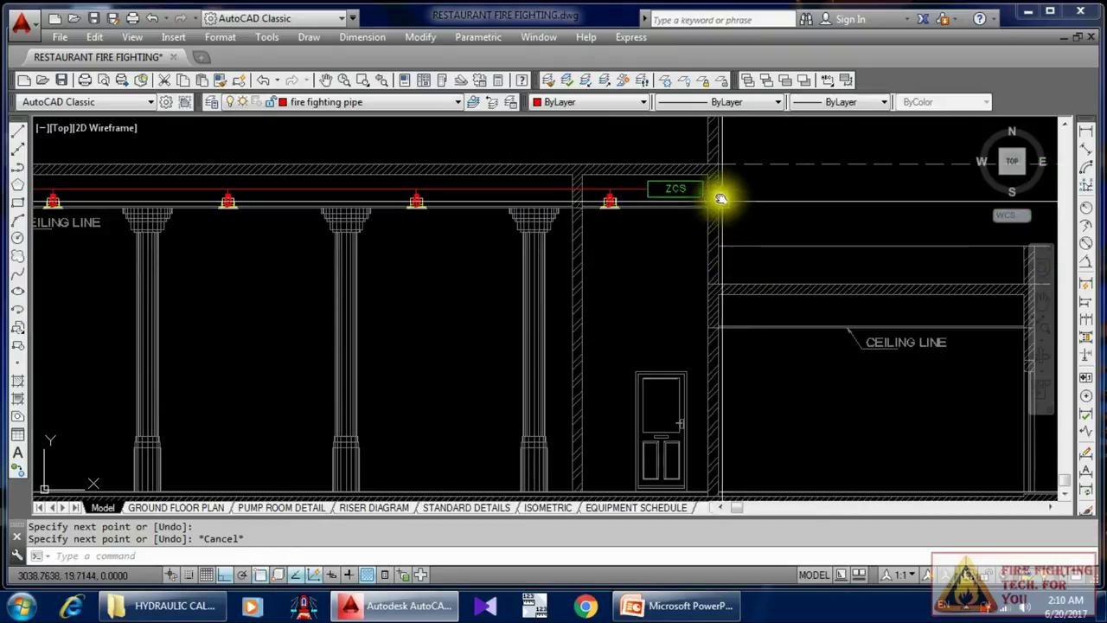
pyautogui.click(674, 187)
pyautogui.moveTo(667, 228); pyautogui.dragTo(719, 379, button='middle')
pyautogui.write('m')
pyautogui.press('Return')
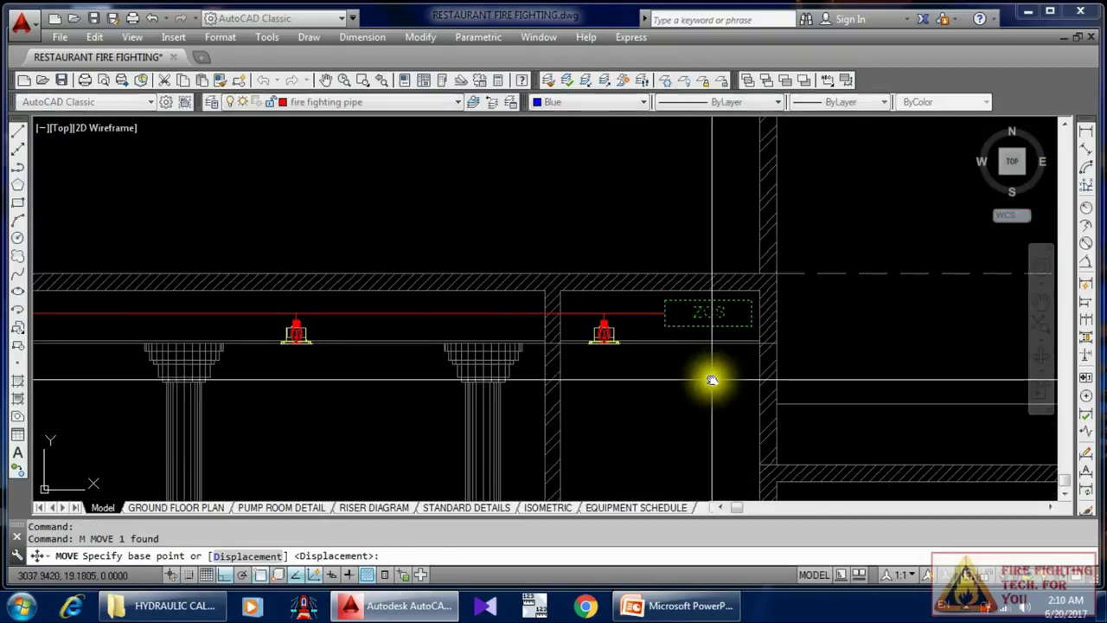
pyautogui.click(711, 379)
pyautogui.press('Escape')
# Step: Trim away the piece of horizontal pipe that runs inside the ZCS box
pyautogui.scroll(2, 655, 329)
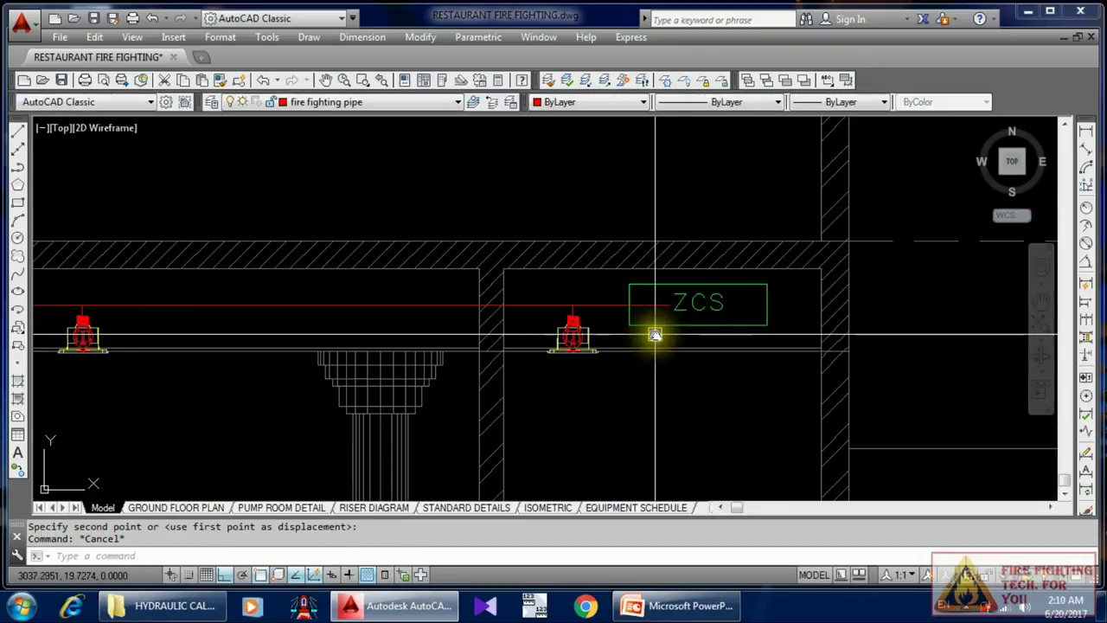
pyautogui.write('tr')
pyautogui.press('Return')
pyautogui.press('Return')
pyautogui.press('Escape')
# Step: Draw a short vertical pipe about 0.2 long down from the horizontal pipe, between the last sprinkler and the ZCS box
pyautogui.scroll(-6, 656, 310)
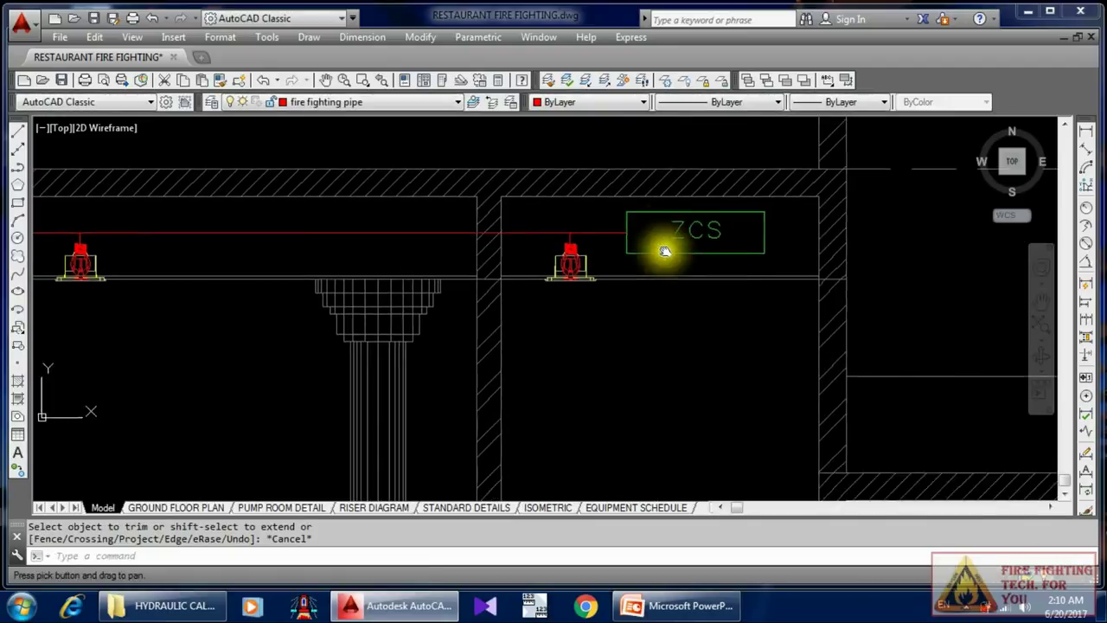
pyautogui.scroll(2, 573, 319)
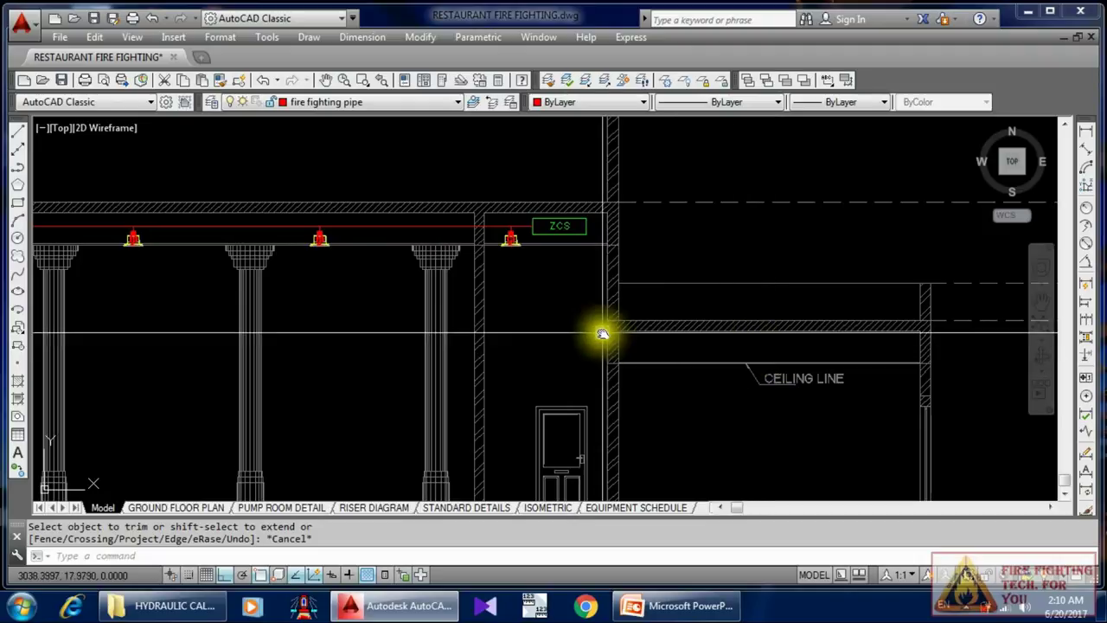
pyautogui.scroll(4, 614, 329)
pyautogui.scroll(-2, 617, 346)
pyautogui.scroll(2, 583, 277)
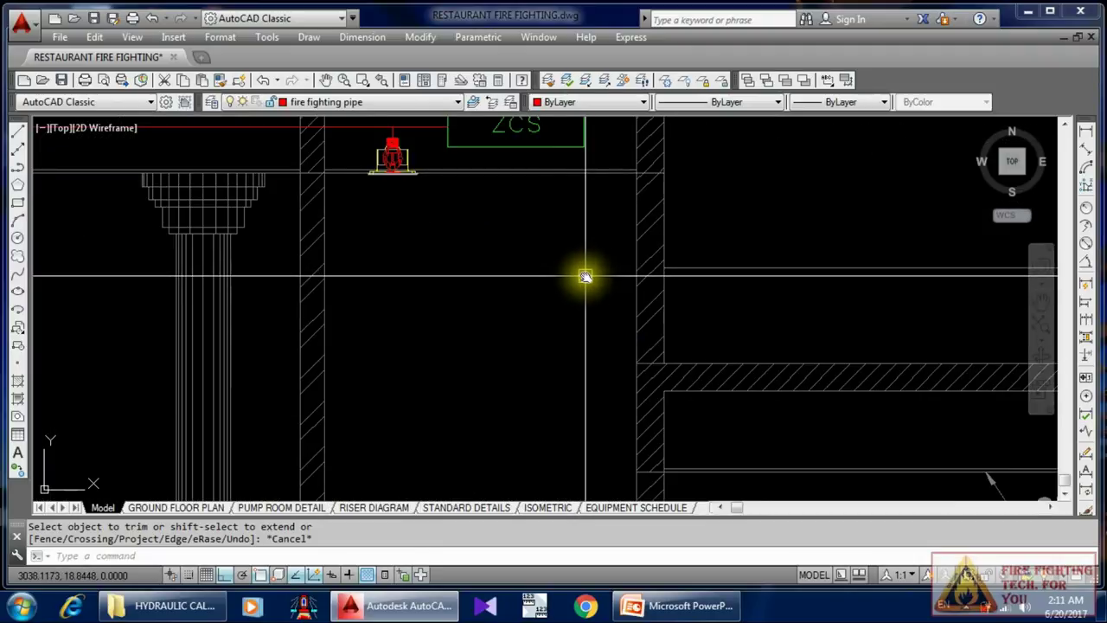
pyautogui.moveTo(586, 274)
pyautogui.mouseDown(button='middle')
pyautogui.moveTo(593, 299)
pyautogui.moveTo(566, 267)
pyautogui.mouseUp(button='middle')
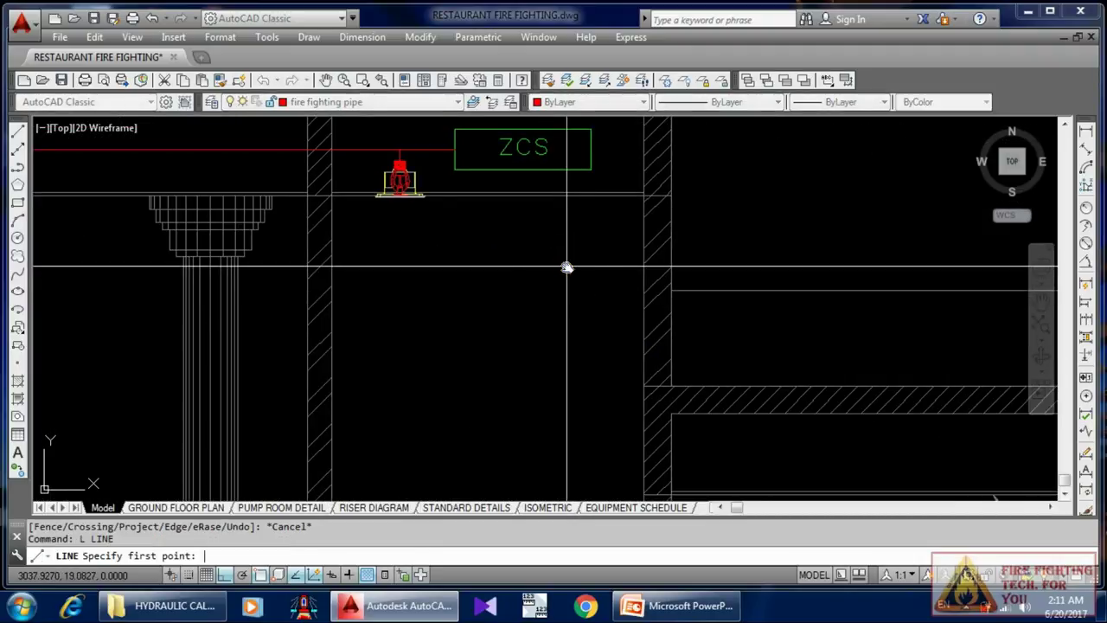
pyautogui.scroll(-4, 605, 296)
pyautogui.scroll(4, 592, 278)
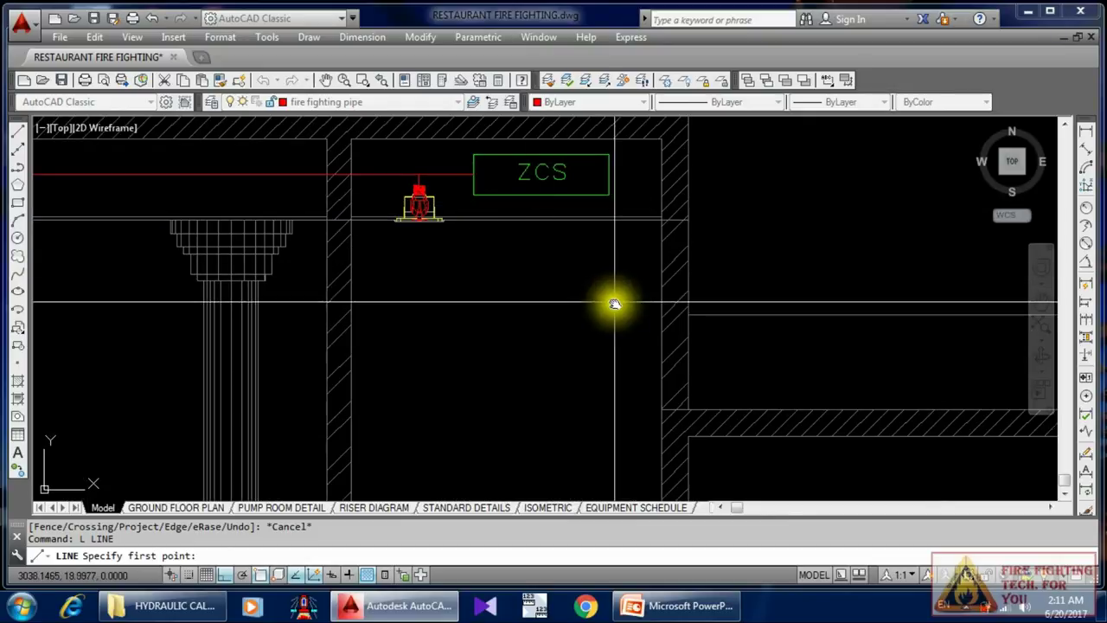
pyautogui.click(453, 176)
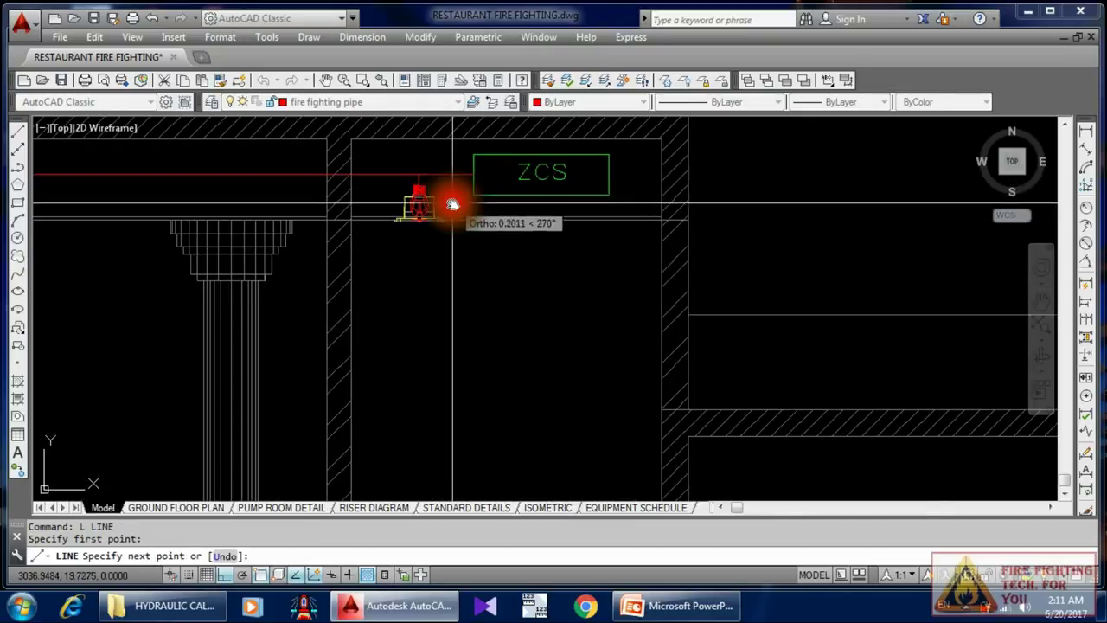
pyautogui.click(453, 204)
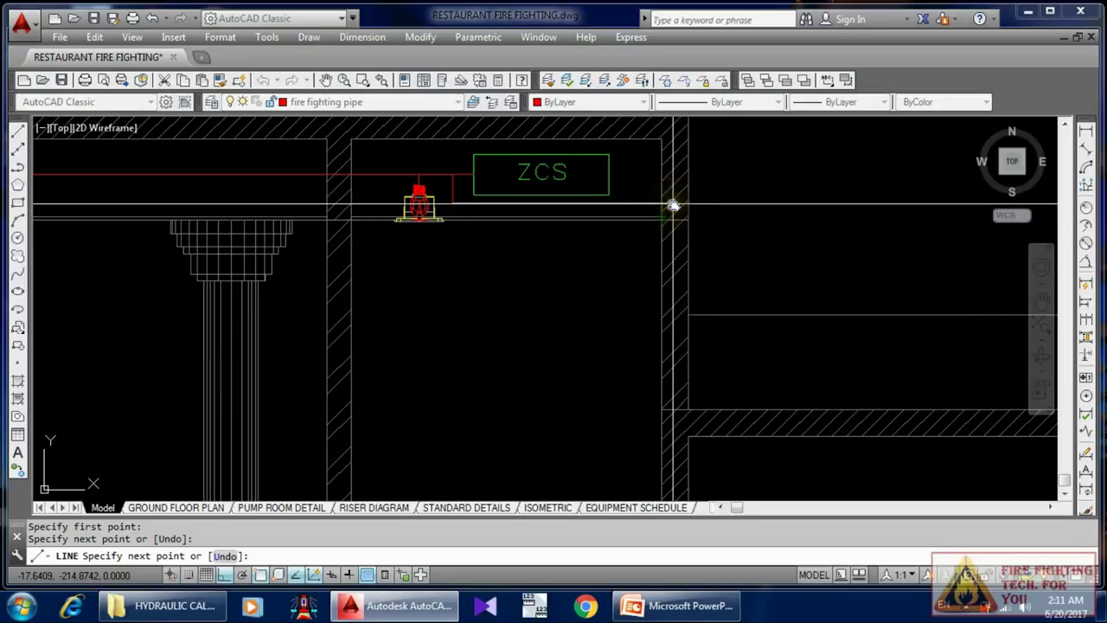
# Step: Try to continue the pipe horizontally from the short drop toward the end wall, and erase the misplaced segment
pyautogui.click(673, 206)
pyautogui.scroll(-3, 667, 294)
pyautogui.scroll(5, 672, 329)
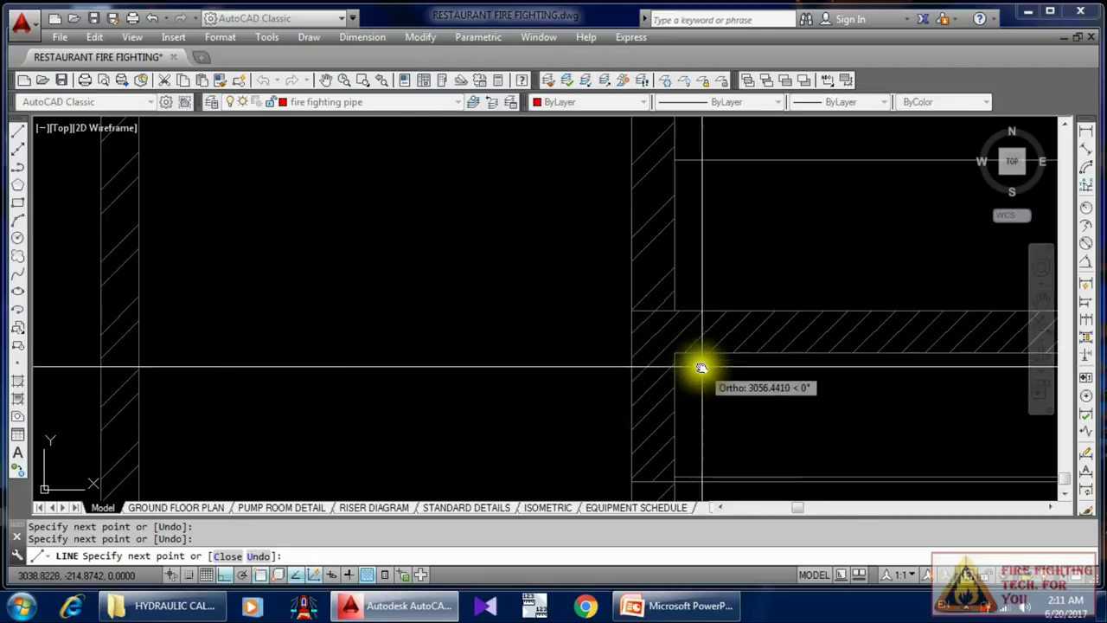
pyautogui.scroll(-3, 702, 368)
pyautogui.press('Escape')
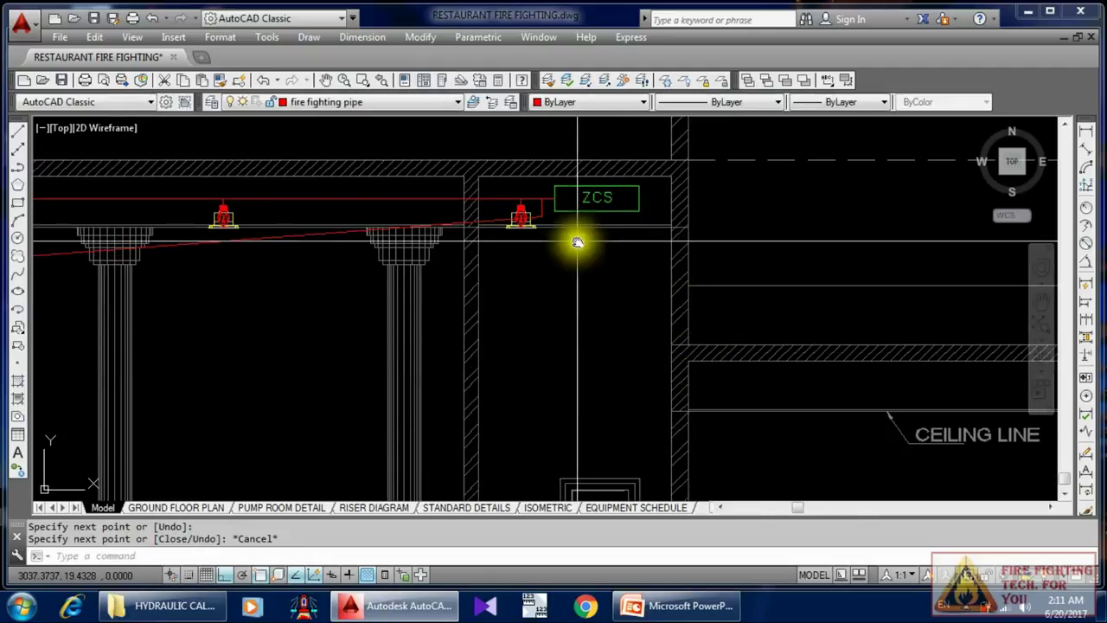
pyautogui.click(466, 222)
pyautogui.write('e')
pyautogui.press('Return')
pyautogui.scroll(2, 683, 379)
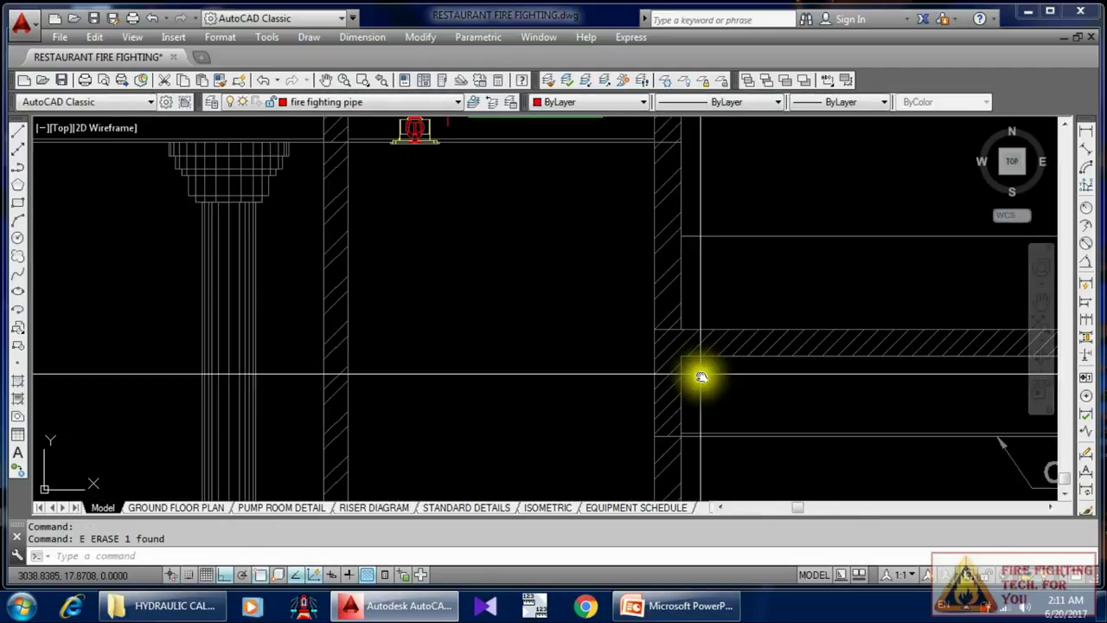
# Step: Draw a pipe from the short drop horizontally below the ZCS box, down beside the end wall and through it under the lower slab
pyautogui.scroll(-2, 615, 277)
pyautogui.scroll(2, 615, 269)
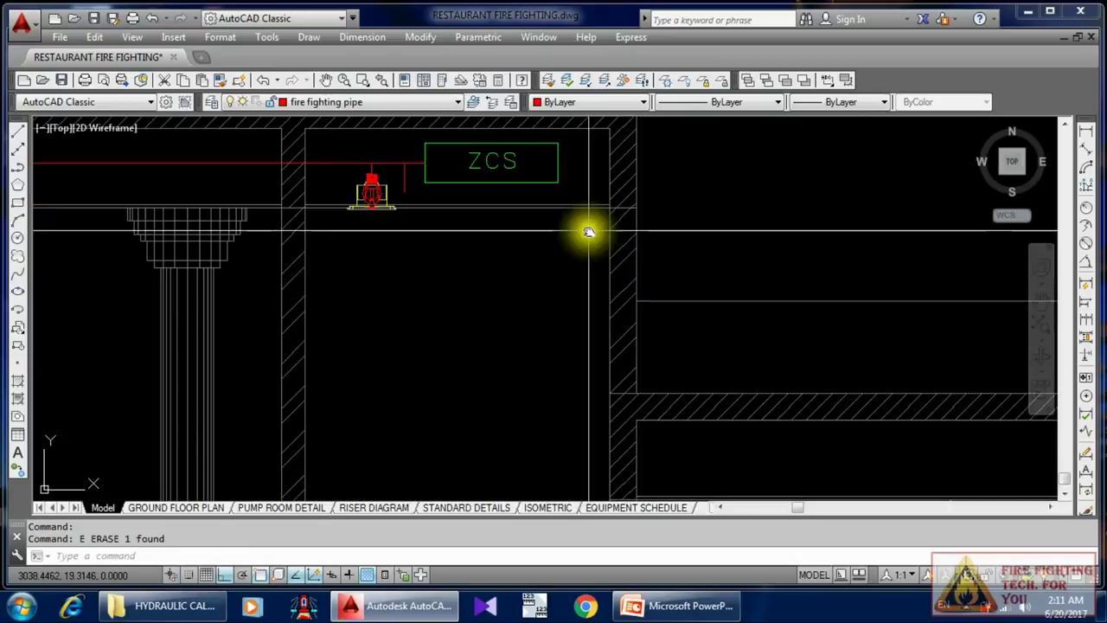
pyautogui.write('l')
pyautogui.press('Return')
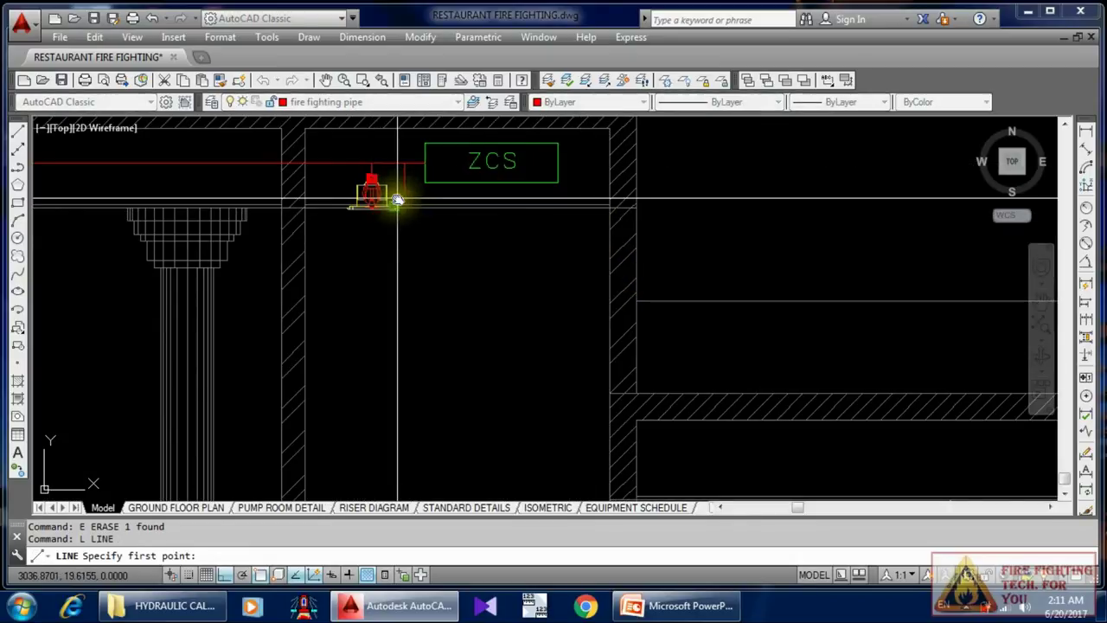
pyautogui.click(596, 194)
pyautogui.scroll(-2, 580, 389)
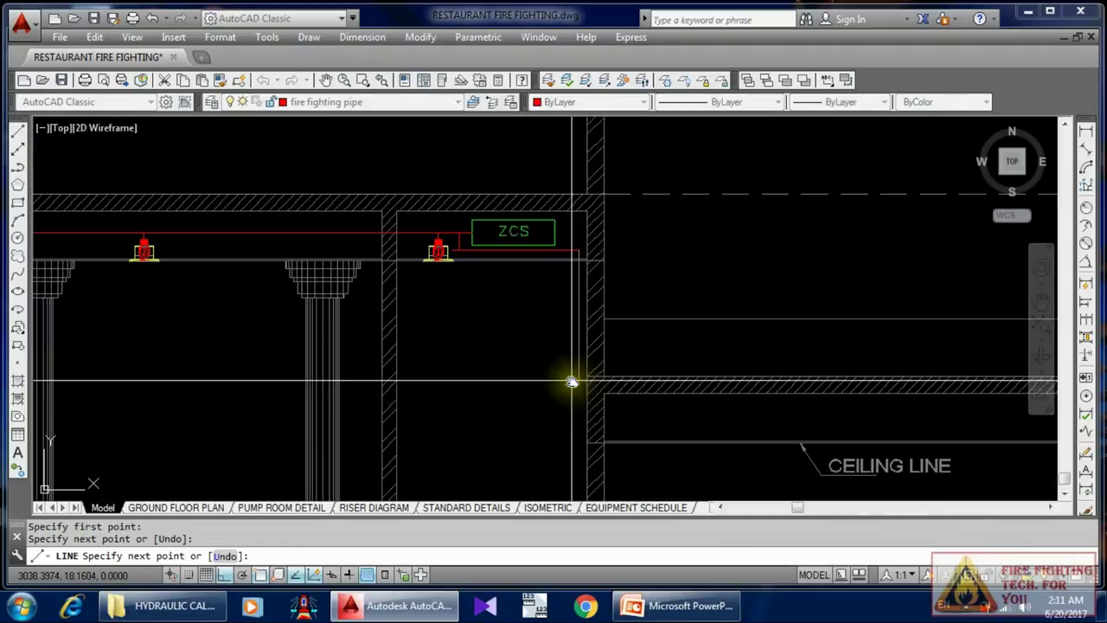
pyautogui.scroll(2, 571, 405)
pyautogui.click(571, 435)
pyautogui.click(687, 433)
pyautogui.press('Escape')
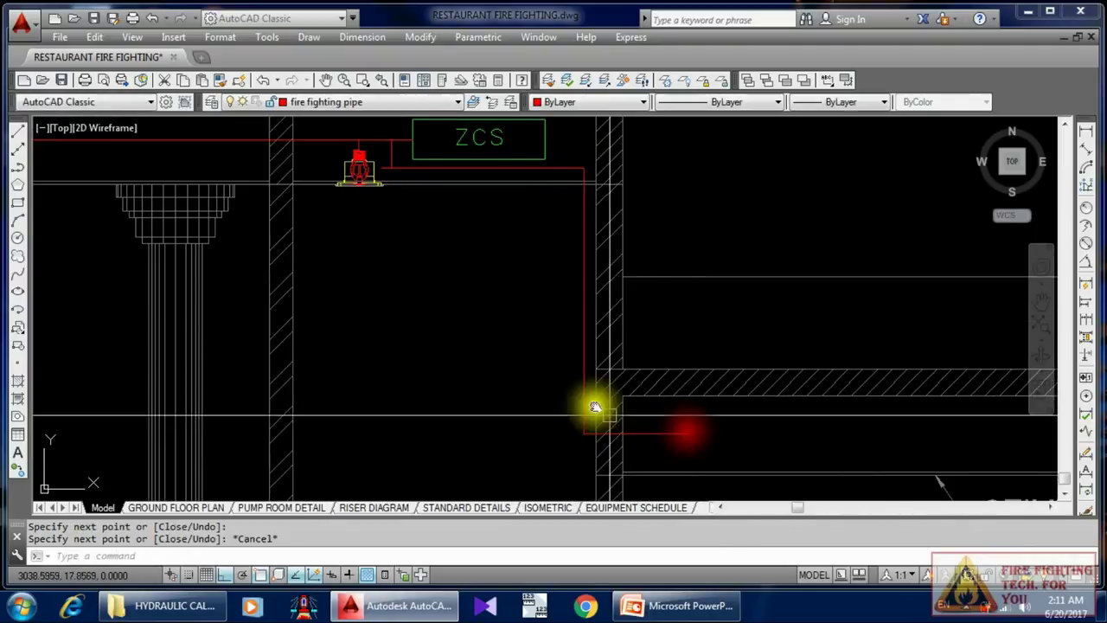
# Step: Fillet the short drop and the horizontal pipe below the ZCS box into a sharp corner with radius 0
pyautogui.scroll(4, 507, 302)
pyautogui.write('f')
pyautogui.press('Return')
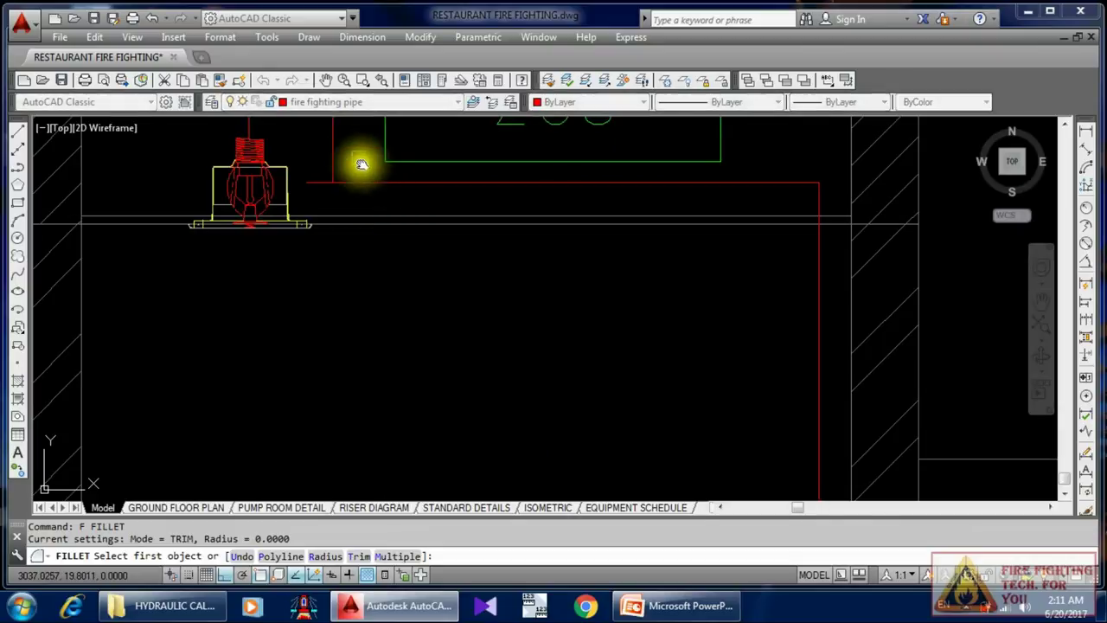
pyautogui.click(331, 150)
pyautogui.press('Escape')
pyautogui.scroll(-4, 420, 220)
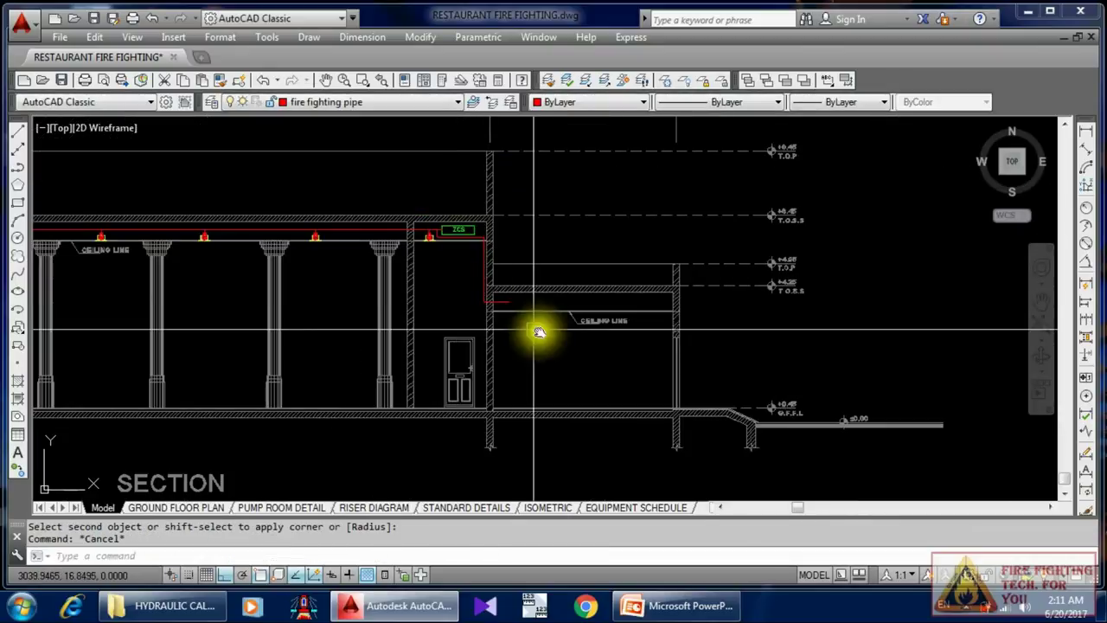
# Step: Copy the sprinkler next to the ZCS box to the lower room's ceiling line, below the end of the new pipe
pyautogui.scroll(3, 630, 327)
pyautogui.scroll(3, 452, 205)
pyautogui.scroll(-2, 502, 338)
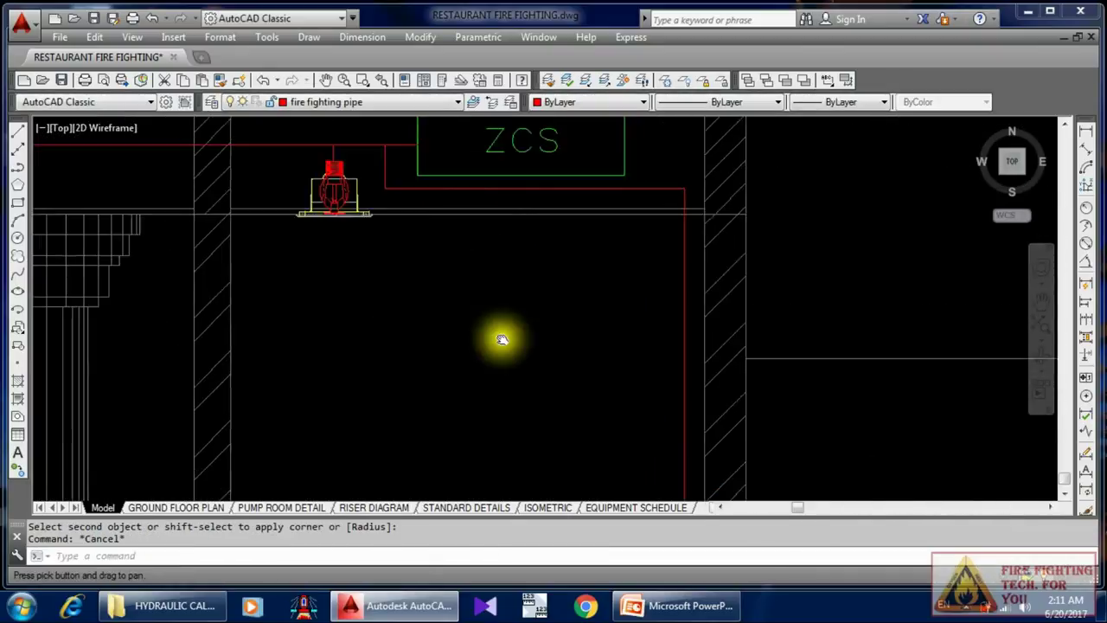
pyautogui.scroll(-1, 400, 202)
pyautogui.click(411, 252)
pyautogui.write('c')
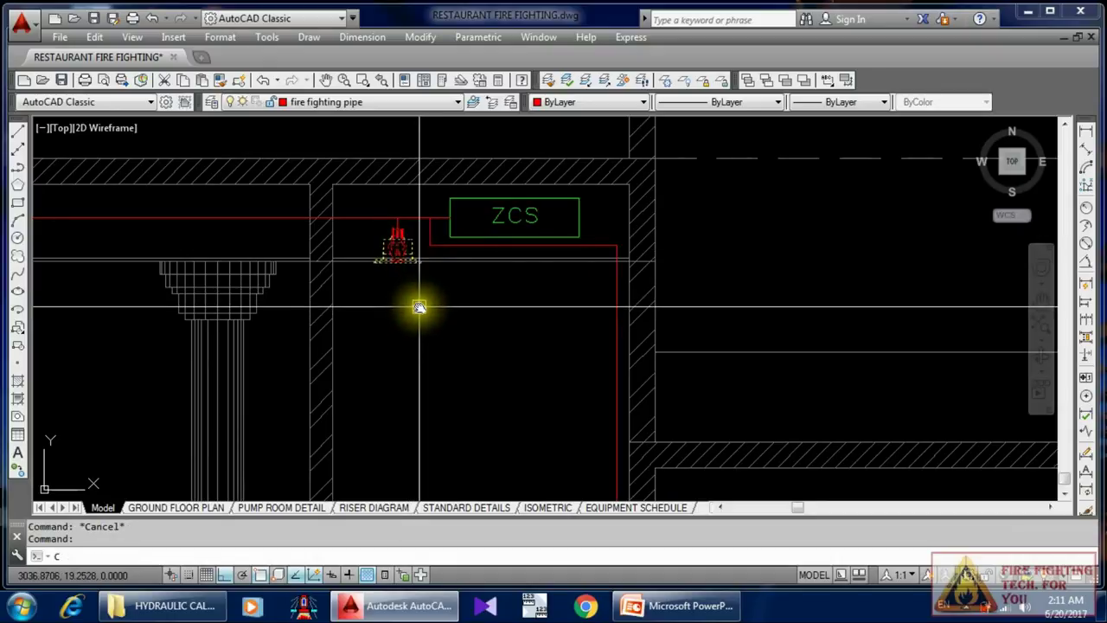
pyautogui.write('o')
pyautogui.press('Return')
pyautogui.scroll(4, 394, 250)
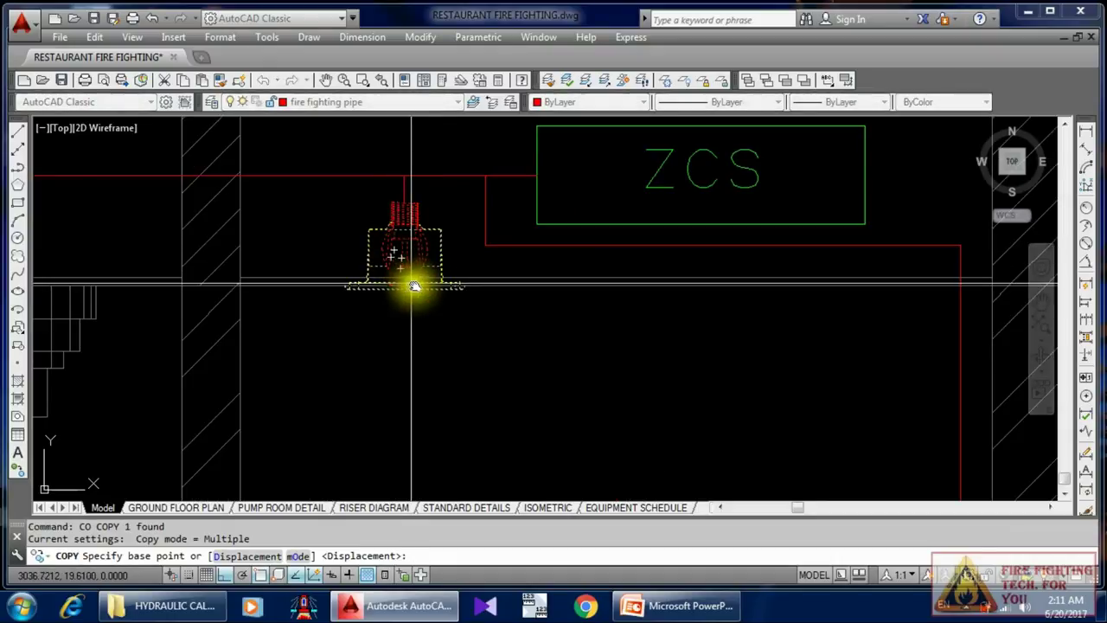
pyautogui.click(401, 260)
pyautogui.scroll(-3, 623, 346)
pyautogui.scroll(5, 440, 251)
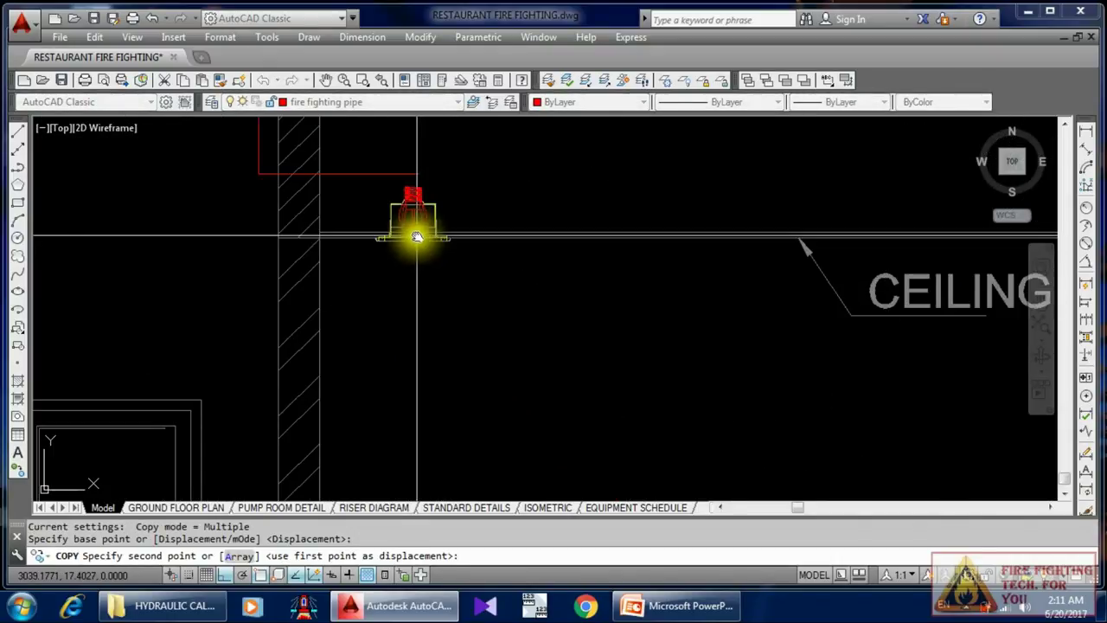
pyautogui.press('Escape')
# Step: Copy the lower room's sprinkler twice horizontally along its ceiling line toward the outer wall
pyautogui.scroll(-1, 462, 326)
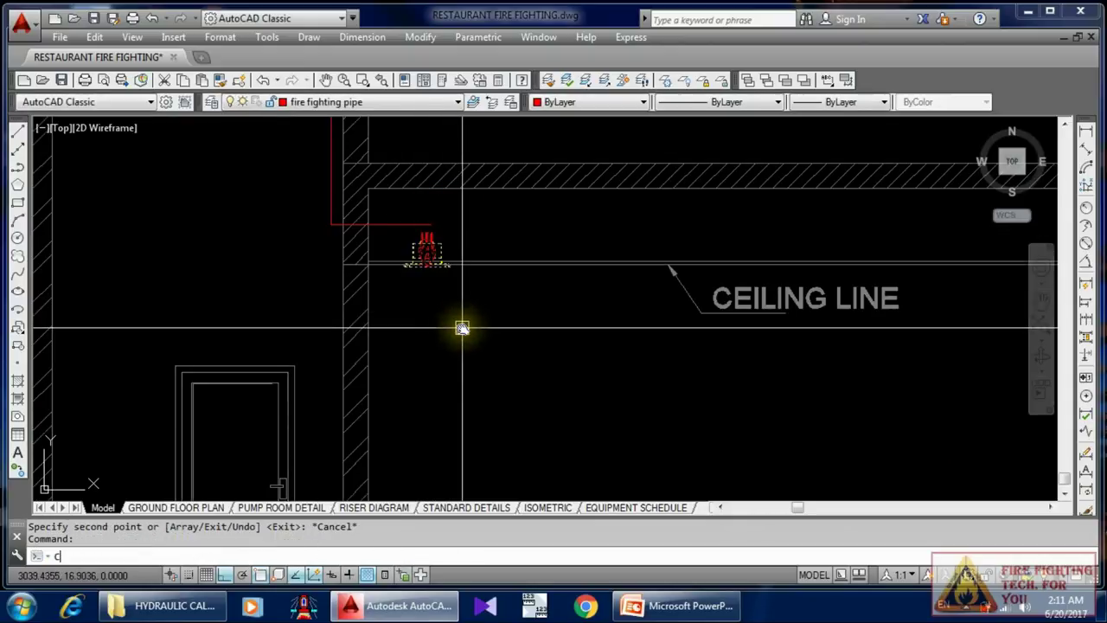
pyautogui.write('co')
pyautogui.press('Return')
pyautogui.click(446, 364)
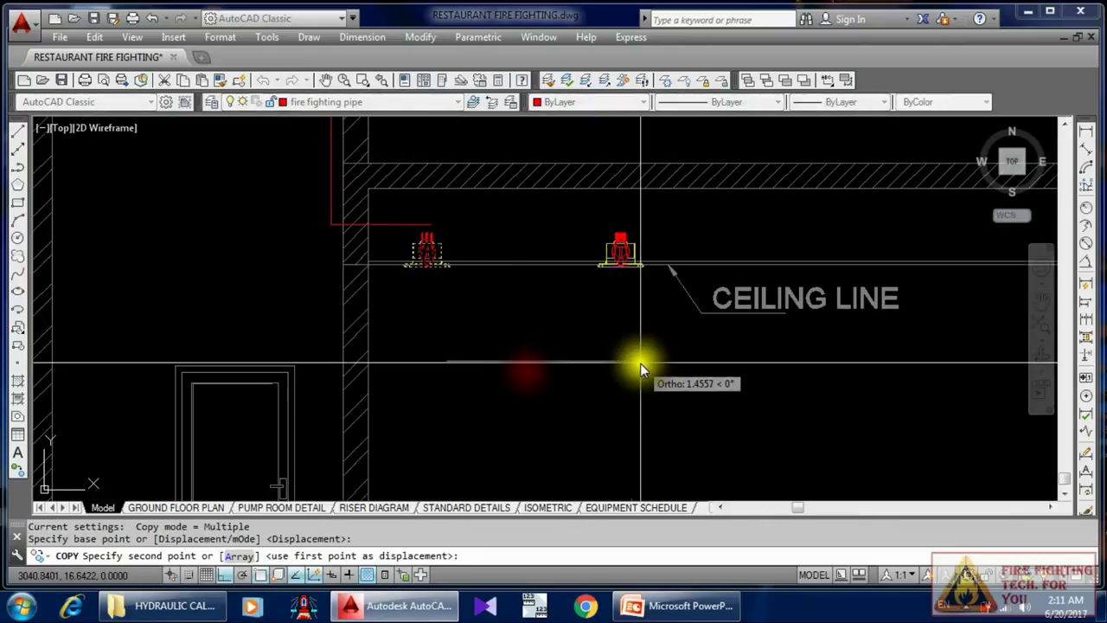
pyautogui.click(757, 365)
pyautogui.scroll(-2, 563, 366)
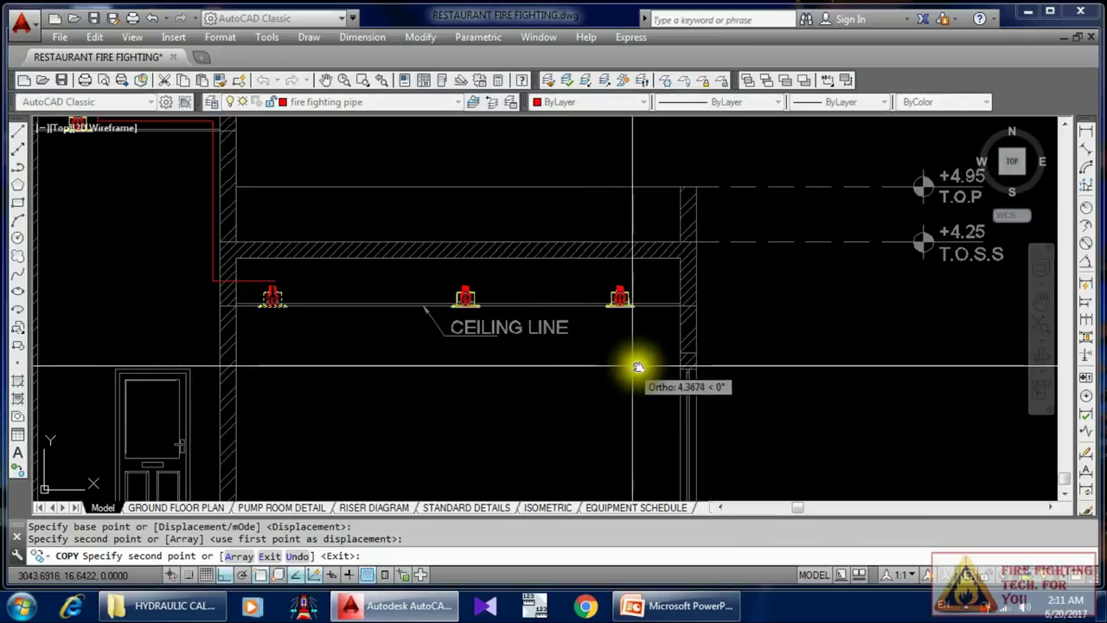
pyautogui.press('Escape')
# Step: Stretch the lower room's horizontal pipe to a point above the sprinkler nearest the outer wall
pyautogui.scroll(2, 238, 267)
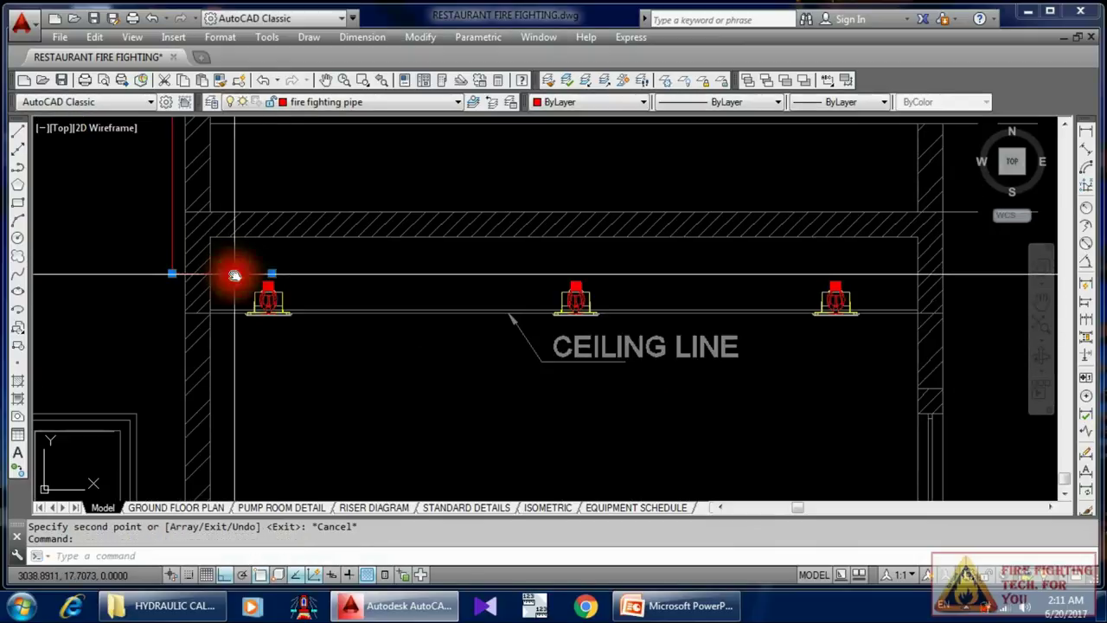
pyautogui.click(274, 273)
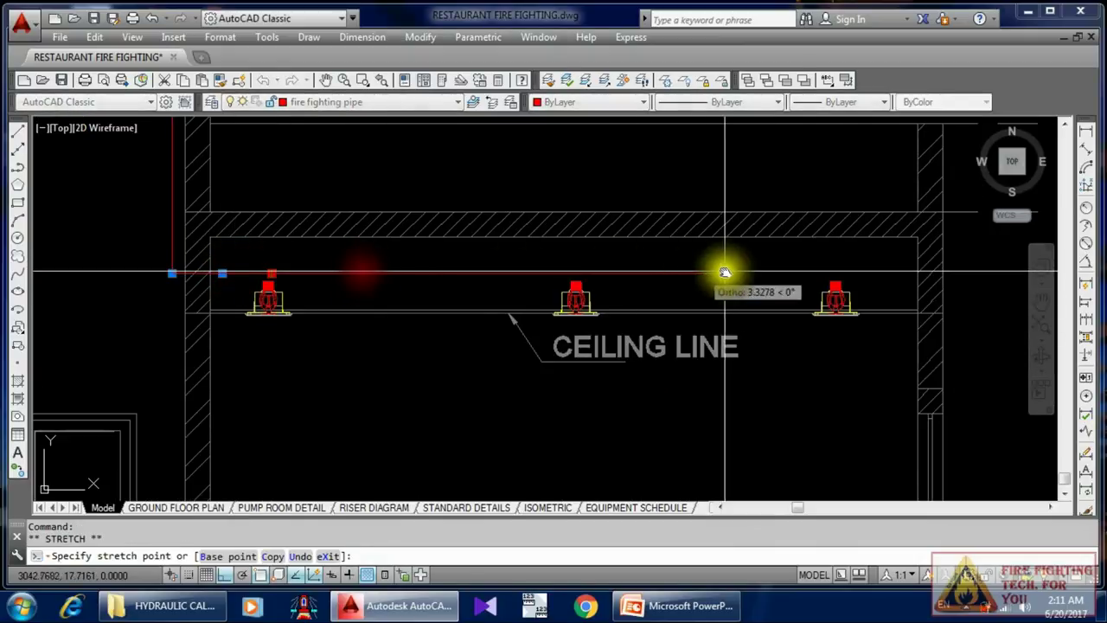
pyautogui.click(838, 272)
pyautogui.press('Escape')
# Step: Draw a vertical pipe from the top of the sprinkler nearest the outer wall to the horizontal pipe, and fillet the corner
pyautogui.scroll(2, 839, 277)
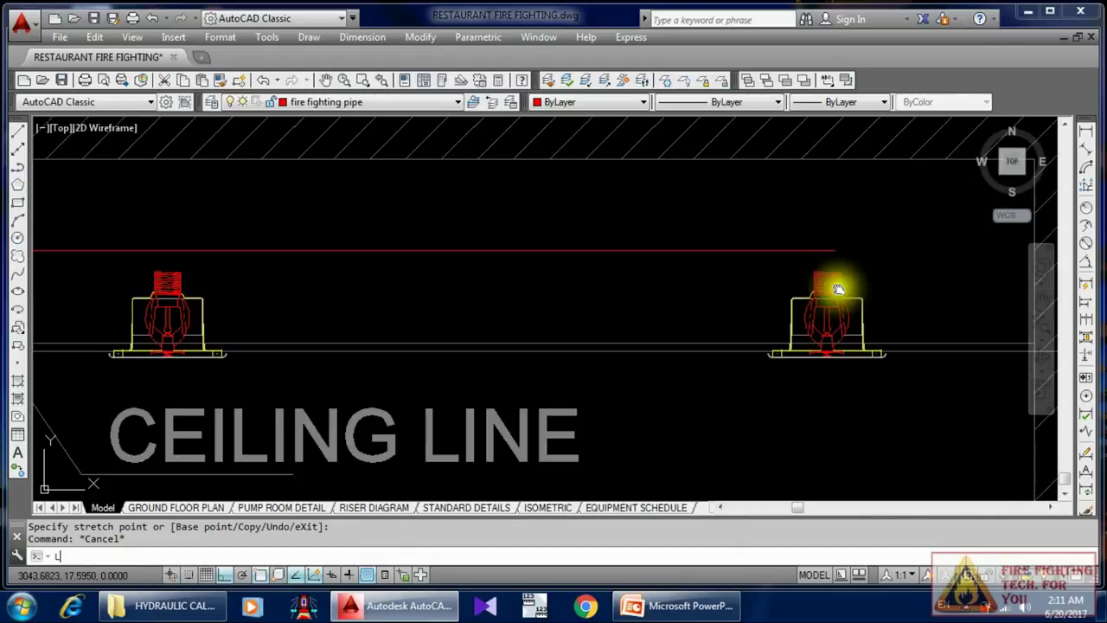
pyautogui.press('Return')
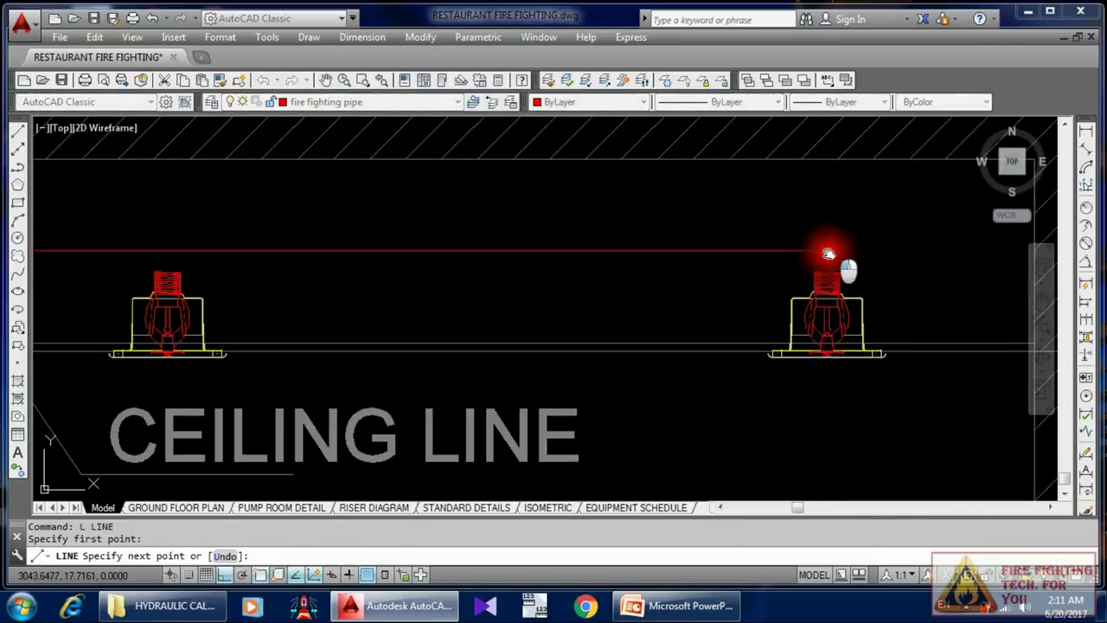
pyautogui.press('Escape')
pyautogui.write('f')
pyautogui.press('Return')
pyautogui.click(818, 261)
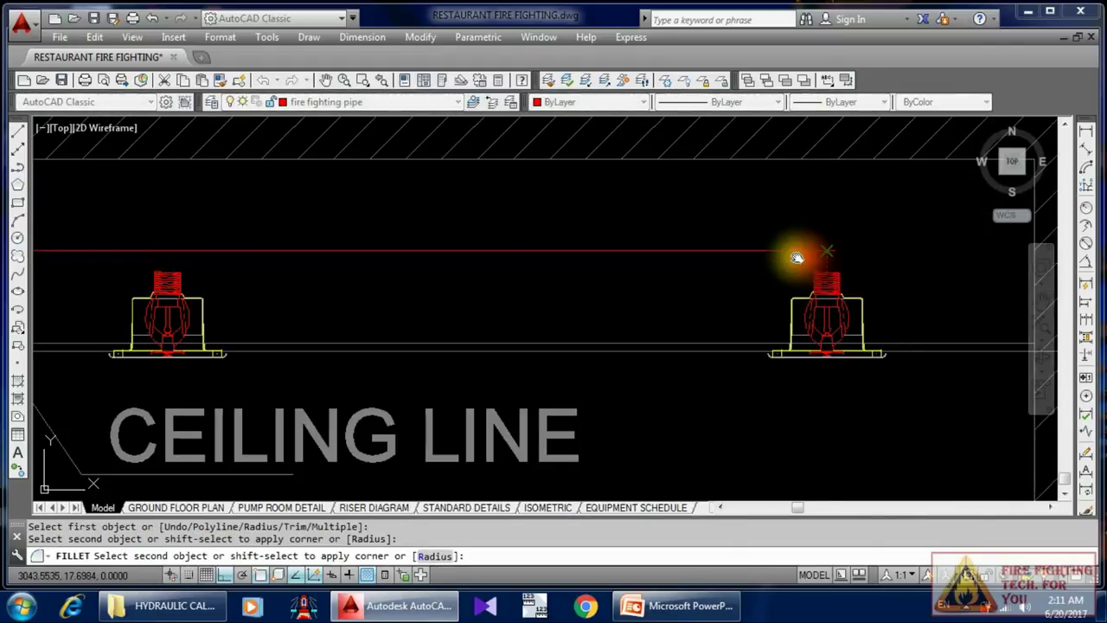
pyautogui.press('Escape')
# Step: Draw a vertical pipe from the top of the lower room's middle sprinkler up to the horizontal pipe
pyautogui.scroll(-3, 524, 247)
pyautogui.scroll(4, 554, 260)
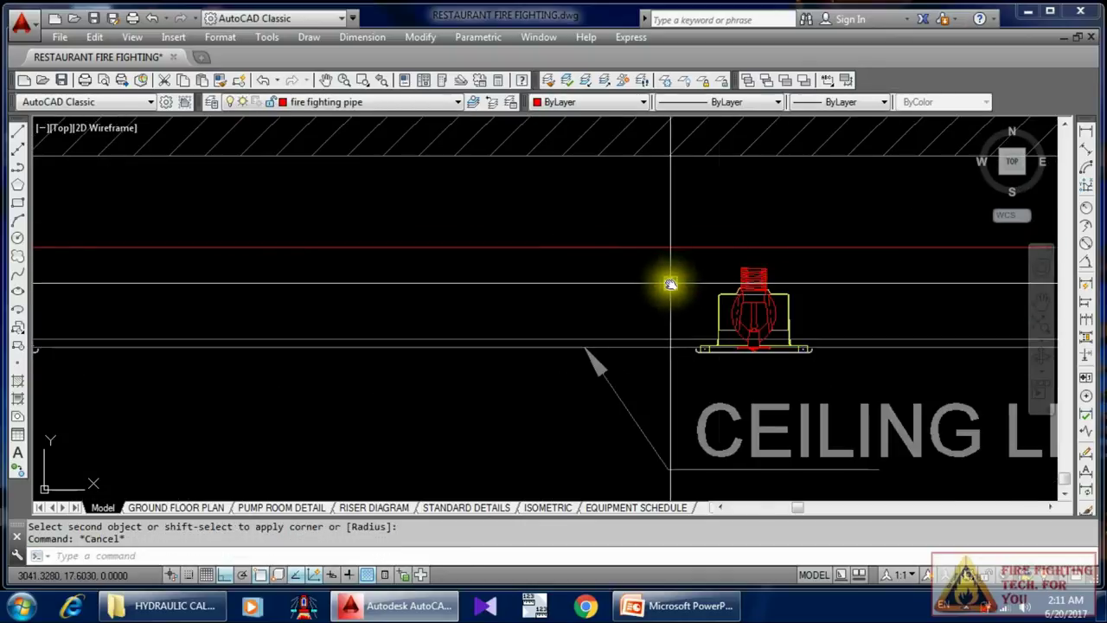
pyautogui.scroll(2, 741, 265)
pyautogui.write('l')
pyautogui.press('Return')
pyautogui.click(744, 274)
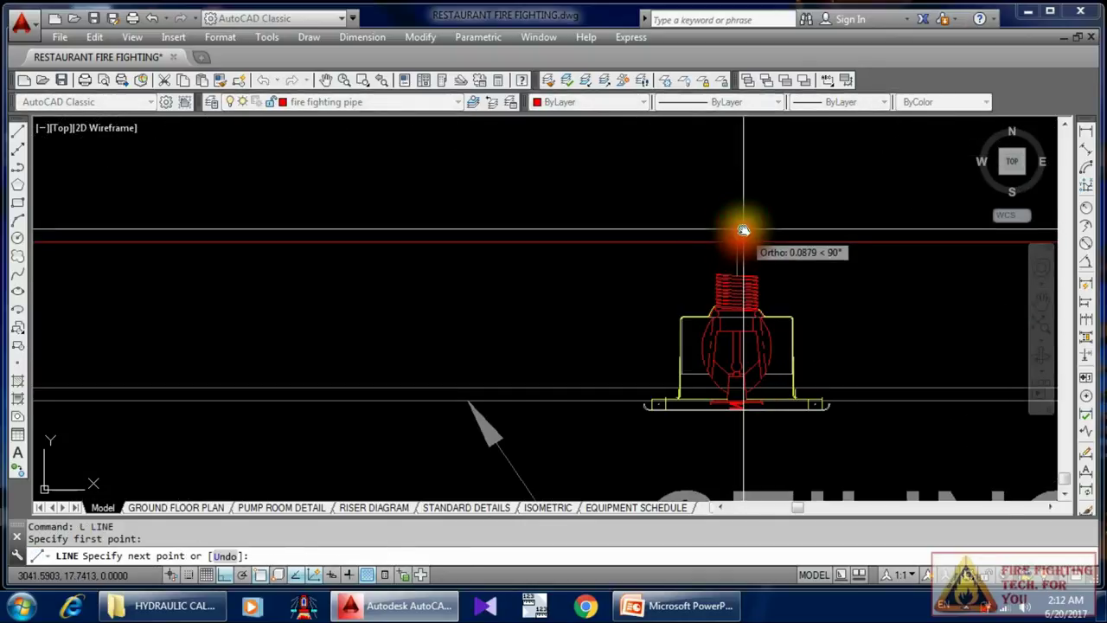
pyautogui.click(744, 230)
pyautogui.press('Escape')
# Step: Draw a vertical pipe from the top of the lower room's first sprinkler, beside the shared wall, up to the horizontal pipe
pyautogui.scroll(-3, 732, 247)
pyautogui.scroll(2, 594, 276)
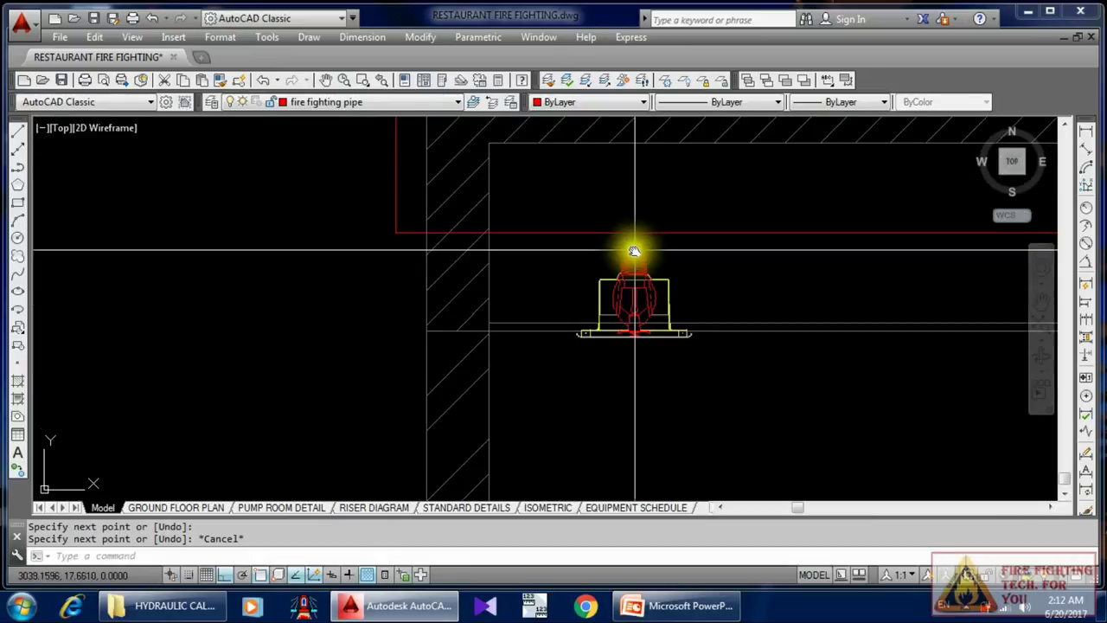
pyautogui.press('Return')
pyautogui.click(634, 249)
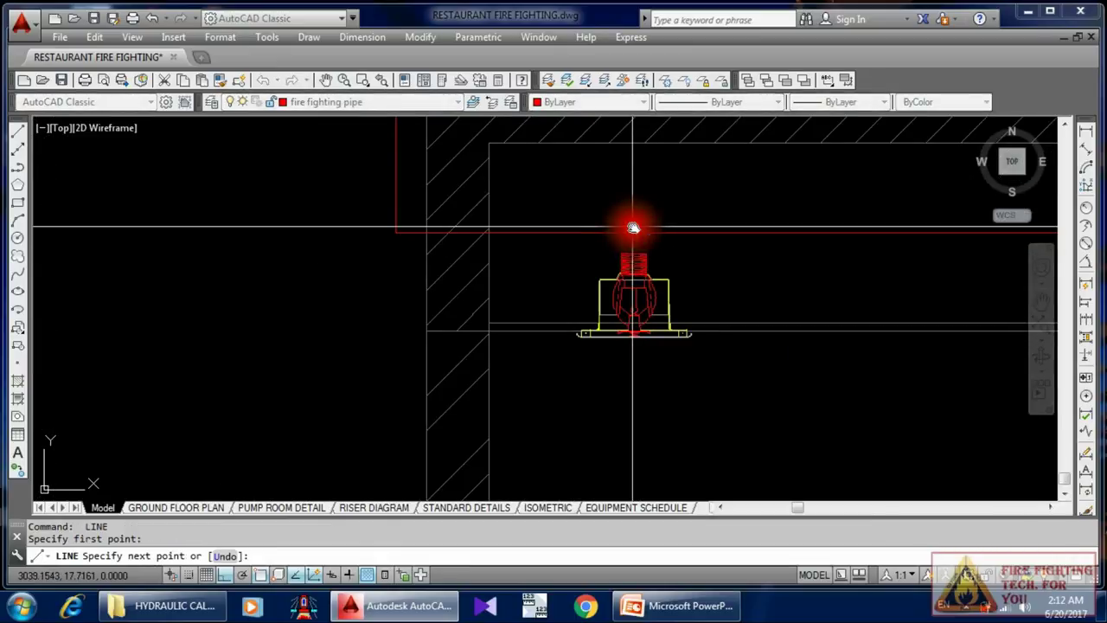
pyautogui.click(633, 226)
pyautogui.press('Escape')
# Step: Move the vertical pipe that drops beside the shared wall sideways so that it runs inside the wall
pyautogui.scroll(-4, 533, 296)
pyautogui.scroll(2, 525, 301)
pyautogui.scroll(-1, 547, 232)
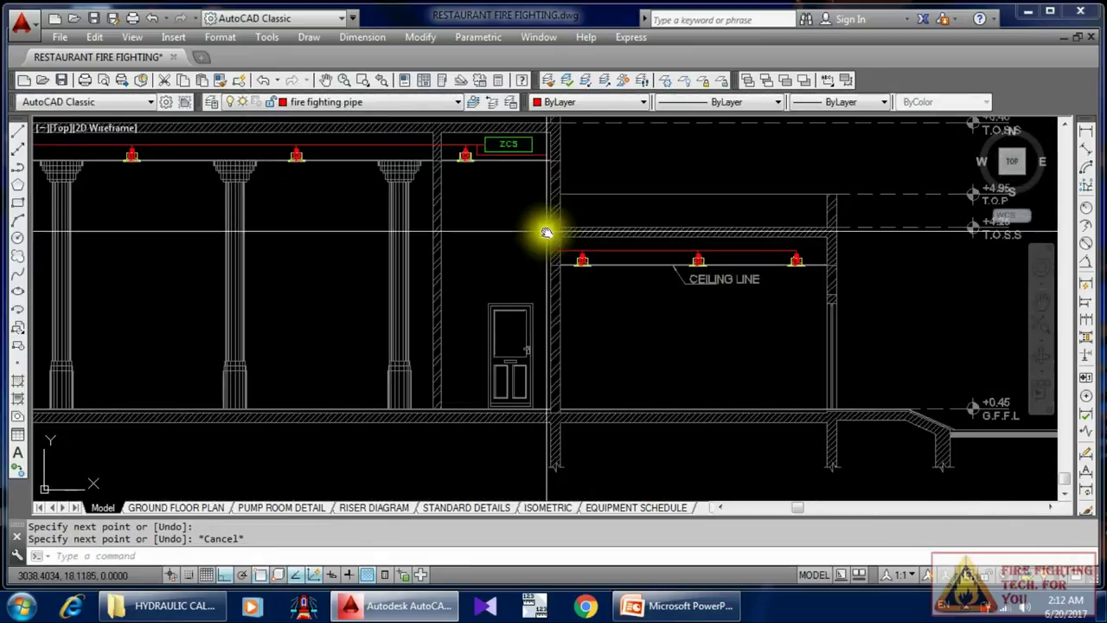
pyautogui.moveTo(546, 232); pyautogui.dragTo(549, 286, button='middle')
pyautogui.scroll(3, 549, 230)
pyautogui.moveTo(549, 230); pyautogui.dragTo(558, 286, button='middle')
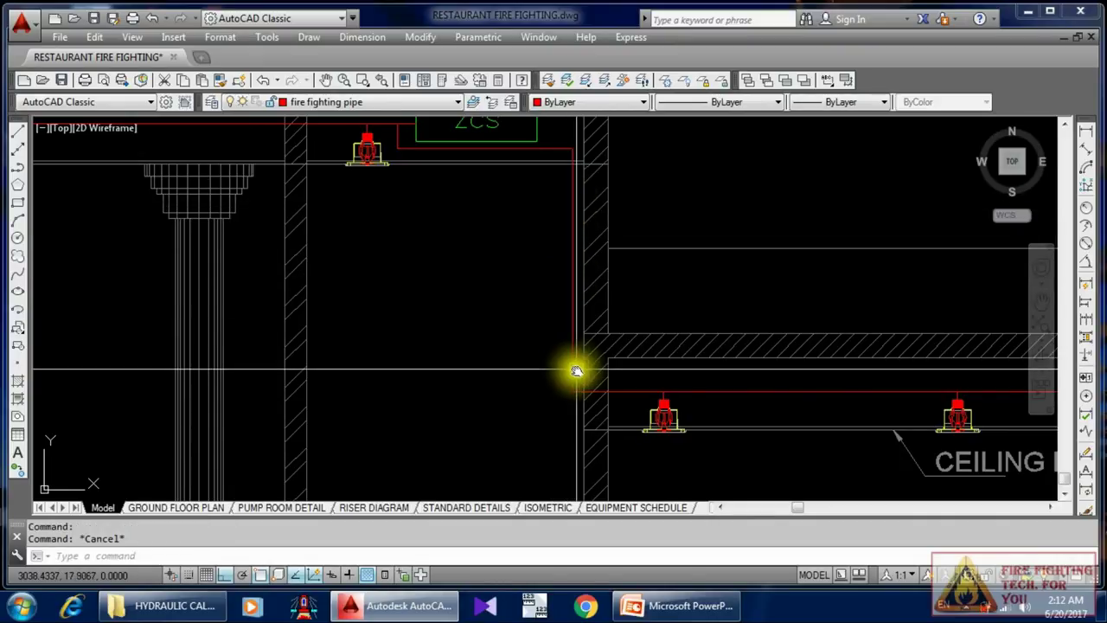
pyautogui.press('Return')
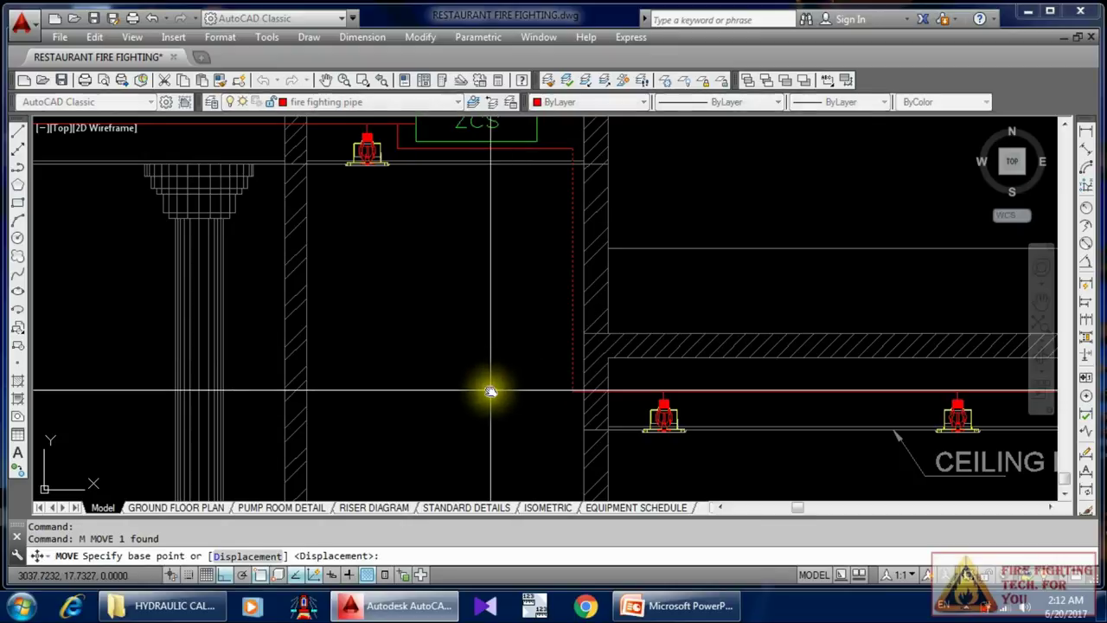
pyautogui.click(495, 390)
pyautogui.click(510, 389)
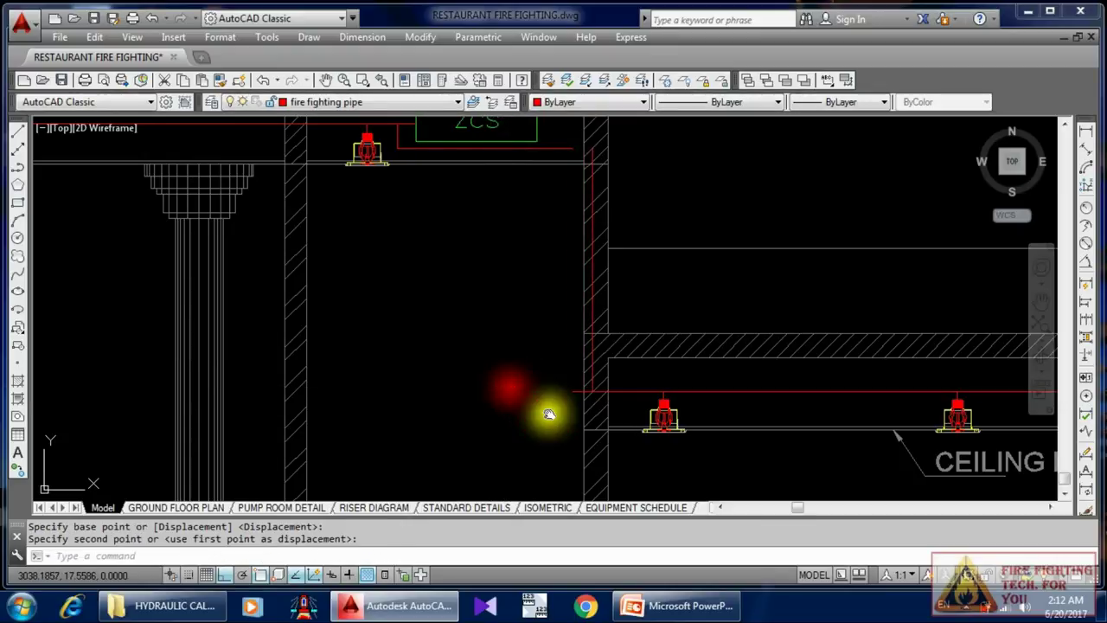
# Step: Fillet the moved vertical pipe with the lower room's horizontal pipe and with the upper horizontal pipe below the ZCS box
pyautogui.write('f')
pyautogui.press('Return')
pyautogui.click(592, 363)
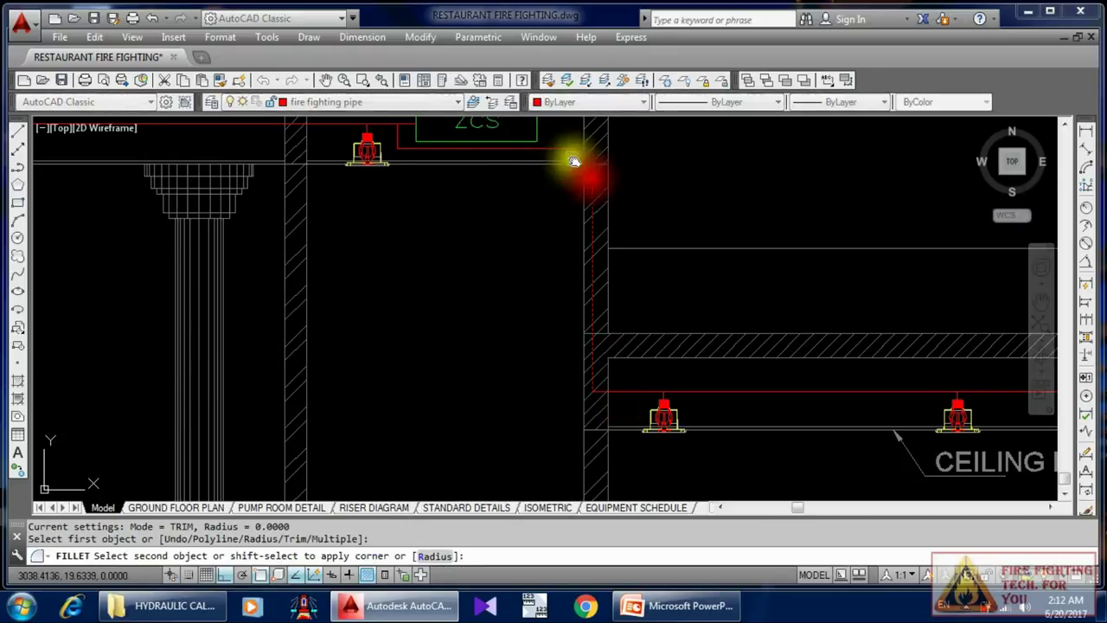
pyautogui.press('Escape')
pyautogui.scroll(-3, 559, 173)
pyautogui.scroll(4, 663, 257)
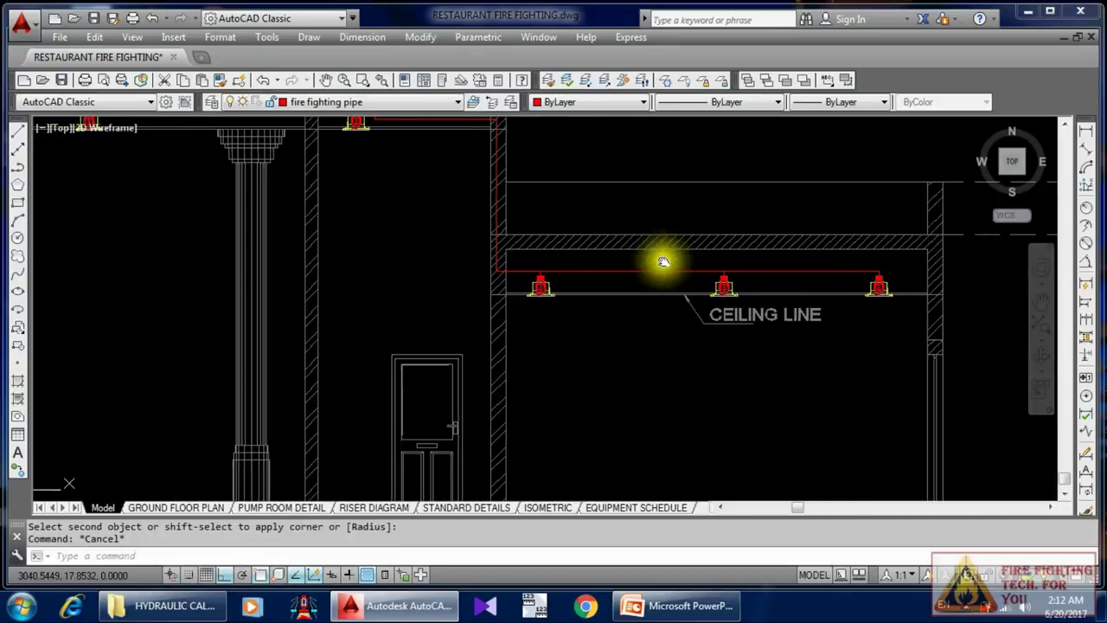
pyautogui.scroll(-4, 548, 272)
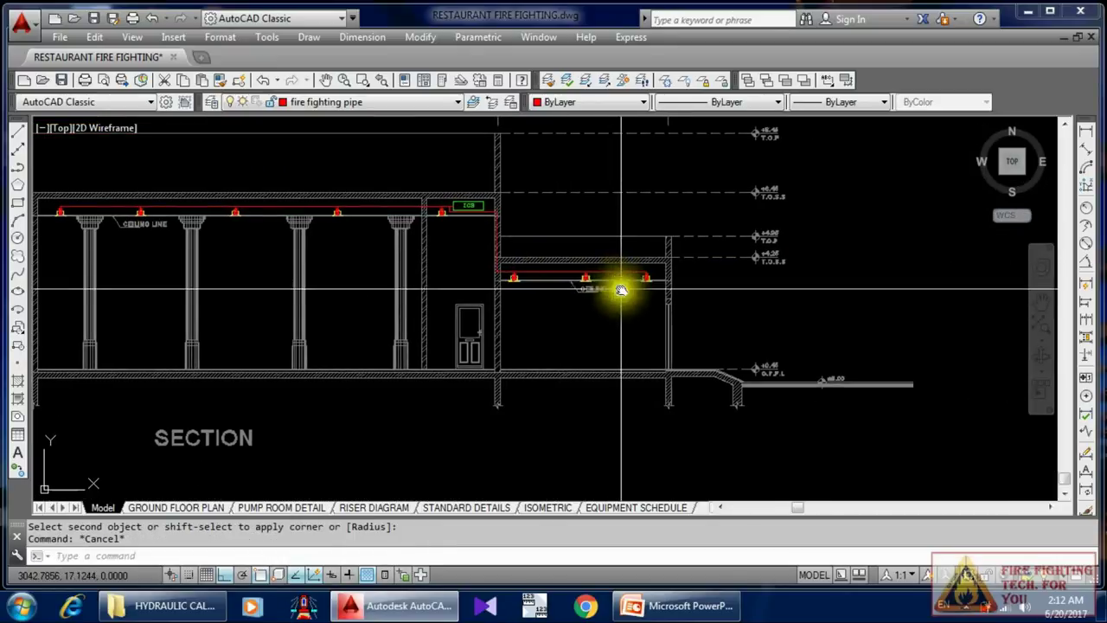
pyautogui.scroll(3, 749, 425)
pyautogui.scroll(-5, 682, 371)
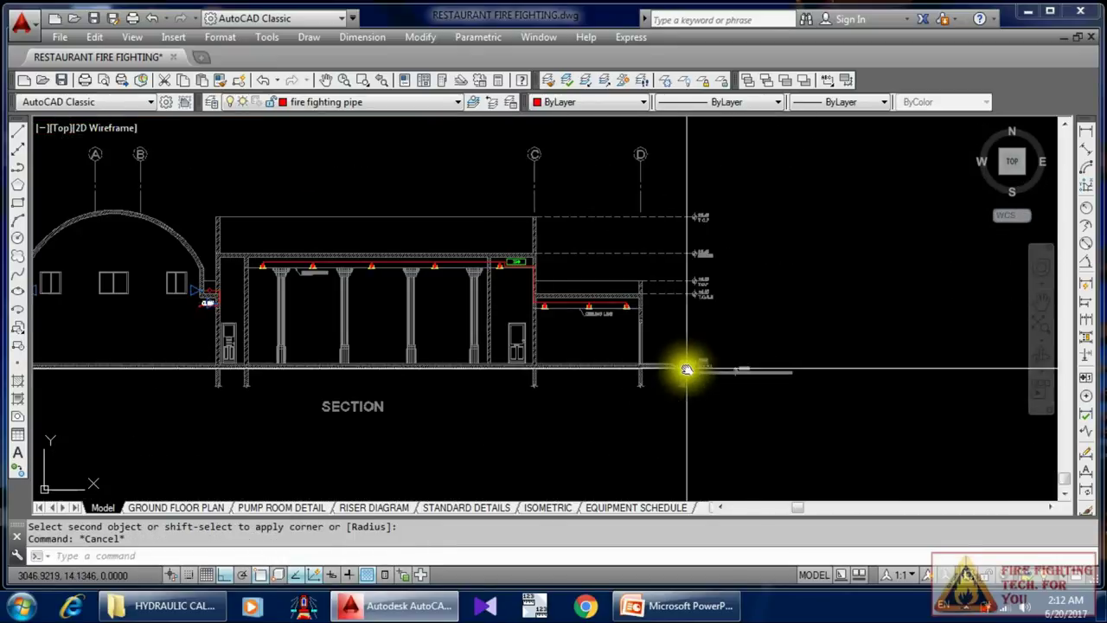
# Step: Copy the 75mm FWP pipe with its blue connection circle and CX label from the ground floor plan to below the section's outer footing
pyautogui.moveTo(683, 371)
pyautogui.mouseDown(button='middle')
pyautogui.moveTo(552, 467)
pyautogui.moveTo(573, 421)
pyautogui.moveTo(574, 235)
pyautogui.mouseUp(button='middle')
pyautogui.scroll(5, 573, 260)
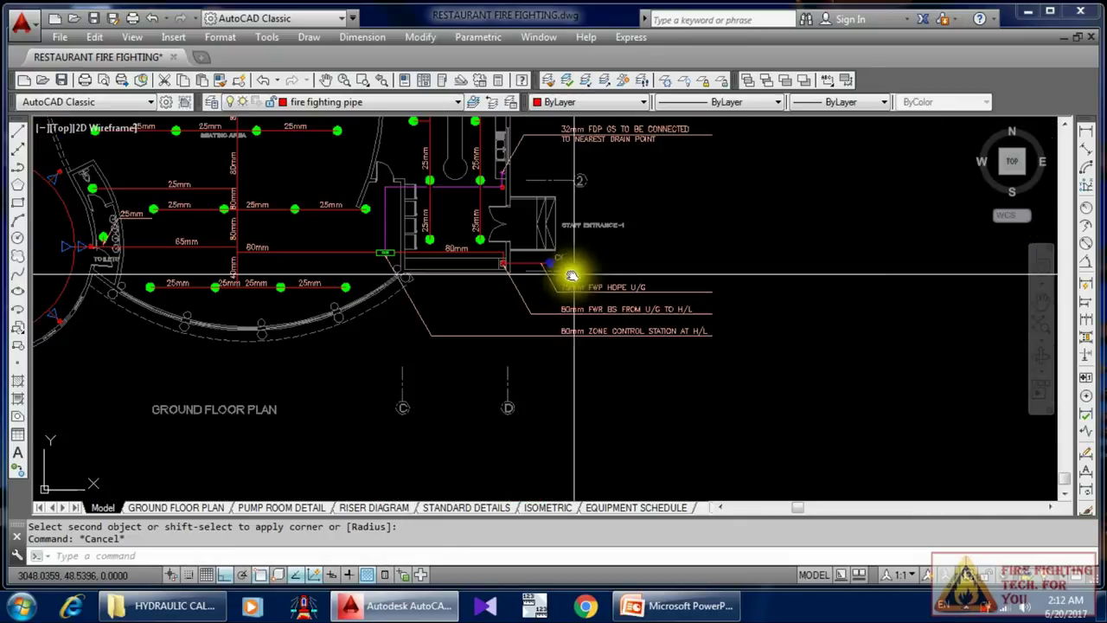
pyautogui.scroll(3, 535, 249)
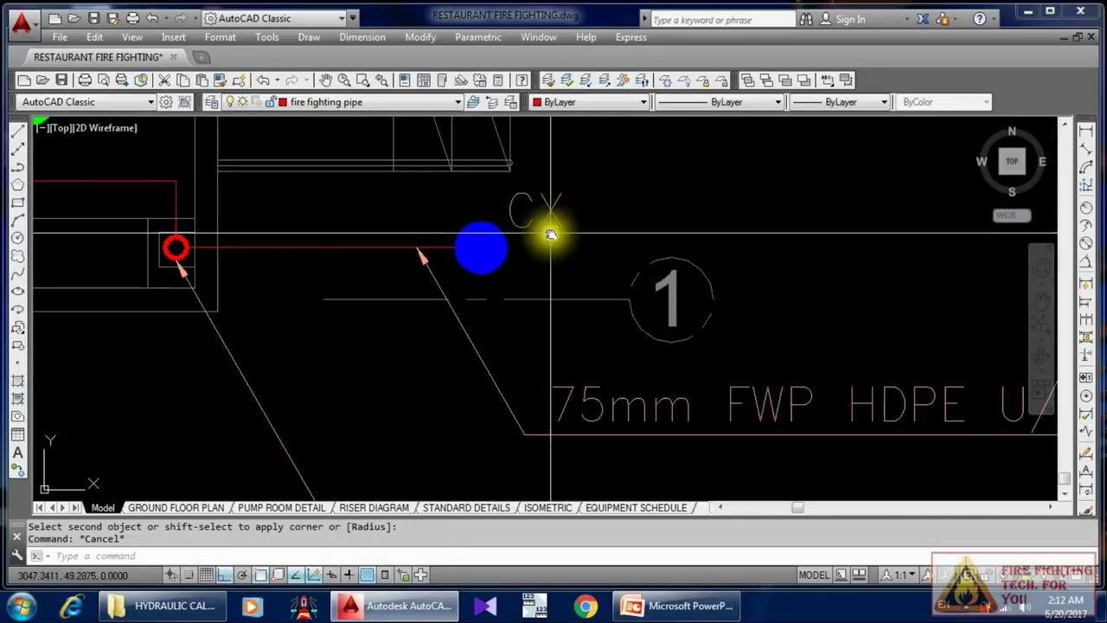
pyautogui.click(502, 256)
pyautogui.moveTo(367, 244); pyautogui.dragTo(554, 242, button='middle')
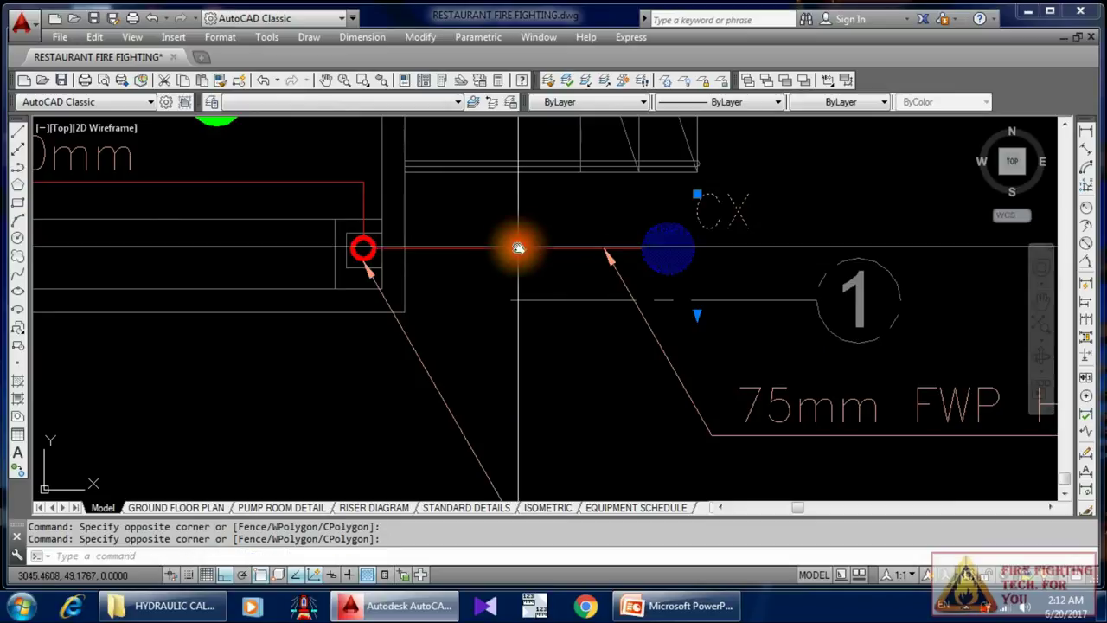
pyautogui.scroll(-5, 520, 289)
pyautogui.write('o')
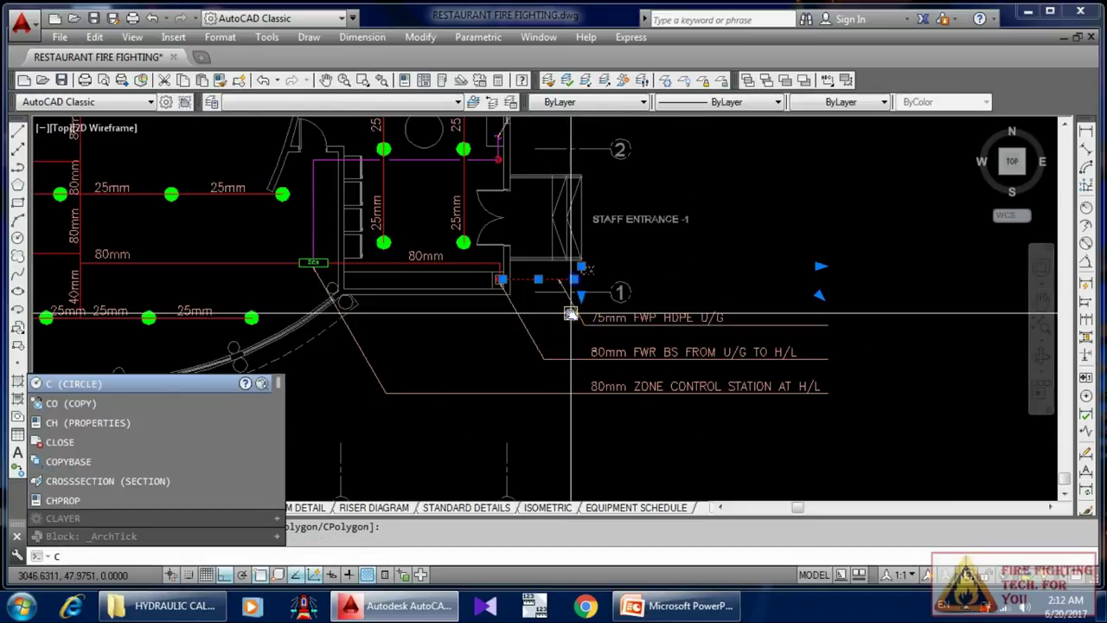
pyautogui.press('Return')
pyautogui.click(520, 322)
pyautogui.scroll(-4, 549, 237)
pyautogui.moveTo(548, 236); pyautogui.dragTo(544, 189, button='middle')
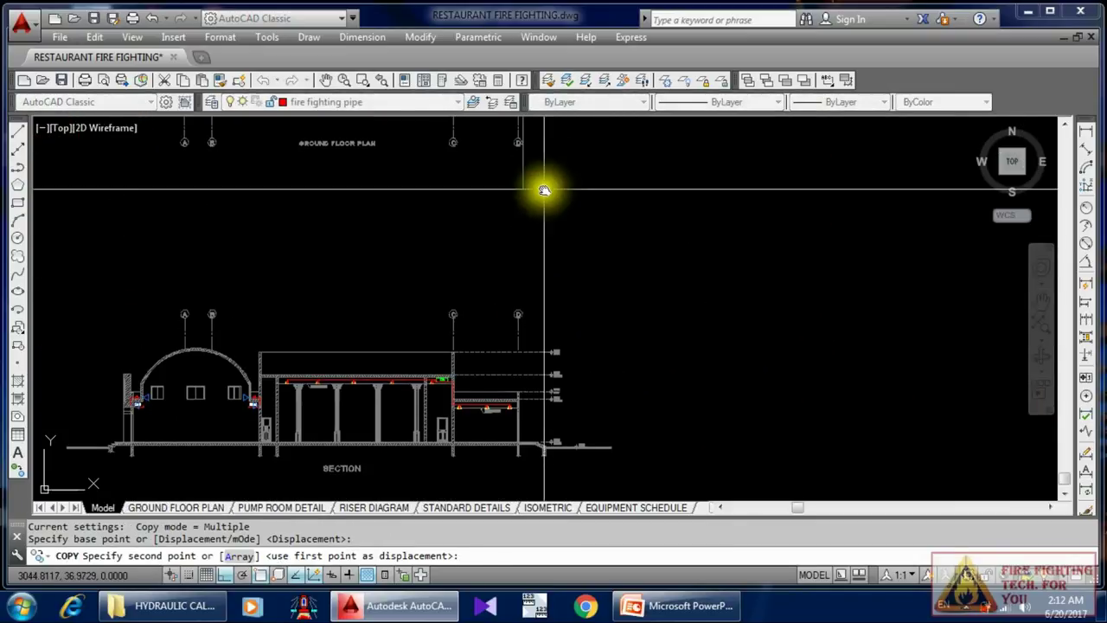
pyautogui.moveTo(551, 362)
pyautogui.mouseDown(button='middle')
pyautogui.moveTo(516, 441)
pyautogui.moveTo(549, 301)
pyautogui.moveTo(519, 315)
pyautogui.mouseUp(button='middle')
pyautogui.scroll(6, 522, 407)
pyautogui.press('Escape')
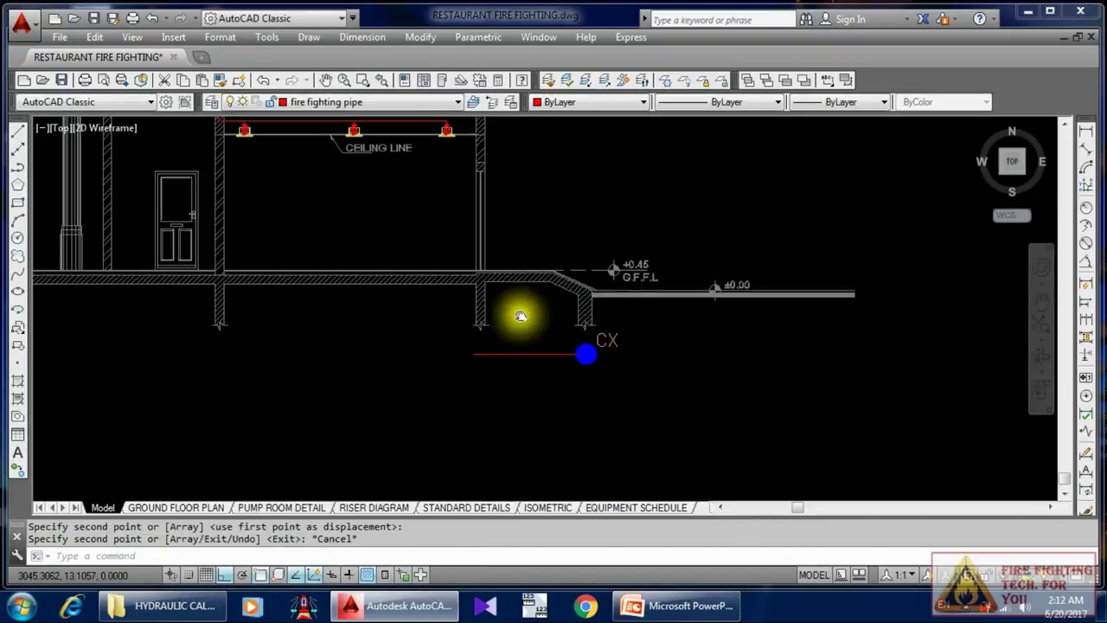
# Step: Draw a vertical riser from the inner end of the copied underground pipe up to the level of the lower room's sprinkler pipe
pyautogui.scroll(-3, 520, 348)
pyautogui.scroll(3, 495, 357)
pyautogui.moveTo(490, 280)
pyautogui.mouseDown(button='middle')
pyautogui.moveTo(524, 297)
pyautogui.moveTo(575, 290)
pyautogui.mouseUp(button='middle')
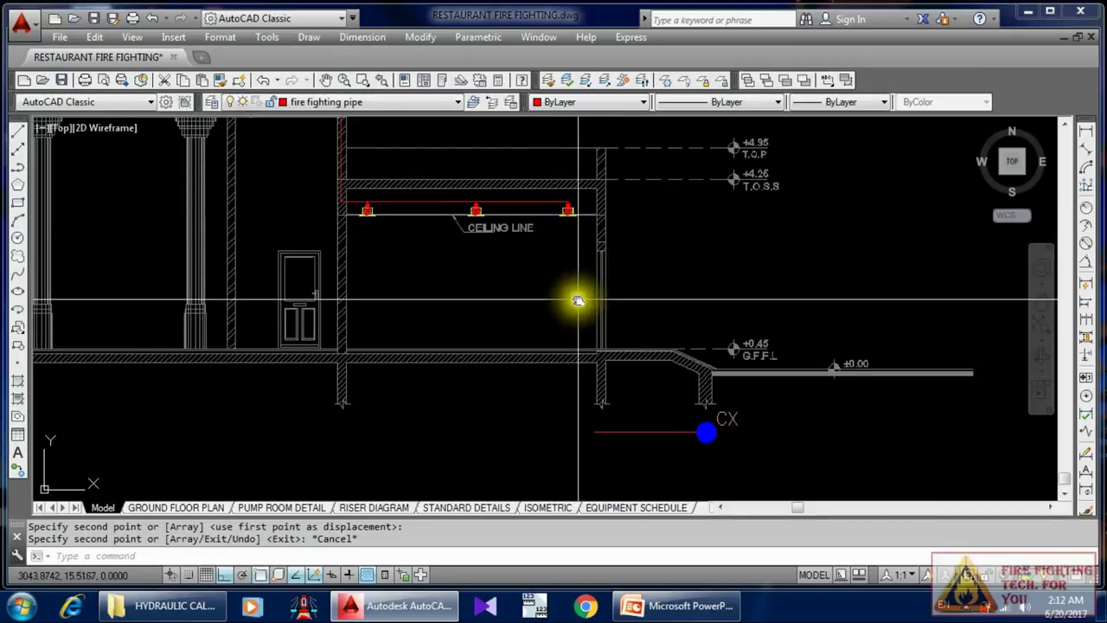
pyautogui.press('Return')
pyautogui.scroll(2, 587, 423)
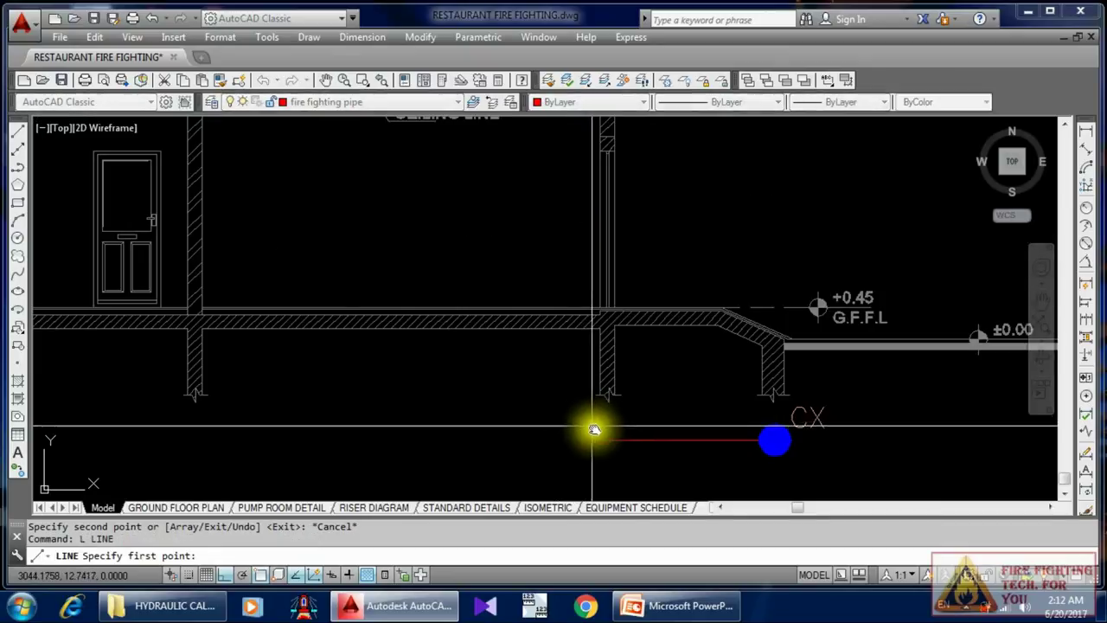
pyautogui.click(594, 436)
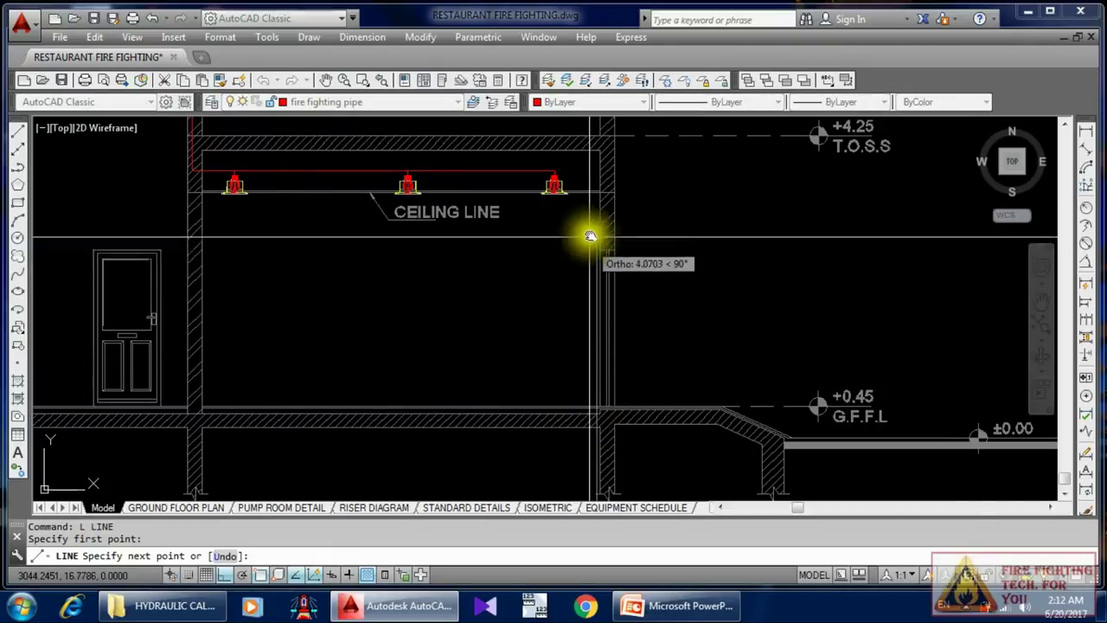
pyautogui.scroll(2, 594, 234)
pyautogui.press('Escape')
pyautogui.scroll(-1, 594, 139)
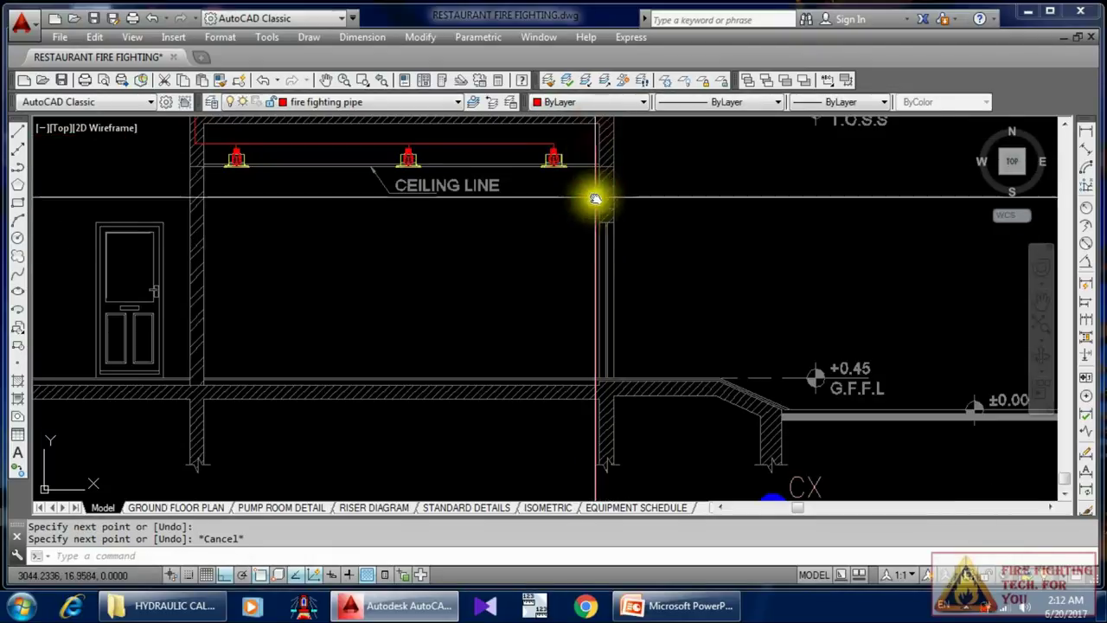
# Step: Move the new riser slightly inward, away from the lower room's outer wall
pyautogui.scroll(1, 596, 324)
pyautogui.write('m')
pyautogui.press('Return')
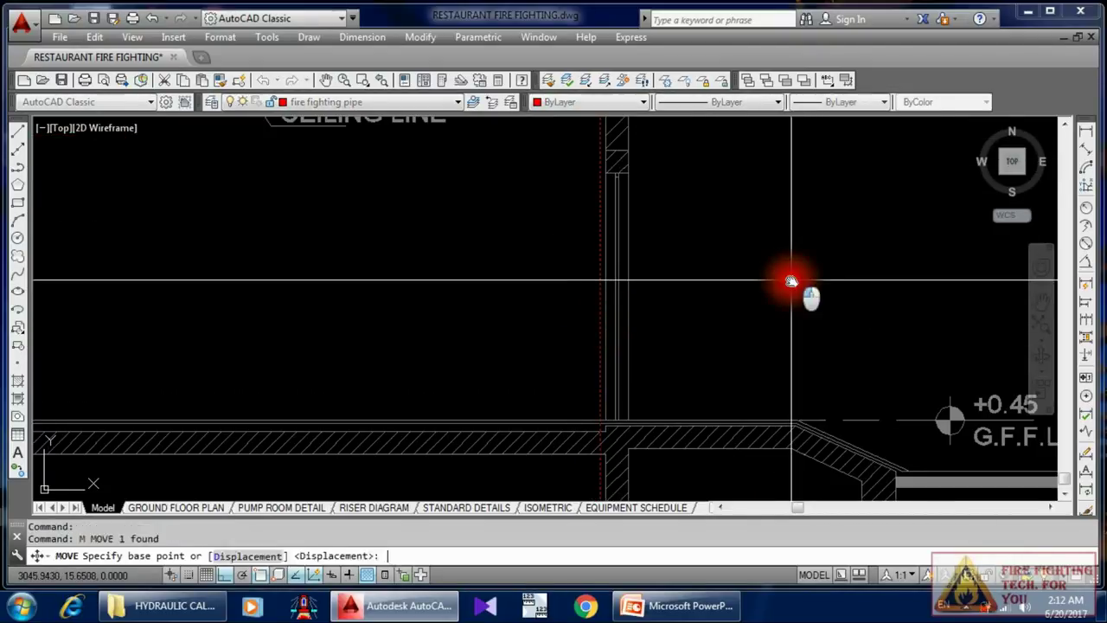
pyautogui.click(791, 280)
# Step: Fillet the riser's lower end with the underground pipe leading to the CX connection
pyautogui.press('Escape')
pyautogui.scroll(-1, 732, 334)
pyautogui.write('f')
pyautogui.press('Return')
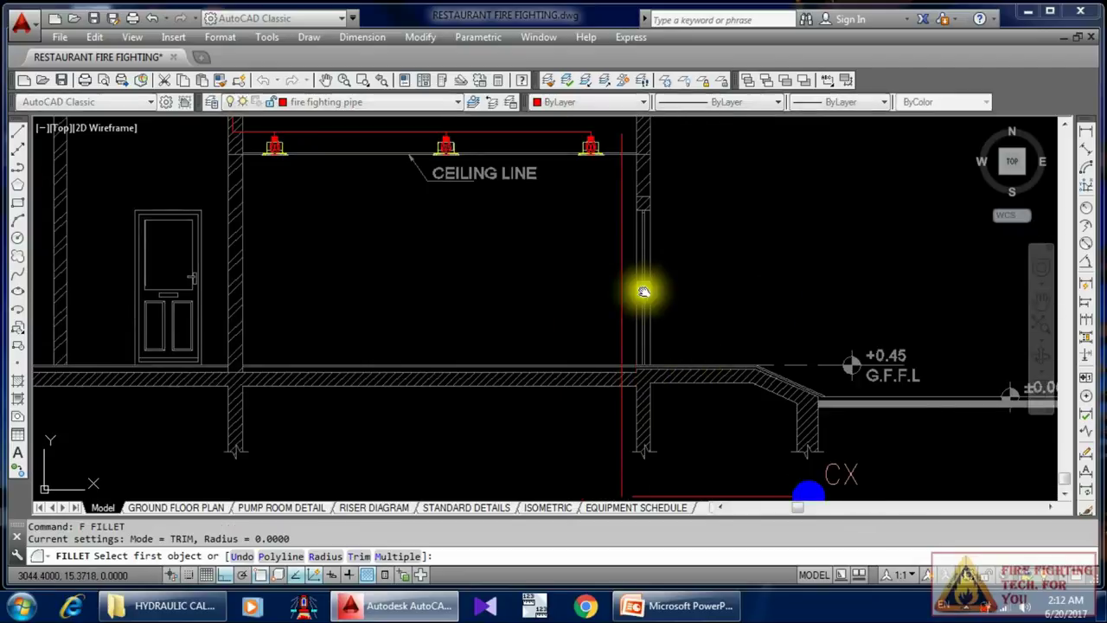
pyautogui.click(624, 444)
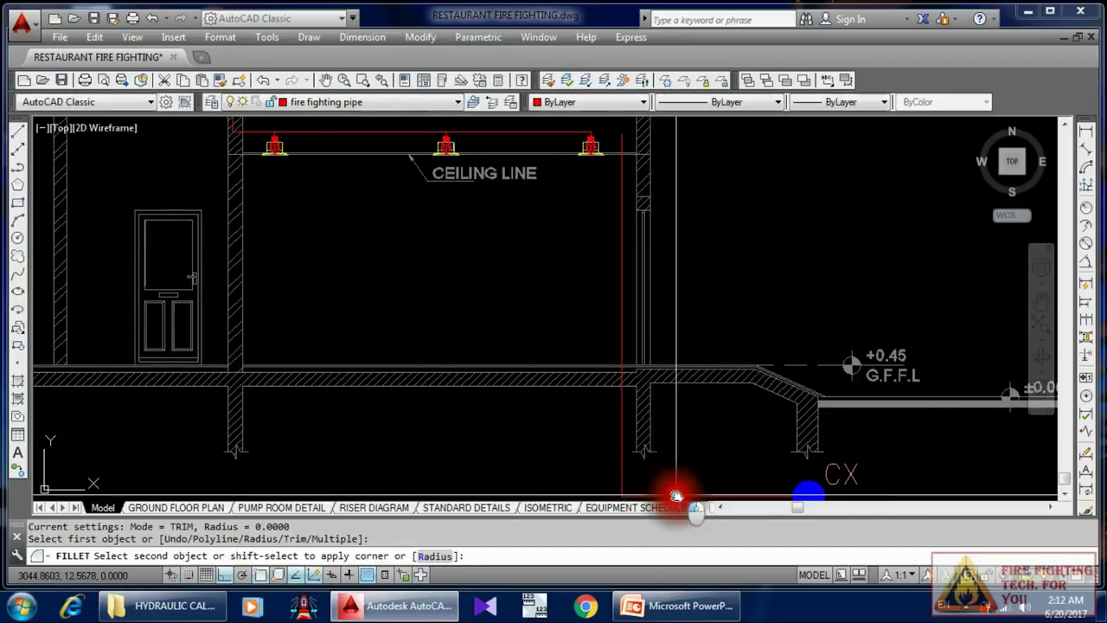
pyautogui.press('Escape')
pyautogui.scroll(-3, 563, 245)
pyautogui.scroll(1, 662, 313)
pyautogui.scroll(2, 662, 313)
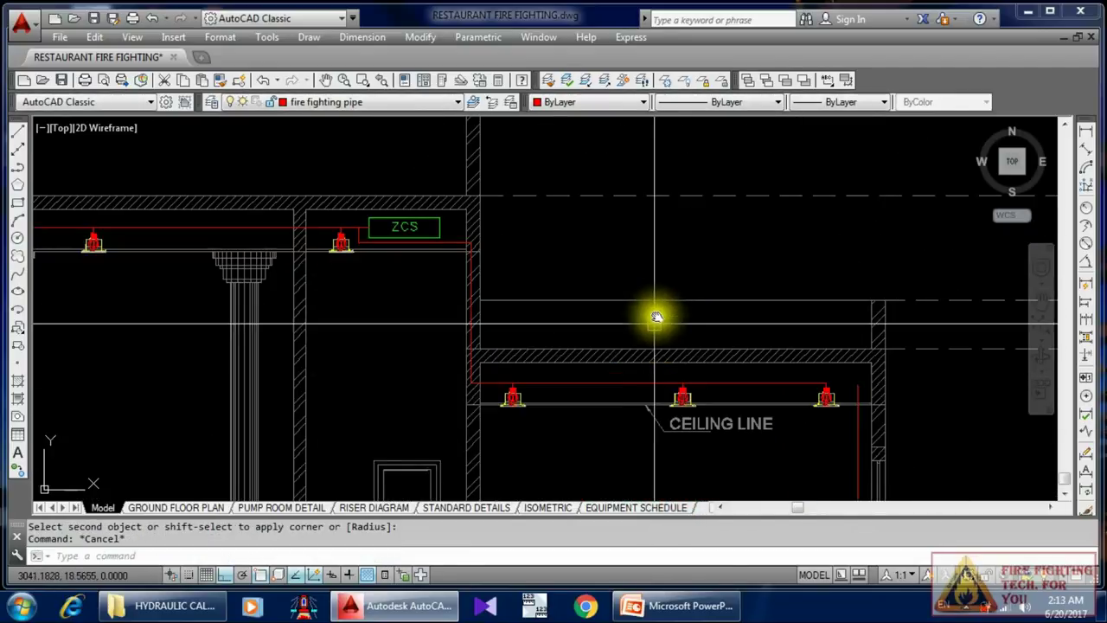
pyautogui.moveTo(658, 314); pyautogui.dragTo(628, 295, button='middle')
pyautogui.scroll(-6, 667, 298)
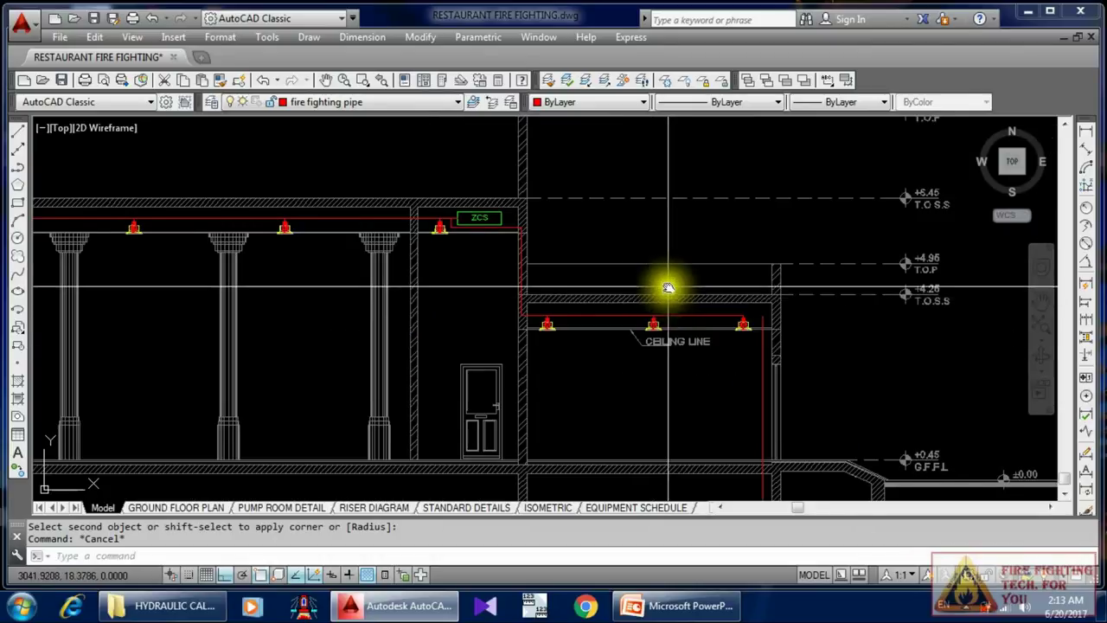
pyautogui.scroll(6, 580, 350)
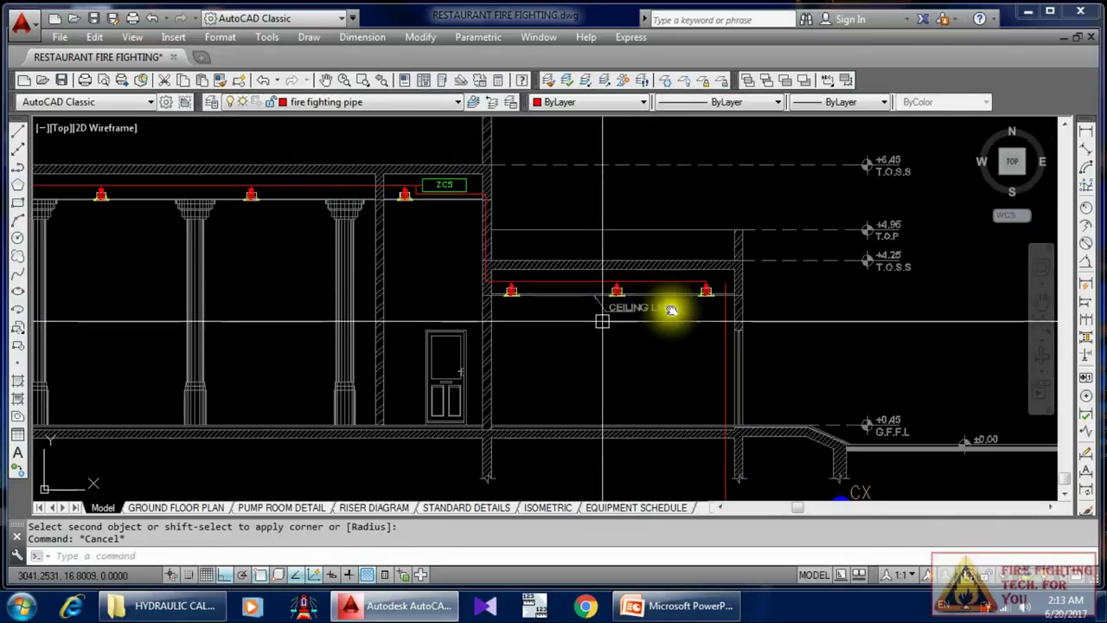
pyautogui.write('L')
pyautogui.press('Return')
pyautogui.scroll(3, 700, 306)
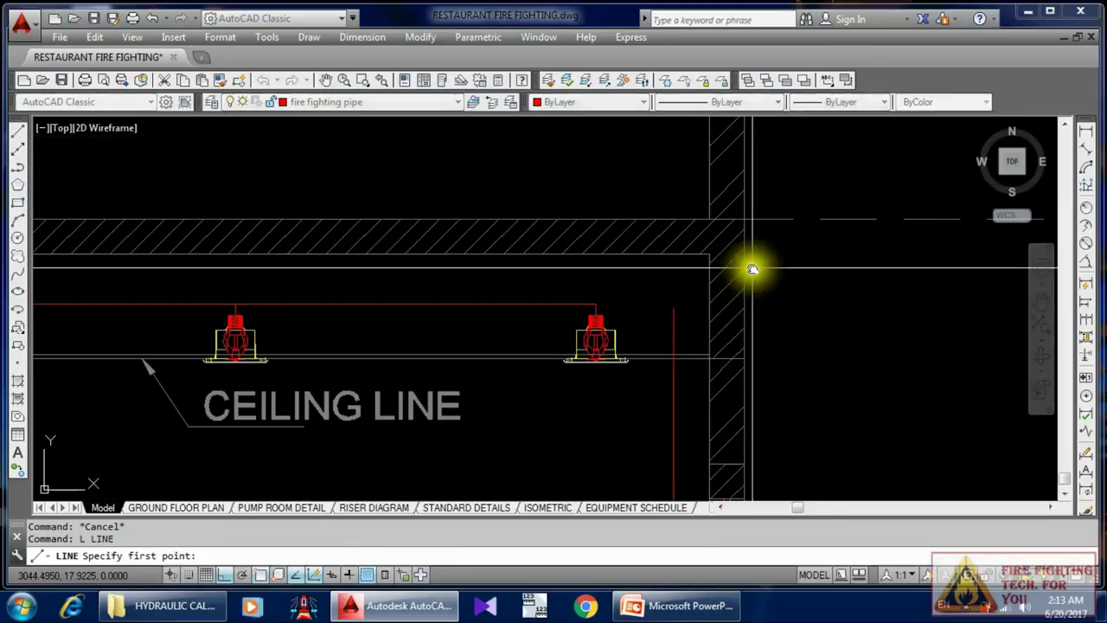
pyautogui.press('Escape')
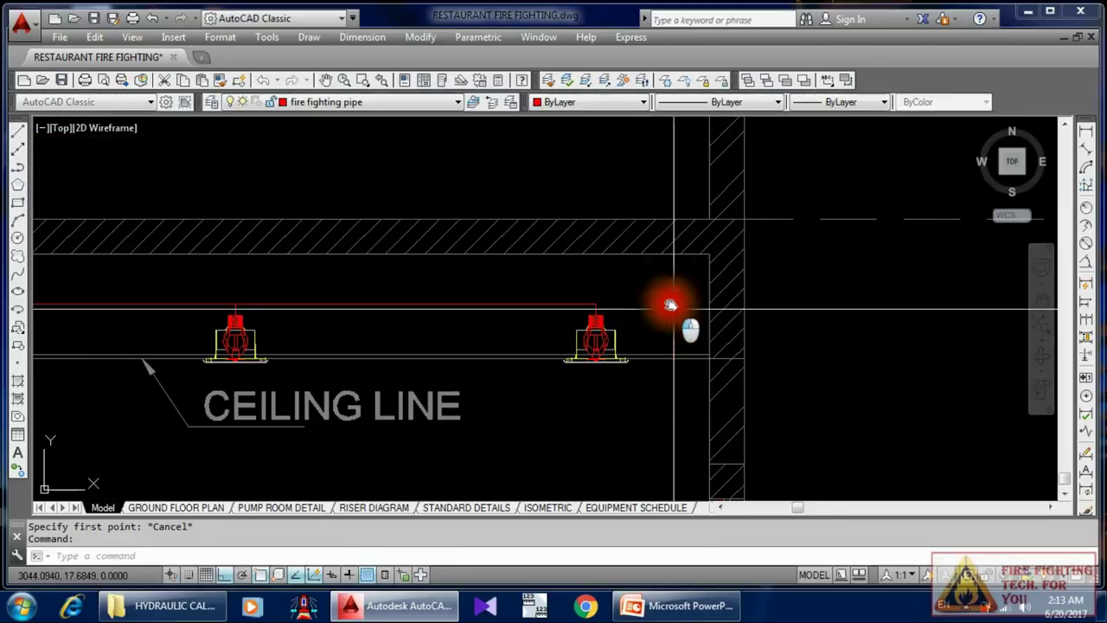
# Step: Stretch the riser's upper end to a point above the lower room's sprinkler pipe
pyautogui.click(671, 304)
pyautogui.click(680, 295)
pyautogui.press('Escape')
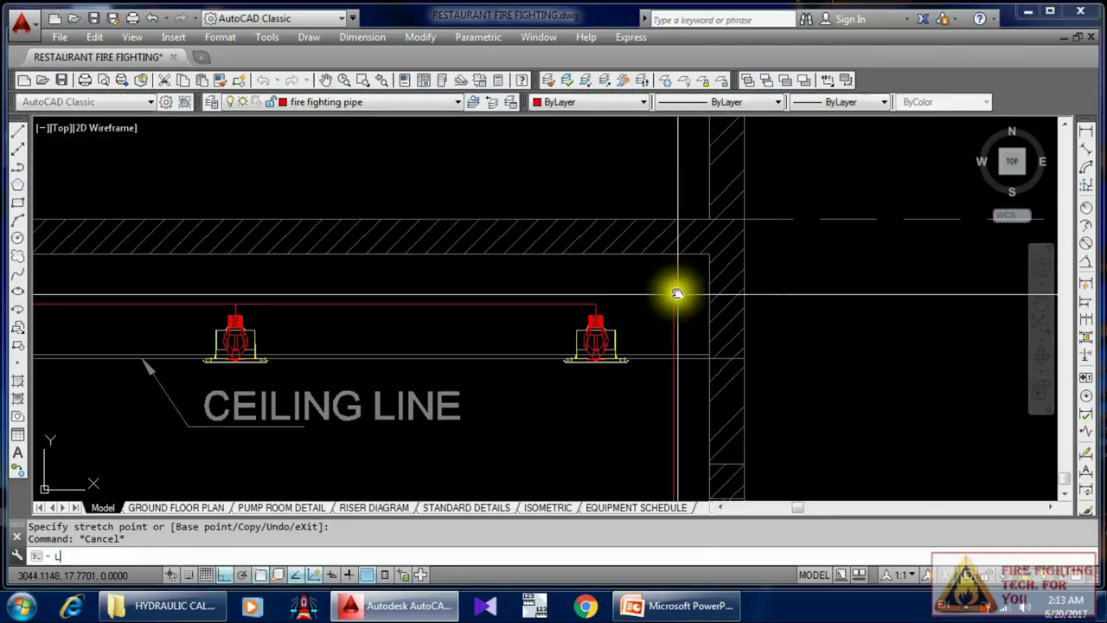
# Step: Draw a pipe from the riser's top along the lower room's ceiling space, up beside the shared wall and across to the ZCS box
pyautogui.press('Return')
pyautogui.click(618, 279)
pyautogui.scroll(-2, 583, 294)
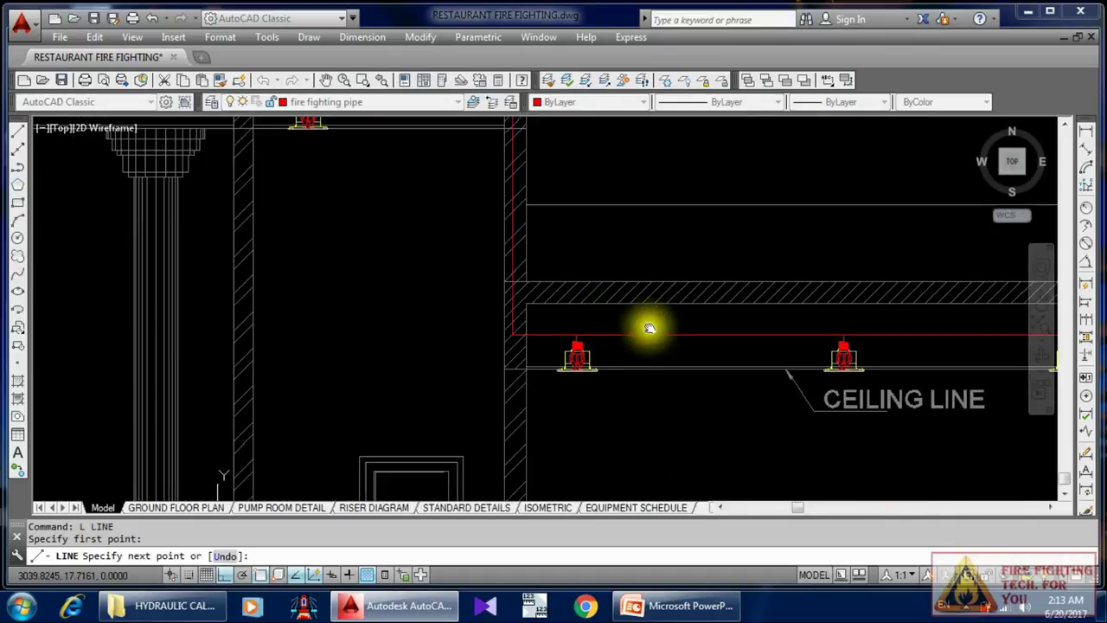
pyautogui.scroll(-1, 609, 354)
pyautogui.scroll(3, 571, 355)
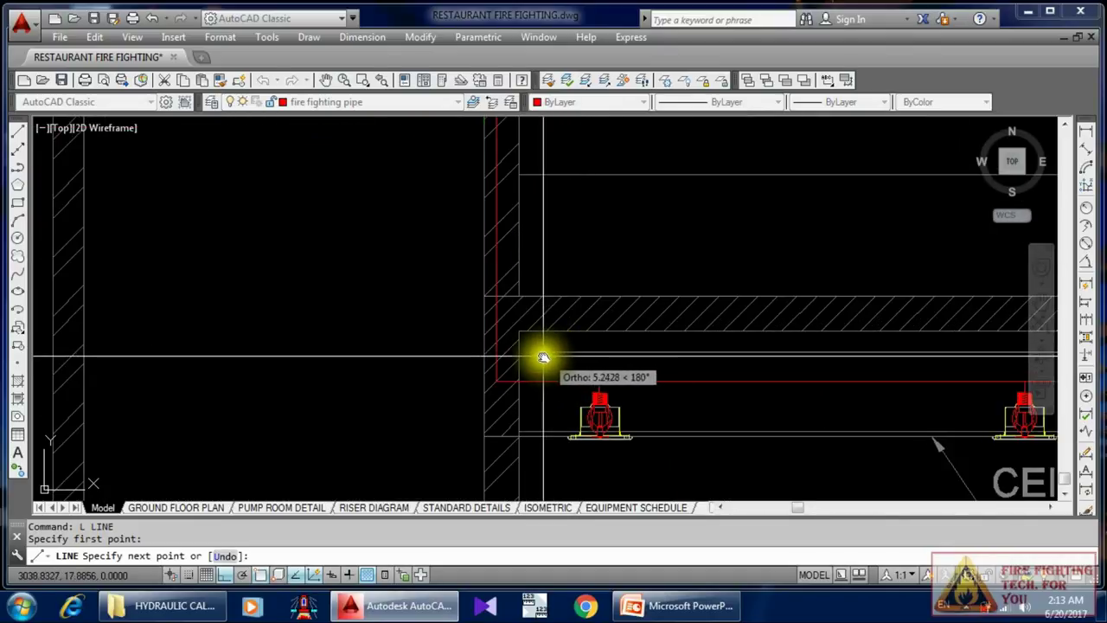
pyautogui.click(542, 357)
pyautogui.moveTo(563, 153); pyautogui.dragTo(576, 324, button='middle')
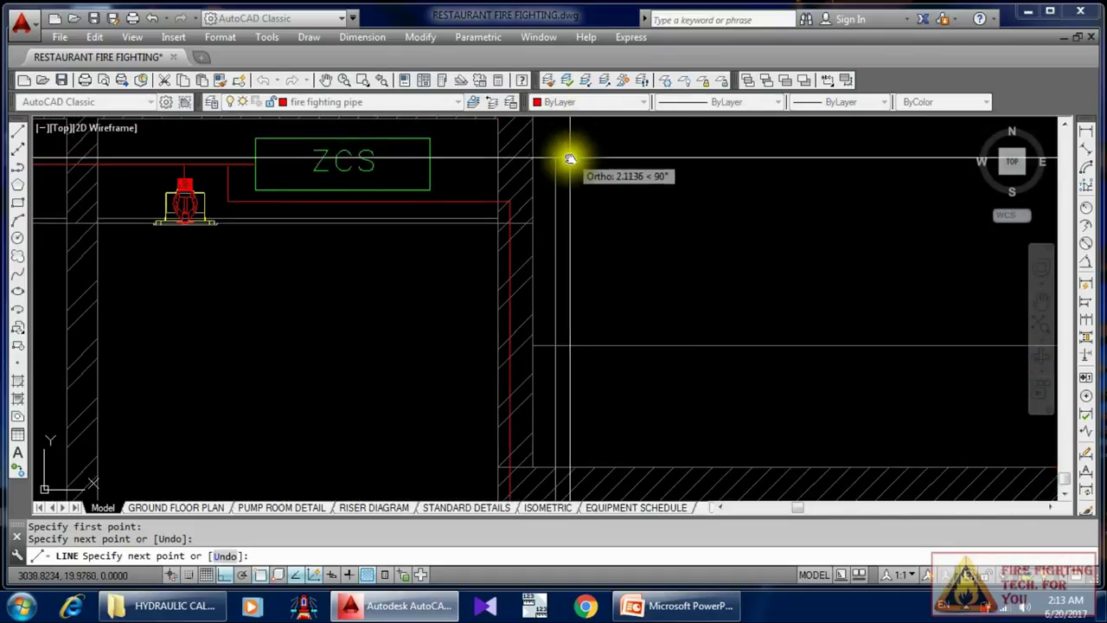
pyautogui.click(571, 163)
pyautogui.press('Escape')
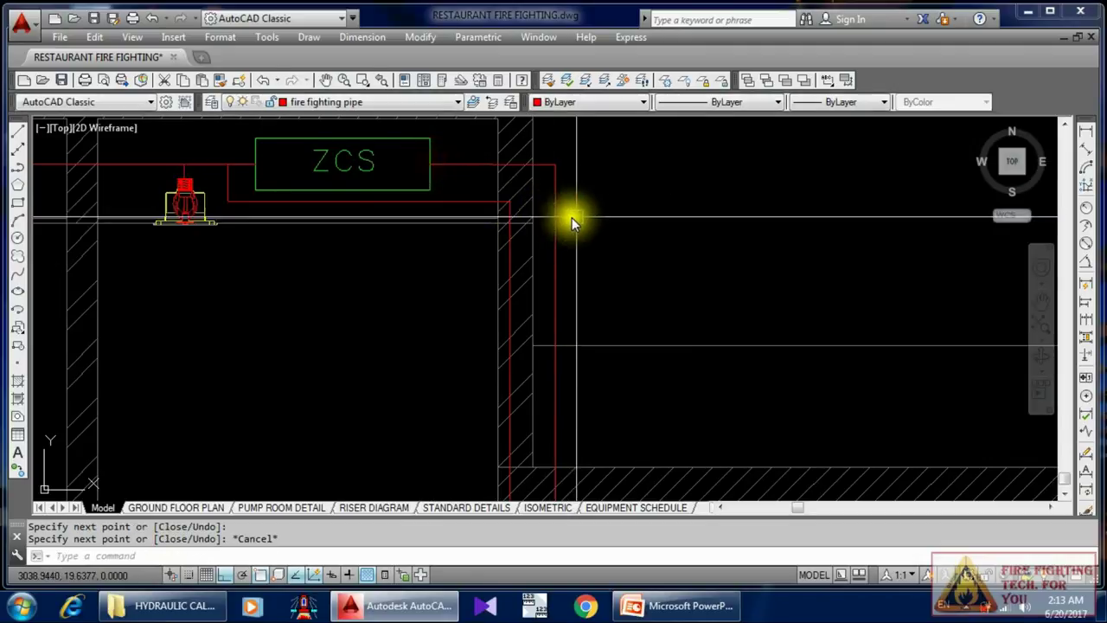
# Step: Erase the horizontal pipe segment between the ZCS box and the vertical pipe outside the shared wall
pyautogui.scroll(-3, 572, 217)
pyautogui.scroll(3, 574, 219)
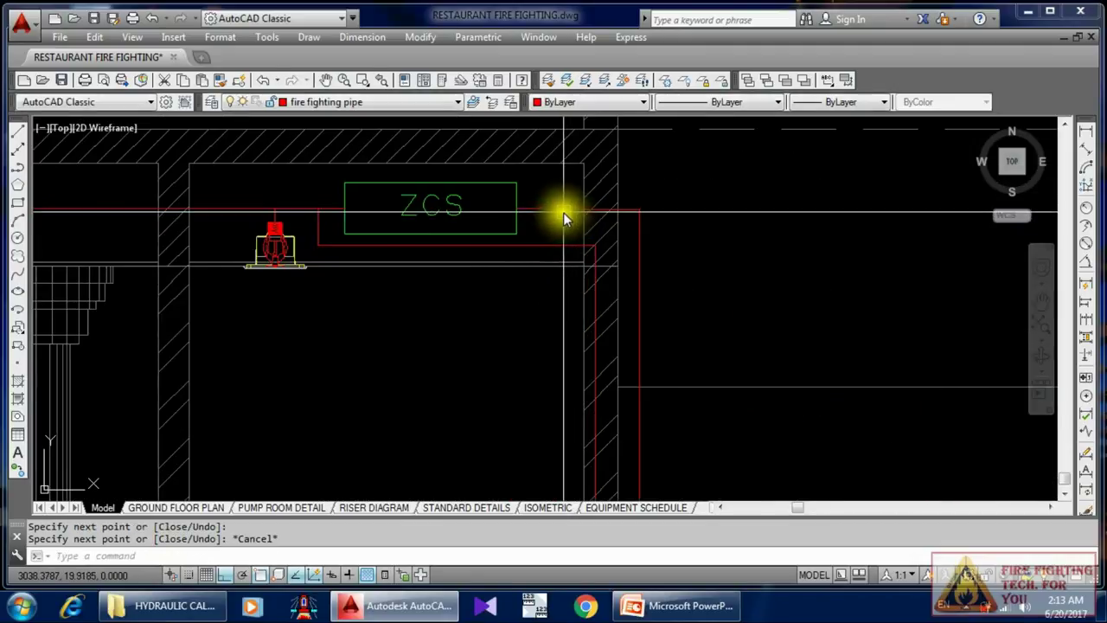
pyautogui.click(564, 212)
pyautogui.write('e')
pyautogui.press('Return')
# Step: Draw a new horizontal pipe from the ZCS box through the shared wall and fillet it with the vertical pipe outside the wall
pyautogui.write('l')
pyautogui.press('Return')
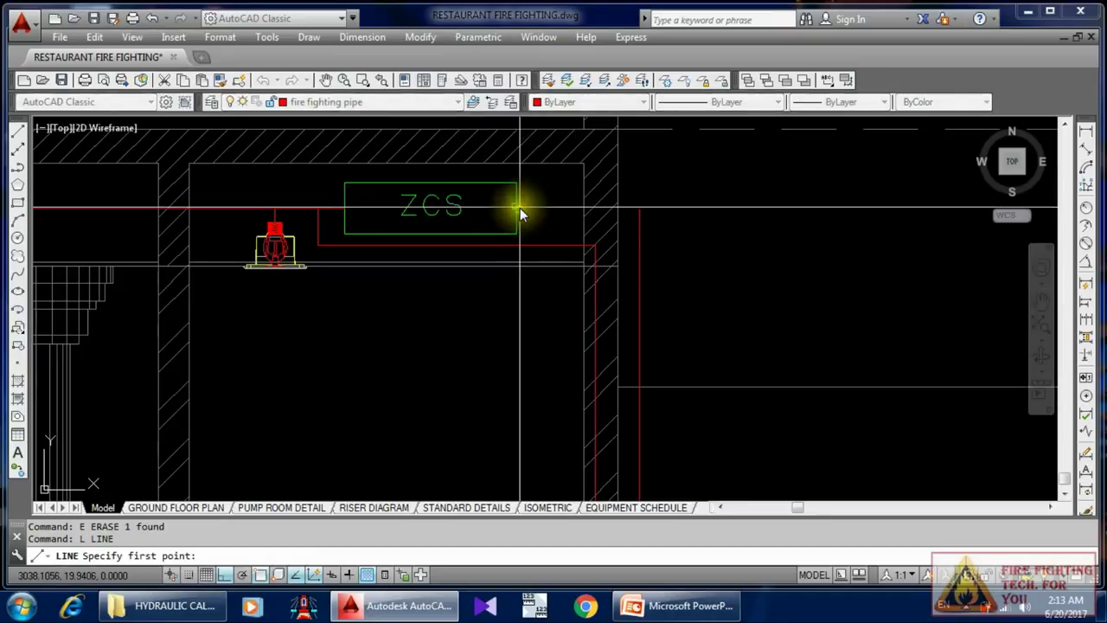
pyautogui.click(519, 209)
pyautogui.click(619, 209)
pyautogui.press('Escape')
pyautogui.write('f')
pyautogui.press('Return')
pyautogui.click(625, 211)
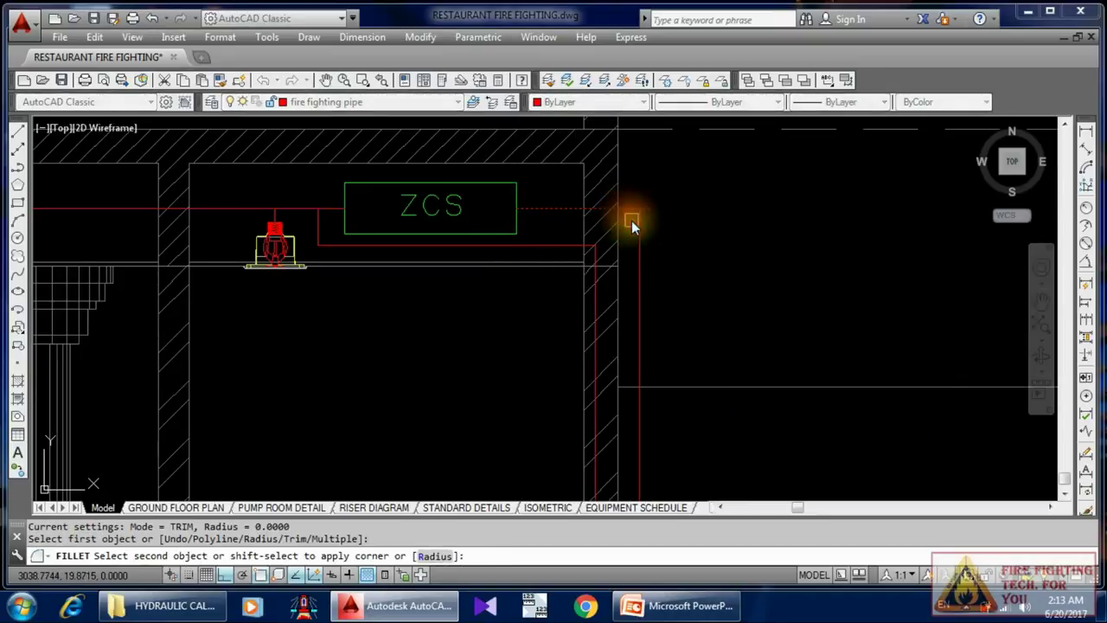
pyautogui.press('Escape')
pyautogui.scroll(-5, 614, 216)
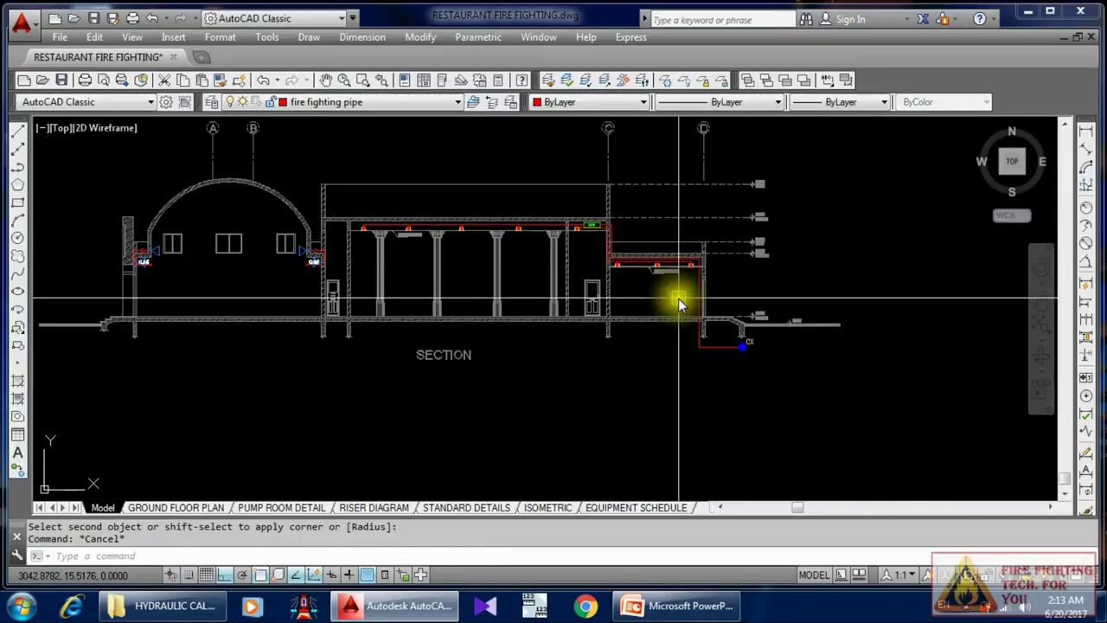
# Step: Review the fire fighting pipe in the section from the ceiling sprinklers through the ZCS box to CX
pyautogui.scroll(3, 667, 321)
pyautogui.moveTo(667, 321); pyautogui.dragTo(690, 320, button='middle')
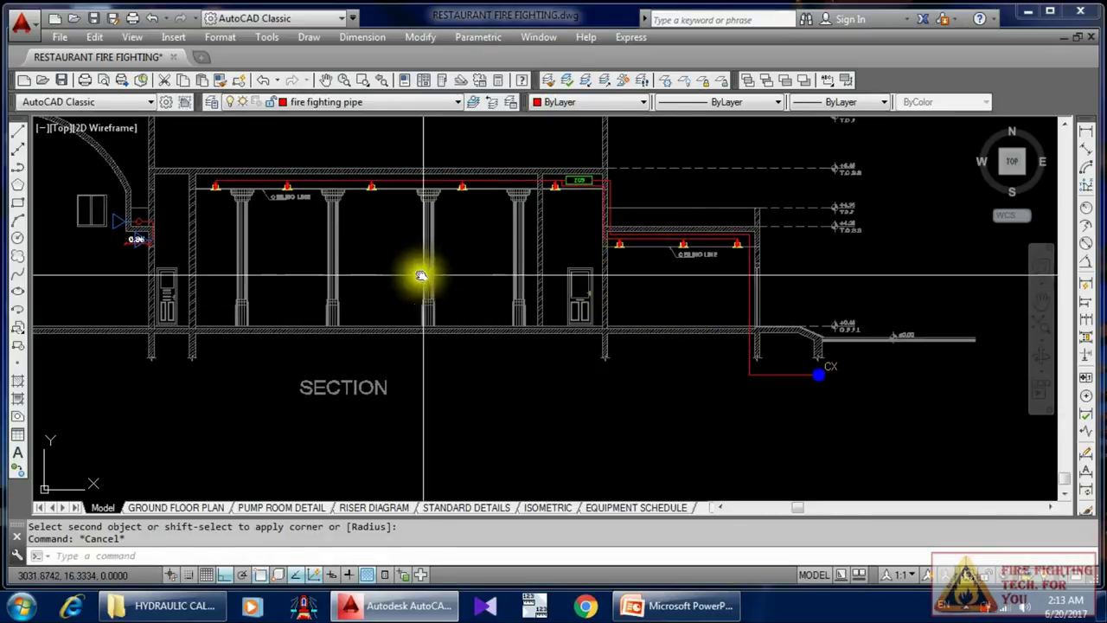
pyautogui.moveTo(423, 277); pyautogui.dragTo(471, 287, button='middle')
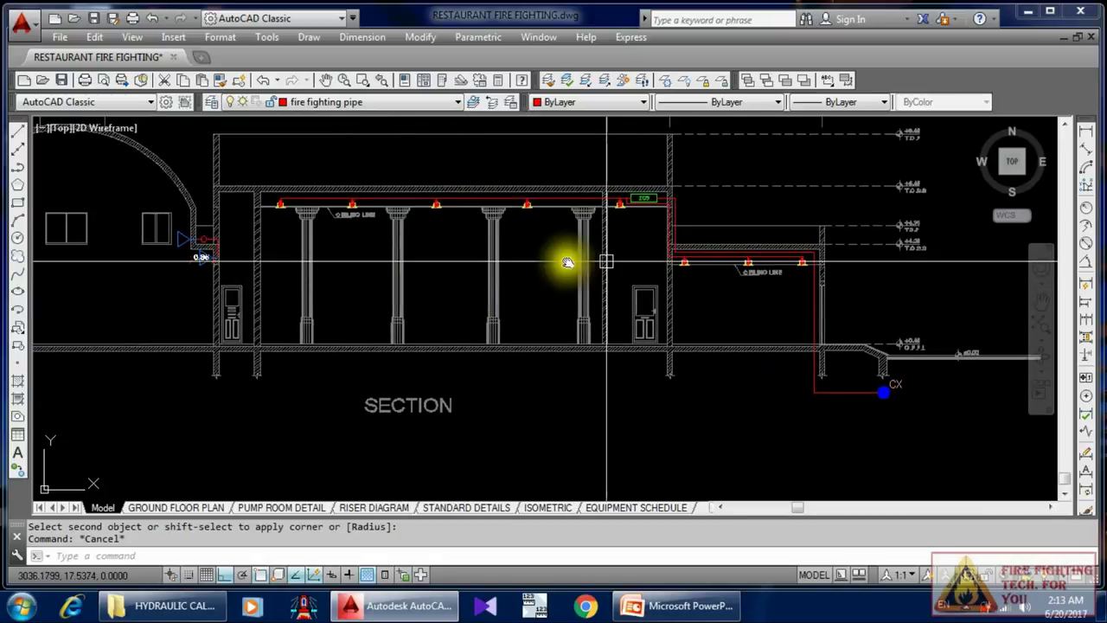
pyautogui.scroll(-3, 636, 261)
pyautogui.scroll(4, 408, 240)
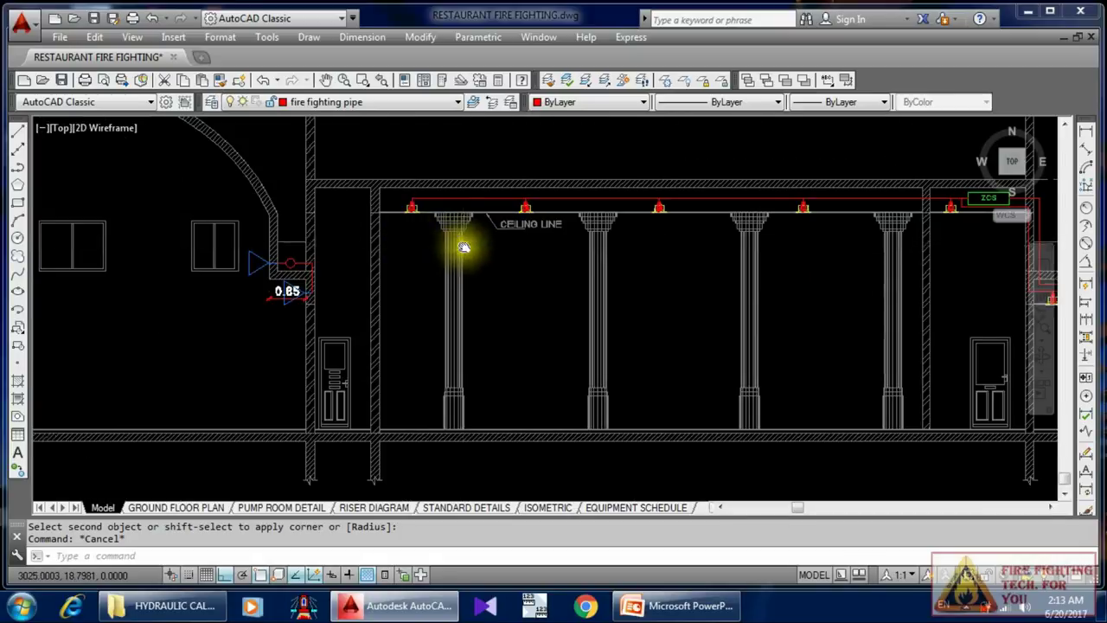
# Step: Examine the generator, bladder, electrical and control rooms in the ground floor plan for sprinkler coverage
pyautogui.scroll(-5, 531, 283)
pyautogui.scroll(-2, 531, 283)
pyautogui.scroll(3, 543, 265)
pyautogui.moveTo(532, 309)
pyautogui.mouseDown(button='middle')
pyautogui.moveTo(531, 340)
pyautogui.moveTo(519, 240)
pyautogui.mouseUp(button='middle')
pyautogui.scroll(-1, 531, 341)
pyautogui.scroll(2, 539, 222)
pyautogui.scroll(2, 384, 210)
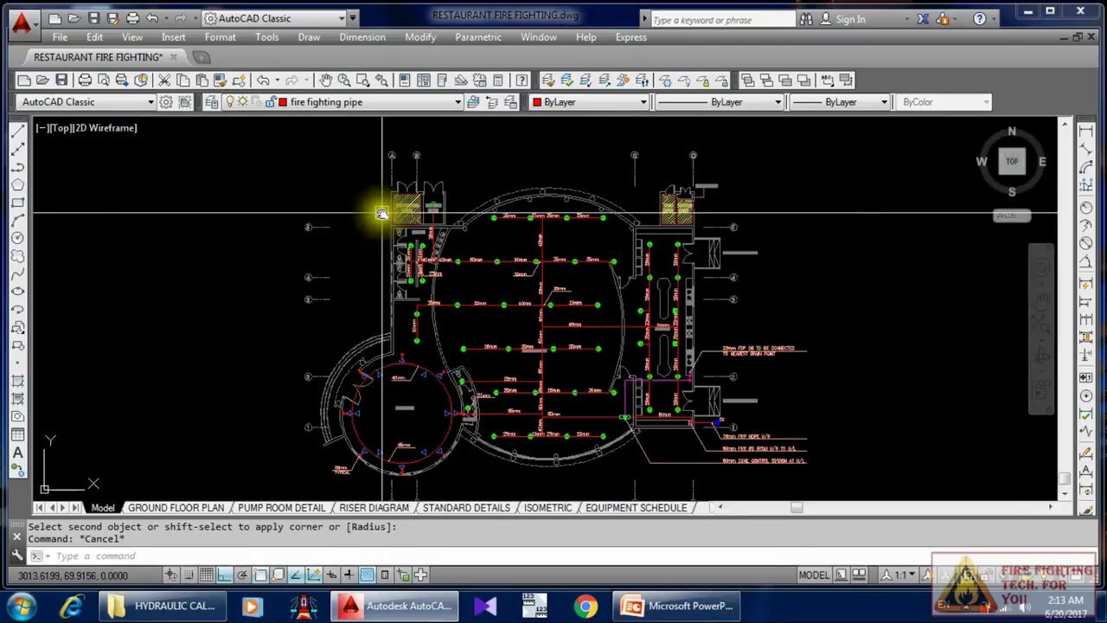
pyautogui.scroll(2, 409, 203)
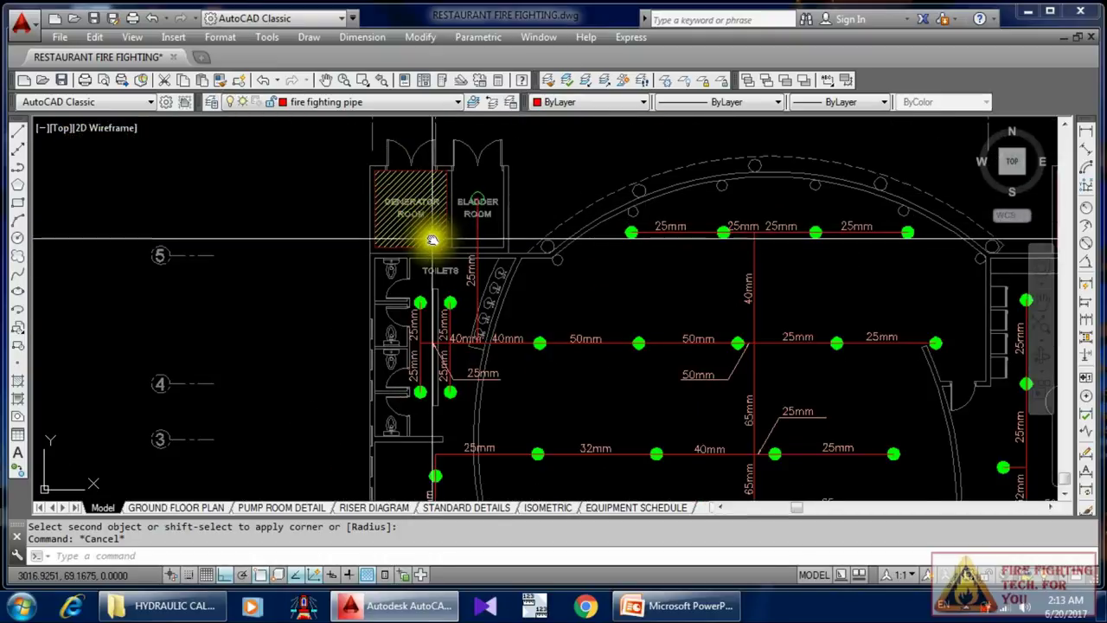
pyautogui.moveTo(428, 234); pyautogui.dragTo(353, 241, button='middle')
pyautogui.scroll(-4, 640, 240)
pyautogui.scroll(3, 604, 217)
pyautogui.scroll(2, 603, 242)
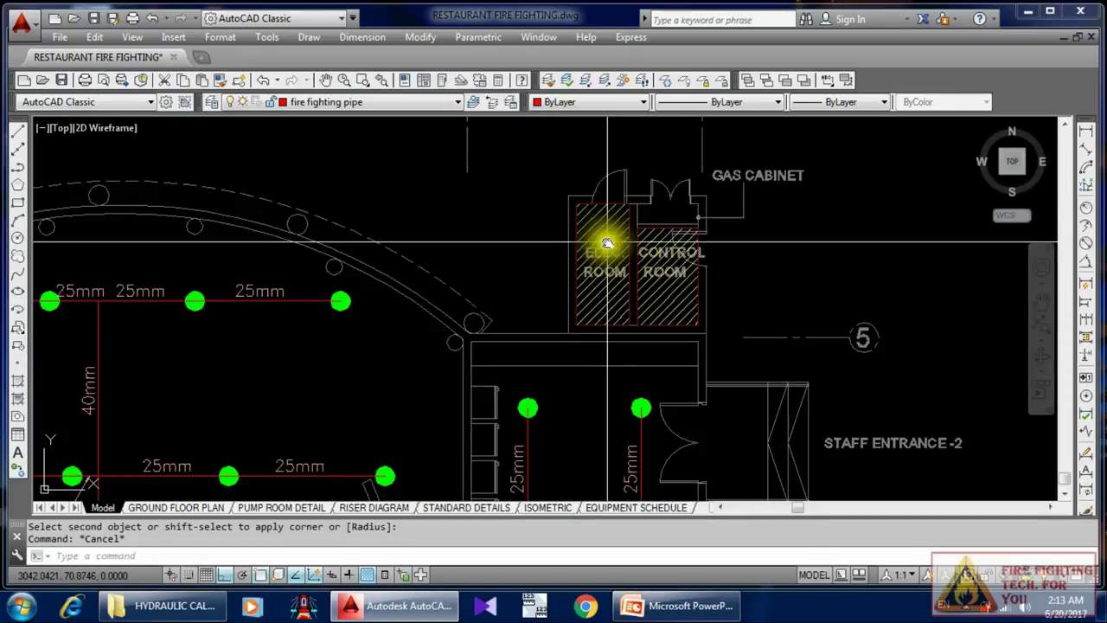
pyautogui.moveTo(603, 243); pyautogui.dragTo(585, 173, button='middle')
pyautogui.scroll(-5, 585, 173)
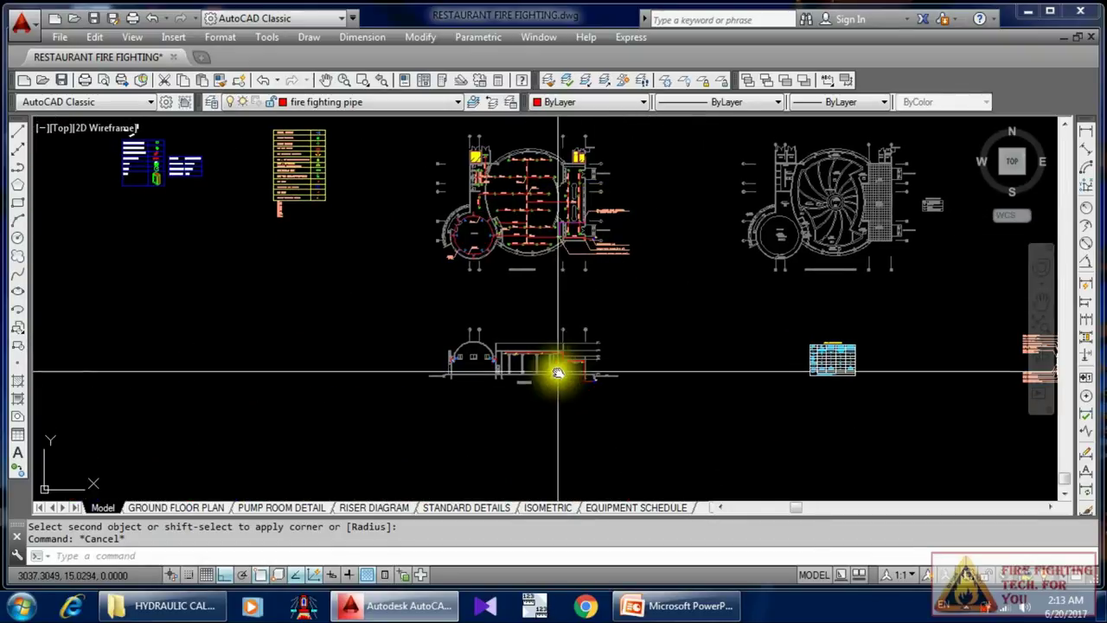
# Step: Examine the section's pipe route from CX up the riser to the ZCS box and along both ceiling sprinkler lines
pyautogui.scroll(2, 559, 371)
pyautogui.scroll(4, 498, 365)
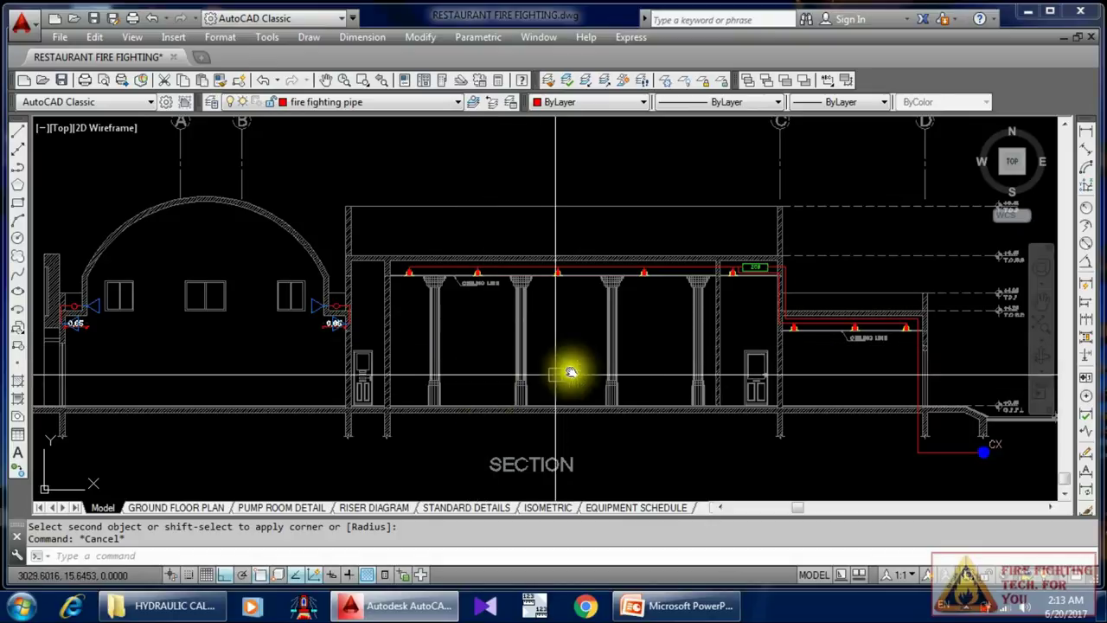
pyautogui.scroll(3, 690, 358)
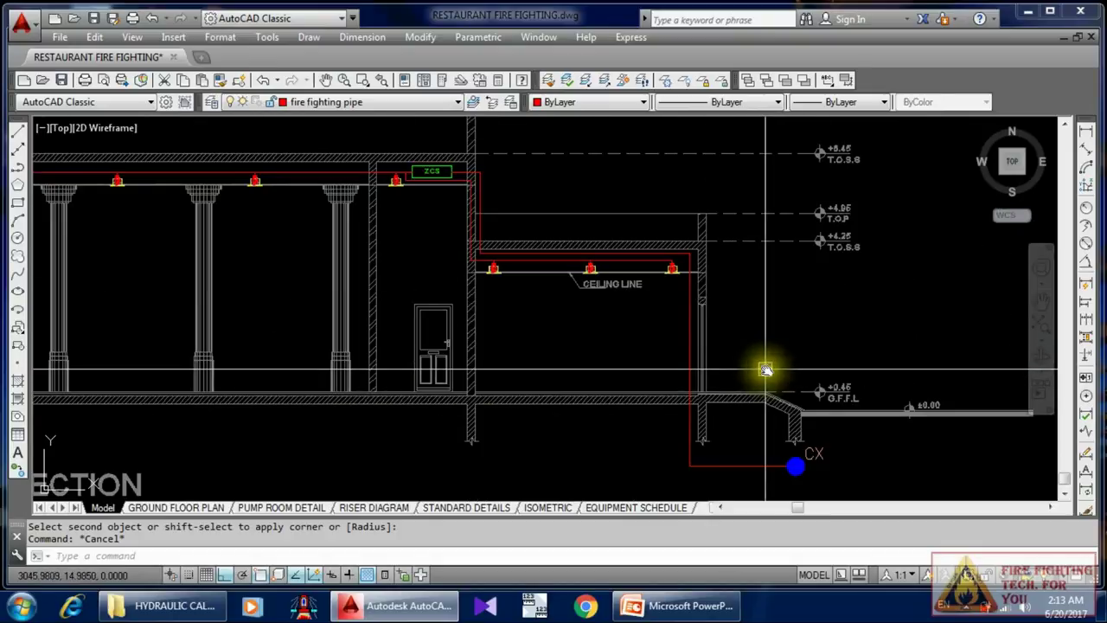
pyautogui.scroll(-3, 709, 368)
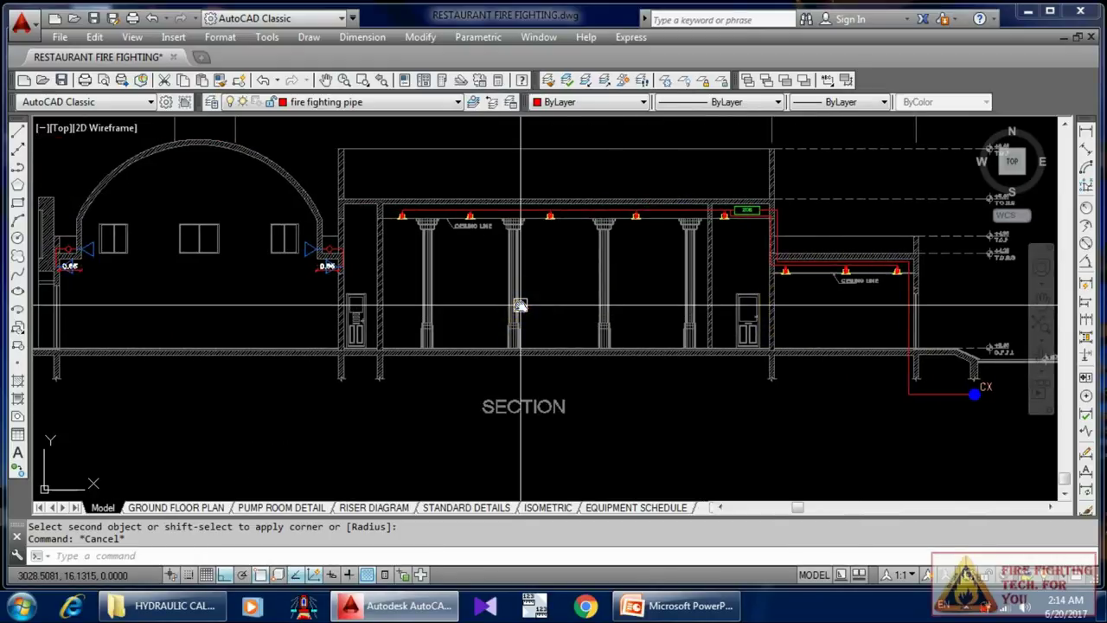
pyautogui.scroll(3, 527, 237)
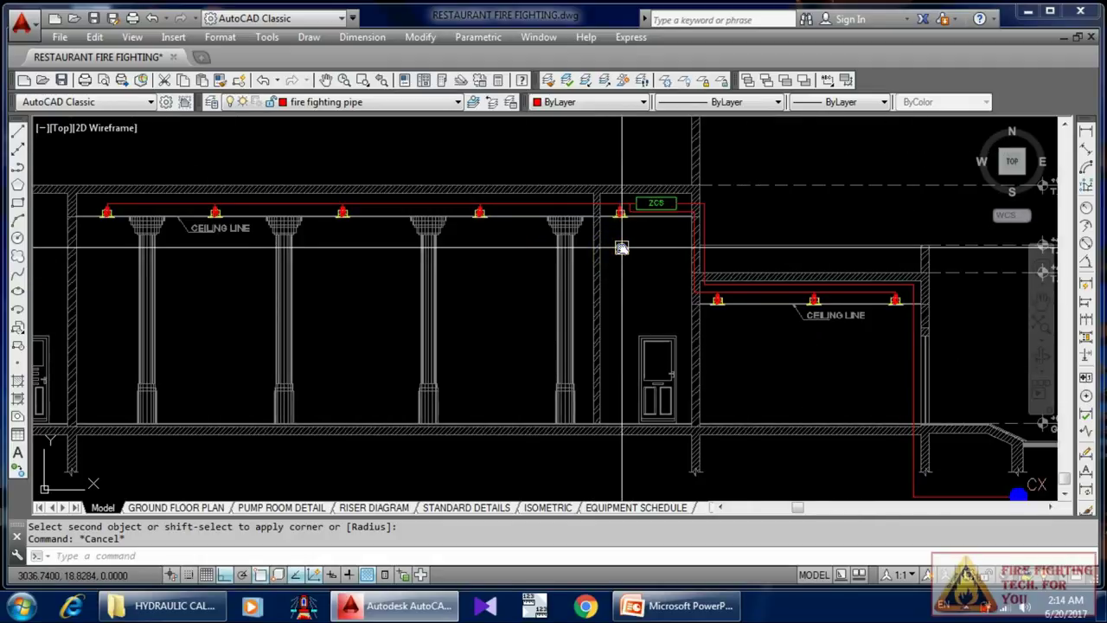
pyautogui.scroll(-3, 619, 245)
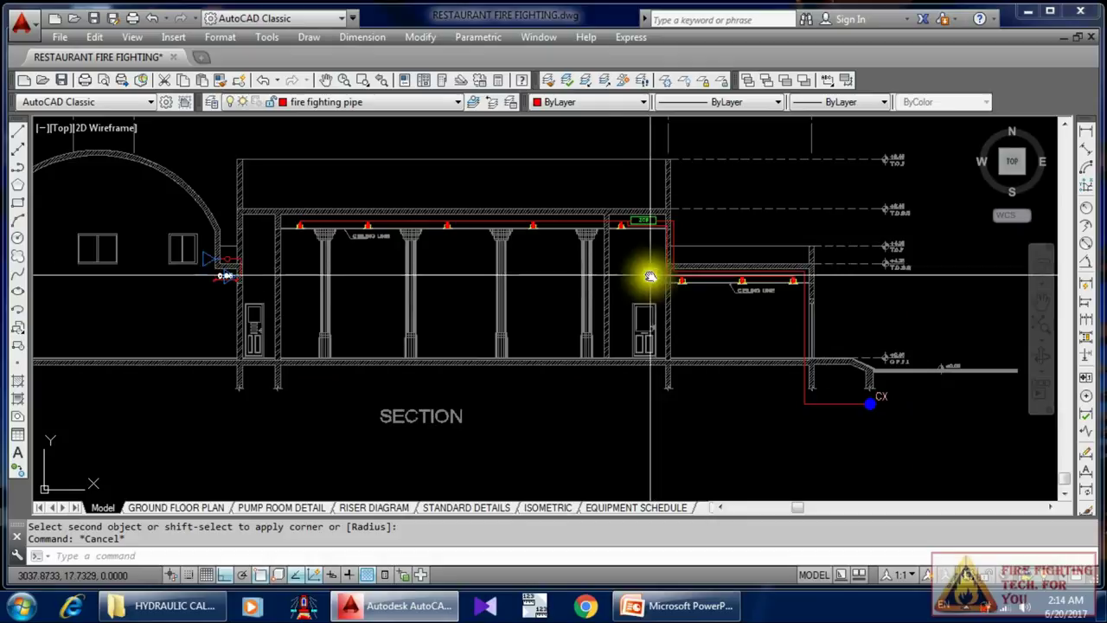
pyautogui.scroll(-4, 692, 309)
pyautogui.scroll(7, 706, 326)
pyautogui.scroll(-3, 737, 365)
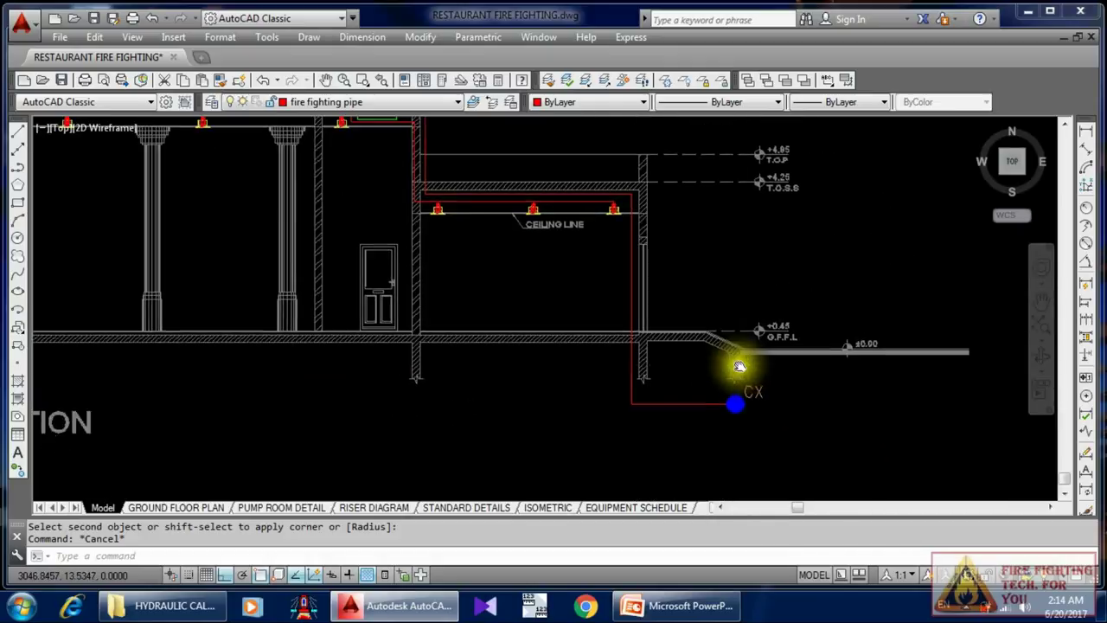
pyautogui.moveTo(632, 373); pyautogui.dragTo(724, 373, button='middle')
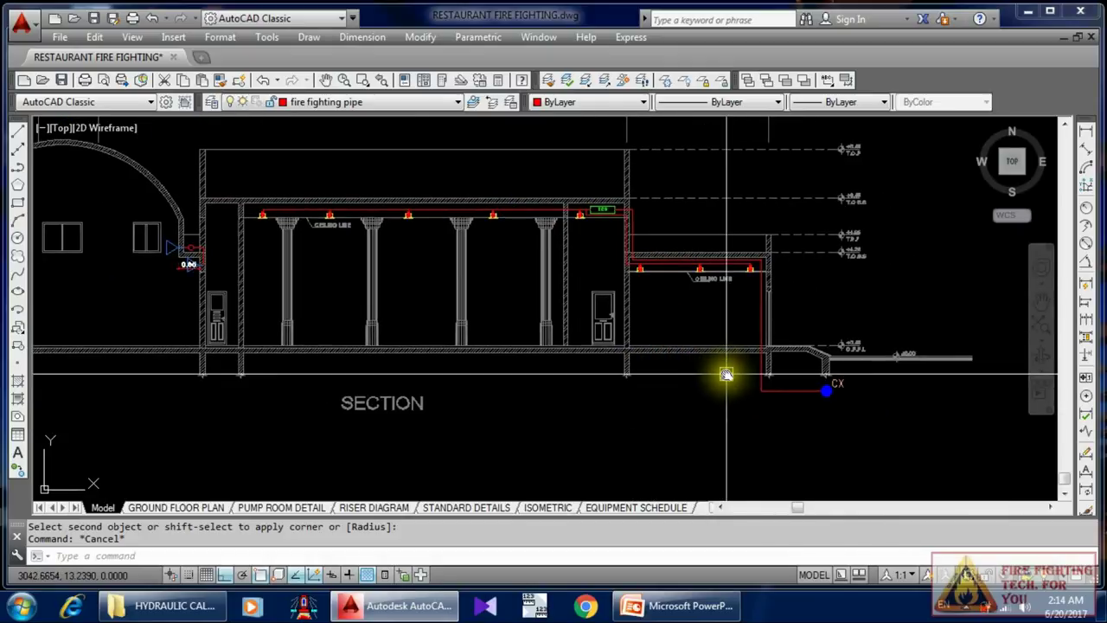
pyautogui.moveTo(655, 361); pyautogui.dragTo(861, 372, button='middle')
pyautogui.moveTo(501, 276); pyautogui.dragTo(516, 273, button='middle')
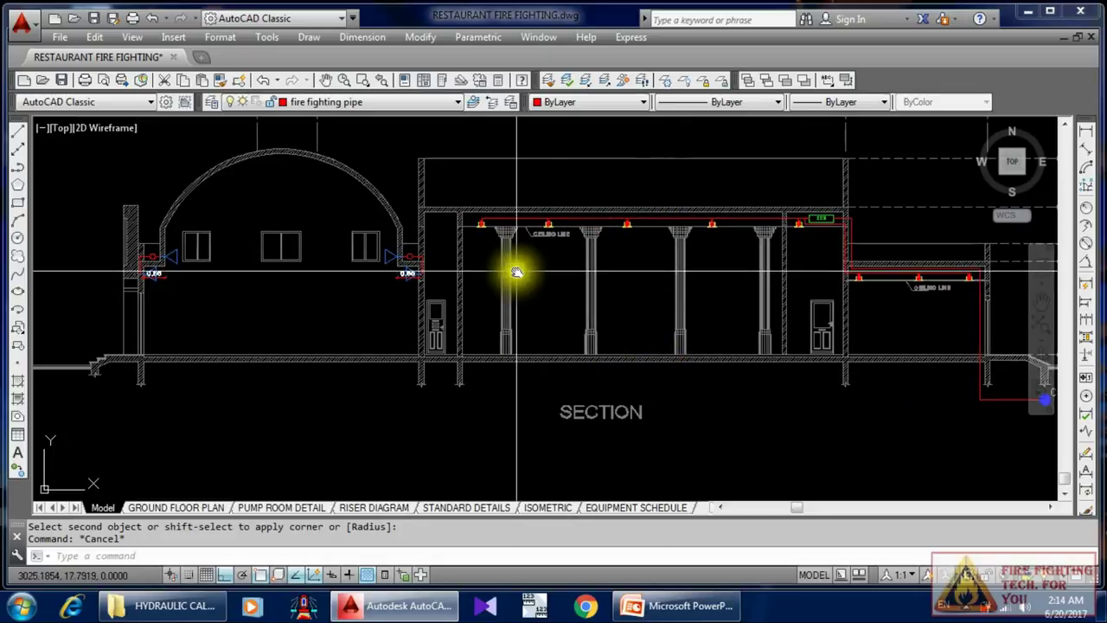
pyautogui.scroll(5, 546, 249)
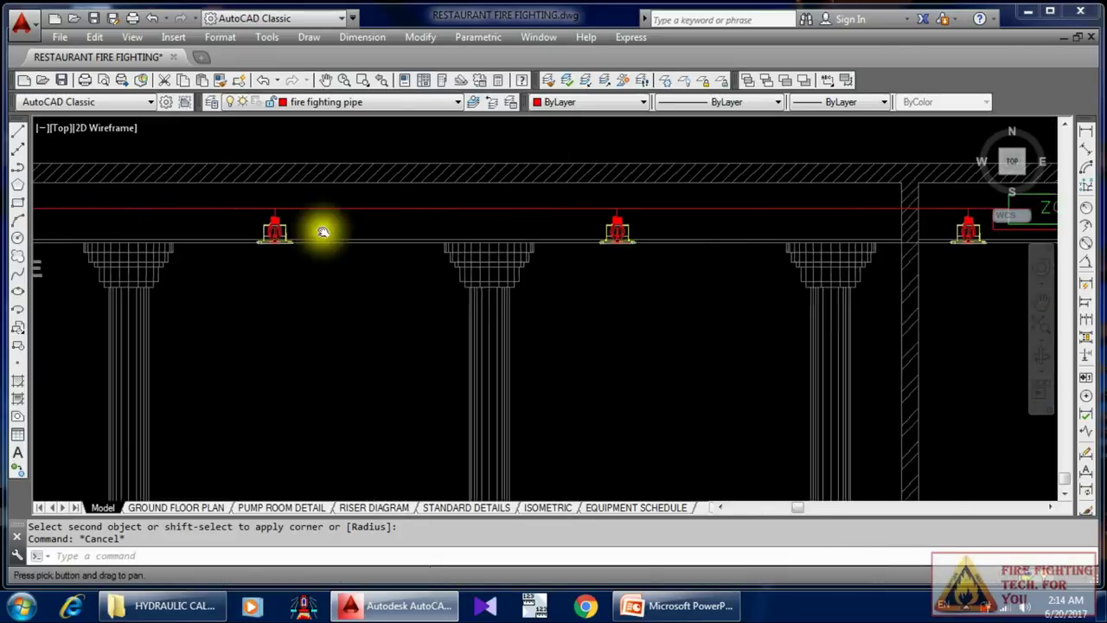
pyautogui.scroll(-2, 321, 230)
pyautogui.scroll(2, 615, 224)
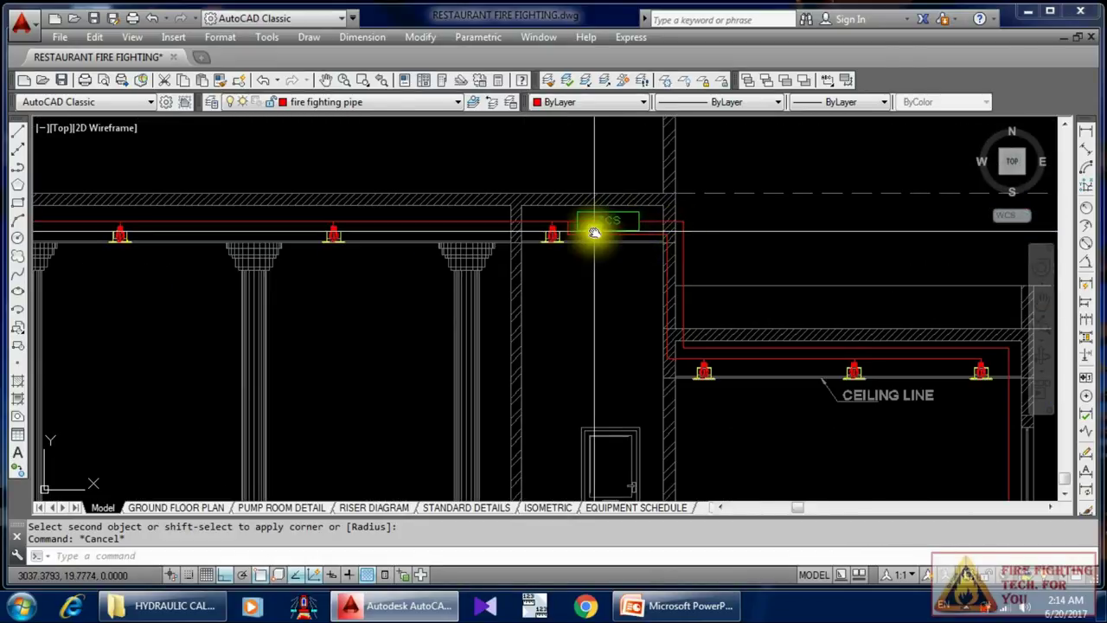
pyautogui.scroll(-3, 594, 231)
pyautogui.scroll(2, 633, 295)
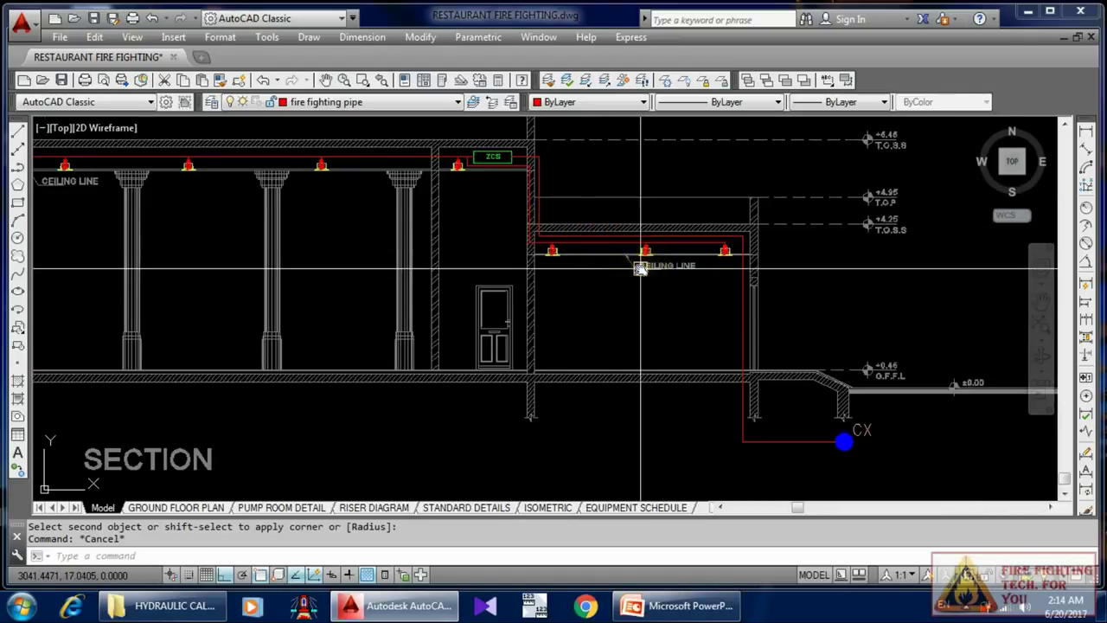
# Step: Examine the ground floor plan's CX connection, riser, zone control station and 80mm main with their pipe size labels
pyautogui.scroll(-2, 658, 279)
pyautogui.moveTo(679, 292); pyautogui.dragTo(626, 376, button='middle')
pyautogui.scroll(-2, 633, 297)
pyautogui.scroll(2, 578, 288)
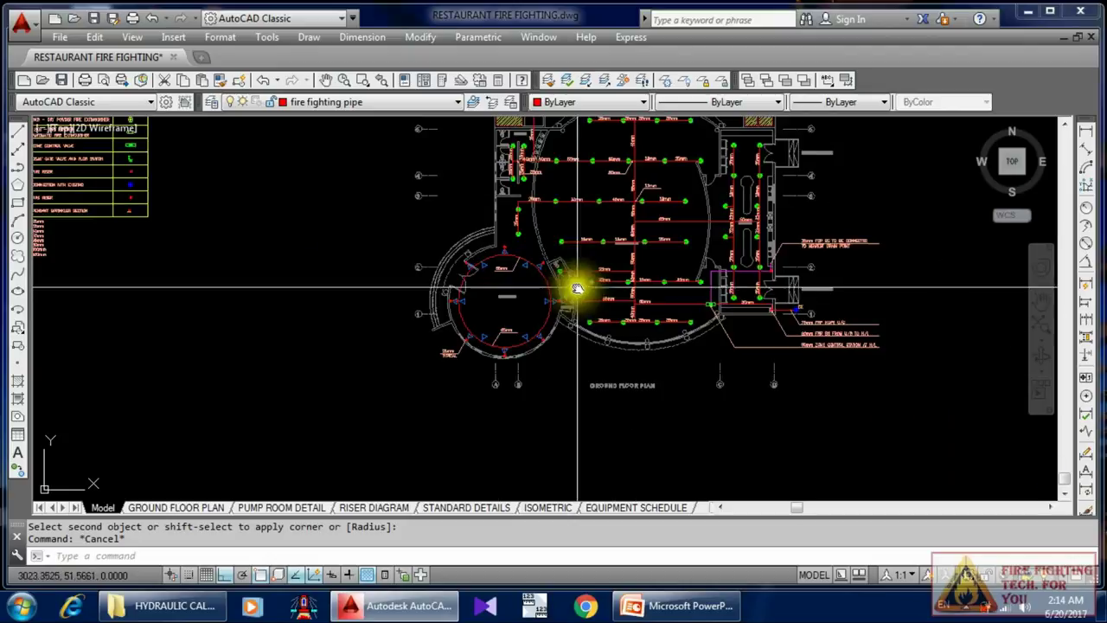
pyautogui.scroll(2, 624, 297)
pyautogui.moveTo(633, 297); pyautogui.dragTo(559, 301, button='middle')
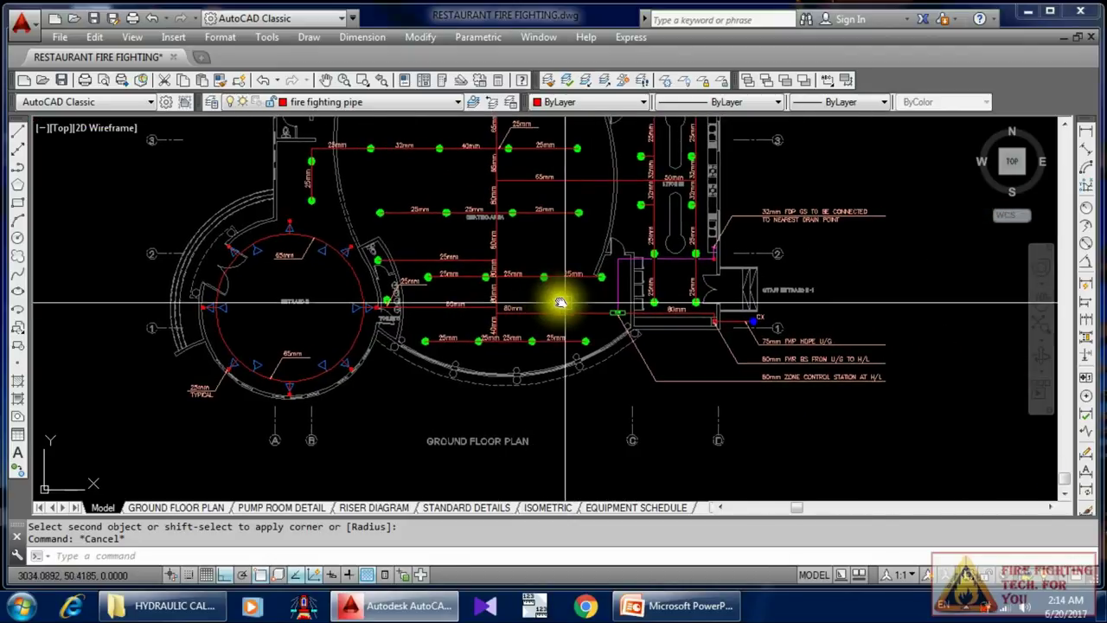
pyautogui.scroll(2, 665, 344)
pyautogui.scroll(2, 665, 344)
pyautogui.moveTo(665, 344); pyautogui.dragTo(583, 364, button='middle')
pyautogui.scroll(-2, 553, 339)
pyautogui.scroll(-2, 553, 341)
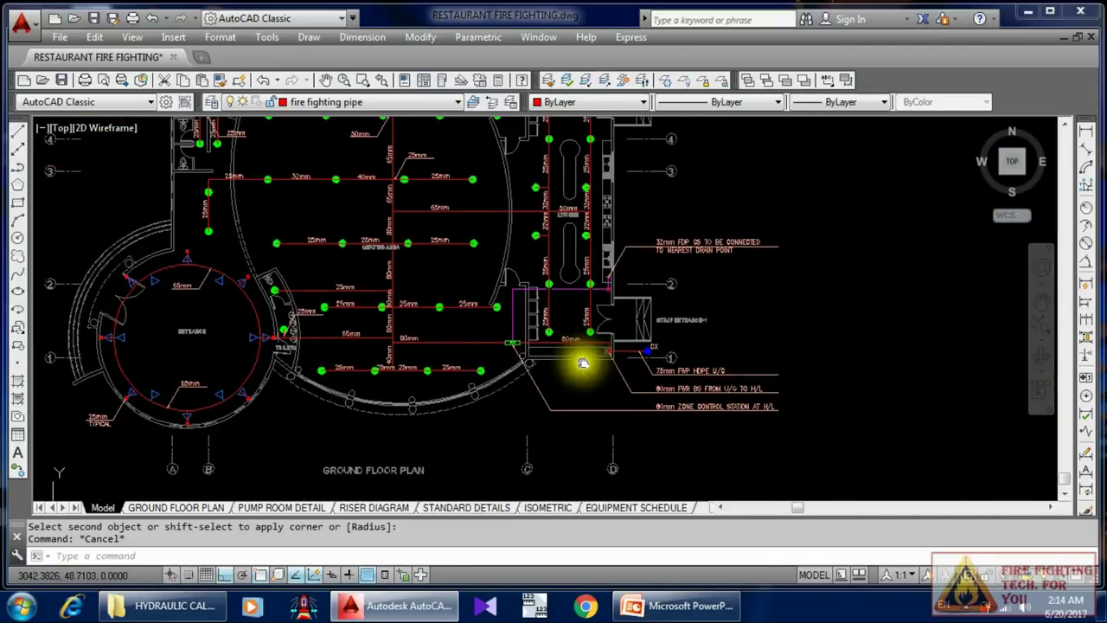
pyautogui.scroll(2, 563, 321)
pyautogui.scroll(1, 563, 321)
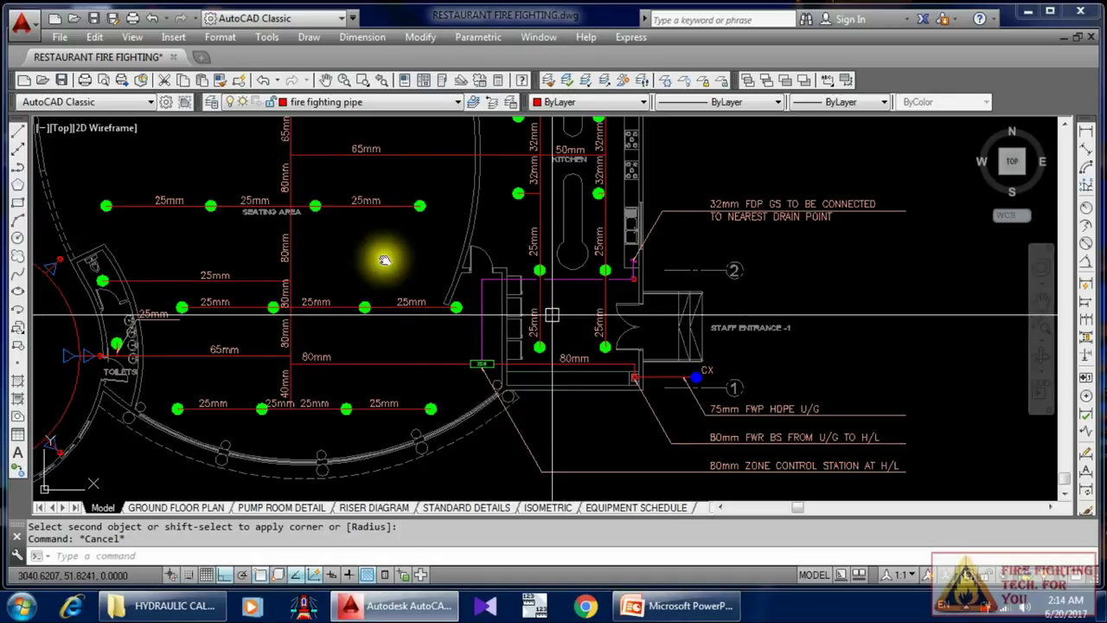
# Step: Examine the sprinkler branches across the ground floor plan and the drain pipe from the zone control station
pyautogui.scroll(-2, 354, 260)
pyautogui.scroll(-3, 462, 268)
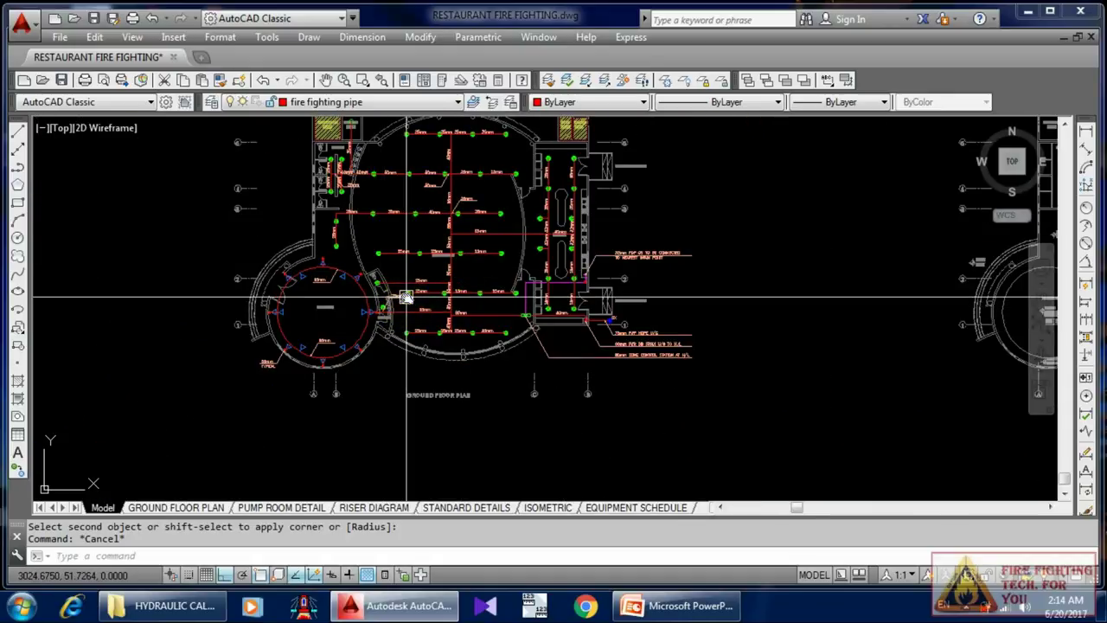
pyautogui.scroll(-3, 475, 298)
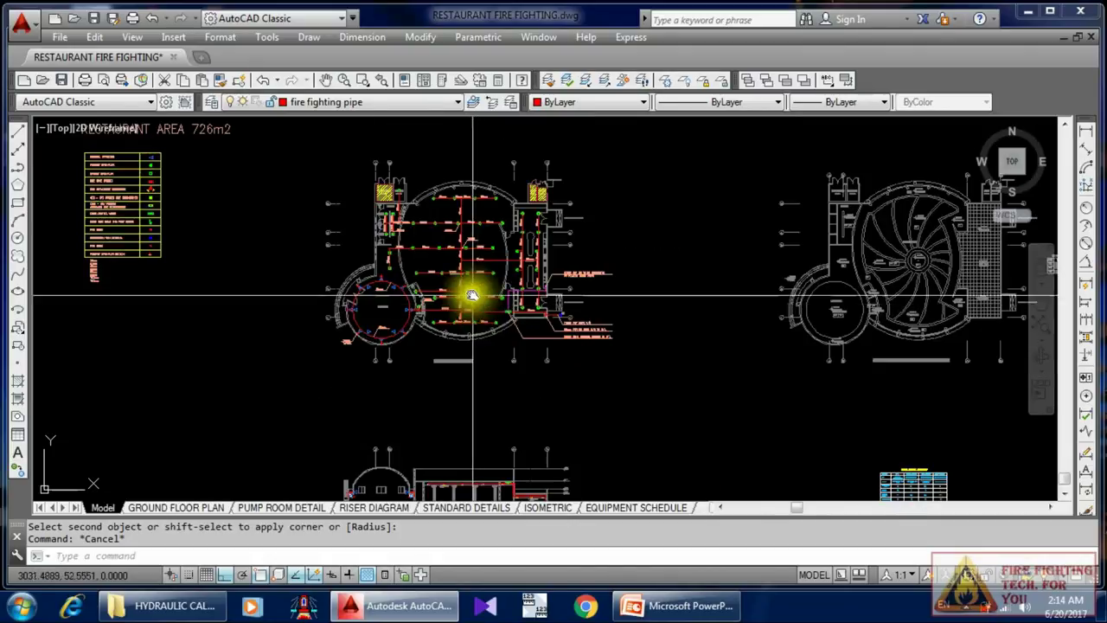
pyautogui.scroll(4, 522, 299)
pyautogui.scroll(-3, 450, 251)
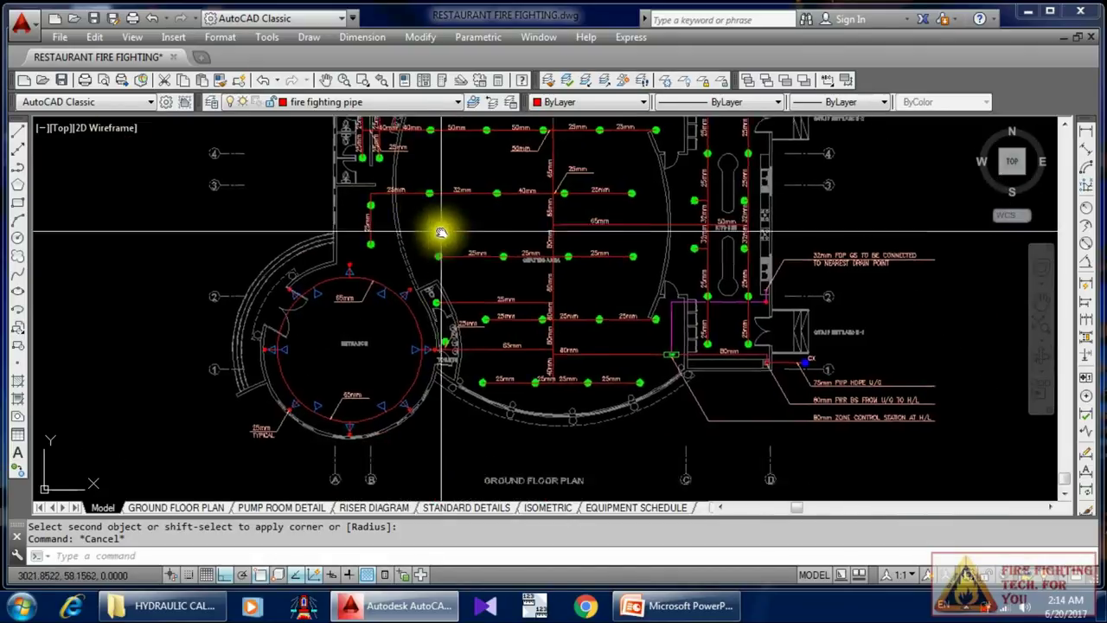
pyautogui.scroll(1, 537, 264)
pyautogui.moveTo(538, 263); pyautogui.dragTo(536, 332, button='middle')
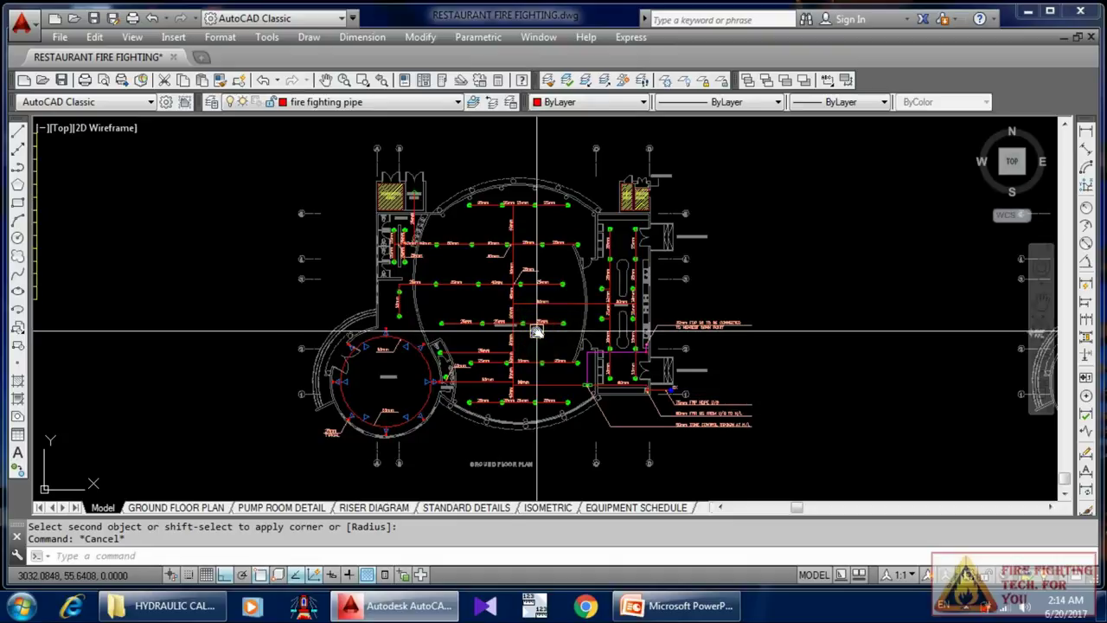
pyautogui.scroll(1, 536, 331)
pyautogui.scroll(2, 673, 321)
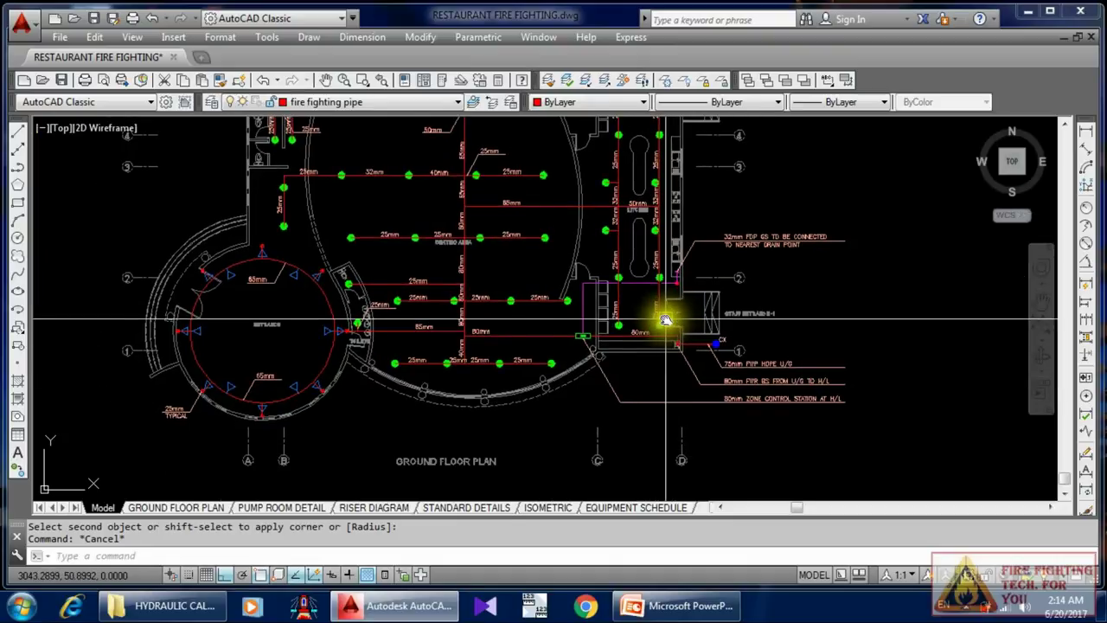
pyautogui.moveTo(665, 321); pyautogui.dragTo(675, 356, button='middle')
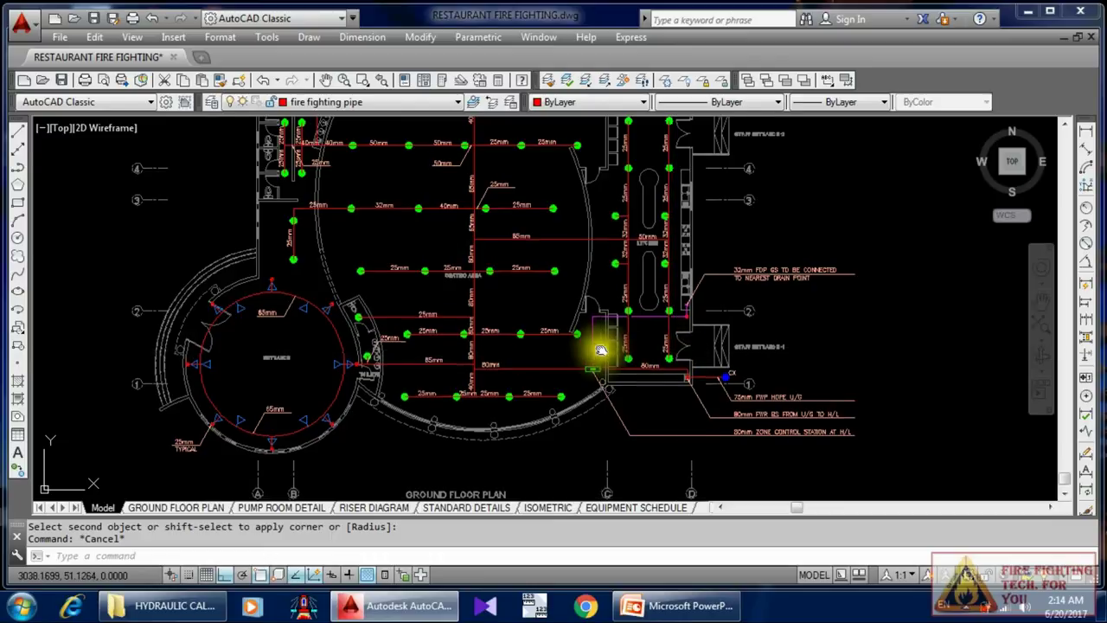
pyautogui.scroll(-3, 593, 346)
pyautogui.scroll(2, 501, 305)
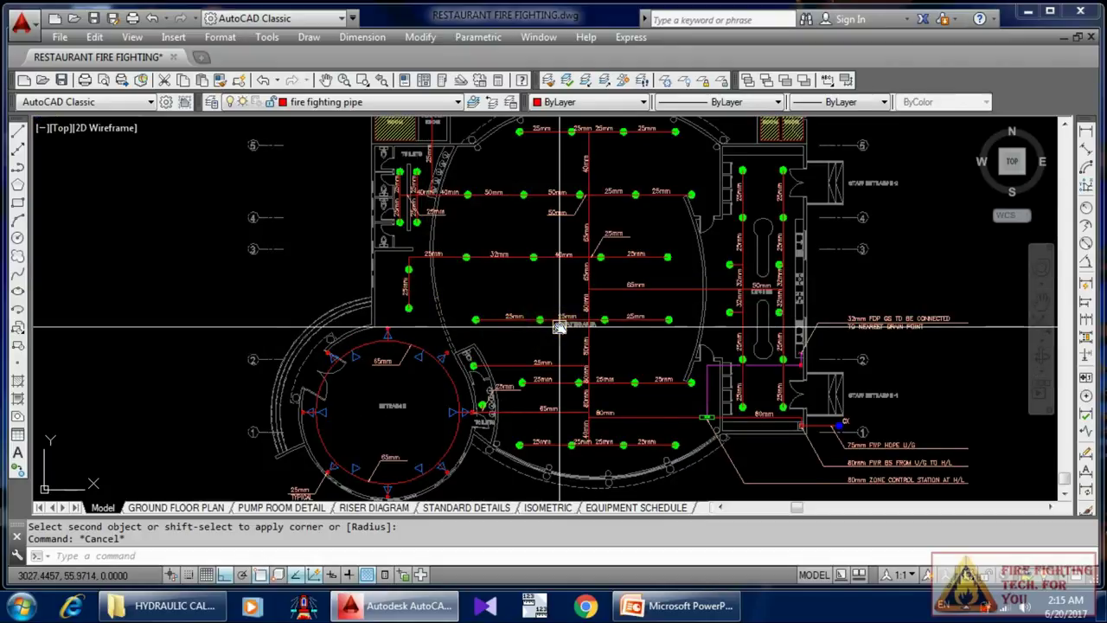
pyautogui.moveTo(526, 346); pyautogui.dragTo(547, 296, button='middle')
pyautogui.scroll(-2, 554, 305)
pyautogui.scroll(5, 638, 317)
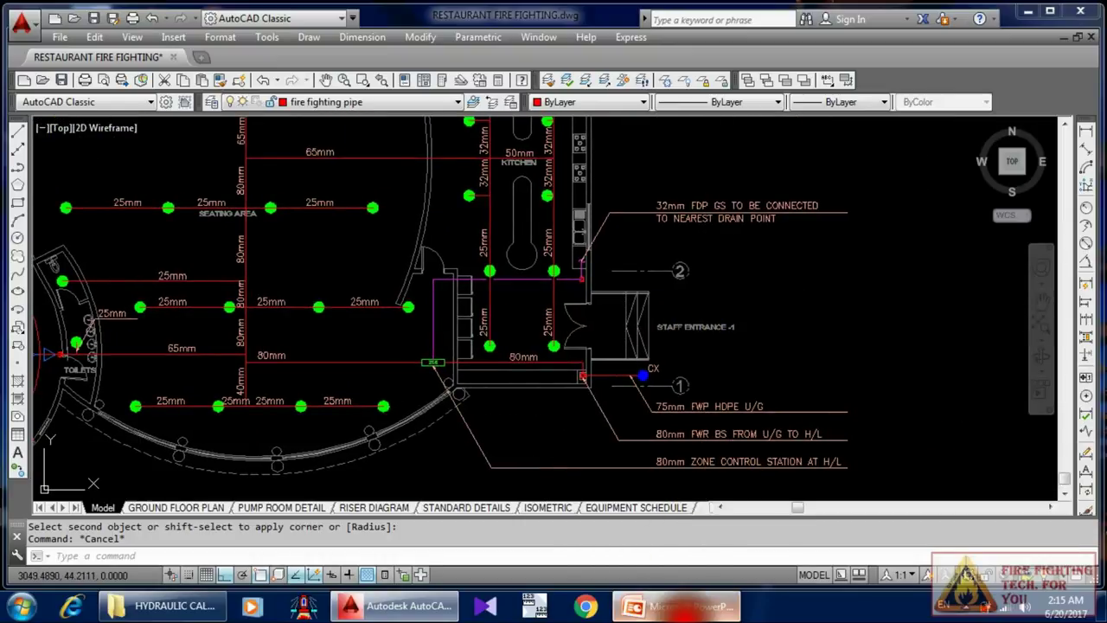
# Step: Switch to the FIRE FIGHTING presentation in PowerPoint and open its text search
pyautogui.click(684, 606)
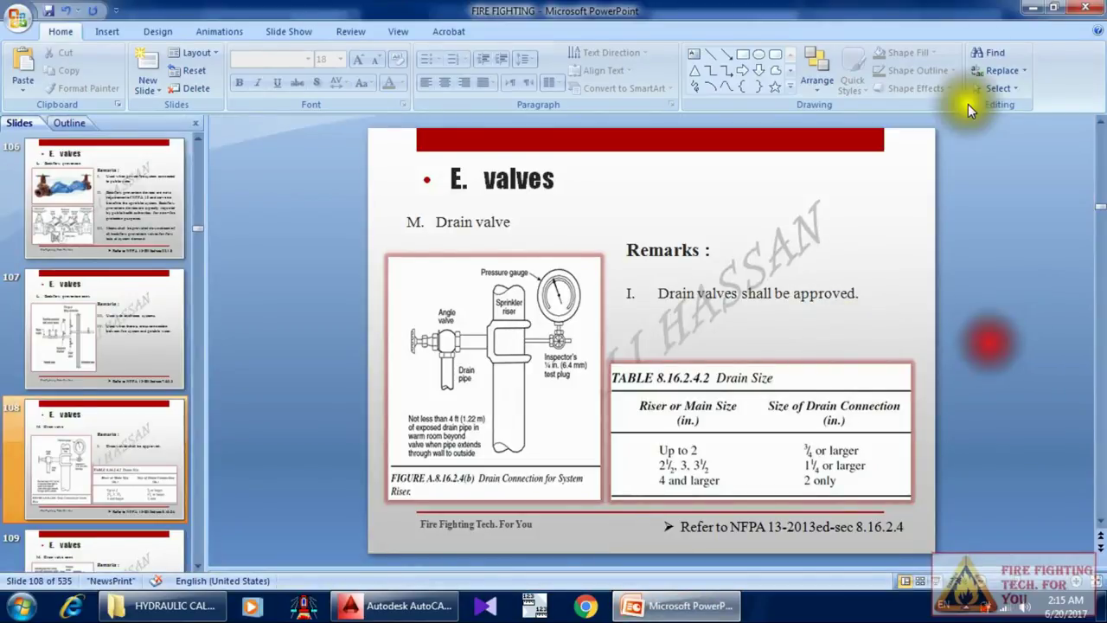
pyautogui.click(991, 50)
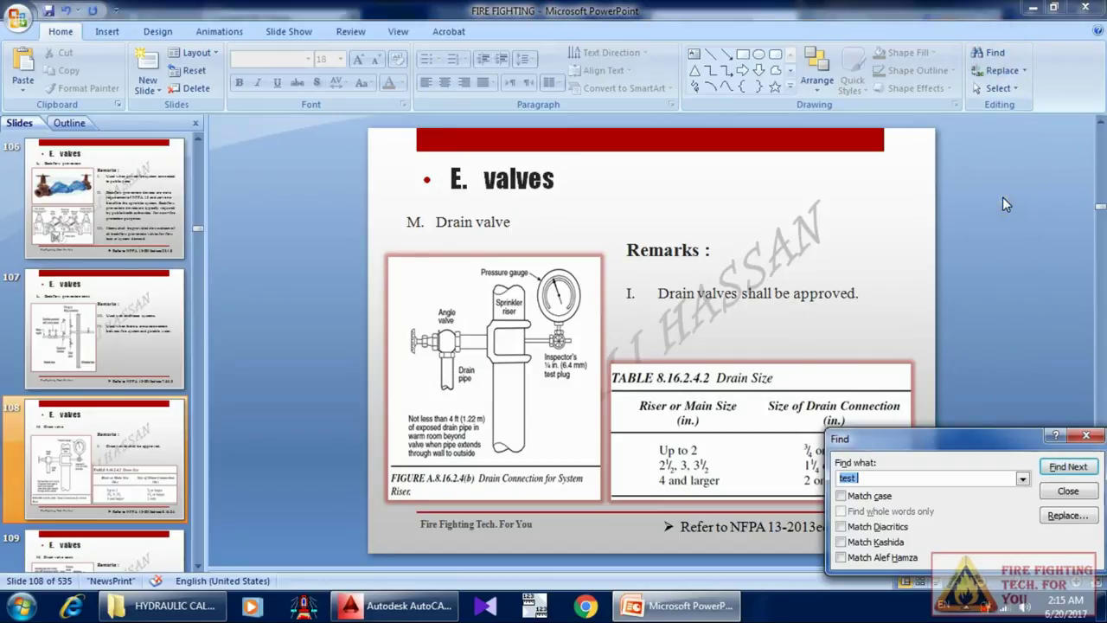
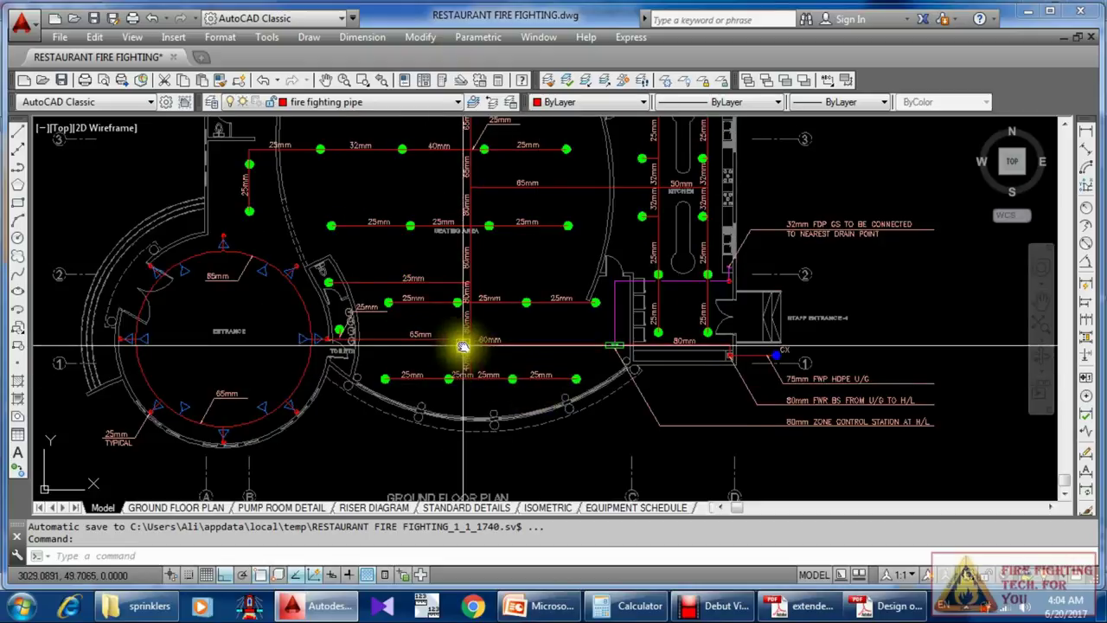
pyautogui.scroll(-3, 496, 378)
pyautogui.moveTo(496, 378)
pyautogui.mouseDown(button='middle')
pyautogui.moveTo(487, 339)
pyautogui.moveTo(501, 355)
pyautogui.mouseUp(button='middle')
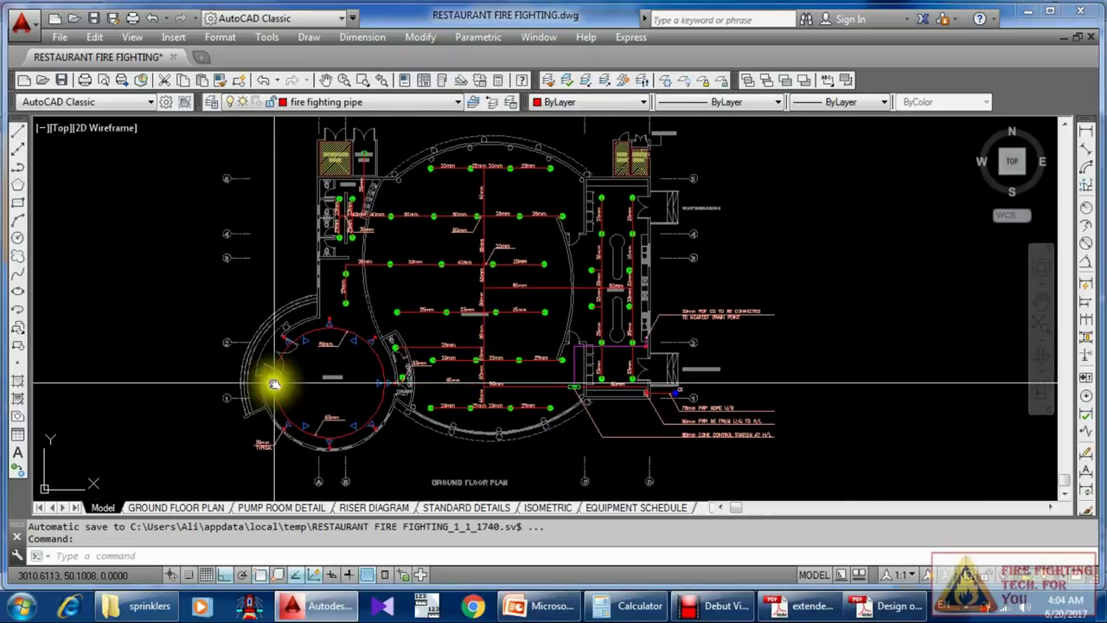
pyautogui.moveTo(271, 383); pyautogui.dragTo(366, 361, button='middle')
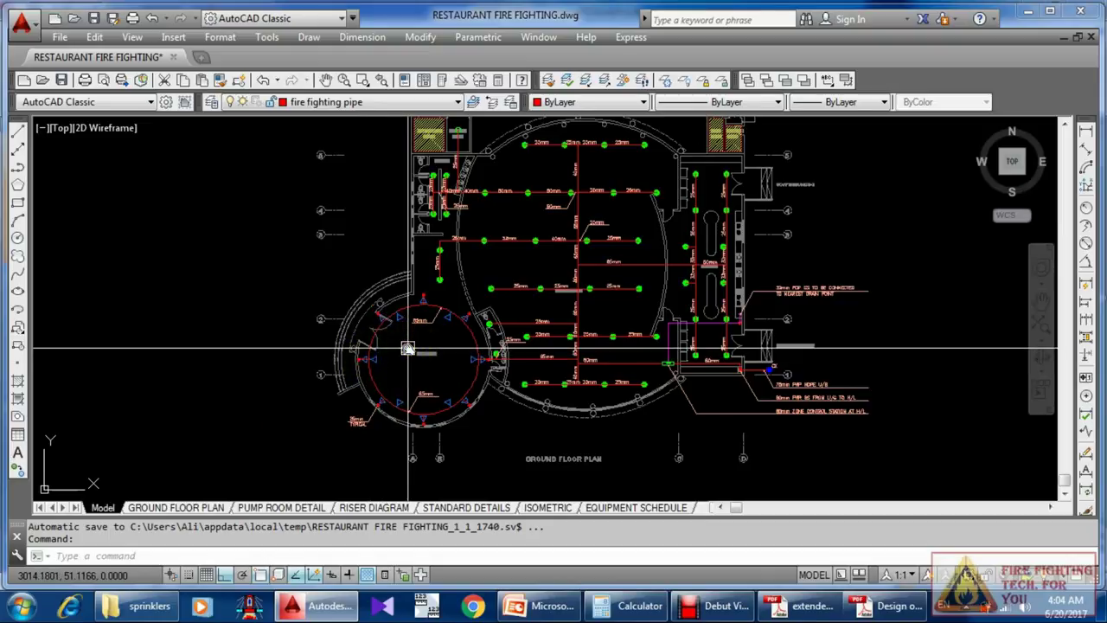
# Step: Examine the circular entrance's 65mm sprinkler loop and its connection to the seating area and kitchen piping on the ground floor plan
pyautogui.scroll(3, 407, 348)
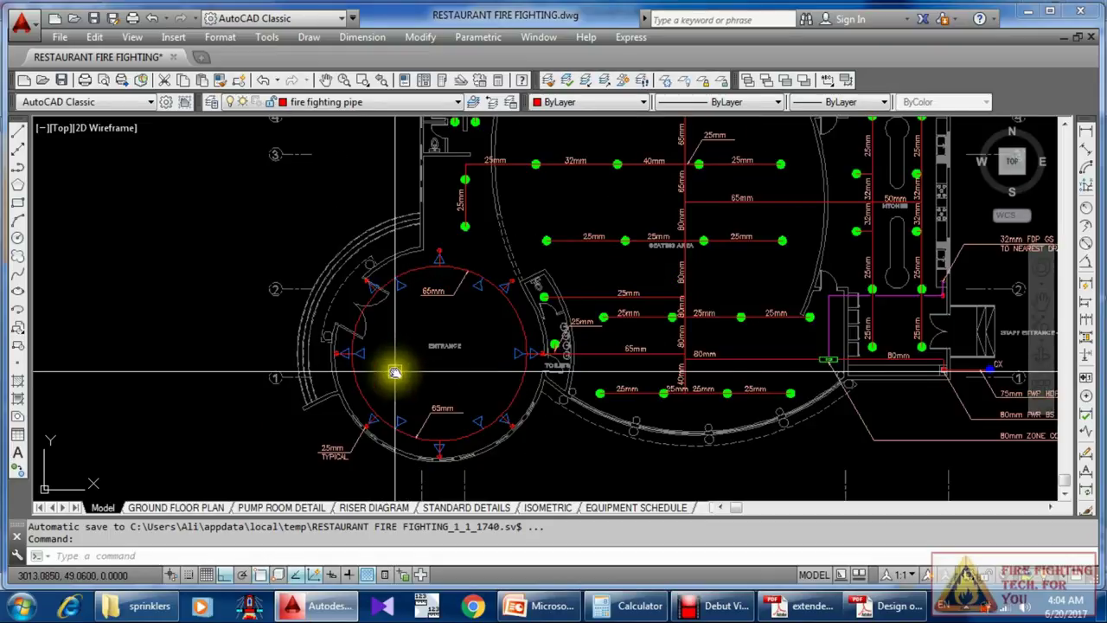
pyautogui.moveTo(396, 371); pyautogui.dragTo(433, 333, button='middle')
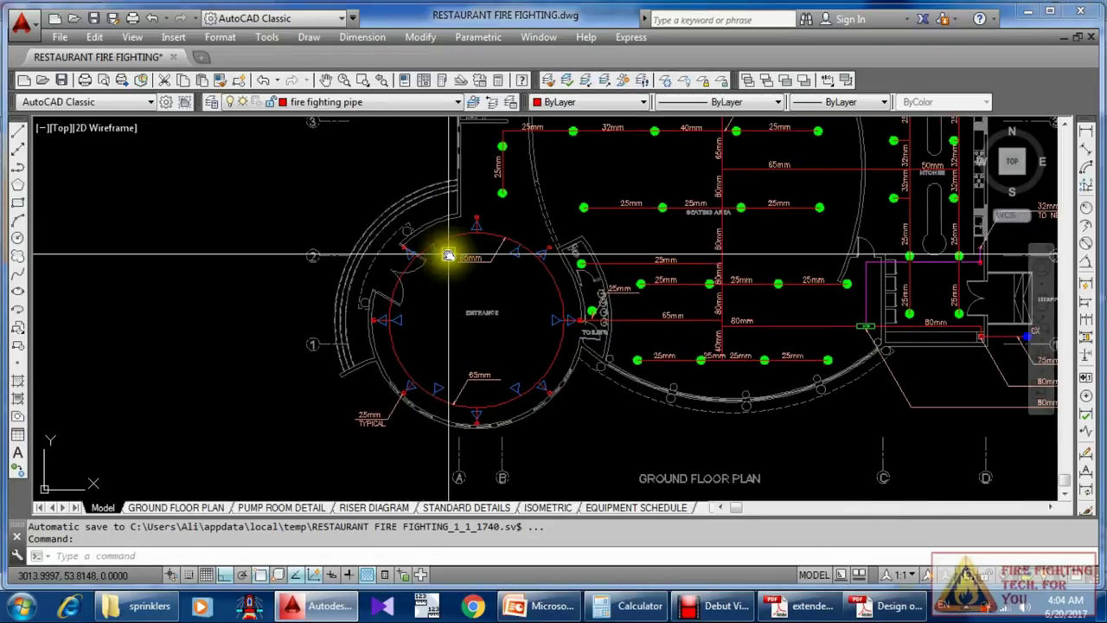
pyautogui.scroll(2, 445, 250)
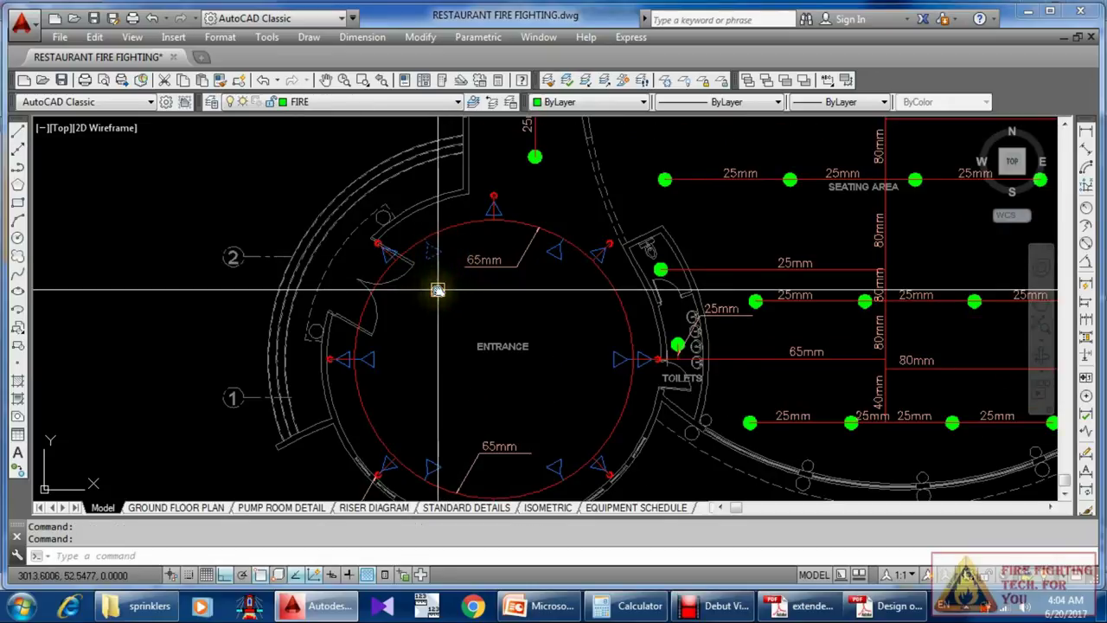
pyautogui.scroll(-4, 438, 291)
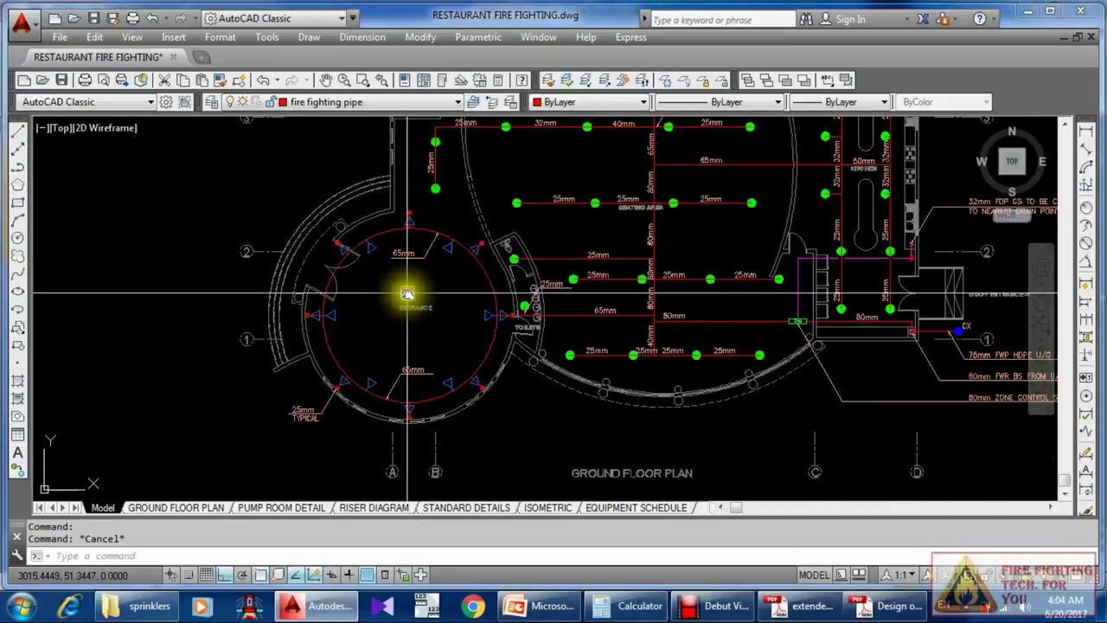
pyautogui.scroll(2, 407, 342)
pyautogui.scroll(-2, 407, 342)
pyautogui.scroll(2, 432, 314)
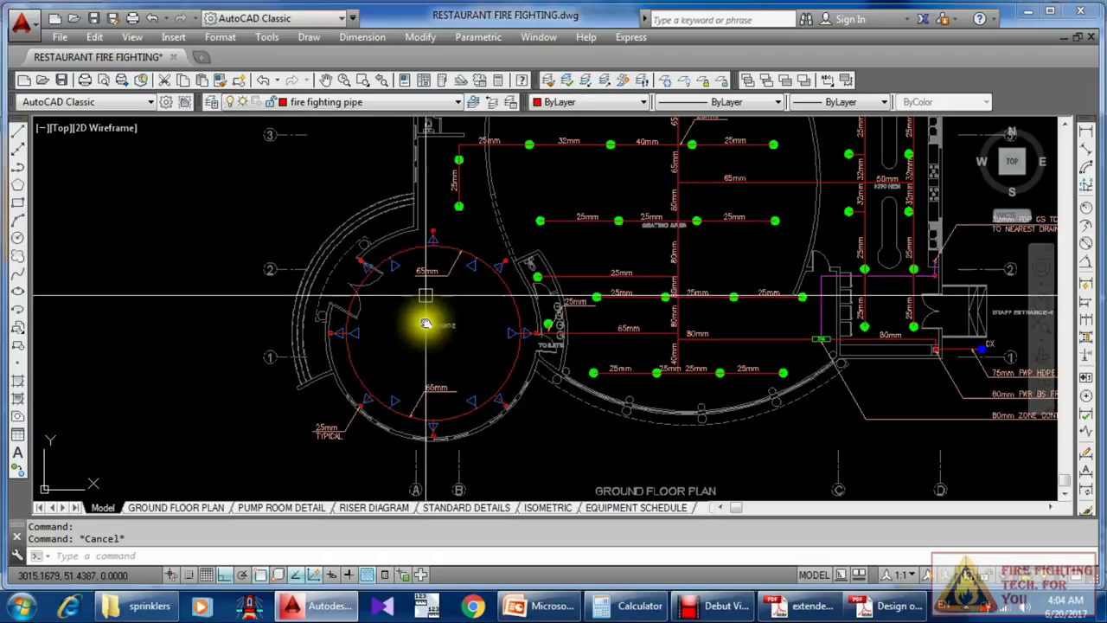
pyautogui.scroll(2, 425, 321)
pyautogui.scroll(-3, 432, 316)
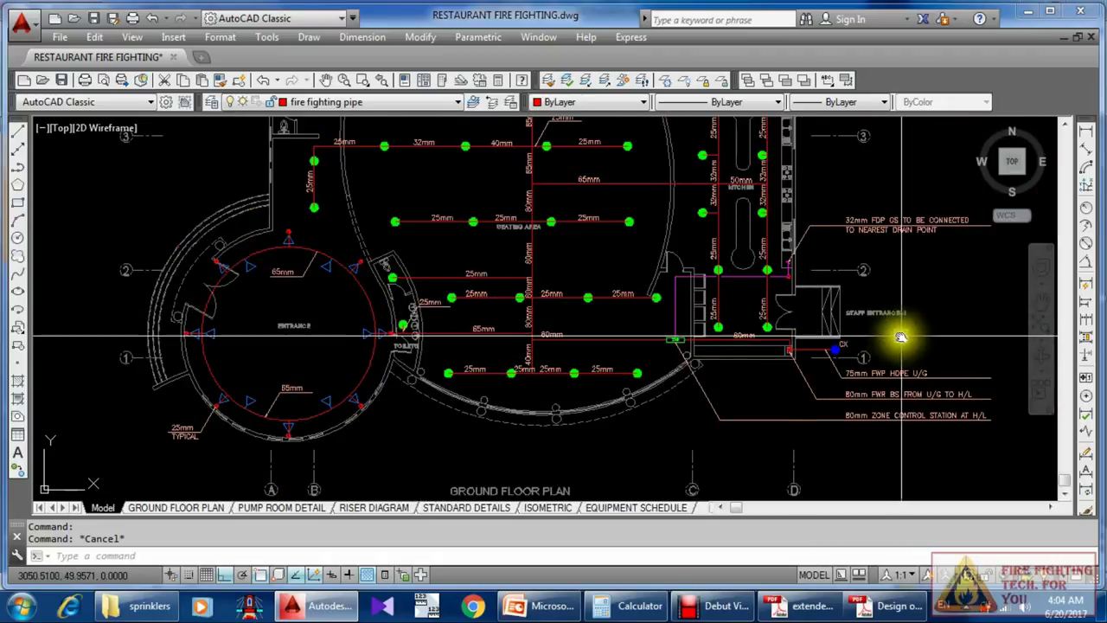
pyautogui.scroll(1, 875, 340)
pyautogui.scroll(-3, 865, 351)
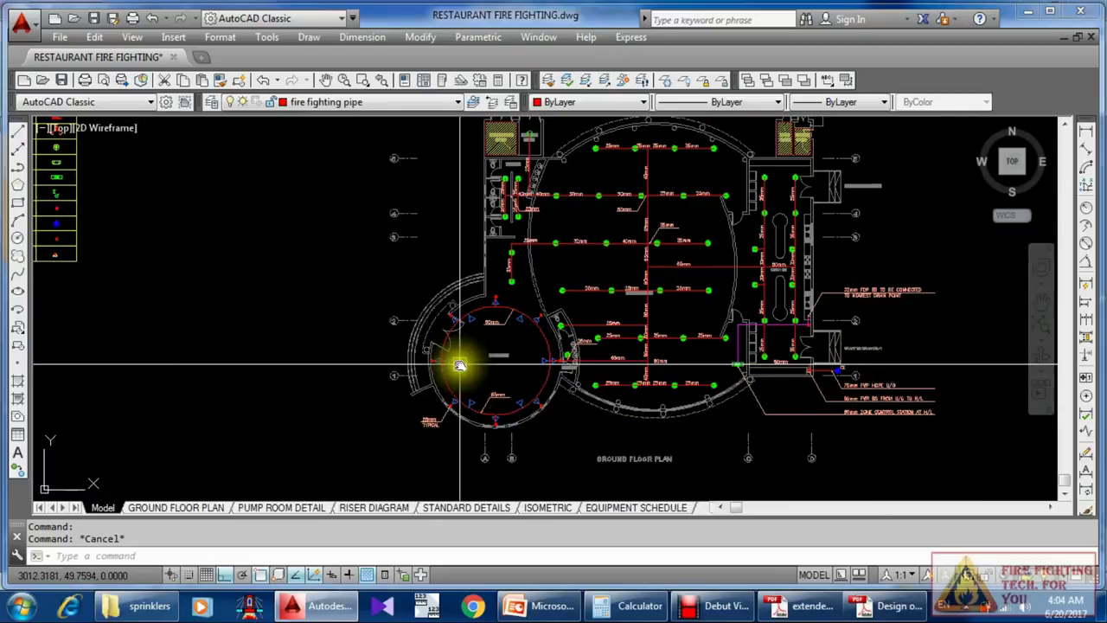
pyautogui.scroll(-2, 477, 395)
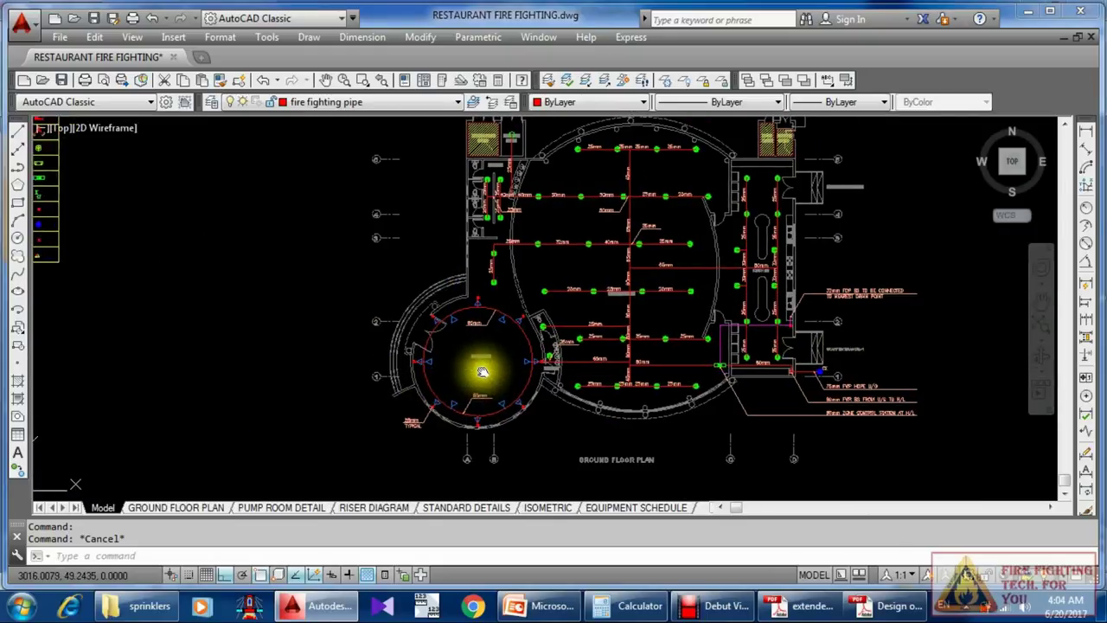
pyautogui.scroll(2, 562, 354)
pyautogui.scroll(3, 667, 225)
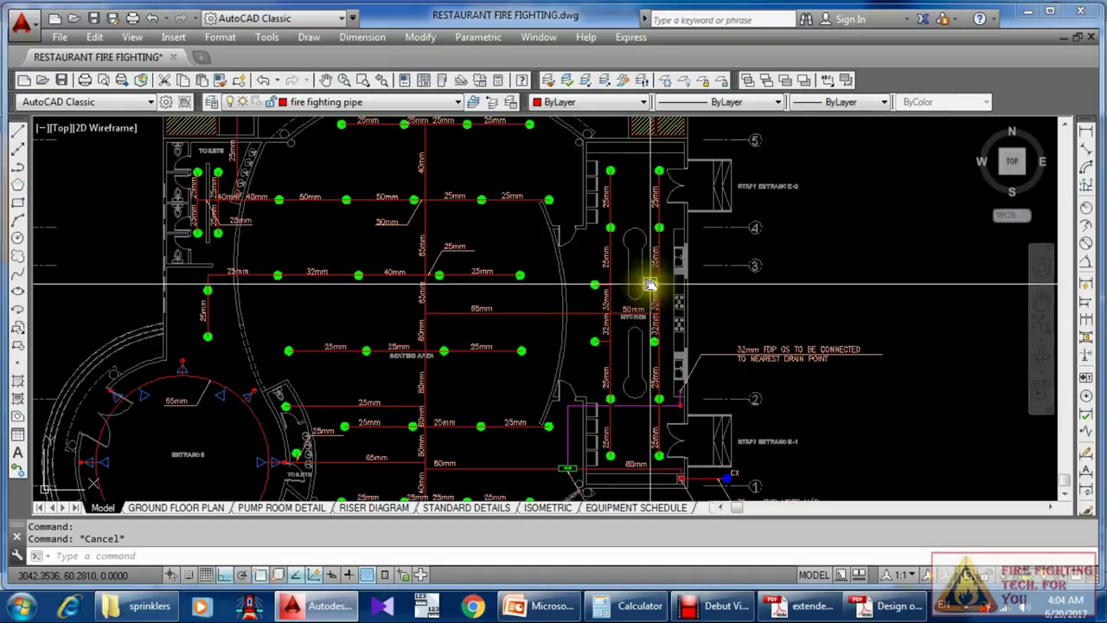
pyautogui.scroll(-5, 615, 339)
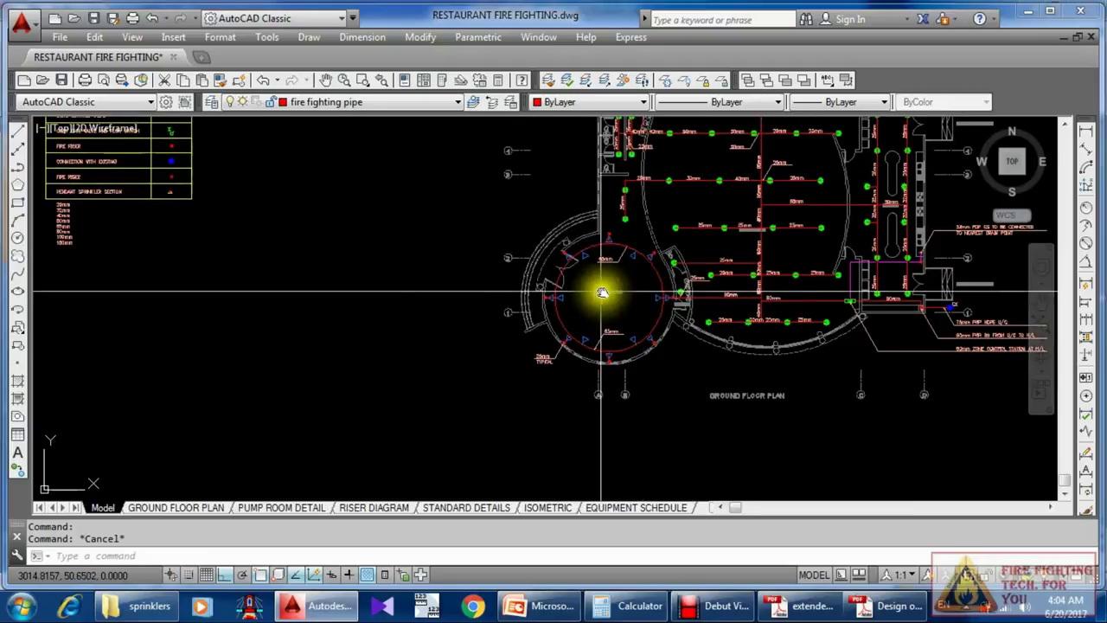
# Step: Examine the sidewall sprinklers around the entrance loop, including those beside the entrance doors
pyautogui.scroll(4, 602, 292)
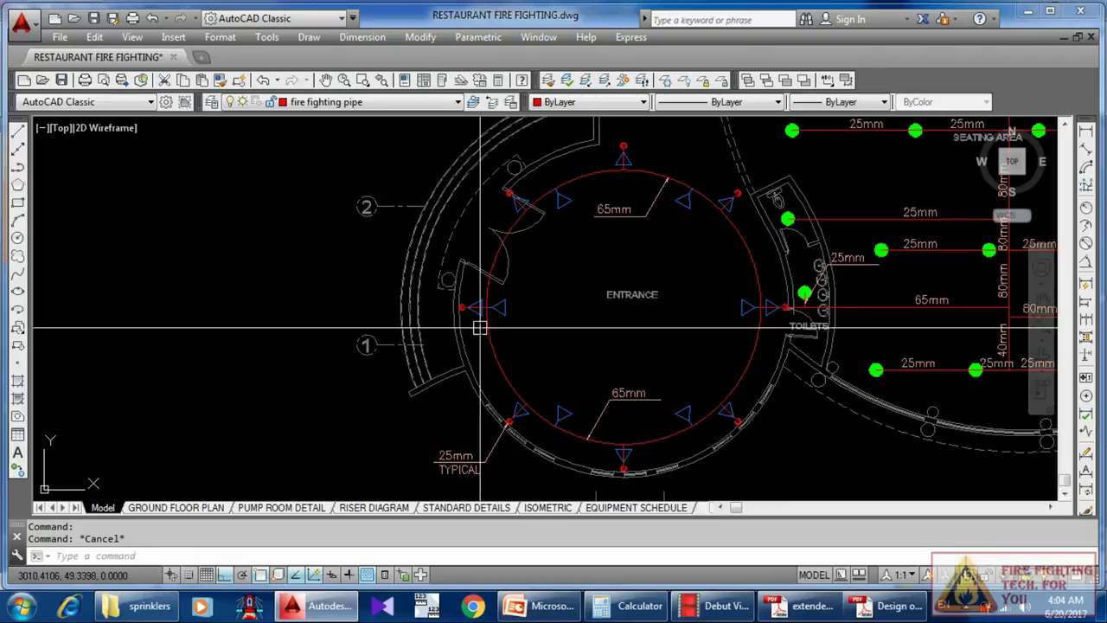
pyautogui.scroll(-3, 480, 328)
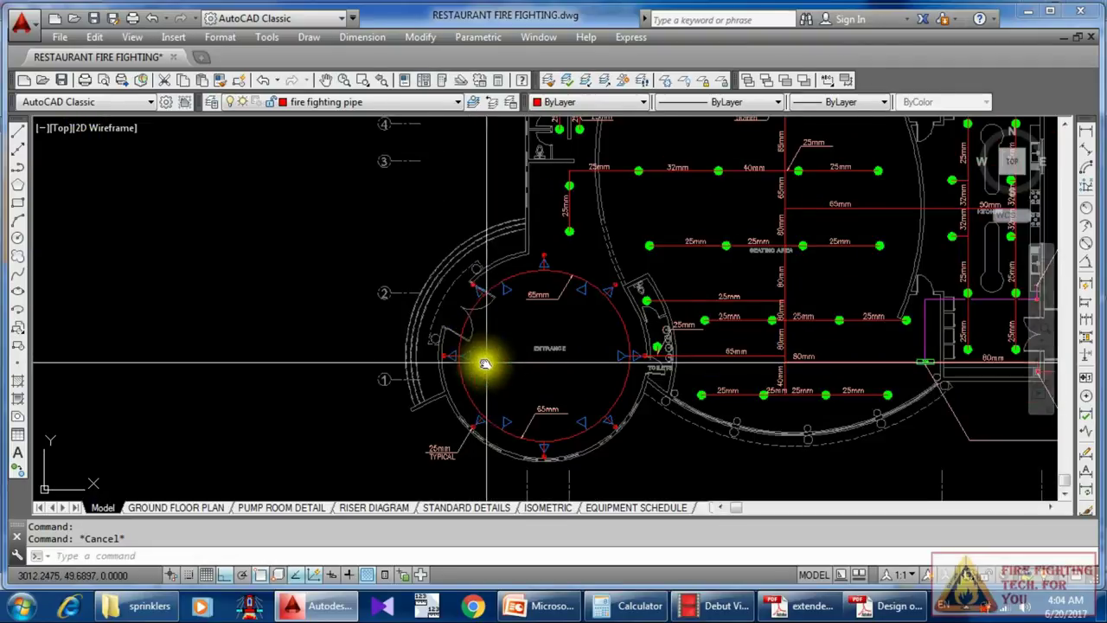
pyautogui.moveTo(485, 364); pyautogui.dragTo(542, 275, button='middle')
pyautogui.scroll(5, 531, 354)
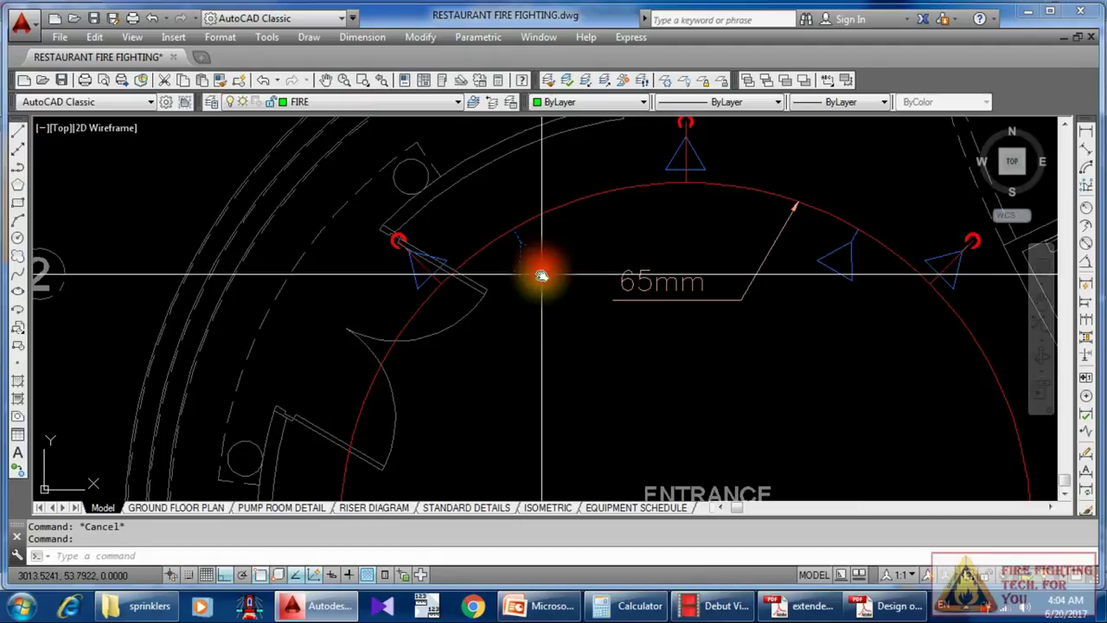
pyautogui.press('Escape')
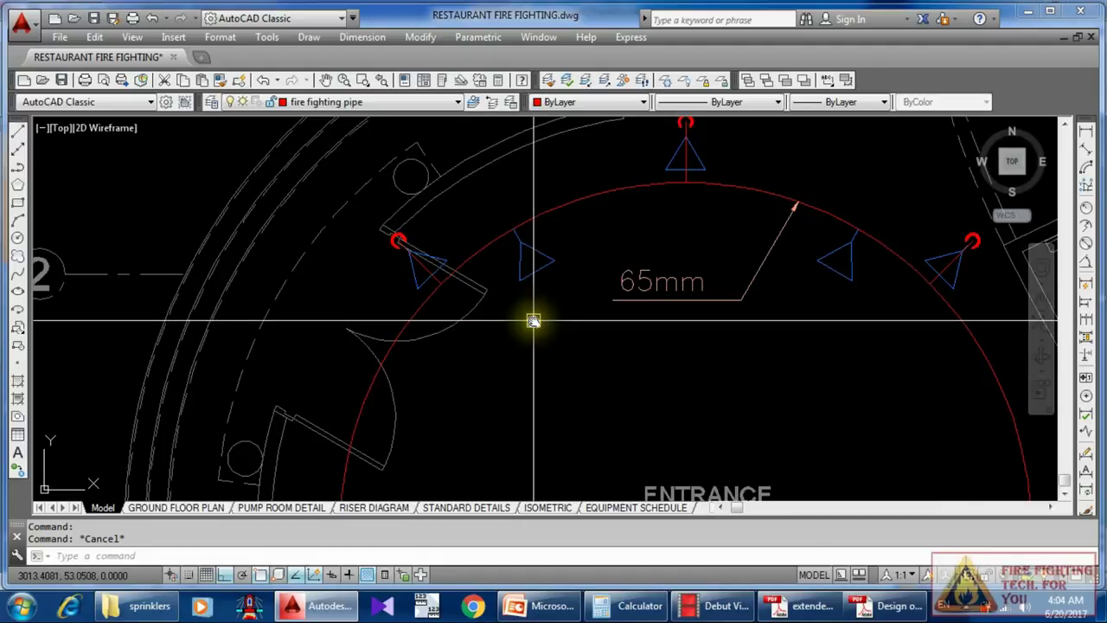
pyautogui.scroll(-6, 588, 359)
pyautogui.scroll(4, 579, 346)
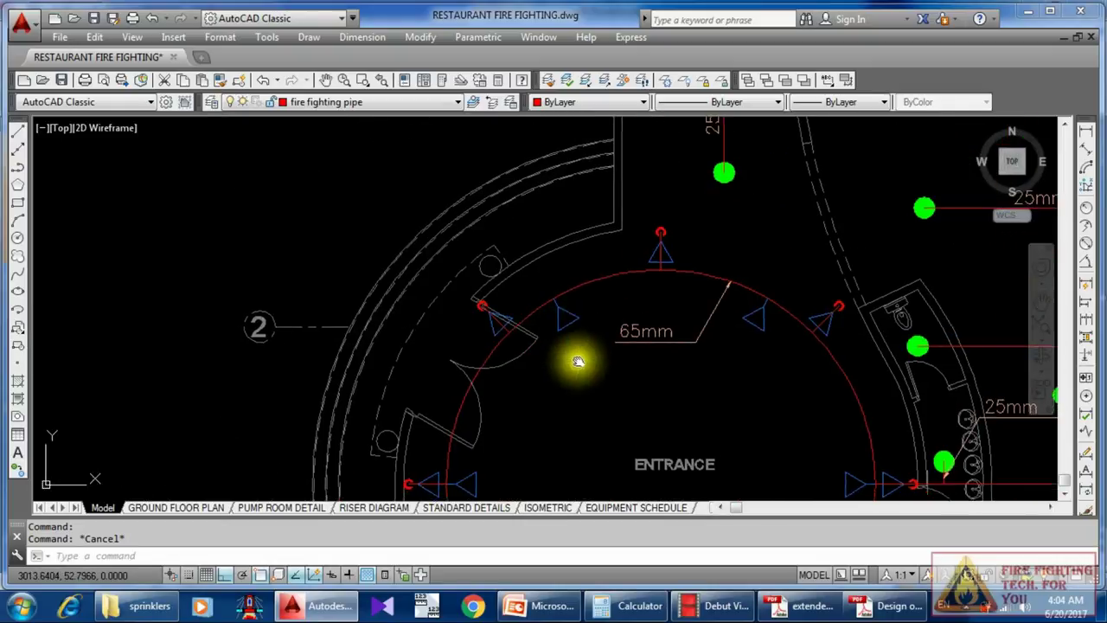
pyautogui.moveTo(575, 317)
pyautogui.mouseDown(button='middle')
pyautogui.moveTo(571, 277)
pyautogui.moveTo(601, 277)
pyautogui.moveTo(600, 251)
pyautogui.moveTo(650, 448)
pyautogui.mouseUp(button='middle')
pyautogui.scroll(2, 571, 277)
pyautogui.scroll(-3, 571, 267)
pyautogui.scroll(-3, 583, 346)
pyautogui.scroll(-4, 546, 235)
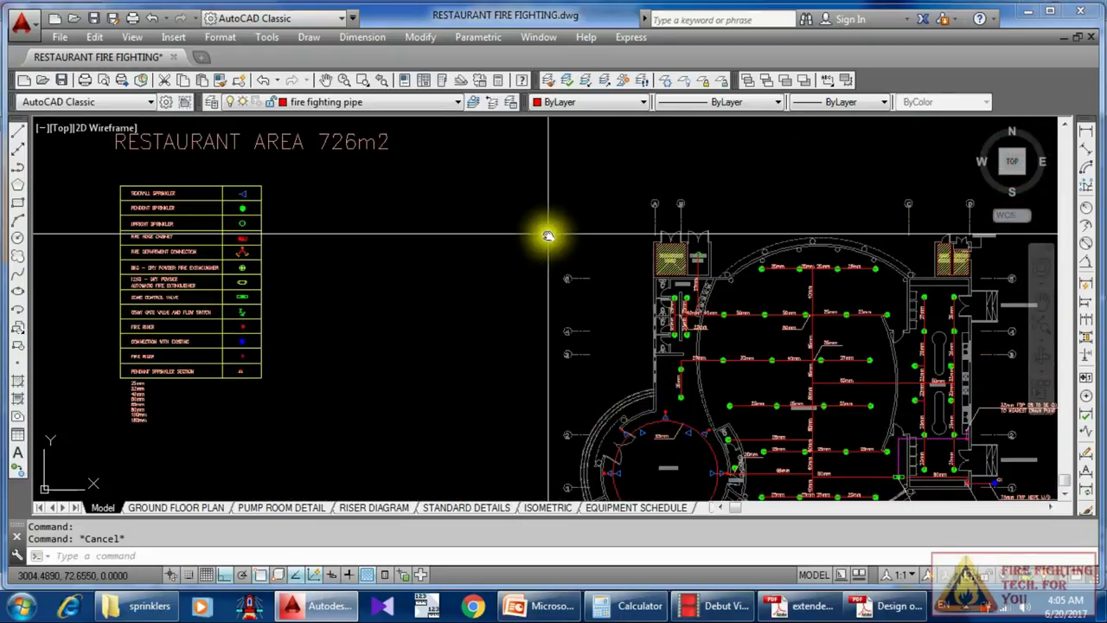
# Step: Draw a rectangle about 19 by 13 units in the empty space between the restaurant area title and the ground floor plan
pyautogui.moveTo(546, 239); pyautogui.dragTo(535, 285, button='middle')
pyautogui.scroll(2, 535, 285)
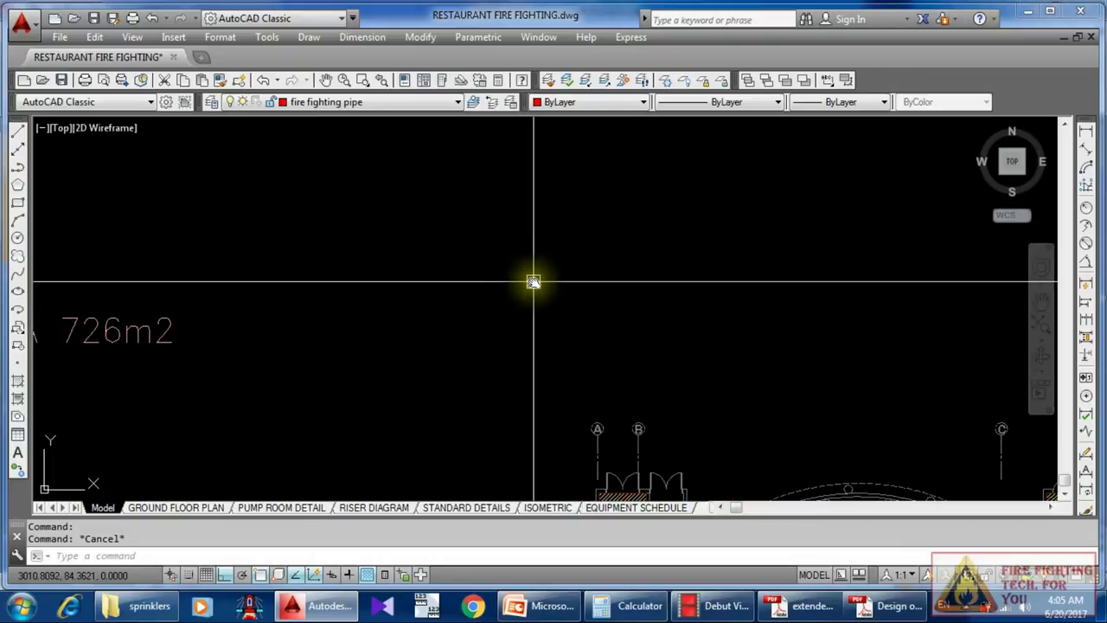
pyautogui.write('C')
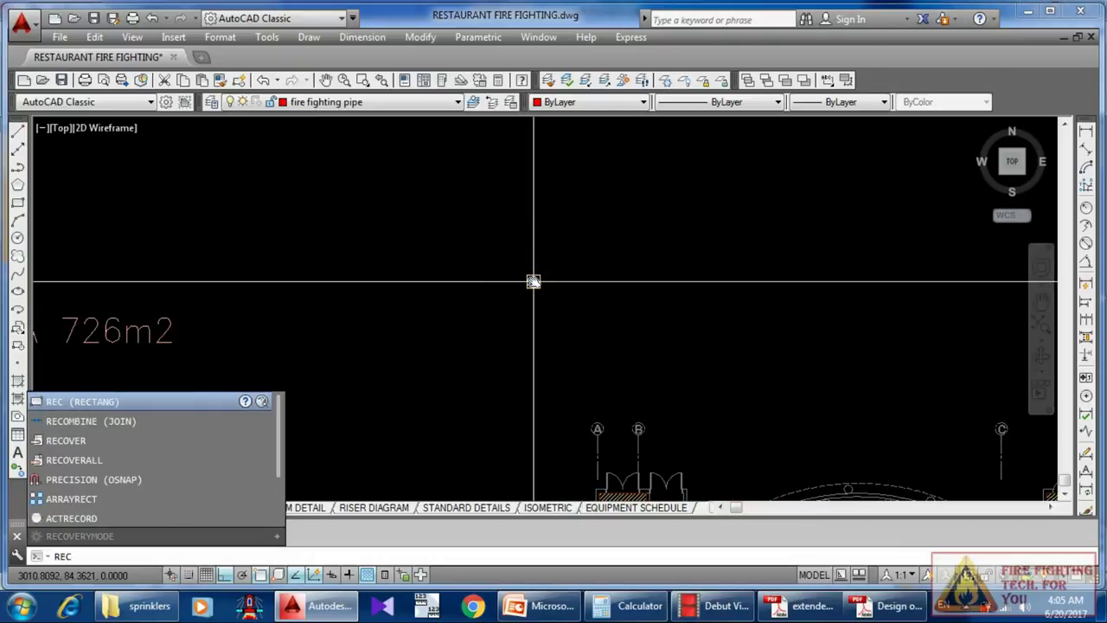
pyautogui.press('Return')
pyautogui.click(432, 196)
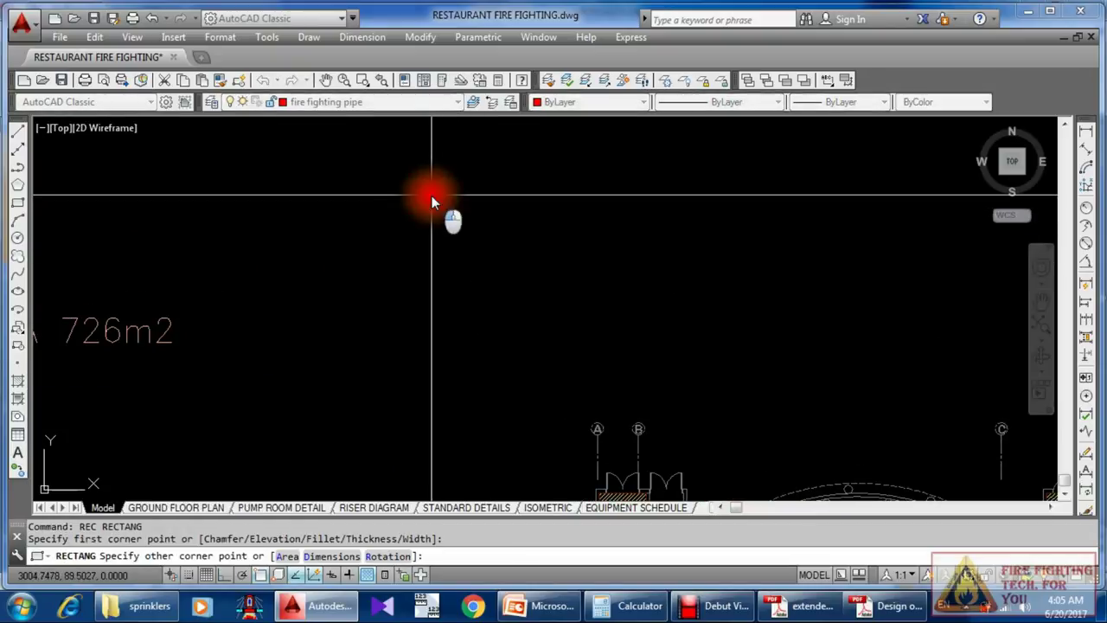
pyautogui.click(752, 412)
pyautogui.scroll(-1, 585, 292)
pyautogui.scroll(1, 586, 292)
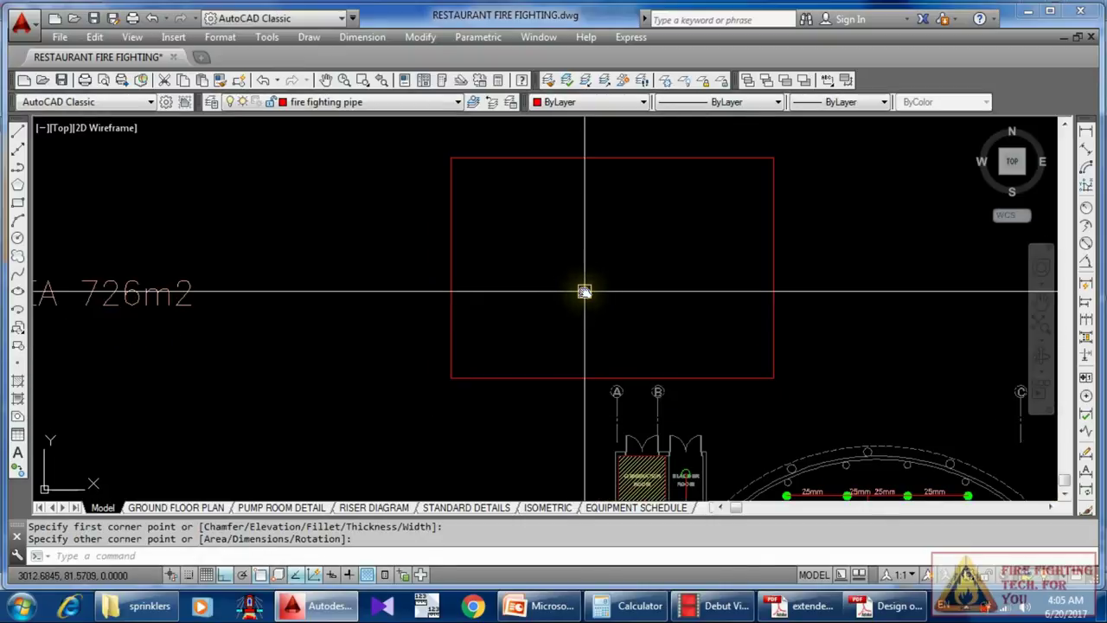
# Step: Draw a vertical line from the midpoint of the rectangle's upper edge to its lower edge, dividing it in half
pyautogui.write('L')
pyautogui.press('Return')
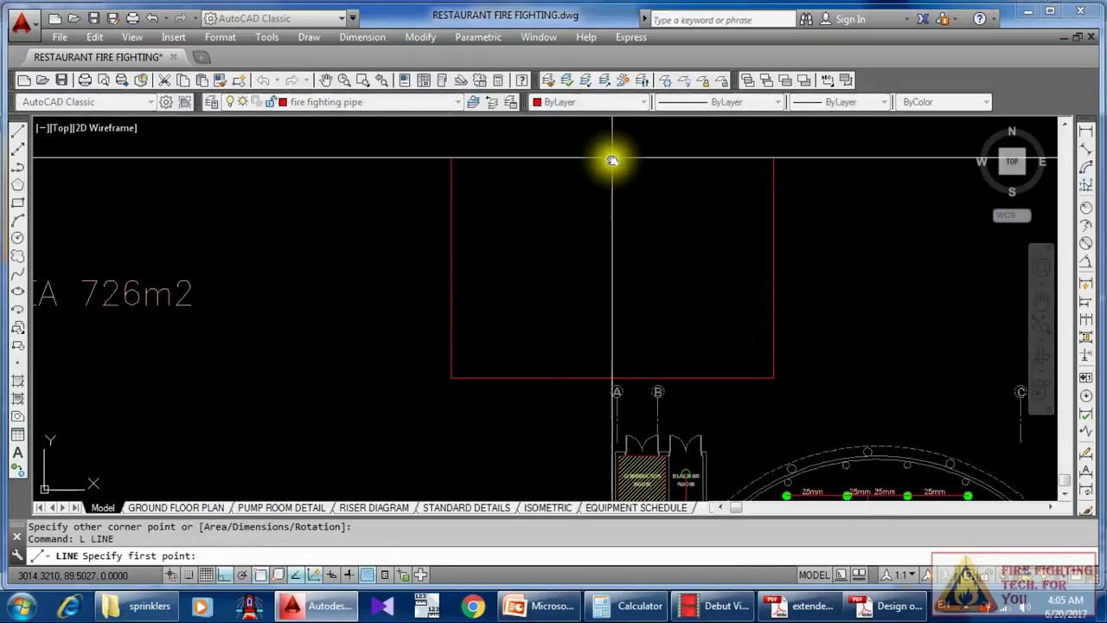
pyautogui.click(612, 158)
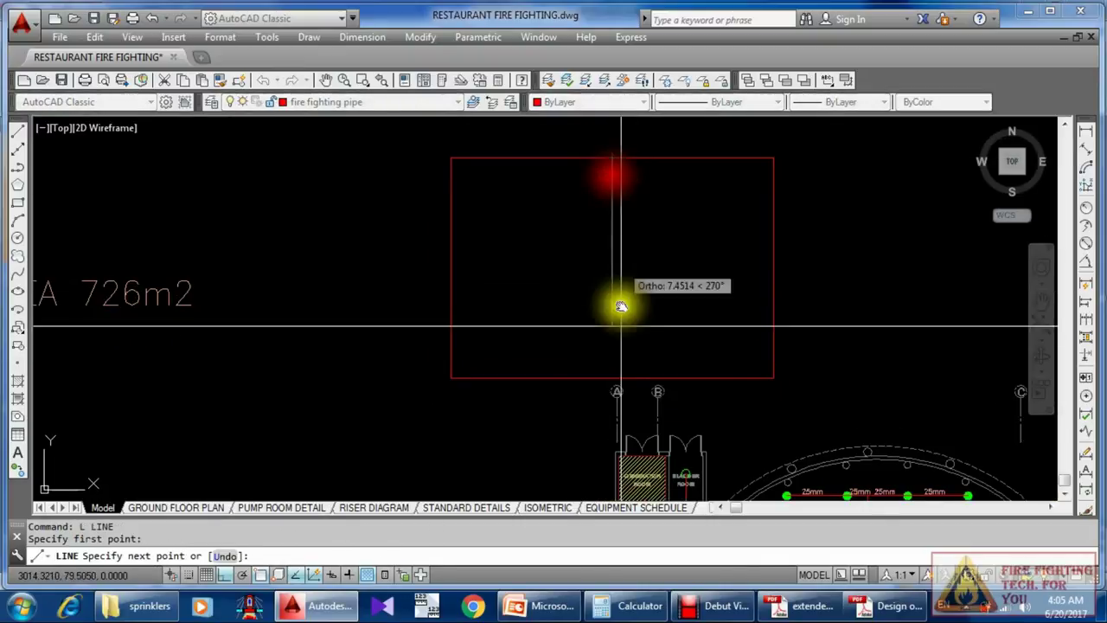
pyautogui.click(614, 379)
pyautogui.press('Escape')
# Step: Copy the SIDEWALL SPRINKLER text from the legend into the upper left corner of the divided rectangle
pyautogui.scroll(-3, 514, 262)
pyautogui.scroll(3, 384, 314)
pyautogui.scroll(2, 263, 308)
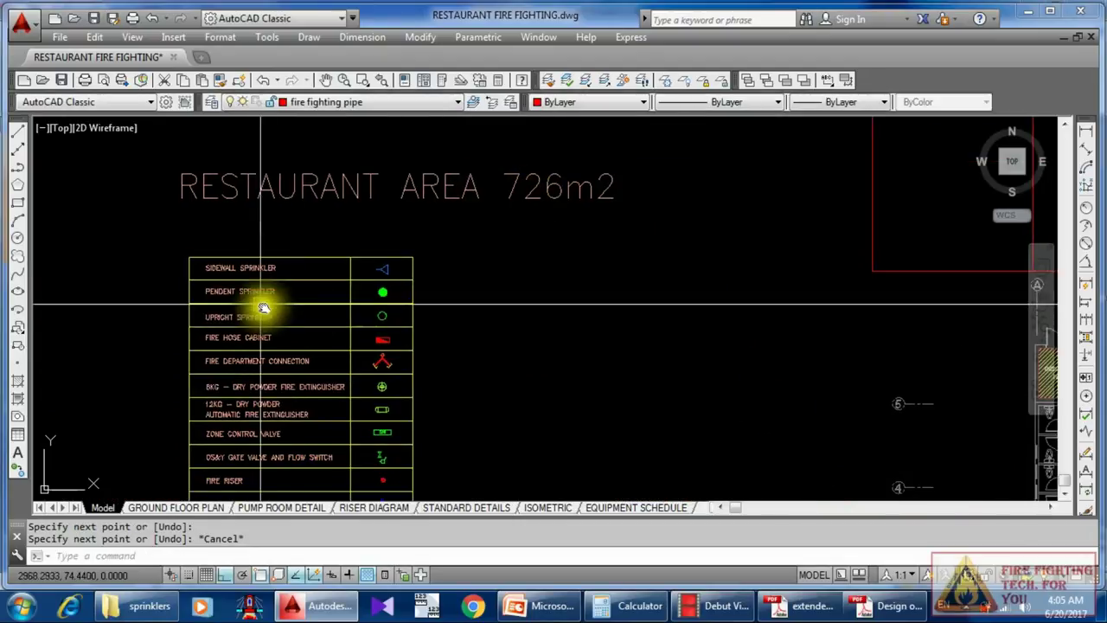
pyautogui.scroll(2, 263, 308)
pyautogui.click(289, 221)
pyautogui.write('C')
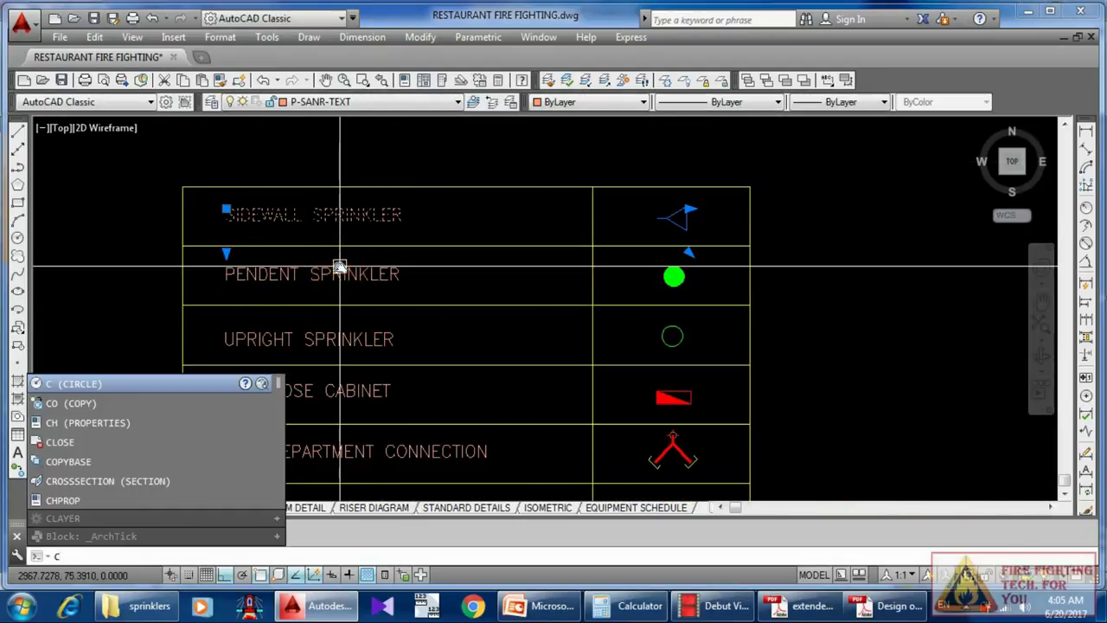
pyautogui.write('O')
pyautogui.press('Return')
pyautogui.click(298, 252)
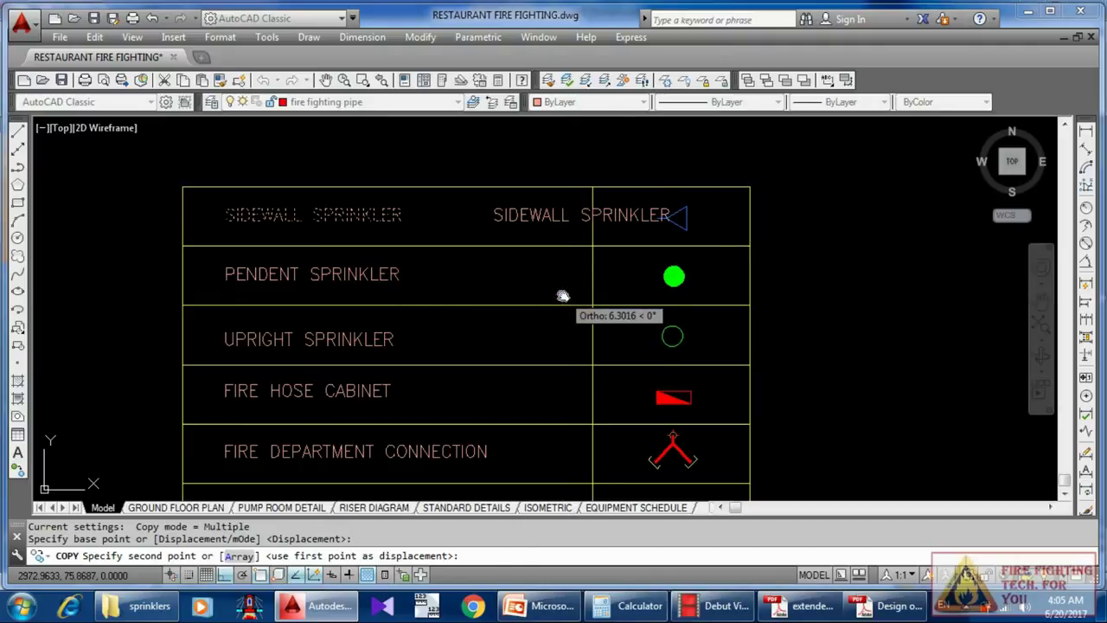
pyautogui.moveTo(562, 296); pyautogui.dragTo(321, 329, button='middle')
pyautogui.scroll(-2, 631, 304)
pyautogui.scroll(-1, 527, 312)
pyautogui.scroll(3, 562, 249)
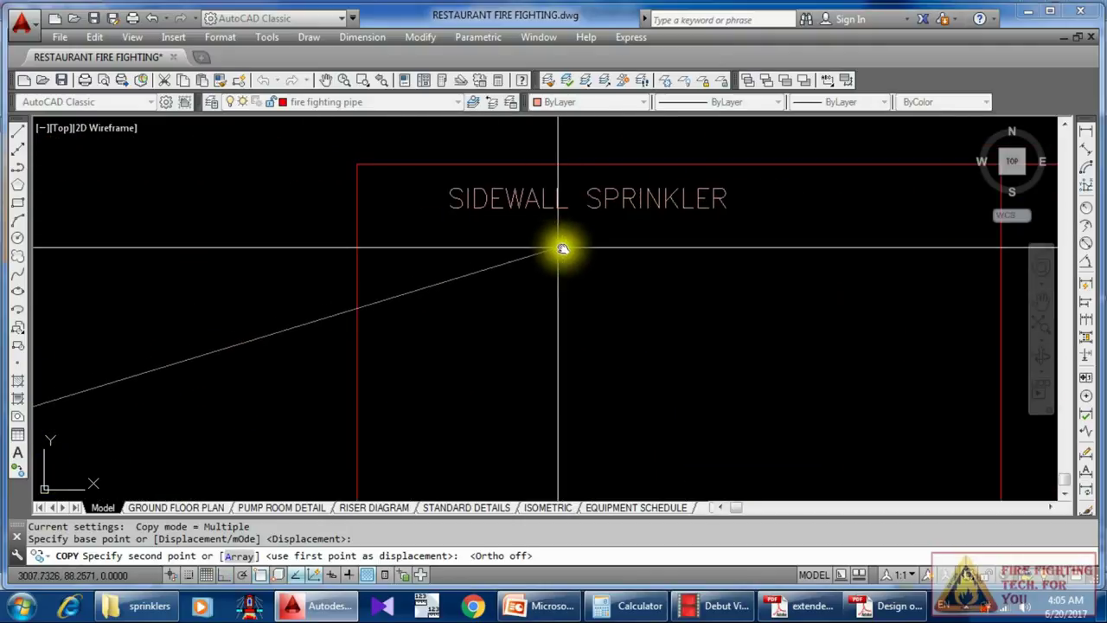
pyautogui.scroll(2, 563, 249)
pyautogui.click(507, 311)
pyautogui.press('Escape')
pyautogui.scroll(-4, 507, 312)
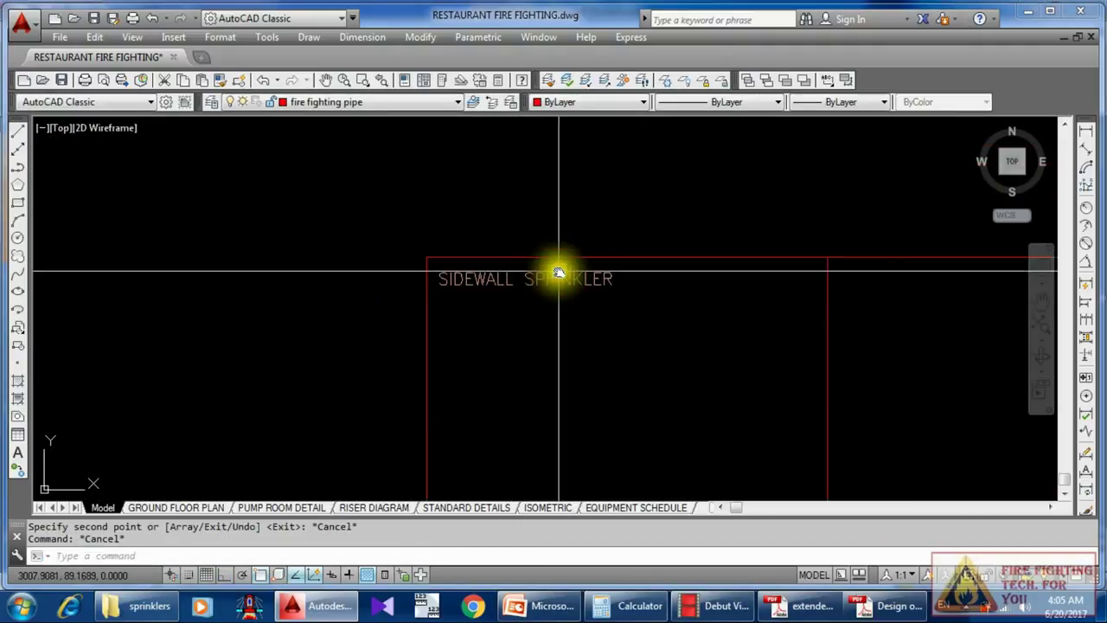
# Step: Copy the rectangle's SIDEWALL SPRINKLER text to just above the upper edge of the left half
pyautogui.click(559, 275)
pyautogui.write('CO')
pyautogui.press('Return')
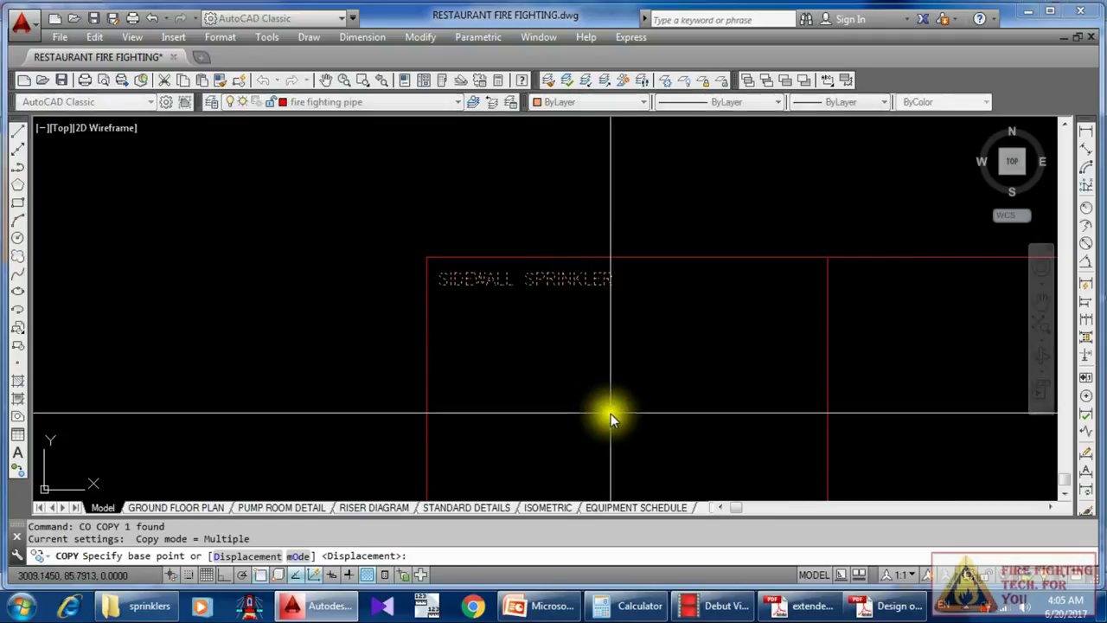
pyautogui.click(611, 414)
pyautogui.click(698, 377)
pyautogui.press('Escape')
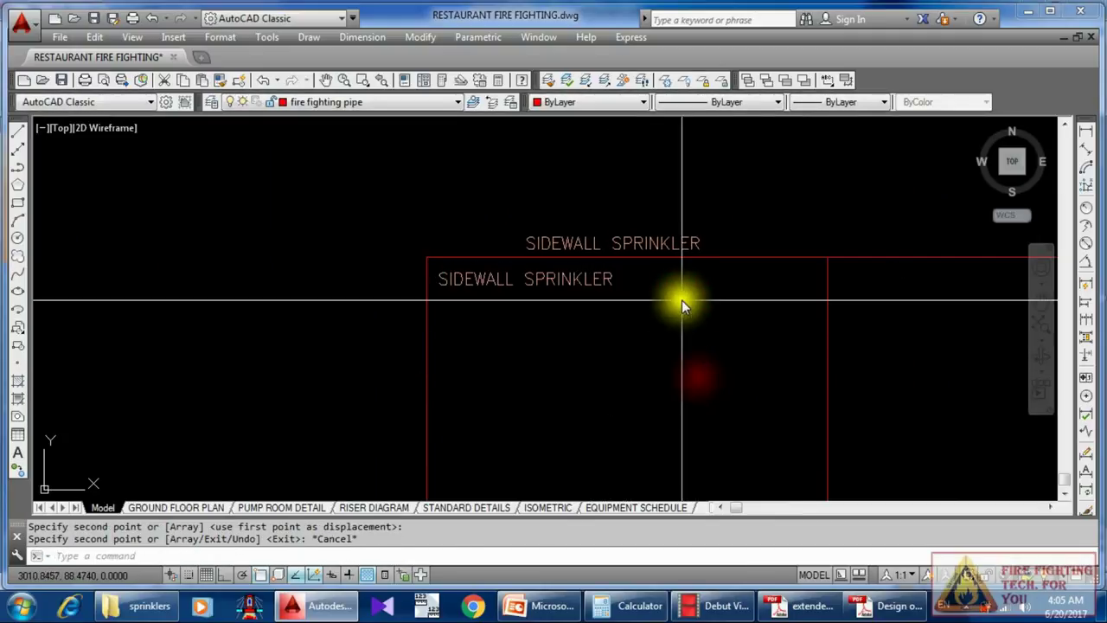
# Step: Change the text copy above the rectangle to LIGHT HAZARD
pyautogui.doubleClick(648, 246)
pyautogui.click(706, 244)
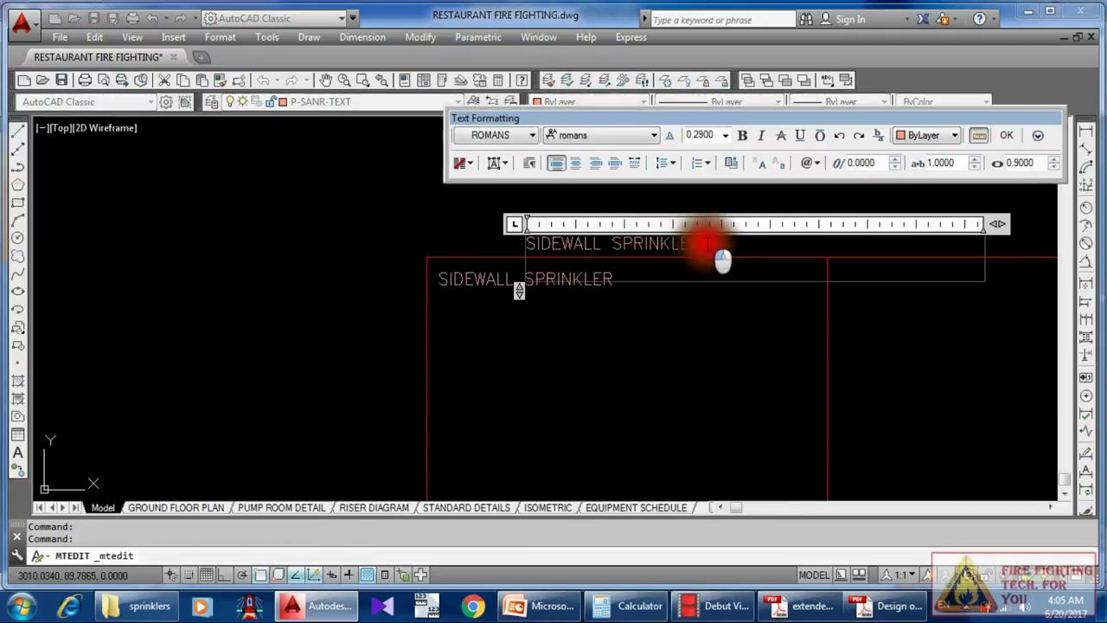
pyautogui.moveTo(708, 244); pyautogui.dragTo(458, 244)
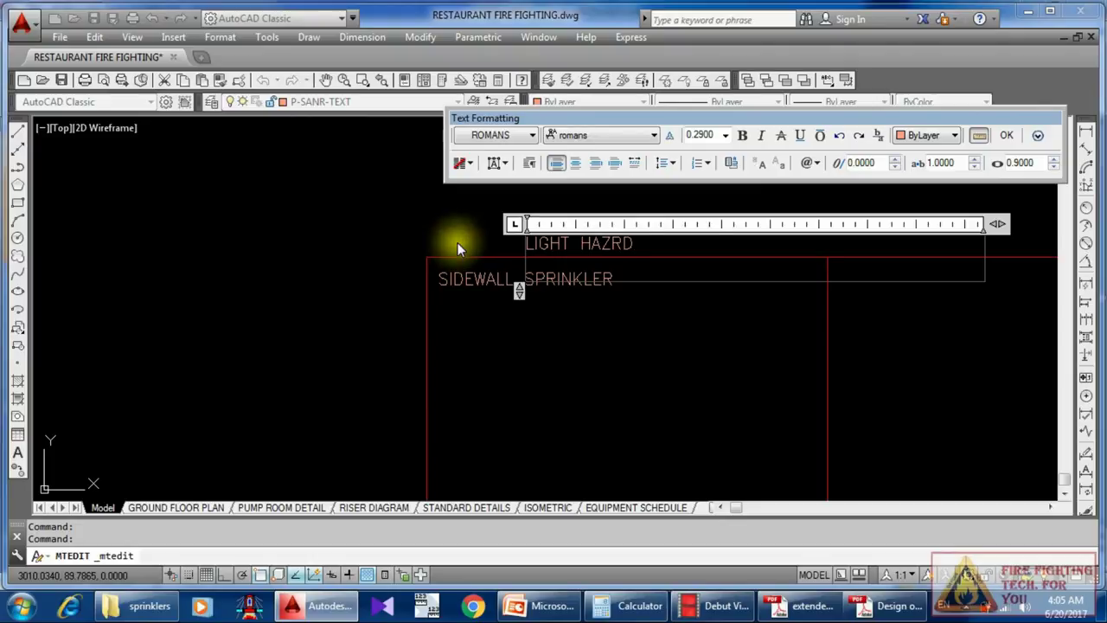
pyautogui.click(649, 388)
pyautogui.click(508, 218)
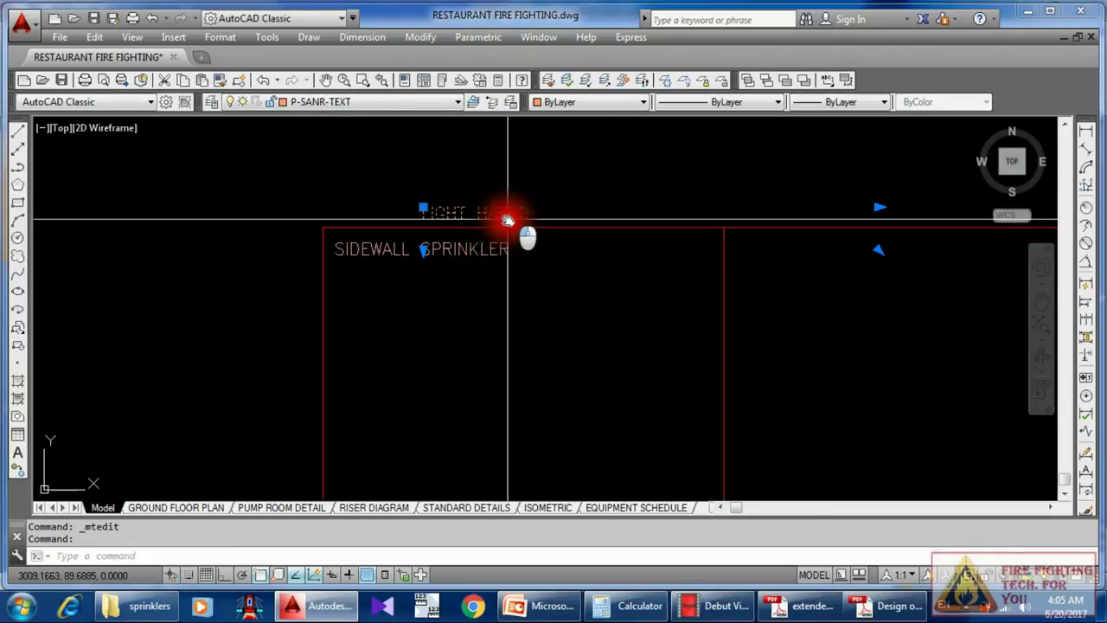
pyautogui.doubleClick(507, 219)
pyautogui.write('A')
pyautogui.click(551, 309)
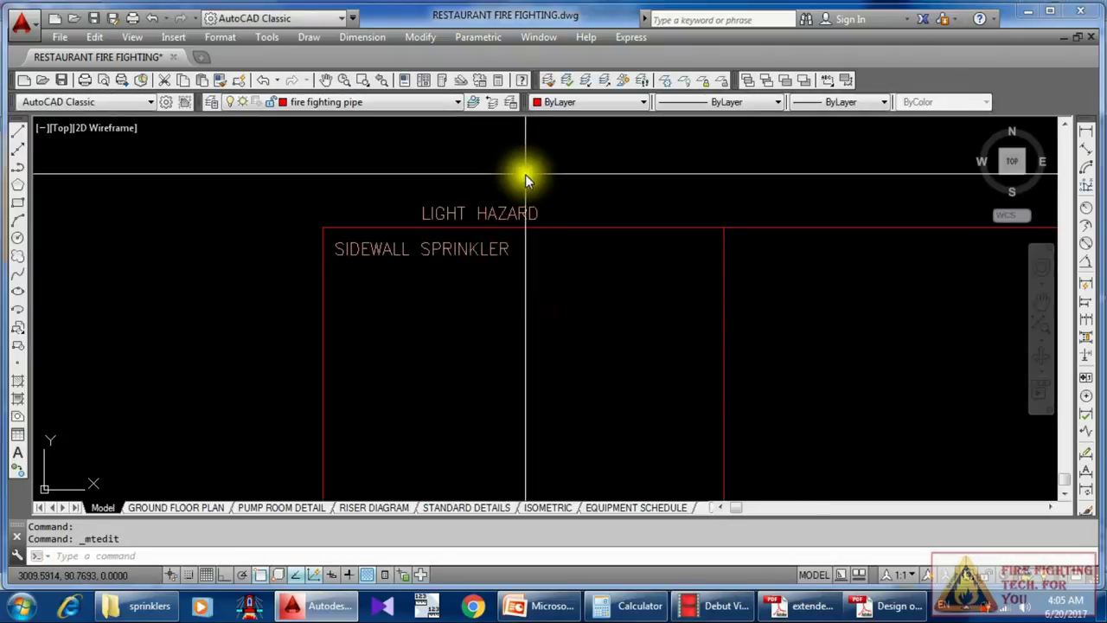
# Step: Copy the LIGHT HAZARD heading horizontally to just above the upper edge of the rectangle's right half
pyautogui.click(519, 211)
pyautogui.write('co')
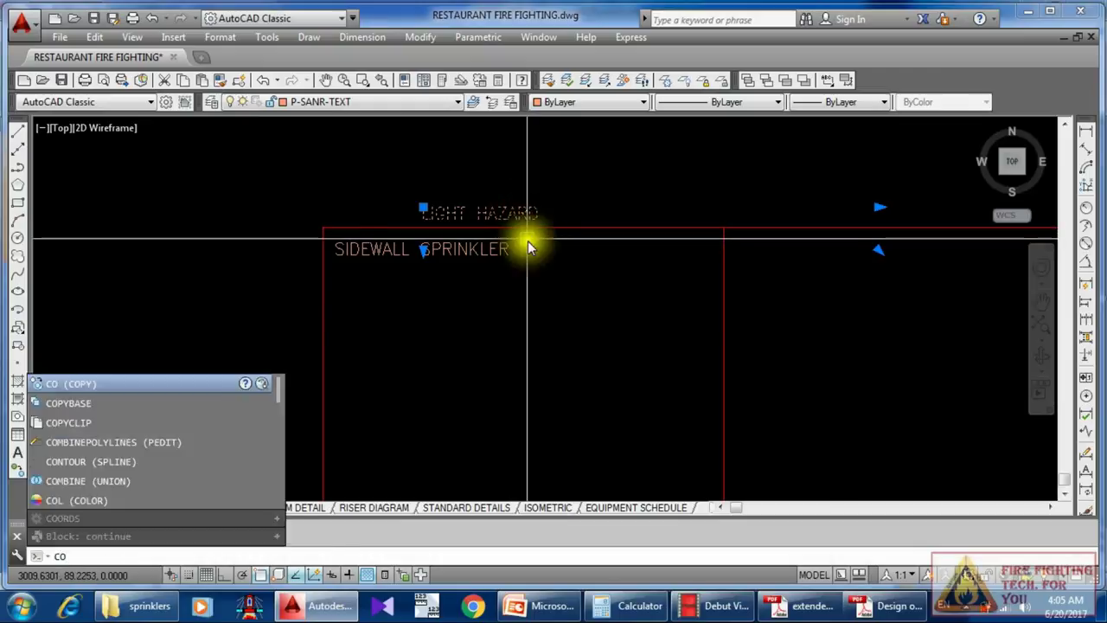
pyautogui.press('Return')
pyautogui.click(505, 353)
pyautogui.moveTo(974, 314); pyautogui.dragTo(649, 251, button='middle')
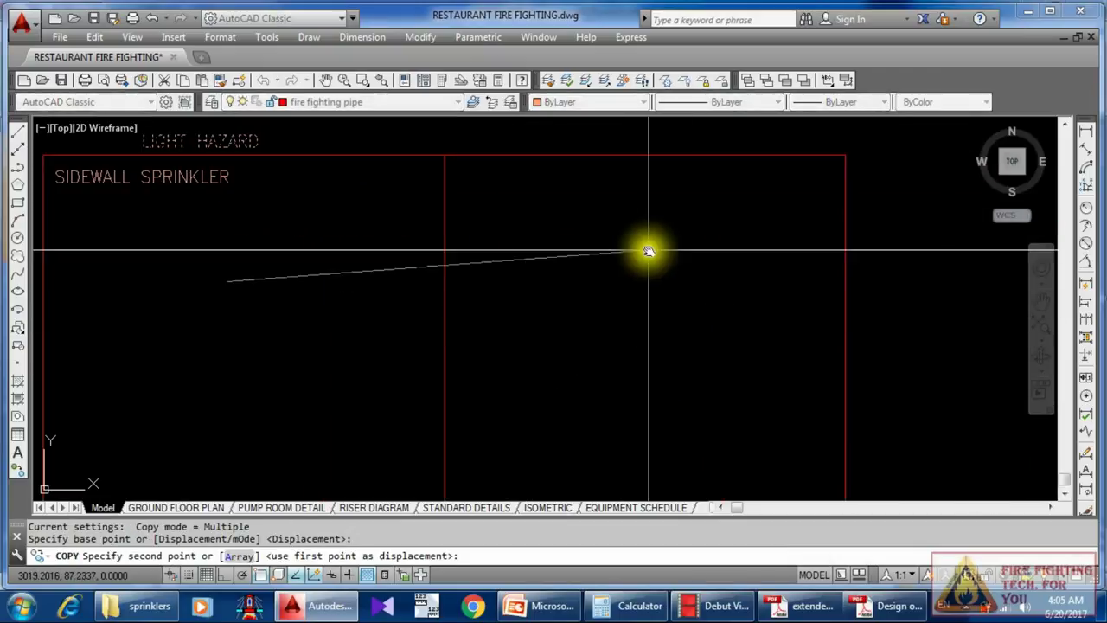
pyautogui.press('F8')
pyautogui.click(669, 277)
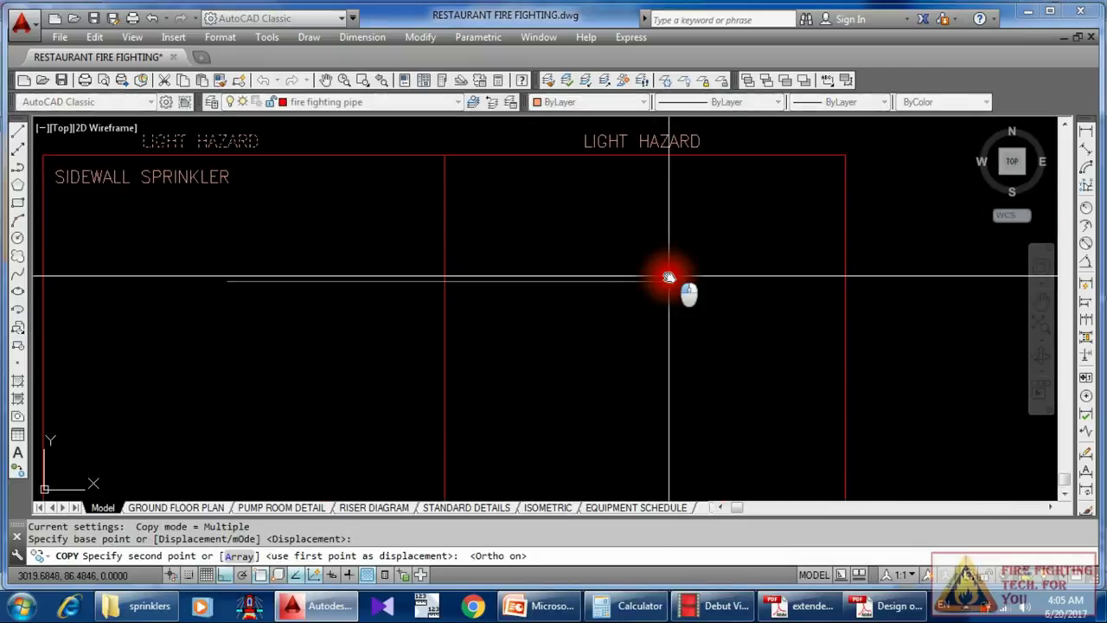
pyautogui.press('Escape')
# Step: Change the heading above the rectangle's right half to ORDINARY HAZARD
pyautogui.moveTo(667, 153); pyautogui.dragTo(667, 247, button='middle')
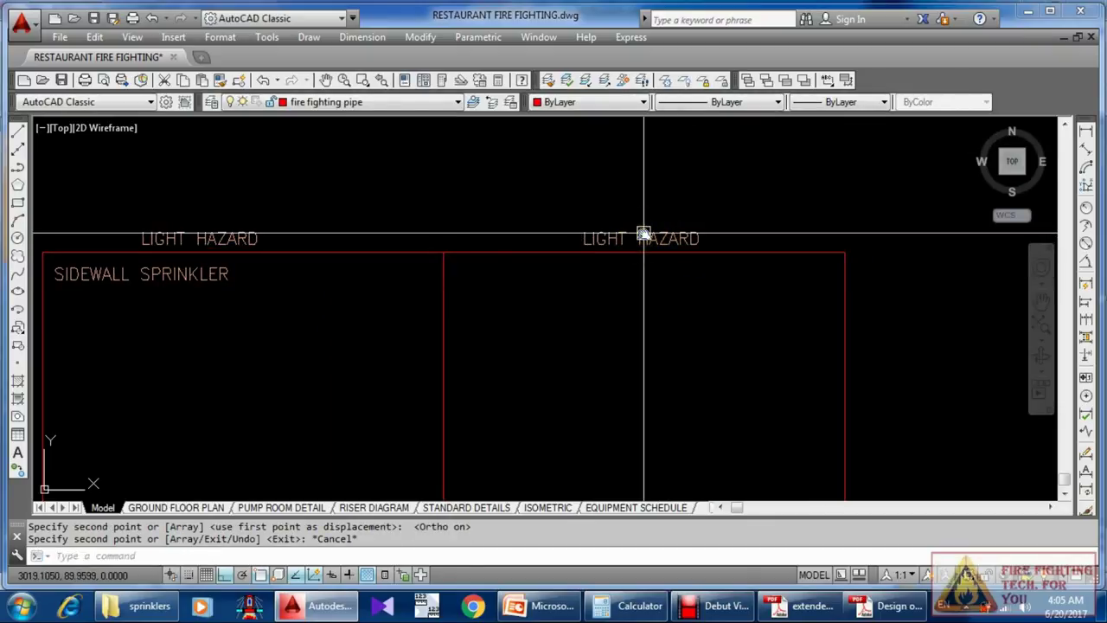
pyautogui.scroll(2, 644, 234)
pyautogui.doubleClick(640, 242)
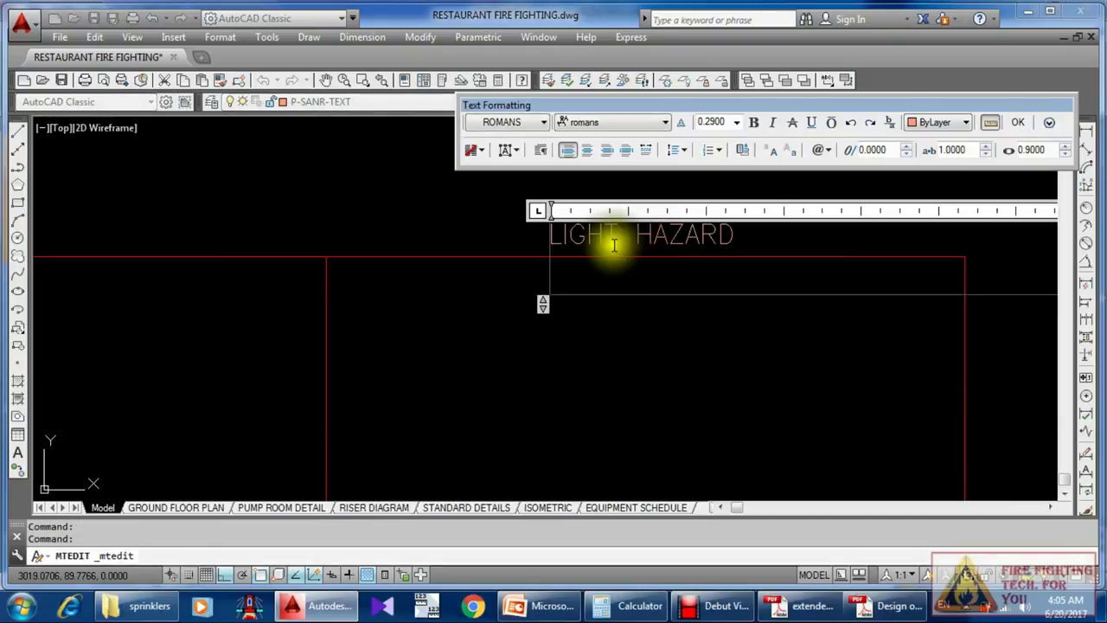
pyautogui.moveTo(618, 236); pyautogui.dragTo(459, 235)
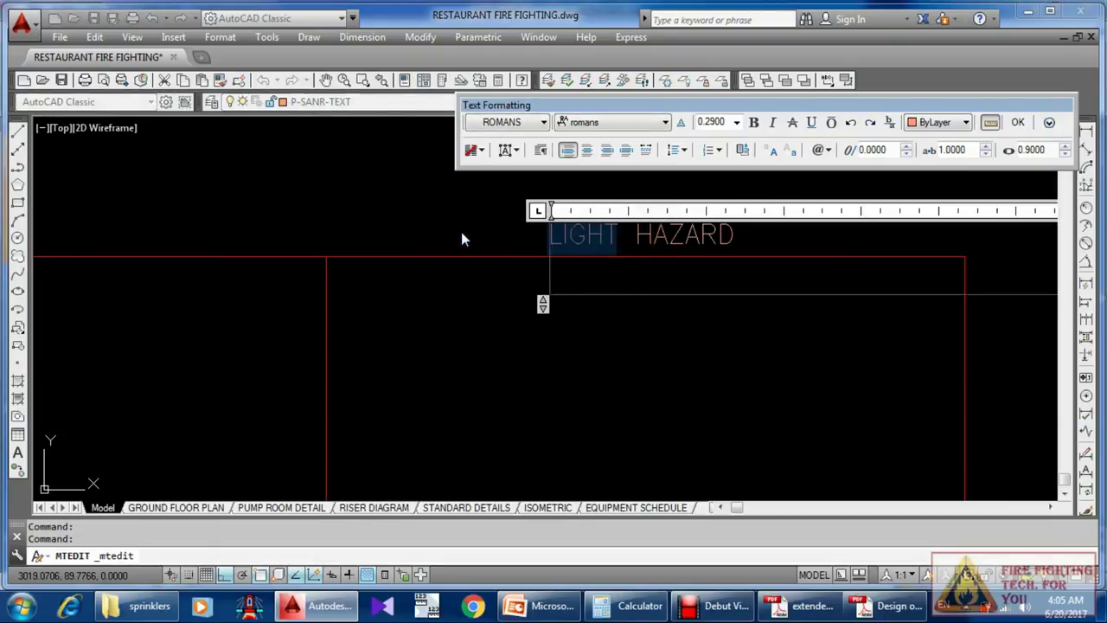
pyautogui.write('ORDIN')
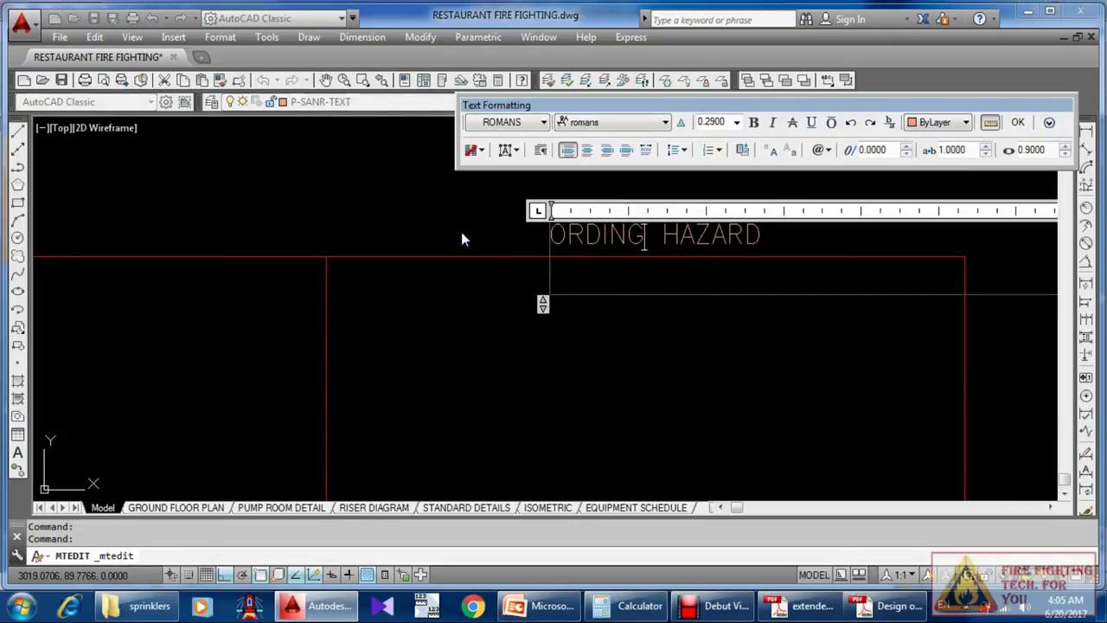
pyautogui.write('ARY')
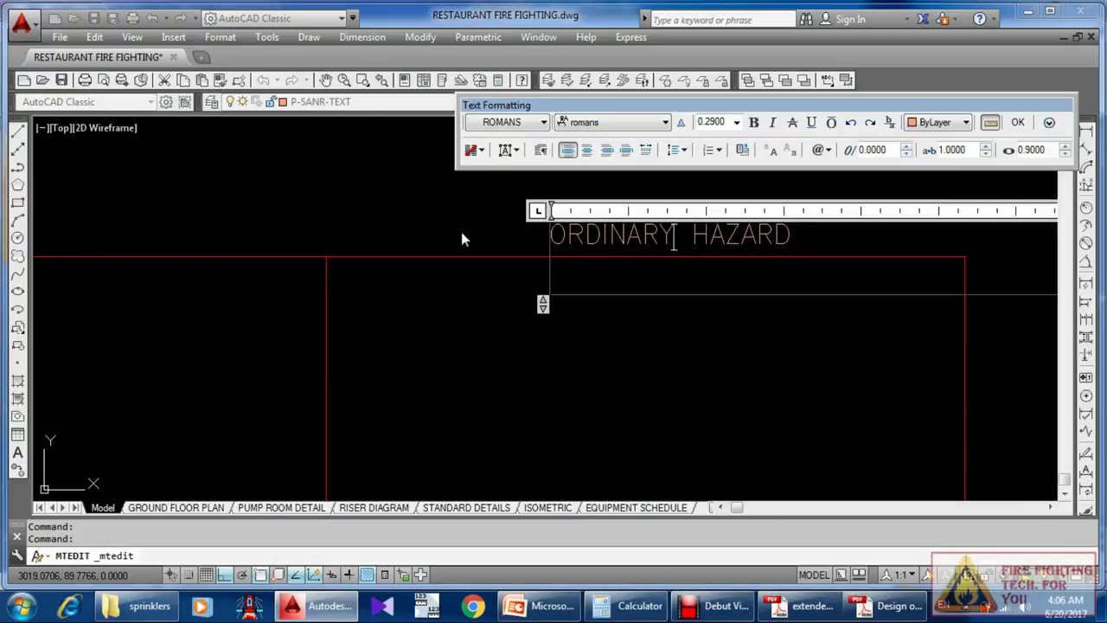
pyautogui.click(563, 322)
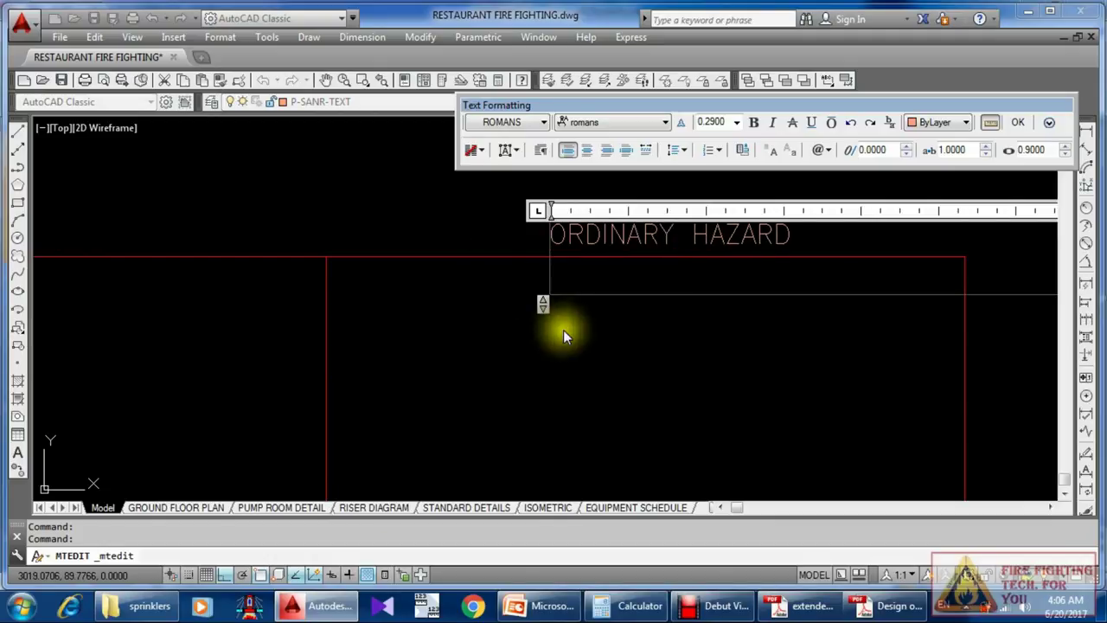
# Step: Replace the SIDEWALL SPRINKLER text in the light hazard half with DESIGN AREA = 139m2 = 1500FT2
pyautogui.scroll(-3, 539, 323)
pyautogui.moveTo(539, 323); pyautogui.dragTo(542, 272, button='middle')
pyautogui.scroll(3, 427, 208)
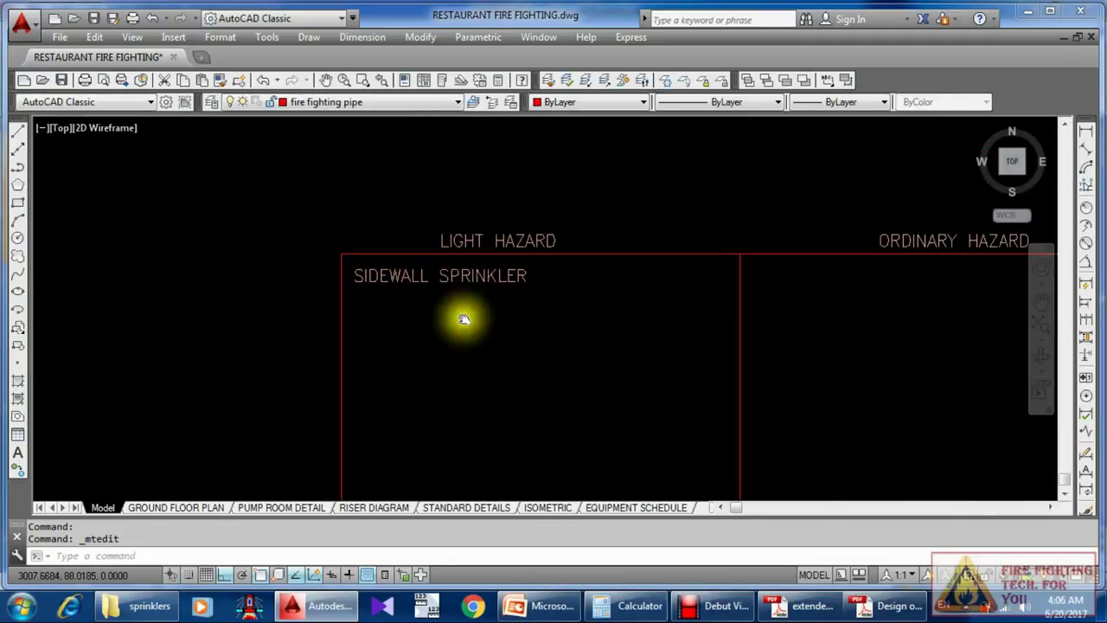
pyautogui.click(467, 281)
pyautogui.doubleClick(467, 281)
pyautogui.moveTo(563, 292); pyautogui.dragTo(197, 283)
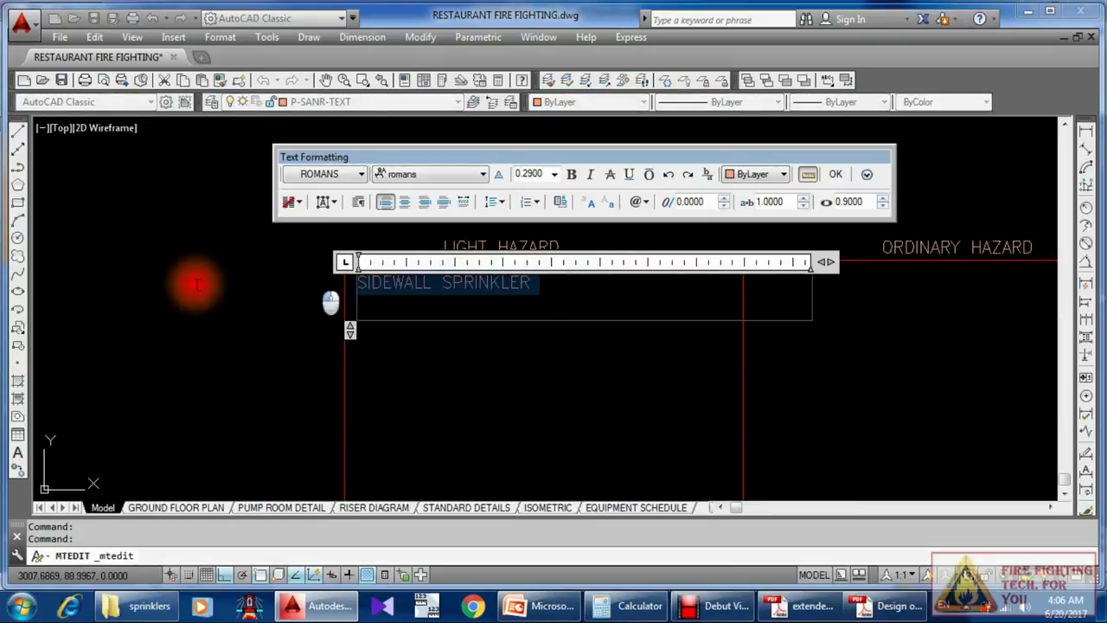
pyautogui.write('DESIGN AREA = 139m2 = 1500FT2')
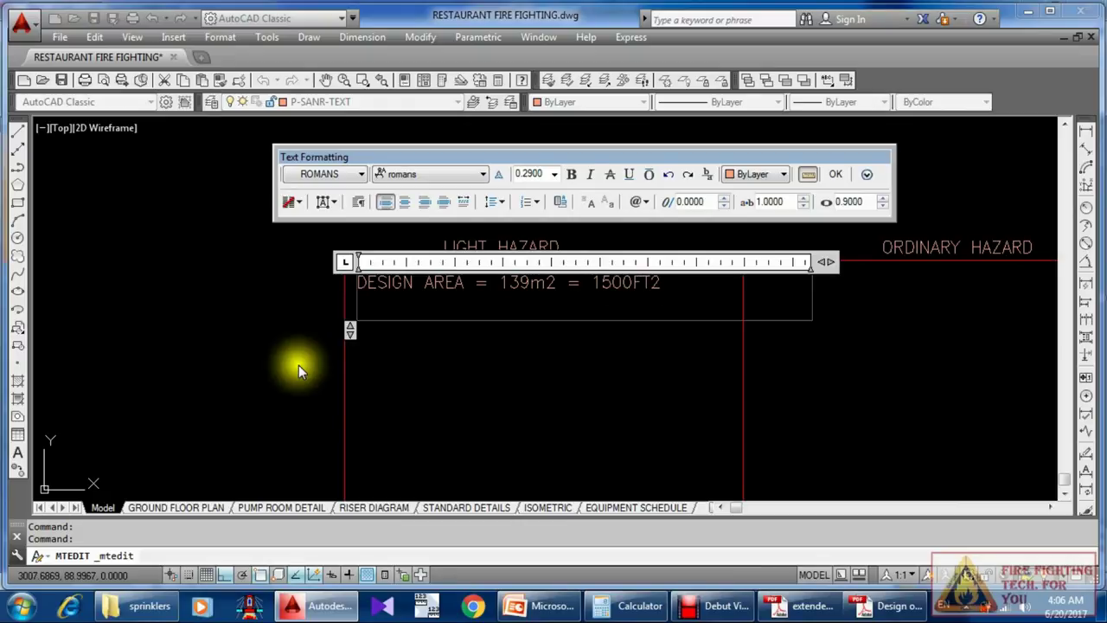
pyautogui.click(447, 361)
# Step: Copy the DESIGN AREA text straight down as a second line in the light hazard half
pyautogui.moveTo(448, 360); pyautogui.dragTo(465, 210, button='middle')
pyautogui.click(536, 160)
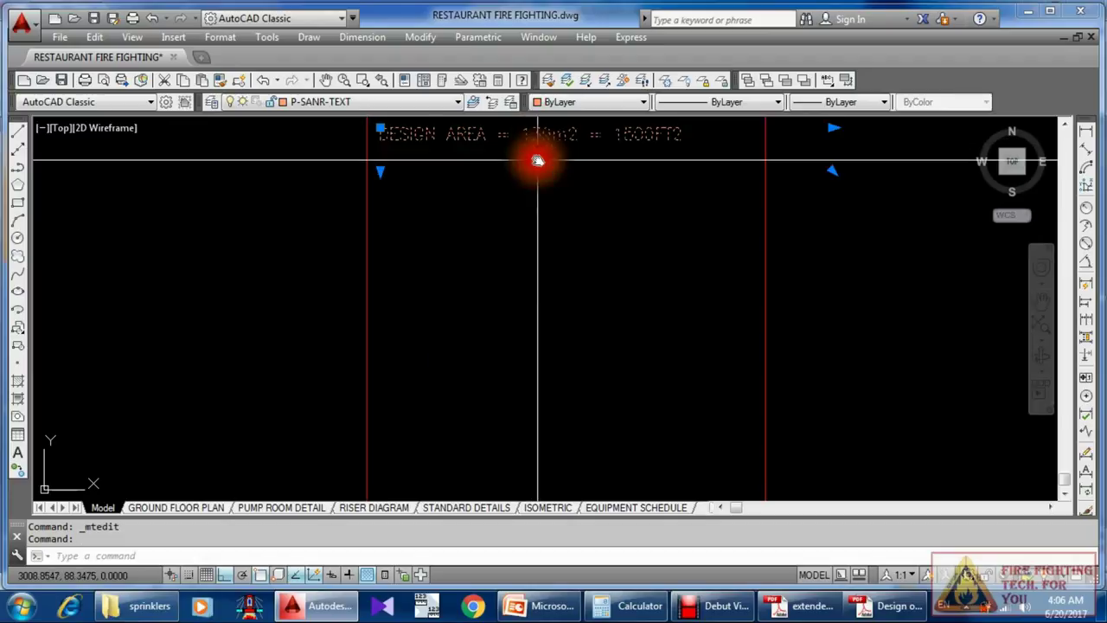
pyautogui.moveTo(539, 160); pyautogui.dragTo(534, 274, button='middle')
pyautogui.write('co')
pyautogui.press('Return')
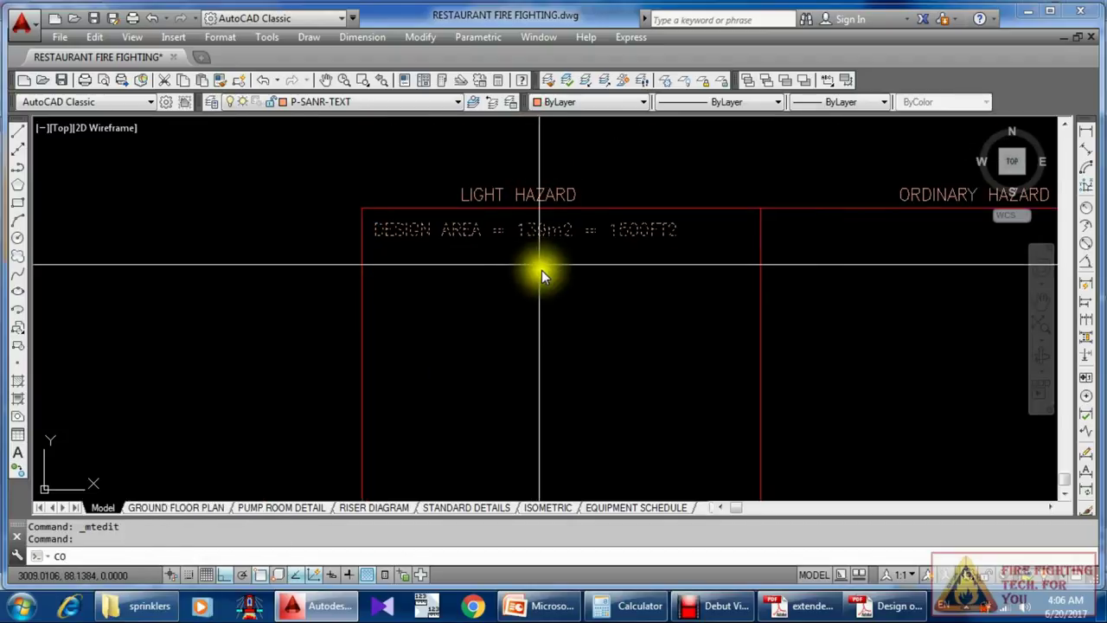
pyautogui.click(542, 270)
pyautogui.click(544, 305)
pyautogui.press('Escape')
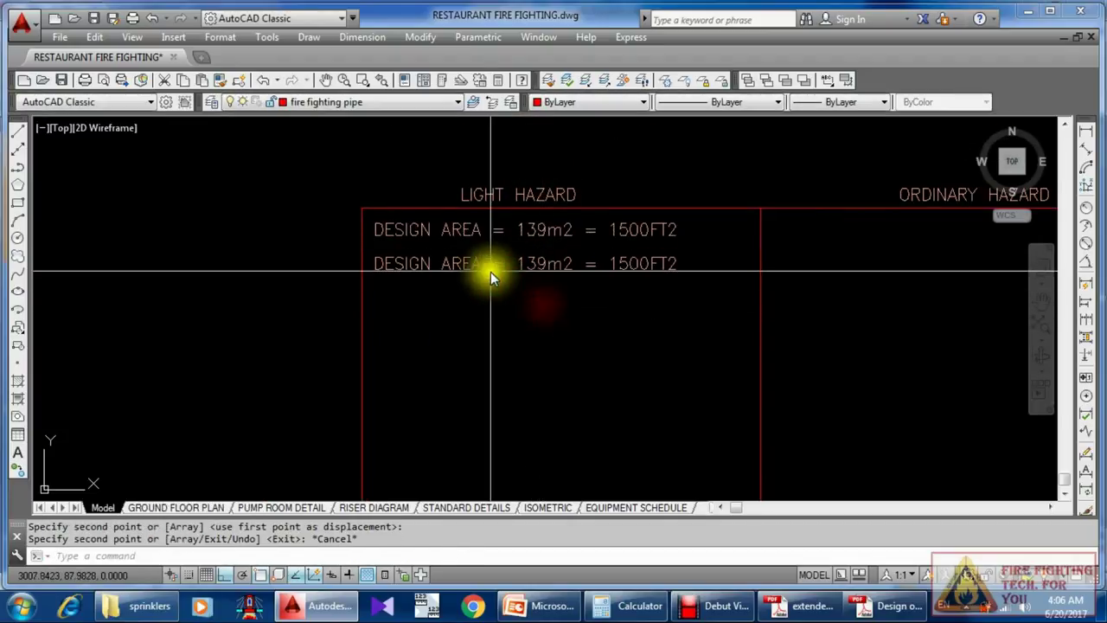
# Step: Change the second line in the light hazard half to SPRINKLER AREA =
pyautogui.doubleClick(482, 267)
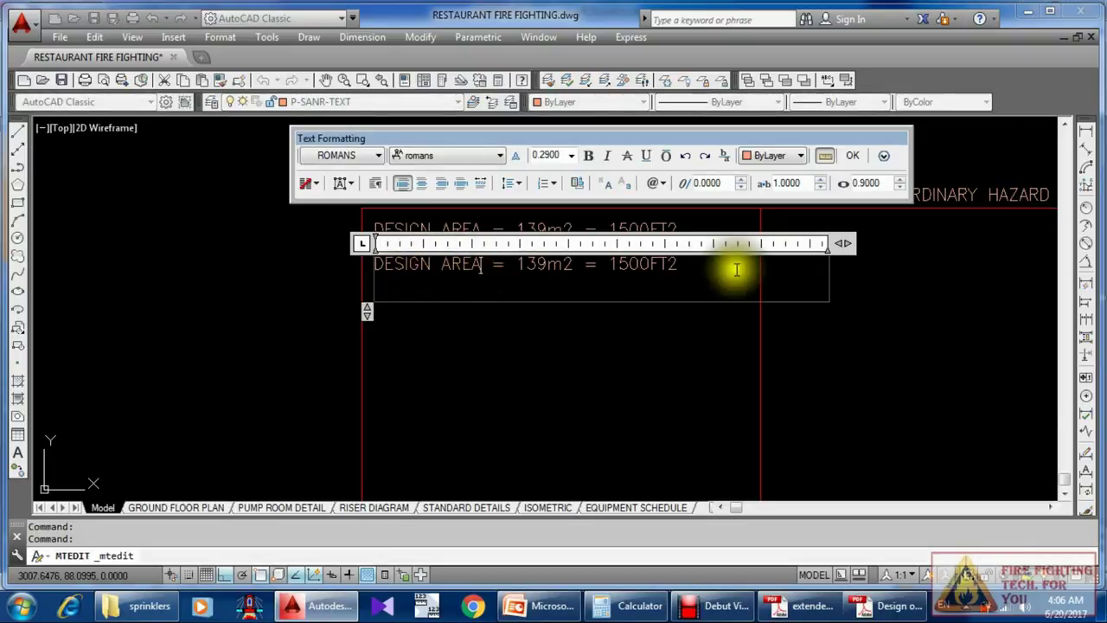
pyautogui.moveTo(735, 267); pyautogui.dragTo(154, 268)
pyautogui.write('SPRINKLER AREA =')
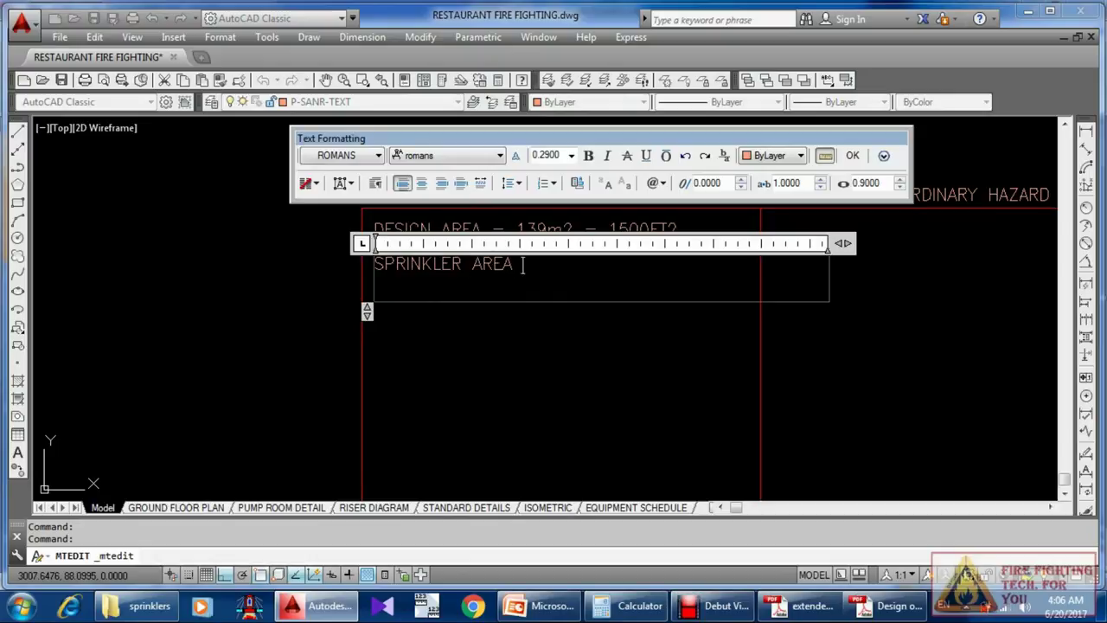
pyautogui.click(508, 323)
# Step: Examine the sidewall sprinklers around the plan's entrance and return to the light hazard notes
pyautogui.moveTo(504, 334); pyautogui.dragTo(444, 280, button='middle')
pyautogui.scroll(-1, 457, 193)
pyautogui.scroll(2, 456, 236)
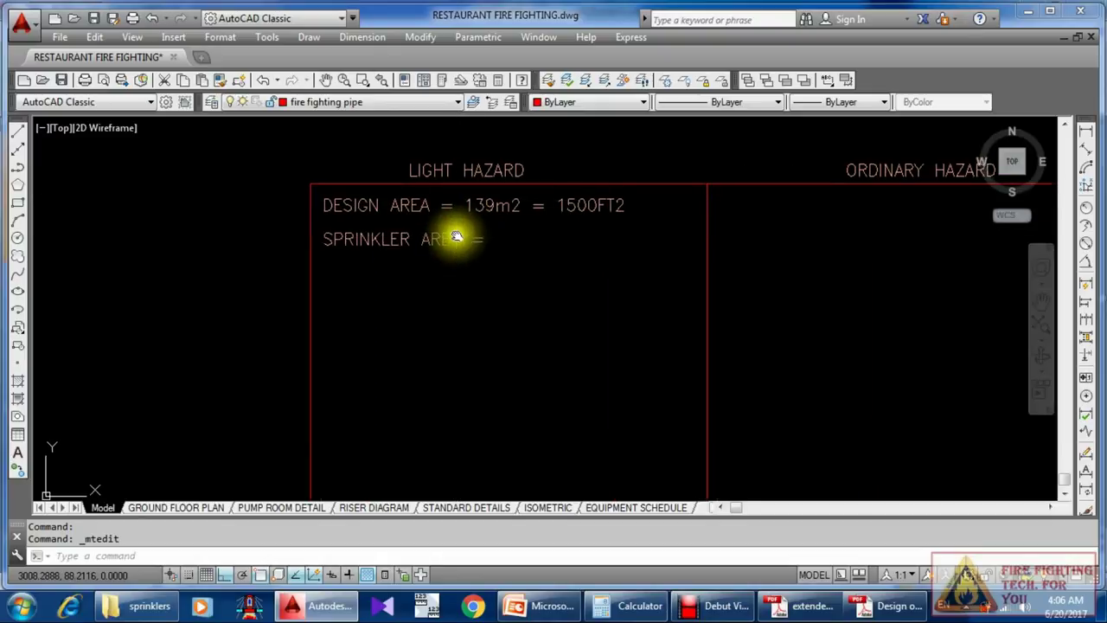
pyautogui.moveTo(457, 237)
pyautogui.mouseDown(button='middle')
pyautogui.moveTo(458, 284)
pyautogui.moveTo(511, 187)
pyautogui.moveTo(519, 314)
pyautogui.mouseUp(button='middle')
pyautogui.scroll(-5, 487, 277)
pyautogui.scroll(5, 527, 257)
pyautogui.moveTo(527, 257)
pyautogui.mouseDown(button='middle')
pyautogui.moveTo(477, 346)
pyautogui.moveTo(445, 358)
pyautogui.mouseUp(button='middle')
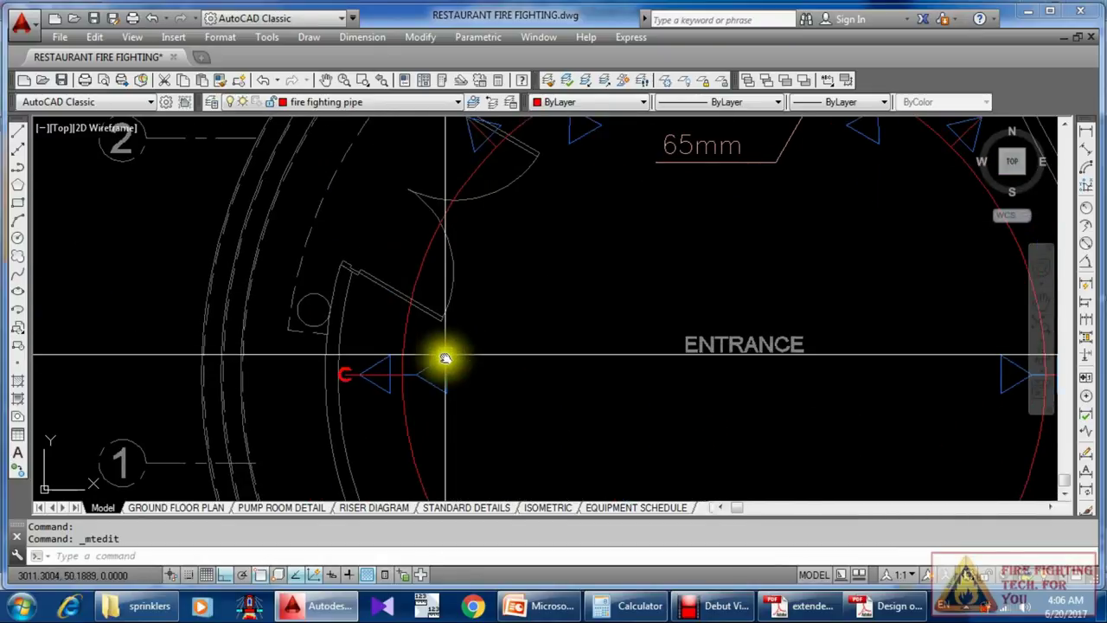
pyautogui.scroll(-8, 444, 363)
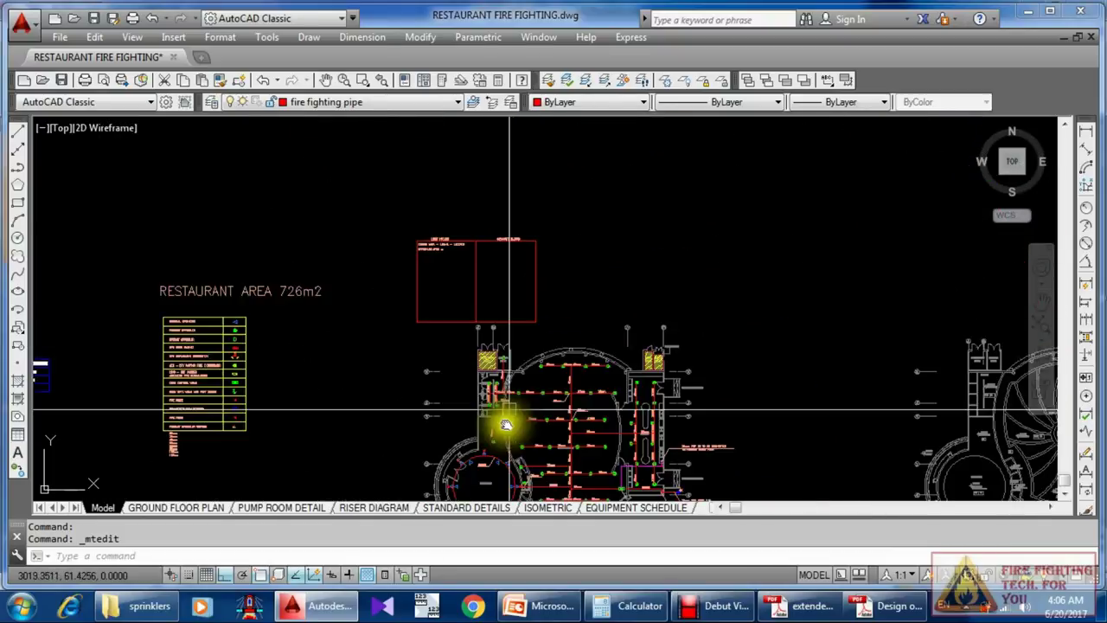
pyautogui.scroll(8, 438, 255)
pyautogui.moveTo(438, 254); pyautogui.dragTo(467, 309, button='middle')
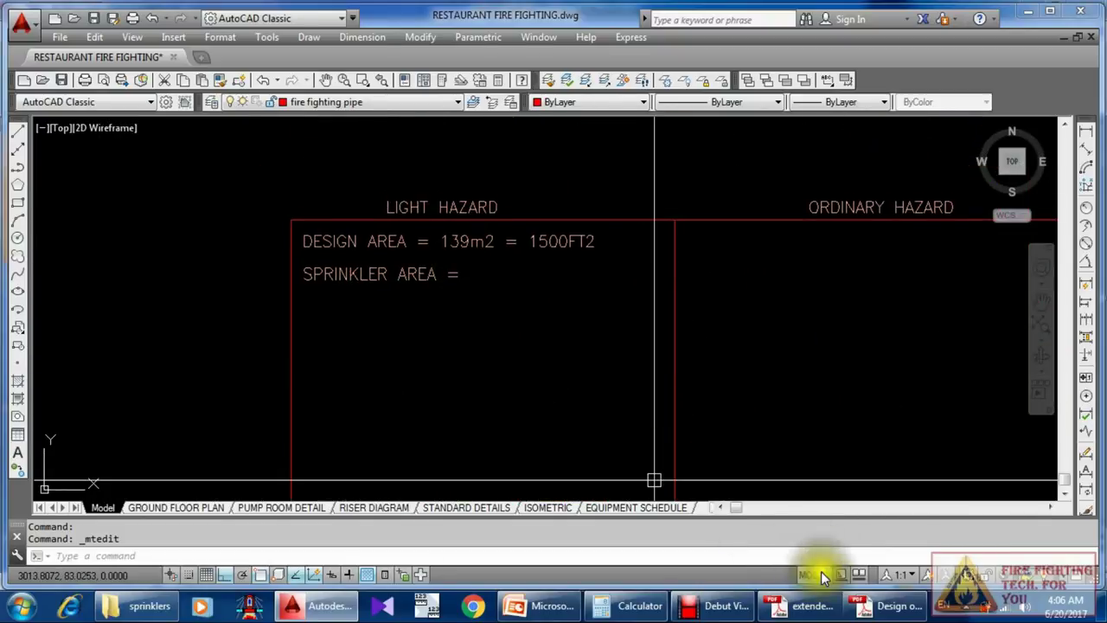
# Step: Check the coverage area, minimum flow and minimum pressure of the 5.6 K 16 x 16 sprinkler in the extended sidewall sprinkler PDF
pyautogui.click(802, 605)
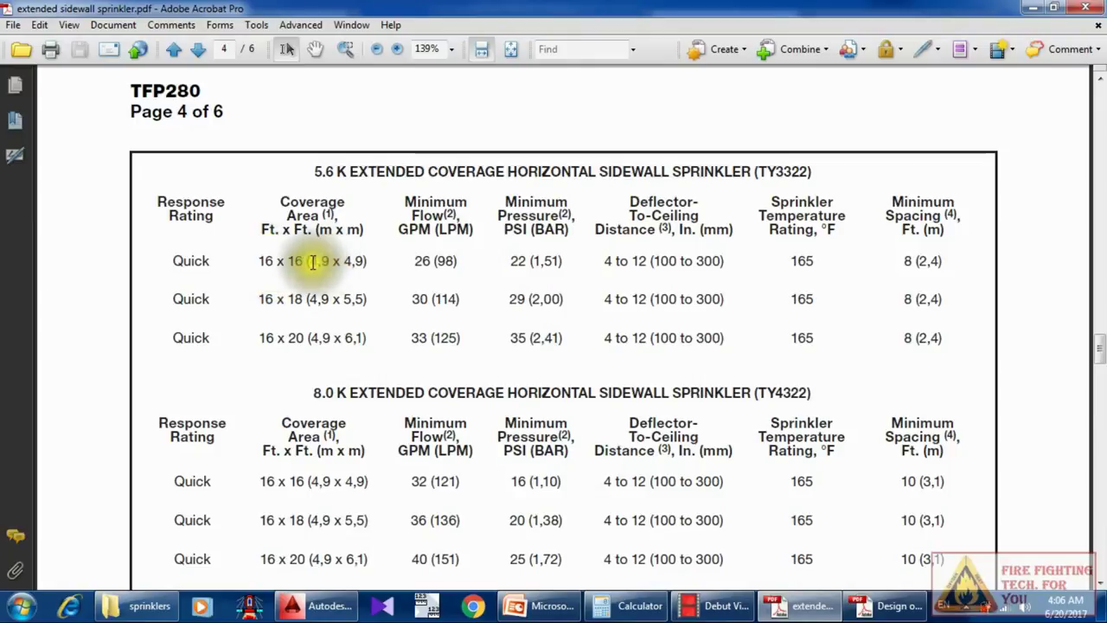
pyautogui.moveTo(309, 261); pyautogui.dragTo(366, 261)
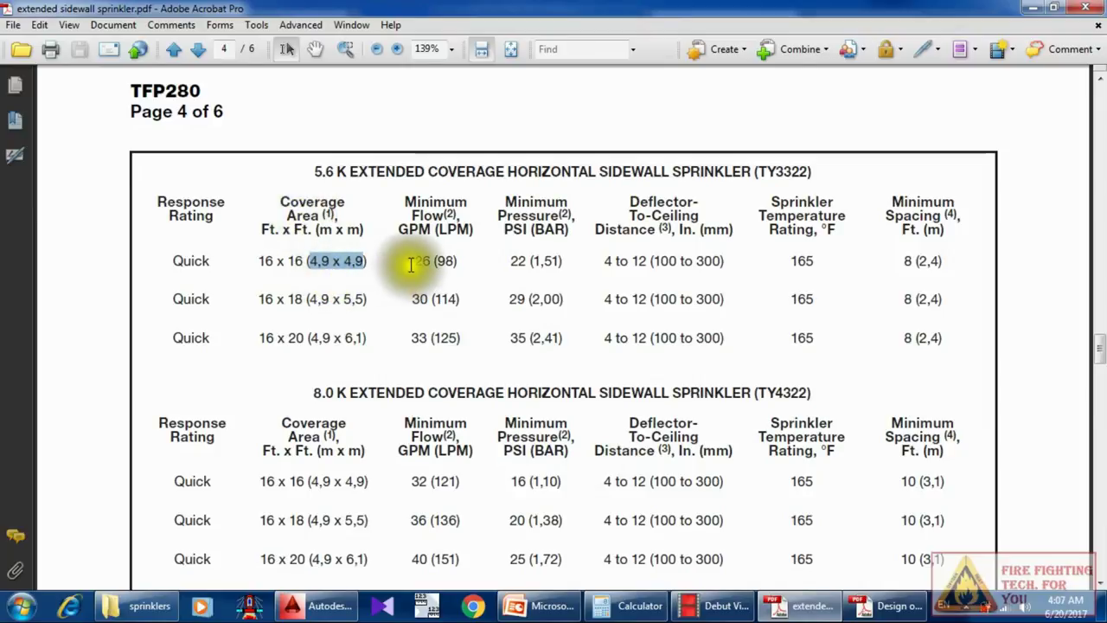
pyautogui.moveTo(417, 263); pyautogui.dragTo(523, 270)
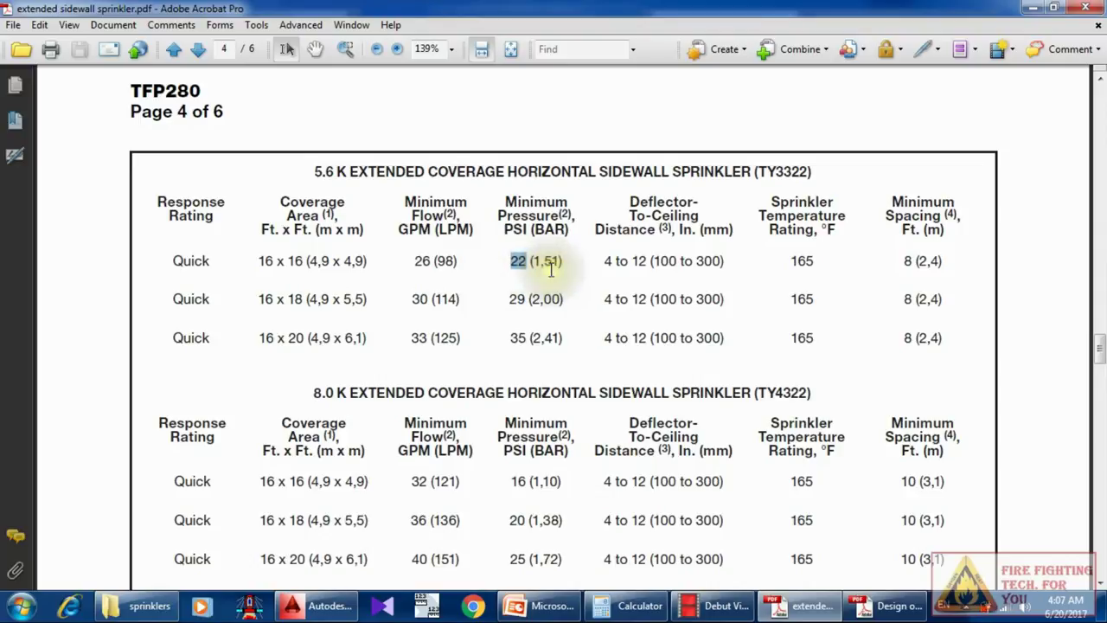
pyautogui.click(512, 261)
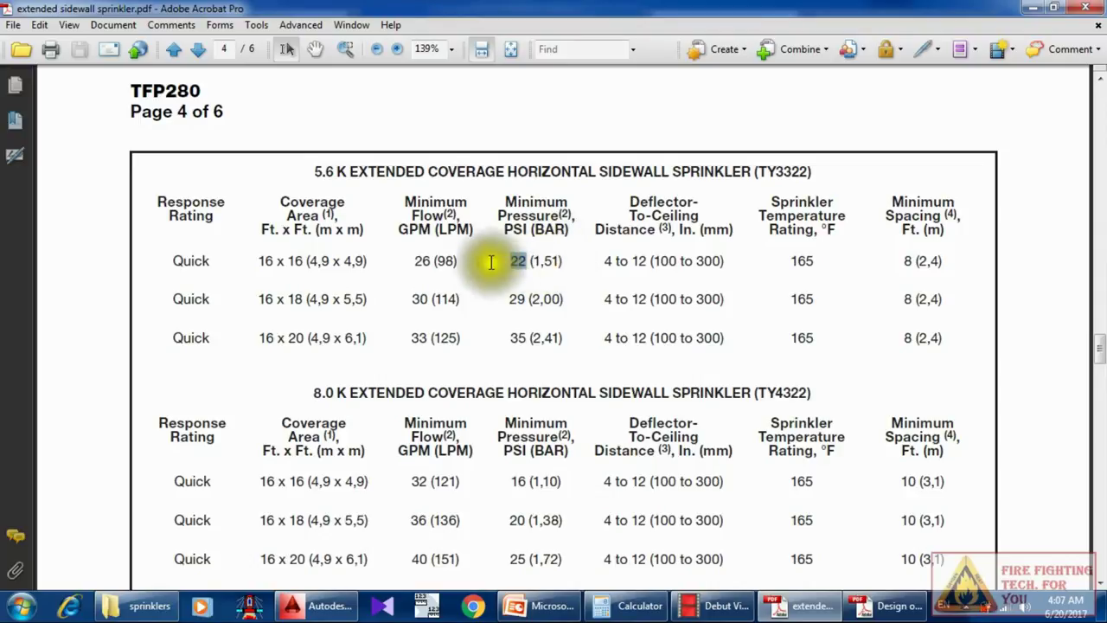
pyautogui.doubleClick(514, 262)
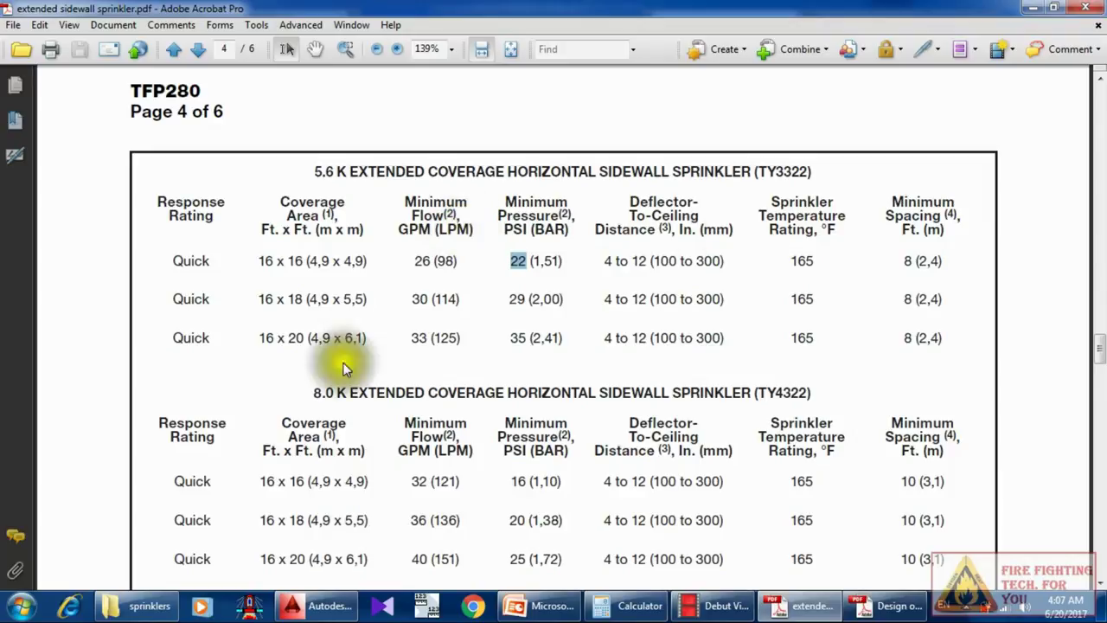
pyautogui.moveTo(415, 260); pyautogui.dragTo(564, 262)
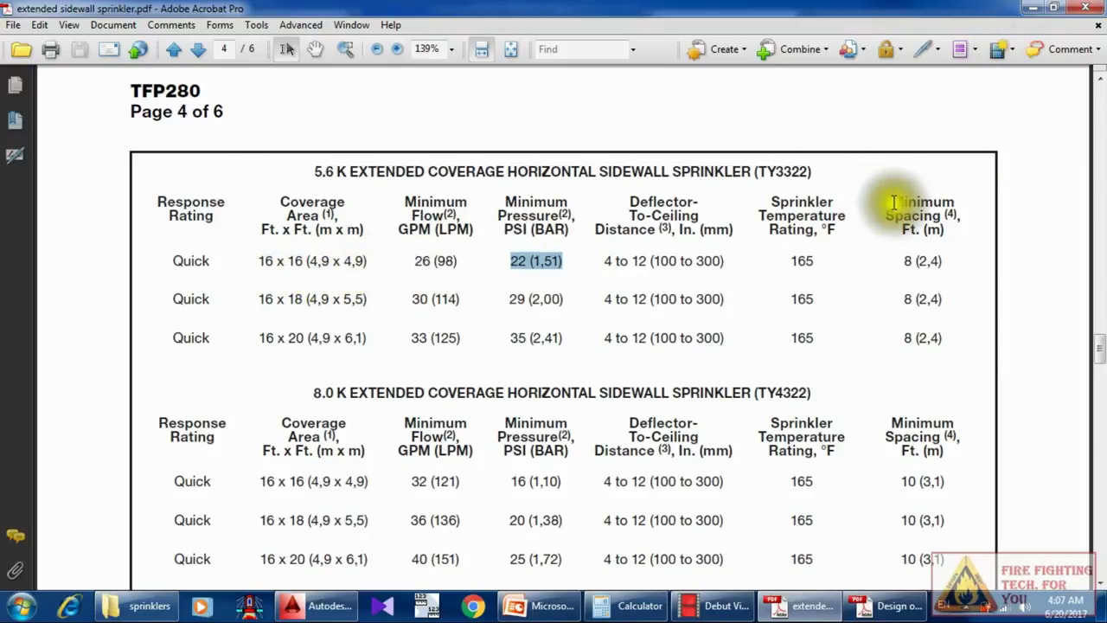
pyautogui.click(1041, 13)
# Step: Calculate the sprinkler coverage area of 4.9 times 4.9 in Calculator, closing it when done
pyautogui.press('super')
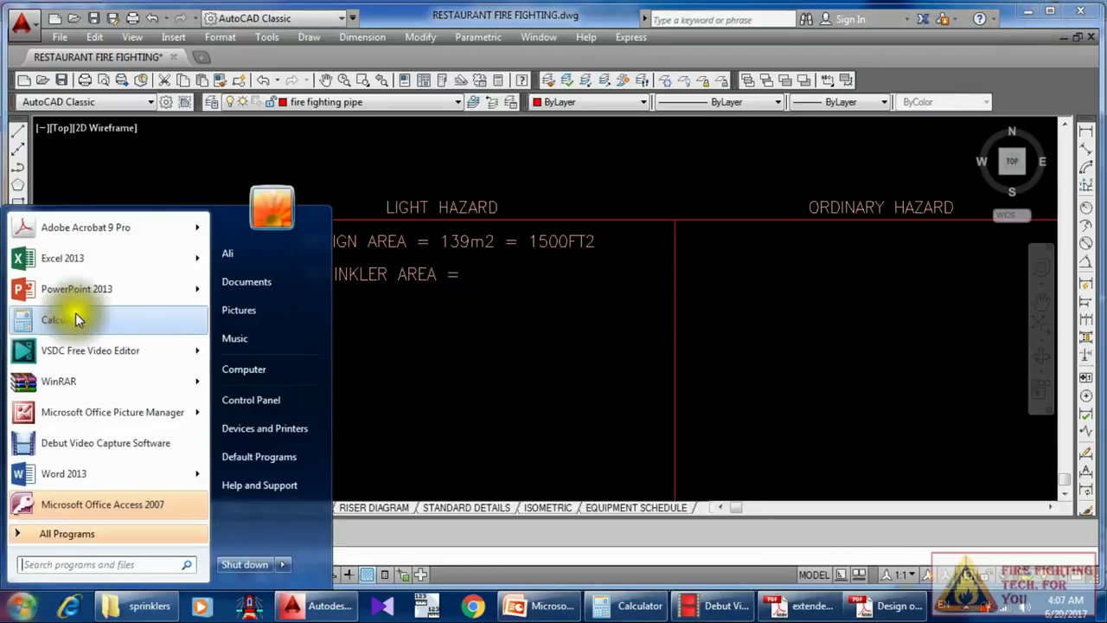
pyautogui.click(84, 329)
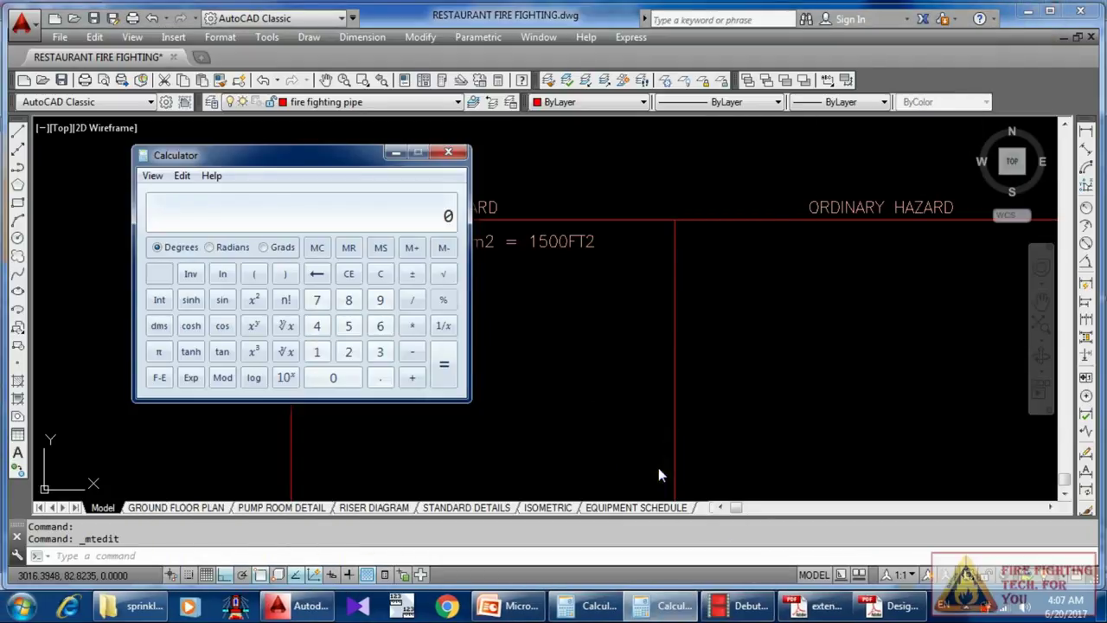
pyautogui.write('4.9')
pyautogui.press('BackSpace')
pyautogui.press('Return')
pyautogui.click(494, 245)
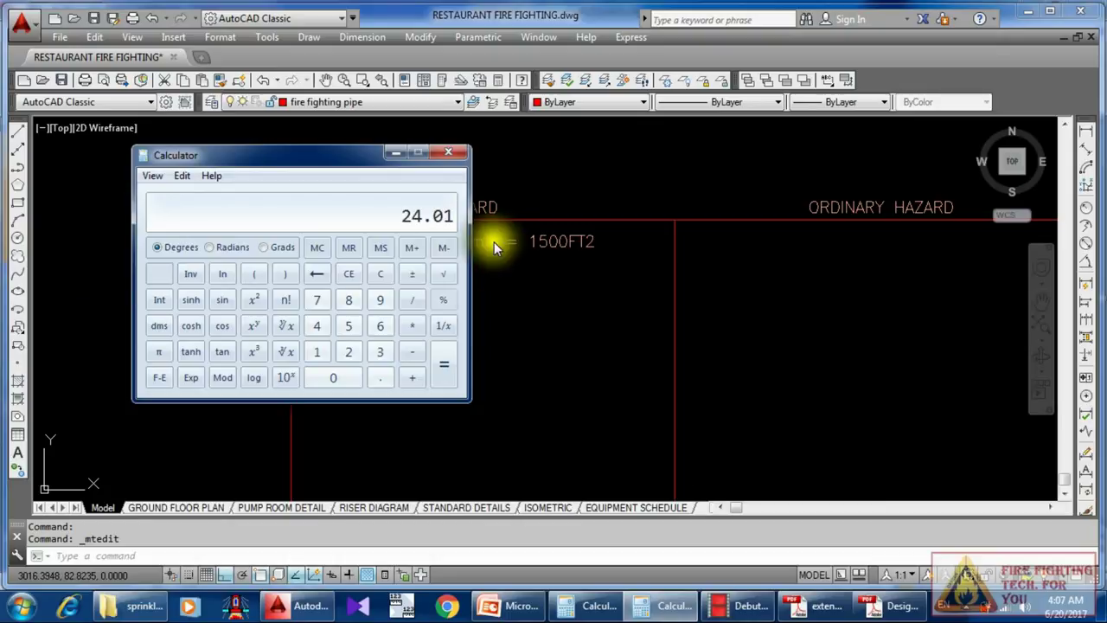
pyautogui.click(448, 155)
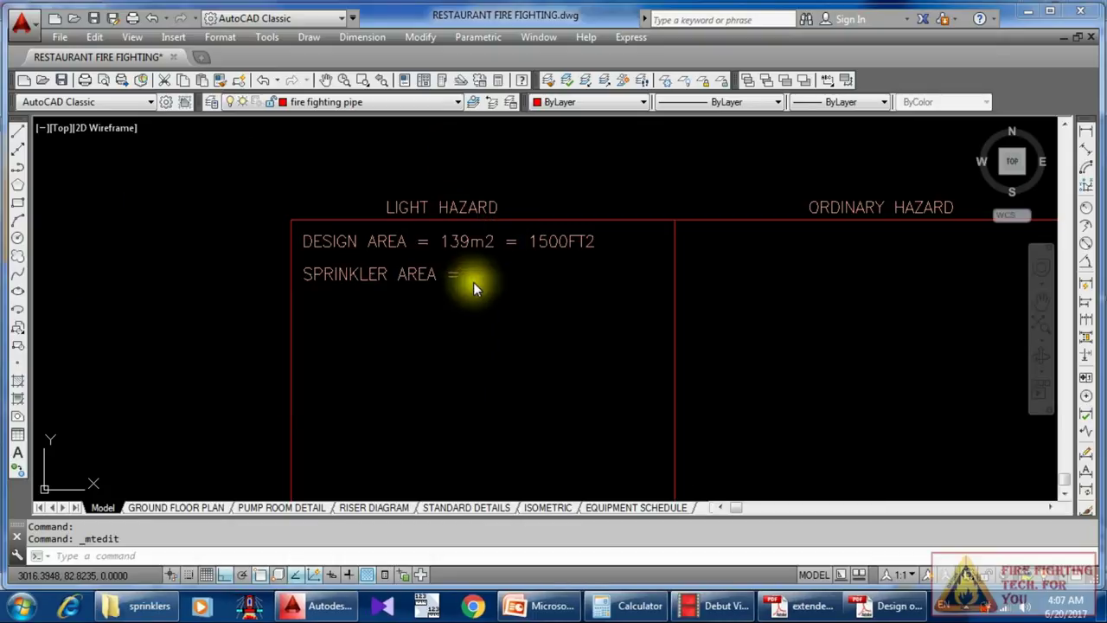
# Step: Complete the second light hazard note as SPRINKLER AREA = 24m2, with a lowercase m in the unit
pyautogui.press('Escape')
pyautogui.scroll(5, 437, 276)
pyautogui.click(423, 290)
pyautogui.scroll(-3, 423, 291)
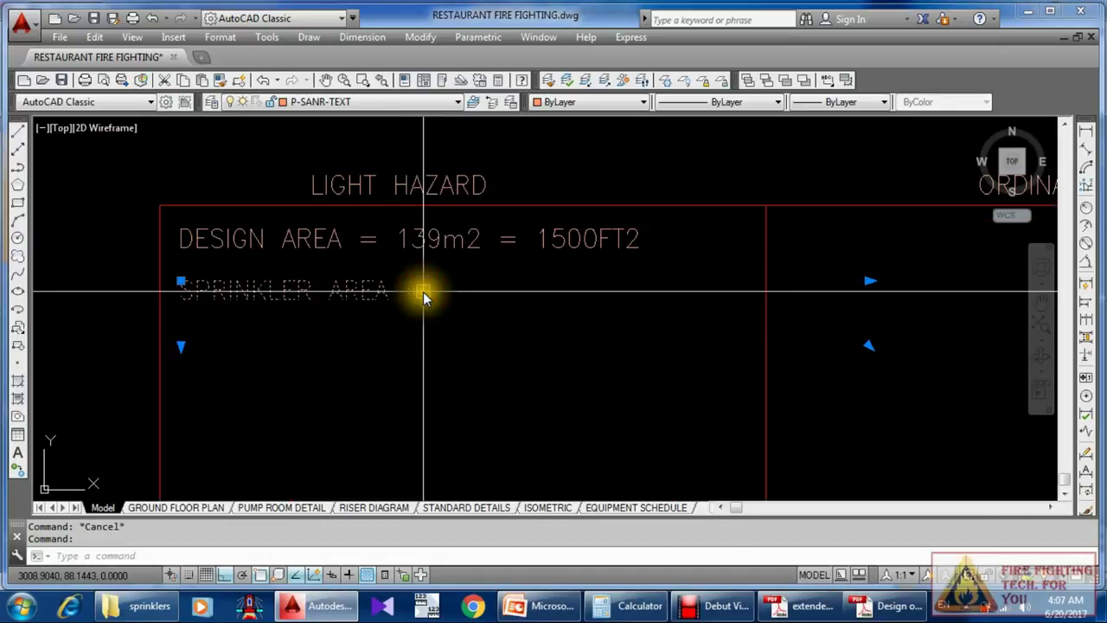
pyautogui.doubleClick(438, 295)
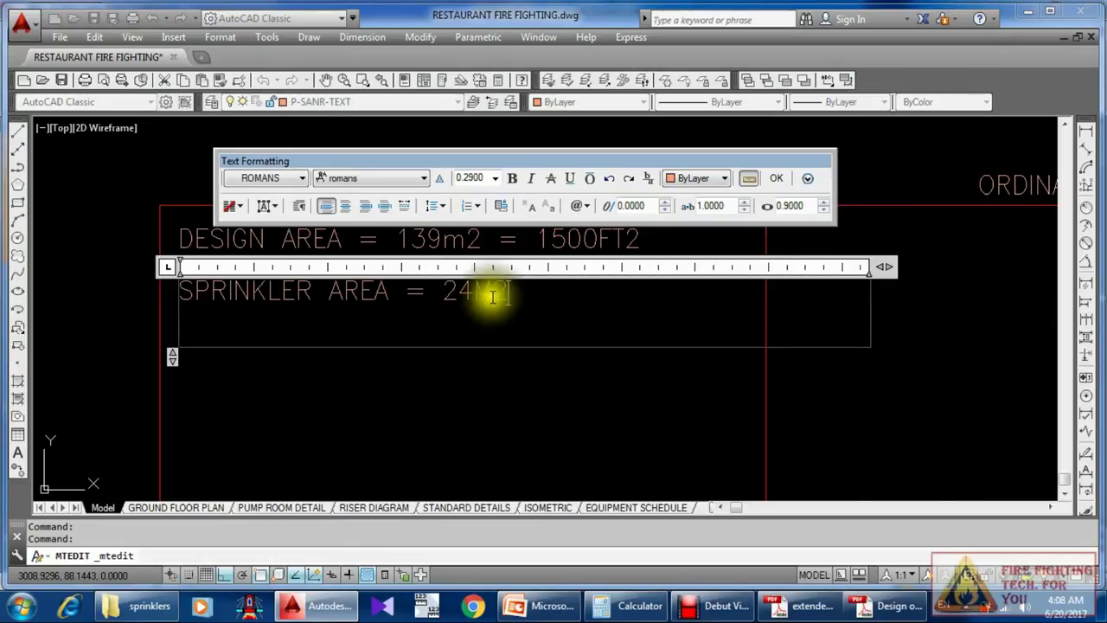
pyautogui.click(483, 296)
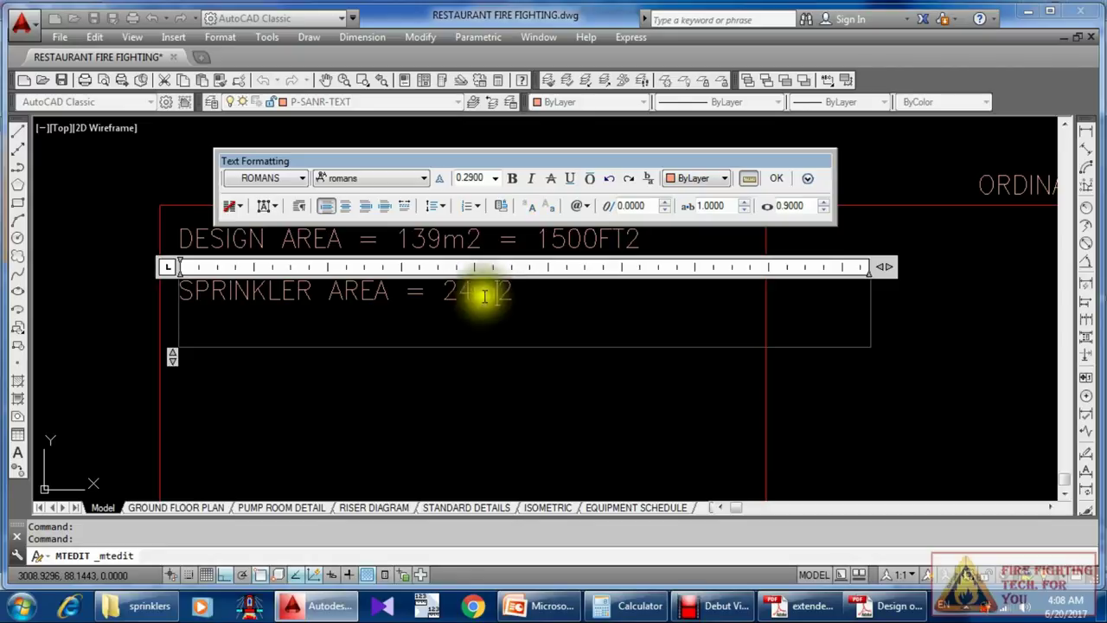
pyautogui.write('m')
pyautogui.click(519, 378)
# Step: Copy the SPRINKLER AREA = 24m2 note directly below itself in the light hazard box
pyautogui.moveTo(446, 289)
pyautogui.mouseDown(button='middle')
pyautogui.moveTo(507, 158)
pyautogui.moveTo(493, 269)
pyautogui.mouseUp(button='middle')
pyautogui.write('CO')
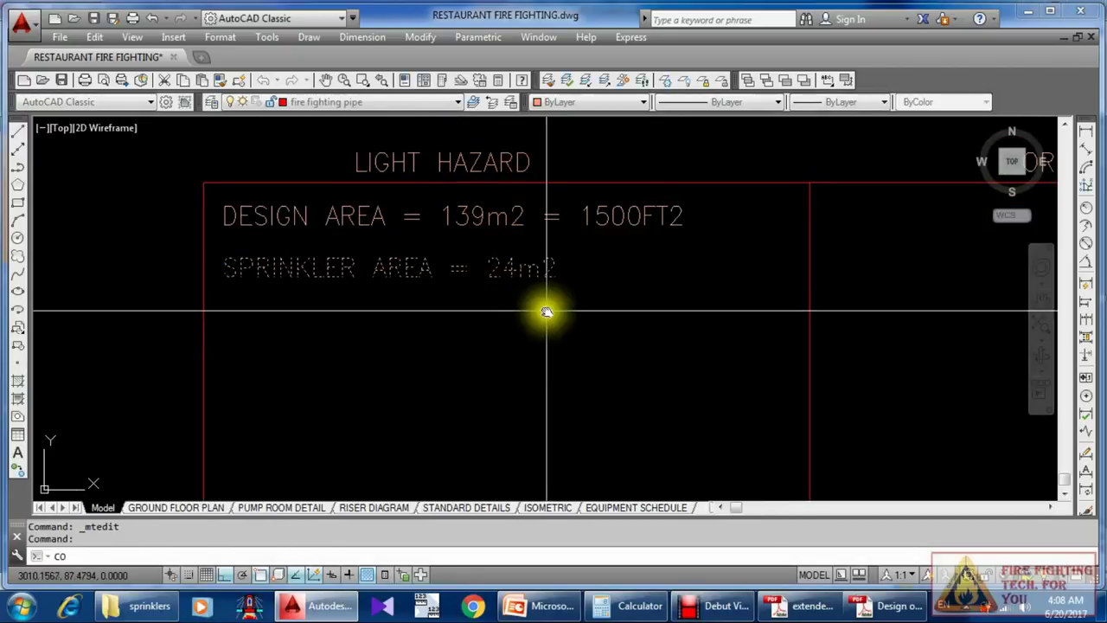
pyautogui.press('Return')
pyautogui.click(547, 311)
pyautogui.click(539, 366)
pyautogui.press('Escape')
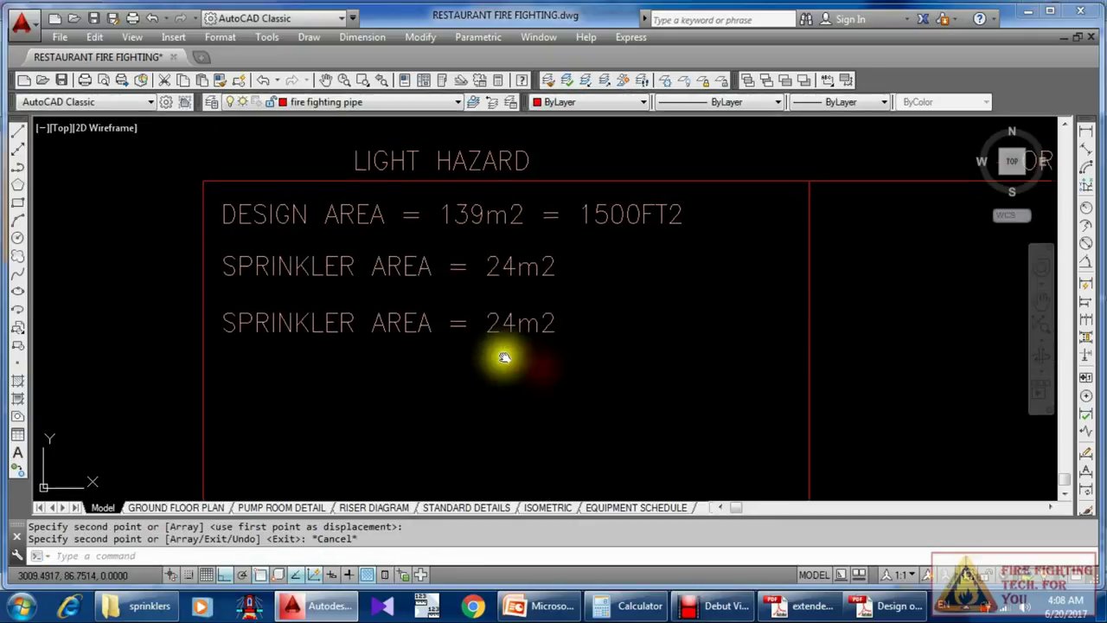
# Step: Rewrite the copied sprinkler area note as NO OF SPRINKLER IN DESIGN AREA =
pyautogui.moveTo(504, 357); pyautogui.dragTo(501, 303, button='middle')
pyautogui.doubleClick(502, 303)
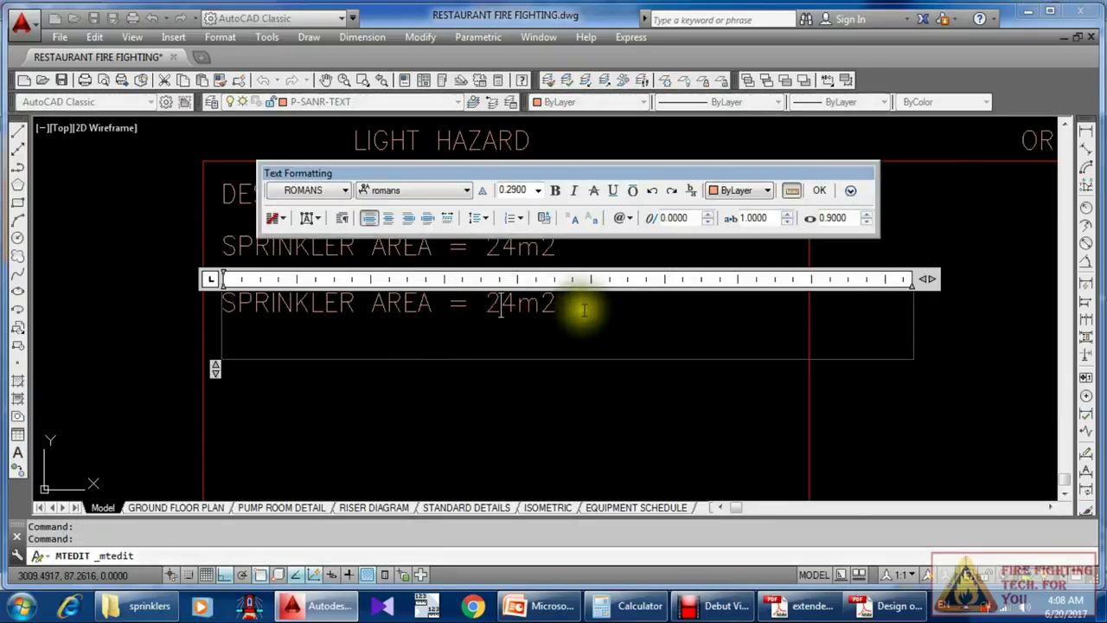
pyautogui.moveTo(585, 311); pyautogui.dragTo(7, 307)
pyautogui.write('NO OF')
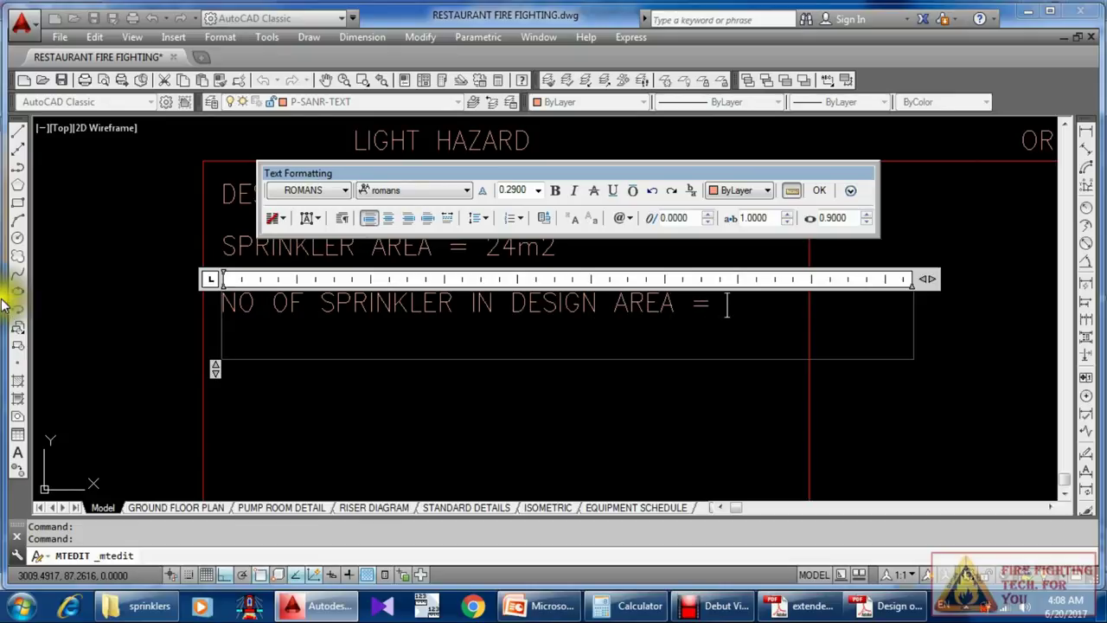
pyautogui.click(471, 437)
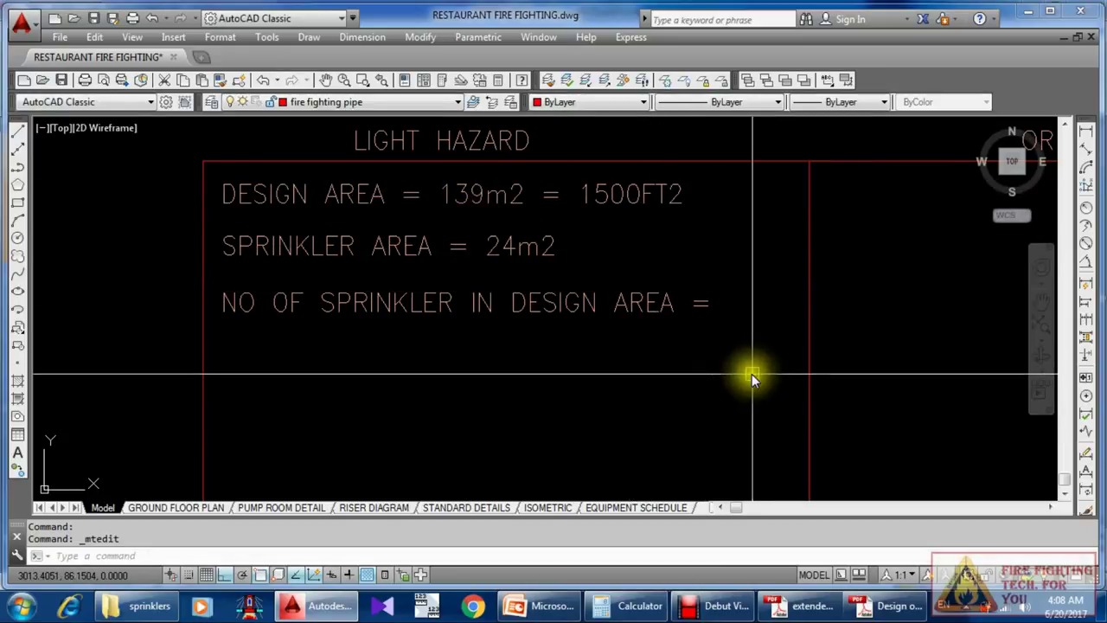
# Step: Divide the 139 m2 design area by 24 m2 in Calculator and complete the number of sprinklers note with 6
pyautogui.click(627, 605)
pyautogui.press('Escape')
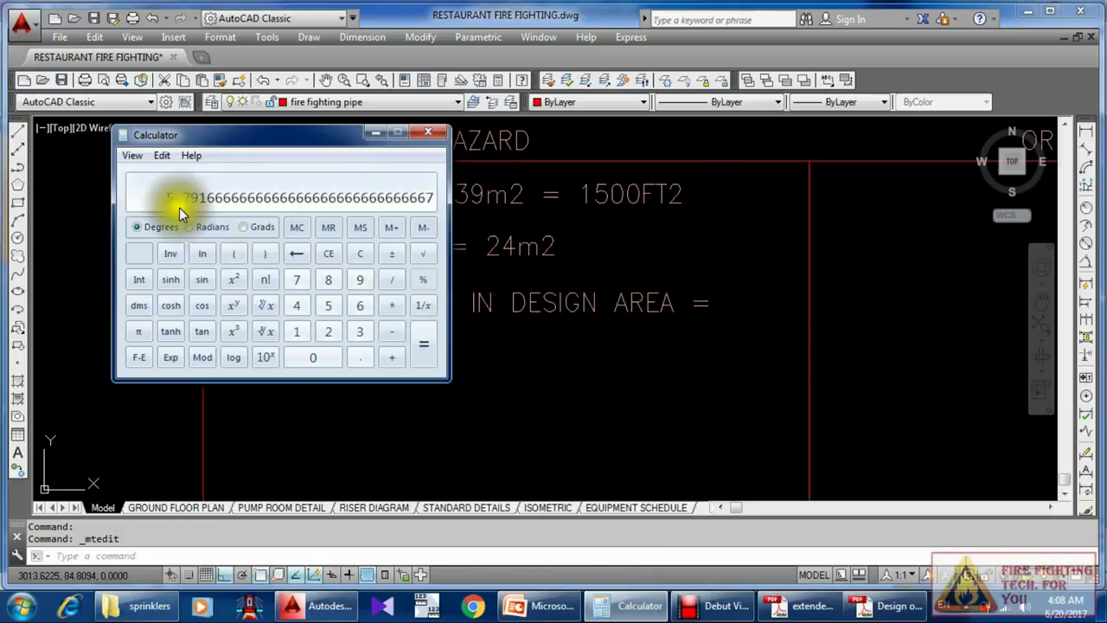
pyautogui.click(373, 134)
pyautogui.doubleClick(699, 301)
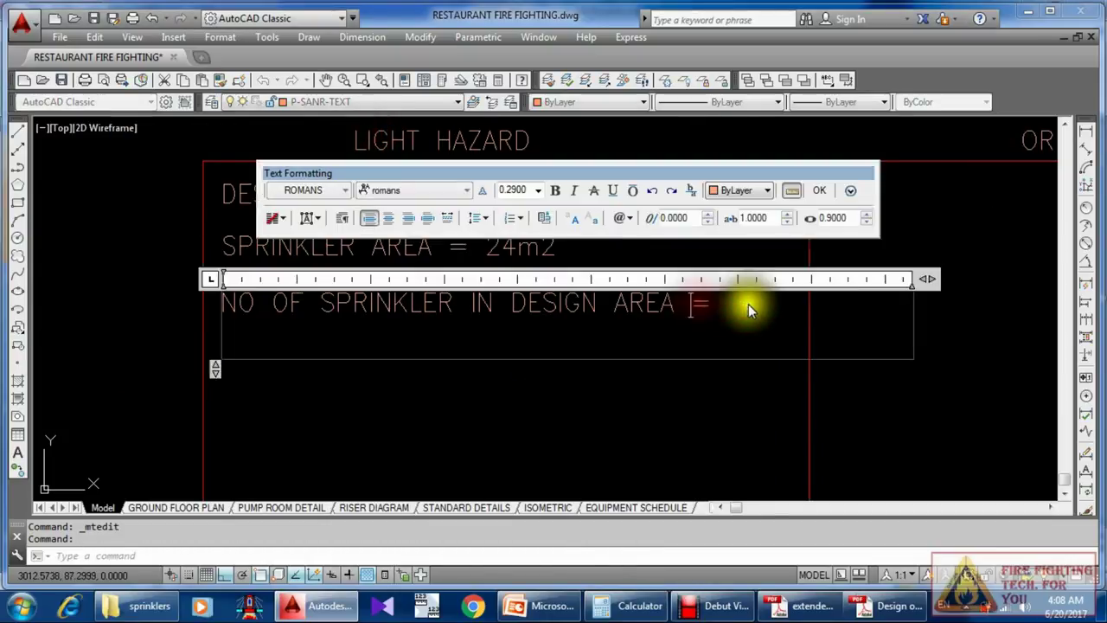
pyautogui.click(735, 307)
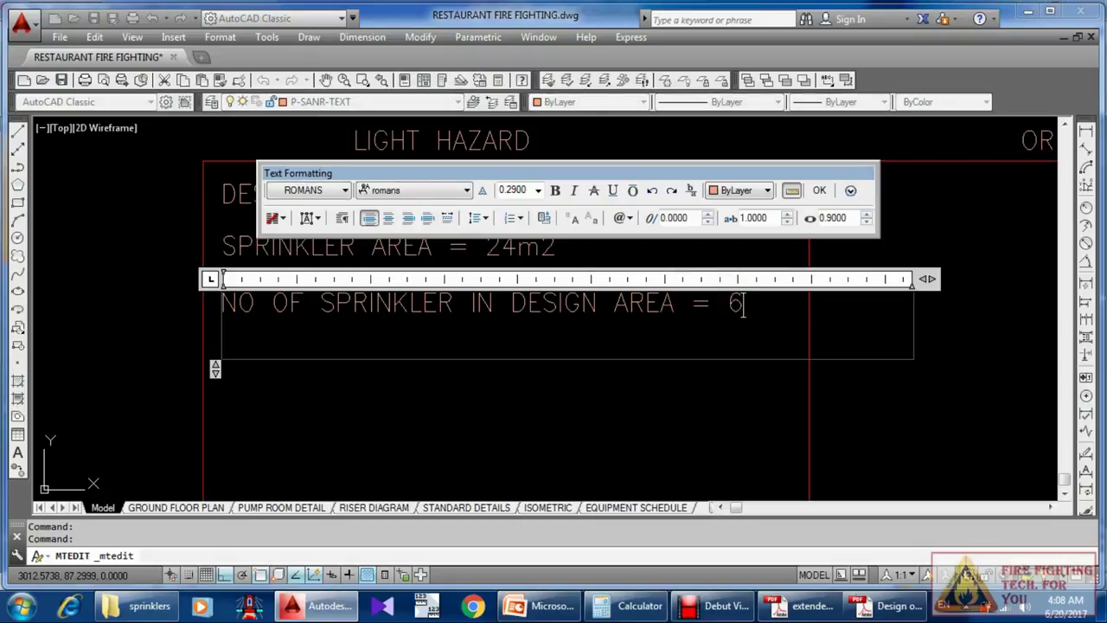
pyautogui.click(663, 388)
# Step: Copy the number of sprinklers note one line down in the light hazard box, matching the existing line spacing
pyautogui.scroll(-2, 588, 289)
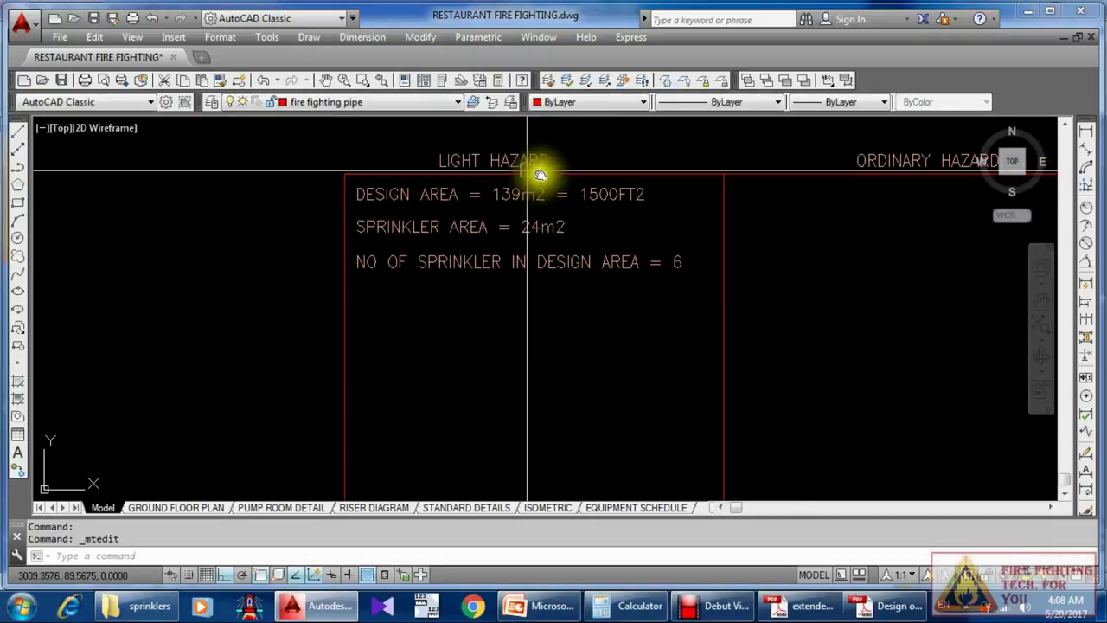
pyautogui.scroll(2, 480, 139)
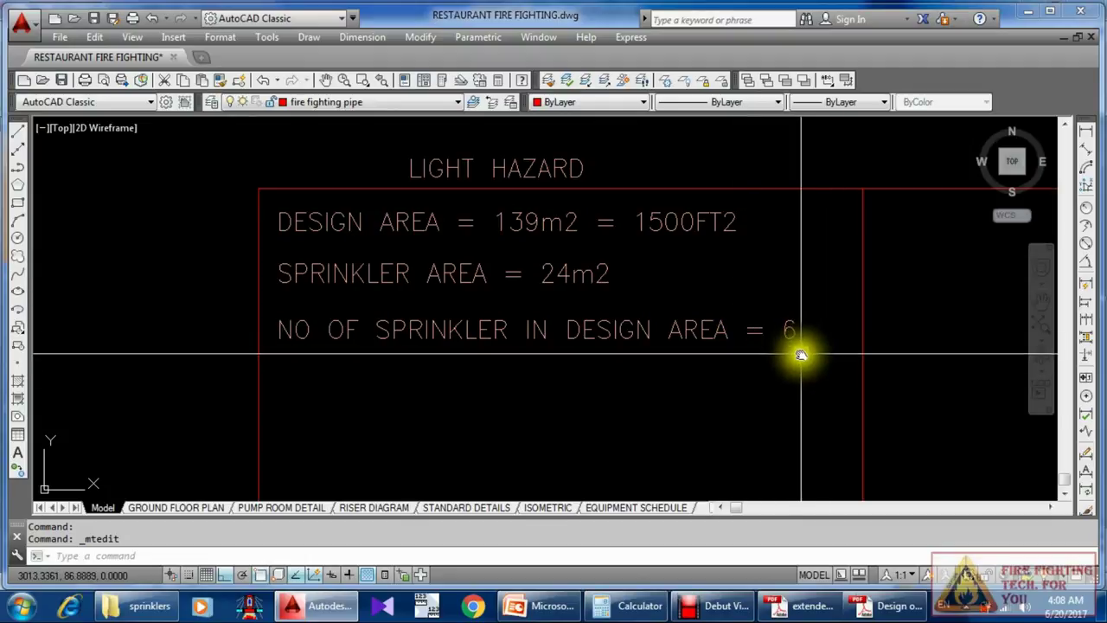
pyautogui.moveTo(801, 354); pyautogui.dragTo(782, 322, button='middle')
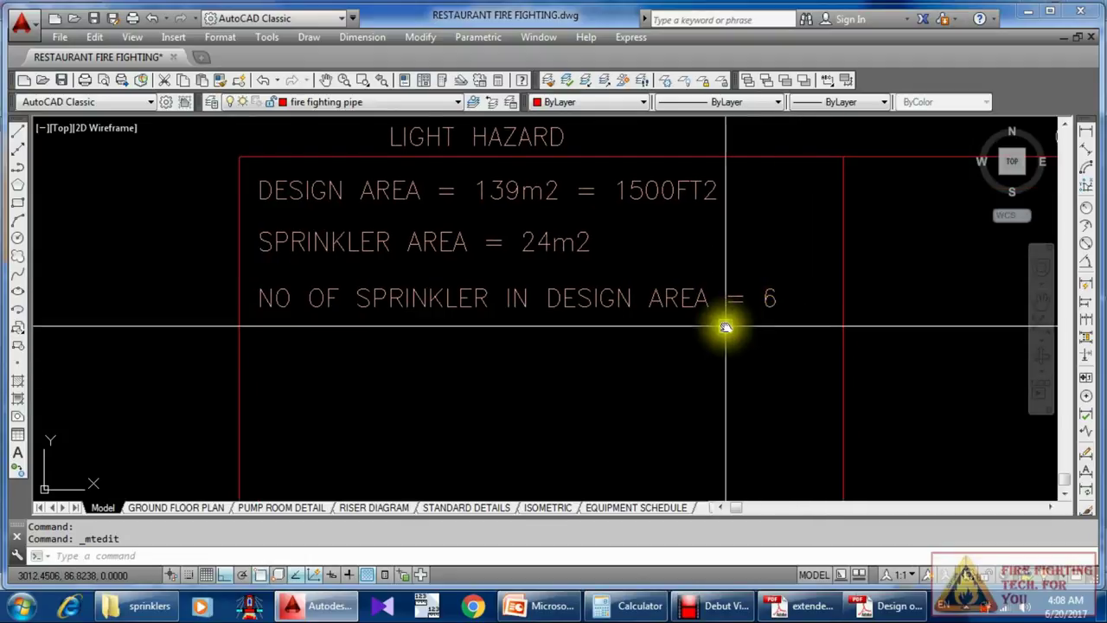
pyautogui.click(601, 302)
pyautogui.write('co')
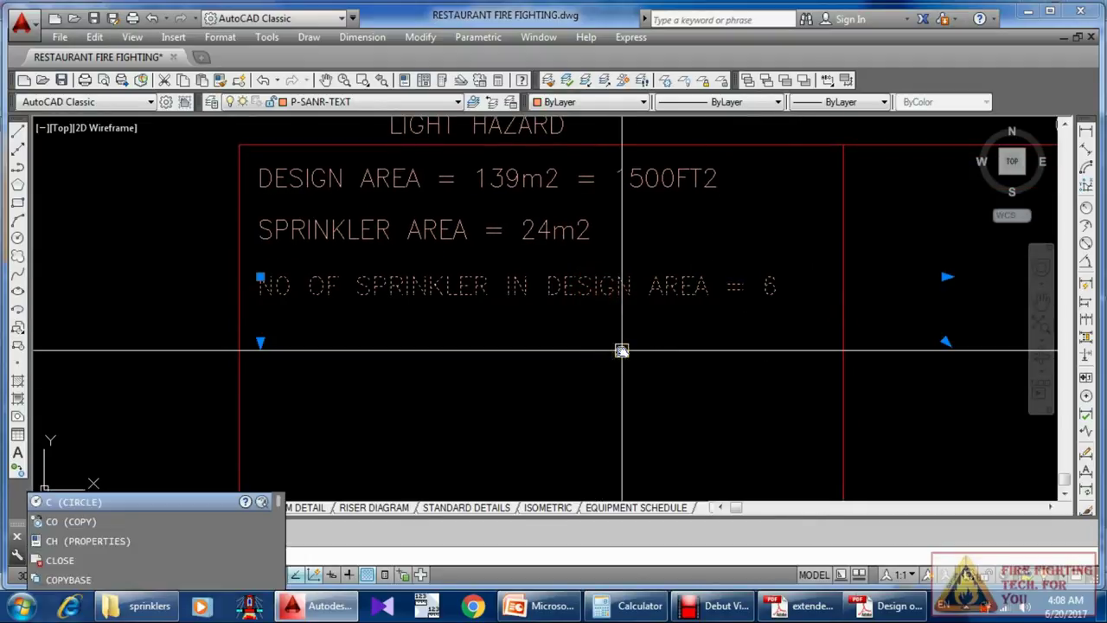
pyautogui.press('Return')
pyautogui.click(264, 247)
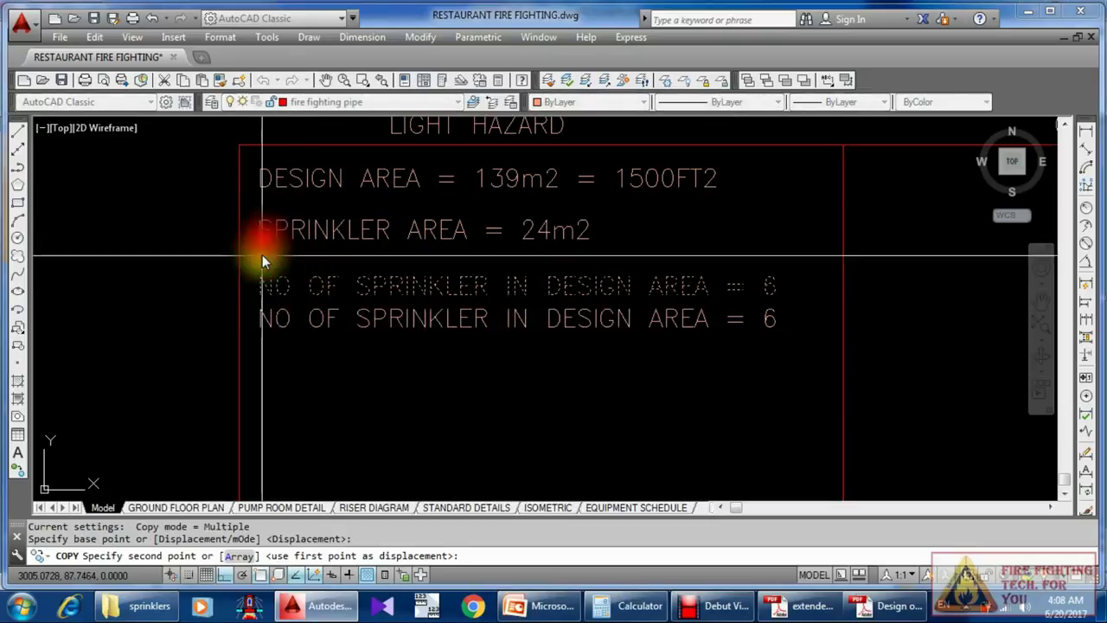
pyautogui.click(262, 288)
pyautogui.press('Escape')
# Step: Rewrite the copied number of sprinklers note as SPRINKLER FLOW RATE (GPM) =
pyautogui.doubleClick(430, 344)
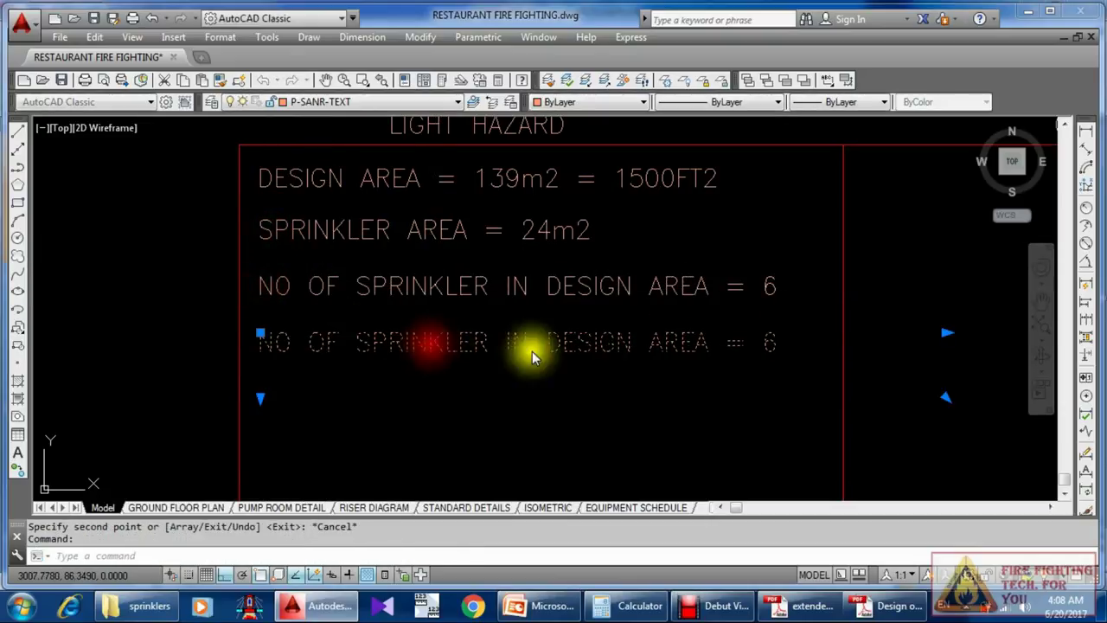
pyautogui.moveTo(791, 343); pyautogui.dragTo(212, 344)
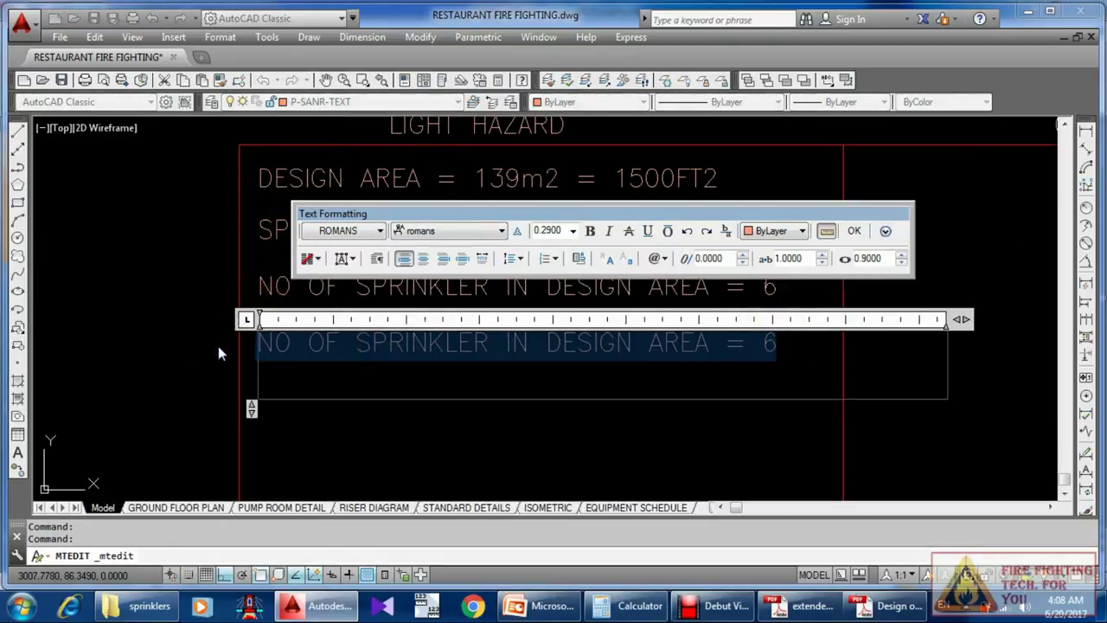
pyautogui.write('SPRINK')
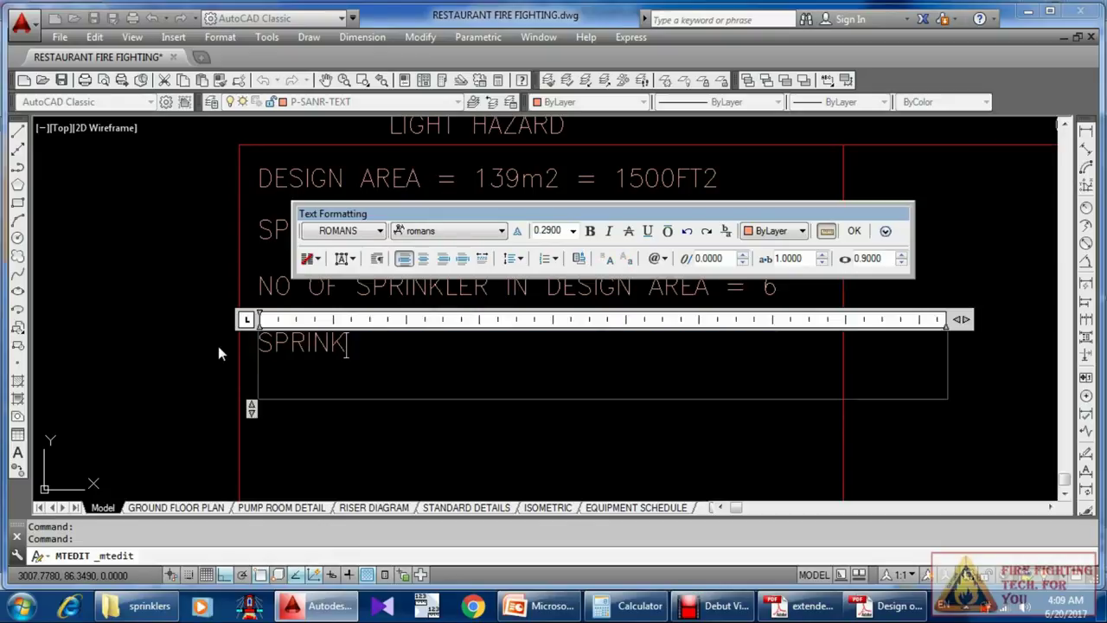
pyautogui.write('LER FLO')
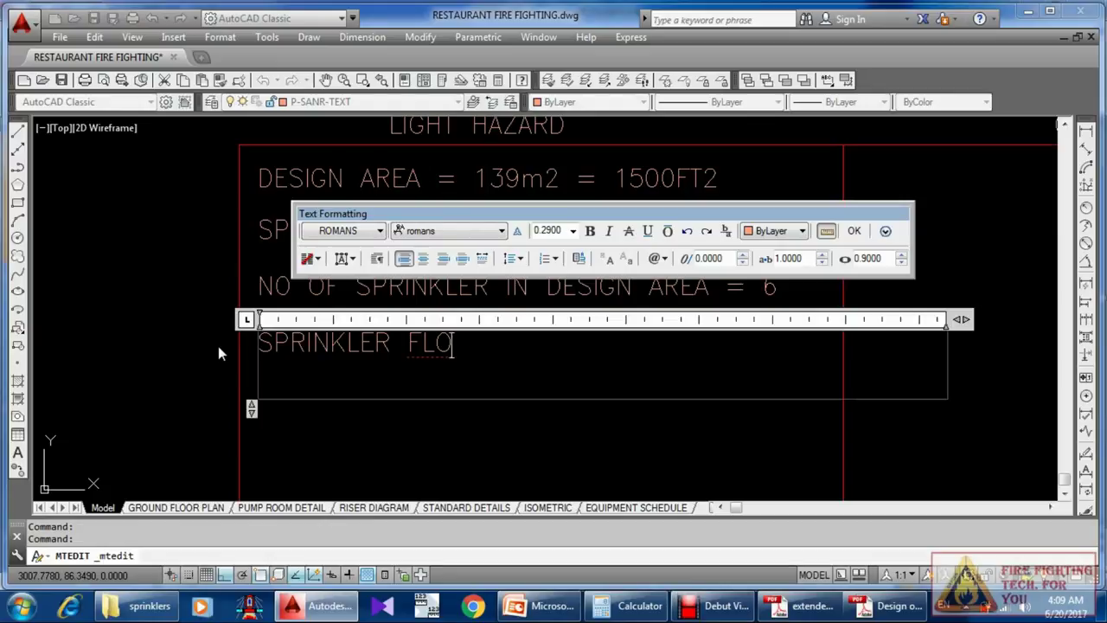
pyautogui.write('W R')
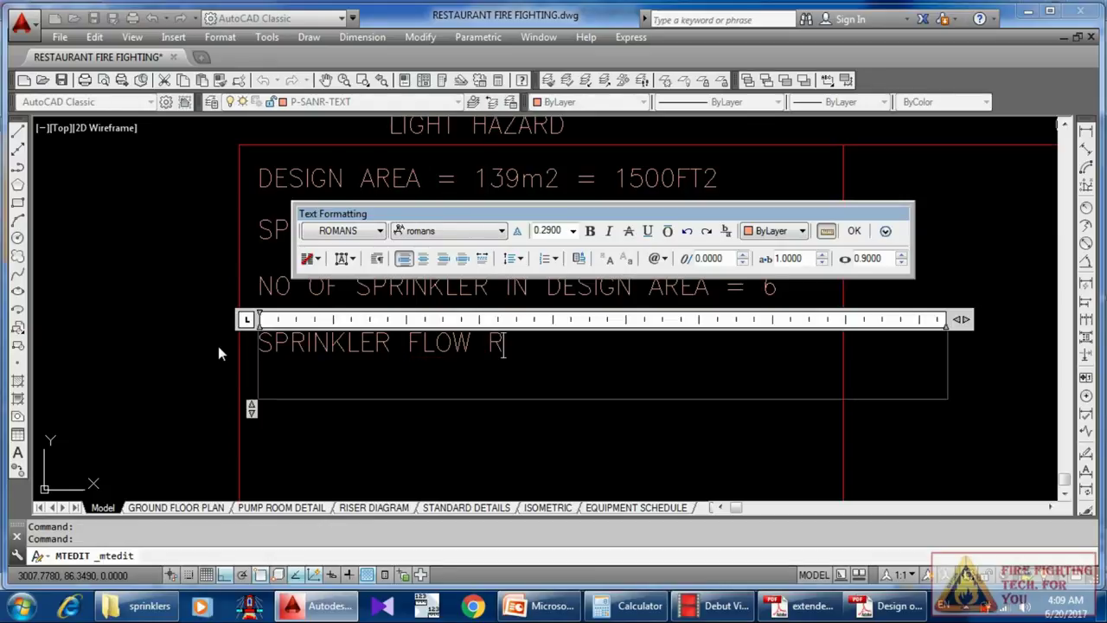
pyautogui.write('ATE (GPM) =')
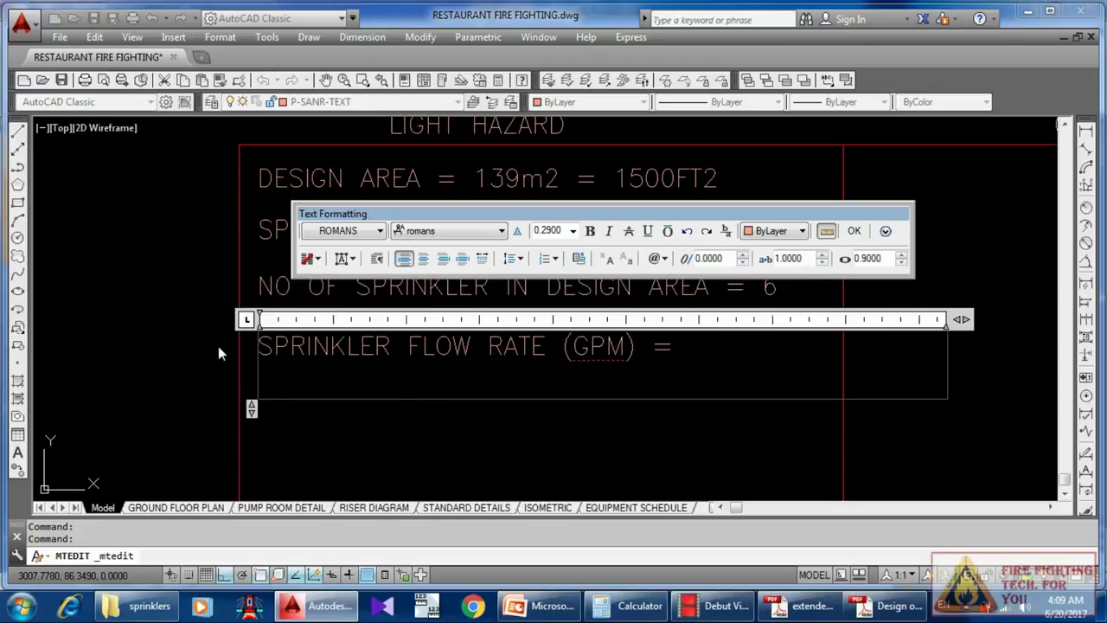
pyautogui.click(568, 418)
# Step: Look up the 5.6 K 16 x 16 sprinkler's minimum flow in the extended sidewall sprinkler PDF and complete the flow rate note with 26
pyautogui.click(809, 610)
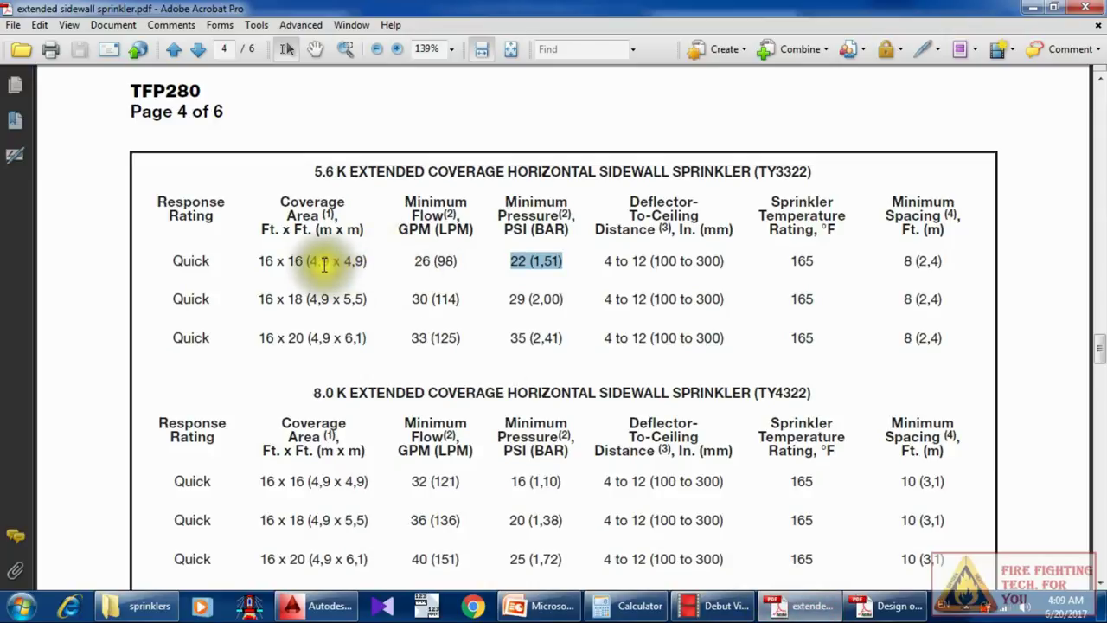
pyautogui.doubleClick(419, 261)
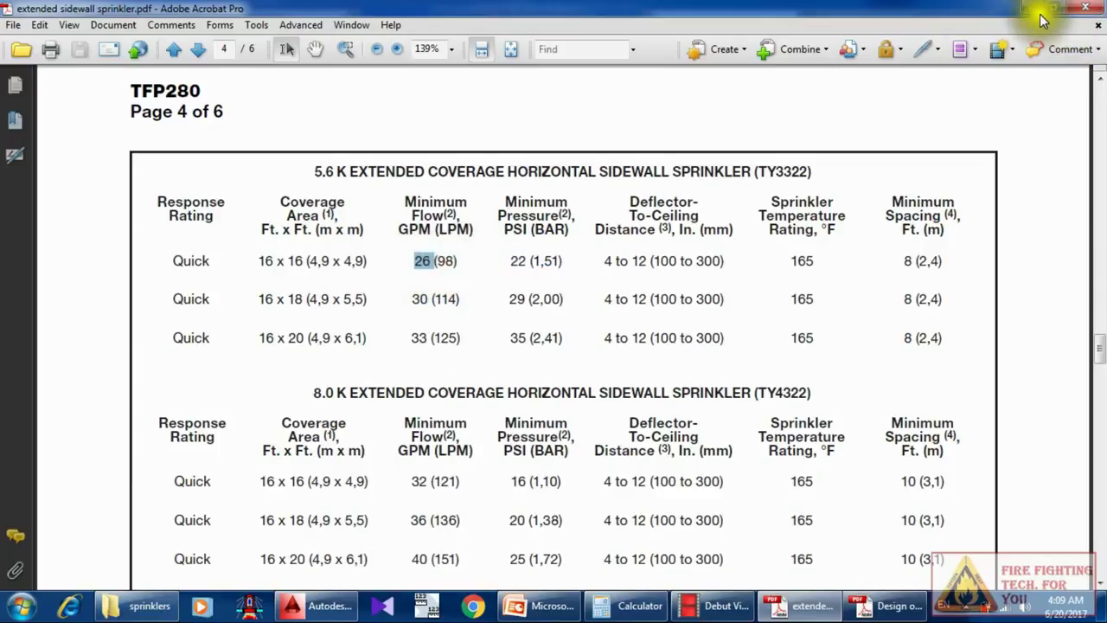
pyautogui.click(1042, 15)
pyautogui.doubleClick(662, 347)
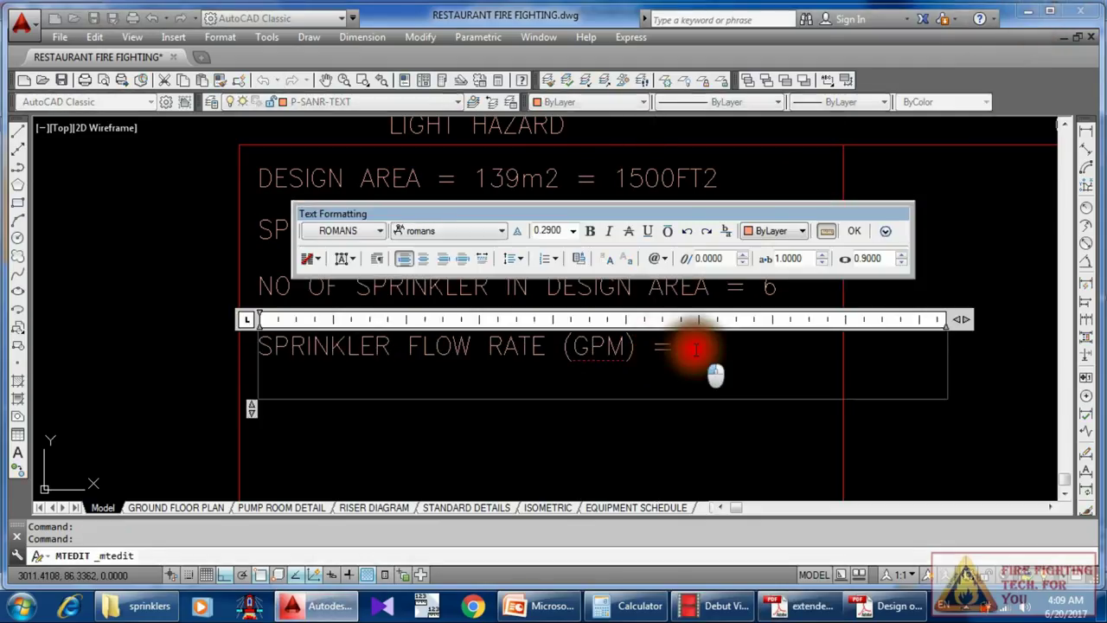
pyautogui.click(696, 348)
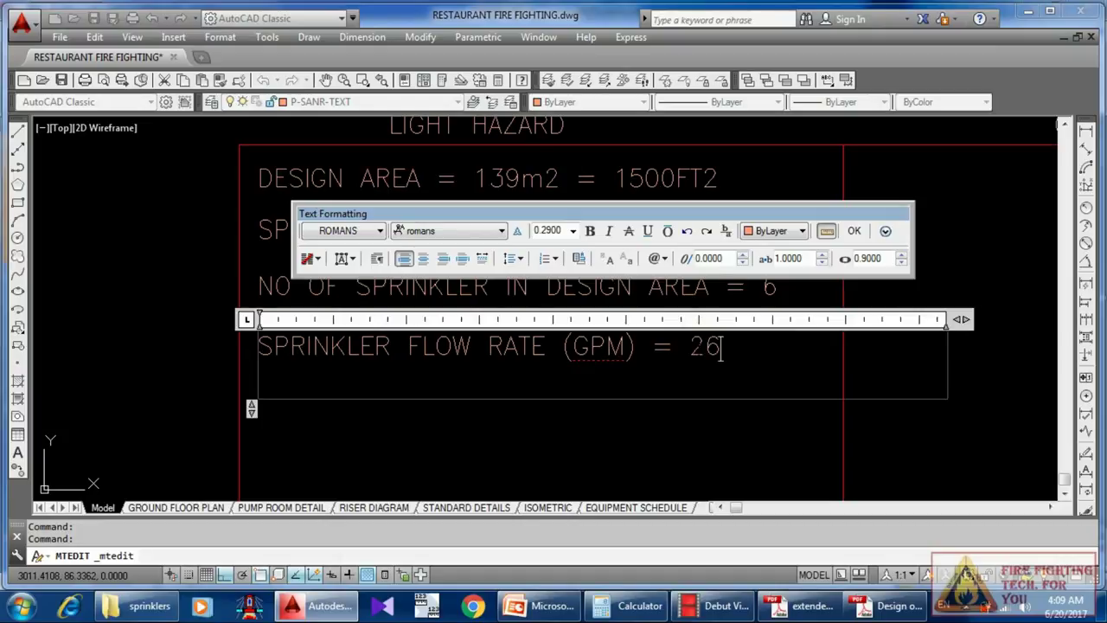
pyautogui.click(662, 419)
# Step: Copy the SPRINKLER FLOW RATE (GPM) note one line down at the same spacing
pyautogui.moveTo(620, 420); pyautogui.dragTo(581, 321, button='middle')
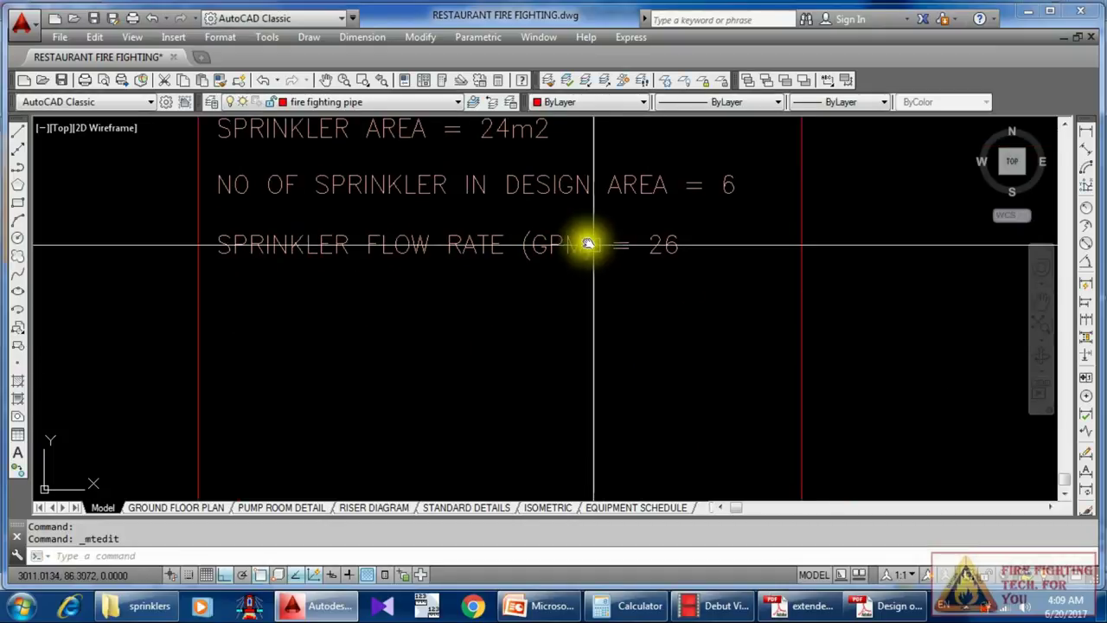
pyautogui.click(613, 292)
pyautogui.write('co')
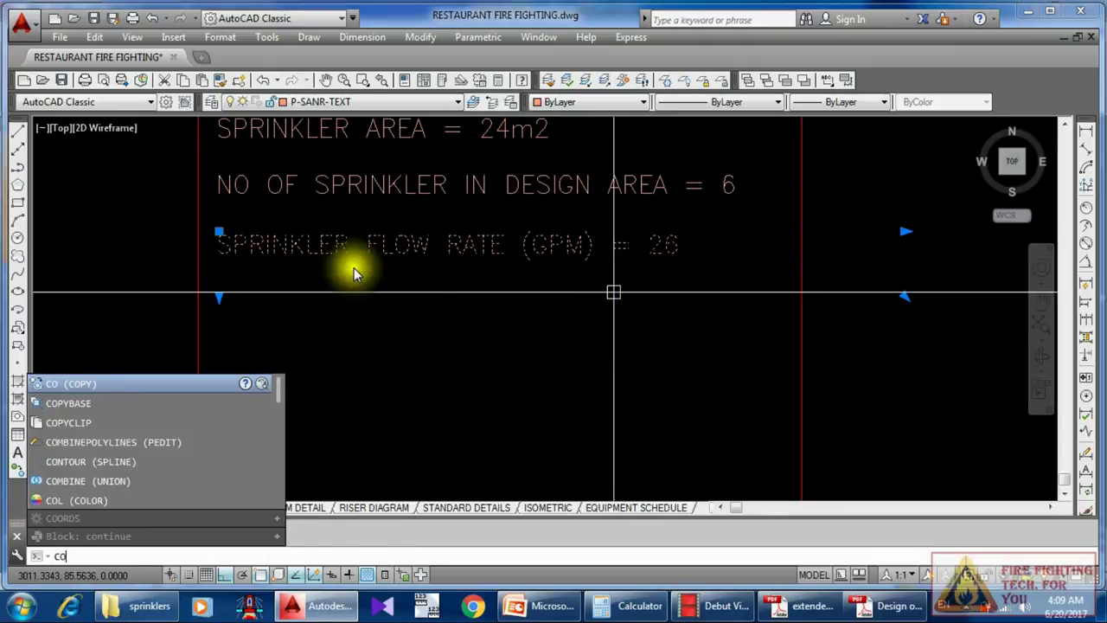
pyautogui.press('Return')
pyautogui.click(216, 195)
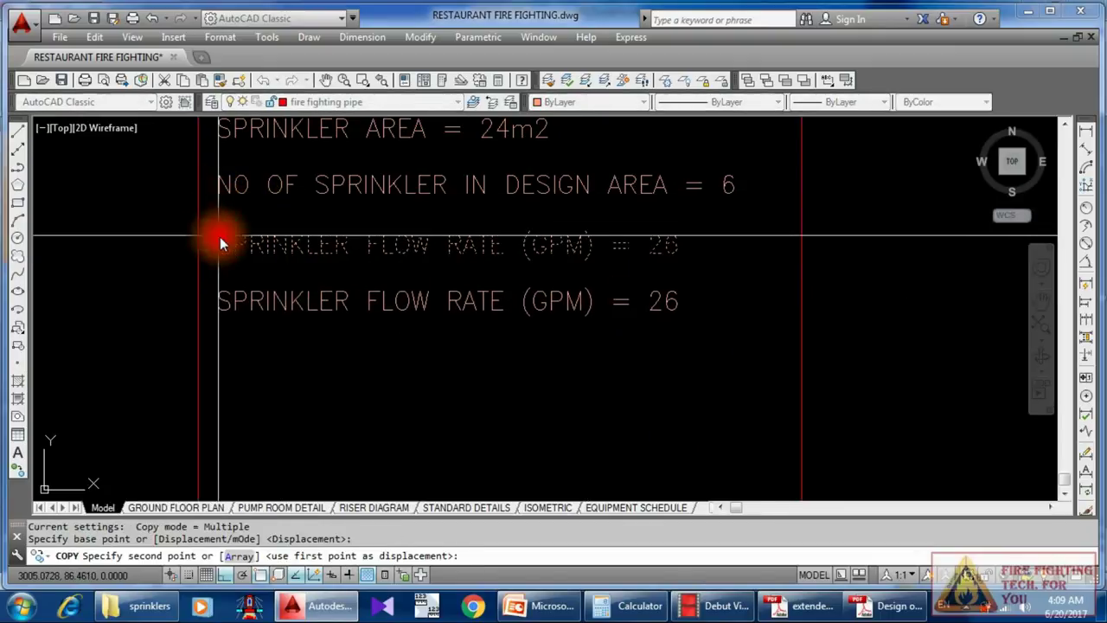
pyautogui.click(220, 237)
pyautogui.press('Escape')
# Step: Change the label of the copied flow rate note to TOTAL SPRINKLERS FLOW RATE (GPM)
pyautogui.doubleClick(319, 308)
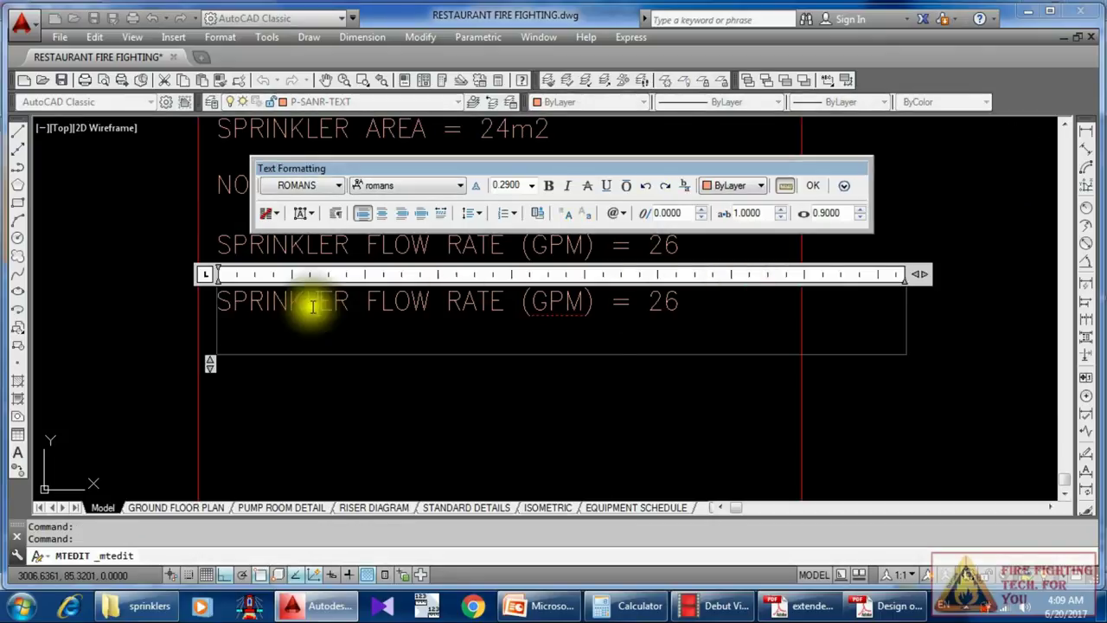
pyautogui.click(229, 307)
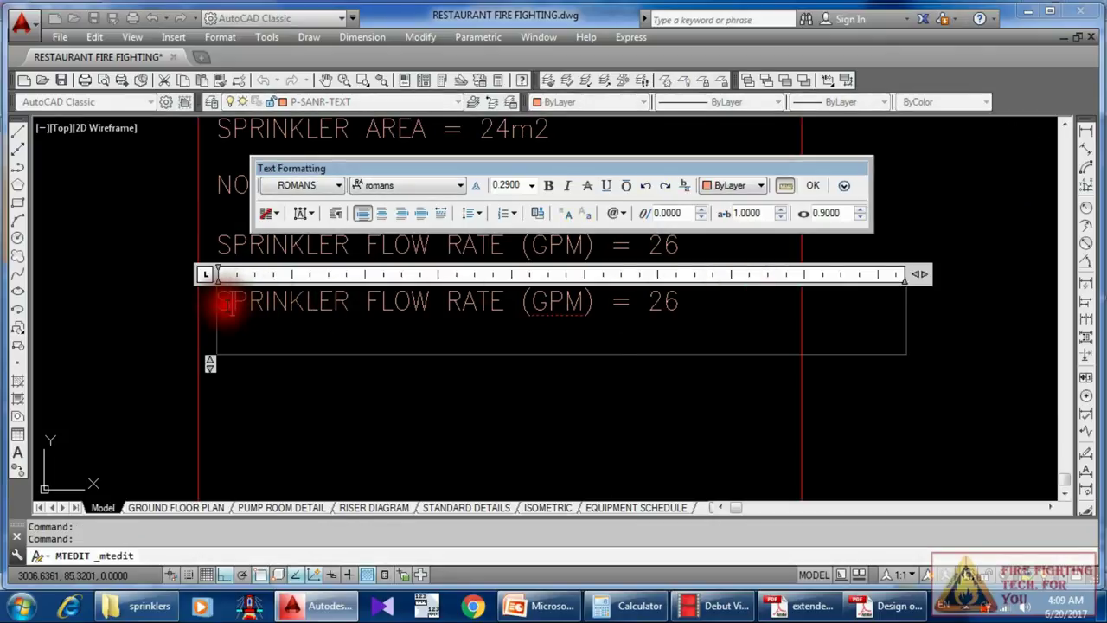
pyautogui.write('T')
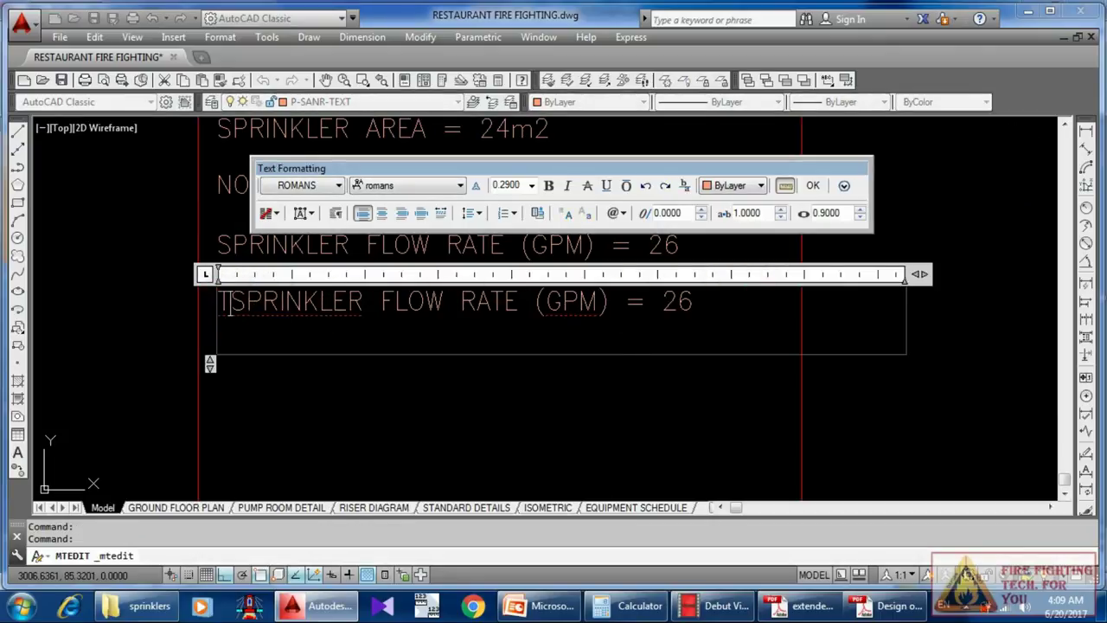
pyautogui.write('OTAL')
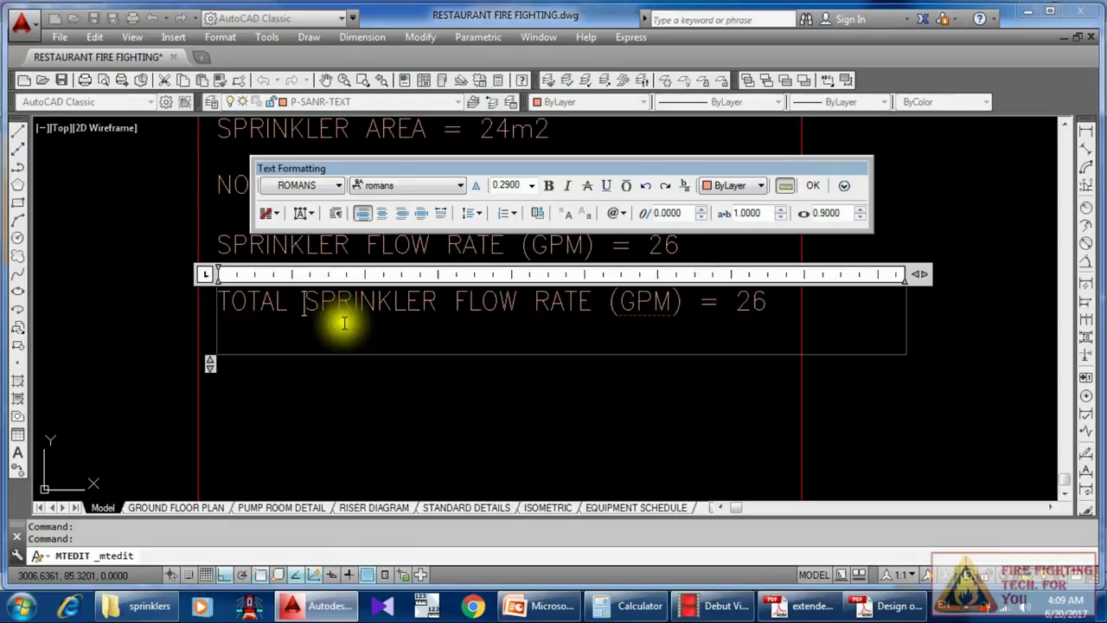
pyautogui.click(439, 303)
pyautogui.write('S')
pyautogui.click(461, 379)
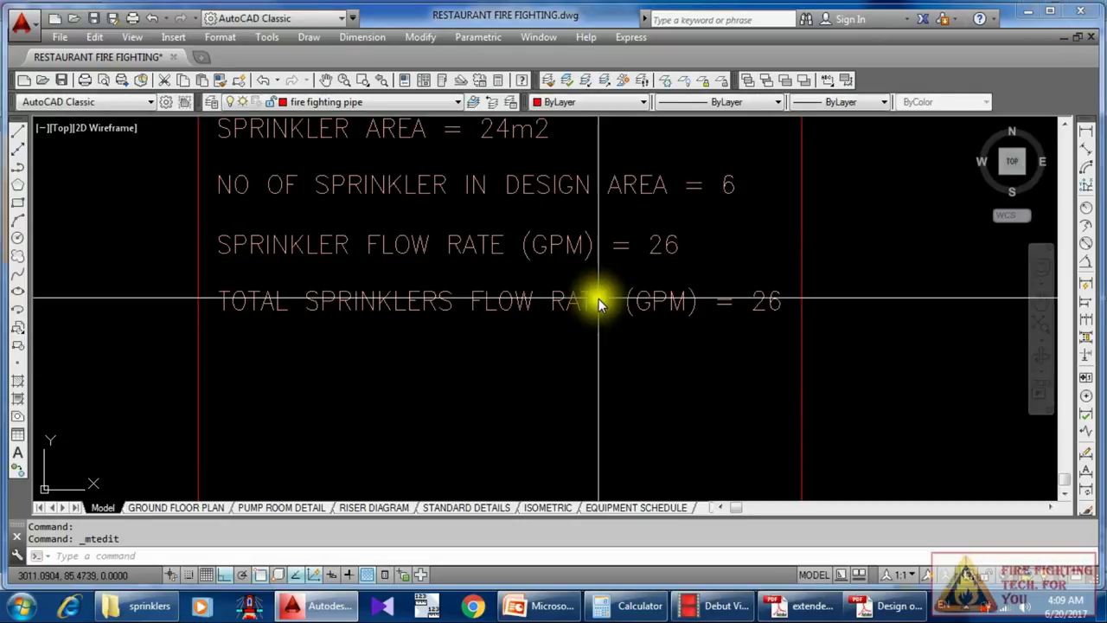
pyautogui.click(598, 298)
pyautogui.moveTo(598, 299); pyautogui.dragTo(484, 302, button='middle')
pyautogui.scroll(-3, 514, 306)
pyautogui.scroll(3, 559, 296)
pyautogui.moveTo(559, 297); pyautogui.dragTo(568, 297, button='middle')
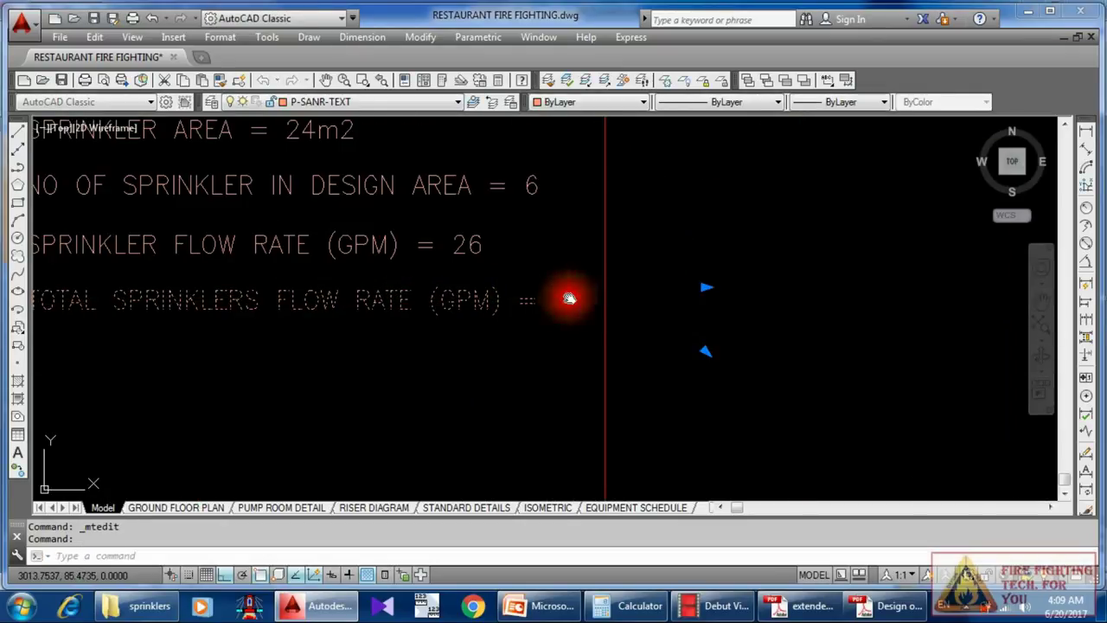
pyautogui.doubleClick(570, 297)
pyautogui.moveTo(564, 307); pyautogui.dragTo(611, 320)
pyautogui.press('Escape')
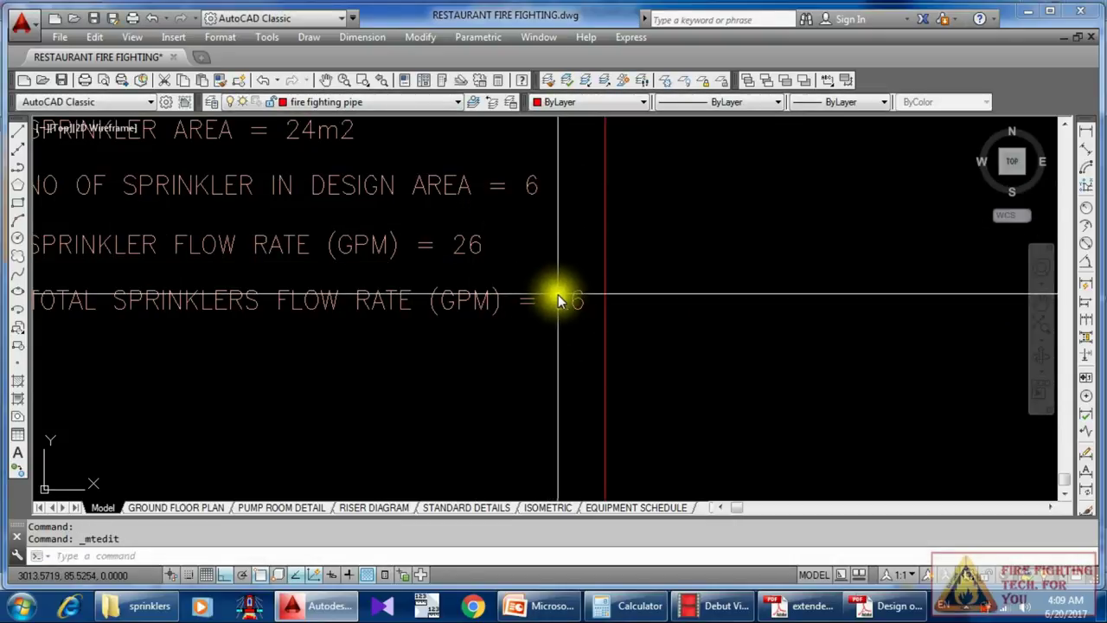
# Step: Multiply 26 by 6 in the Calculator and set the TOTAL SPRINKLERS FLOW RATE (GPM) note's value to 156
pyautogui.moveTo(506, 233)
pyautogui.mouseDown(button='middle')
pyautogui.moveTo(597, 288)
pyautogui.moveTo(577, 263)
pyautogui.mouseUp(button='middle')
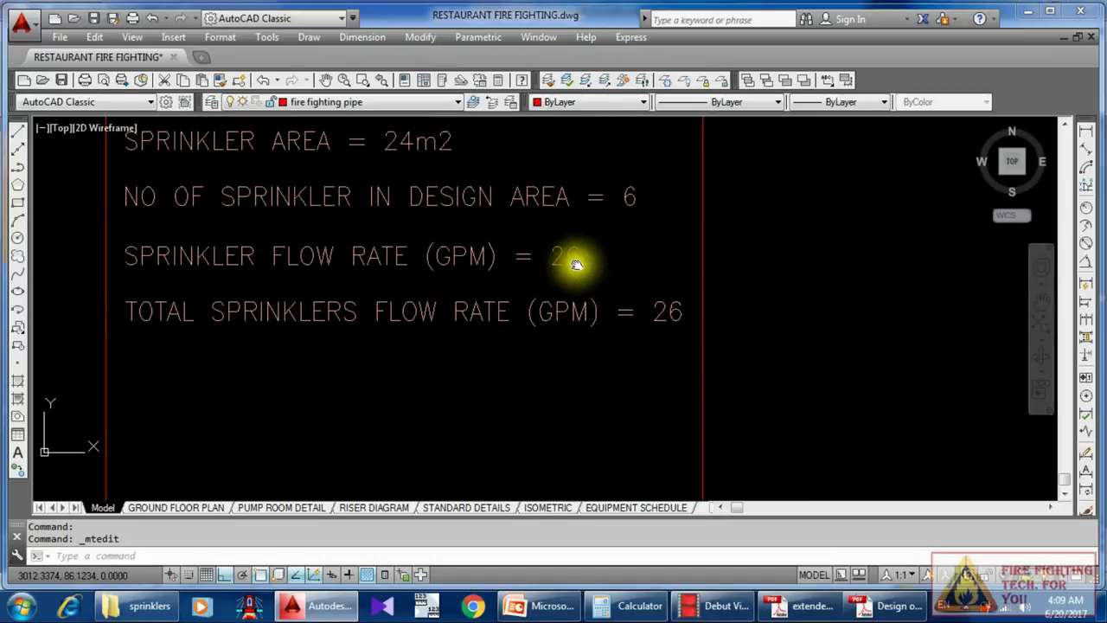
pyautogui.doubleClick(663, 309)
pyautogui.write('26')
pyautogui.doubleClick(668, 308)
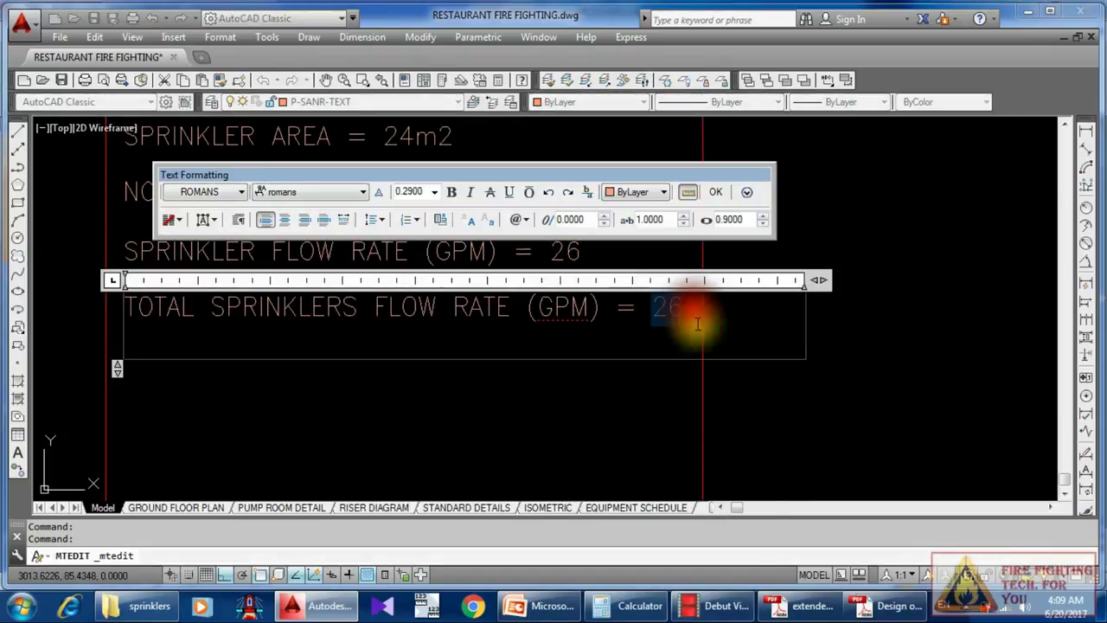
pyautogui.click(627, 605)
pyautogui.press('Escape')
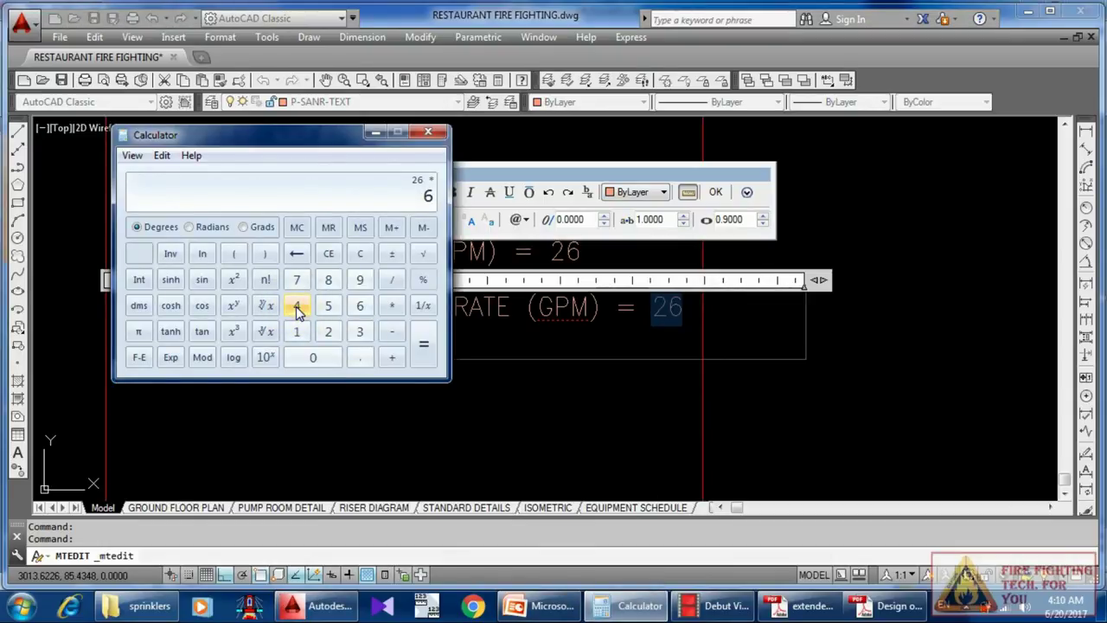
pyautogui.click(374, 132)
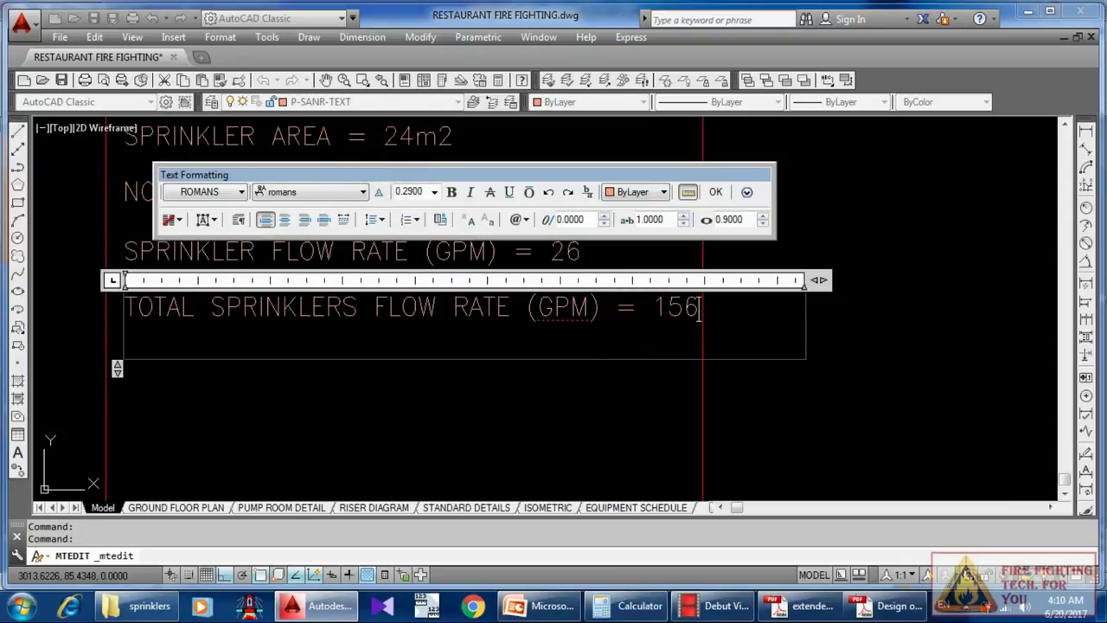
pyautogui.click(624, 377)
# Step: Review the light hazard notes and check the Calculations Summary slide in PowerPoint for the pump flow formula, returning to the drawing
pyautogui.scroll(1, 470, 291)
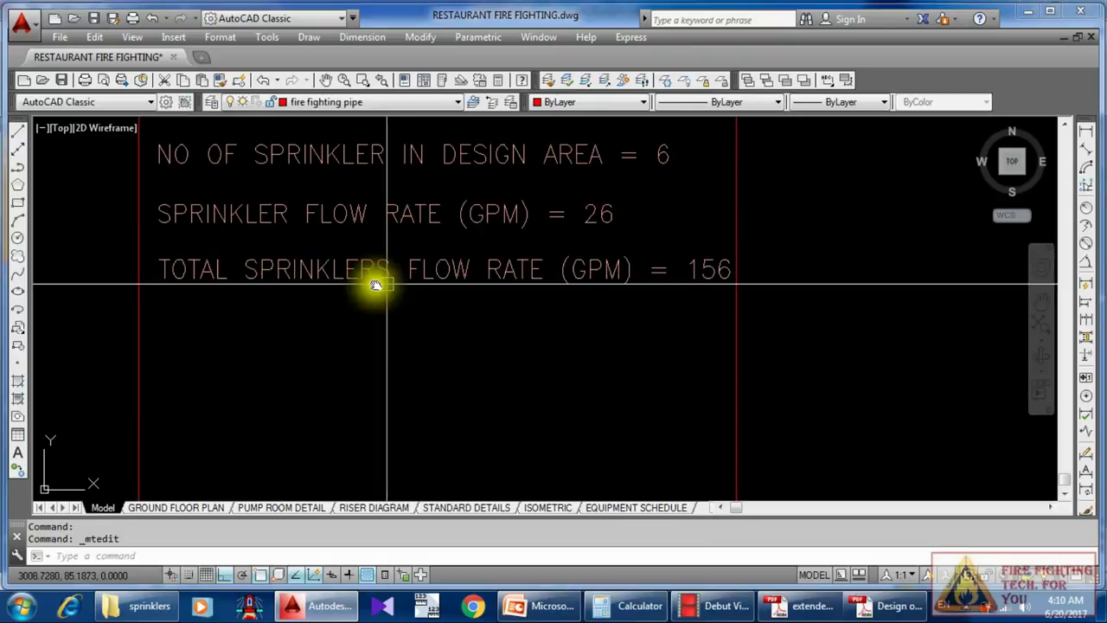
pyautogui.scroll(-2, 544, 285)
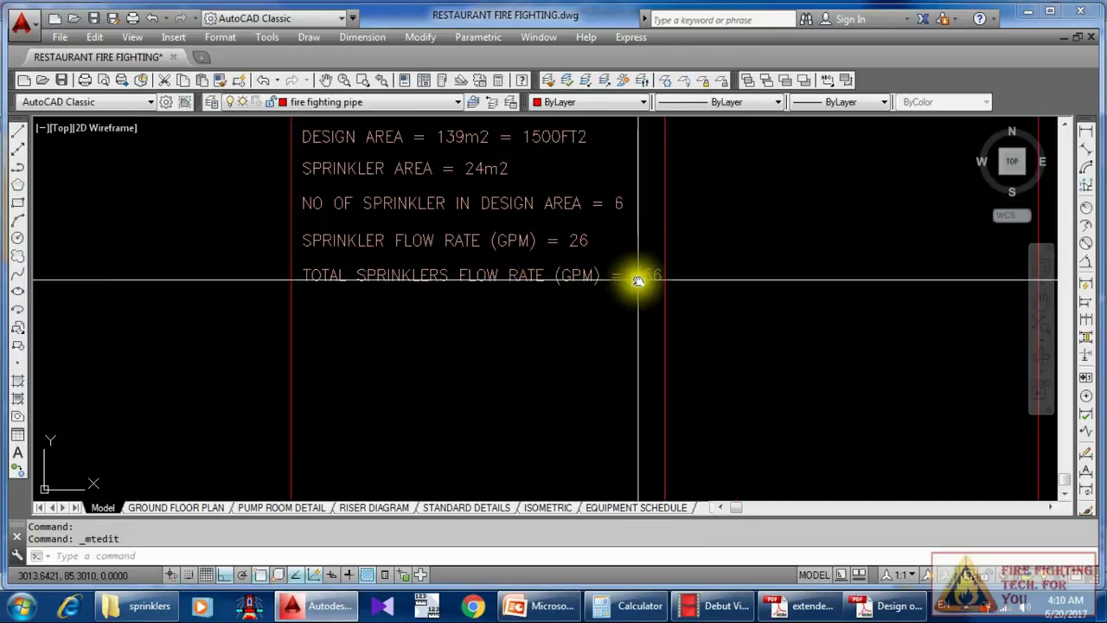
pyautogui.scroll(2, 638, 283)
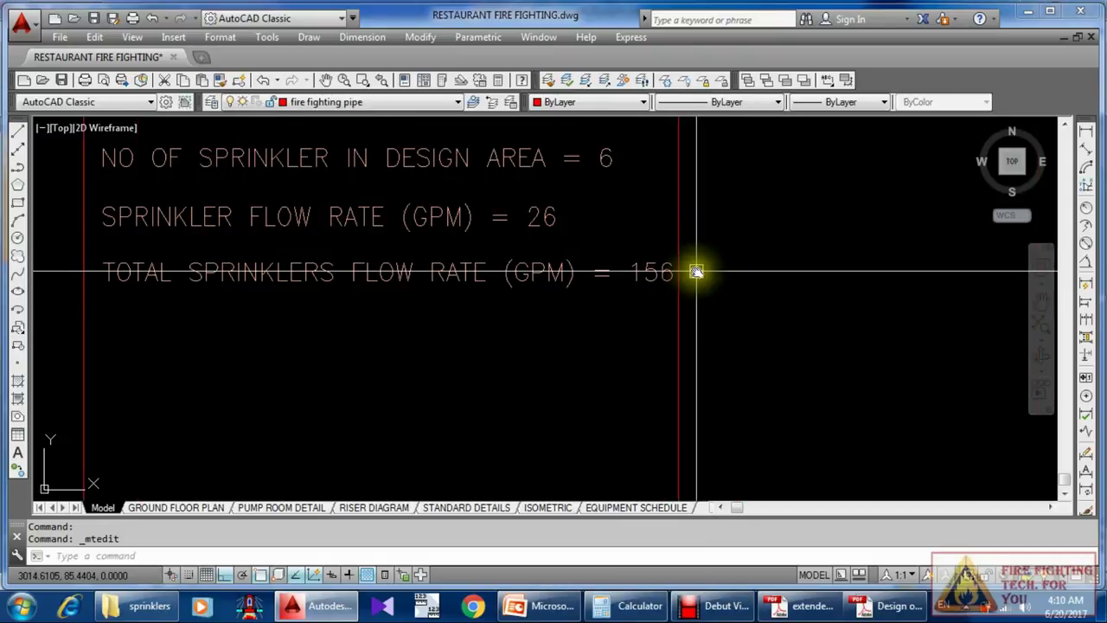
pyautogui.scroll(1, 697, 272)
pyautogui.scroll(-2, 549, 272)
pyautogui.moveTo(548, 272); pyautogui.dragTo(563, 300, button='middle')
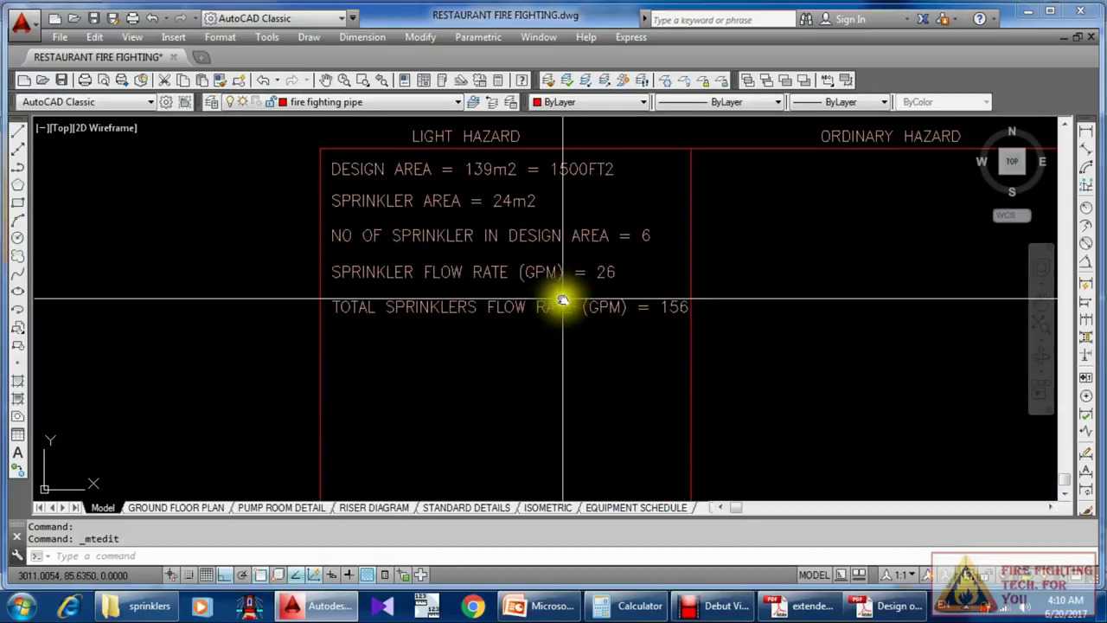
pyautogui.click(312, 604)
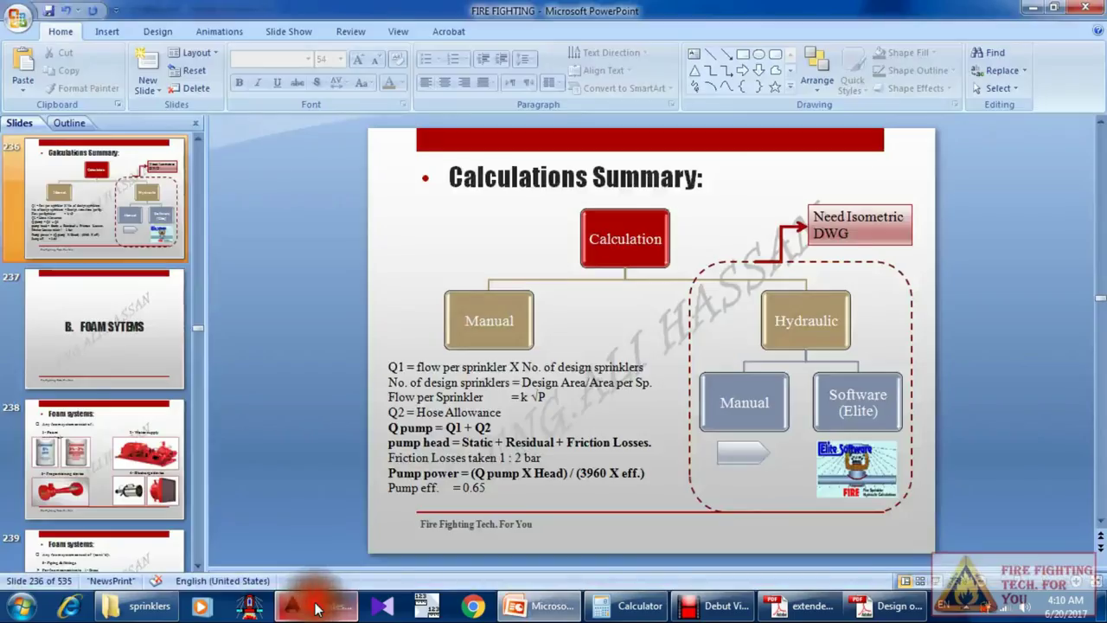
pyautogui.click(354, 606)
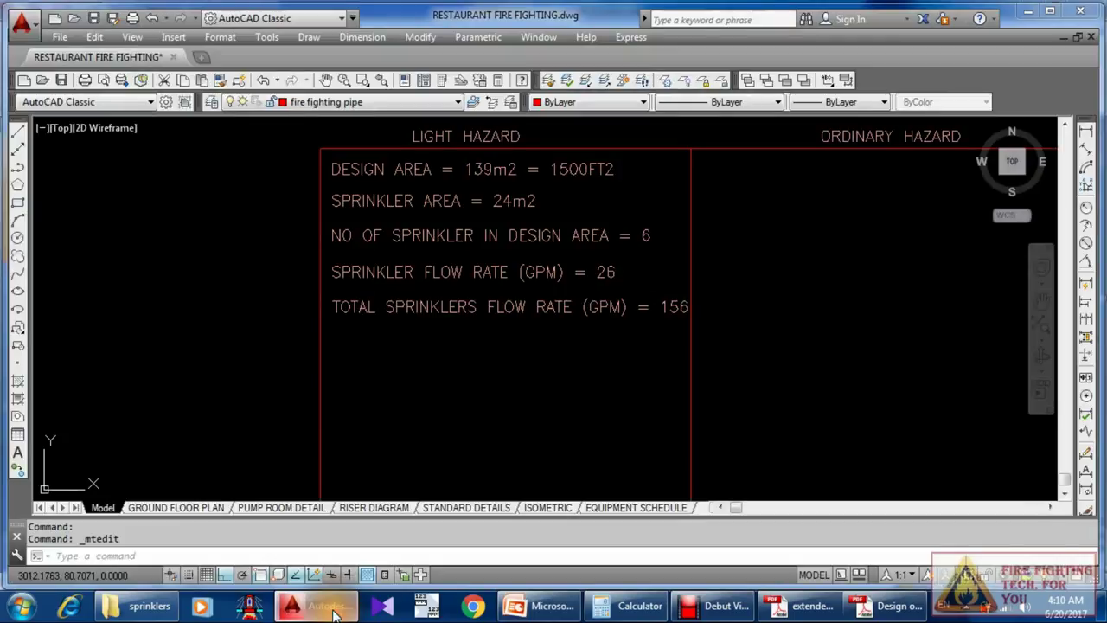
# Step: Examine the sprinkler and pipe layout on the ground floor plan, including the entrance, seating area and kitchen
pyautogui.scroll(-3, 548, 239)
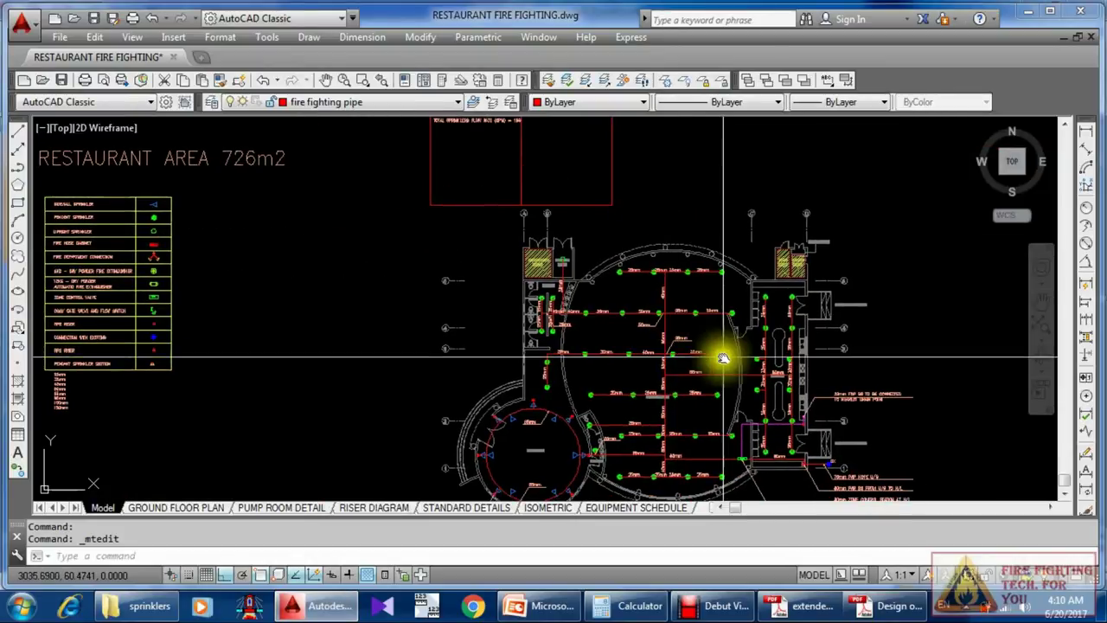
pyautogui.moveTo(724, 355); pyautogui.dragTo(548, 213, button='middle')
pyautogui.scroll(2, 563, 302)
pyautogui.moveTo(563, 302); pyautogui.dragTo(586, 239, button='middle')
pyautogui.scroll(1, 598, 279)
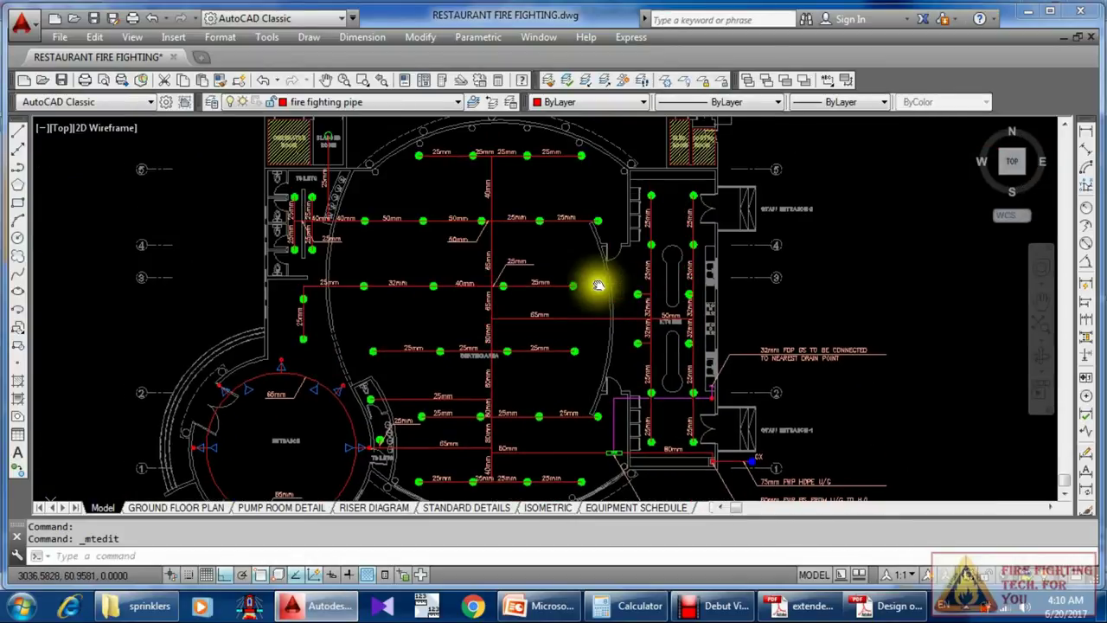
pyautogui.scroll(1, 623, 267)
pyautogui.scroll(-1, 630, 210)
pyautogui.scroll(-1, 631, 186)
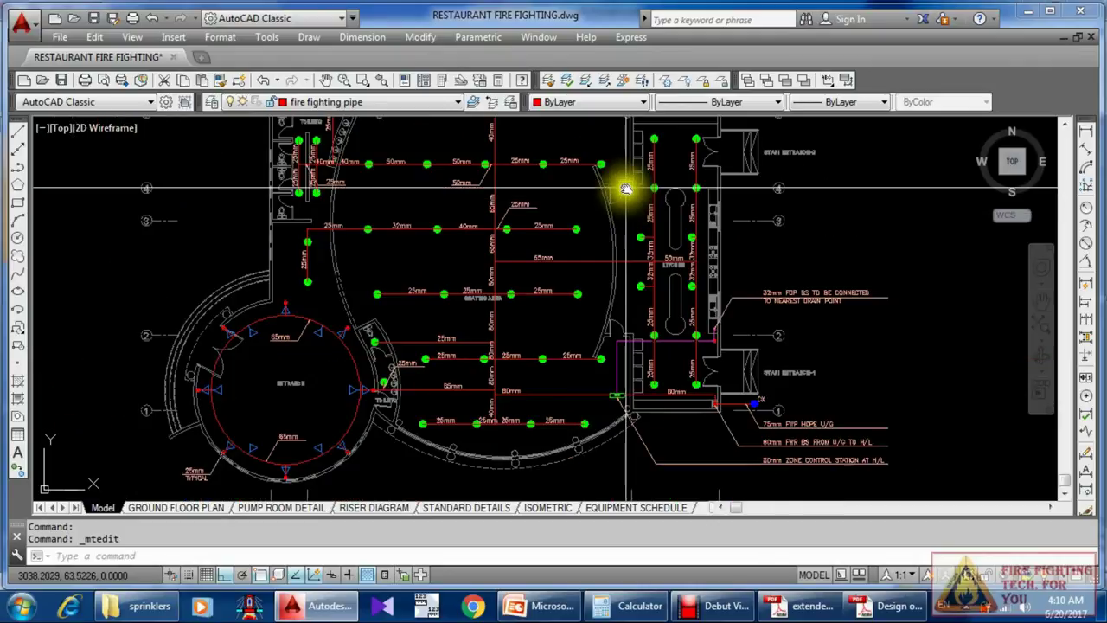
pyautogui.moveTo(630, 181)
pyautogui.mouseDown(button='middle')
pyautogui.moveTo(603, 171)
pyautogui.moveTo(629, 158)
pyautogui.mouseUp(button='middle')
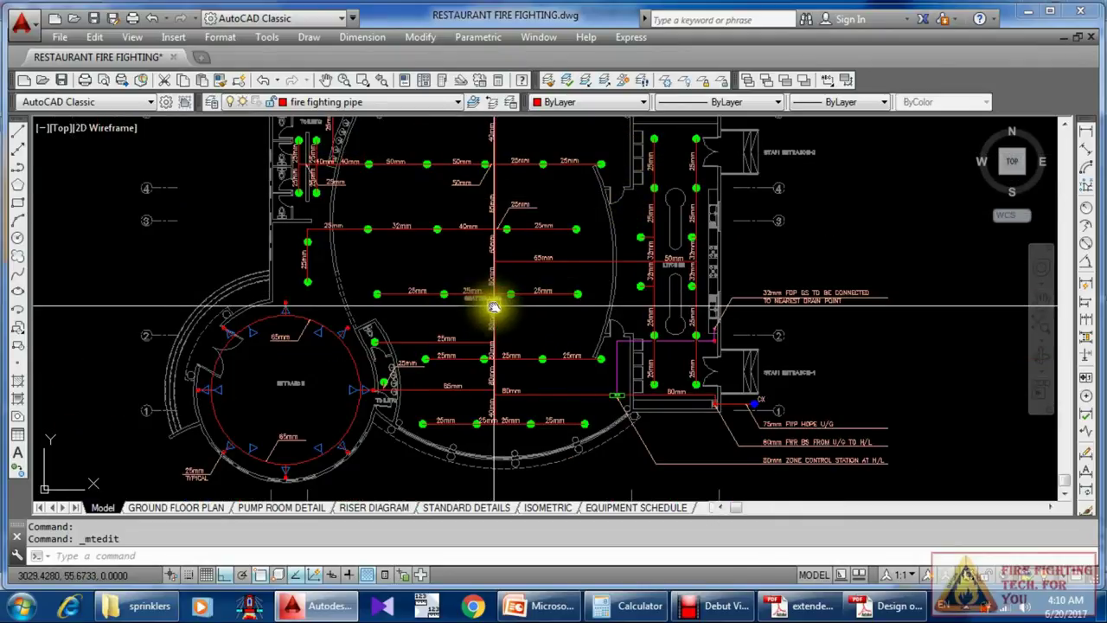
pyautogui.moveTo(456, 352); pyautogui.dragTo(484, 300, button='middle')
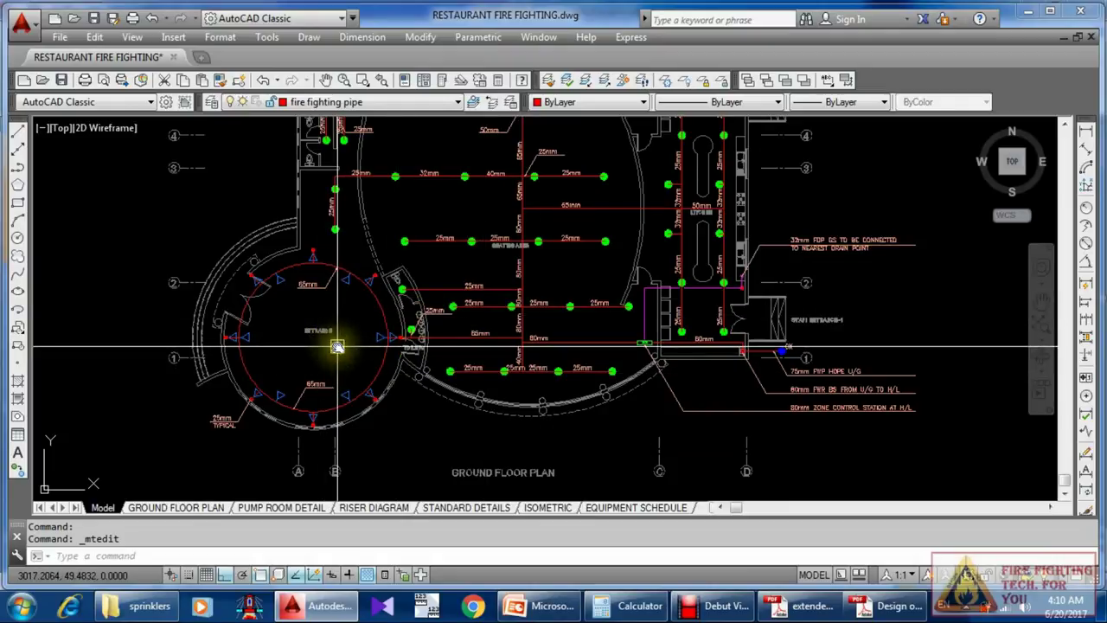
pyautogui.scroll(2, 359, 341)
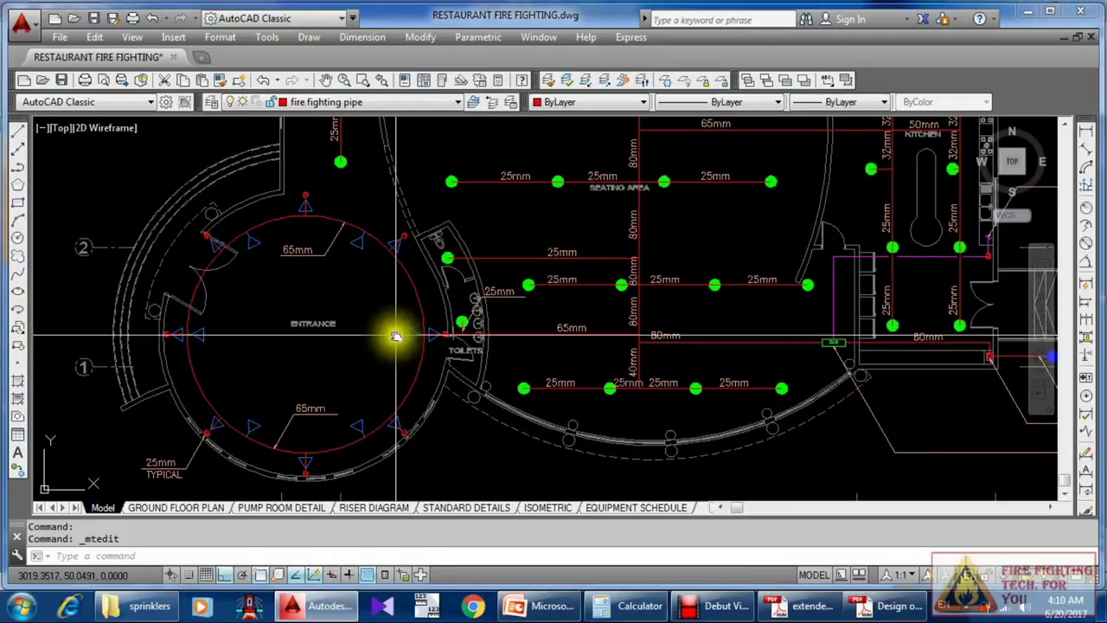
pyautogui.scroll(-4, 519, 303)
pyautogui.scroll(2, 475, 324)
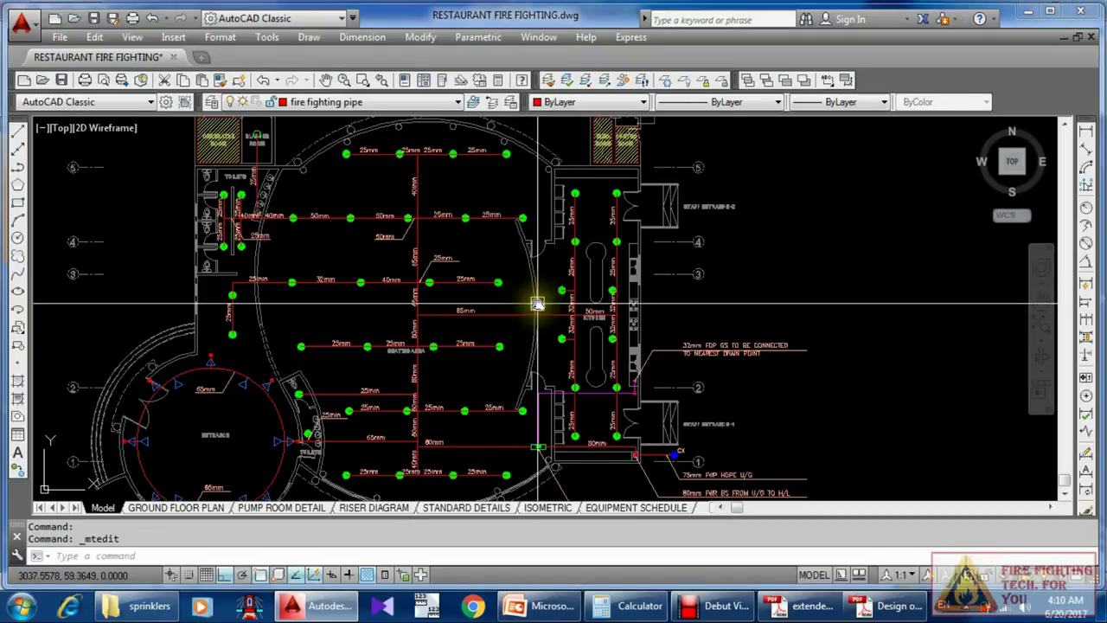
pyautogui.moveTo(555, 304); pyautogui.dragTo(594, 291, button='middle')
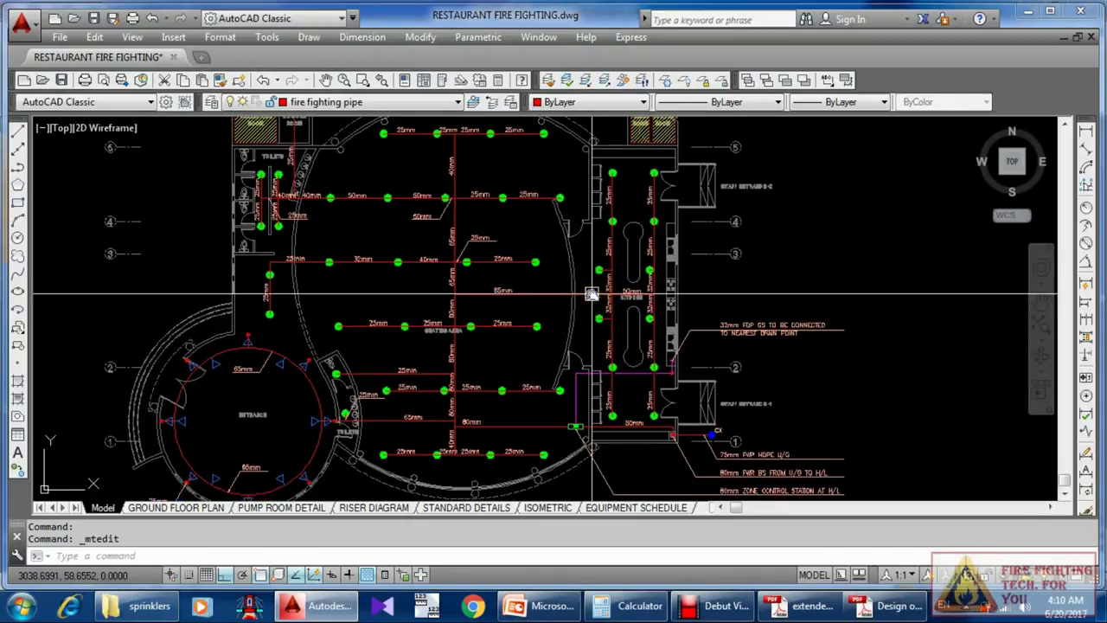
# Step: Look up the light hazard hose stream allowance on the Tank sizing slide in PowerPoint and return to the drawing
pyautogui.click(536, 606)
pyautogui.scroll(5, 955, 392)
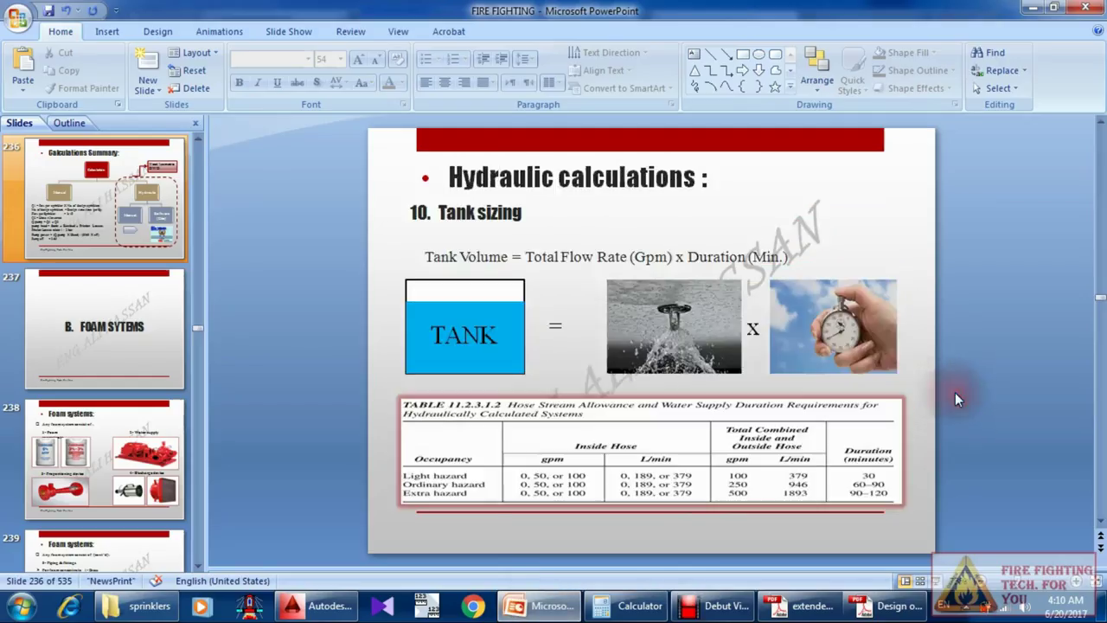
pyautogui.scroll(-4, 956, 394)
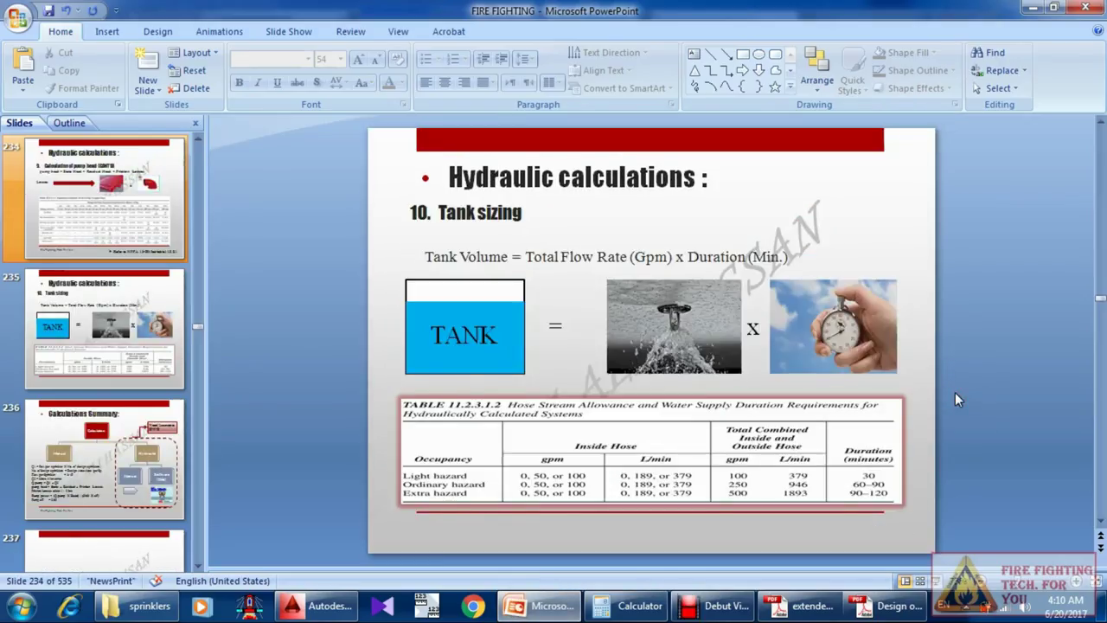
pyautogui.scroll(2, 955, 394)
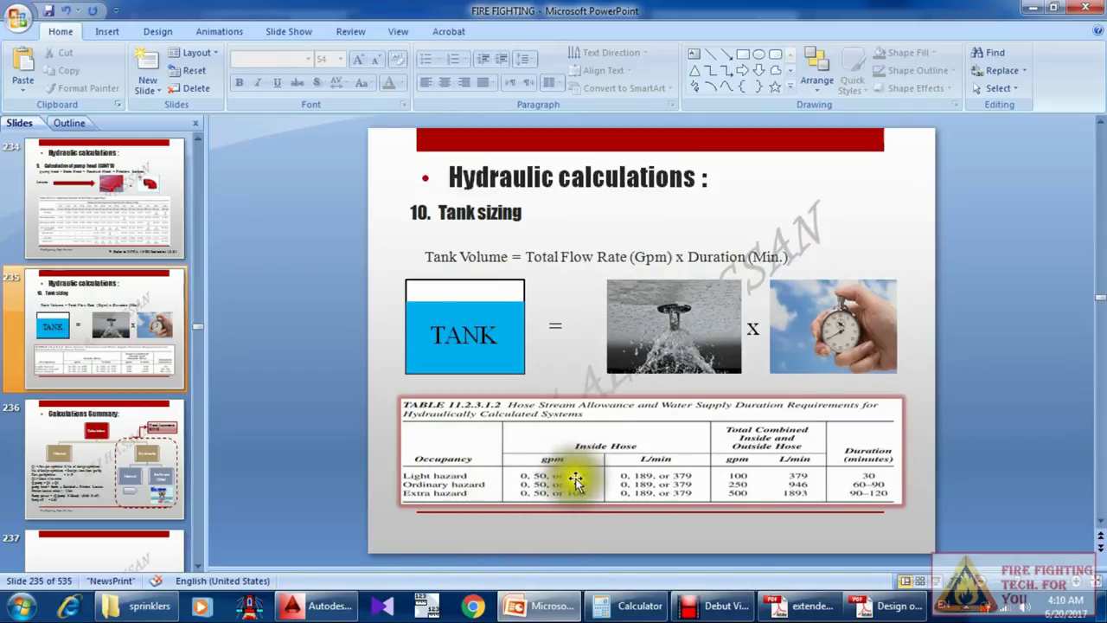
pyautogui.click(1029, 6)
# Step: Copy the TOTAL SPRINKLERS FLOW RATE (GPM) note one line down at the same spacing
pyautogui.scroll(-3, 596, 371)
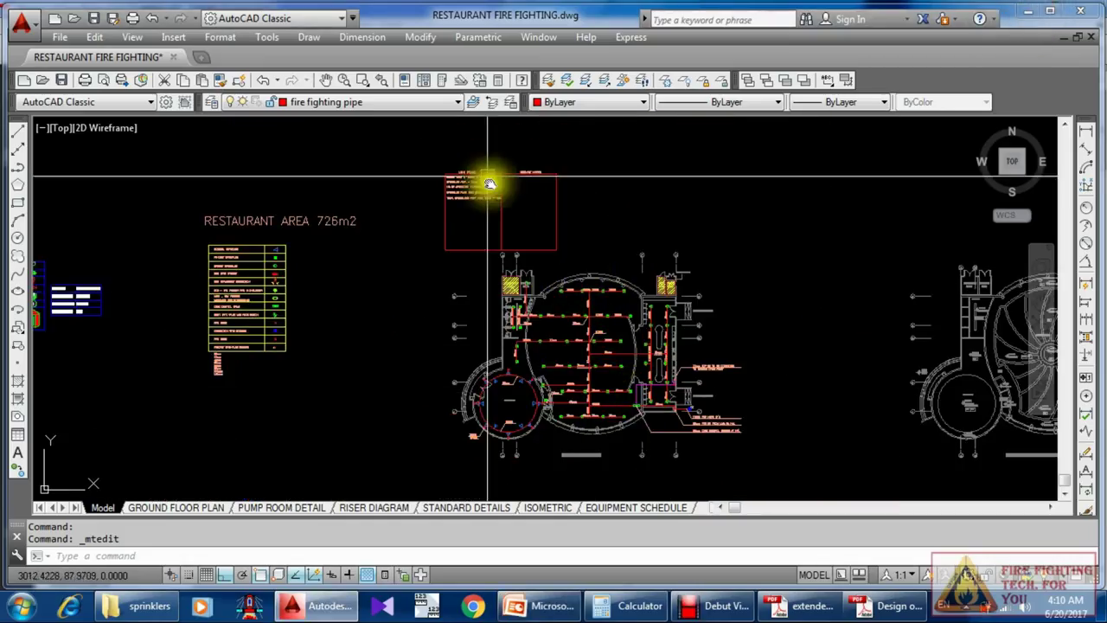
pyautogui.scroll(6, 478, 195)
pyautogui.click(506, 259)
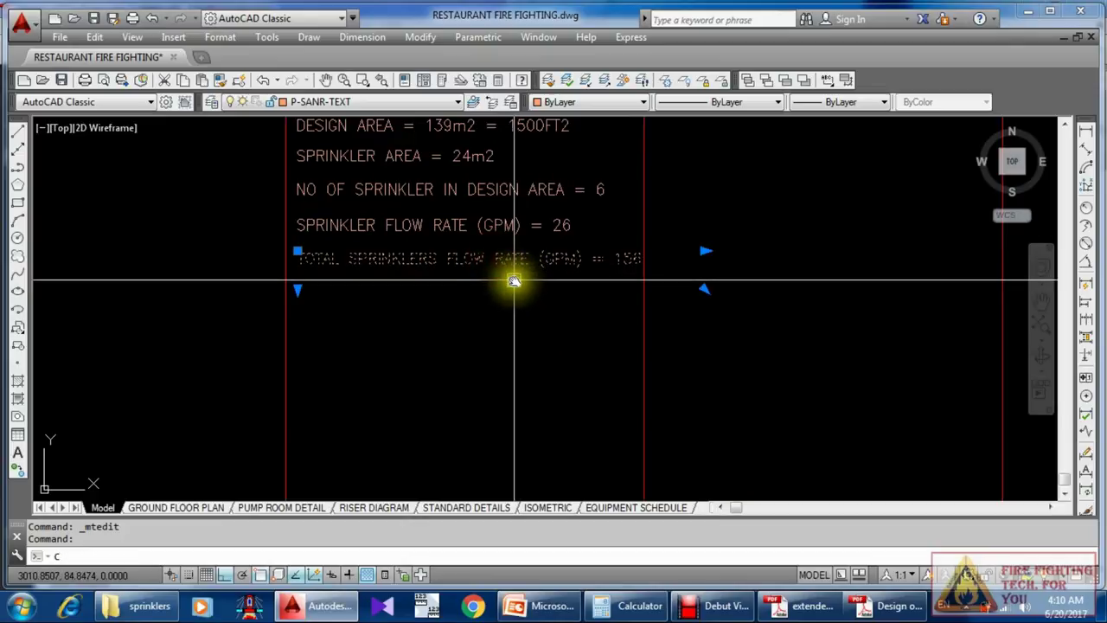
pyautogui.write('co')
pyautogui.press('Return')
pyautogui.click(303, 236)
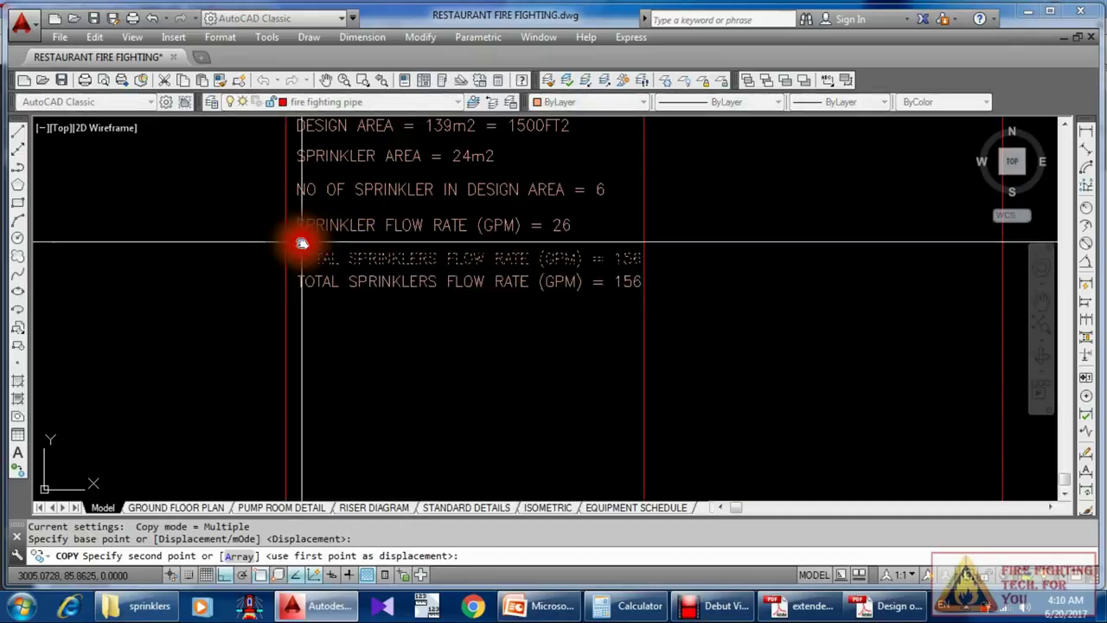
pyautogui.click(341, 295)
pyautogui.press('Escape')
# Step: Rewrite the copied total flow rate note as HOSE ALLOWANCE (GPM) = 100
pyautogui.doubleClick(348, 294)
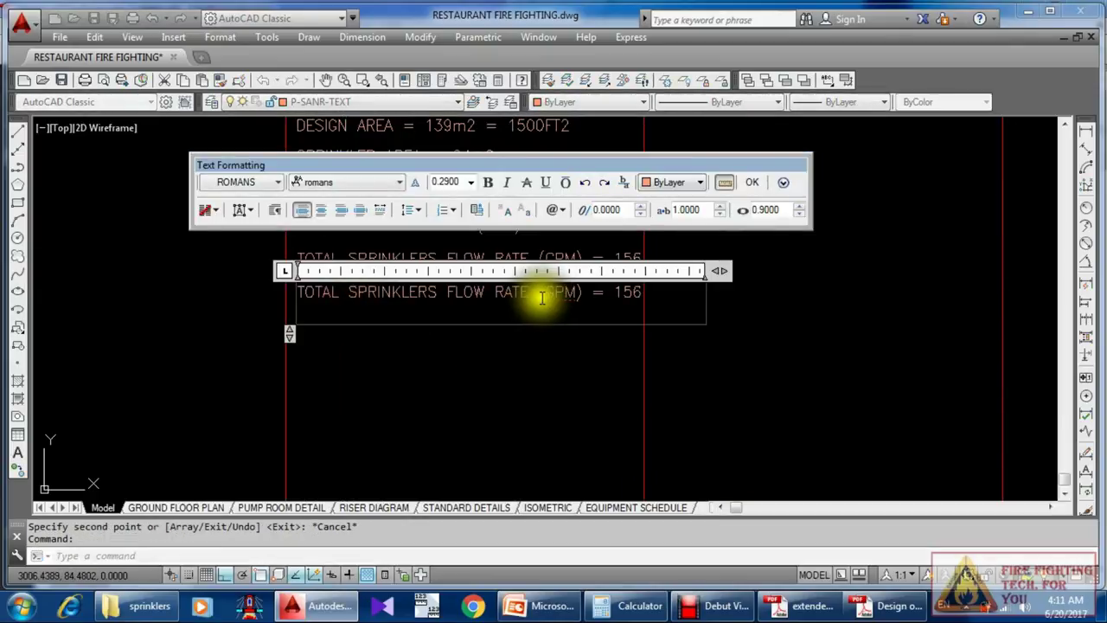
pyautogui.moveTo(527, 294); pyautogui.dragTo(289, 296)
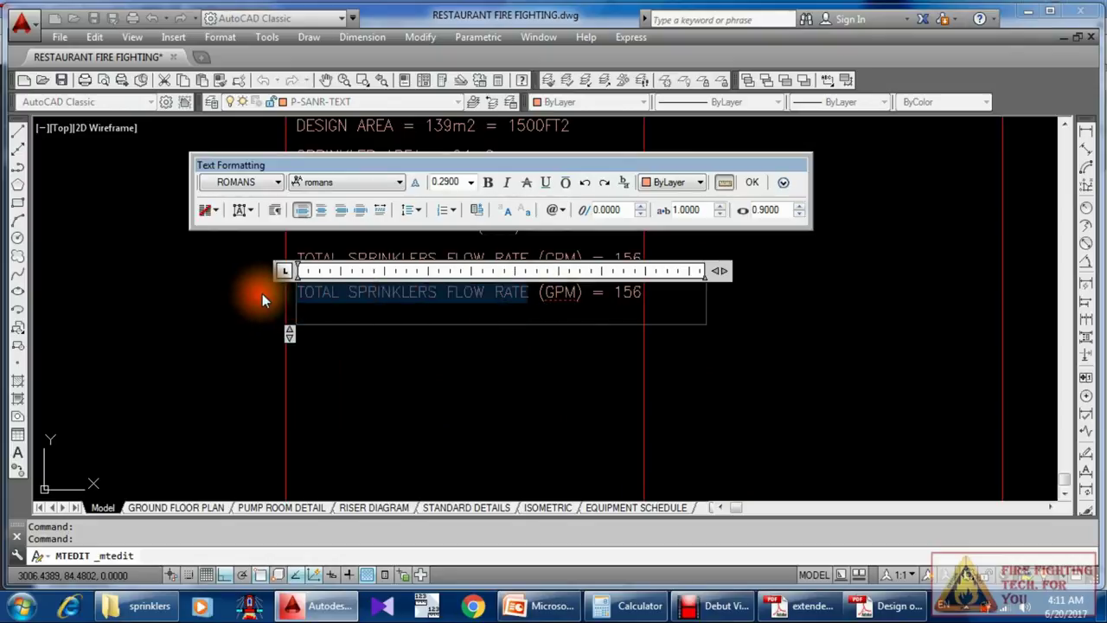
pyautogui.write('H')
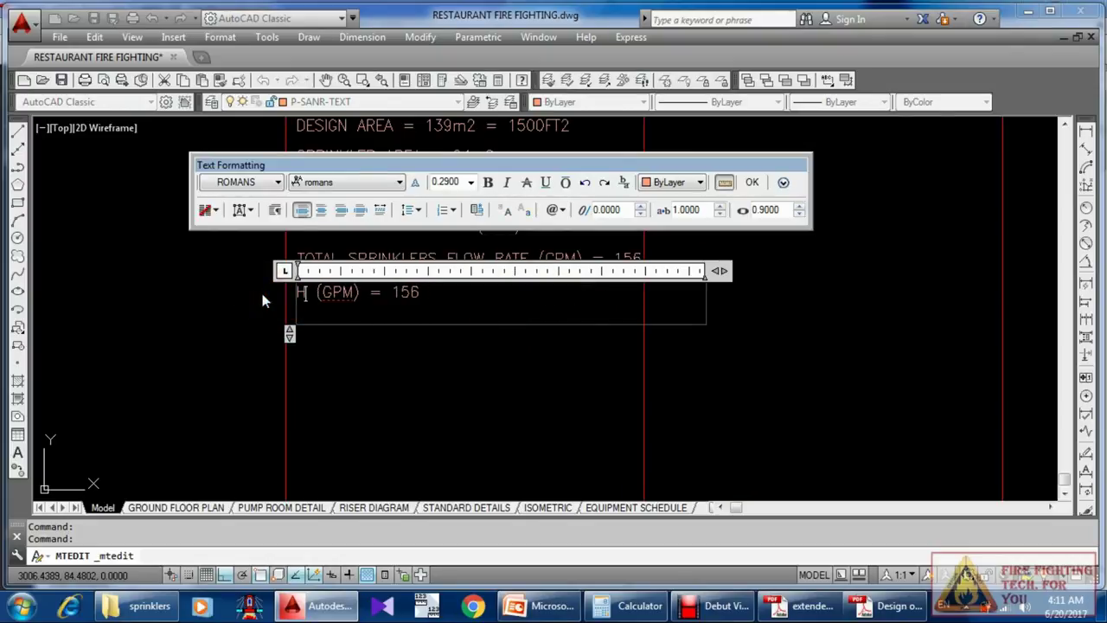
pyautogui.write('OSE ALLA')
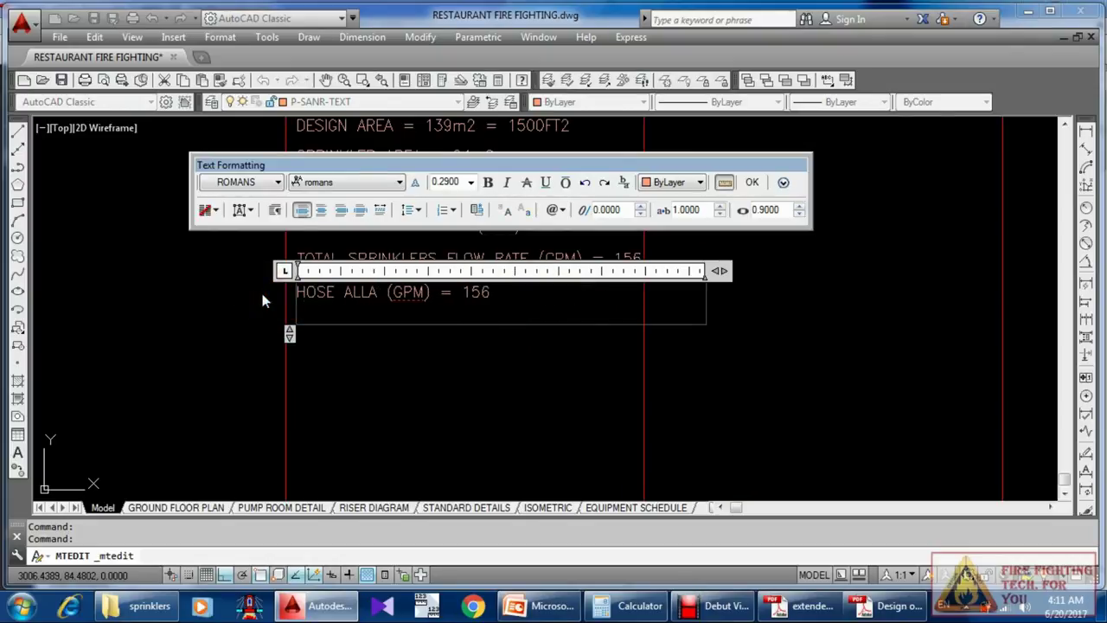
pyautogui.press('BackSpace')
pyautogui.write('OWANCE')
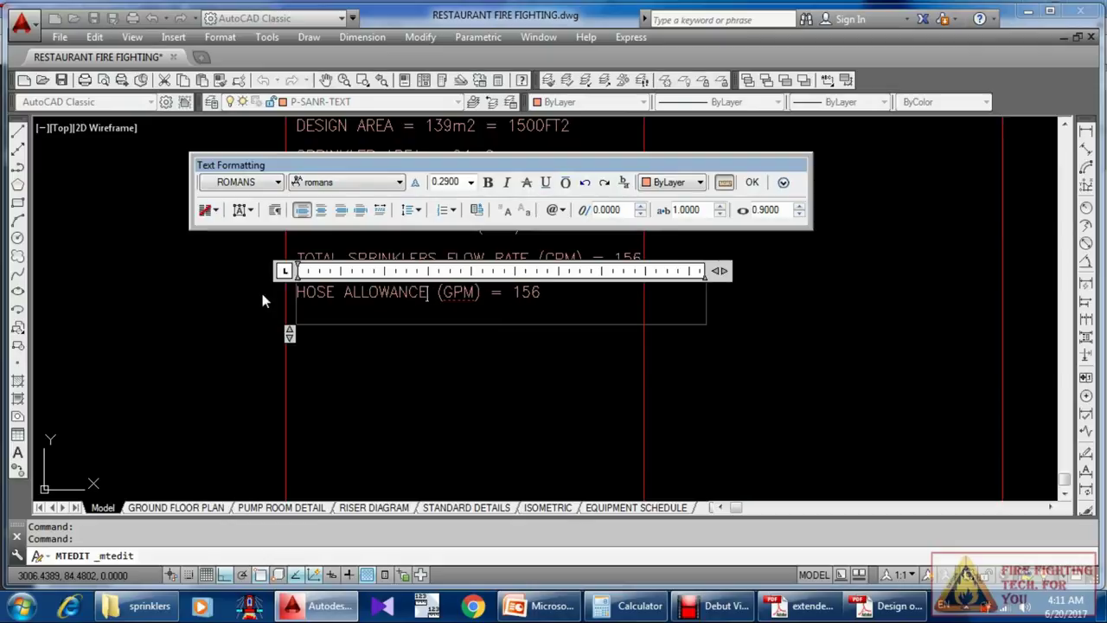
pyautogui.scroll(2, 263, 298)
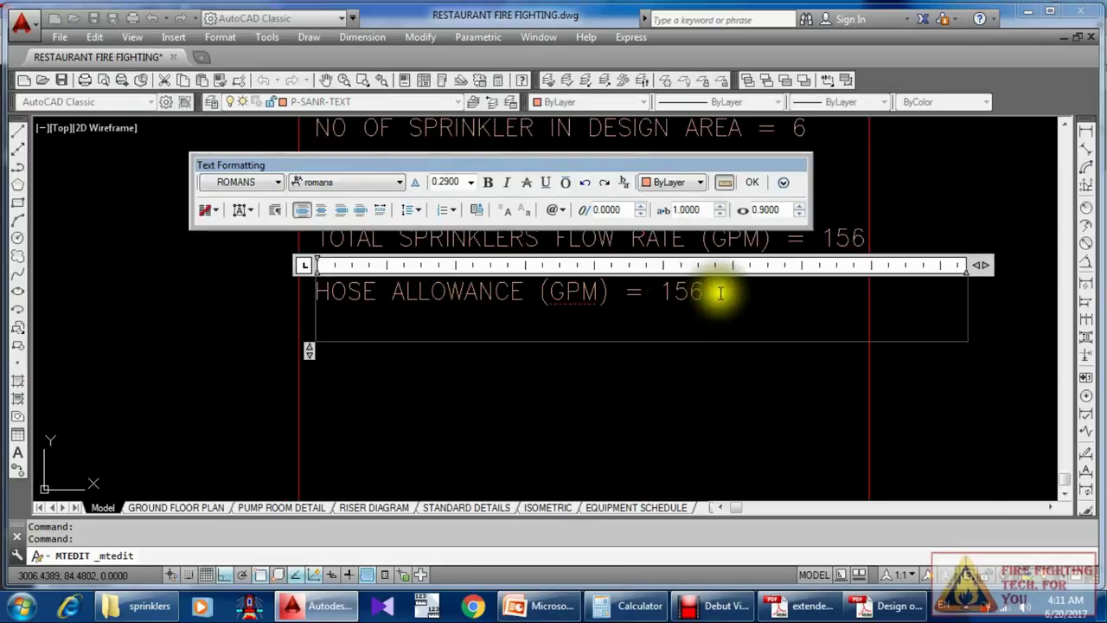
pyautogui.moveTo(708, 293); pyautogui.dragTo(667, 294)
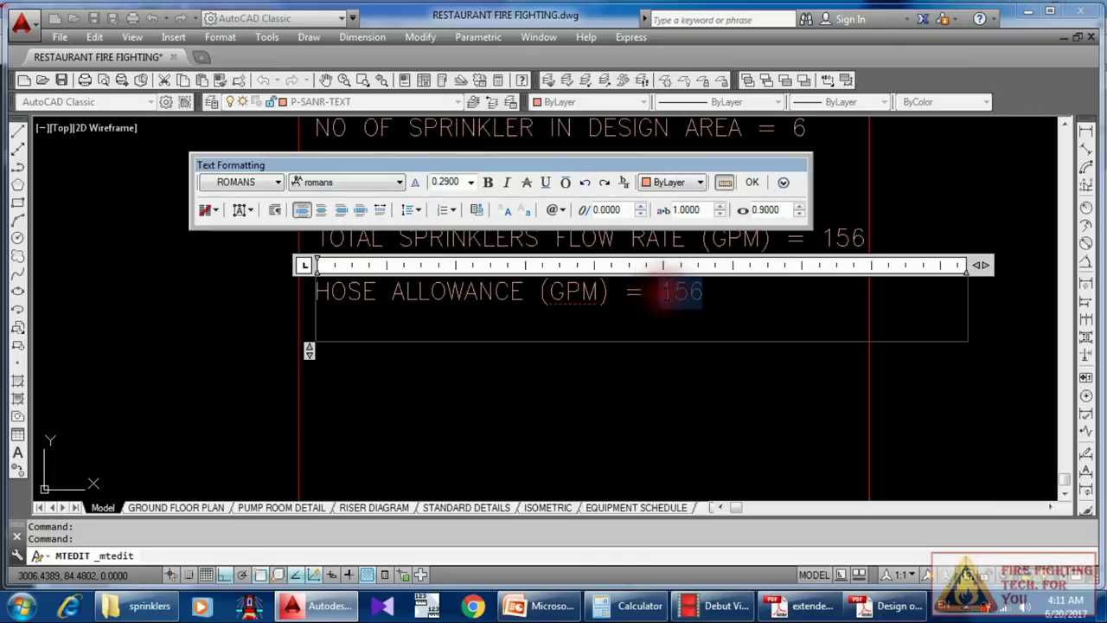
pyautogui.write('1')
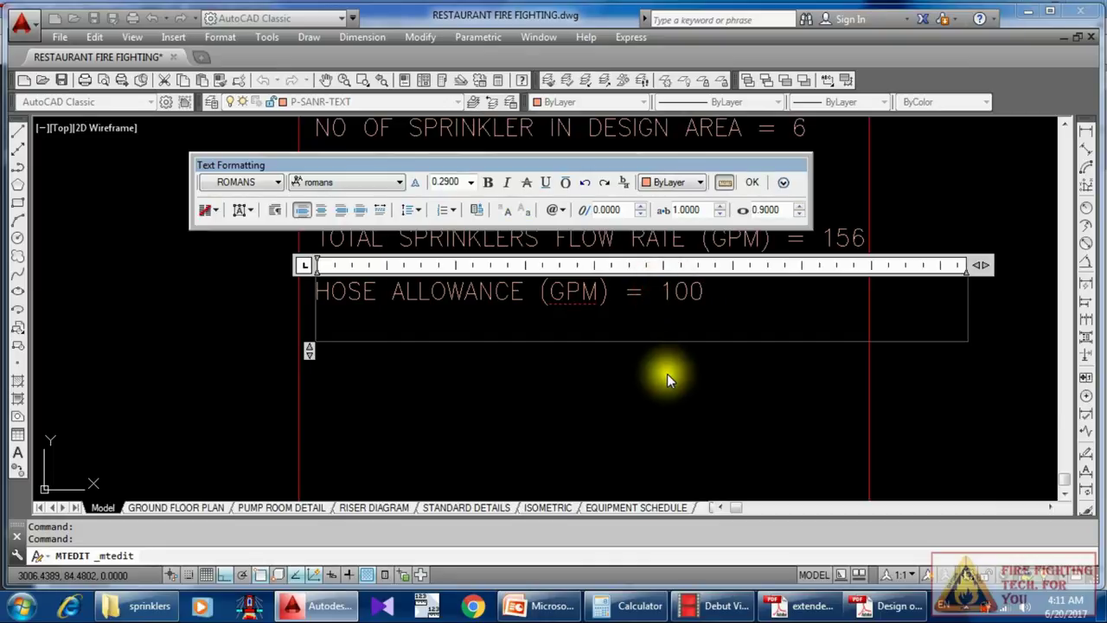
pyautogui.click(668, 374)
# Step: Copy the HOSE ALLOWANCE (GPM) note one line down, keeping the spacing between the lines above
pyautogui.scroll(-2, 667, 376)
pyautogui.scroll(3, 600, 301)
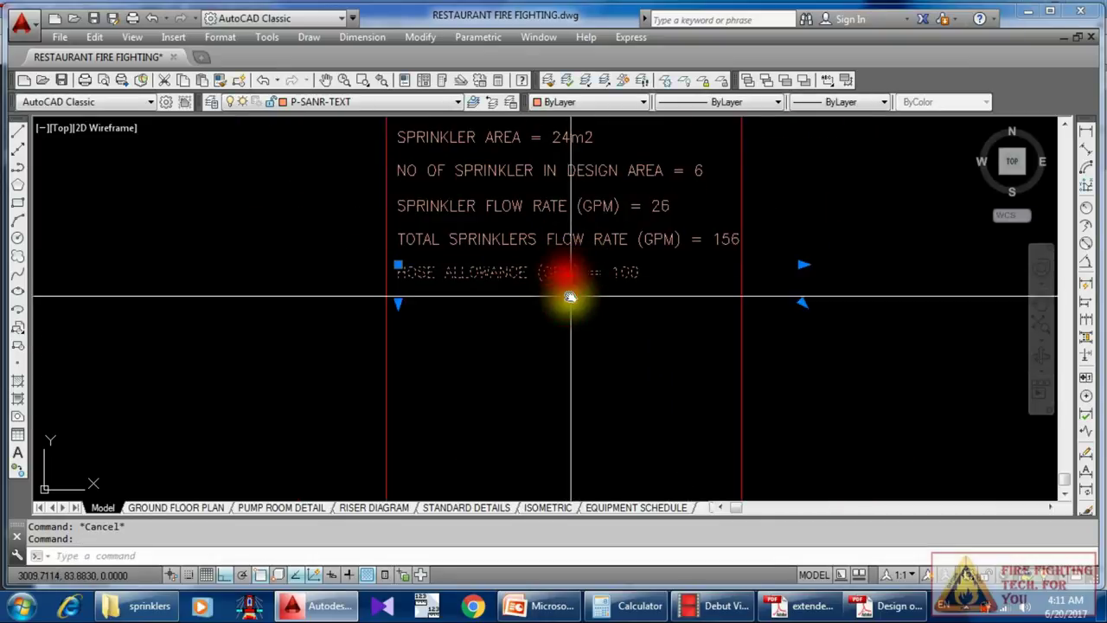
pyautogui.scroll(2, 570, 296)
pyautogui.write('c')
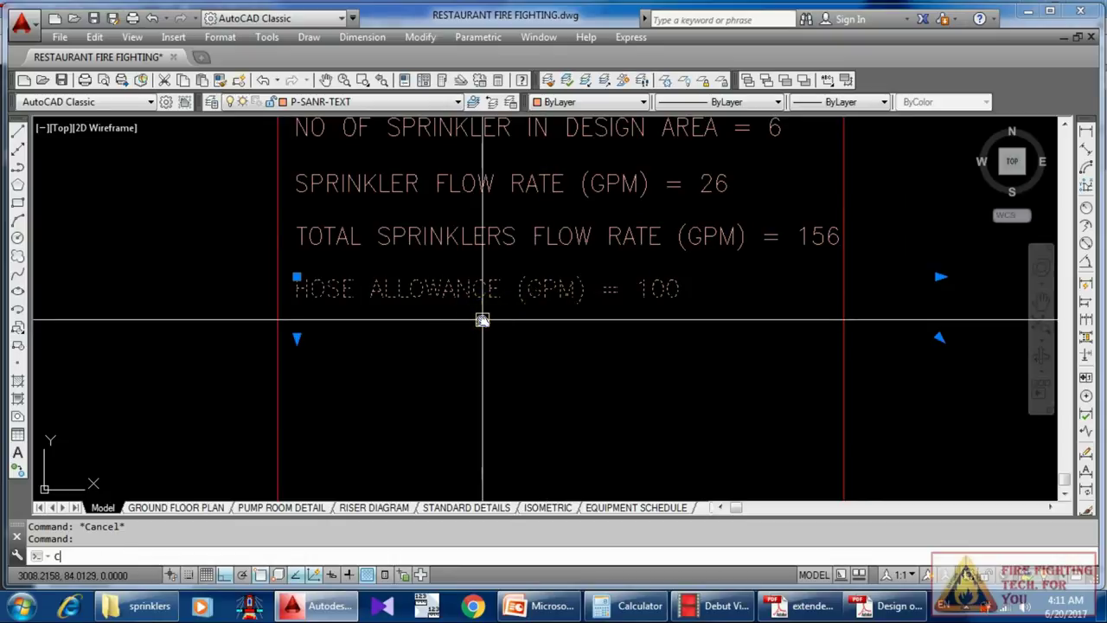
pyautogui.write('o')
pyautogui.press('Return')
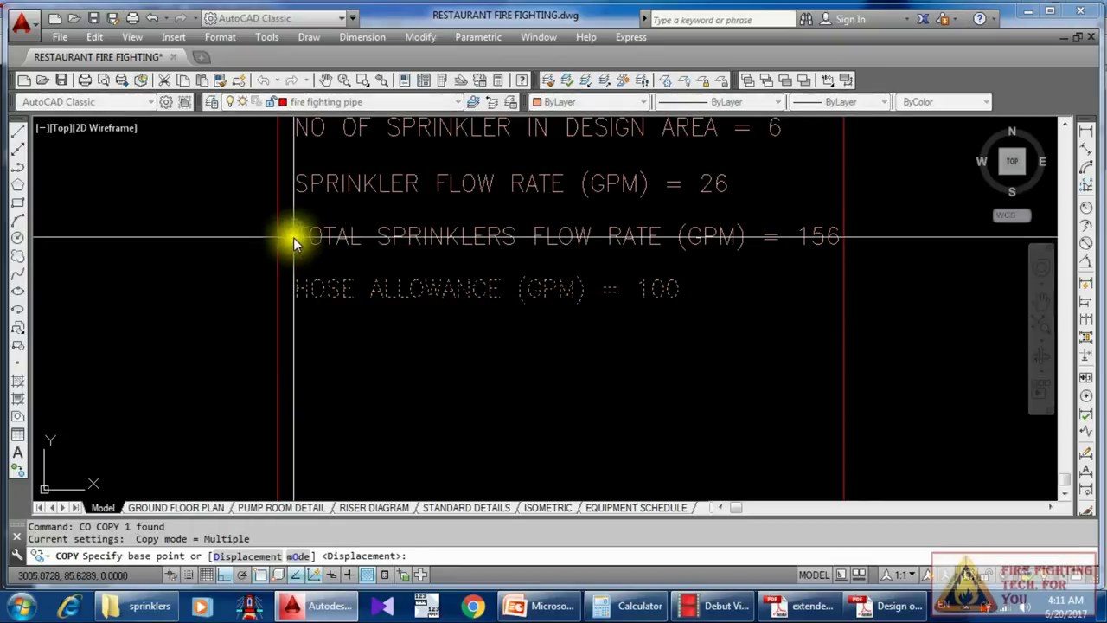
pyautogui.click(294, 237)
pyautogui.click(295, 286)
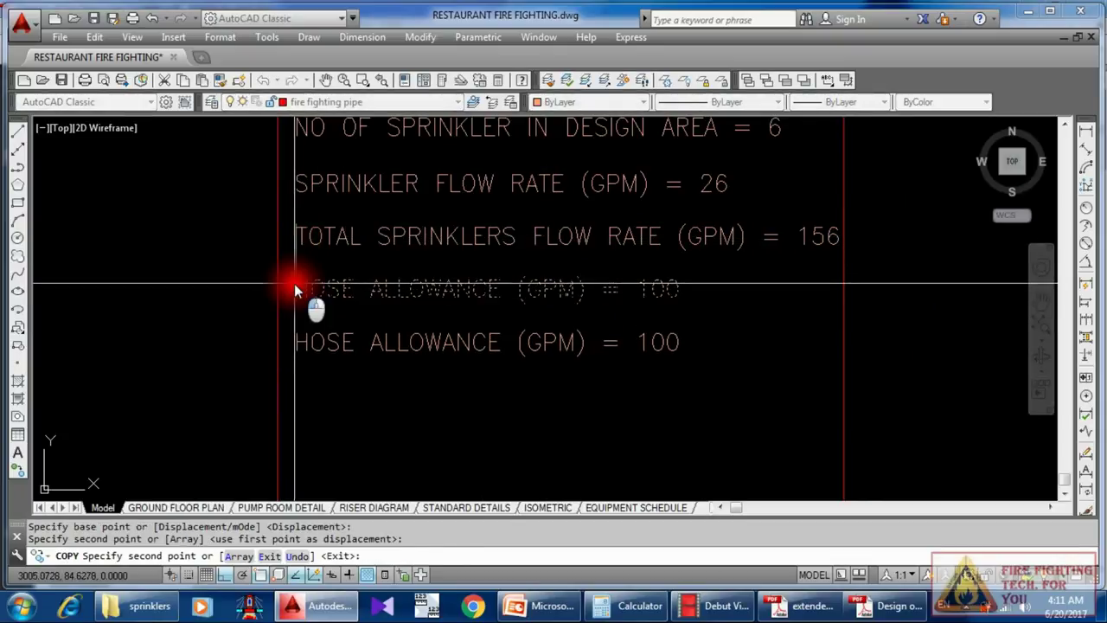
pyautogui.press('Escape')
# Step: Rewrite the copied hose allowance note as PUMP FLOW RATE (GPM) = 256
pyautogui.click(356, 345)
pyautogui.doubleClick(356, 345)
pyautogui.moveTo(712, 343); pyautogui.dragTo(346, 342)
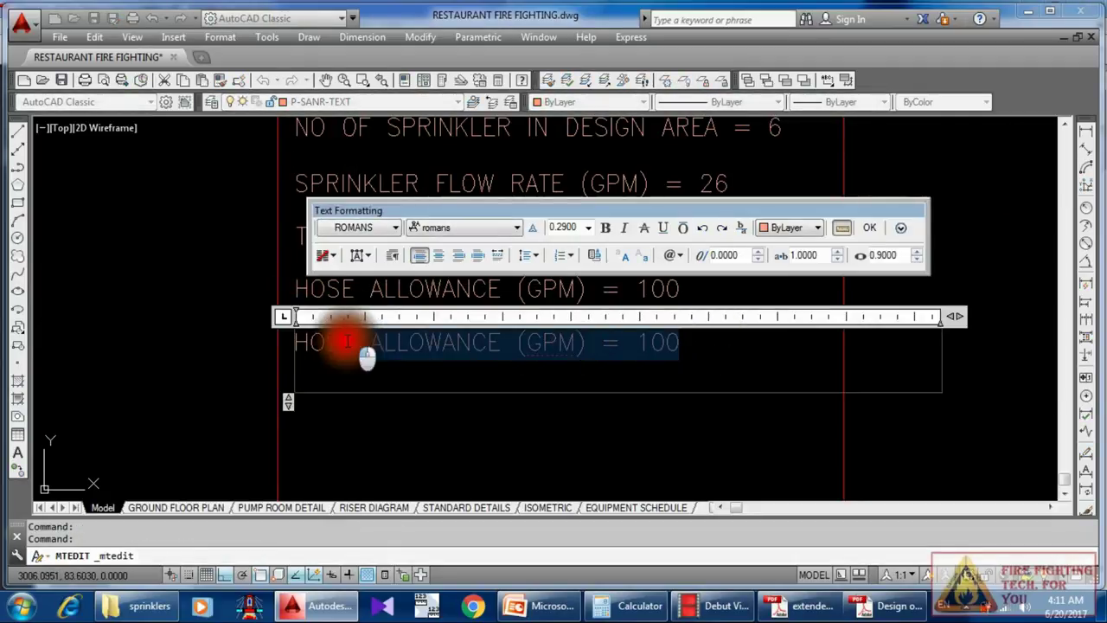
pyautogui.write('PUMP')
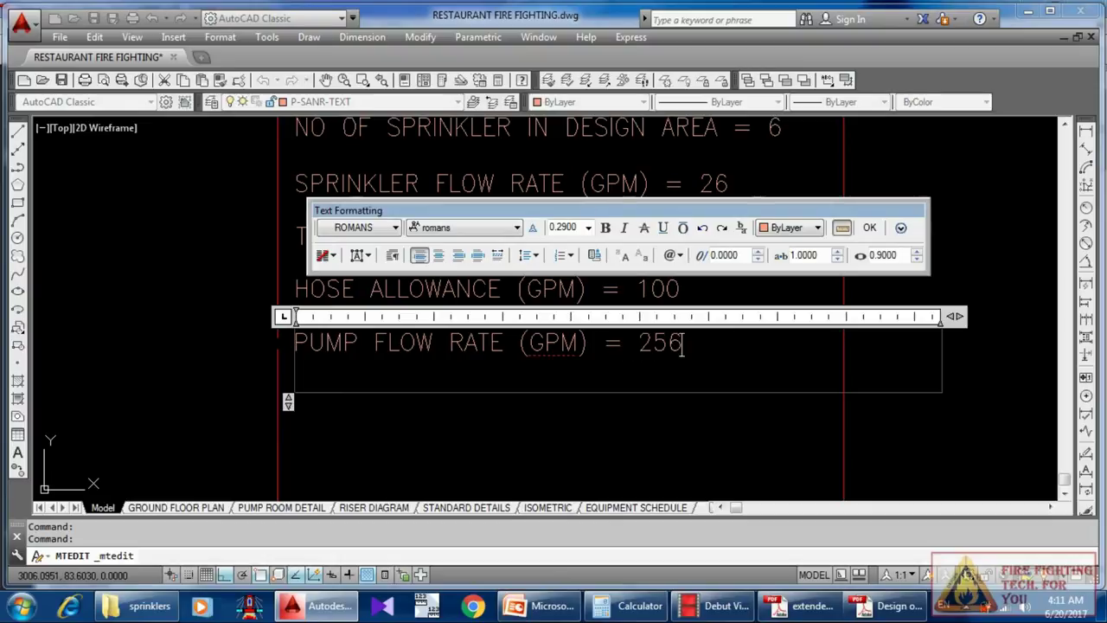
pyautogui.click(482, 419)
# Step: Copy the PUMP FLOW RATE (GPM) note one line down at the same line spacing
pyautogui.moveTo(766, 292); pyautogui.dragTo(655, 272, button='middle')
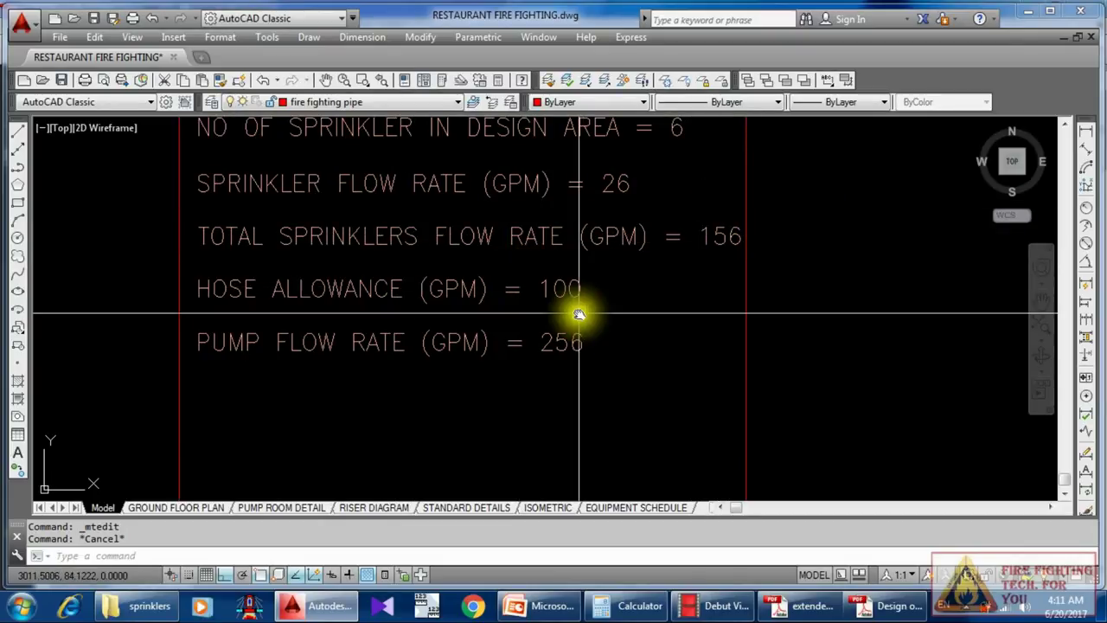
pyautogui.moveTo(577, 372); pyautogui.dragTo(596, 289, button='middle')
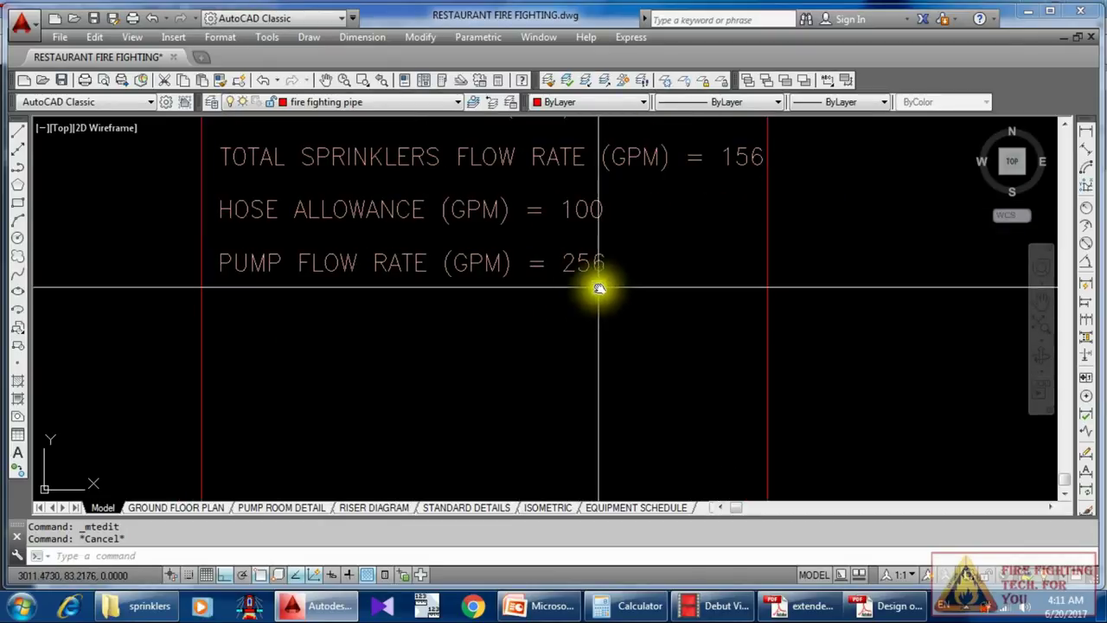
pyautogui.scroll(-3, 600, 275)
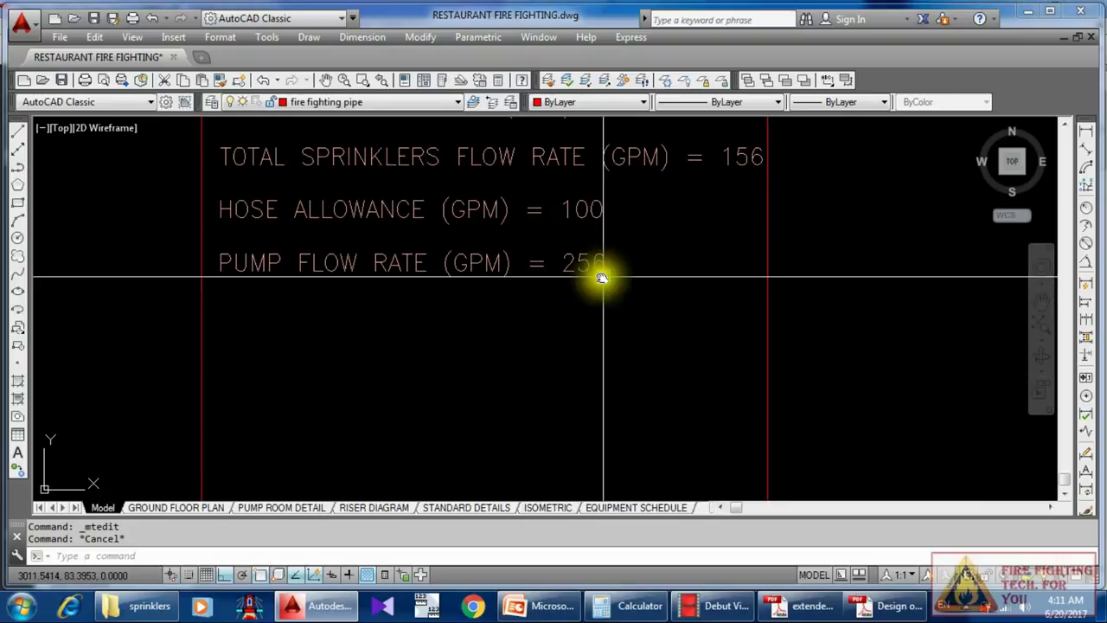
pyautogui.click(522, 274)
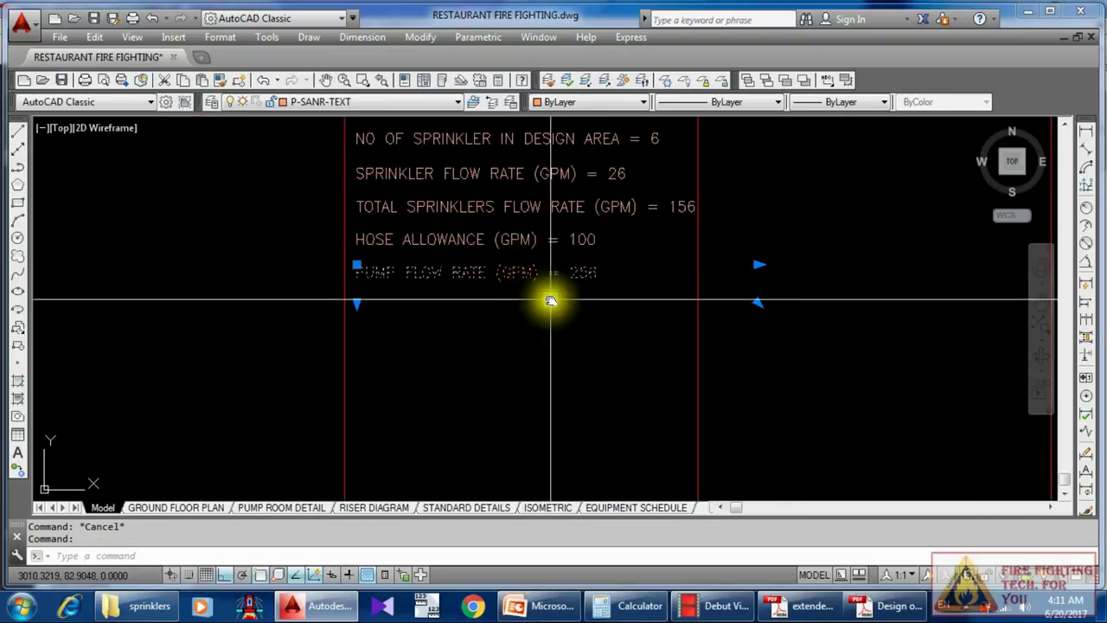
pyautogui.write('co')
pyautogui.press('Return')
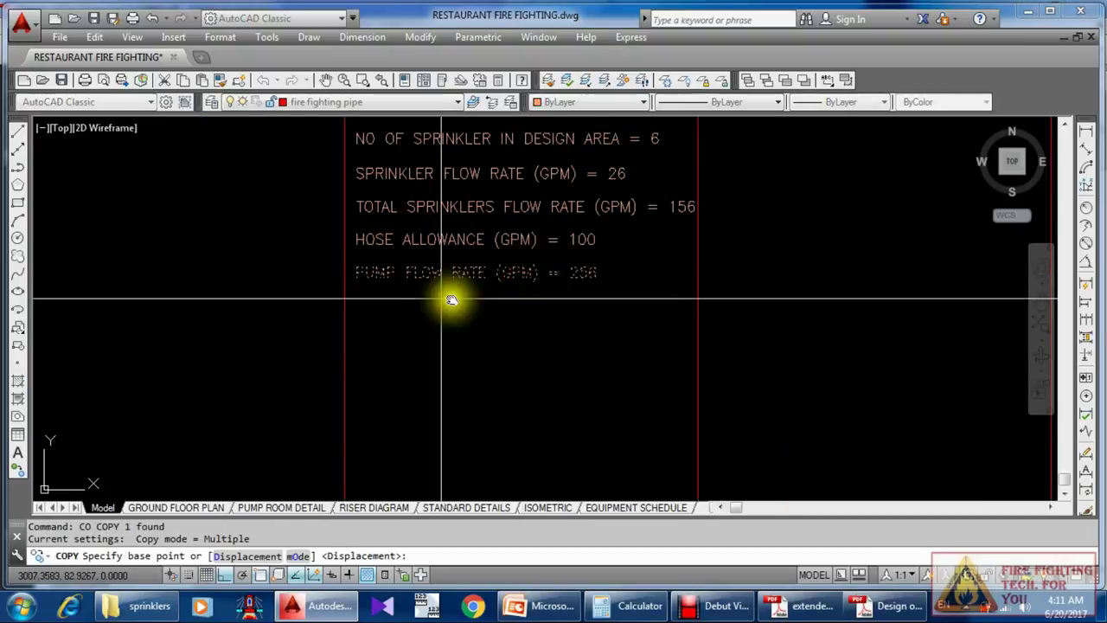
pyautogui.click(364, 250)
pyautogui.click(359, 265)
pyautogui.press('Escape')
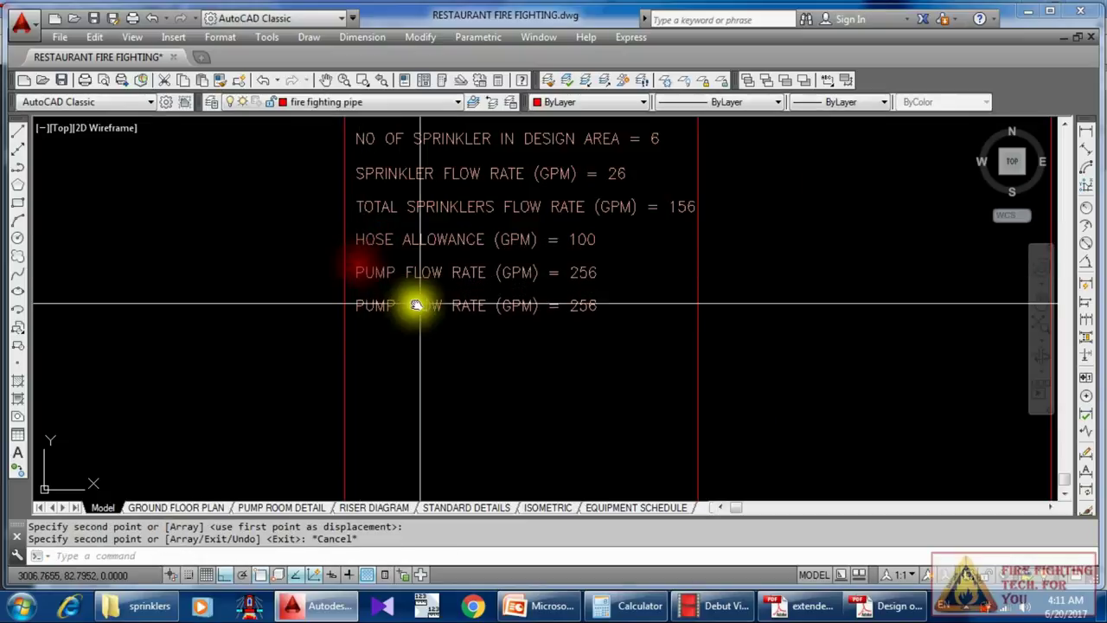
# Step: Open the lower copy of the pump flow rate note for editing and select its entire text
pyautogui.doubleClick(599, 306)
pyautogui.moveTo(602, 307); pyautogui.dragTo(212, 313)
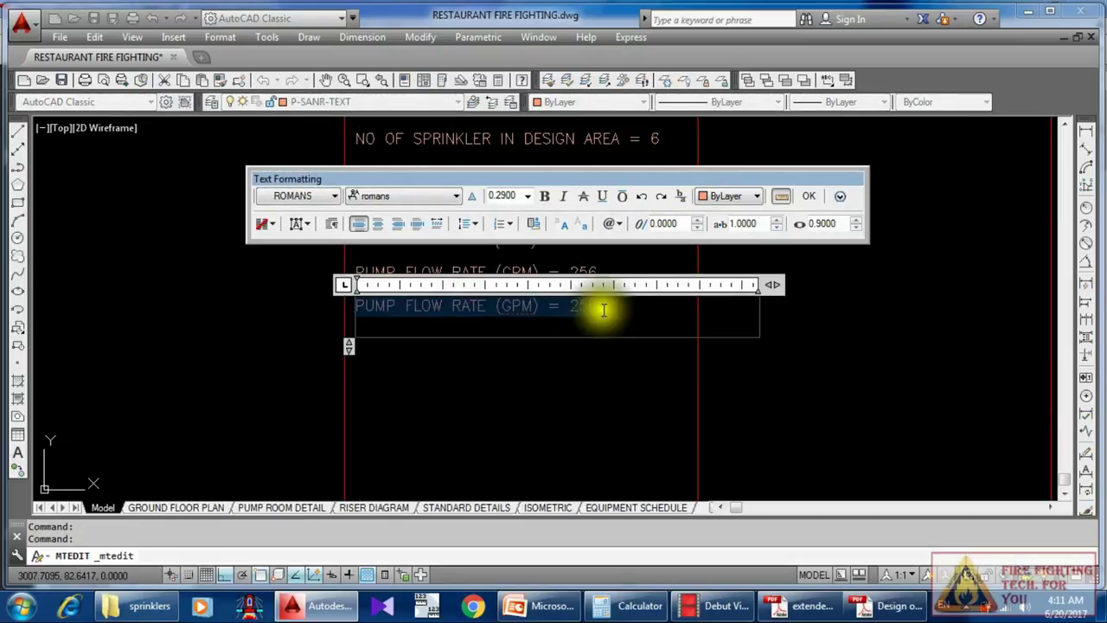
pyautogui.moveTo(599, 306); pyautogui.dragTo(337, 309)
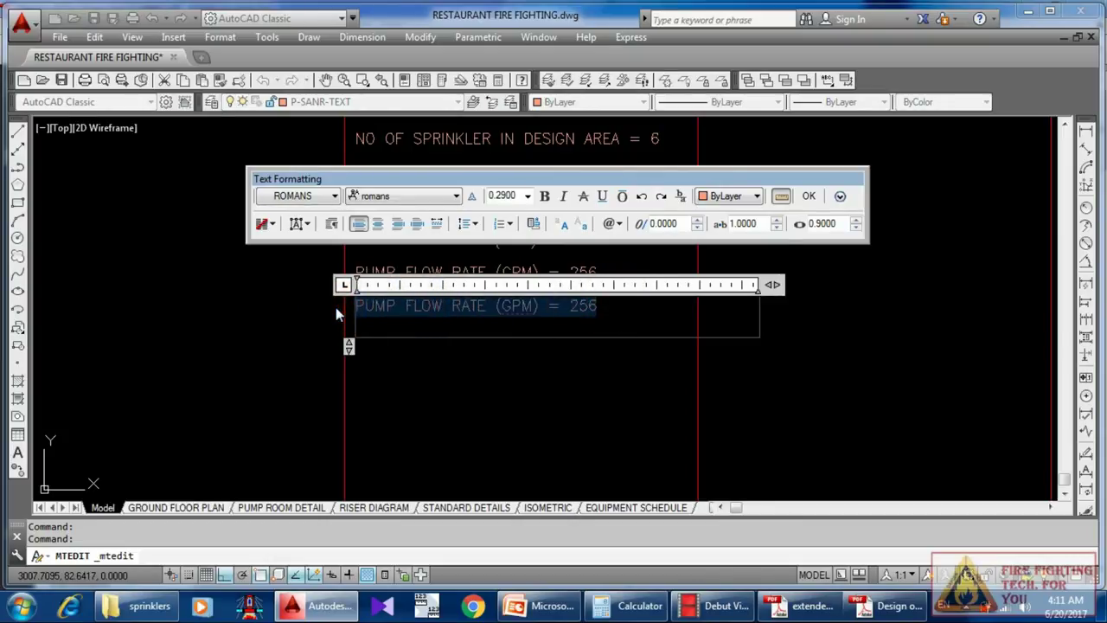
# Step: Replace the text of the lowest copied line with STATIC HEAD = 10m
pyautogui.write('STATIC ')
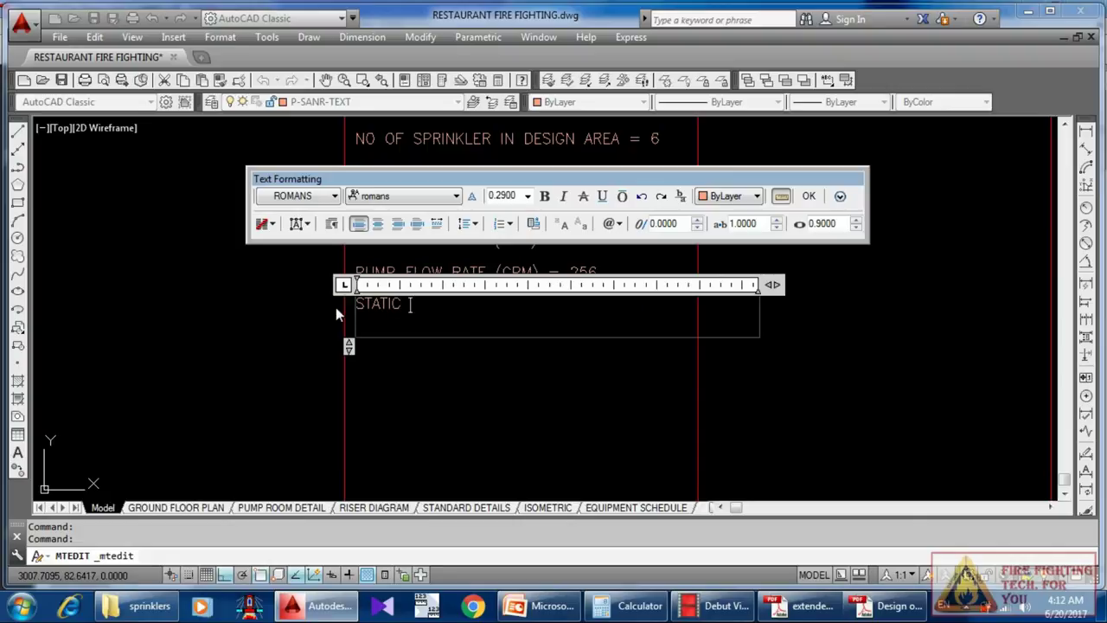
pyautogui.write('HEAD =')
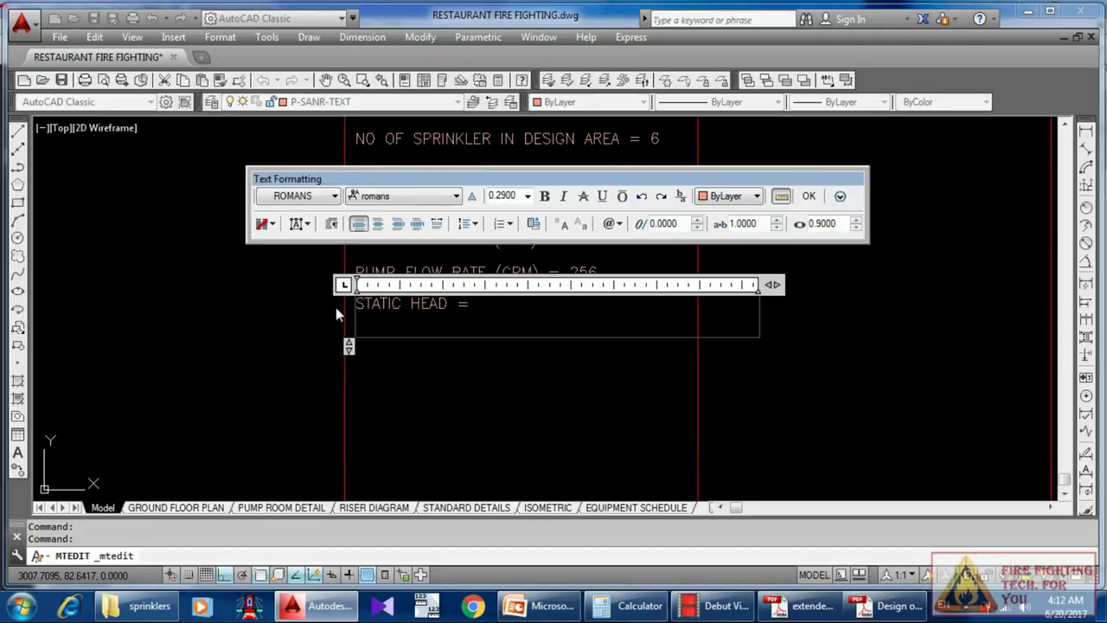
pyautogui.write('10m')
pyautogui.click(533, 396)
# Step: Copy the STATIC HEAD line one row down, using the spacing between the PUMP FLOW RATE and STATIC HEAD lines
pyautogui.click(498, 306)
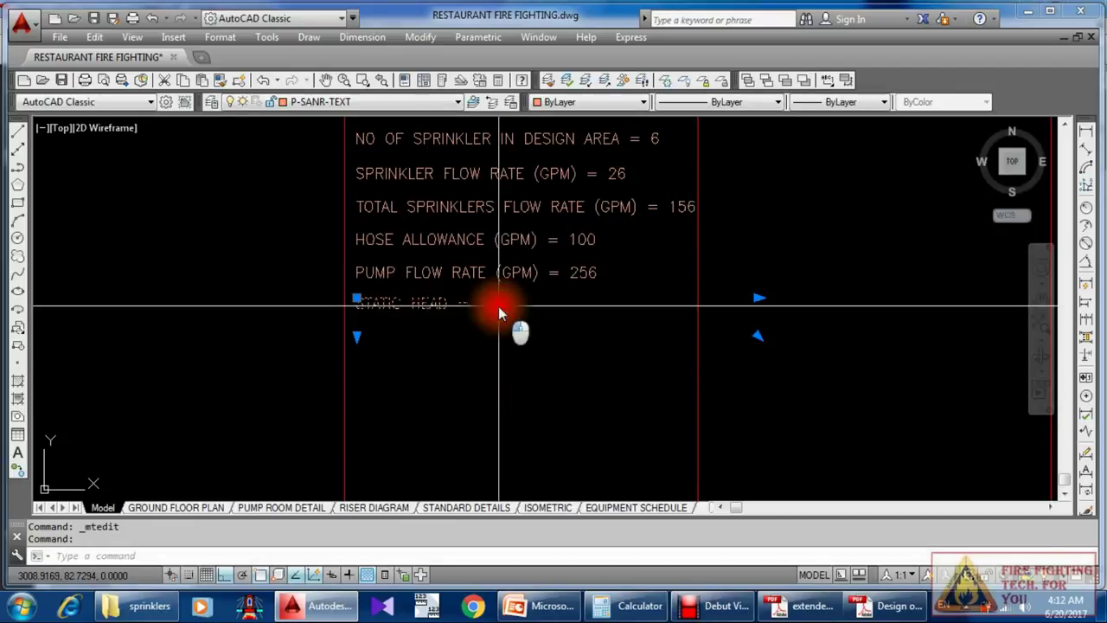
pyautogui.scroll(3, 506, 338)
pyautogui.write('co')
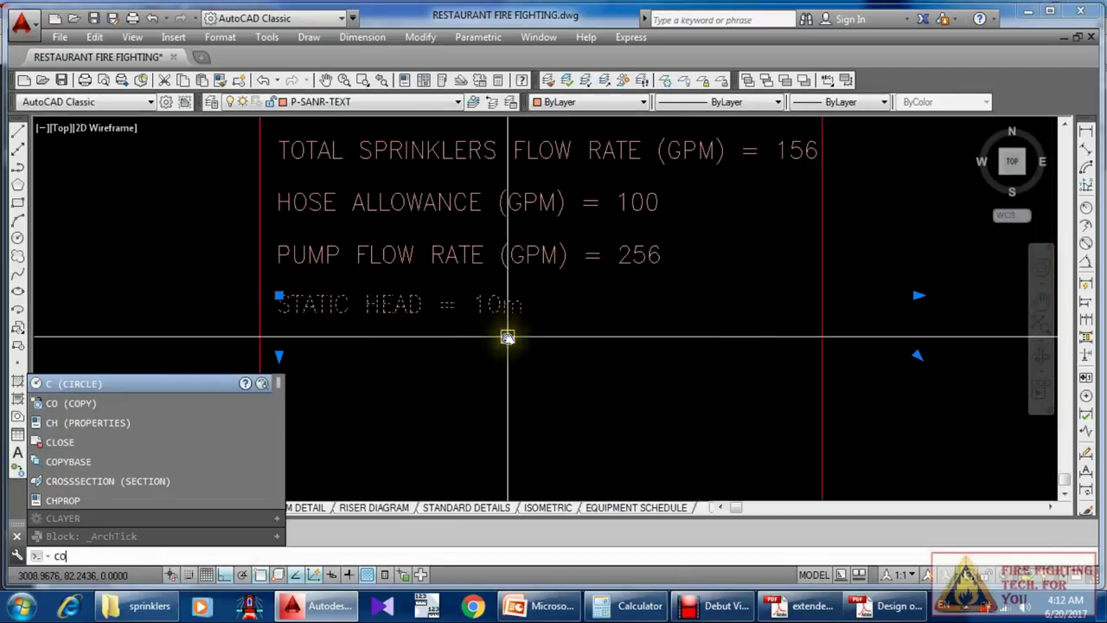
pyautogui.press('Return')
pyautogui.click(273, 254)
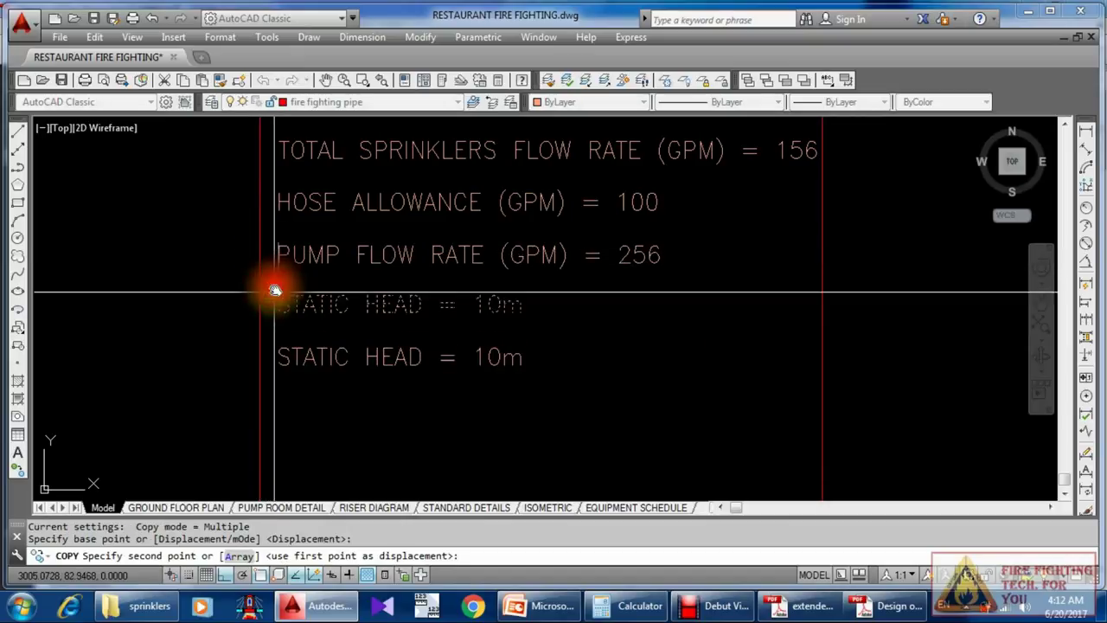
pyautogui.click(275, 290)
pyautogui.press('Escape')
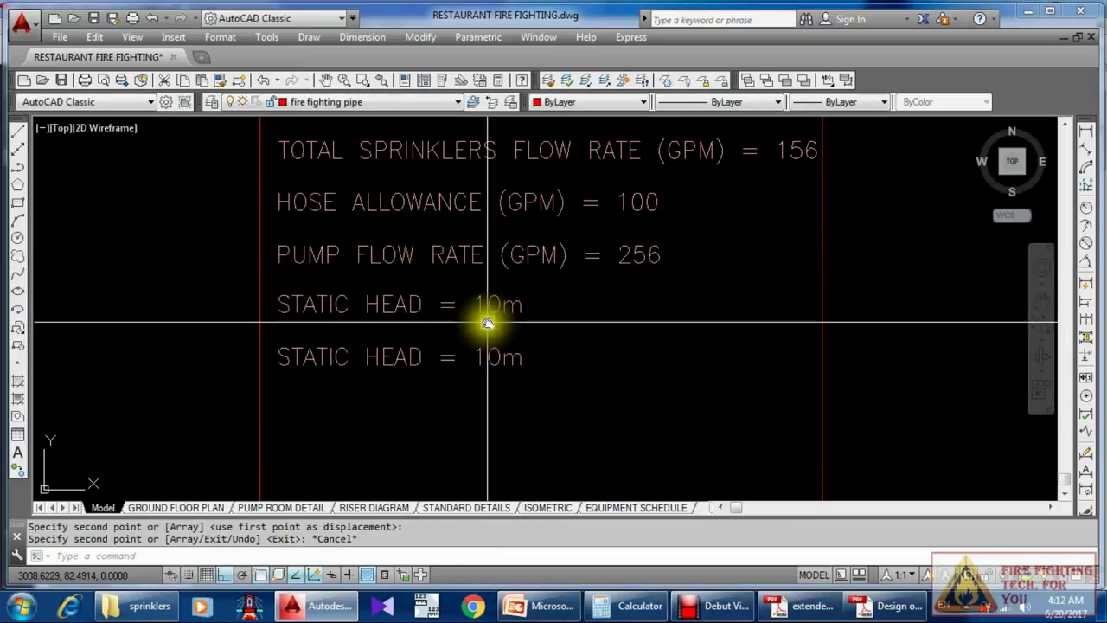
# Step: Rewrite the lower STATIC HEAD copy as RESIDUAL HEAD (m) = 15m, consulting the minimum pressure in the extended sidewall sprinkler PDF
pyautogui.doubleClick(398, 360)
pyautogui.moveTo(402, 361); pyautogui.dragTo(227, 359)
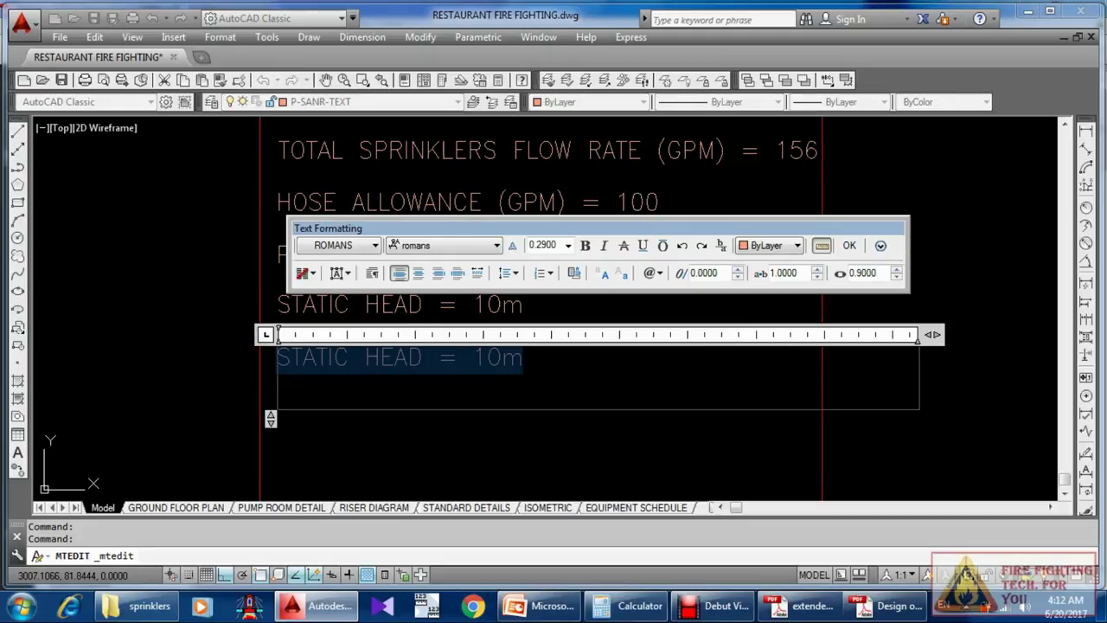
pyautogui.write('RESIDUAL HEAD')
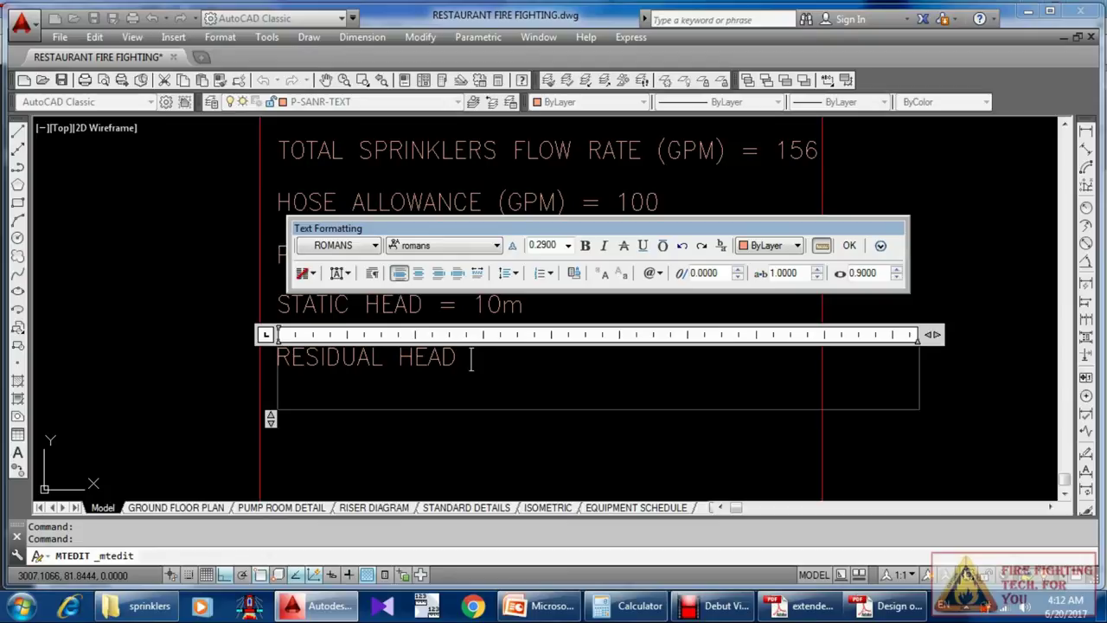
pyautogui.write('(m) =')
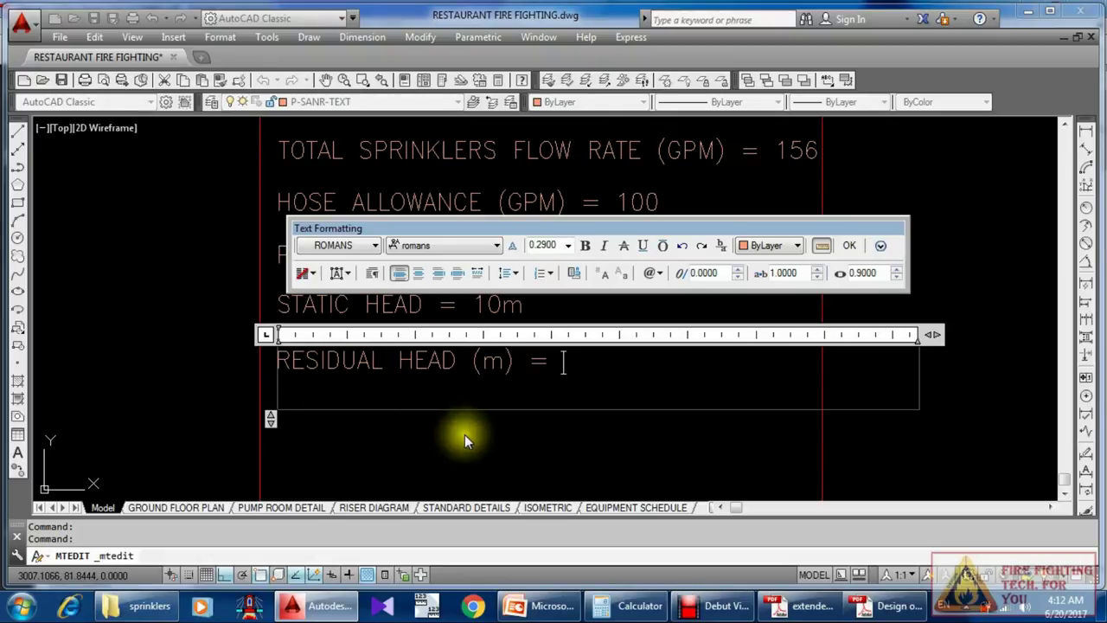
pyautogui.click(791, 605)
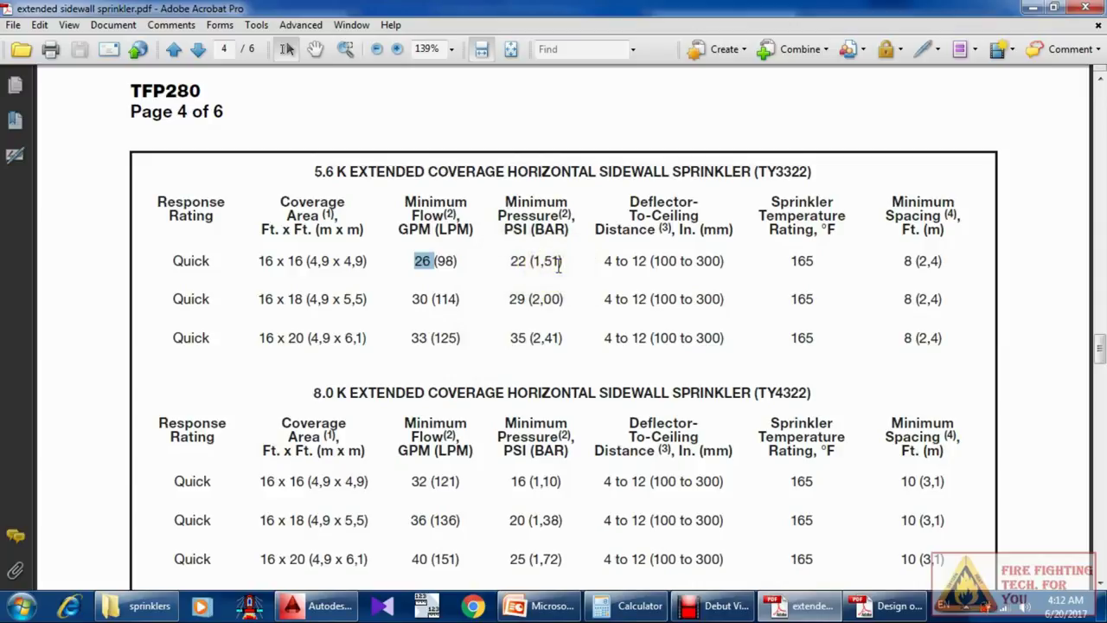
pyautogui.click(1035, 10)
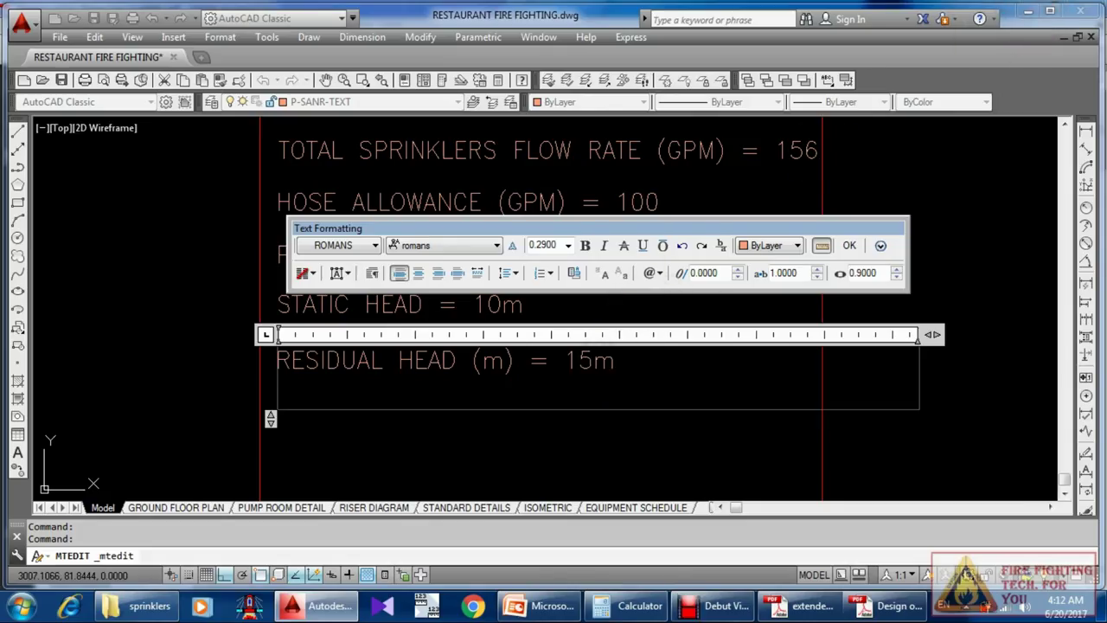
pyautogui.click(545, 426)
# Step: Copy the RESIDUAL HEAD line one row down, keeping the same line spacing
pyautogui.moveTo(545, 425); pyautogui.dragTo(546, 383, button='middle')
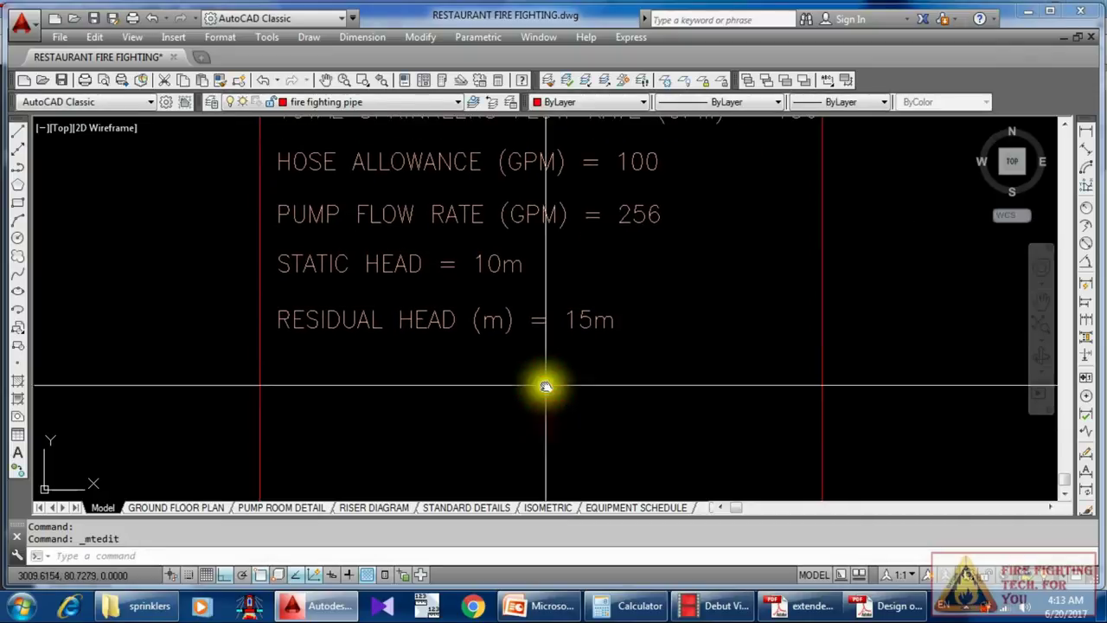
pyautogui.click(515, 312)
pyautogui.write('co')
pyautogui.press('Return')
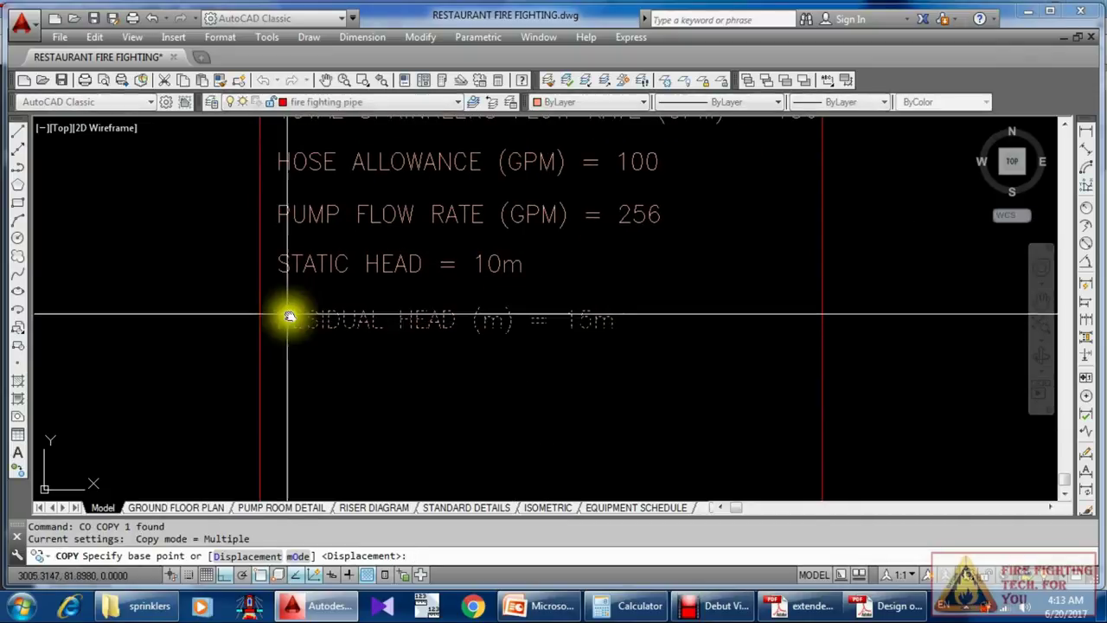
pyautogui.click(270, 269)
pyautogui.click(277, 318)
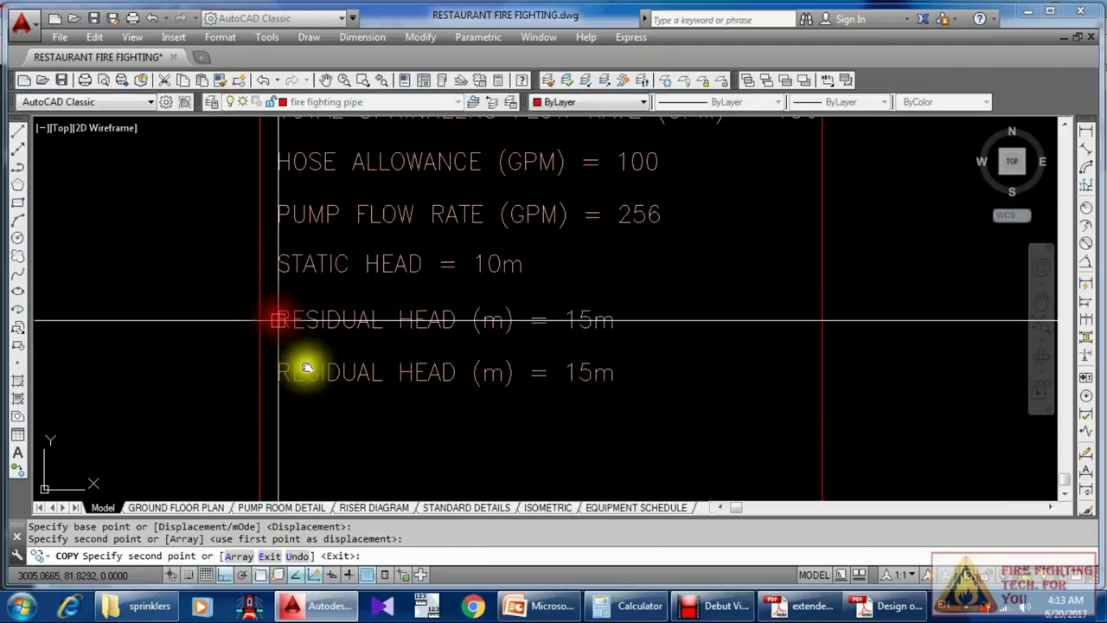
pyautogui.press('Escape')
# Step: Change the lower RESIDUAL HEAD copy to read FRICTION HEAD (m) = 10m
pyautogui.doubleClick(456, 379)
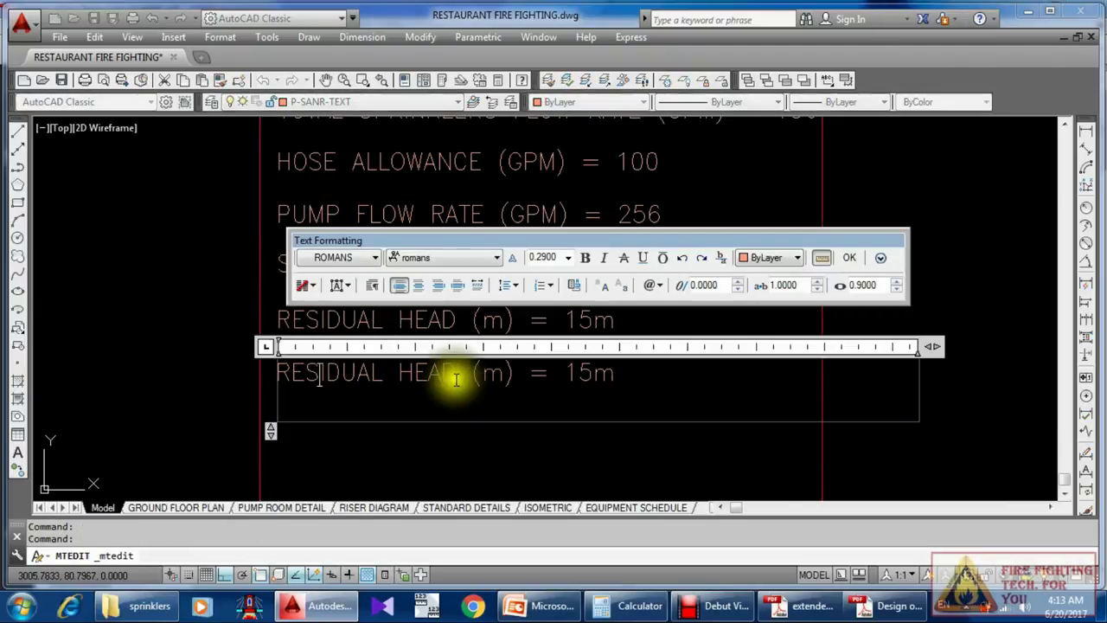
pyautogui.moveTo(383, 376); pyautogui.dragTo(245, 380)
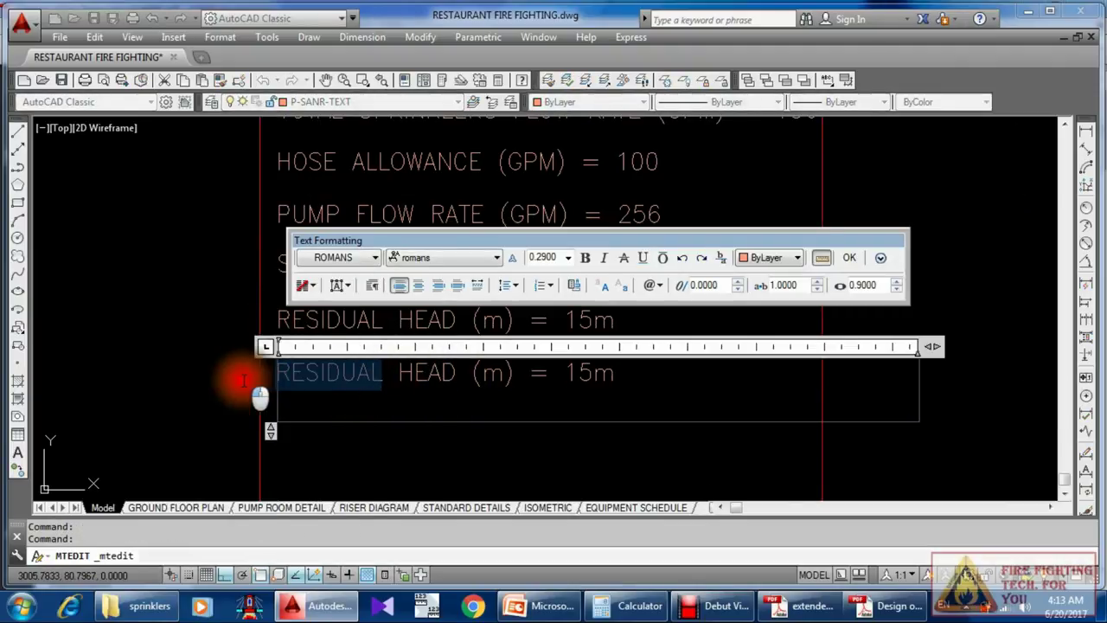
pyautogui.write('FRICT')
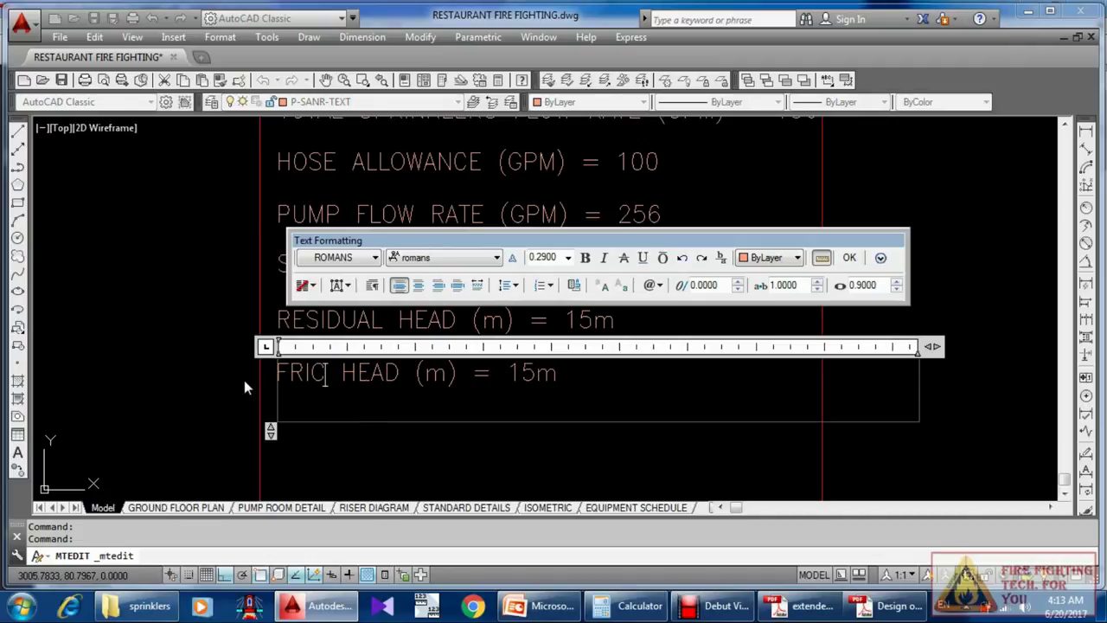
pyautogui.write('ION')
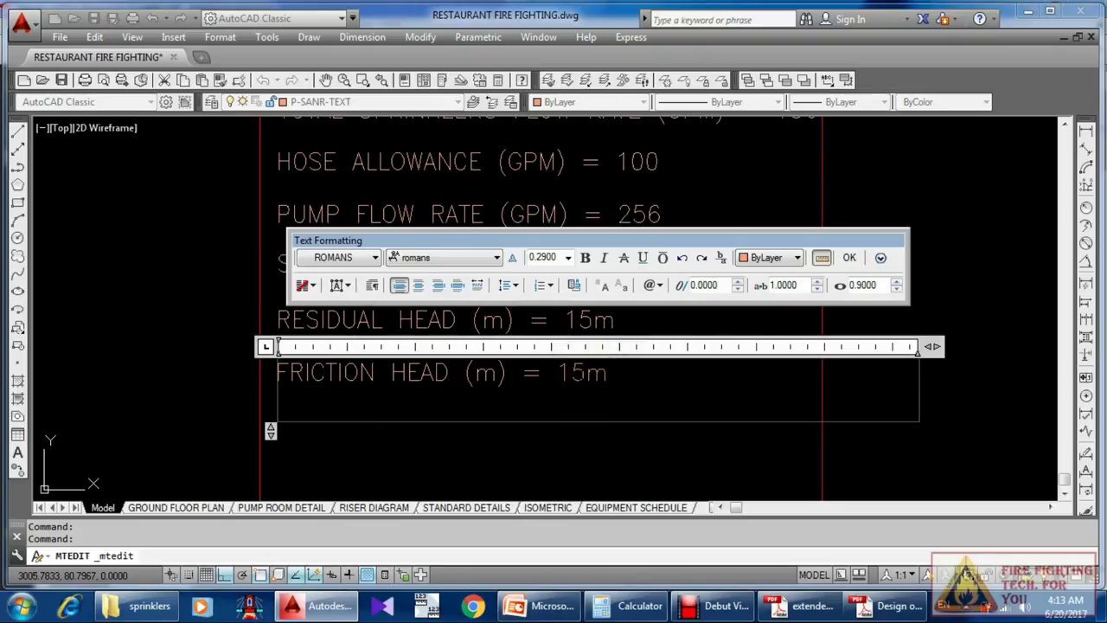
pyautogui.click(580, 377)
pyautogui.click(943, 249)
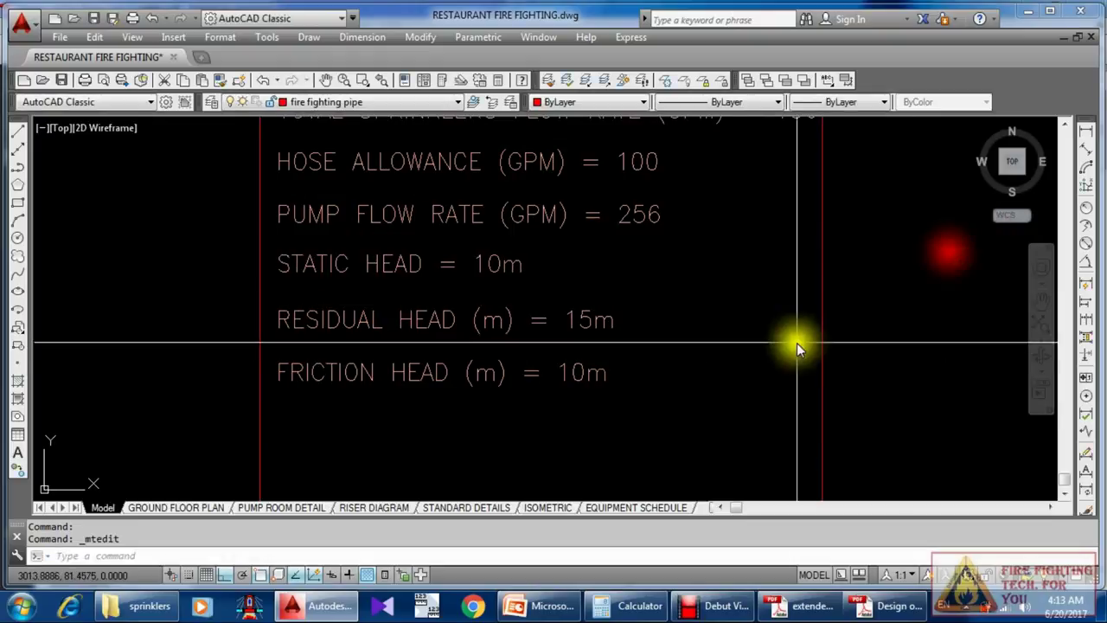
# Step: Copy the FRICTION HEAD line one row down, keeping the same line spacing
pyautogui.click(580, 367)
pyautogui.write('co')
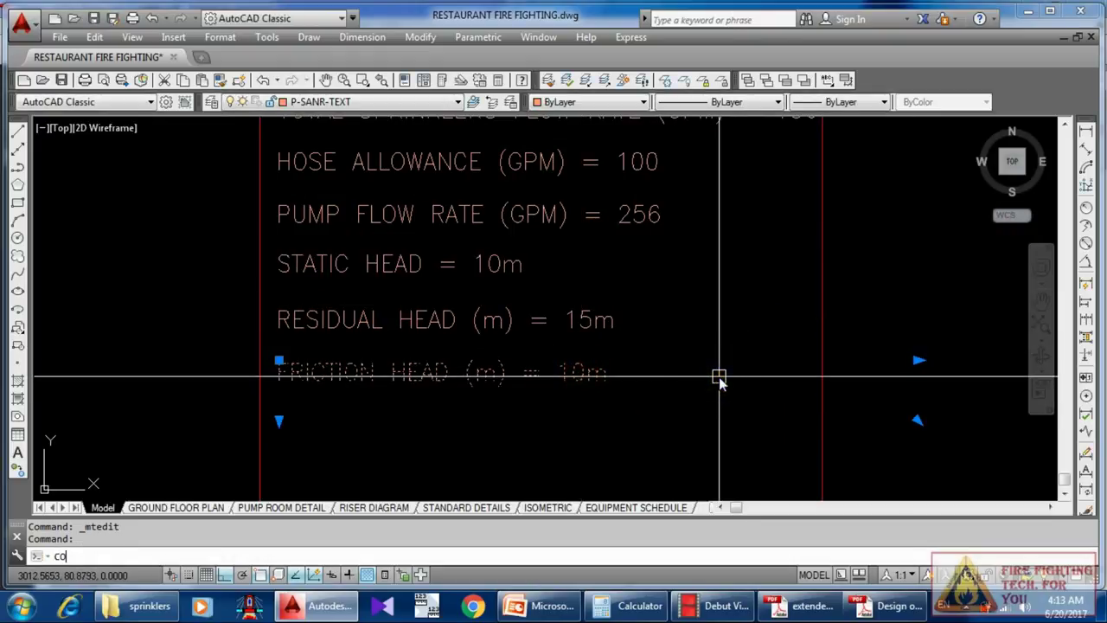
pyautogui.press('Return')
pyautogui.click(291, 267)
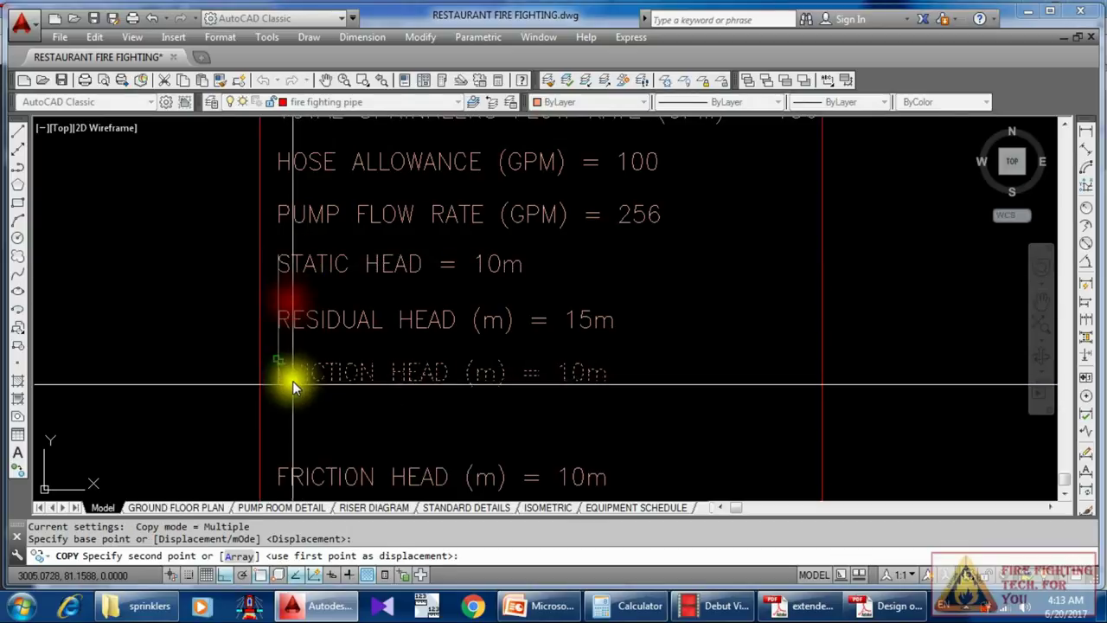
pyautogui.click(281, 315)
pyautogui.press('Escape')
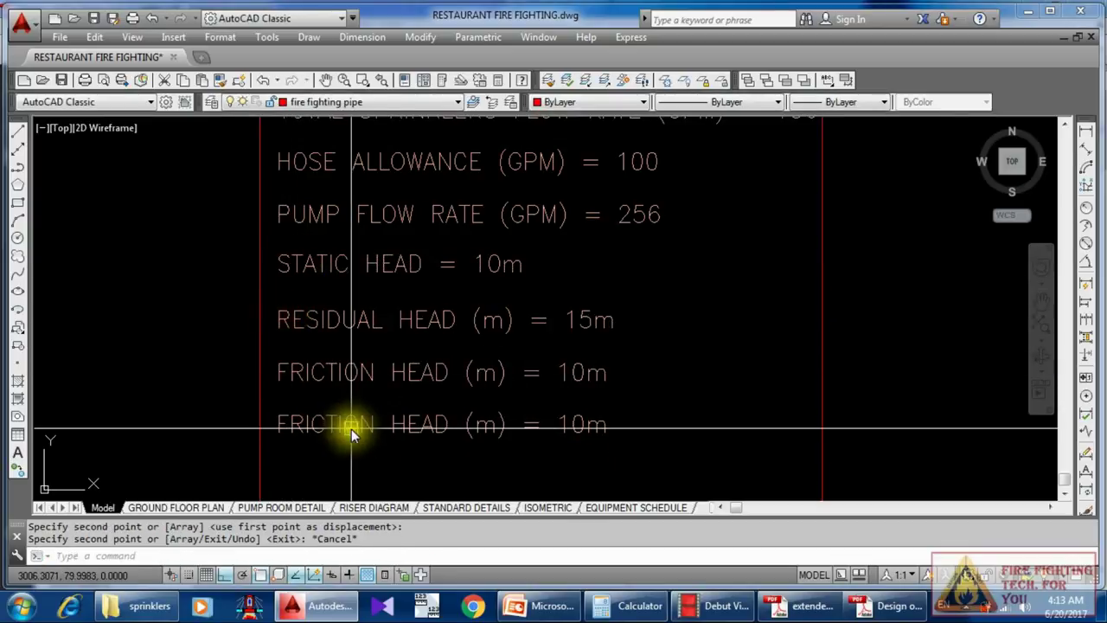
# Step: Change the lower FRICTION HEAD copy to read PUMP HEAD (m) = 35m =3.5BAR =
pyautogui.doubleClick(365, 428)
pyautogui.moveTo(377, 426); pyautogui.dragTo(146, 423)
pyautogui.write('PUMP')
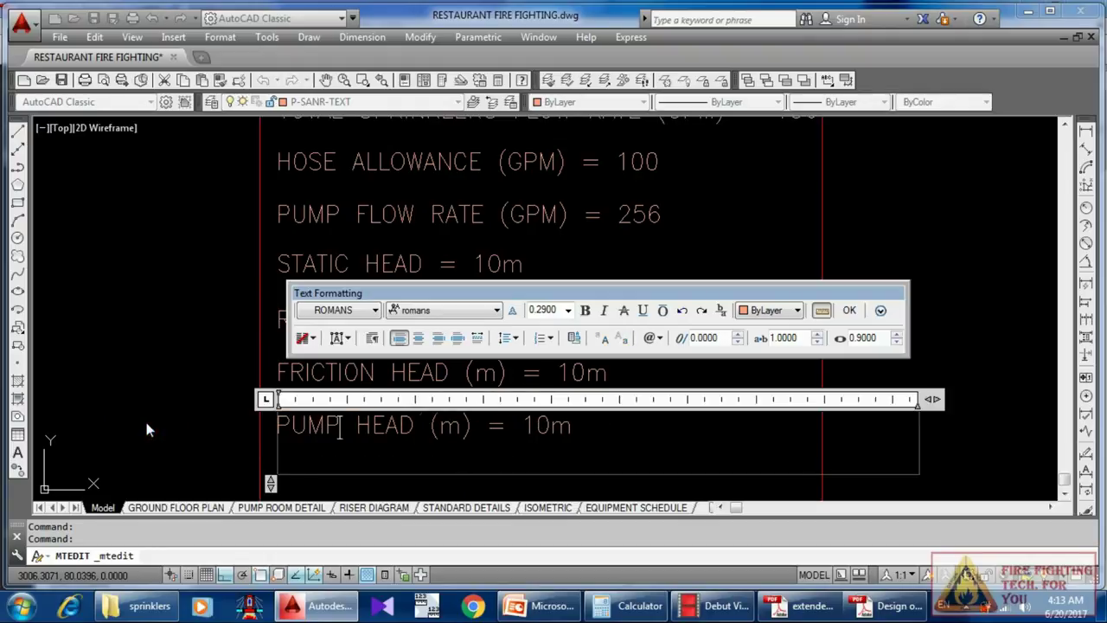
pyautogui.click(945, 270)
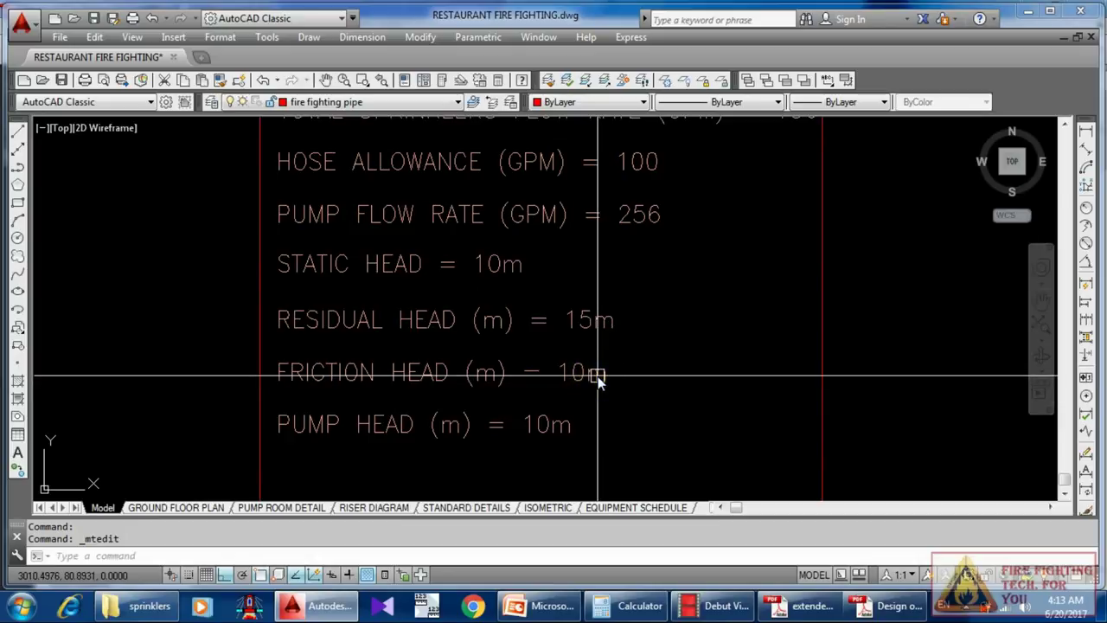
pyautogui.doubleClick(548, 427)
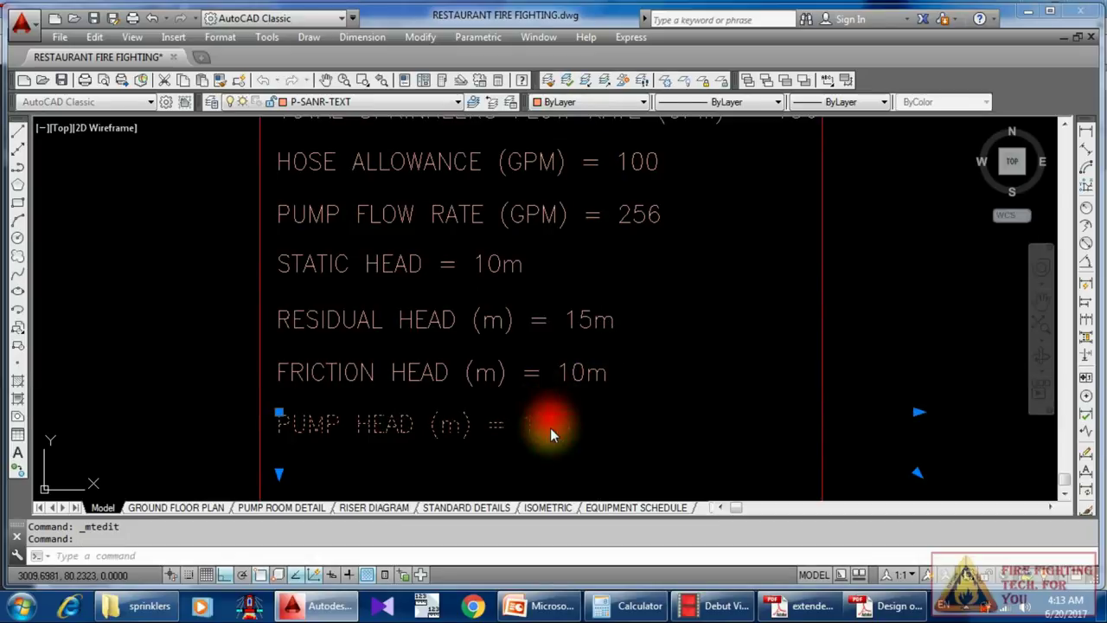
pyautogui.write('35')
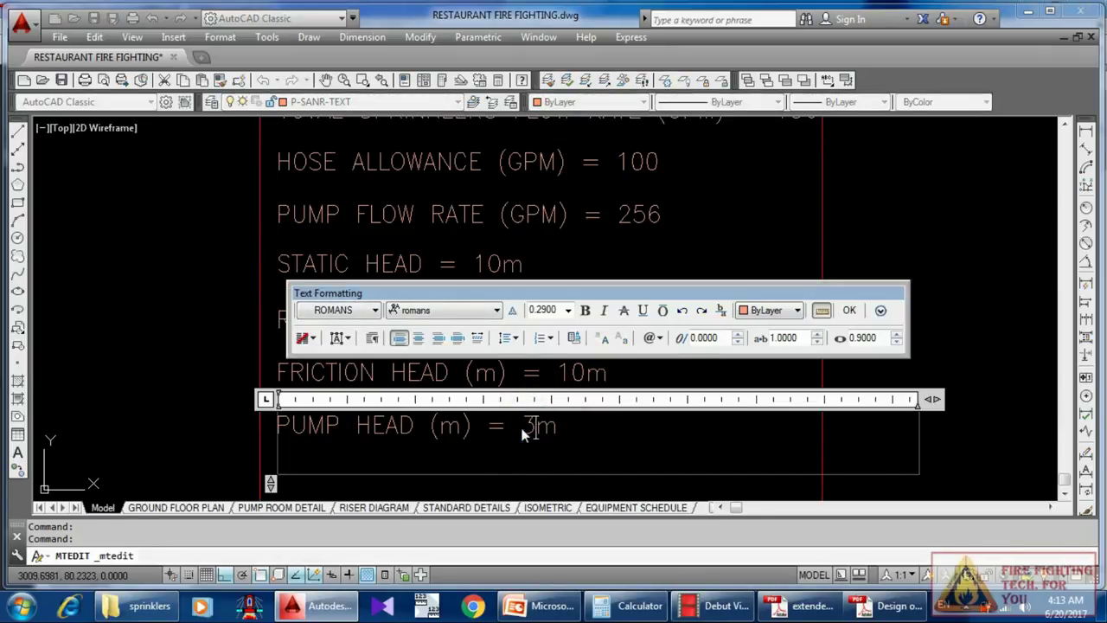
pyautogui.click(651, 441)
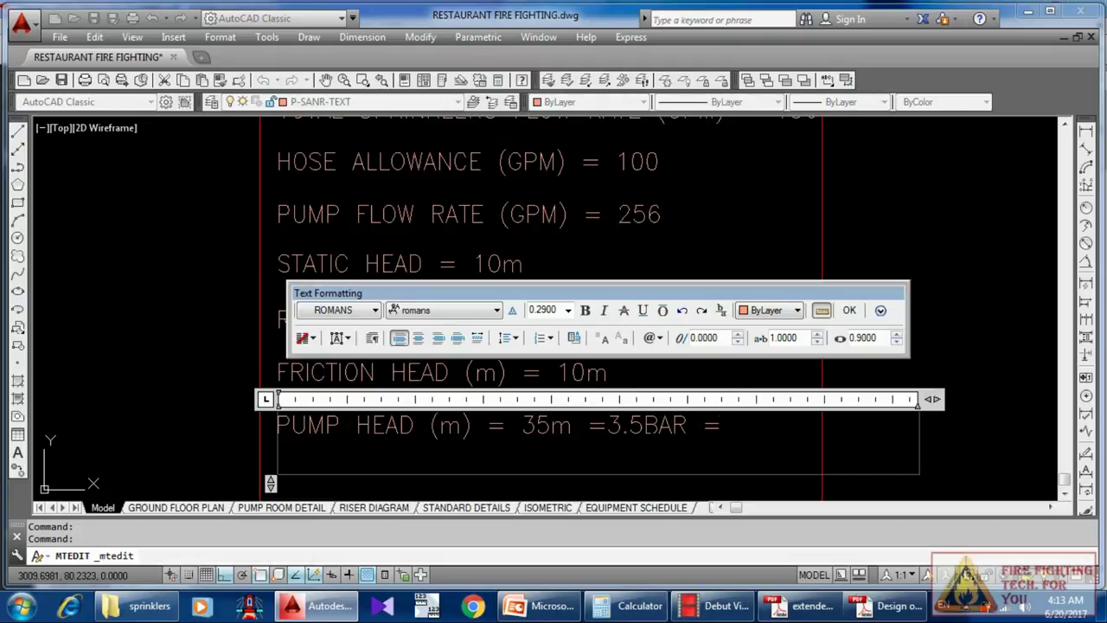
# Step: Switch to Convert123, convert a pressure of 35 m.H2O to lbf/in² (psi), and return to the drawing
pyautogui.click(424, 607)
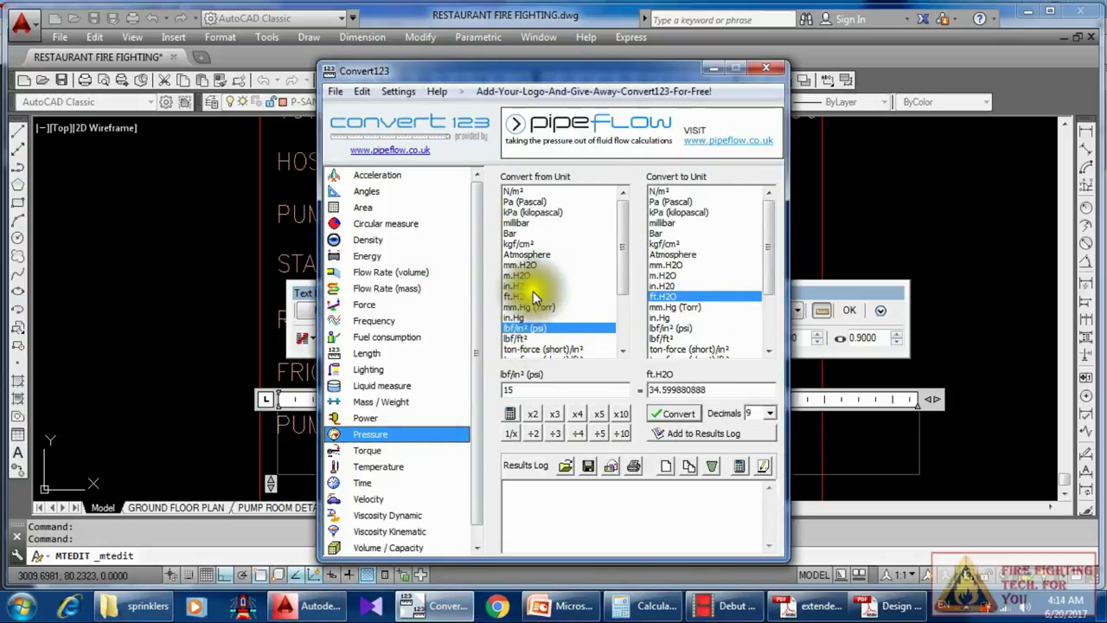
pyautogui.click(524, 276)
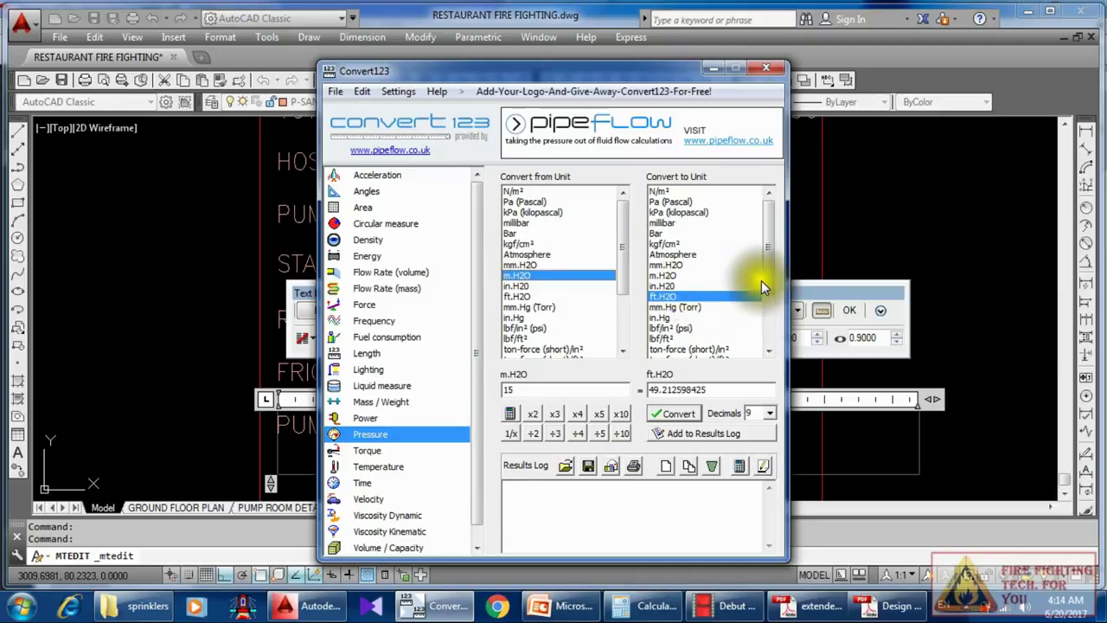
pyautogui.moveTo(763, 281); pyautogui.dragTo(771, 299)
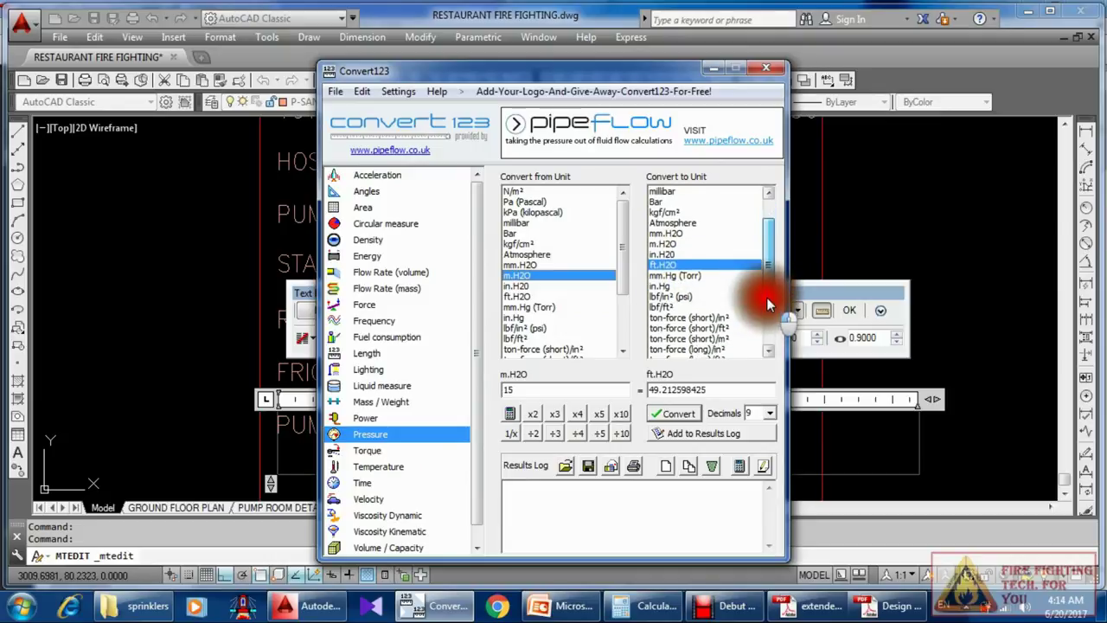
pyautogui.click(684, 296)
pyautogui.moveTo(519, 389); pyautogui.dragTo(476, 389)
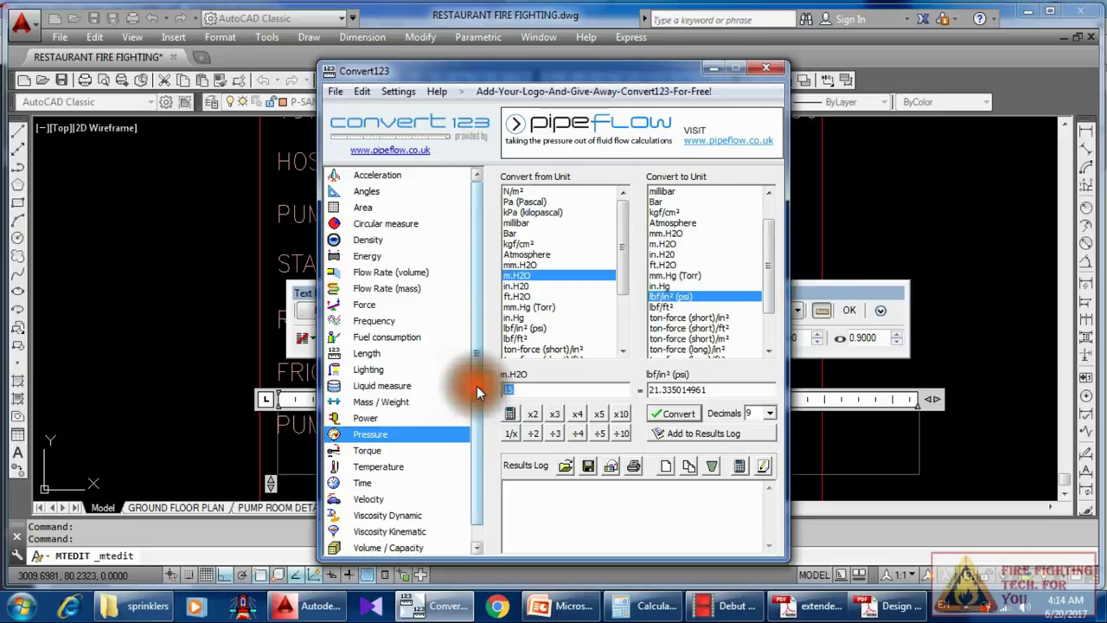
pyautogui.write('35')
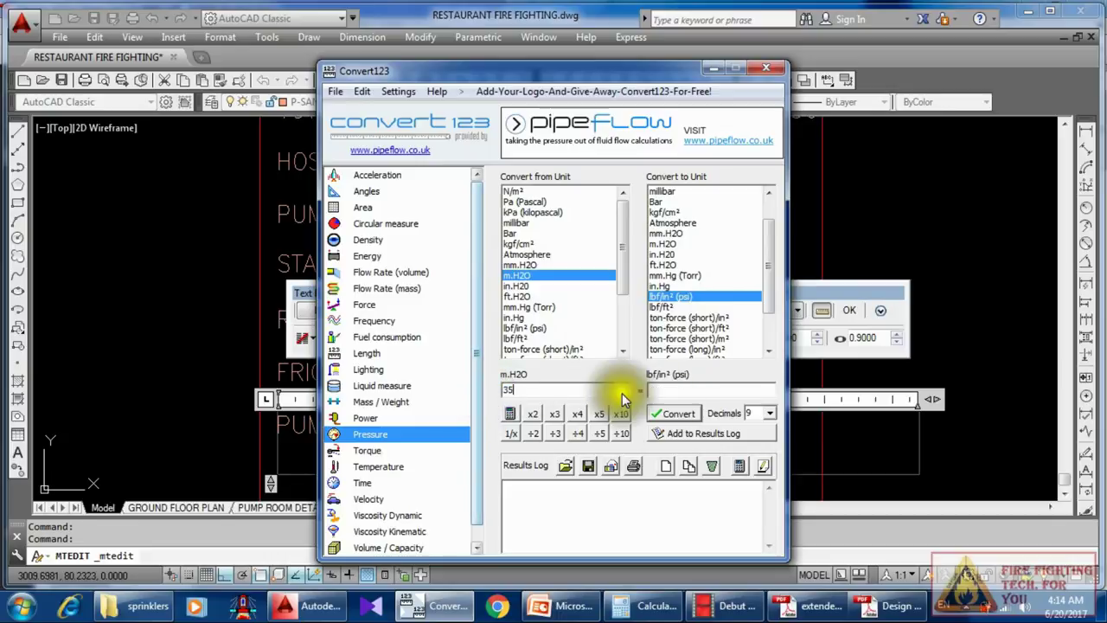
pyautogui.click(664, 413)
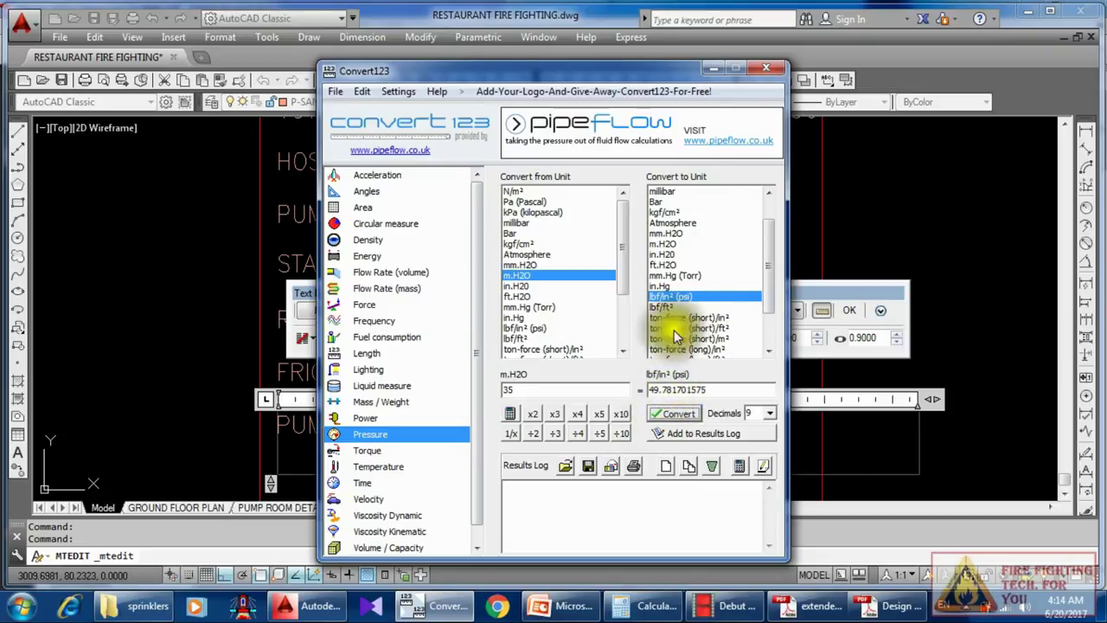
pyautogui.click(736, 68)
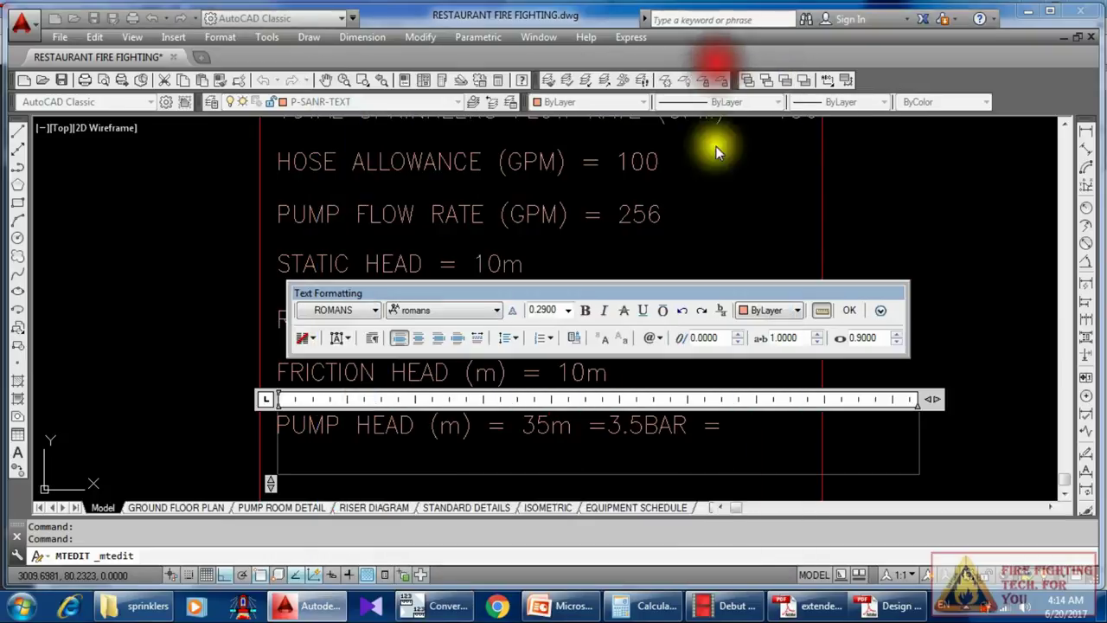
# Step: Append 50PSI to the PUMP HEAD line and copy the line one row down, keeping the same line spacing
pyautogui.click(732, 434)
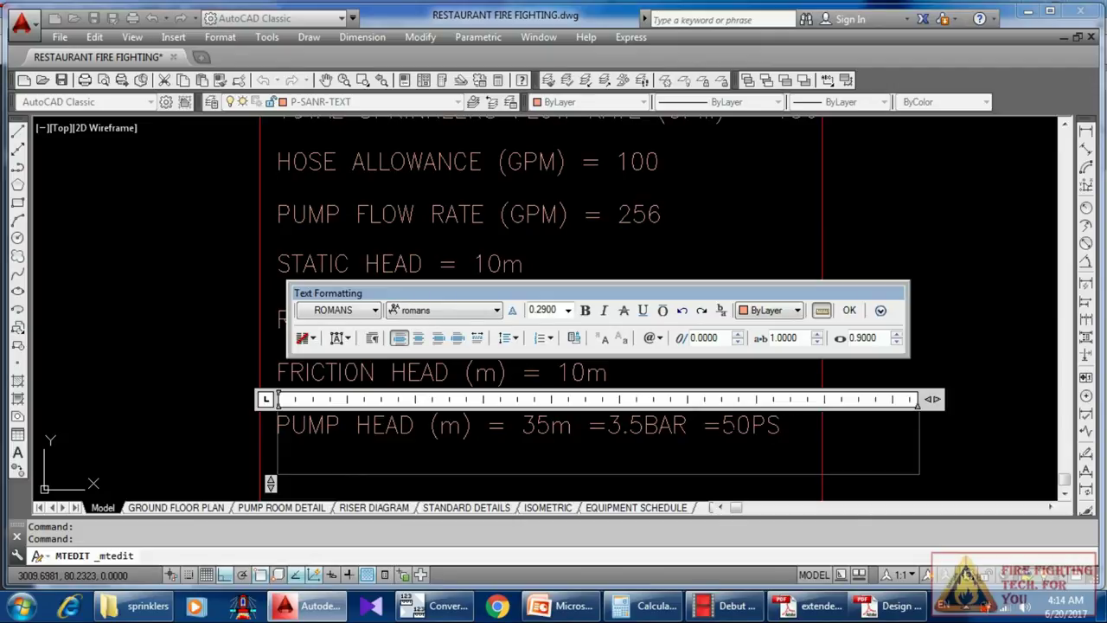
pyautogui.click(736, 230)
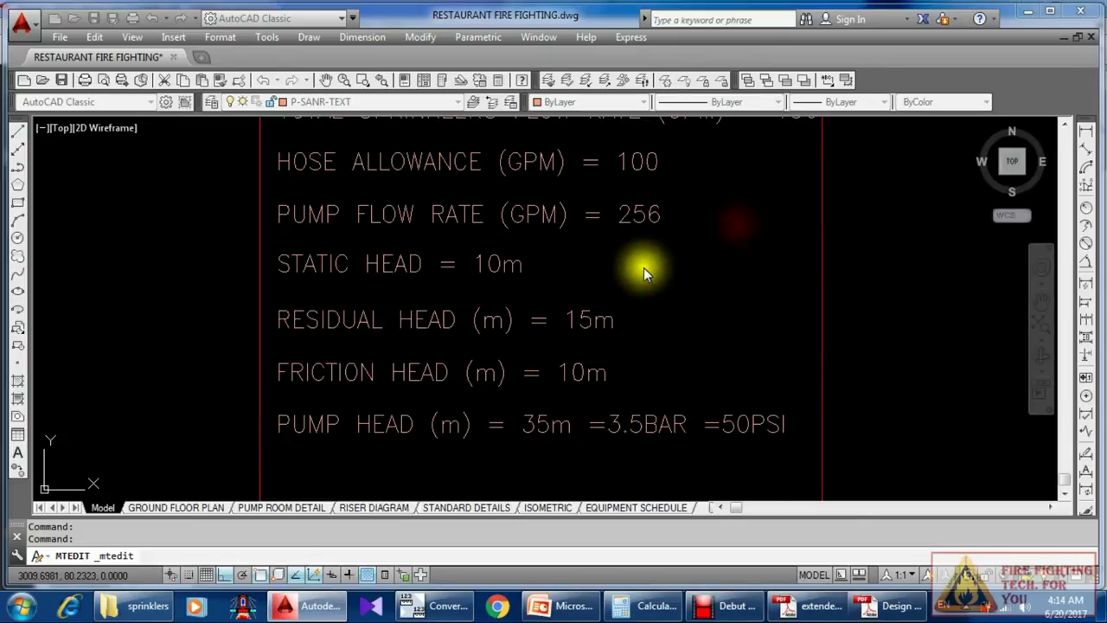
pyautogui.scroll(-2, 644, 267)
pyautogui.scroll(4, 660, 298)
pyautogui.click(603, 305)
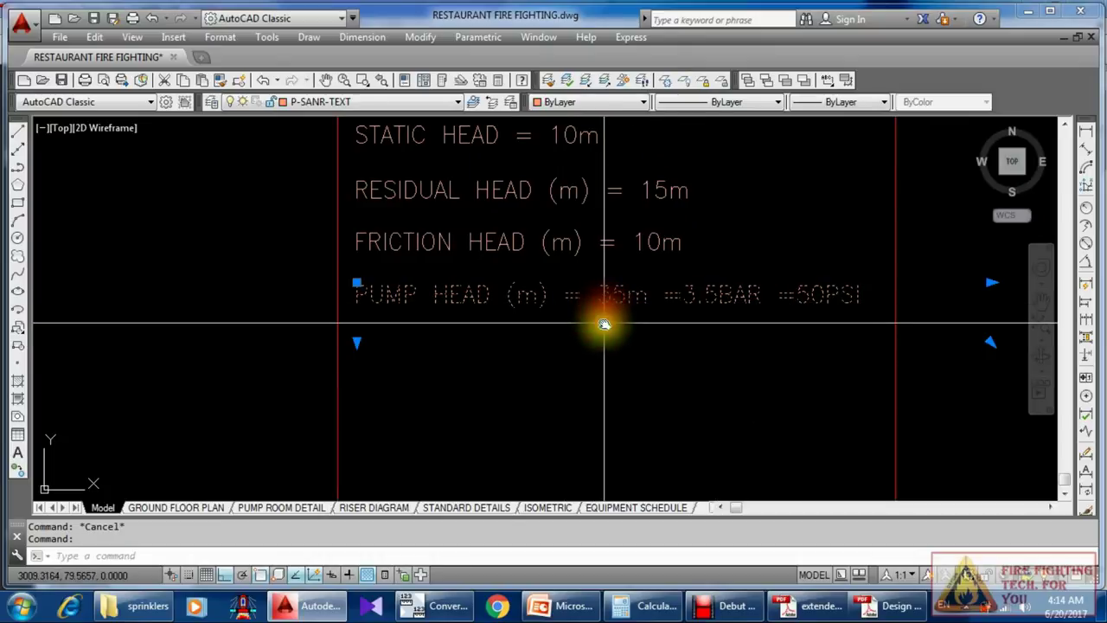
pyautogui.write('co')
pyautogui.press('Return')
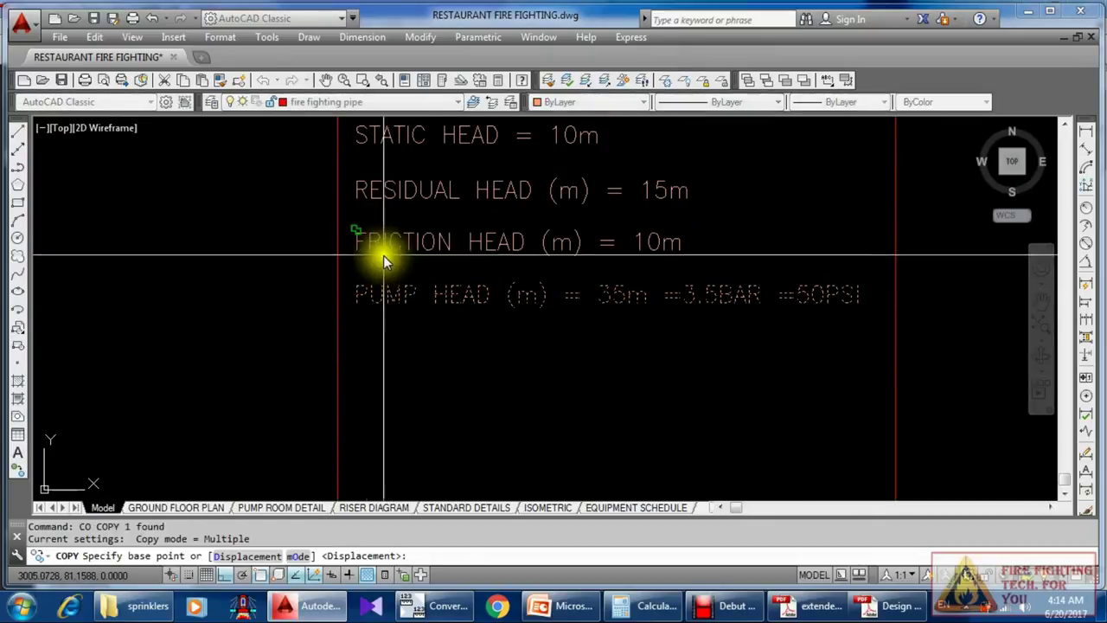
pyautogui.click(357, 236)
pyautogui.click(353, 286)
pyautogui.press('Escape')
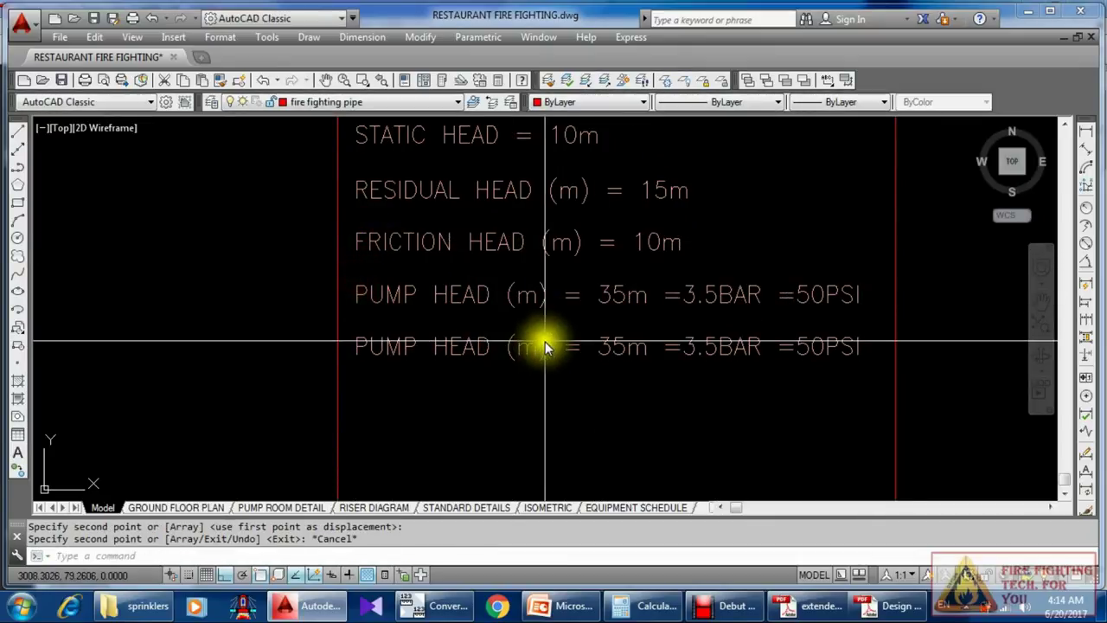
# Step: Change the lower PUMP HEAD copy to read PUMP POWER (HP) =, removing the head values after the equals sign
pyautogui.doubleClick(545, 347)
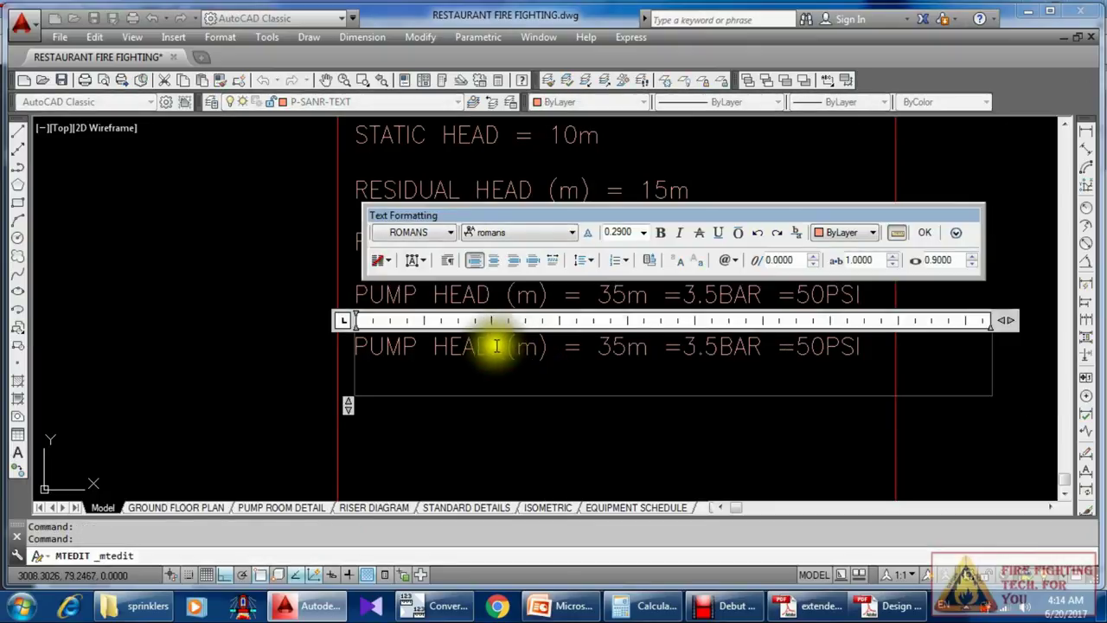
pyautogui.moveTo(494, 347); pyautogui.dragTo(443, 348)
pyautogui.write('POWER')
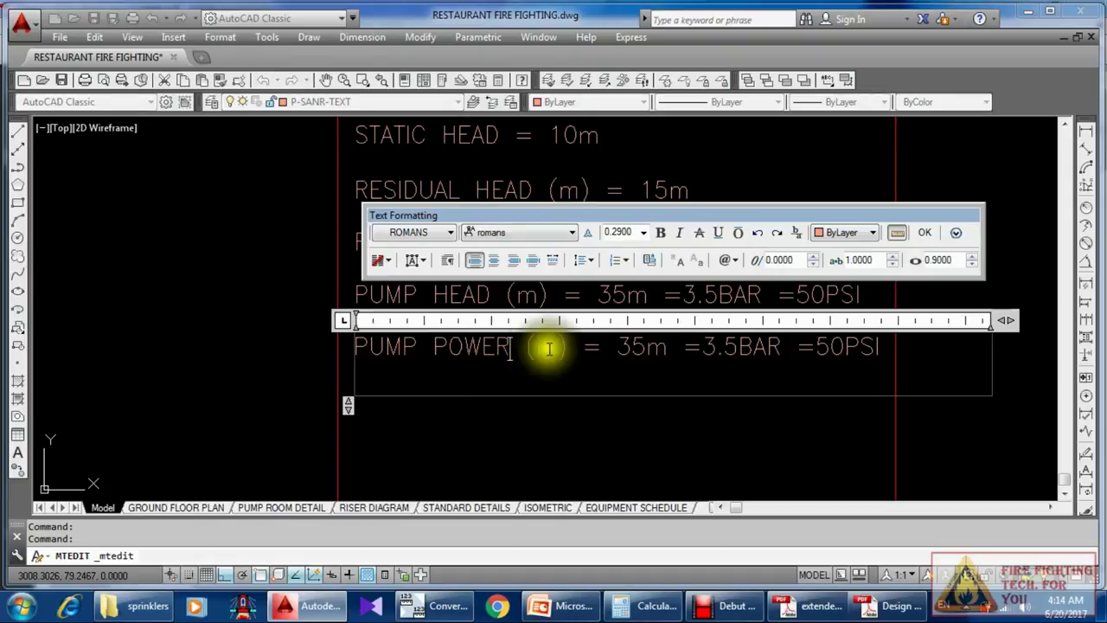
pyautogui.doubleClick(545, 347)
pyautogui.write('HP')
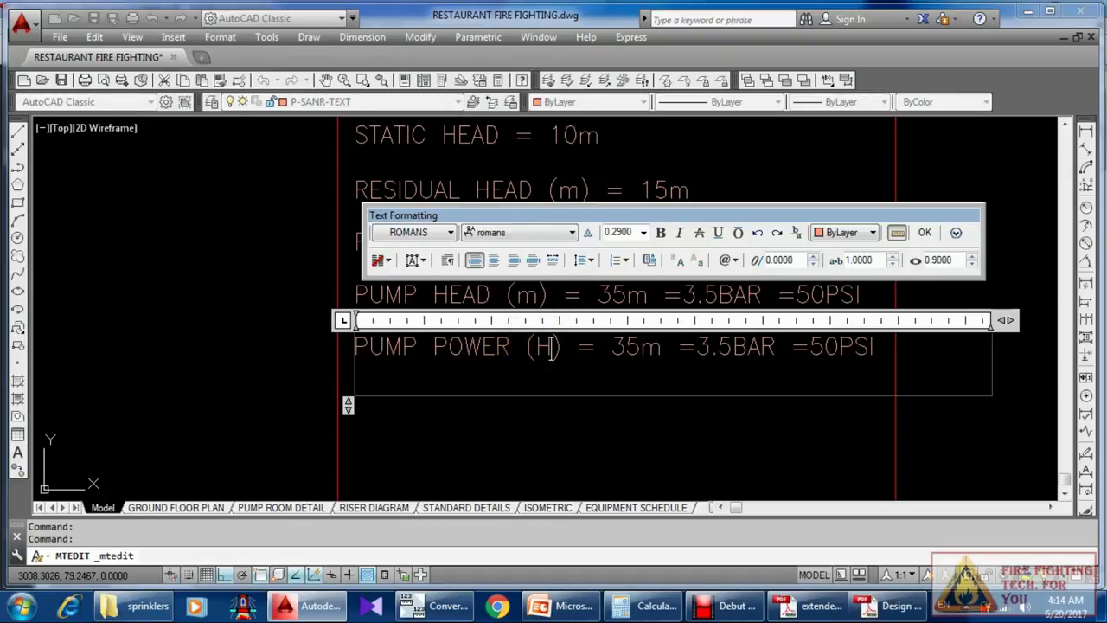
pyautogui.click(654, 446)
pyautogui.press('Escape')
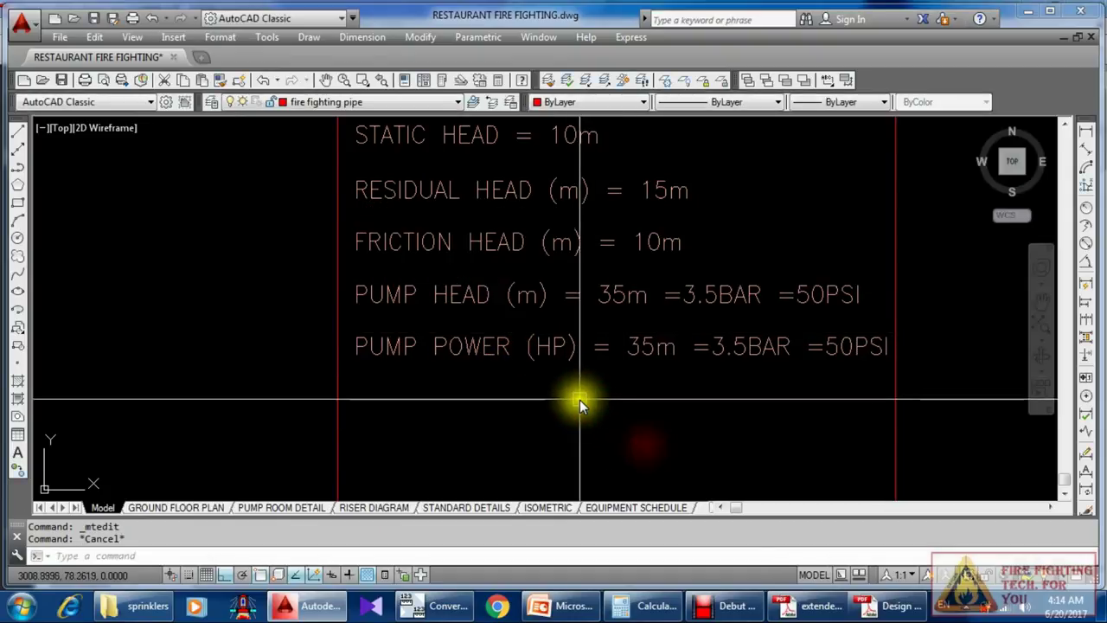
pyautogui.doubleClick(672, 348)
pyautogui.moveTo(597, 343); pyautogui.dragTo(919, 344)
pyautogui.press('Delete')
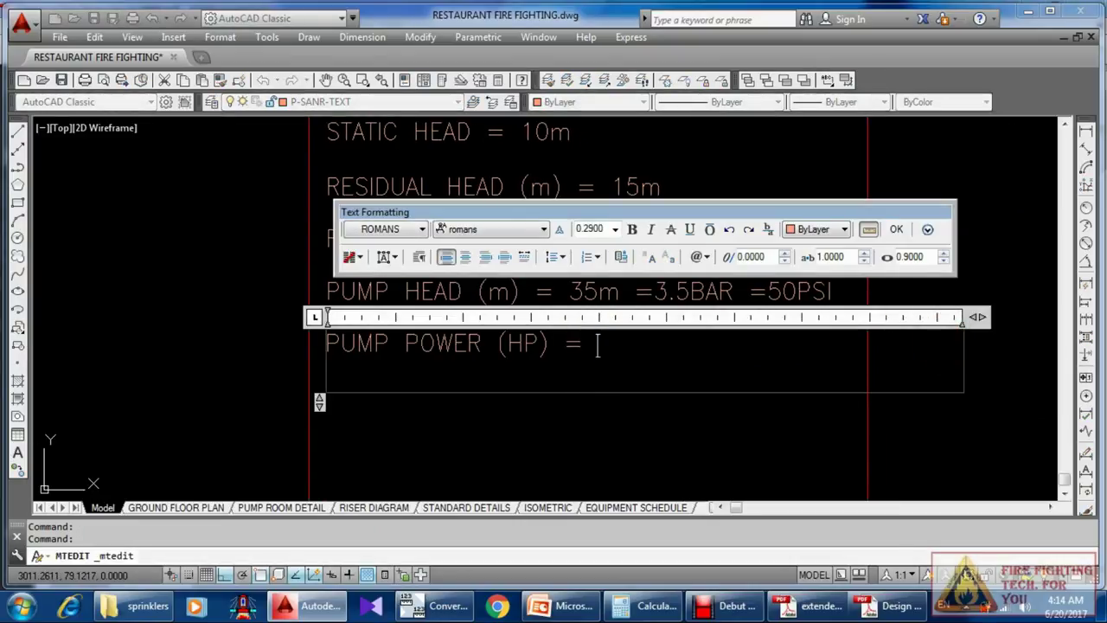
pyautogui.click(794, 426)
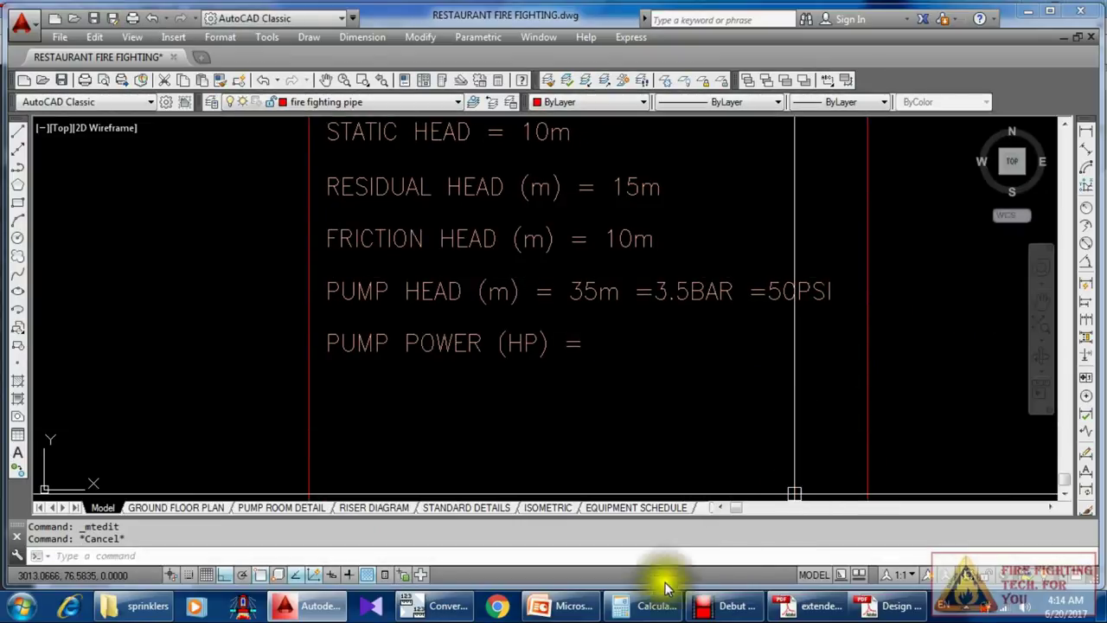
# Step: Switch to PowerPoint, look up the pump power formula on the Calculations Summary slide, and return to the pump flow rate and head lines
pyautogui.click(562, 606)
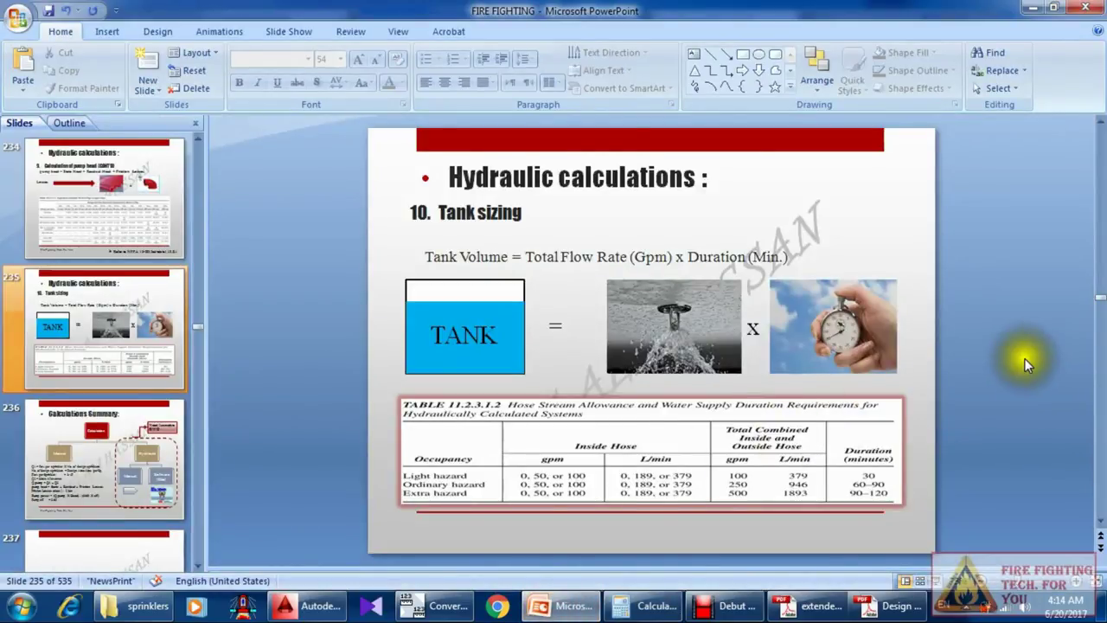
pyautogui.scroll(-1, 1024, 358)
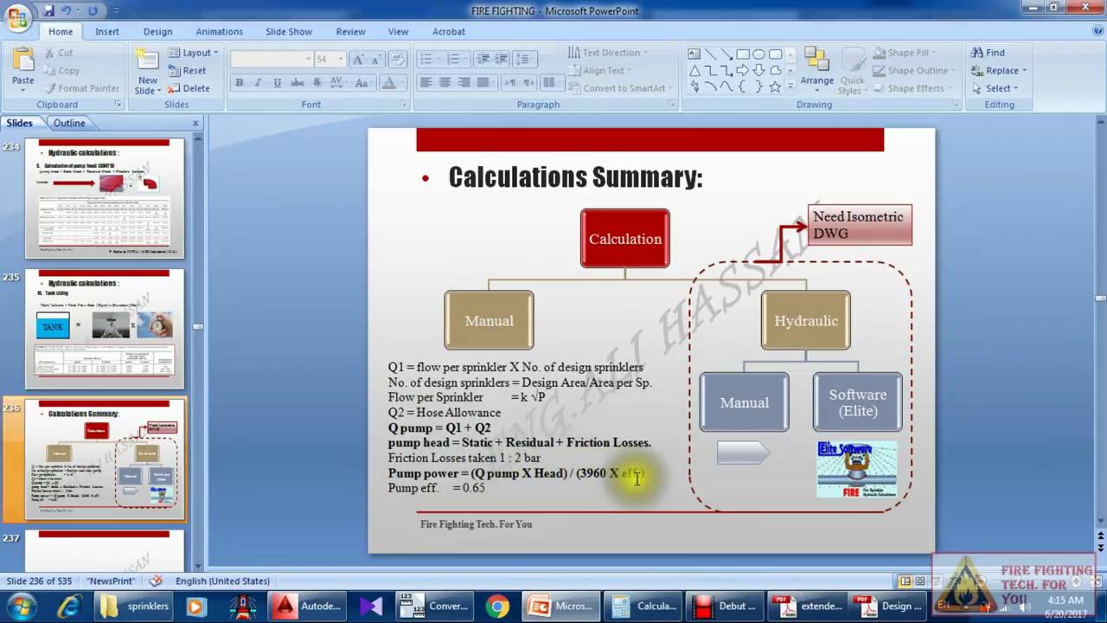
pyautogui.click(1026, 9)
pyautogui.scroll(-2, 519, 408)
pyautogui.scroll(2, 605, 329)
pyautogui.scroll(1, 612, 323)
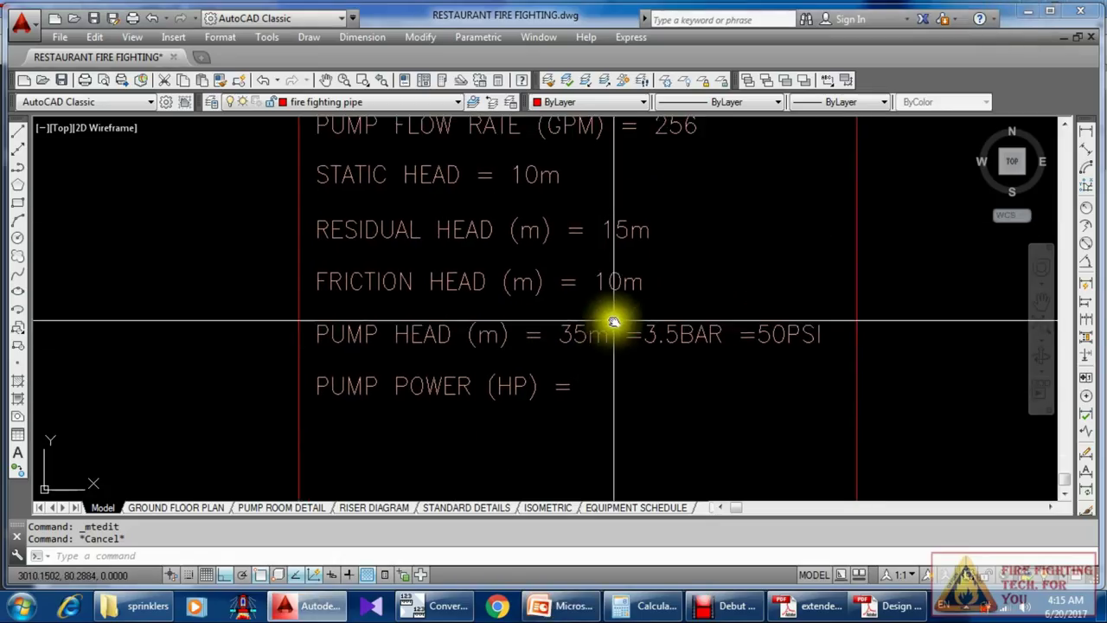
pyautogui.moveTo(612, 322); pyautogui.dragTo(594, 377, button='middle')
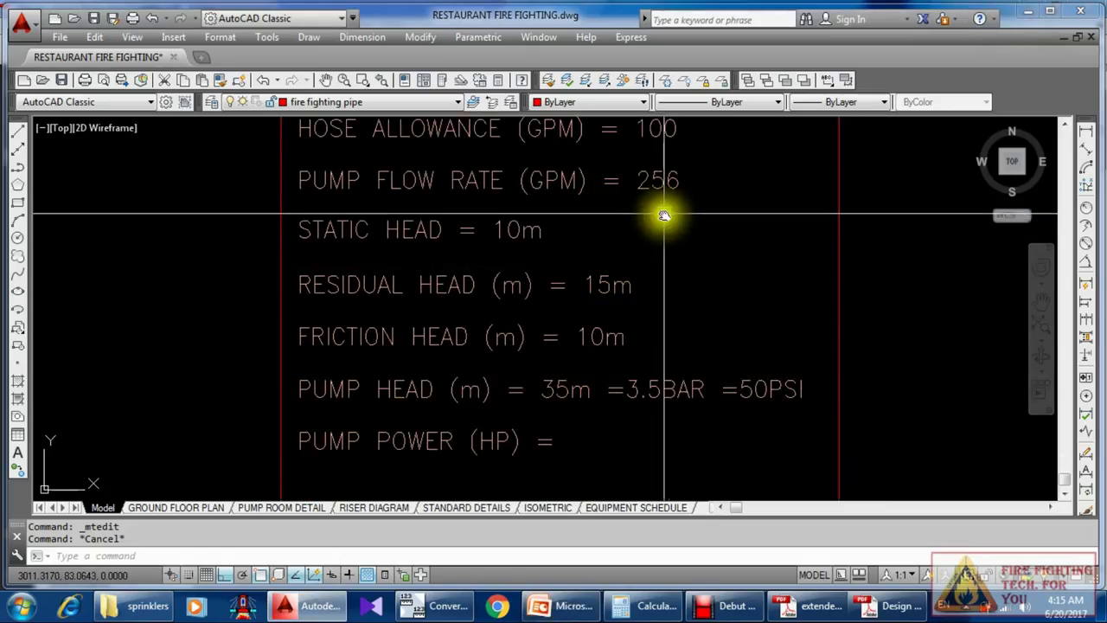
# Step: Start multiplying 256 in Calculator, recheck the head term of the pump power formula in PowerPoint, and return to the drawing
pyautogui.click(653, 608)
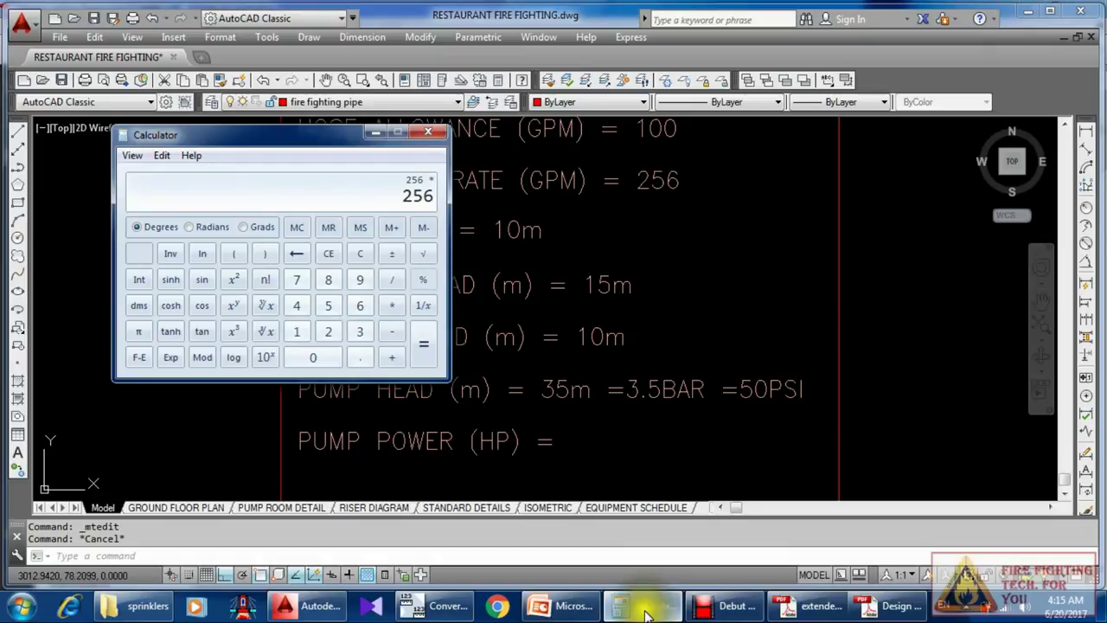
pyautogui.click(653, 610)
pyautogui.click(587, 608)
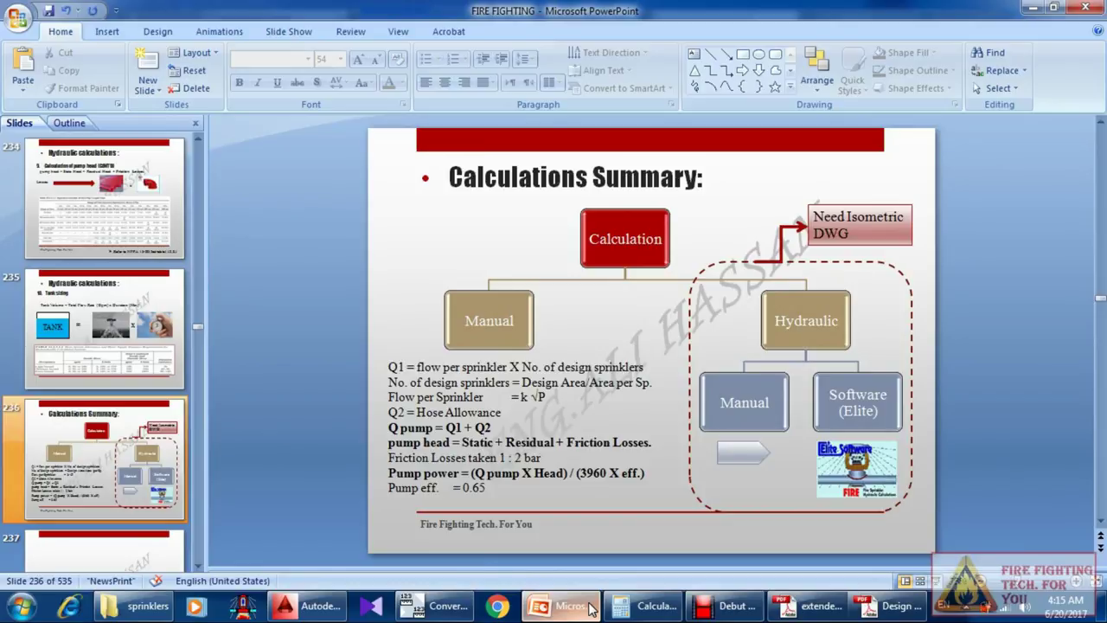
pyautogui.click(591, 609)
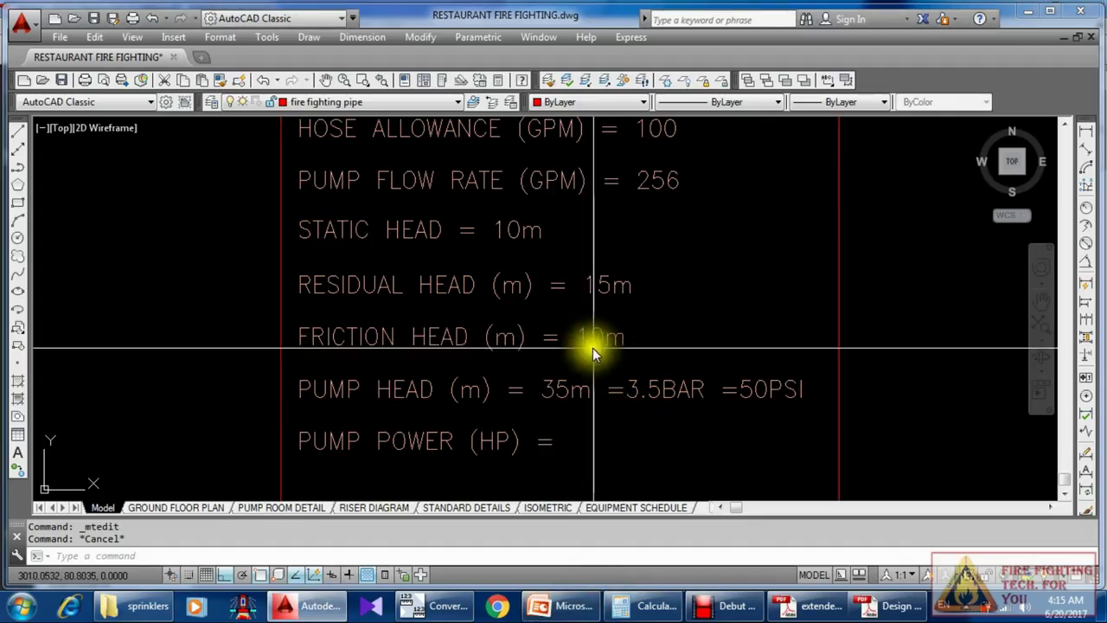
# Step: Convert 35 m.H2O to ft.H2O in Convert123 and append =115FT to the PUMP HEAD line in the drawing
pyautogui.click(775, 392)
pyautogui.doubleClick(782, 397)
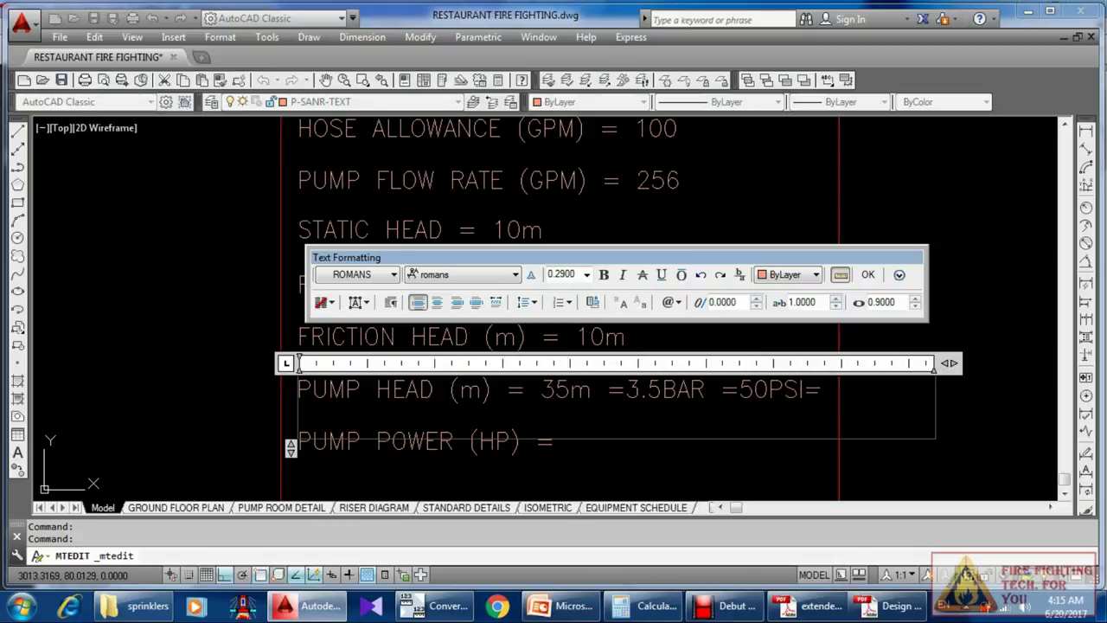
pyautogui.click(458, 616)
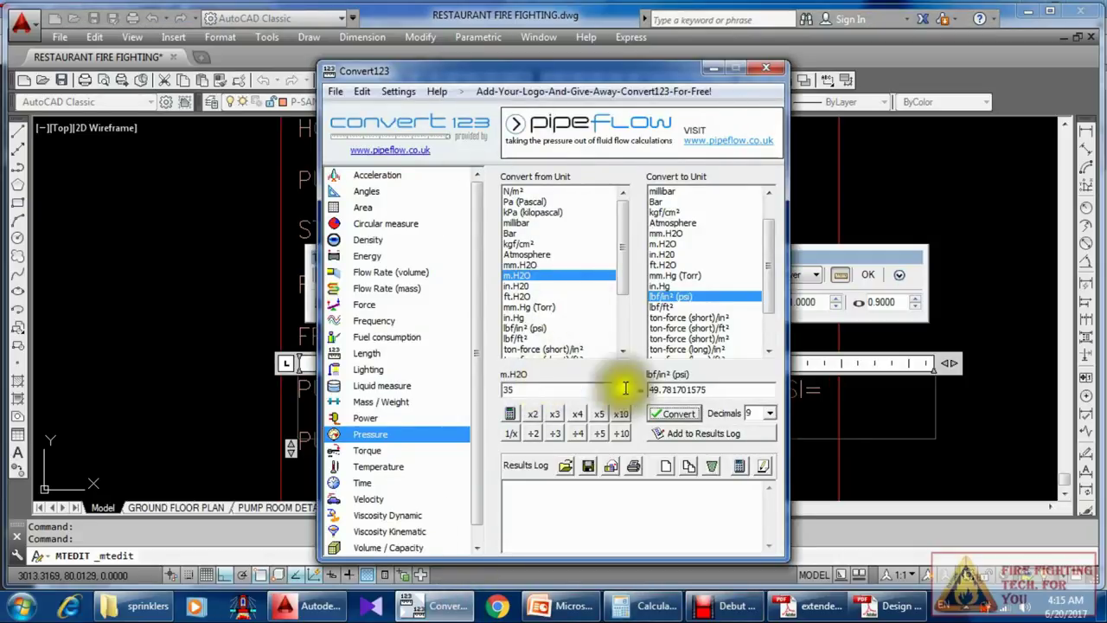
pyautogui.click(665, 264)
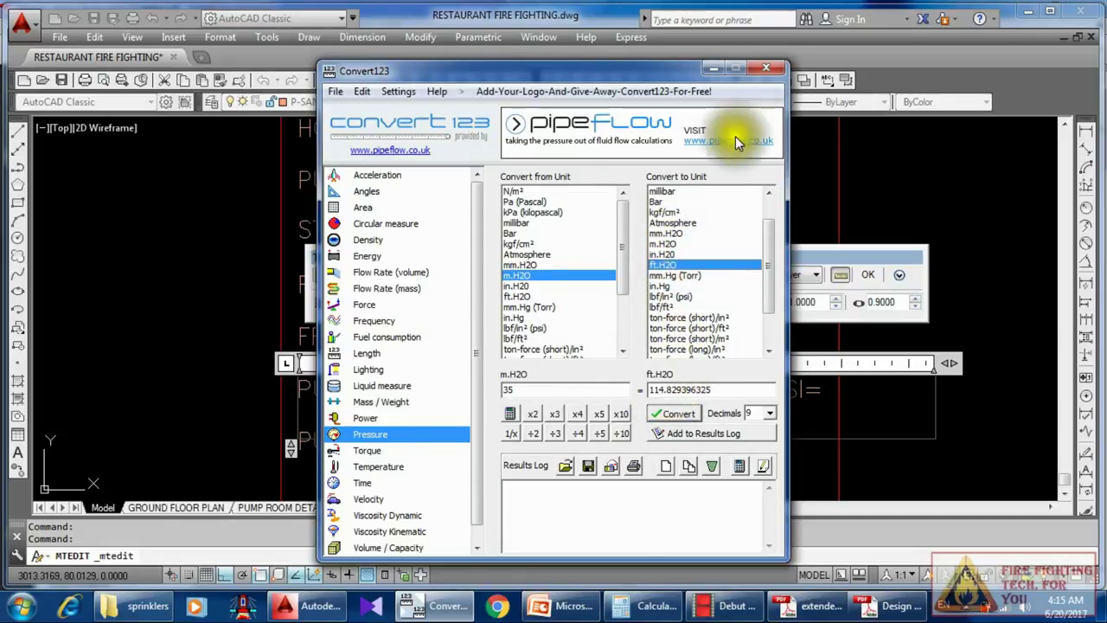
pyautogui.click(709, 74)
pyautogui.click(836, 395)
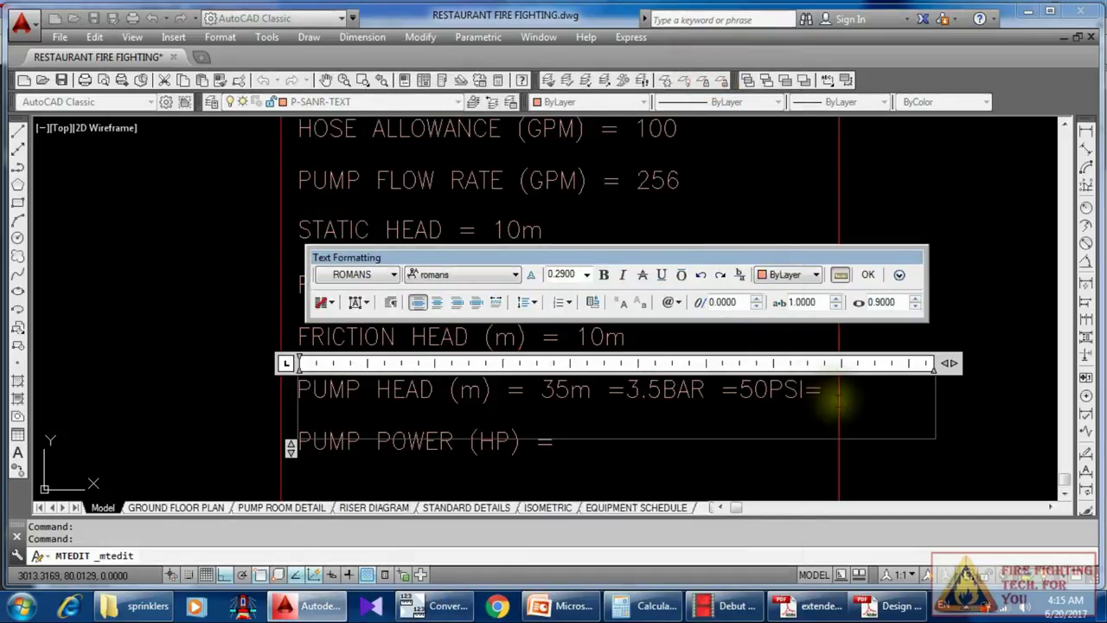
pyautogui.write('115FT')
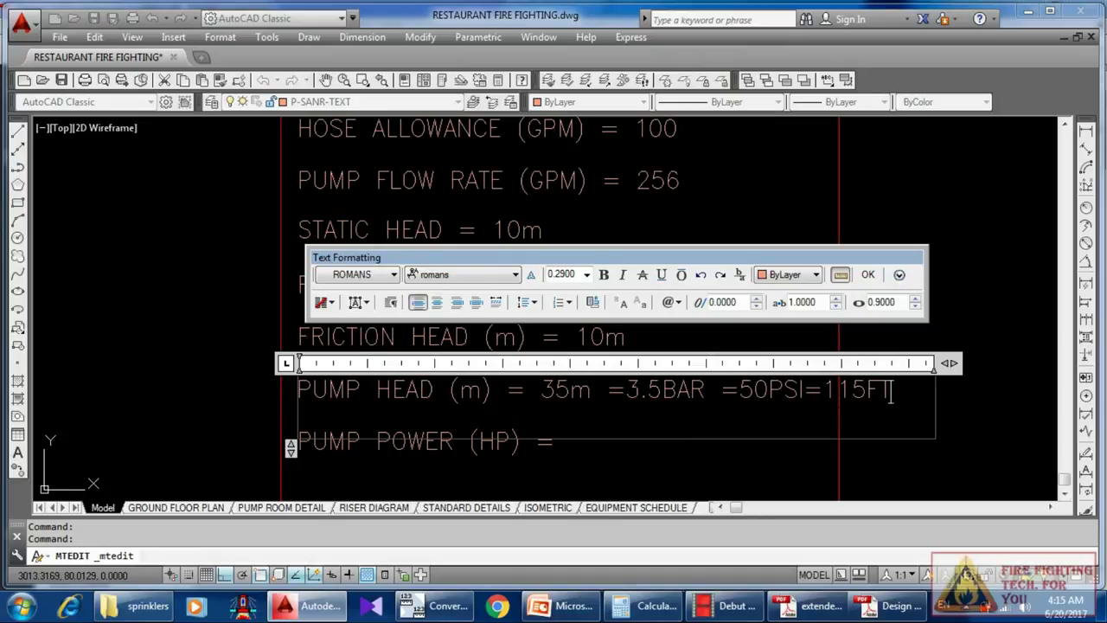
pyautogui.click(977, 488)
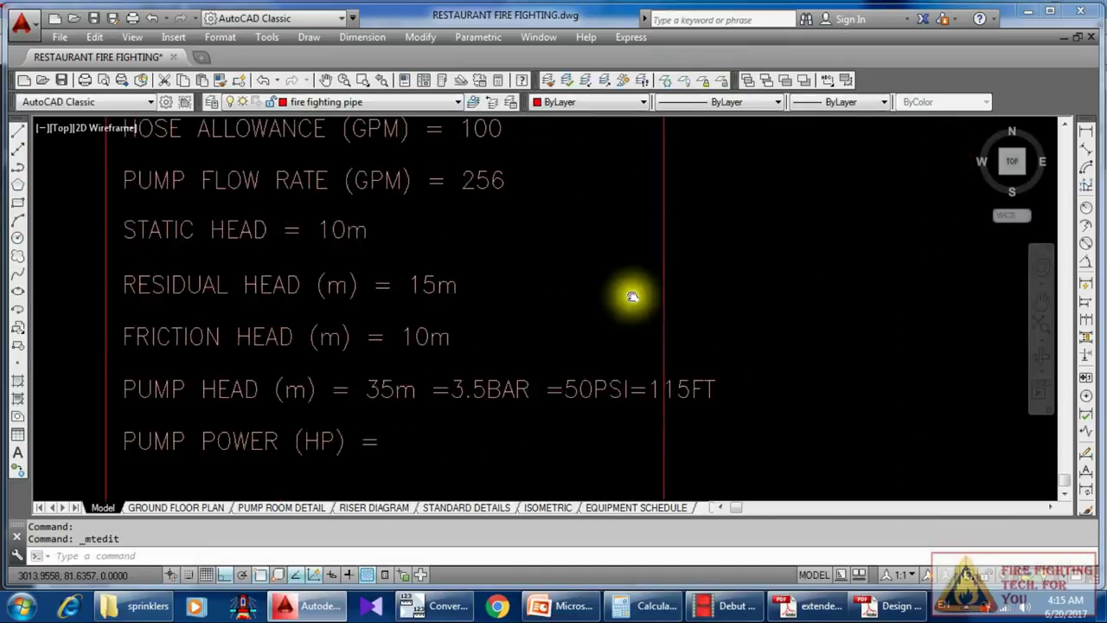
# Step: Move the vertical divider between LIGHT HAZARD and ORDINARY HAZARD to the right so it clears the PUMP HEAD text
pyautogui.scroll(-5, 639, 273)
pyautogui.click(639, 274)
pyautogui.scroll(2, 670, 272)
pyautogui.write('m')
pyautogui.press('Return')
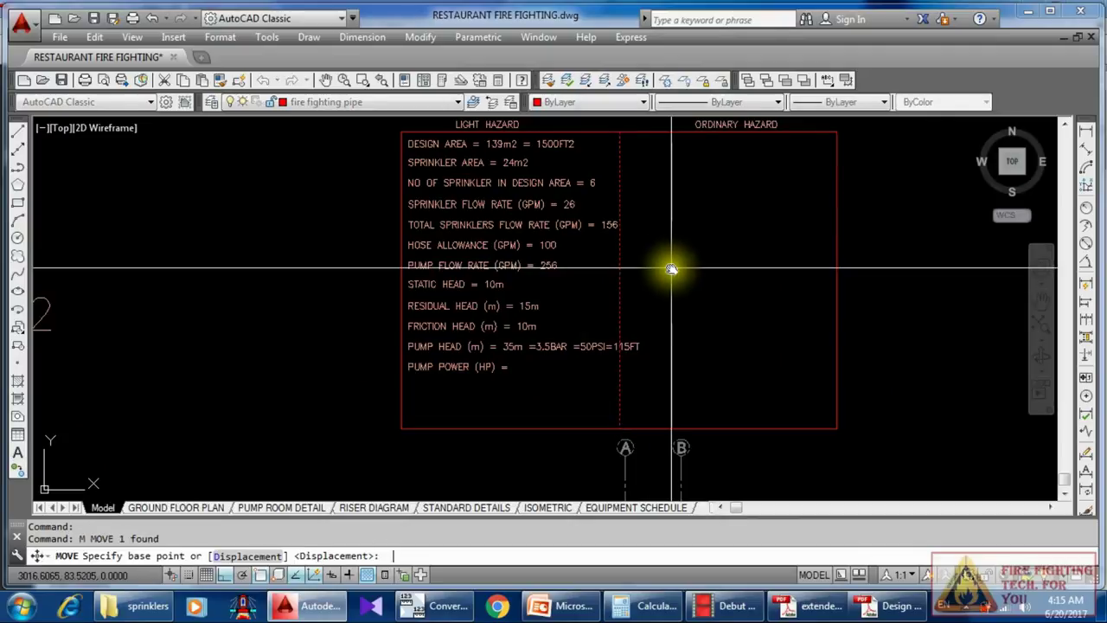
pyautogui.click(671, 272)
pyautogui.click(699, 269)
pyautogui.scroll(-4, 672, 286)
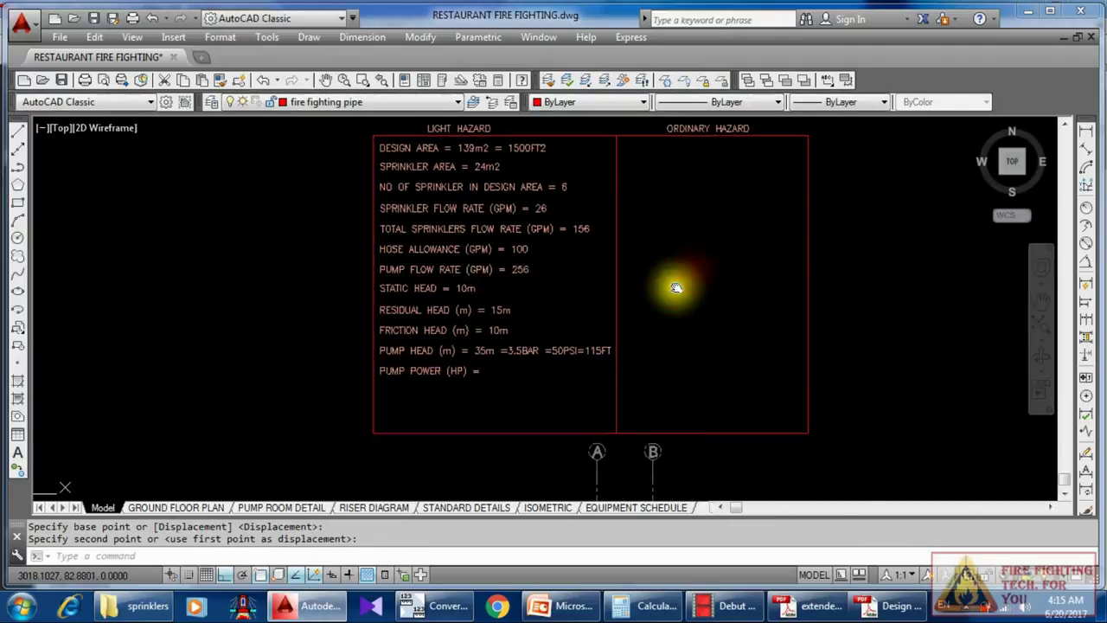
# Step: Stretch the right edge of the calculation table's border outward to widen the ORDINARY HAZARD column
pyautogui.scroll(2, 736, 273)
pyautogui.click(729, 279)
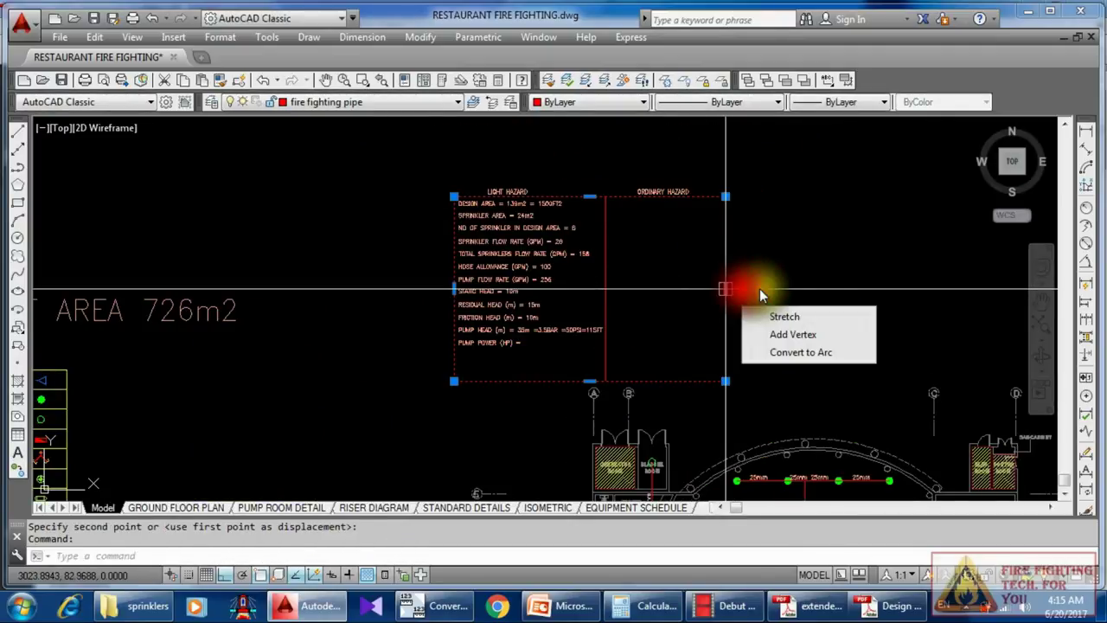
pyautogui.click(725, 287)
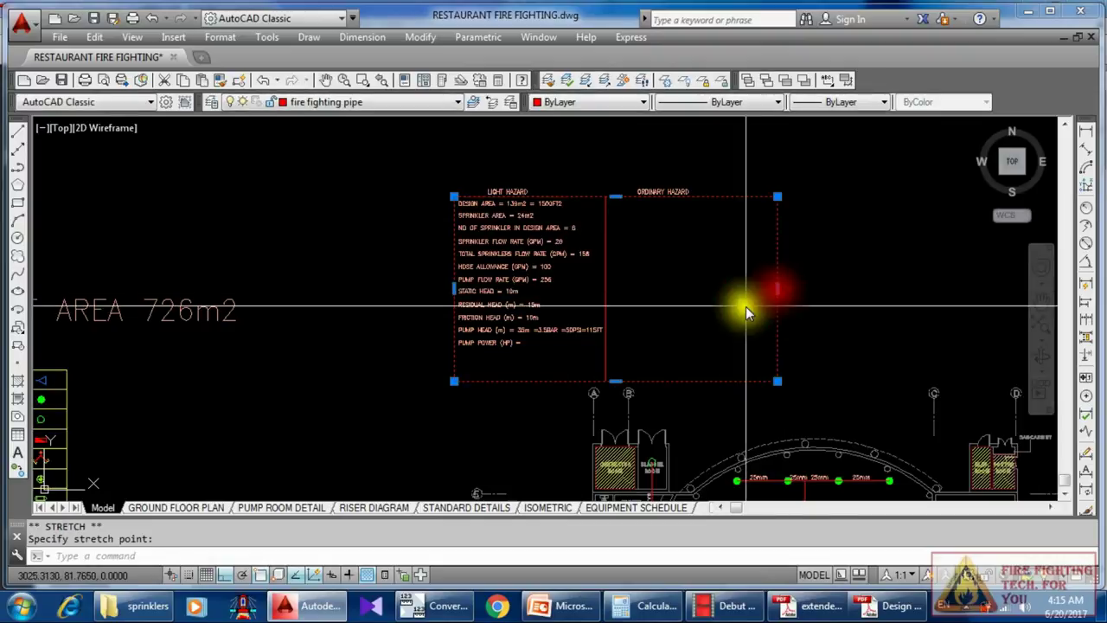
pyautogui.press('Escape')
# Step: Calculate the pump power in Calculator as 256 × 115 / 3960 / 0.65, checking the formula on the PowerPoint slide
pyautogui.scroll(2, 494, 350)
pyautogui.scroll(4, 494, 355)
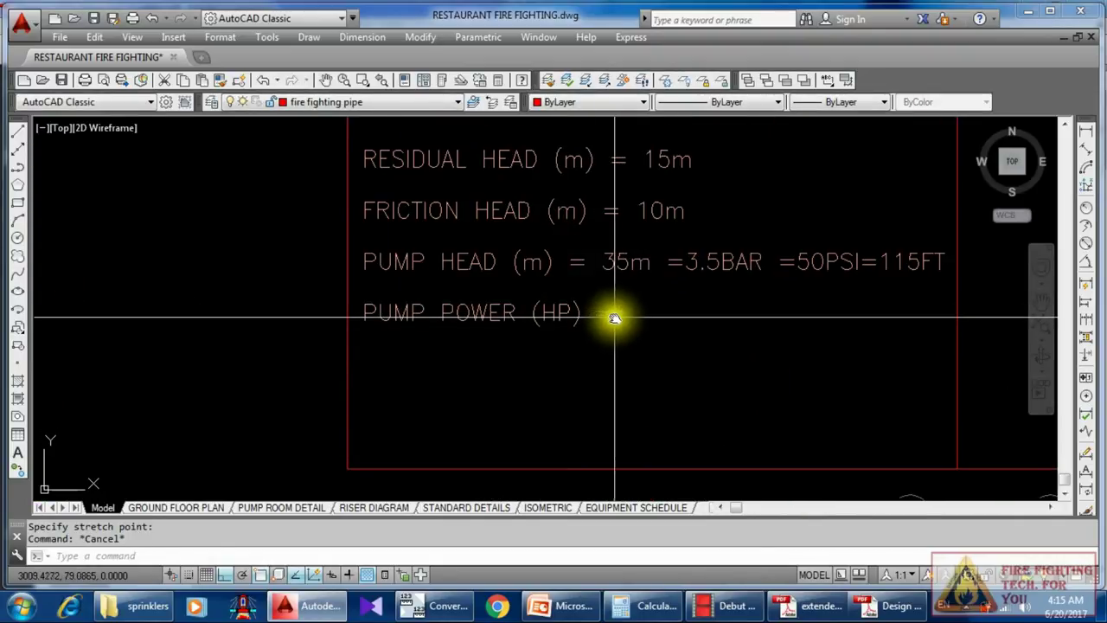
pyautogui.click(621, 318)
pyautogui.press('Escape')
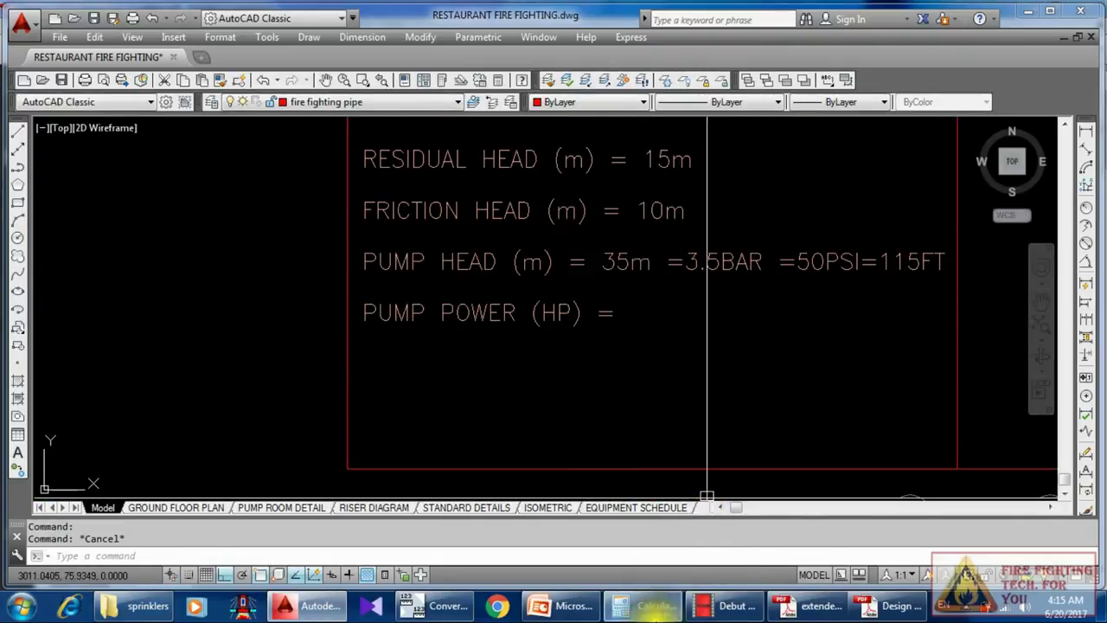
pyautogui.click(645, 606)
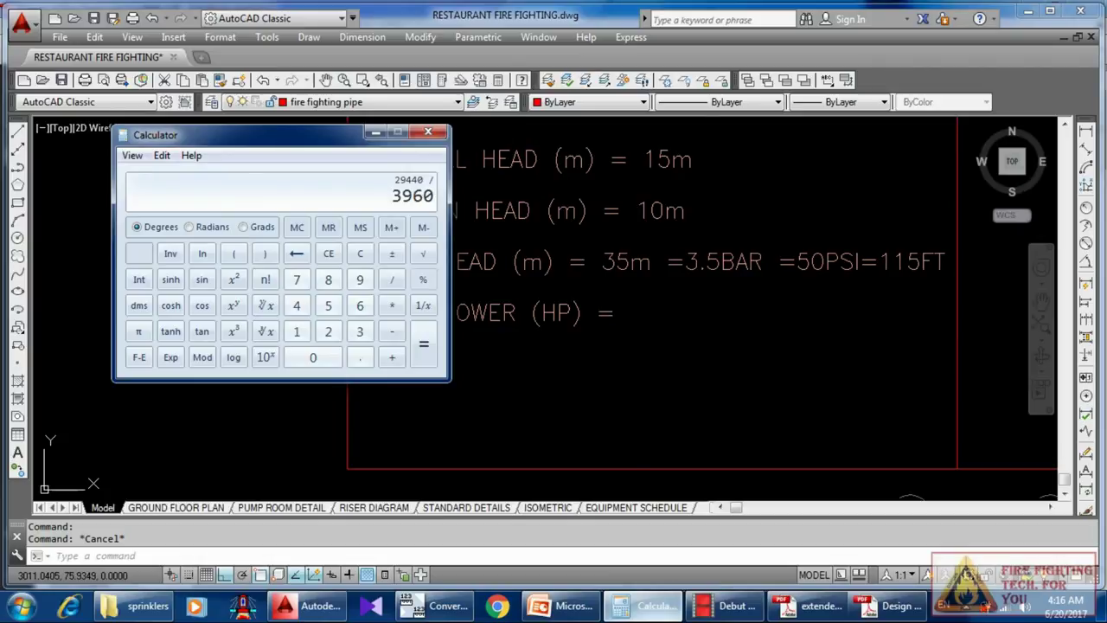
pyautogui.click(545, 610)
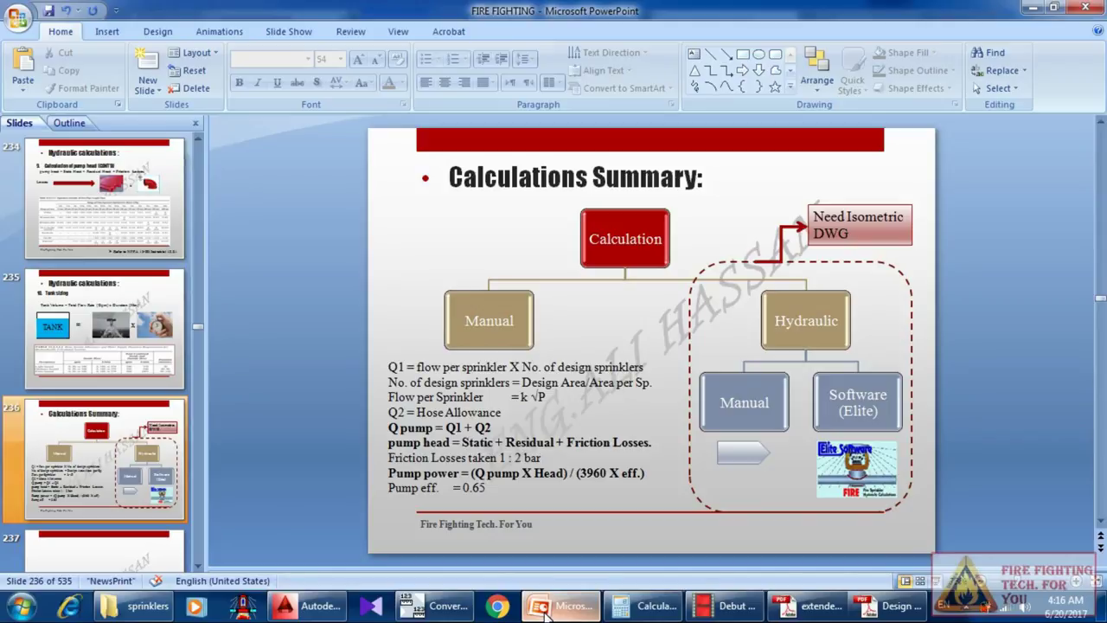
pyautogui.click(543, 609)
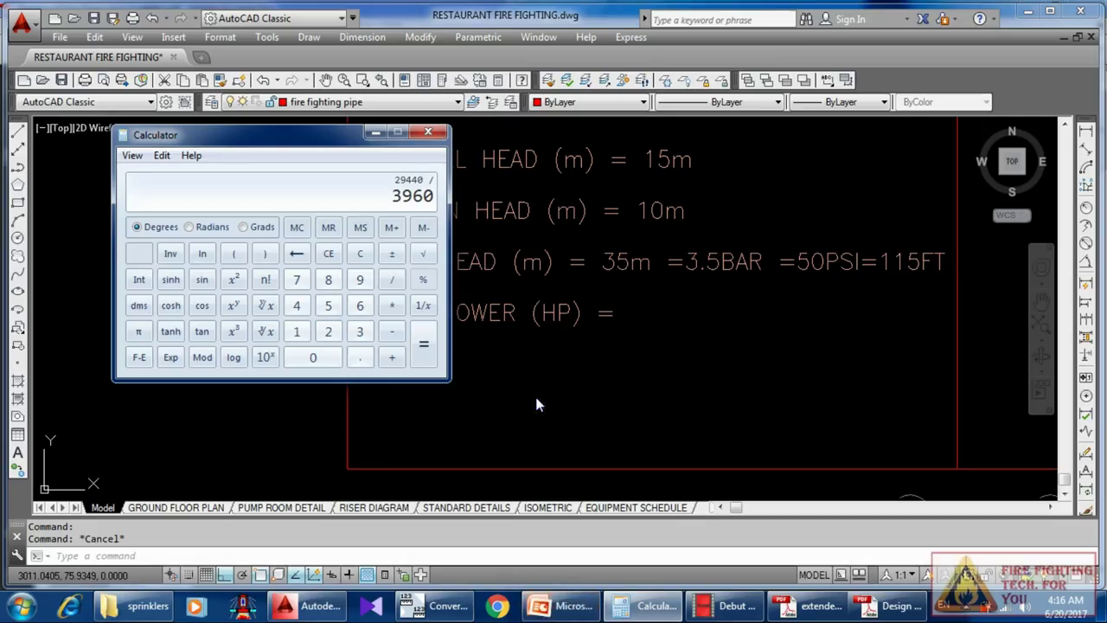
pyautogui.press('Return')
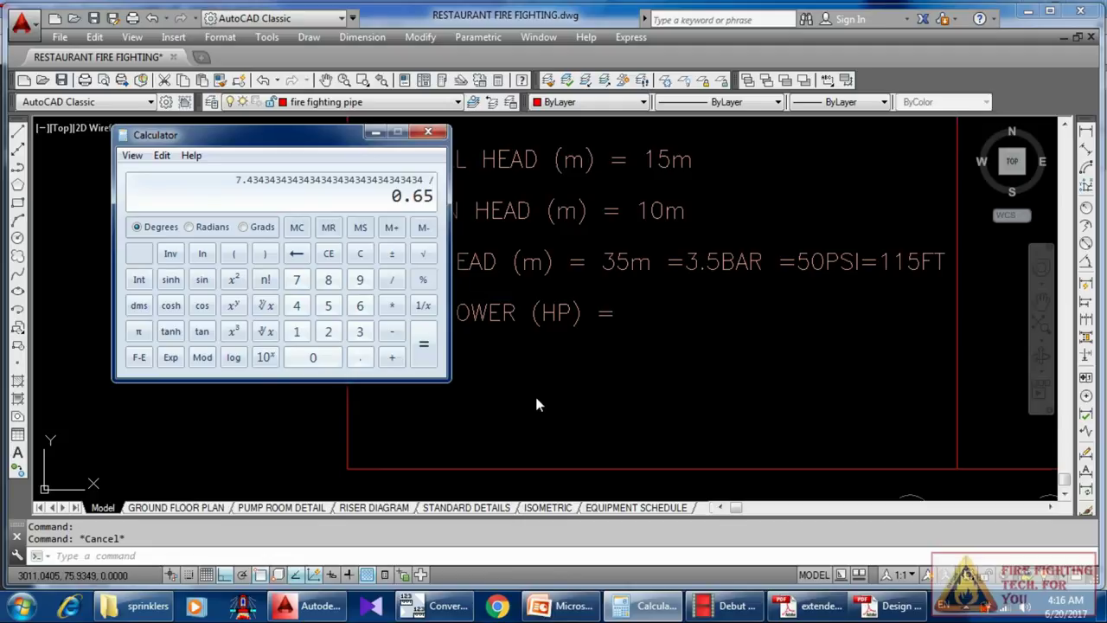
pyautogui.press('Return')
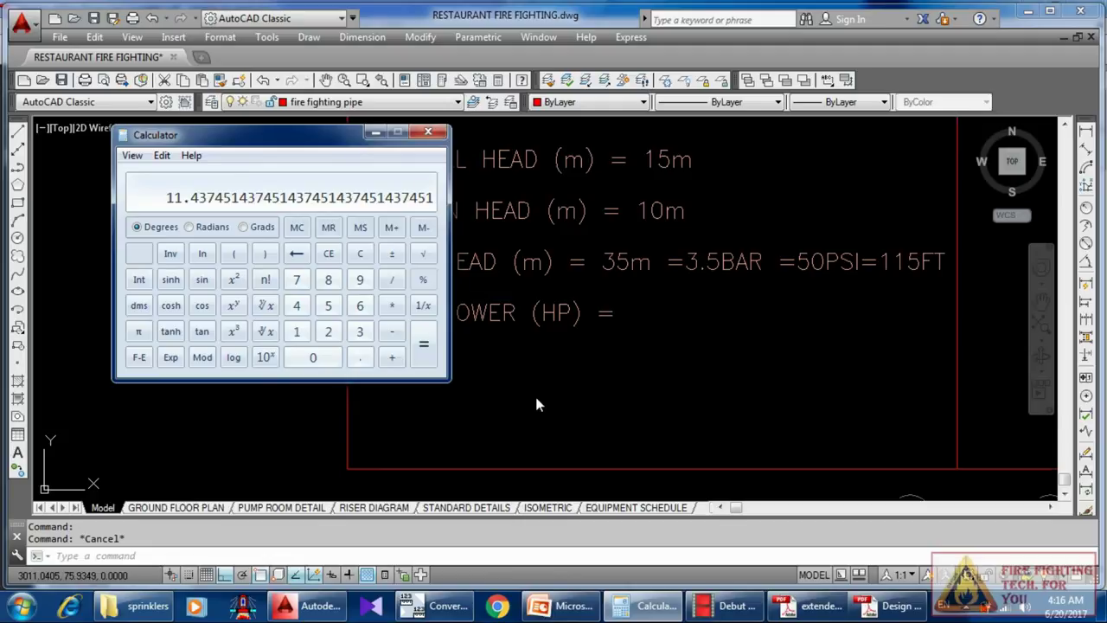
# Step: Complete the PUMP POWER (HP) line in the drawing with the value 11.5 HP
pyautogui.click(597, 346)
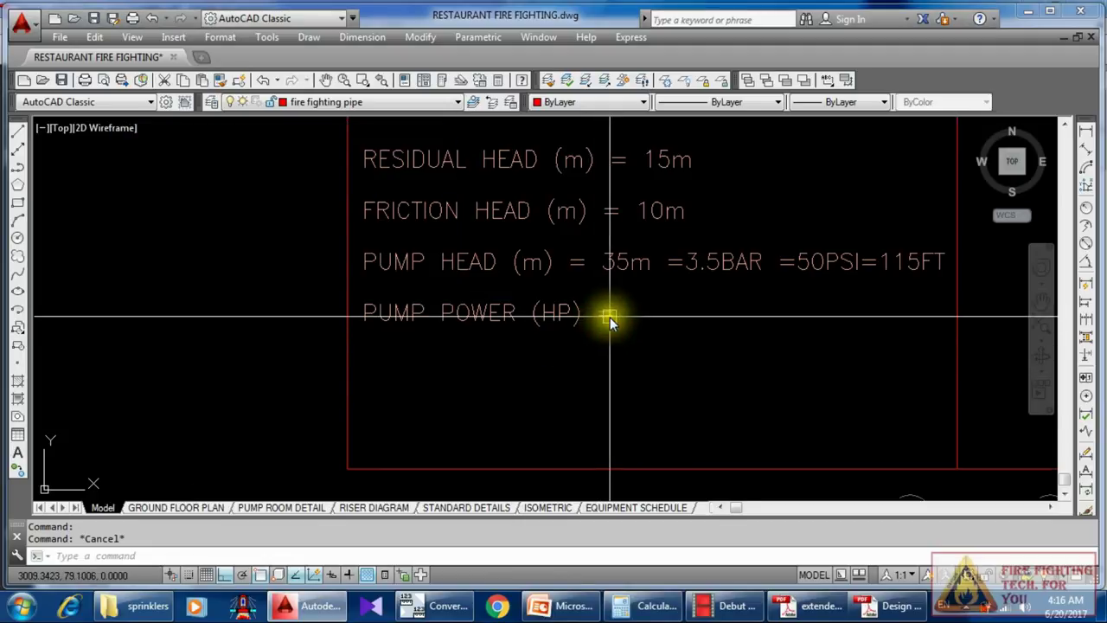
pyautogui.doubleClick(611, 317)
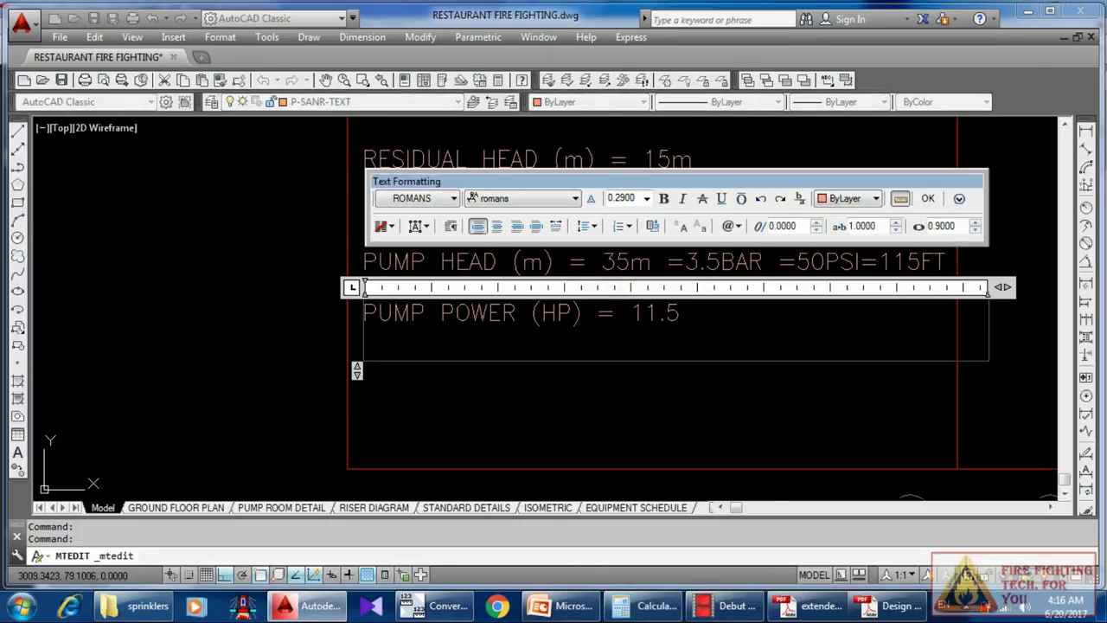
pyautogui.click(606, 375)
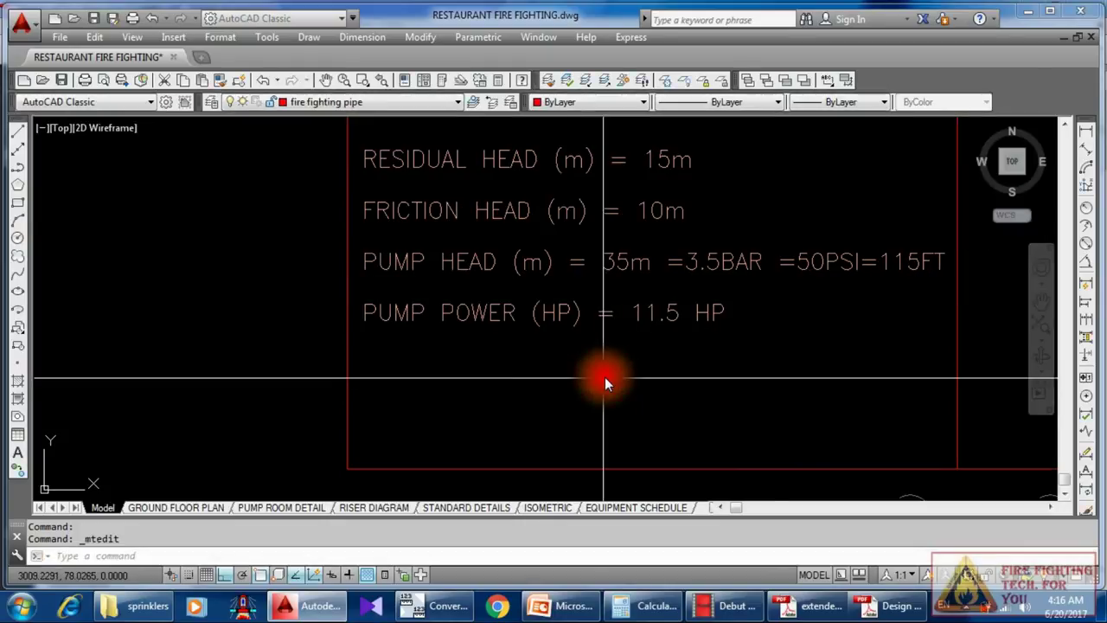
# Step: Look over the whole LIGHT HAZARD calculation column, from the design area down to the pump power
pyautogui.scroll(-5, 606, 375)
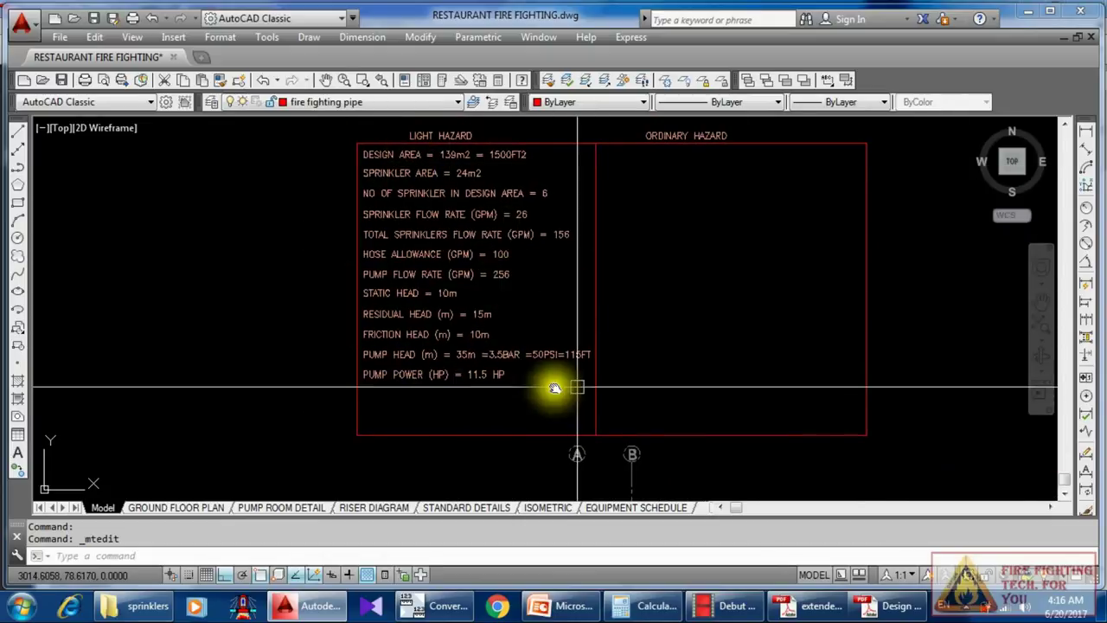
pyautogui.scroll(2, 491, 294)
pyautogui.scroll(-5, 493, 292)
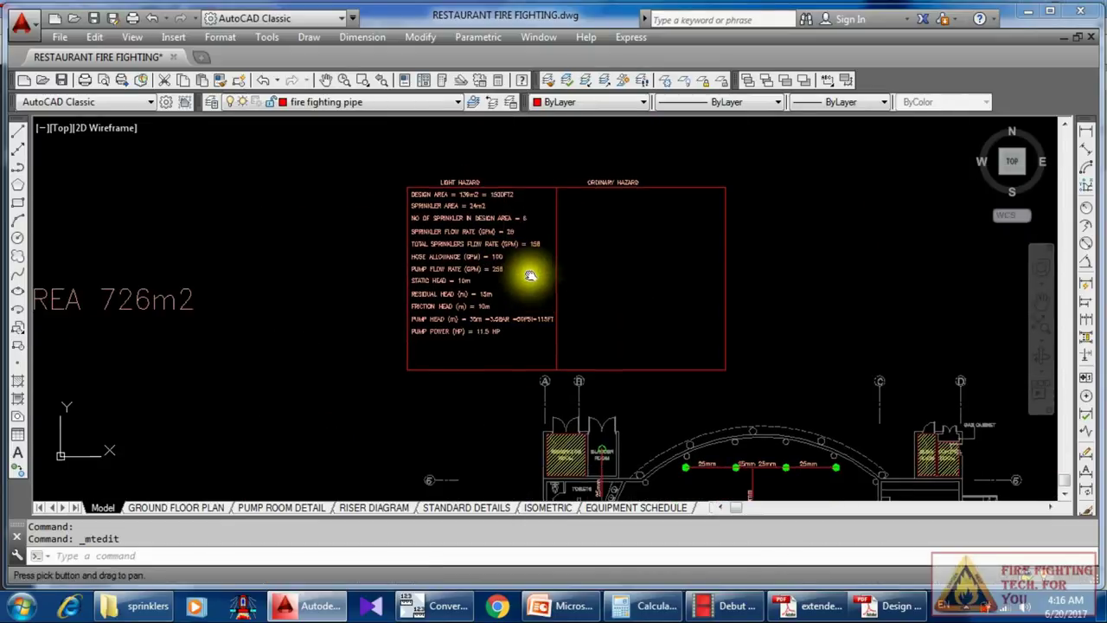
pyautogui.scroll(5, 524, 272)
pyautogui.scroll(-3, 554, 334)
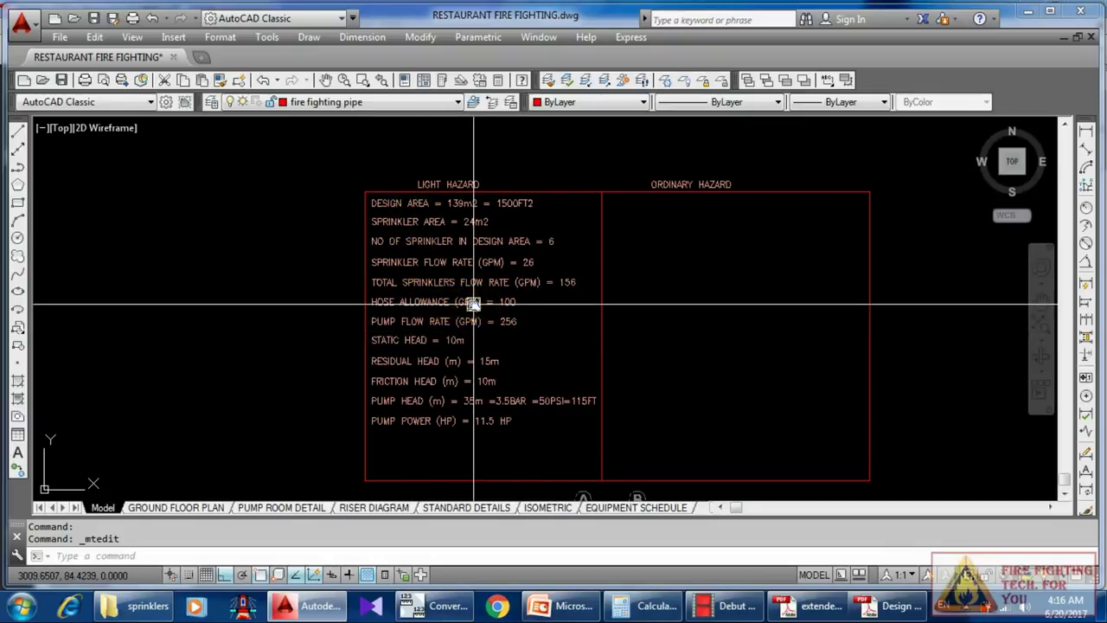
pyautogui.scroll(2, 477, 285)
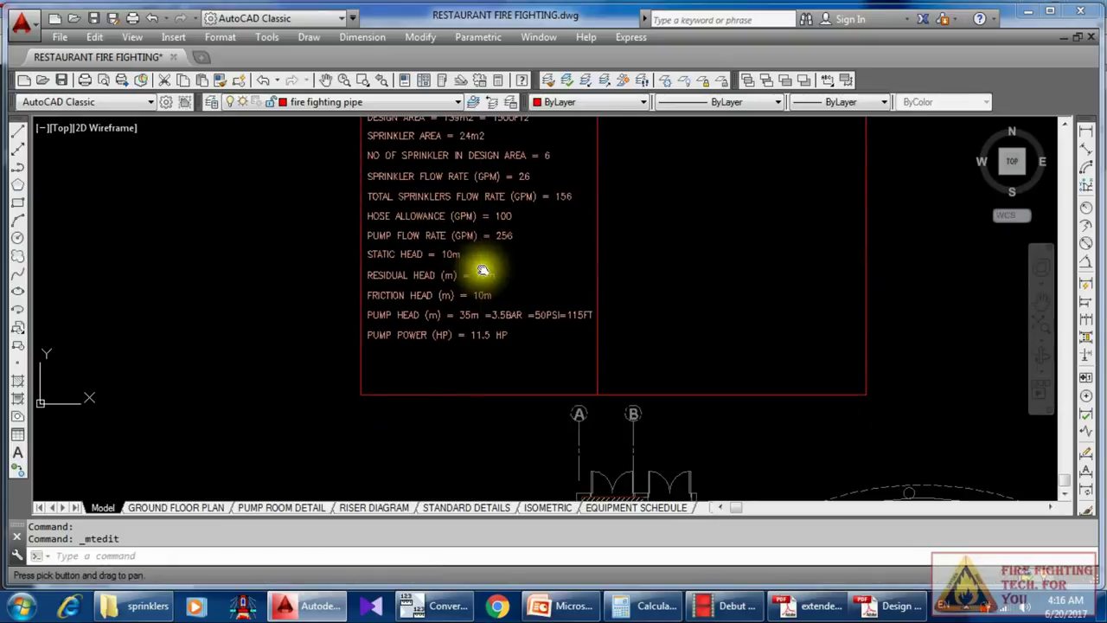
pyautogui.scroll(-2, 487, 346)
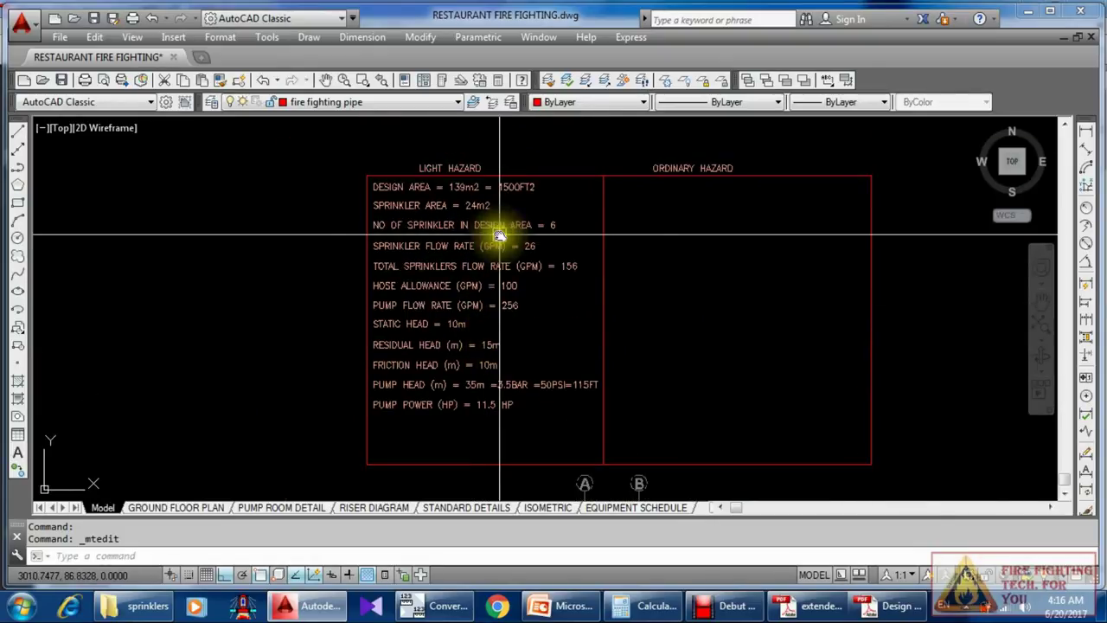
pyautogui.scroll(2, 494, 238)
pyautogui.scroll(-2, 507, 263)
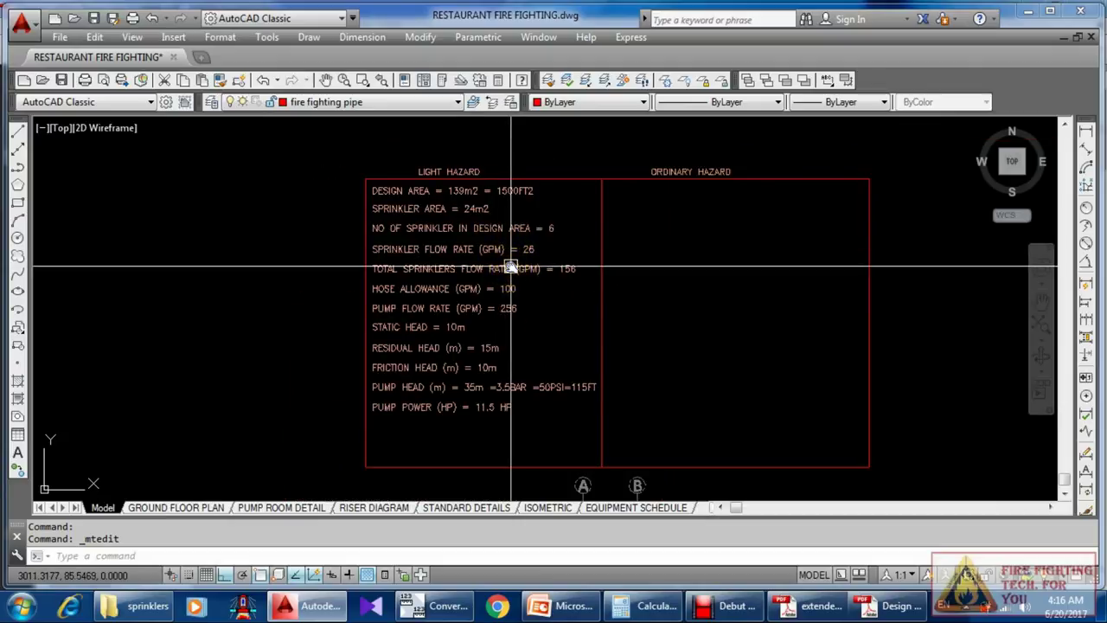
pyautogui.scroll(3, 514, 280)
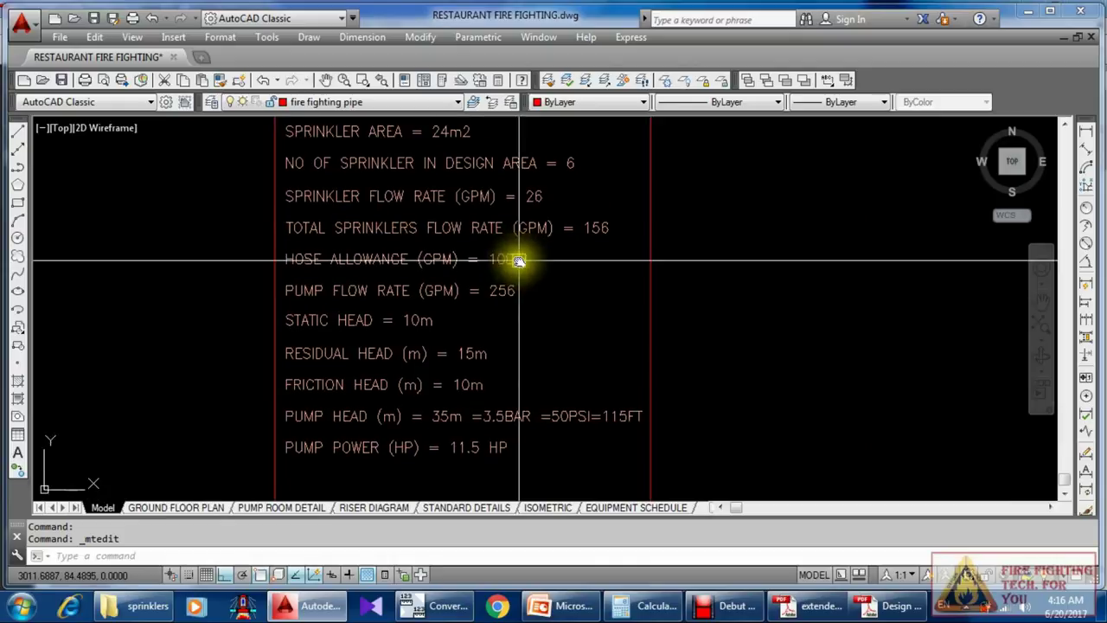
pyautogui.scroll(-3, 519, 251)
pyautogui.scroll(3, 517, 234)
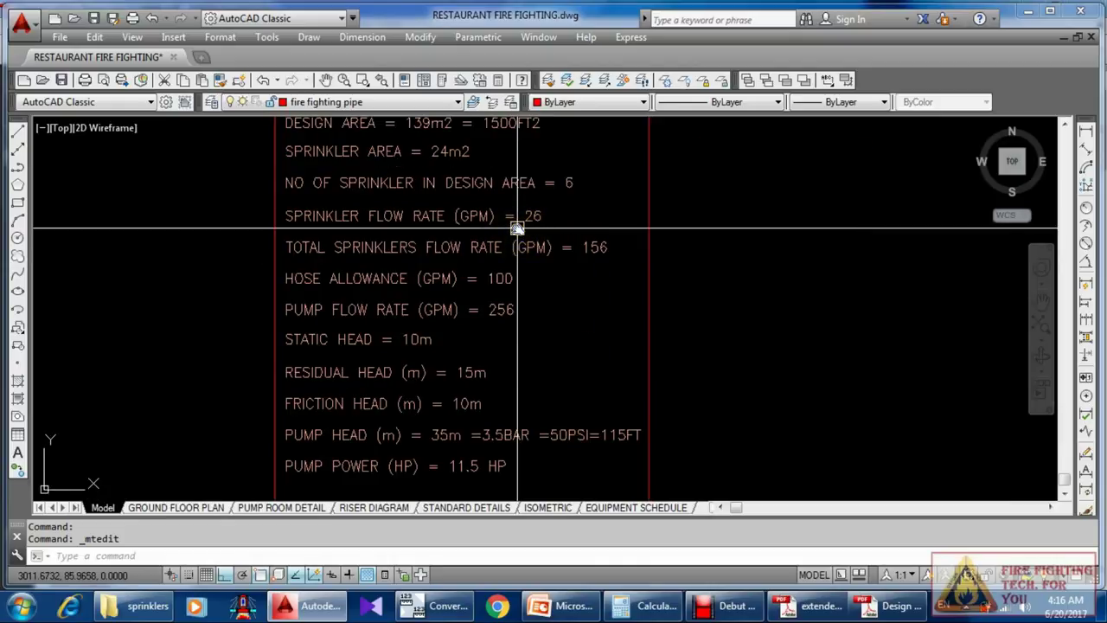
pyautogui.scroll(-3, 519, 247)
pyautogui.scroll(3, 507, 260)
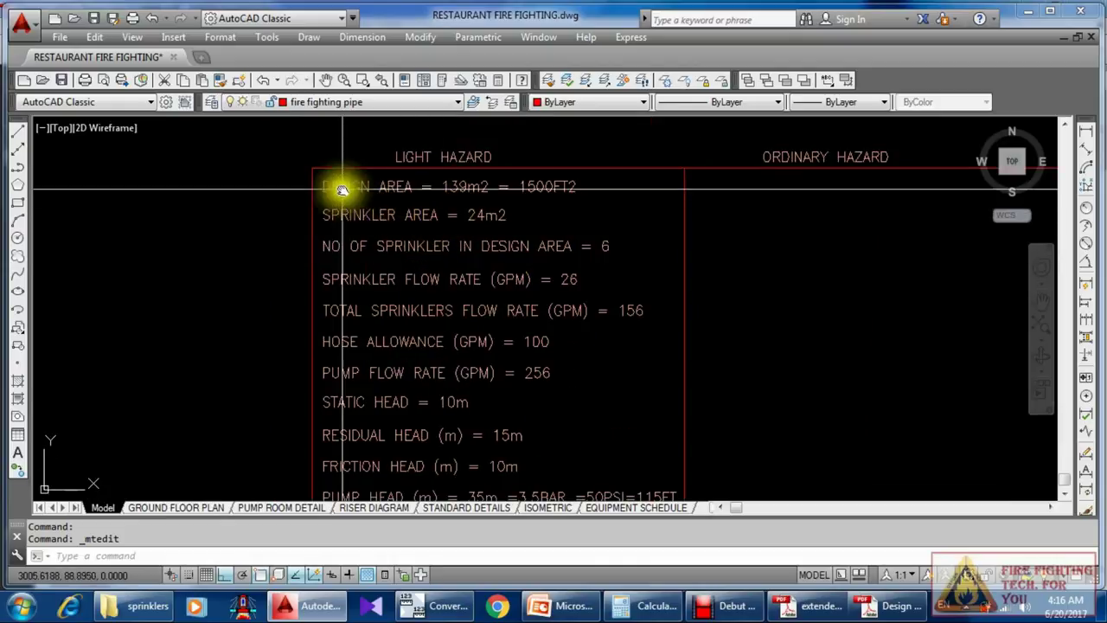
# Step: Review the LIGHT HAZARD design area, sprinkler count, sprinkler flow rates, hose allowance and pump flow rate lines
pyautogui.scroll(2, 364, 188)
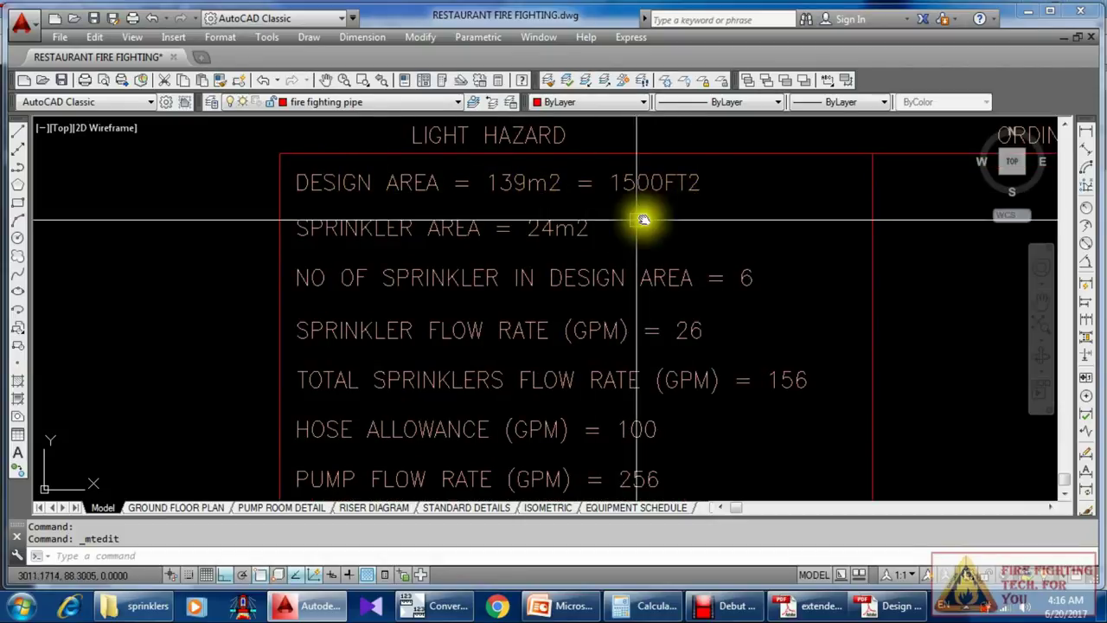
pyautogui.scroll(1, 644, 220)
pyautogui.scroll(-4, 484, 217)
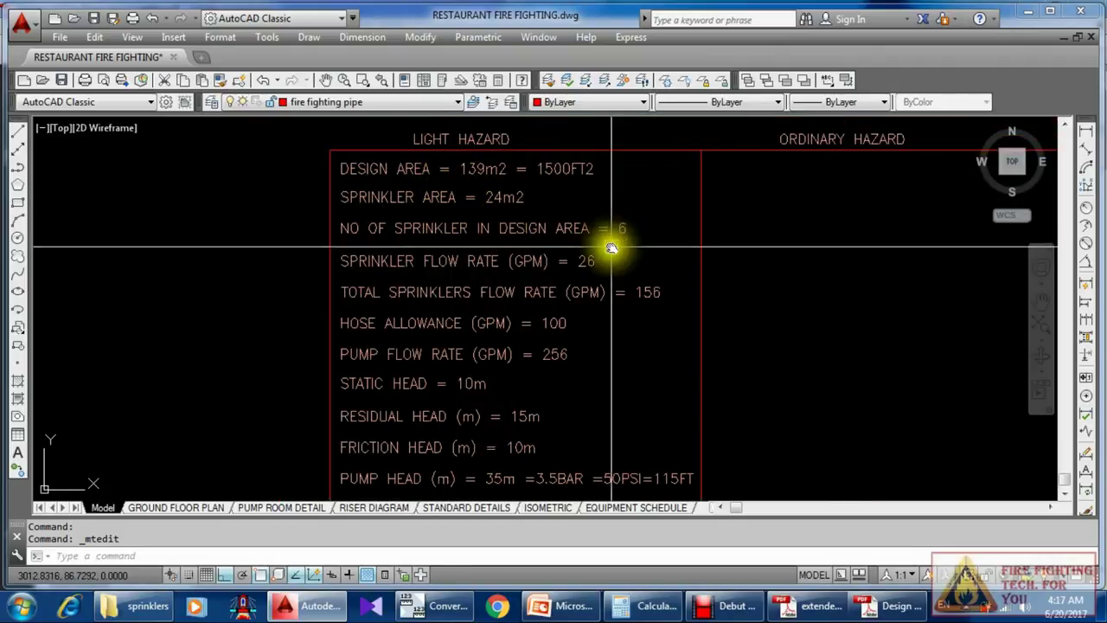
pyautogui.moveTo(612, 248); pyautogui.dragTo(583, 225, button='middle')
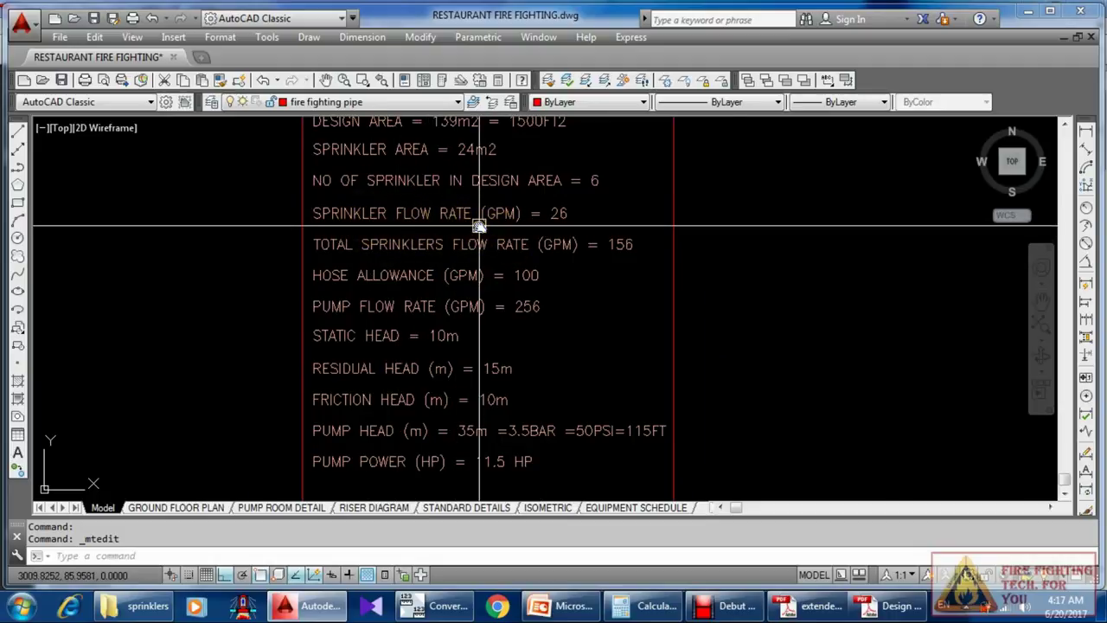
pyautogui.click(536, 214)
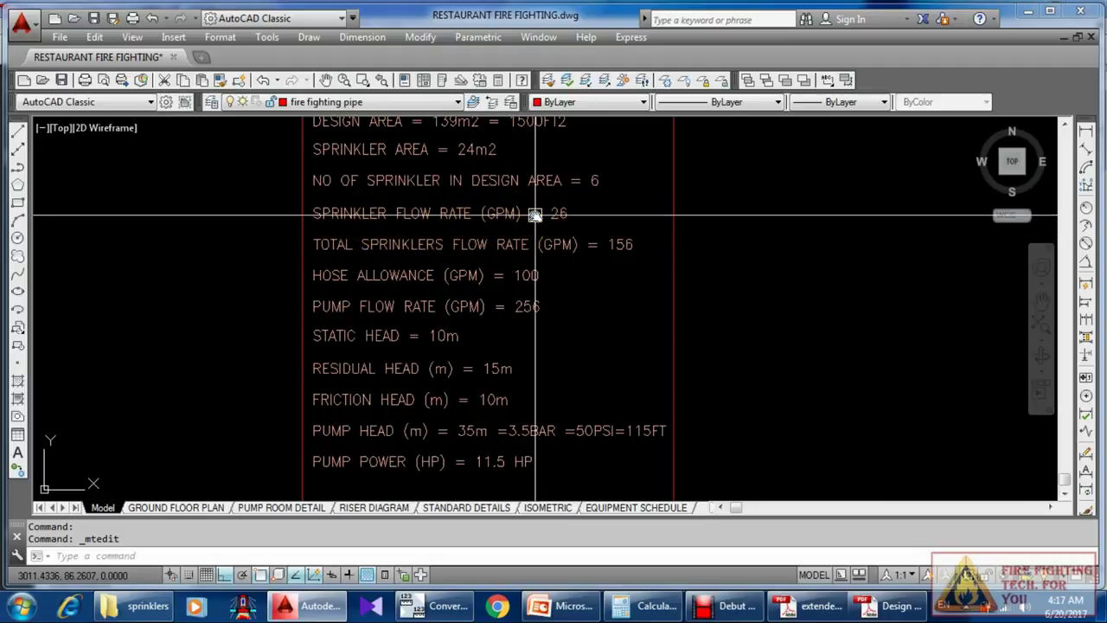
pyautogui.moveTo(537, 215); pyautogui.dragTo(572, 212)
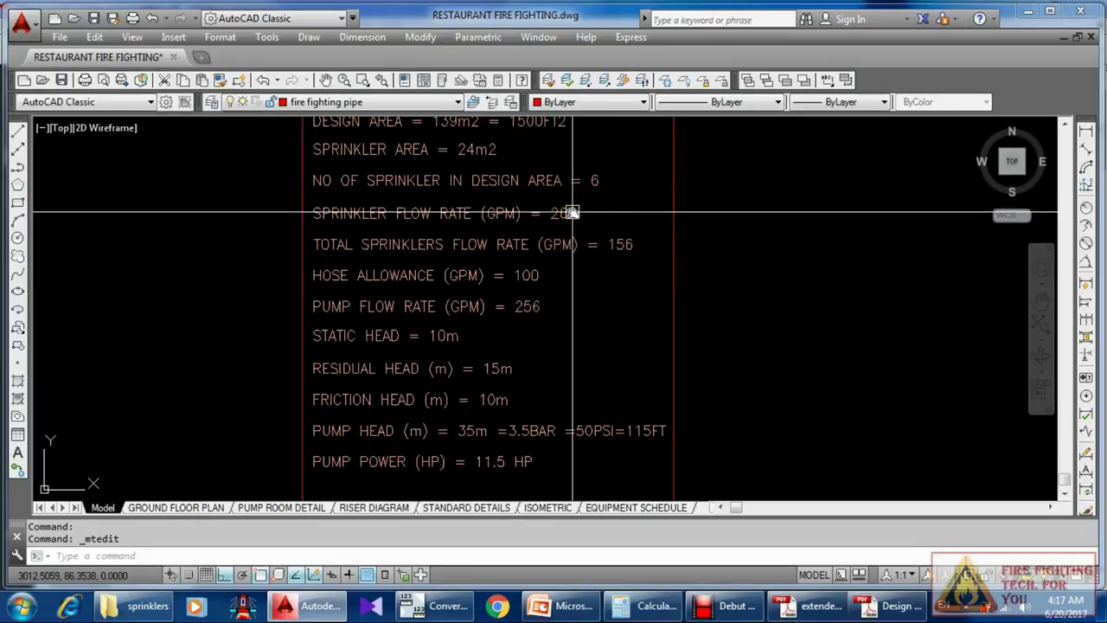
pyautogui.click(572, 212)
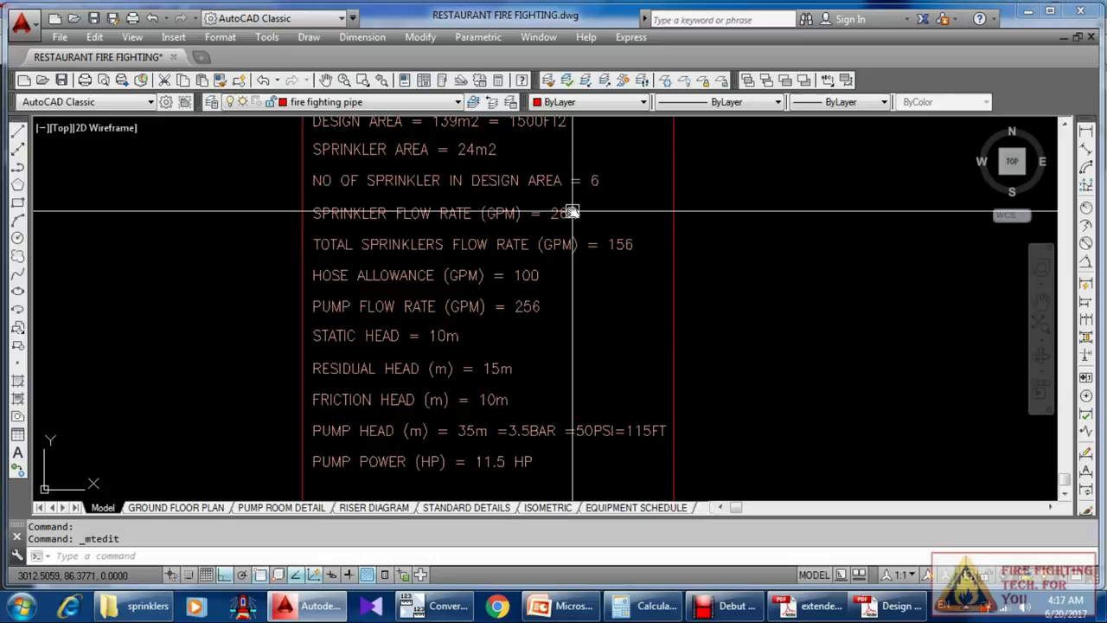
pyautogui.moveTo(571, 212)
pyautogui.mouseDown()
pyautogui.moveTo(574, 234)
pyautogui.moveTo(507, 268)
pyautogui.moveTo(367, 254)
pyautogui.mouseUp()
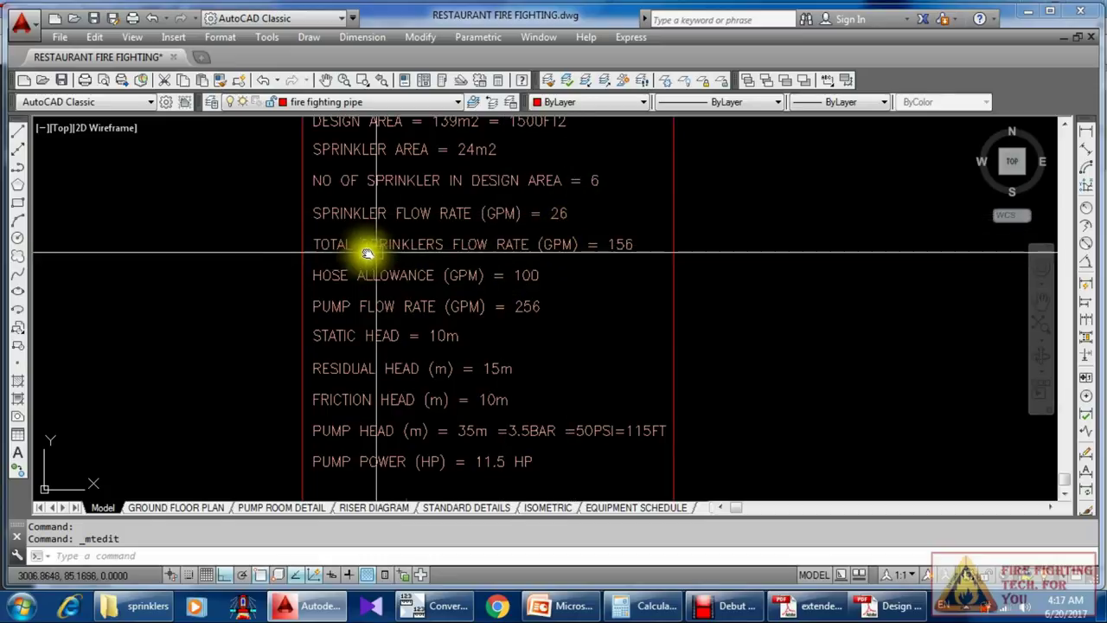
pyautogui.moveTo(366, 253)
pyautogui.mouseDown(button='middle')
pyautogui.moveTo(452, 222)
pyautogui.moveTo(510, 221)
pyautogui.mouseUp(button='middle')
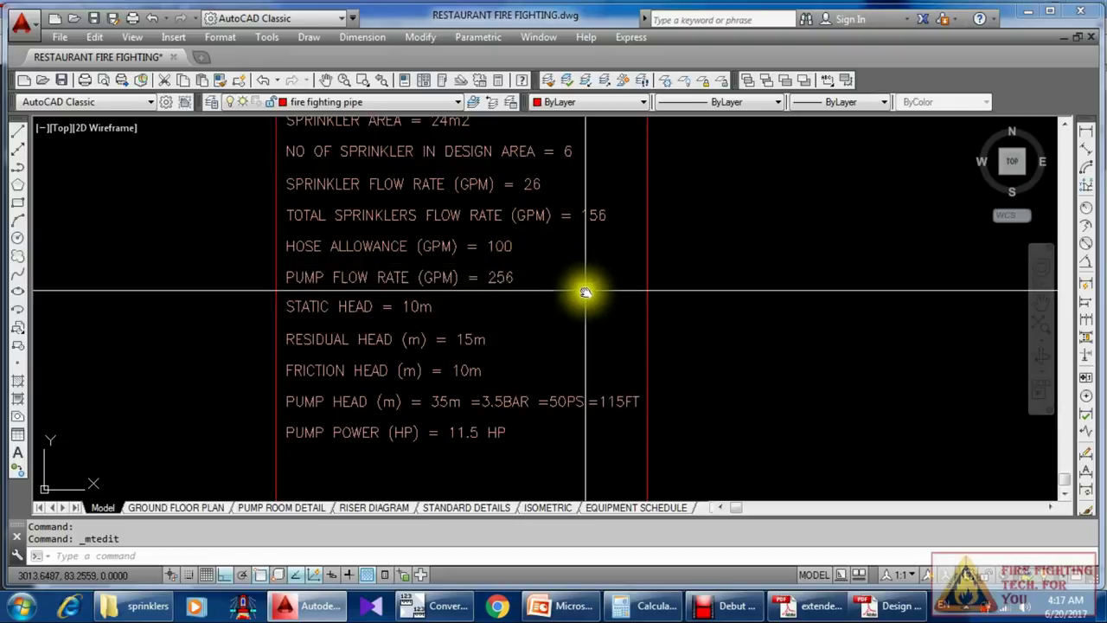
pyautogui.moveTo(583, 291); pyautogui.dragTo(584, 272, button='middle')
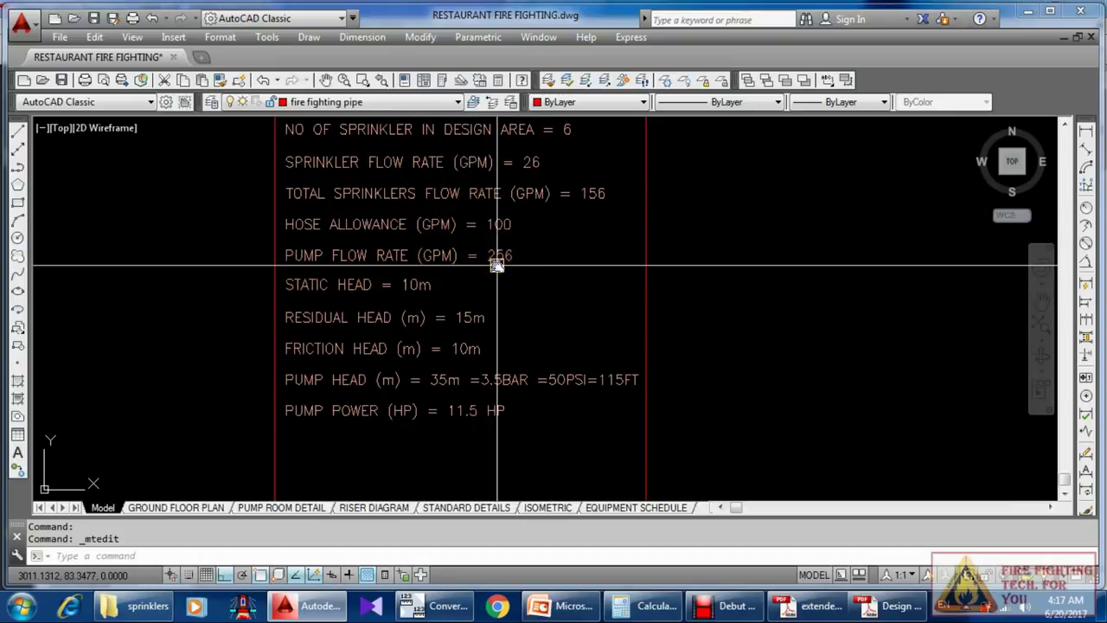
pyautogui.moveTo(425, 282); pyautogui.dragTo(395, 228, button='middle')
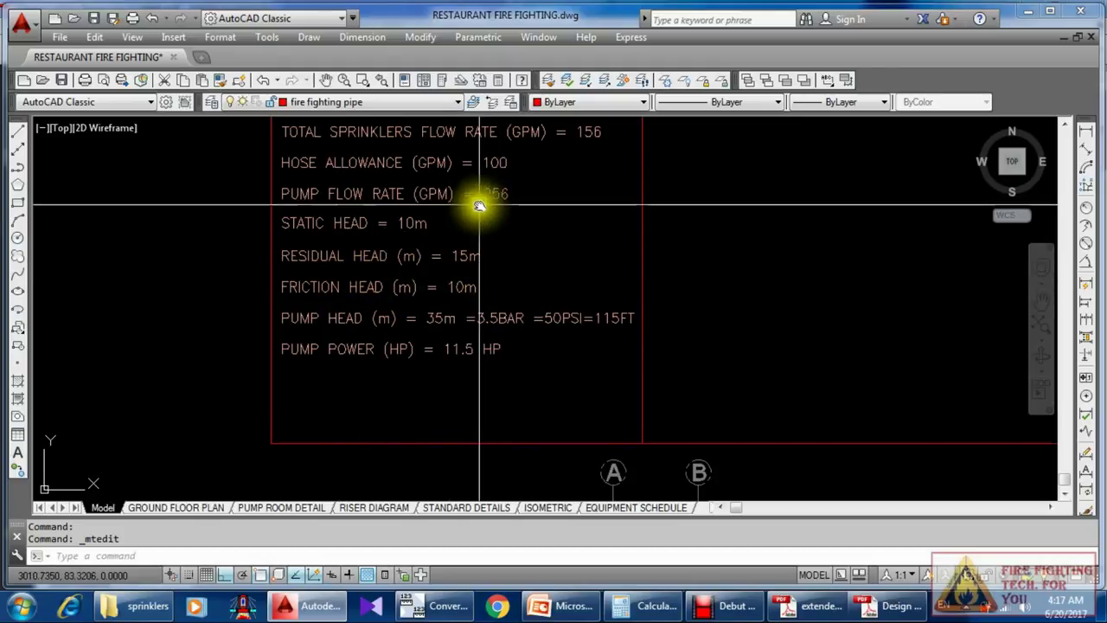
# Step: Review the residual head, friction head, pump head and pump power lines, comparing them with the empty ORDINARY HAZARD column
pyautogui.click(482, 258)
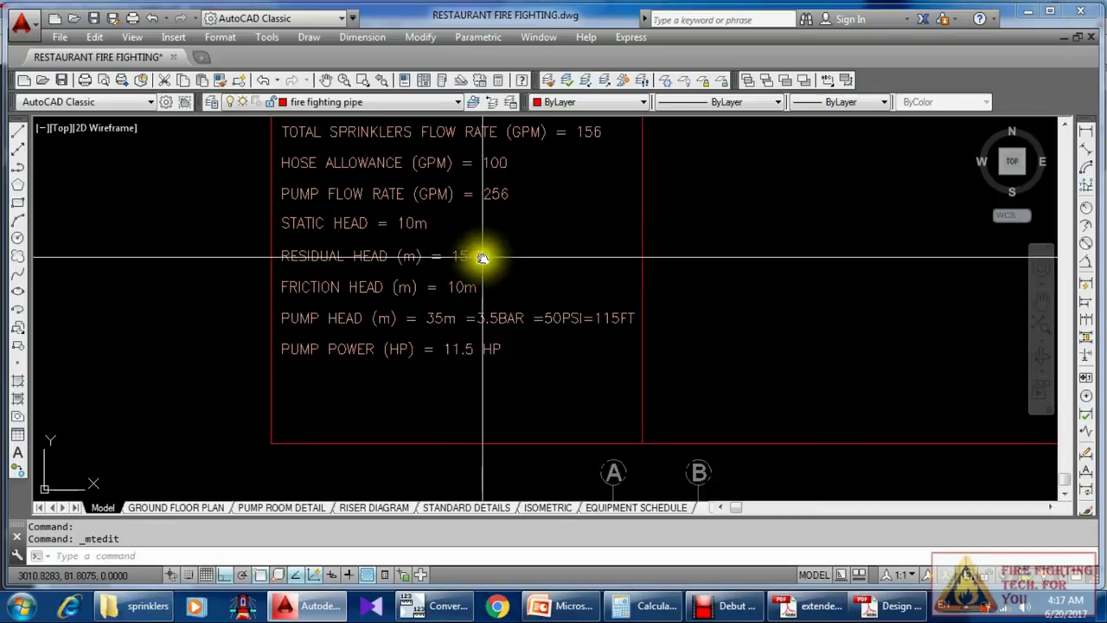
pyautogui.scroll(2, 471, 260)
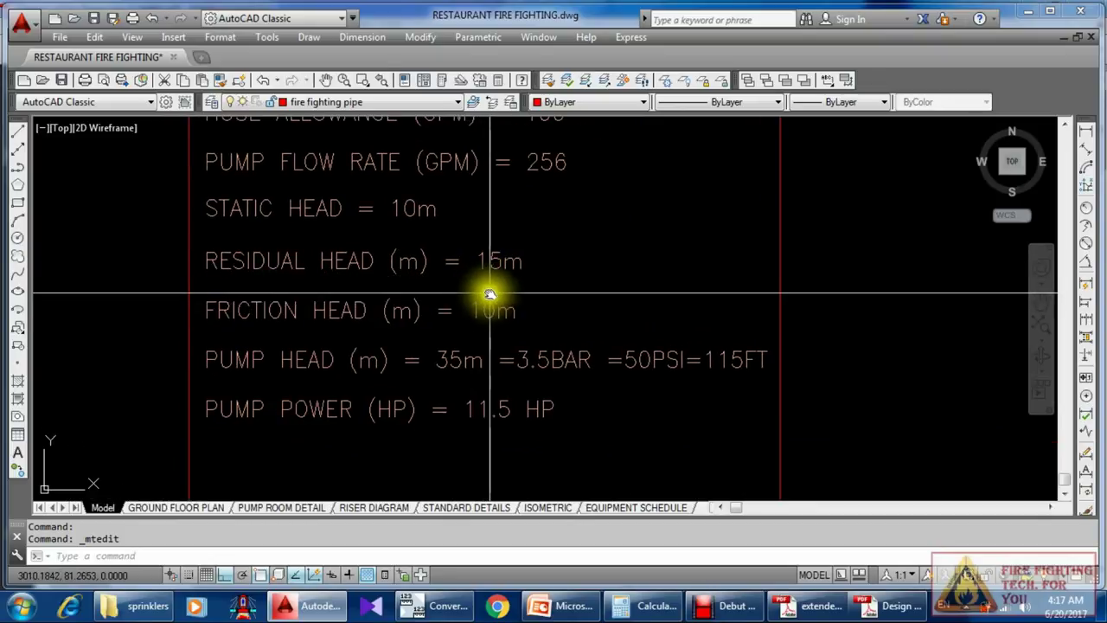
pyautogui.scroll(-1, 497, 296)
pyautogui.scroll(1, 478, 273)
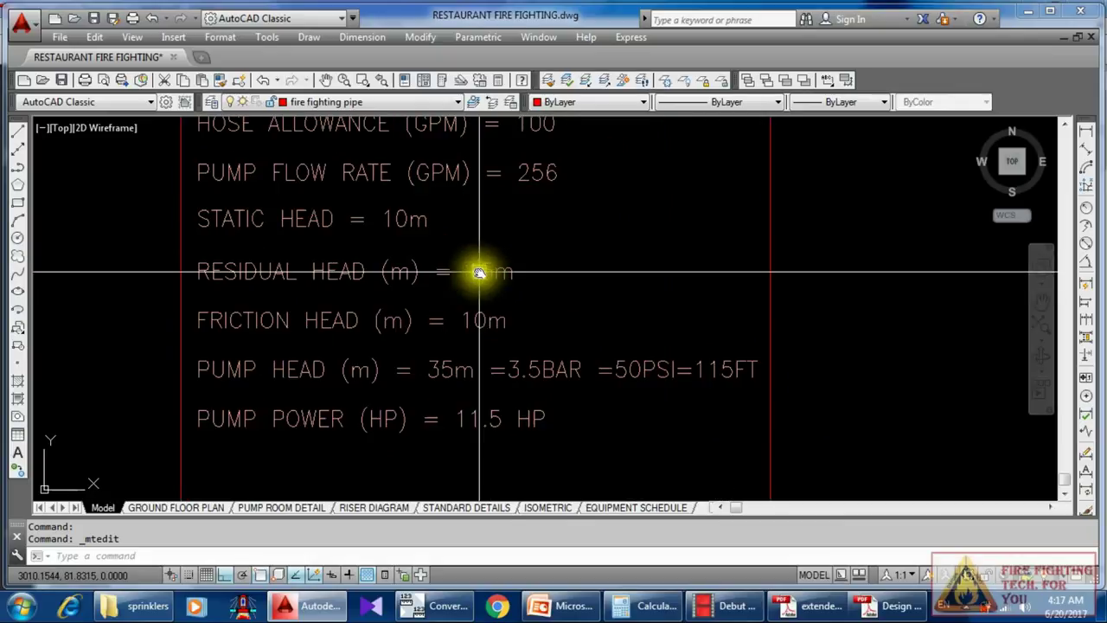
pyautogui.click(347, 276)
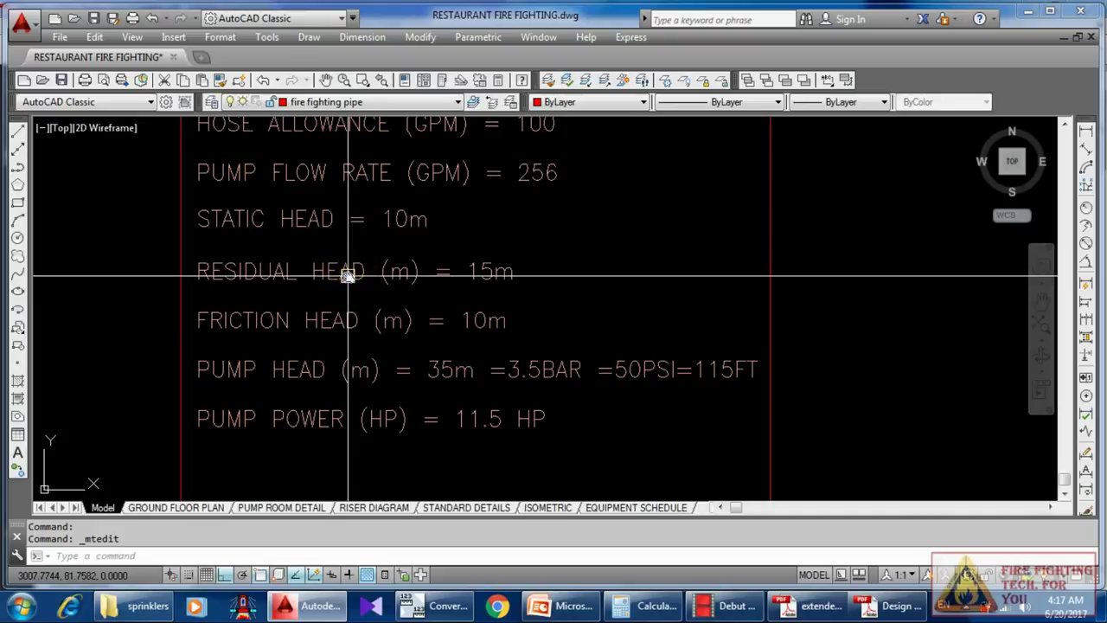
pyautogui.click(467, 275)
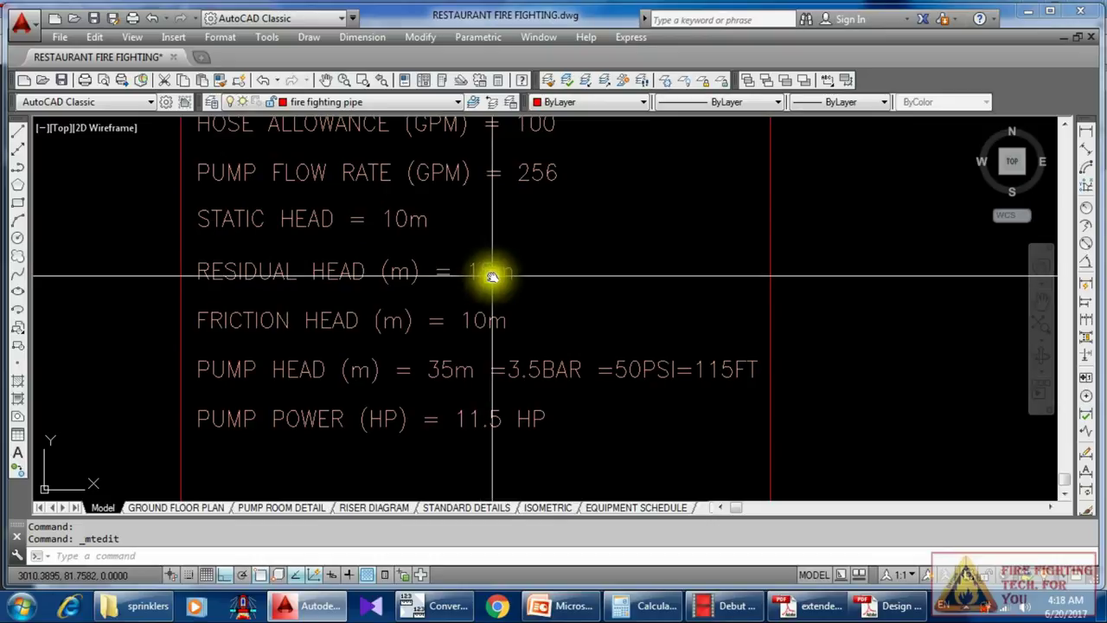
pyautogui.moveTo(494, 279); pyautogui.dragTo(490, 253, button='middle')
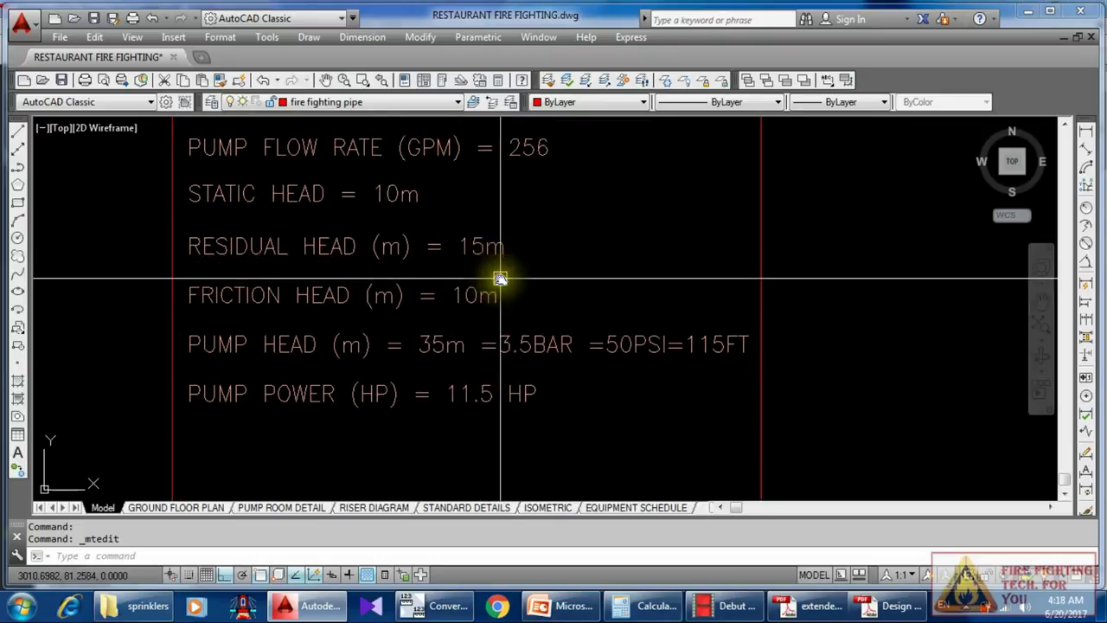
pyautogui.click(475, 306)
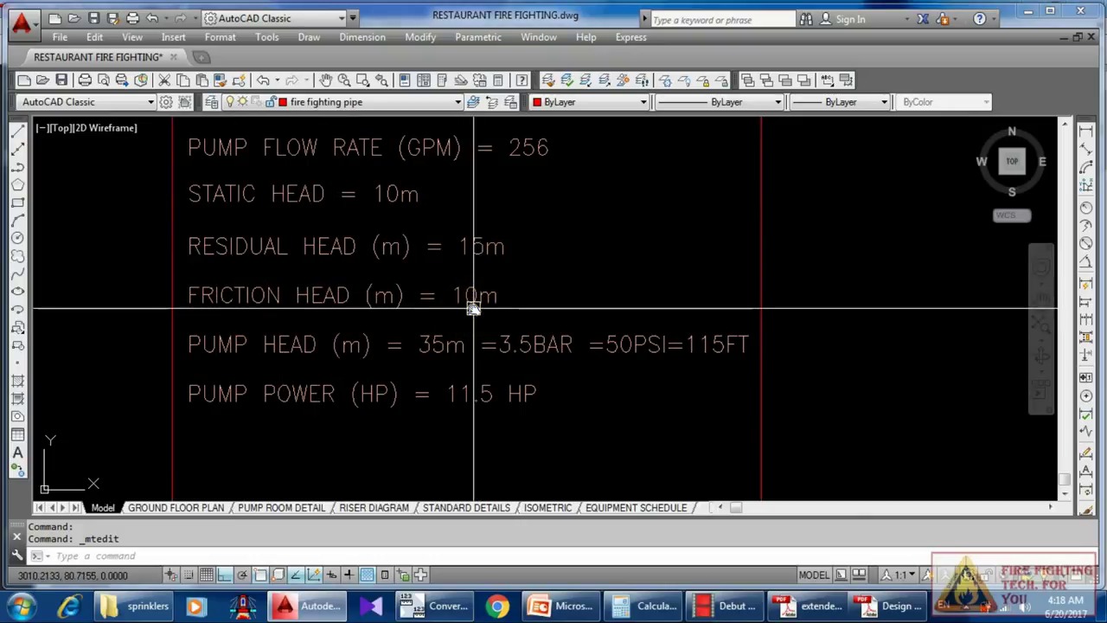
pyautogui.moveTo(475, 309); pyautogui.dragTo(462, 316, button='middle')
pyautogui.scroll(-3, 430, 341)
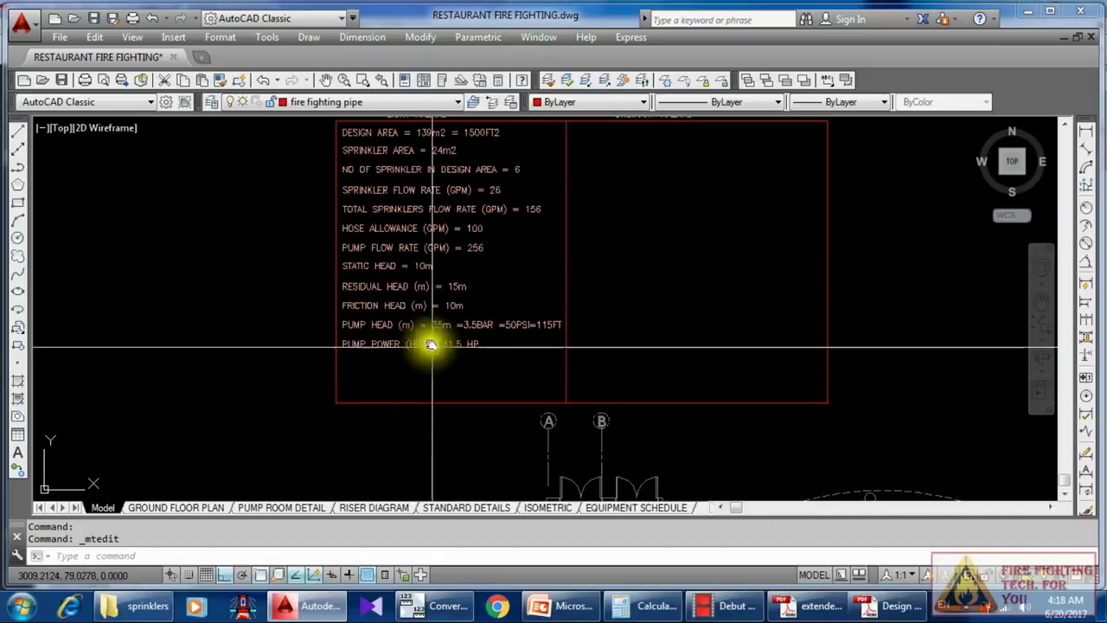
pyautogui.scroll(3, 275, 319)
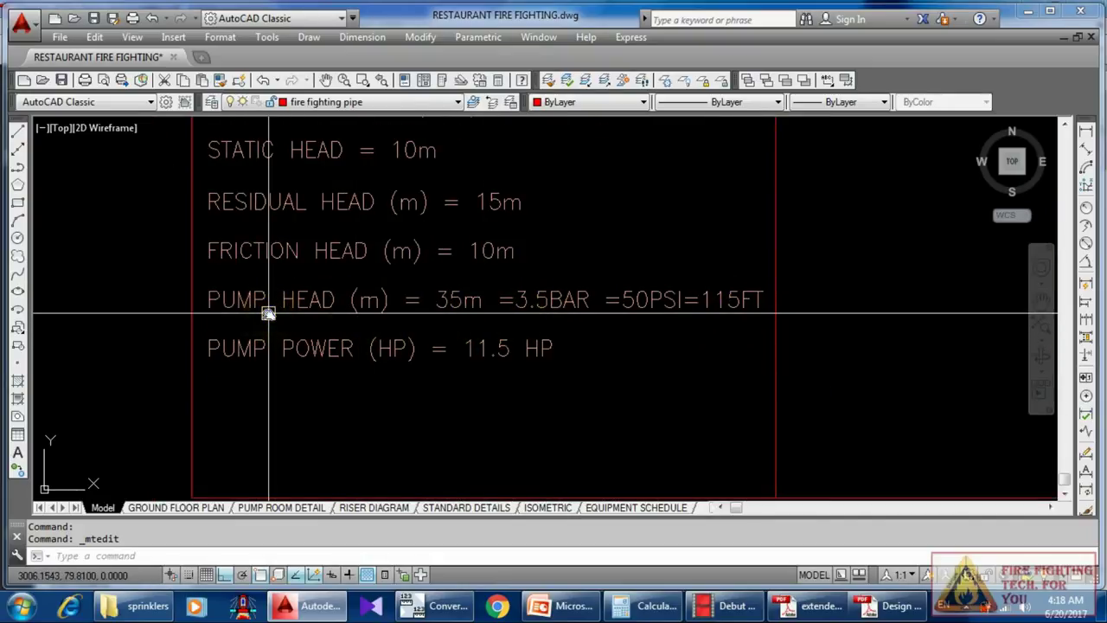
pyautogui.scroll(-2, 389, 349)
pyautogui.scroll(-2, 366, 353)
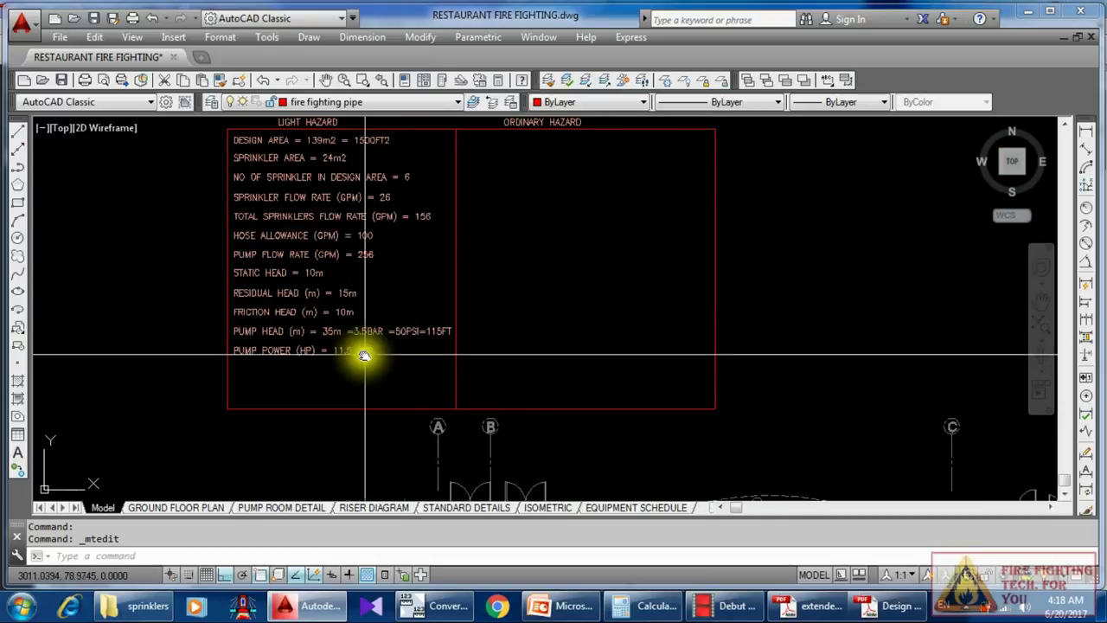
pyautogui.moveTo(366, 354); pyautogui.dragTo(378, 316, button='middle')
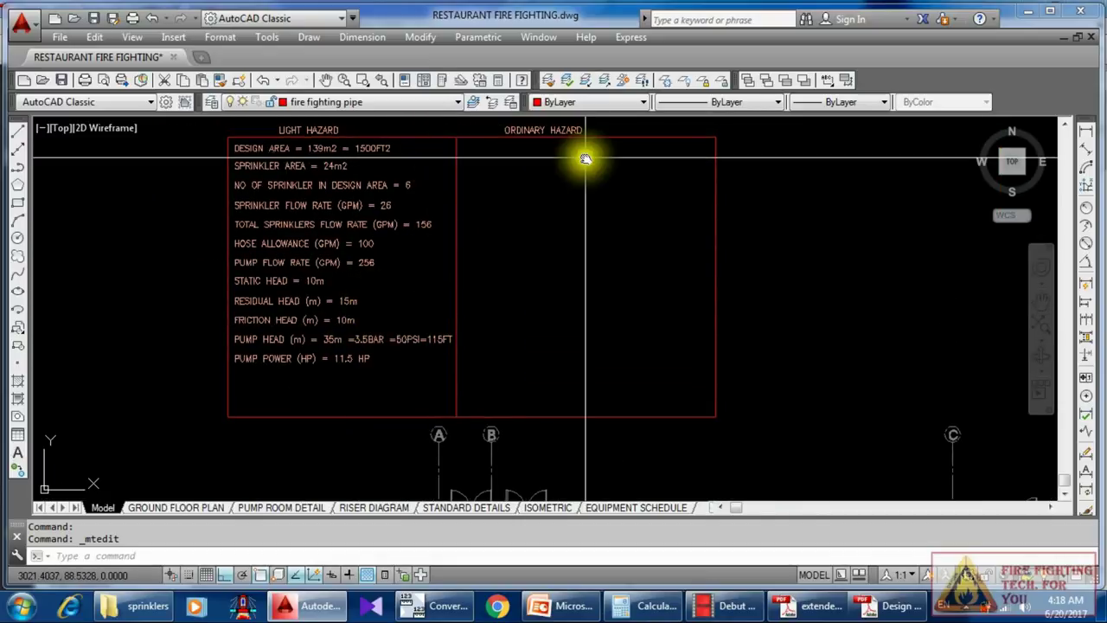
# Step: Copy all twelve LIGHT HAZARD calculation lines into the ORDINARY HAZARD column, using the column corners as base and destination points
pyautogui.scroll(3, 415, 148)
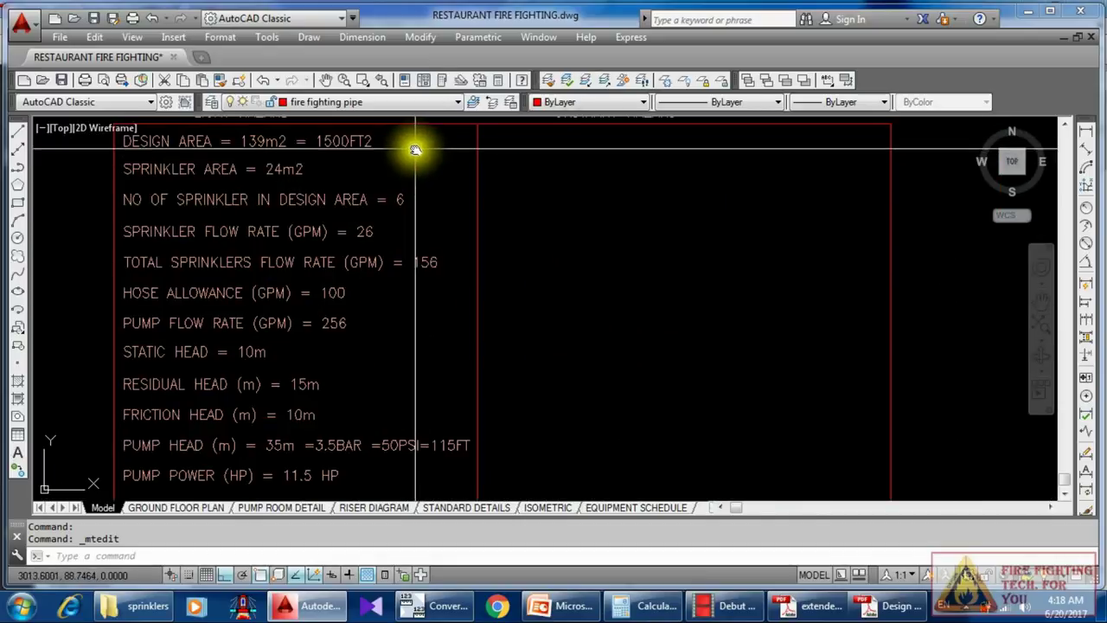
pyautogui.click(405, 152)
pyautogui.scroll(-3, 265, 372)
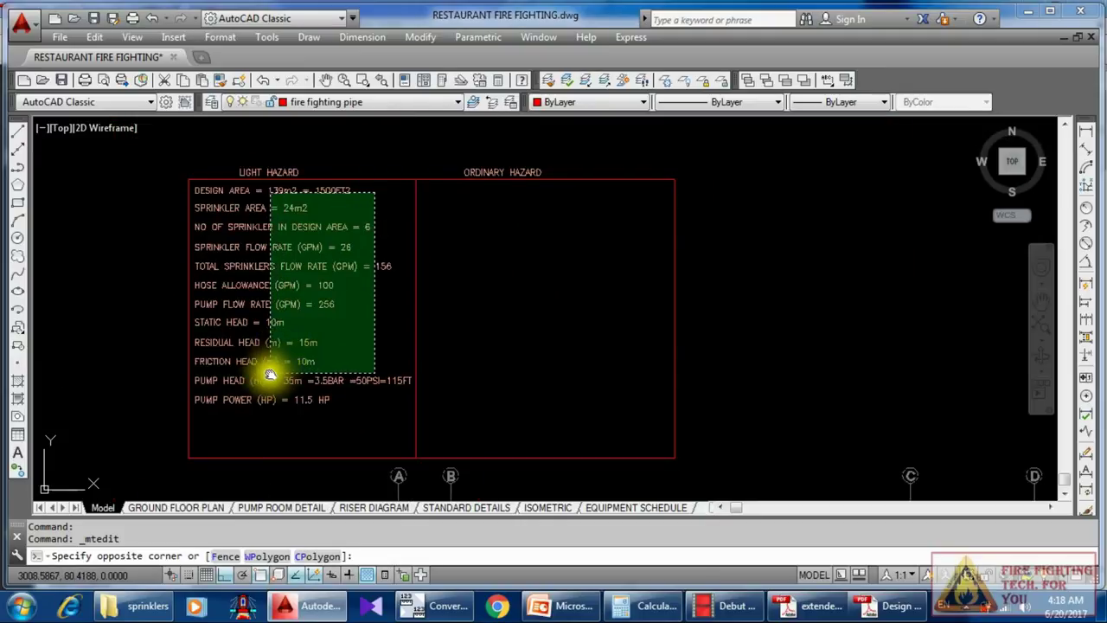
pyautogui.click(240, 408)
pyautogui.scroll(2, 212, 195)
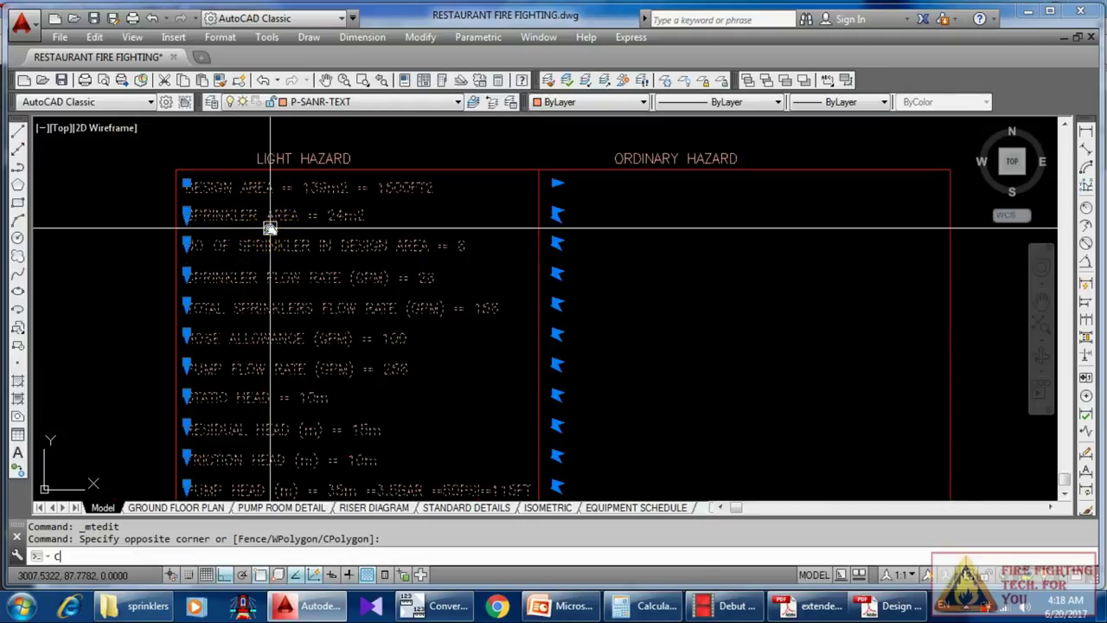
pyautogui.write('o')
pyautogui.press('Return')
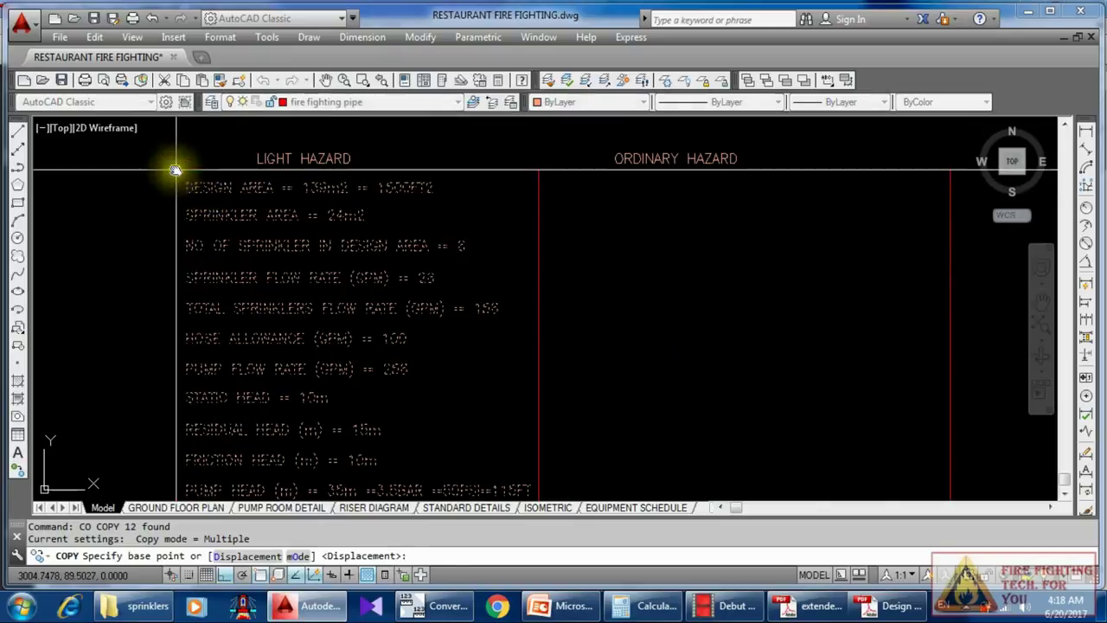
pyautogui.click(176, 168)
pyautogui.click(538, 170)
pyautogui.press('Escape')
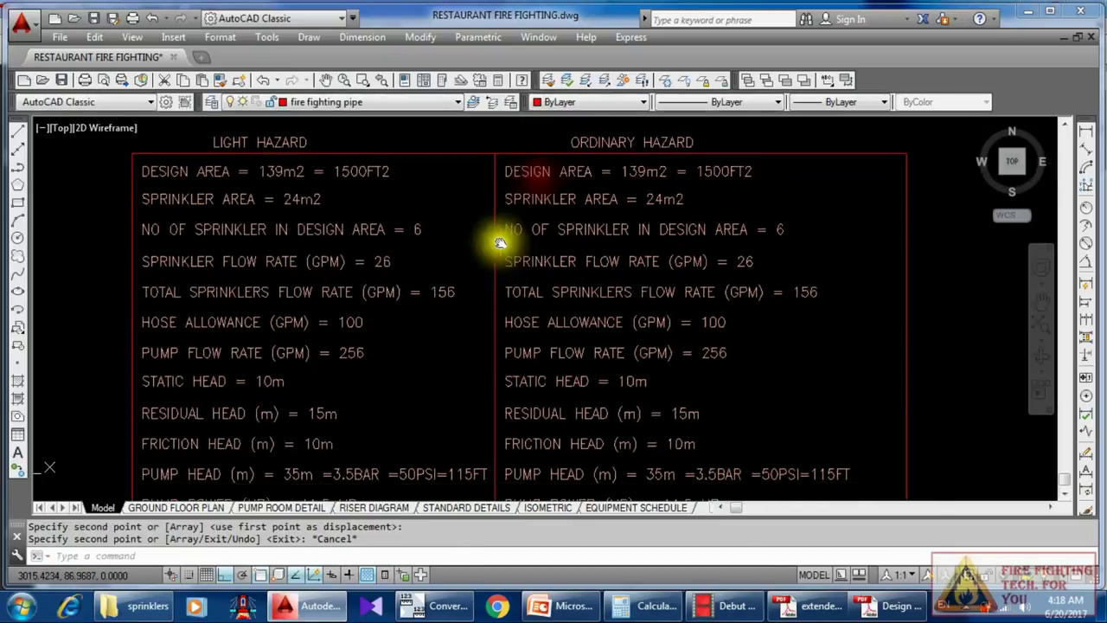
# Step: Set the SPRINKLER AREA value in the ORDINARY HAZARD column to 12.1m2
pyautogui.scroll(-4, 567, 329)
pyautogui.scroll(-2, 566, 328)
pyautogui.scroll(4, 734, 427)
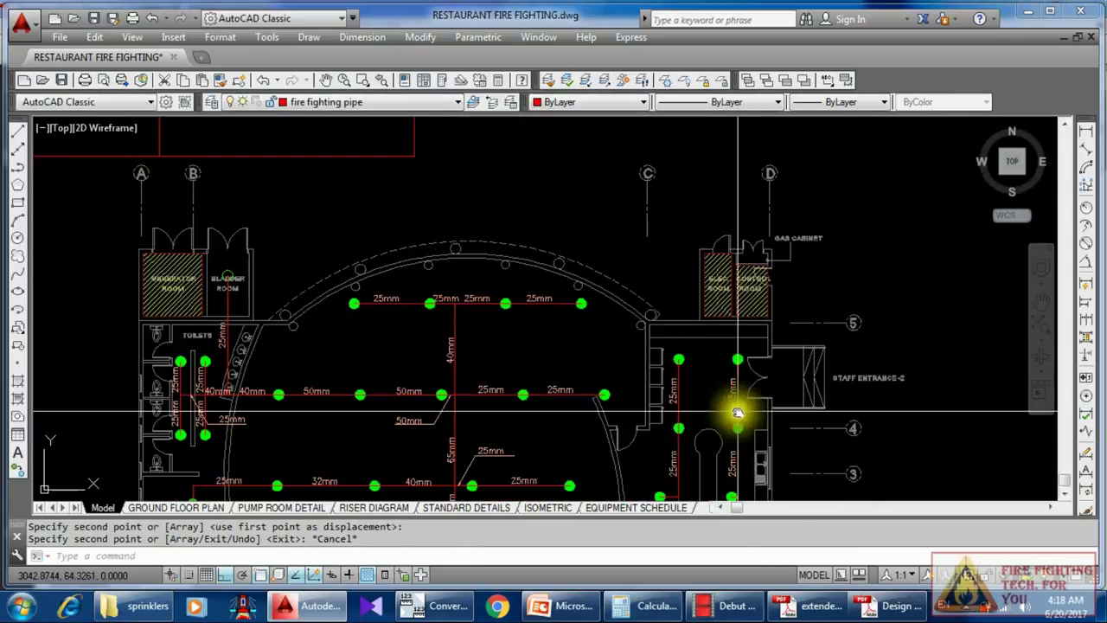
pyautogui.scroll(-3, 736, 425)
pyautogui.scroll(7, 563, 302)
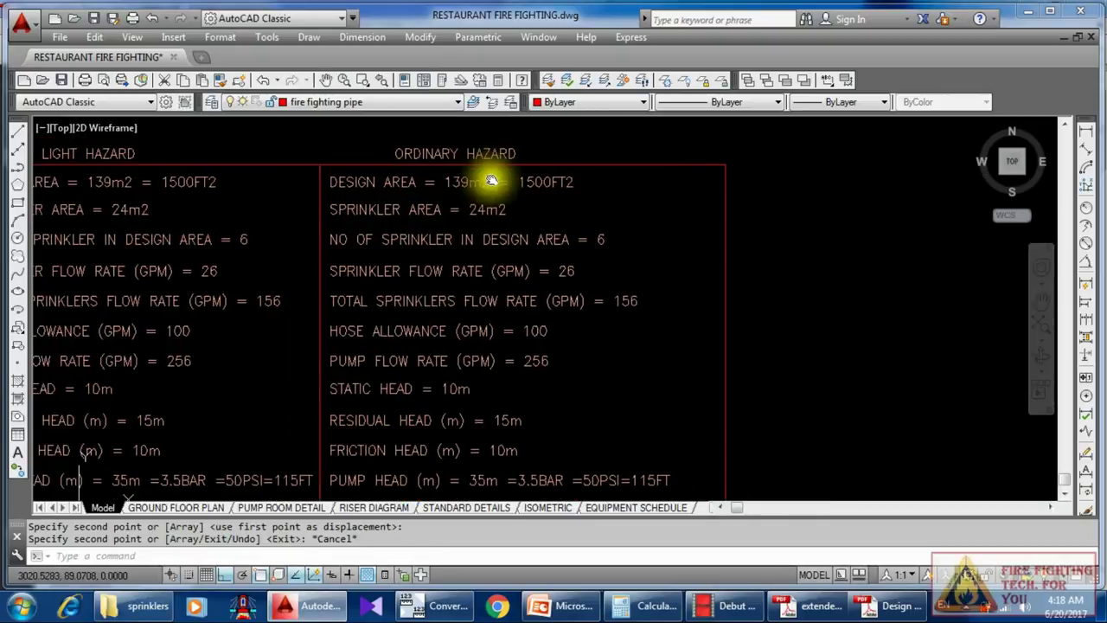
pyautogui.scroll(-4, 548, 211)
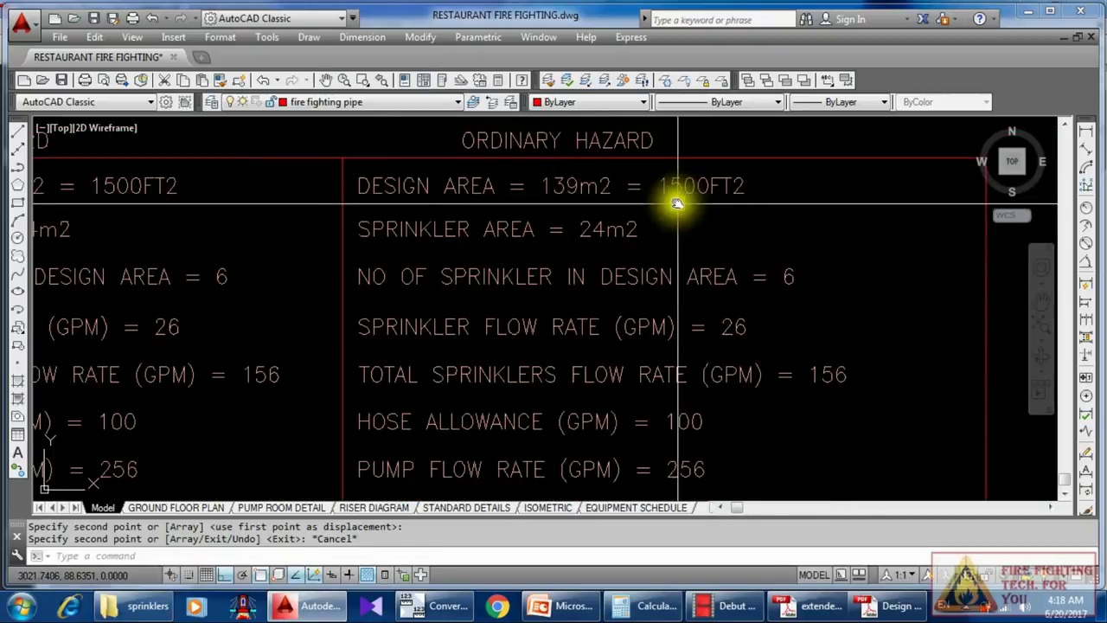
pyautogui.scroll(4, 698, 205)
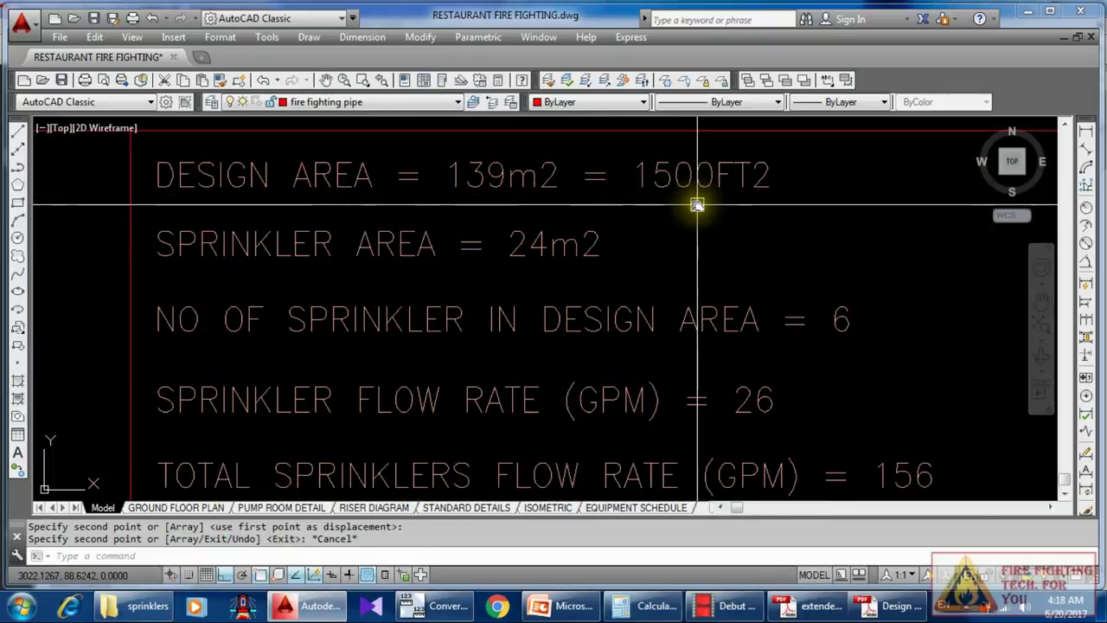
pyautogui.click(554, 250)
pyautogui.doubleClick(554, 250)
pyautogui.moveTo(550, 250); pyautogui.dragTo(505, 250)
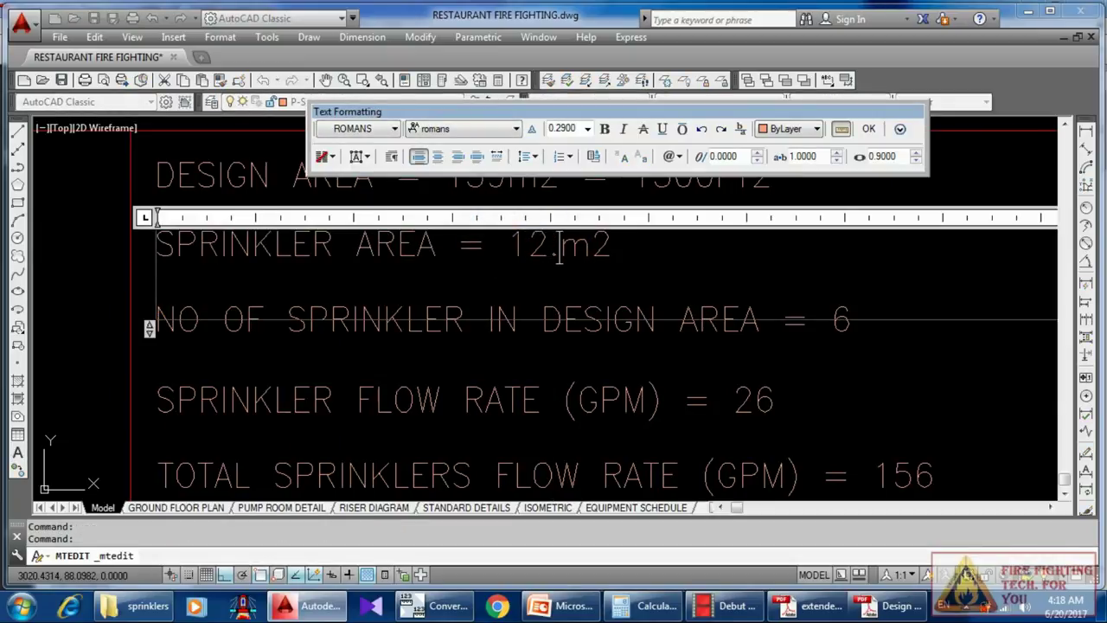
pyautogui.click(562, 336)
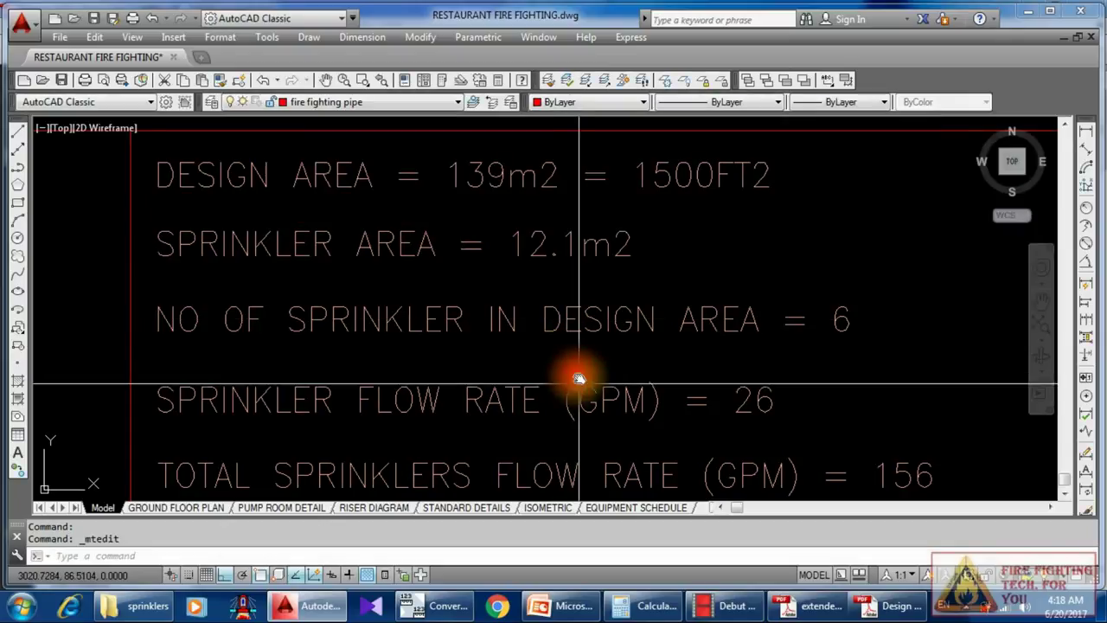
# Step: Divide the design area by the sprinkler area in Calculator and set NO OF SPRINKLER IN DESIGN AREA under ORDINARY HAZARD to 12
pyautogui.moveTo(577, 372); pyautogui.dragTo(549, 309, button='middle')
pyautogui.scroll(-2, 548, 309)
pyautogui.scroll(2, 593, 346)
pyautogui.click(733, 318)
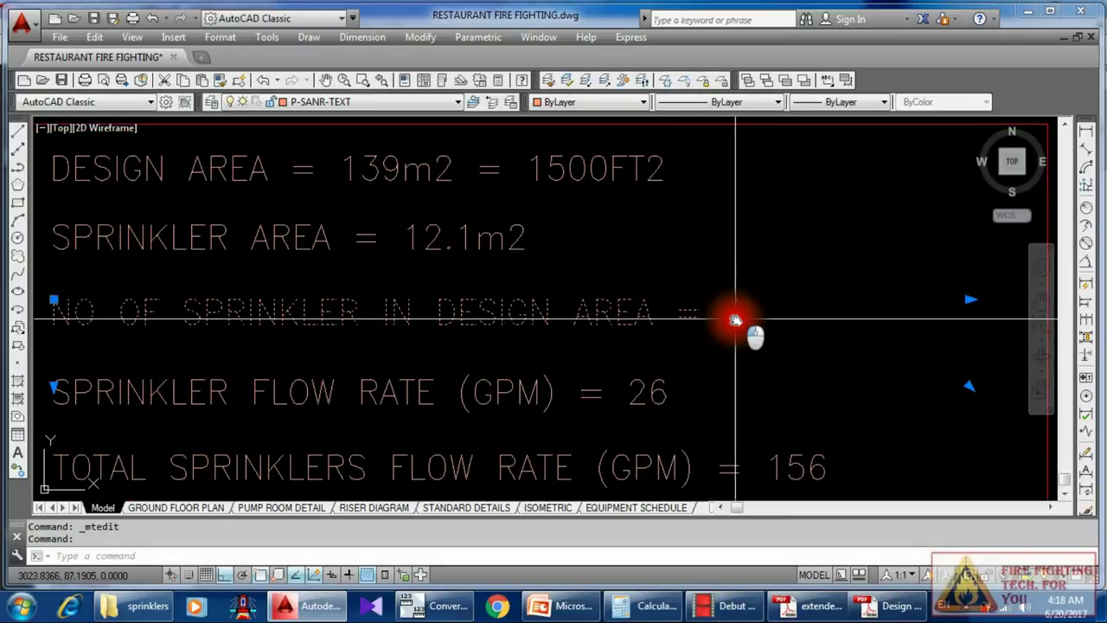
pyautogui.doubleClick(733, 318)
pyautogui.moveTo(724, 313); pyautogui.dragTo(768, 331)
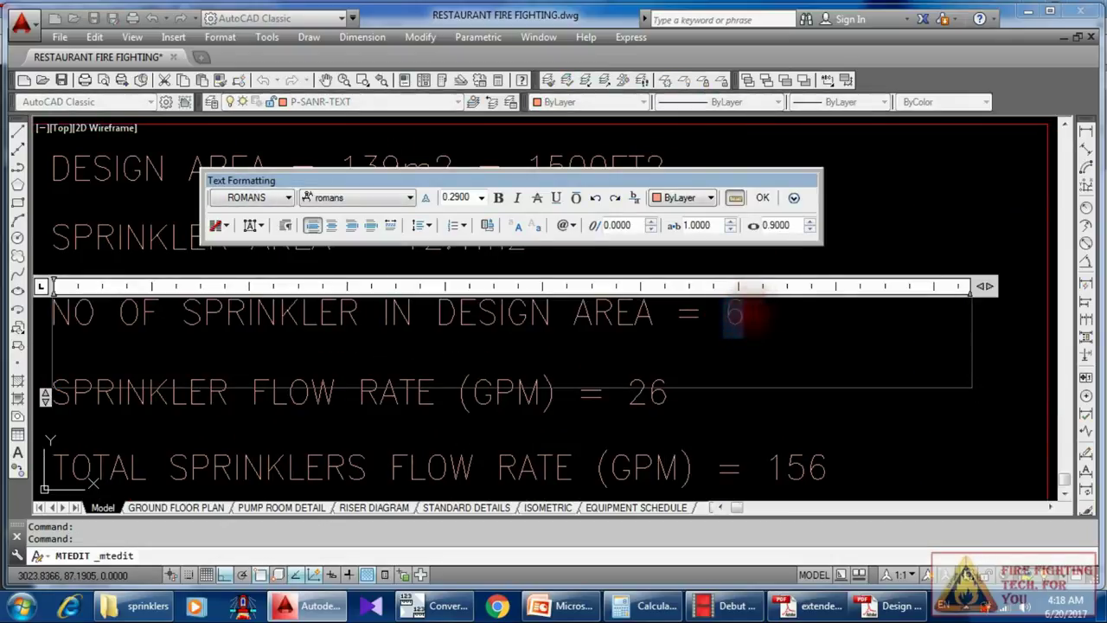
pyautogui.click(641, 606)
pyautogui.press('Escape')
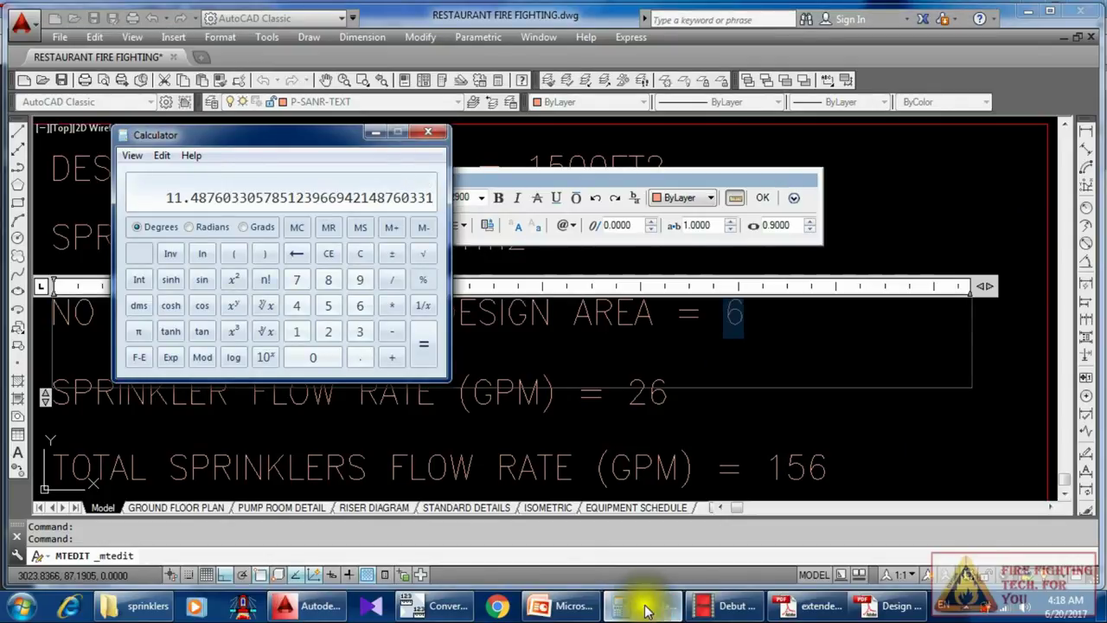
pyautogui.click(381, 131)
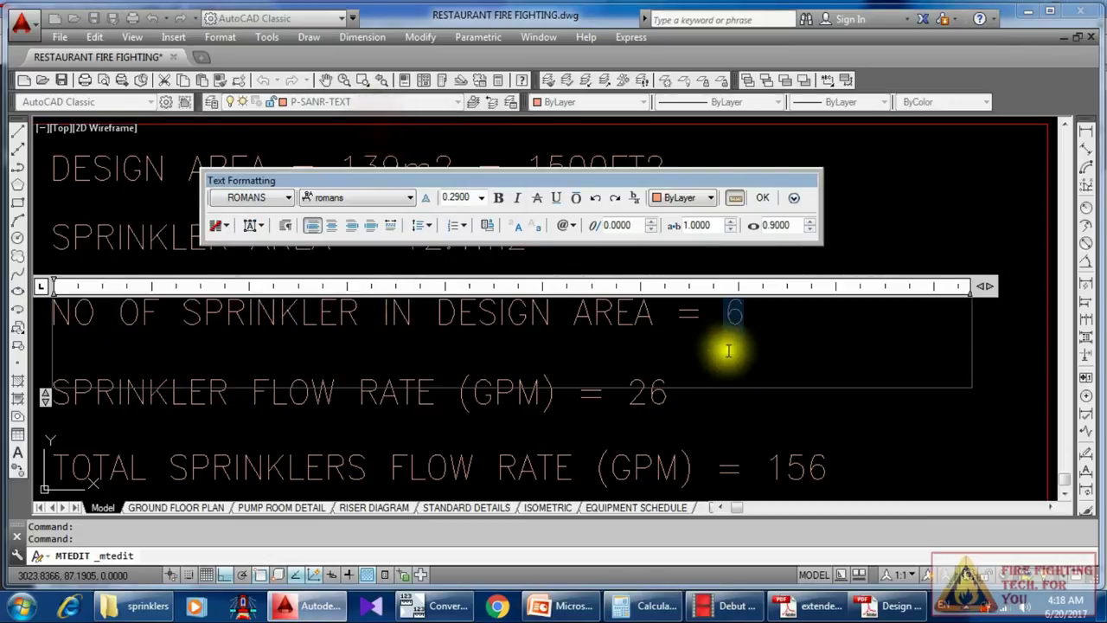
pyautogui.click(735, 322)
pyautogui.press('BackSpace')
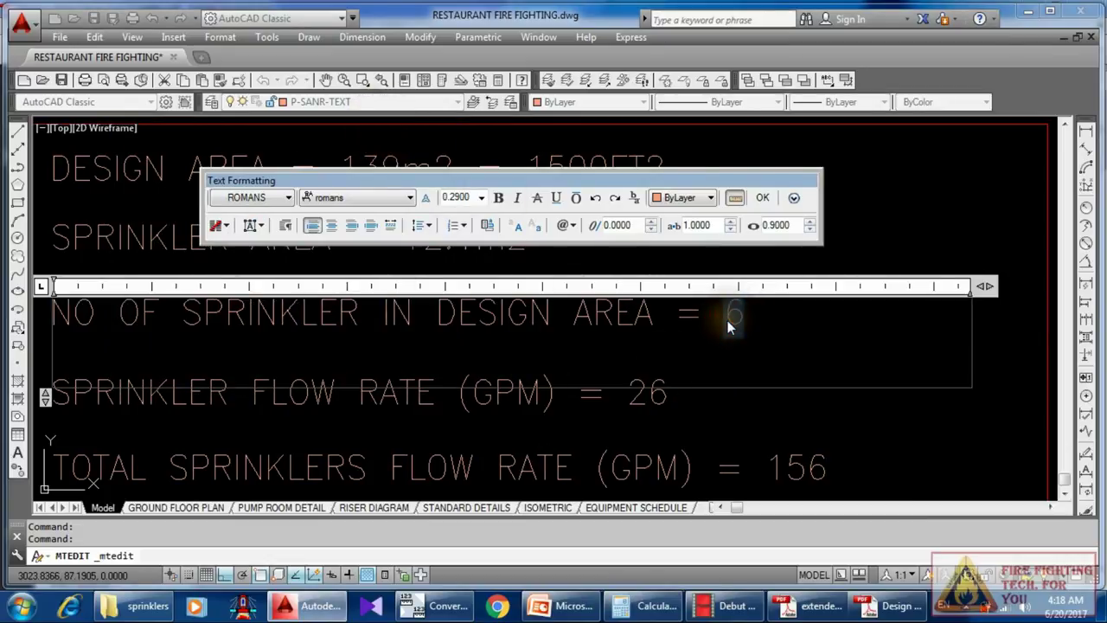
pyautogui.write('12')
pyautogui.click(721, 372)
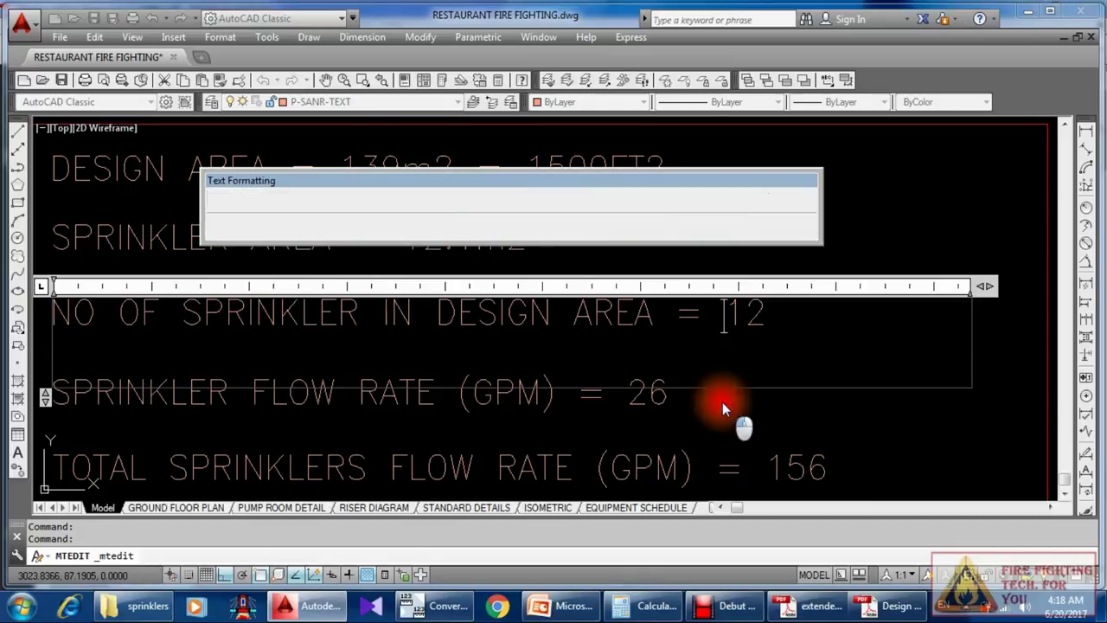
# Step: Replace the ORDINARY HAZARD SPRINKLER FLOW RATE (GPM) value with the formula 5.6 X (20)^0.5 =
pyautogui.scroll(2, 606, 334)
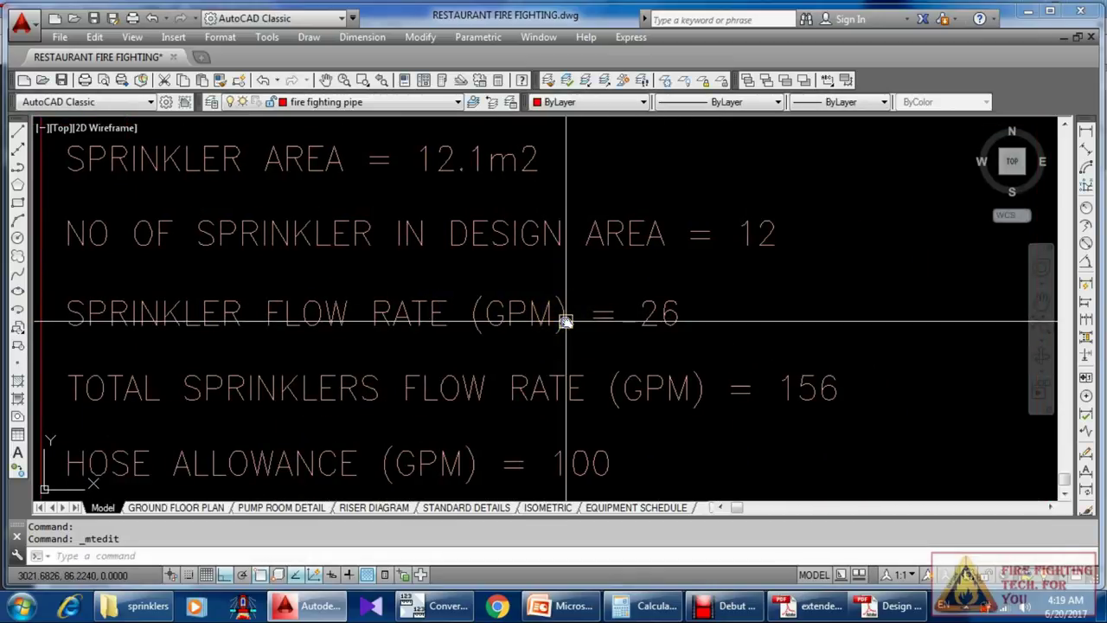
pyautogui.doubleClick(649, 318)
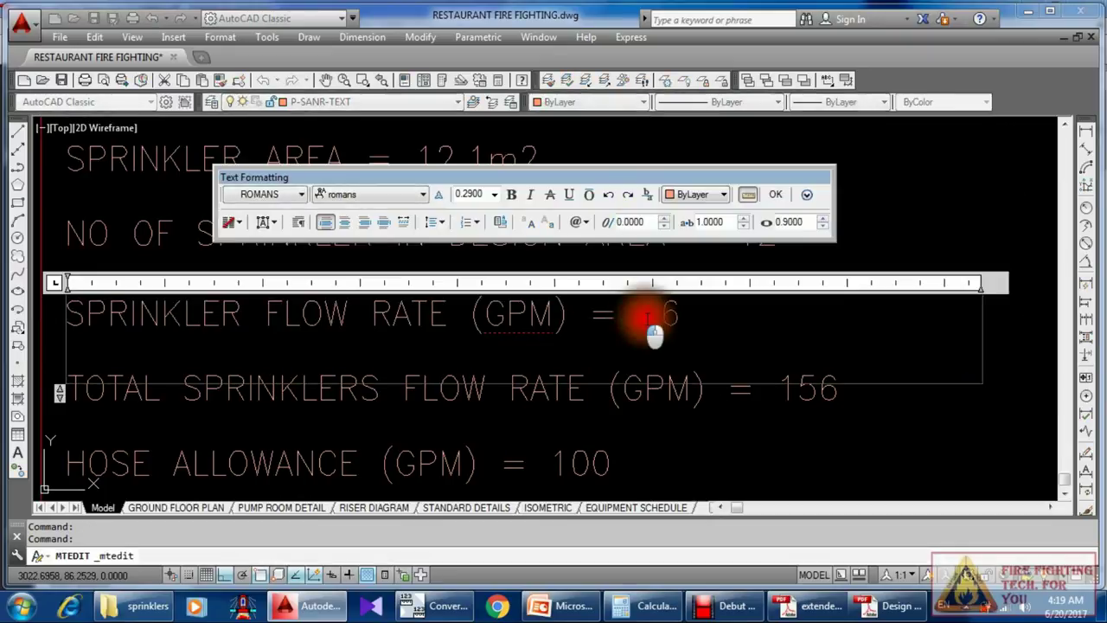
pyautogui.moveTo(644, 318); pyautogui.dragTo(700, 319)
pyautogui.write('5.6 X (20)^0.5 =')
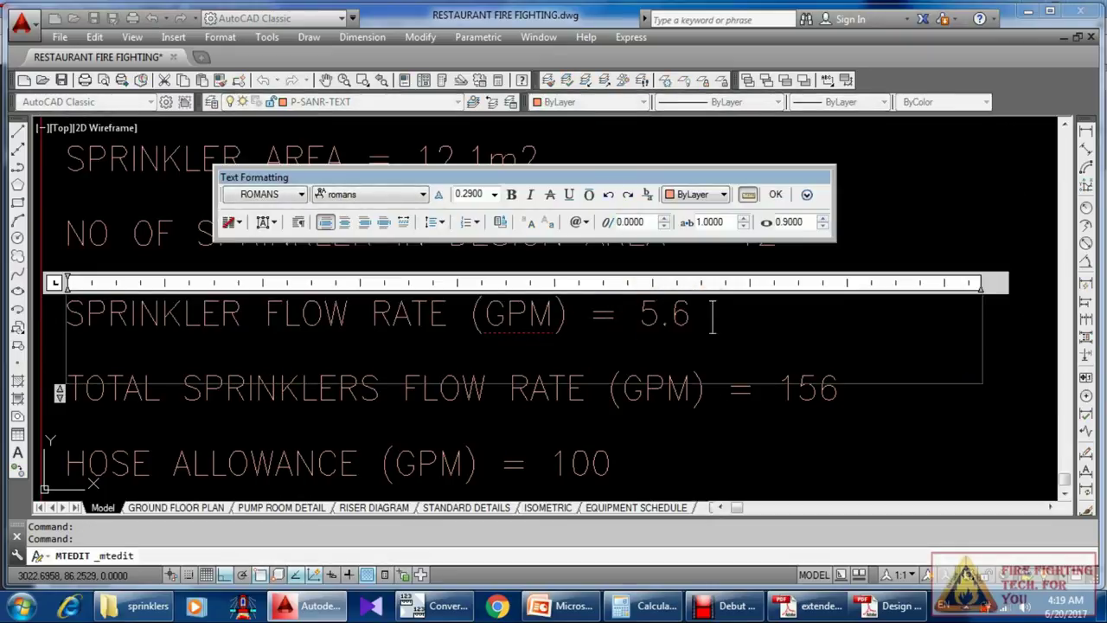
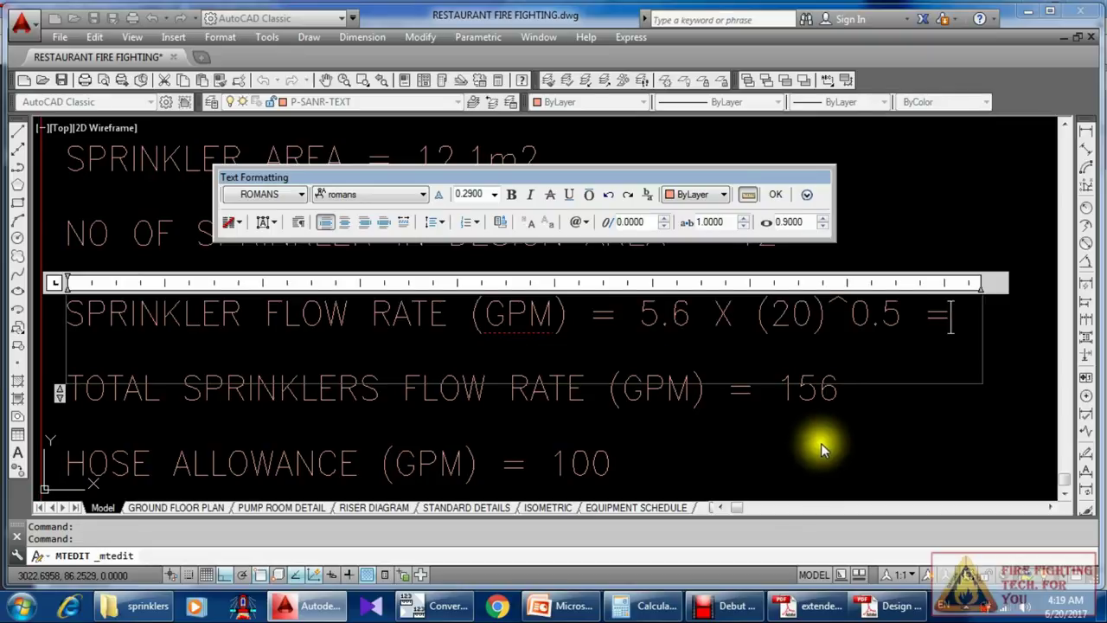
# Step: Switch to Calculator and multiply the square root of 20 by 5.6
pyautogui.click(651, 607)
pyautogui.press('Escape')
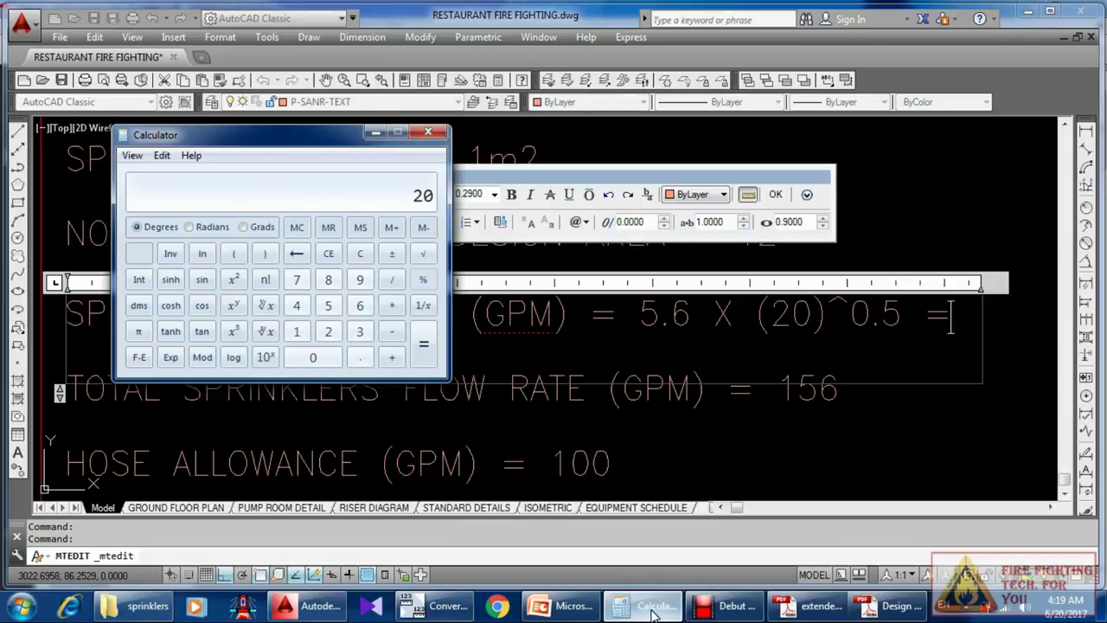
pyautogui.click(423, 253)
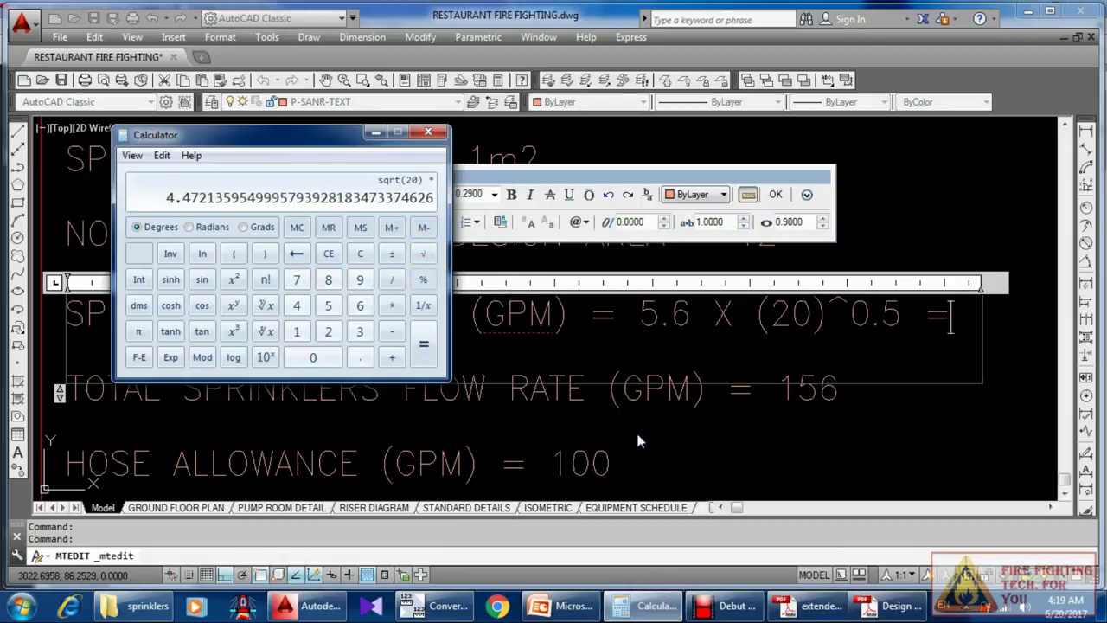
pyautogui.write('*5.6')
pyautogui.press('Return')
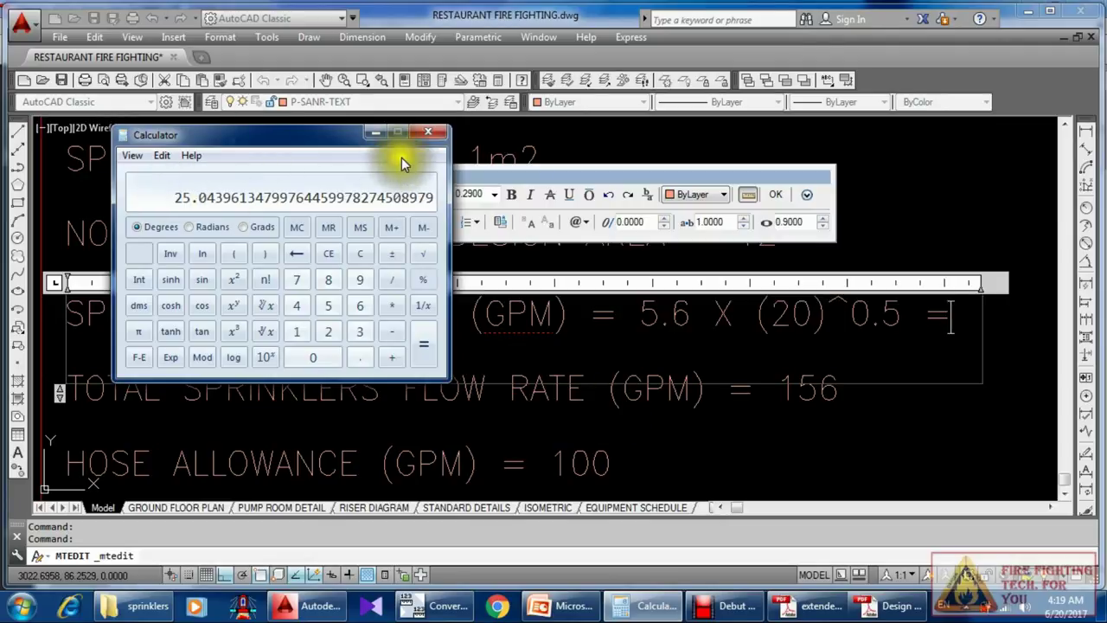
# Step: Return to the drawing and complete the SPRINKLER FLOW RATE formula with the result 25 GPM
pyautogui.click(374, 131)
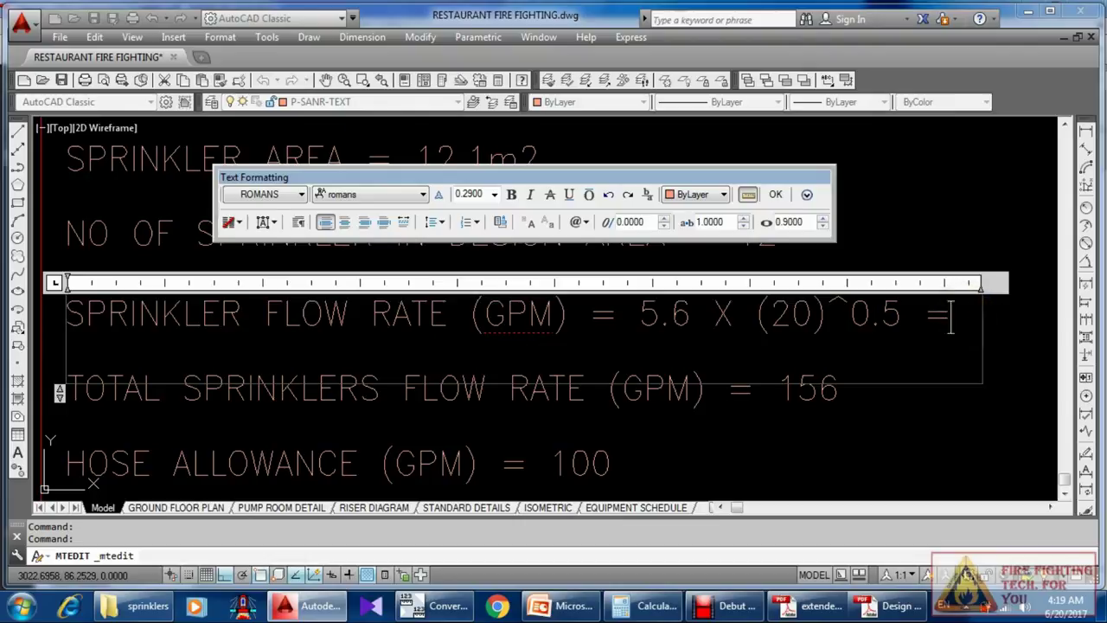
pyautogui.write('25')
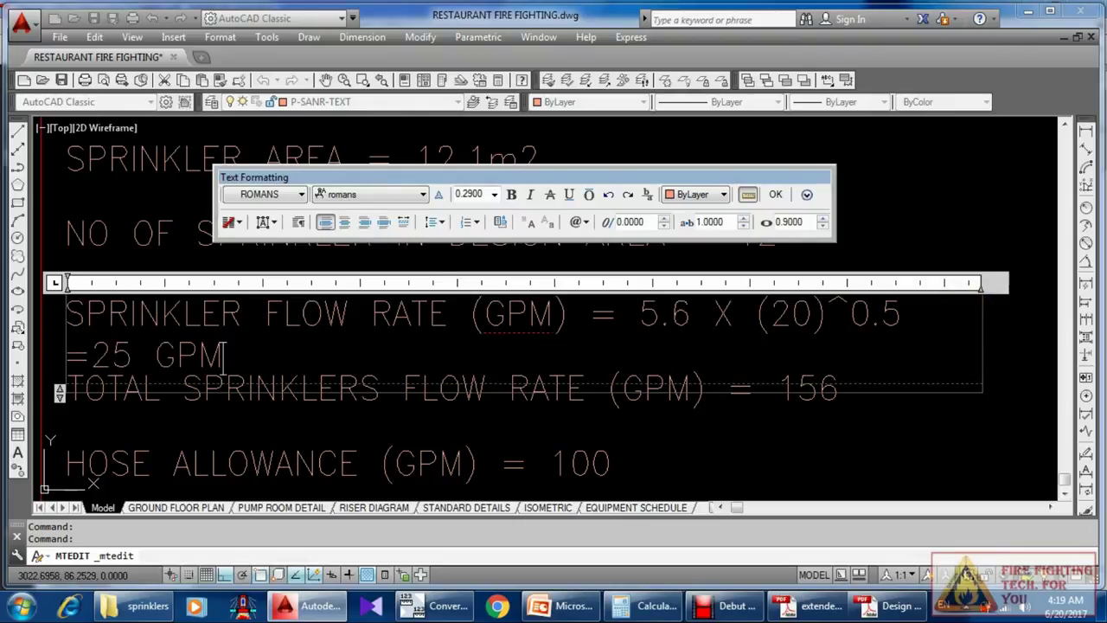
pyautogui.write(' GPM')
pyautogui.click(741, 447)
pyautogui.scroll(-2, 663, 425)
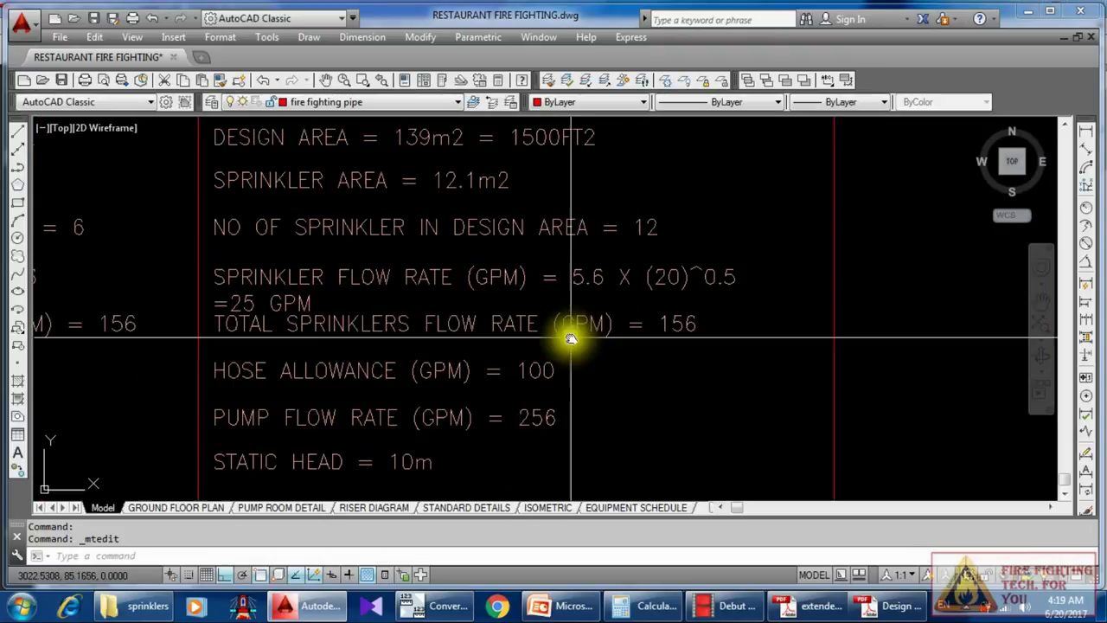
# Step: Widen the ORDINARY HAZARD sprinkler flow rate text frame so the formula and result fit on one line
pyautogui.click(558, 275)
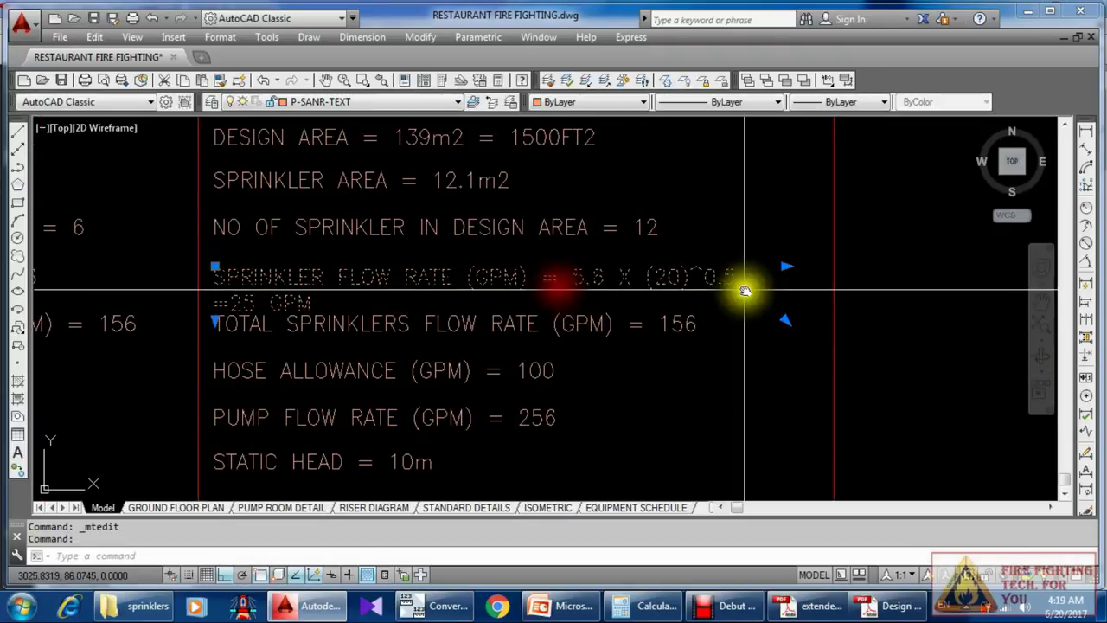
pyautogui.click(785, 266)
pyautogui.scroll(-4, 722, 311)
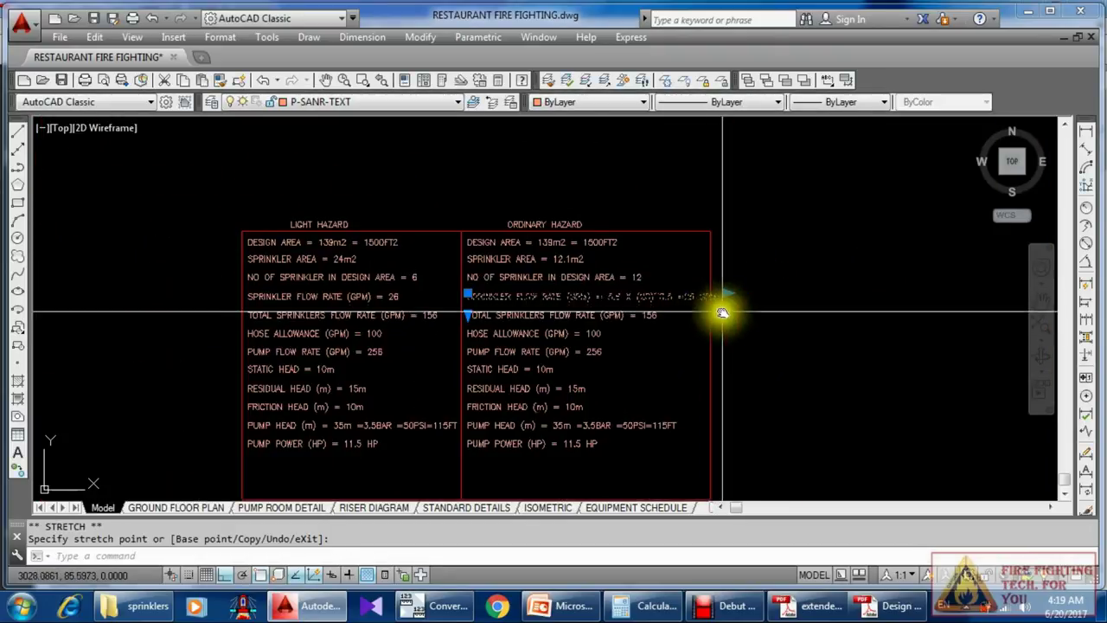
# Step: Stretch the outer edge of the table border beside the ORDINARY HAZARD column outward to enclose the long flow rate line
pyautogui.click(718, 346)
pyautogui.click(700, 352)
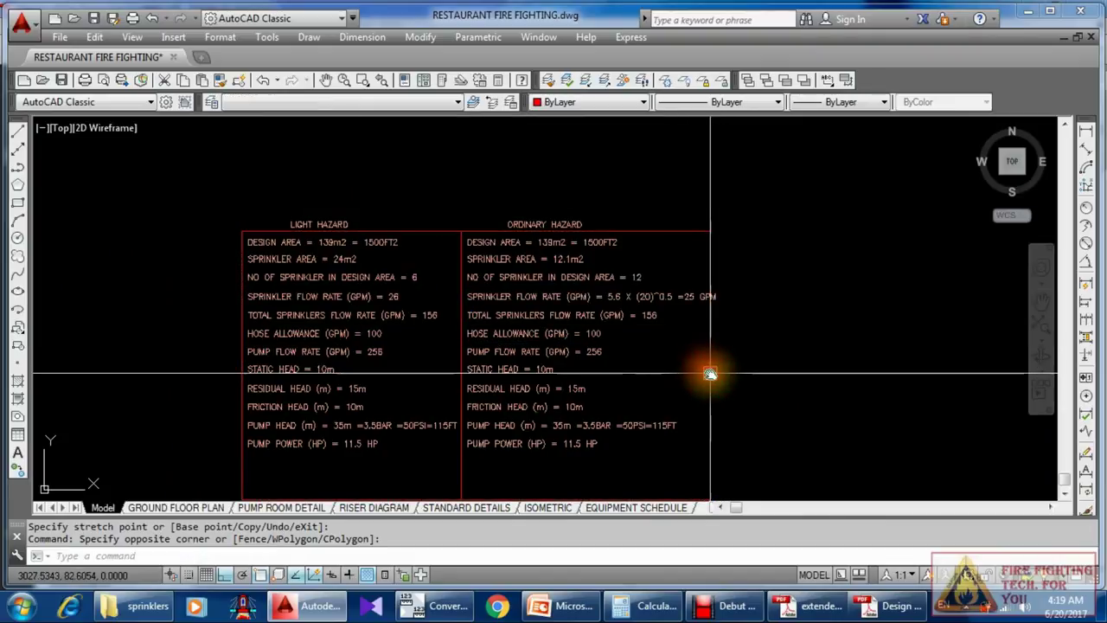
pyautogui.click(710, 373)
pyautogui.click(710, 366)
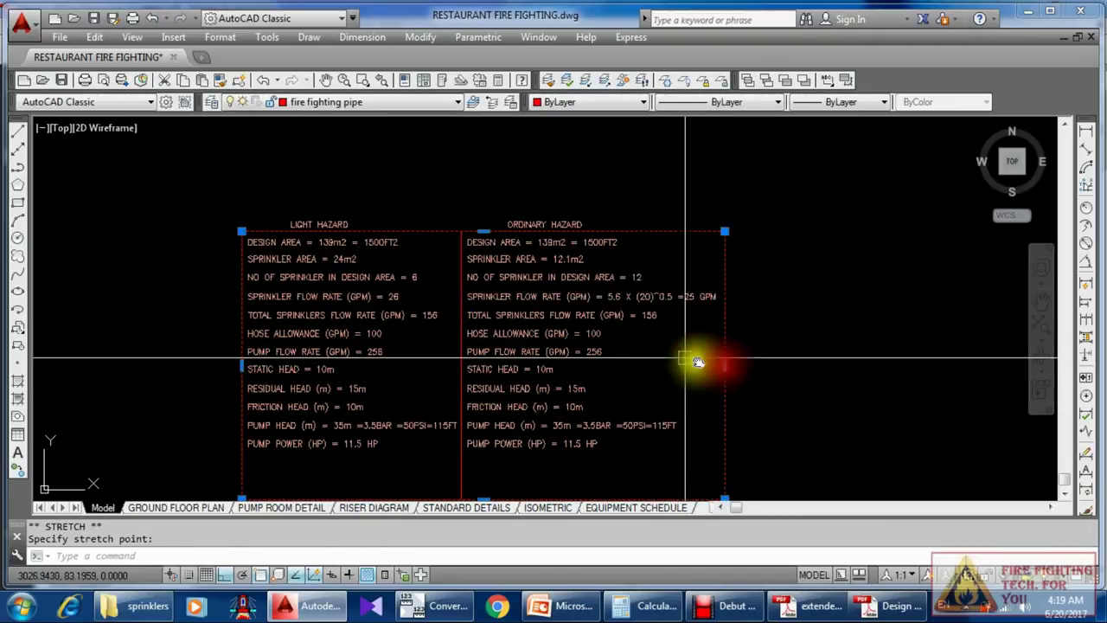
pyautogui.click(723, 365)
pyautogui.press('Escape')
# Step: Set the TOTAL SPRINKLERS FLOW RATE value in the ORDINARY HAZARD column to 300
pyautogui.scroll(2, 616, 320)
pyautogui.scroll(3, 762, 305)
pyautogui.scroll(-2, 762, 303)
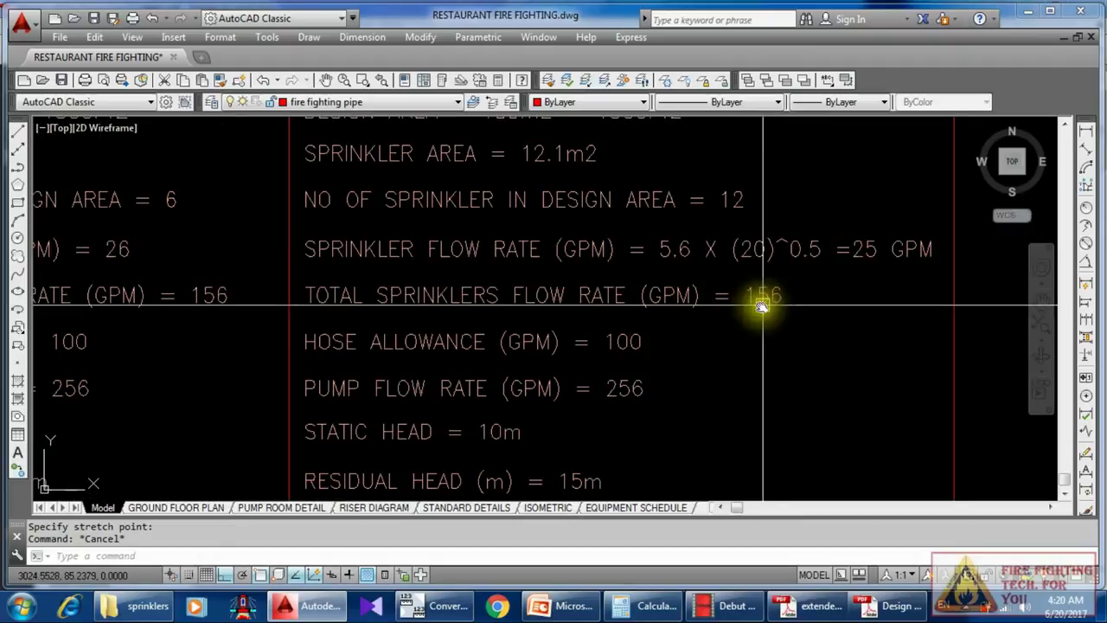
pyautogui.moveTo(803, 275); pyautogui.dragTo(780, 291, button='middle')
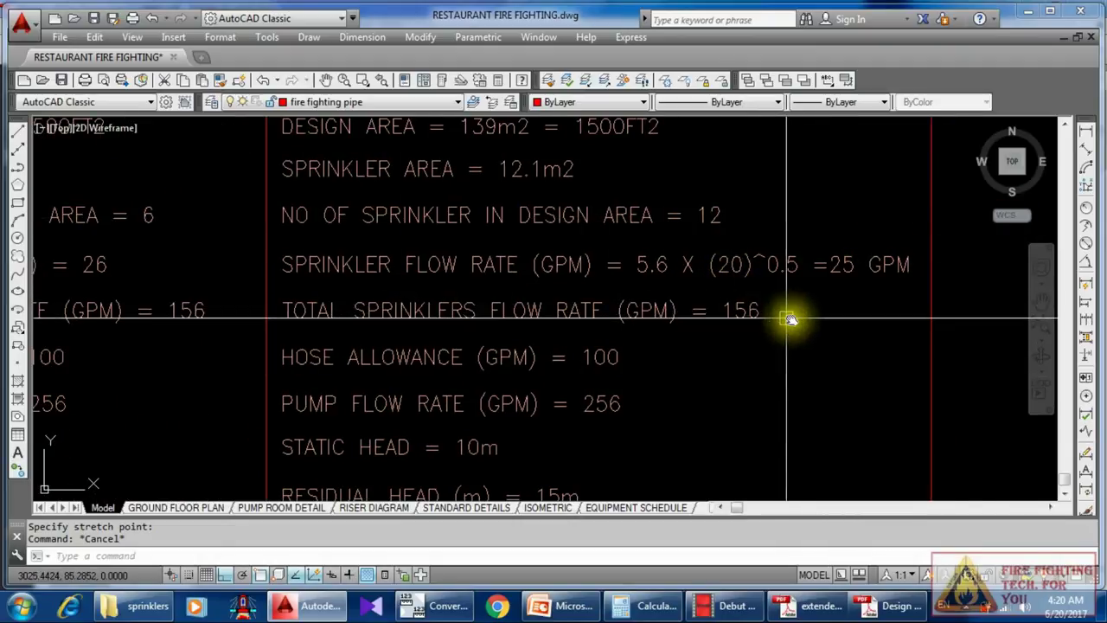
pyautogui.scroll(3, 754, 317)
pyautogui.doubleClick(754, 316)
pyautogui.moveTo(668, 309); pyautogui.dragTo(767, 314)
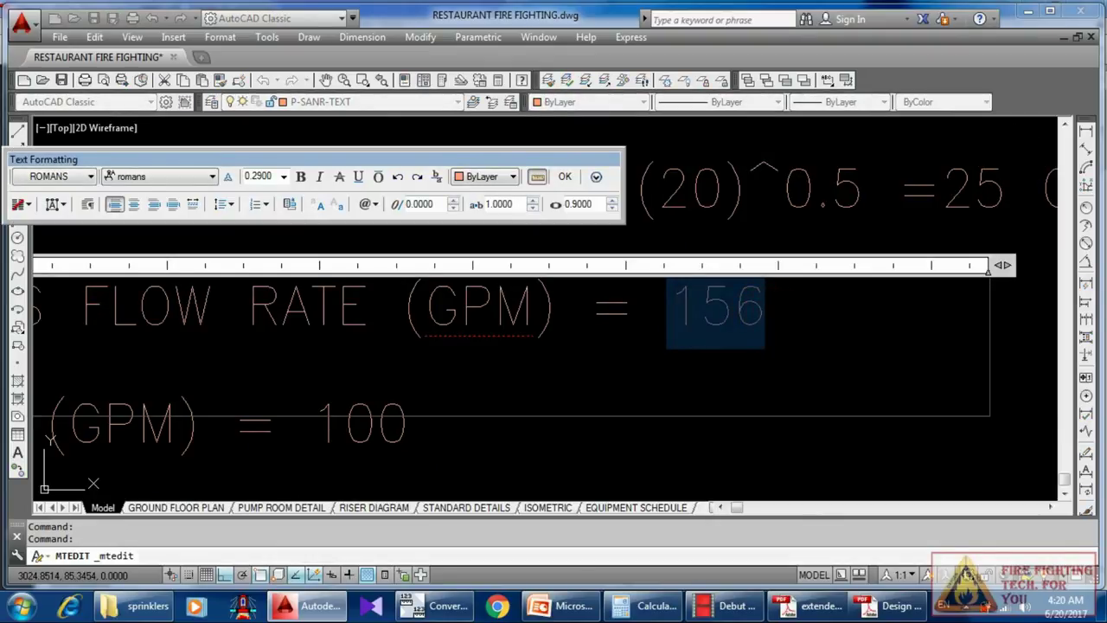
pyautogui.write('300')
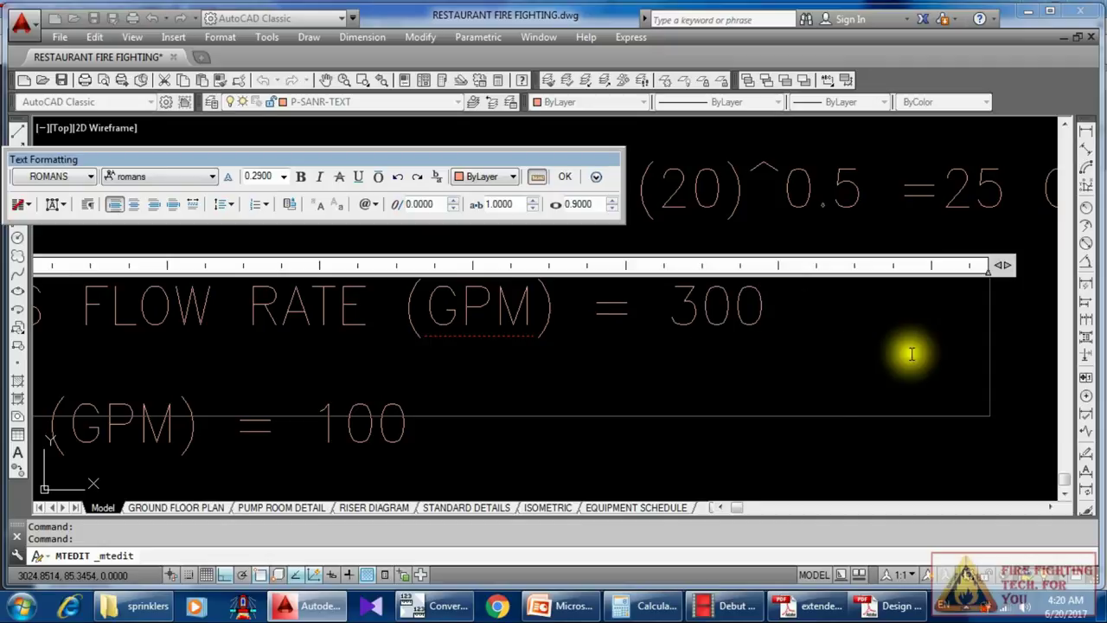
pyautogui.click(597, 447)
# Step: Check the ORDINARY HAZARD total sprinkler flow rate in Calculator and return to the drawing
pyautogui.scroll(-5, 597, 447)
pyautogui.scroll(4, 603, 354)
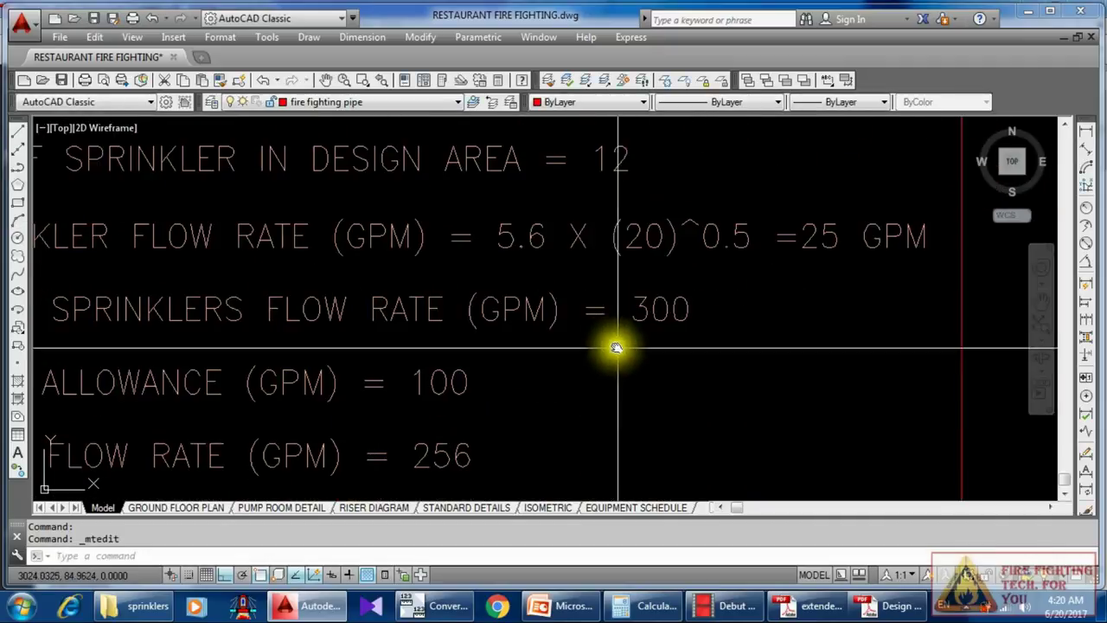
pyautogui.moveTo(683, 269); pyautogui.dragTo(682, 320, button='middle')
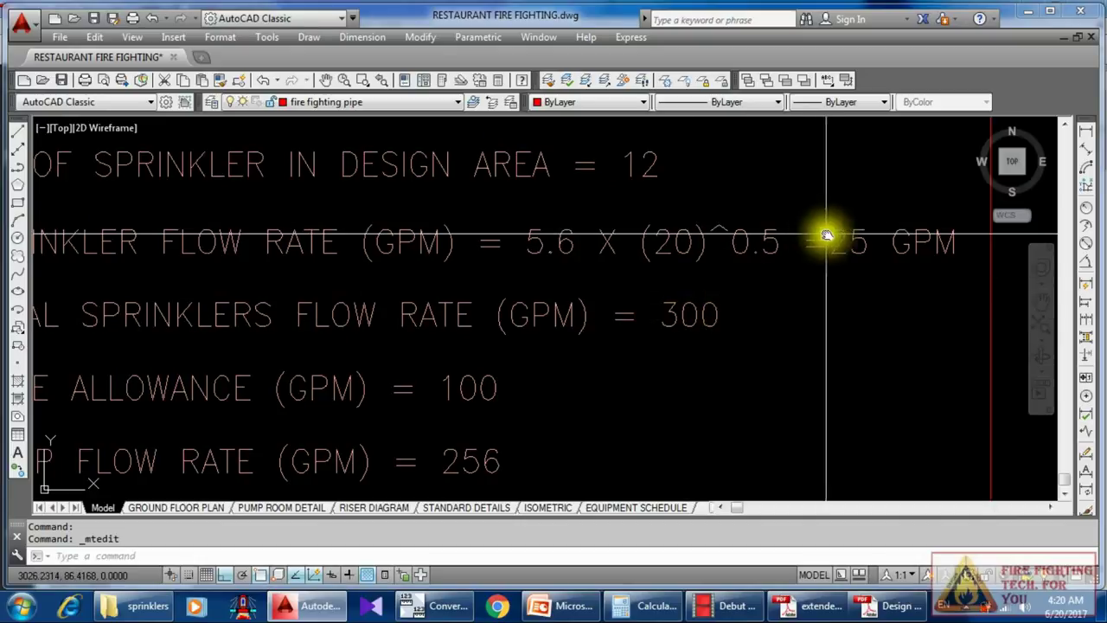
pyautogui.click(660, 606)
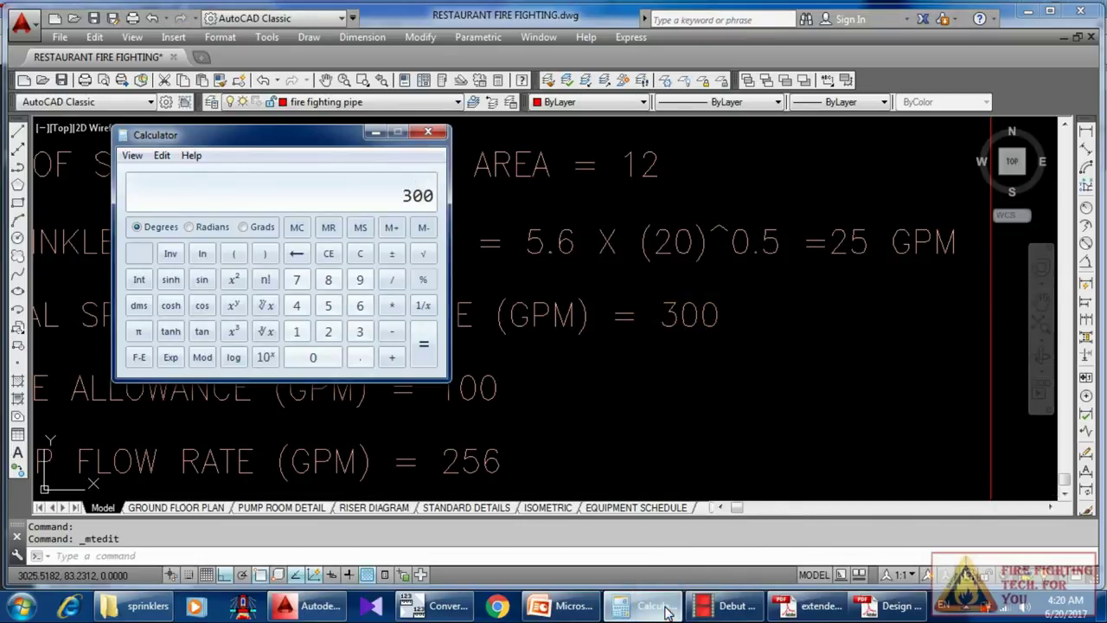
pyautogui.click(396, 133)
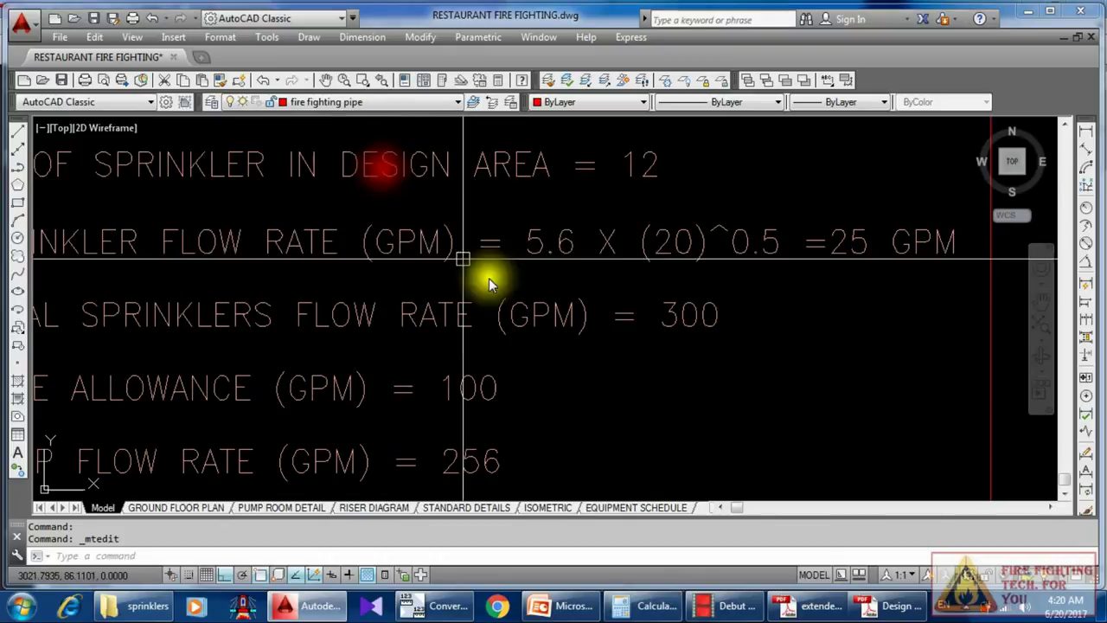
# Step: Switch to the PowerPoint presentation and consult the hose stream allowance table on the Tank sizing slide
pyautogui.scroll(-4, 507, 288)
pyautogui.scroll(4, 507, 302)
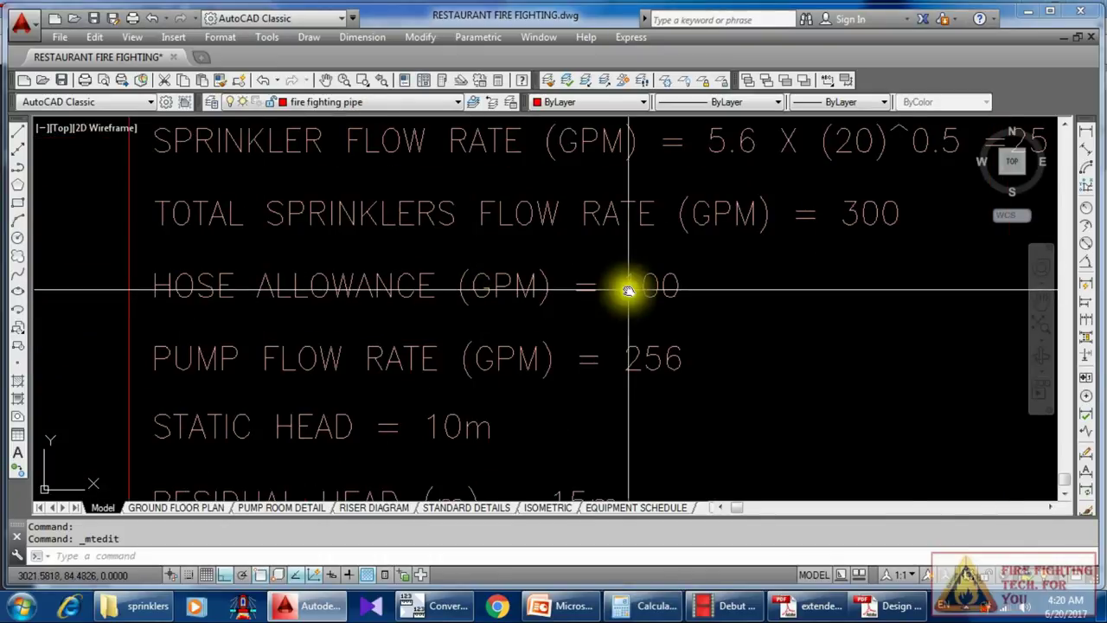
pyautogui.moveTo(668, 293); pyautogui.dragTo(682, 247, button='middle')
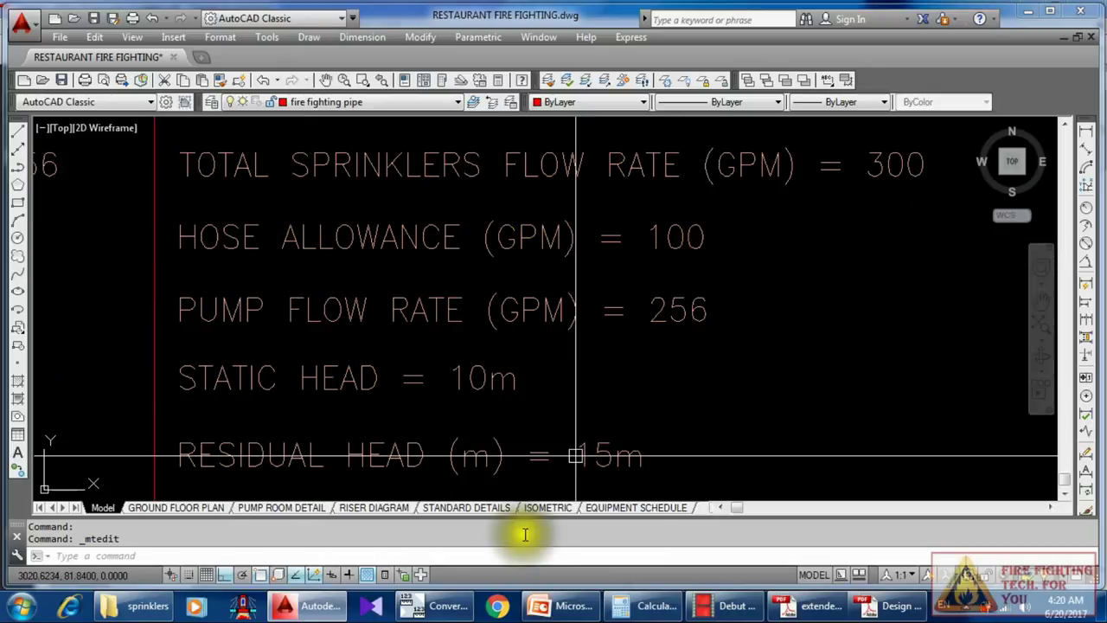
pyautogui.click(575, 604)
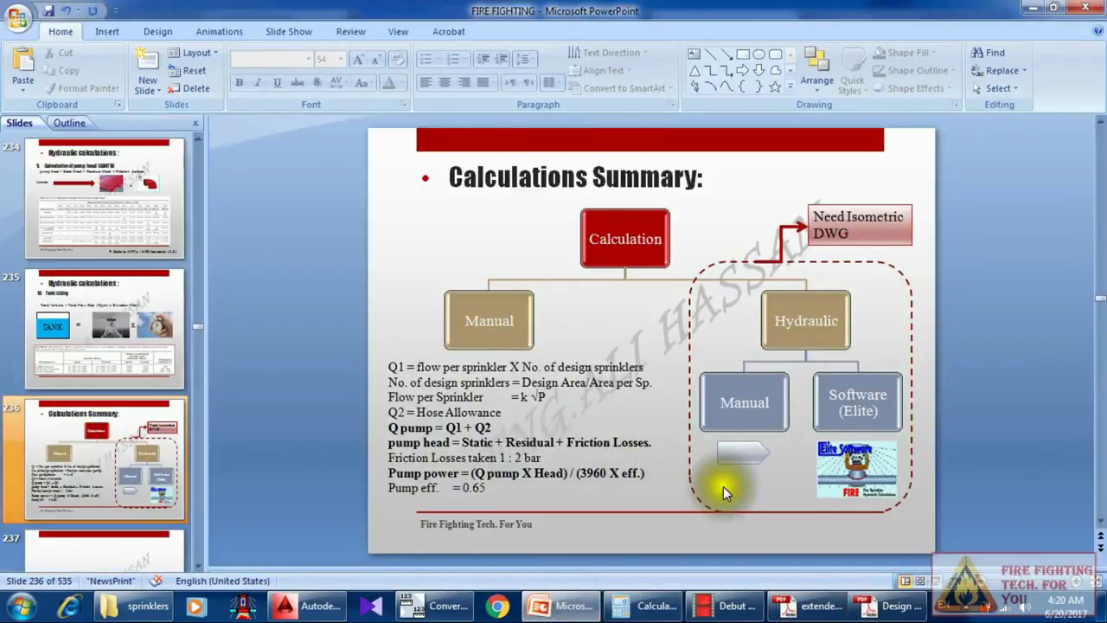
pyautogui.scroll(1, 981, 427)
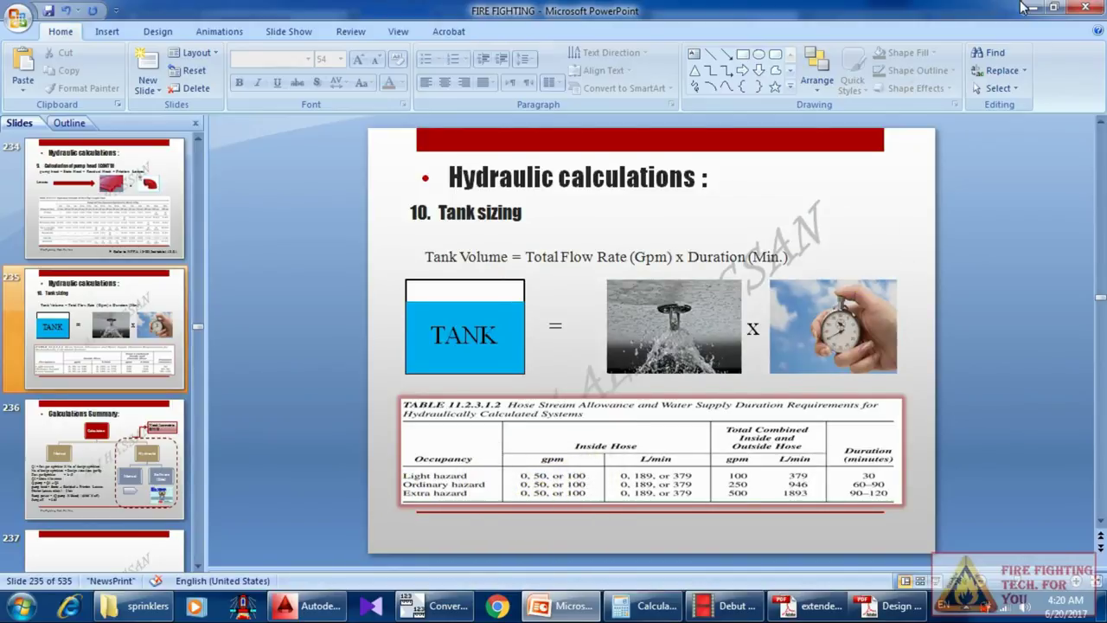
# Step: Return to the drawing and set the ORDINARY HAZARD PUMP FLOW RATE value to 400
pyautogui.click(1040, 10)
pyautogui.moveTo(563, 346)
pyautogui.mouseDown(button='middle')
pyautogui.moveTo(566, 292)
pyautogui.moveTo(516, 388)
pyautogui.moveTo(603, 370)
pyautogui.mouseUp(button='middle')
pyautogui.click(657, 347)
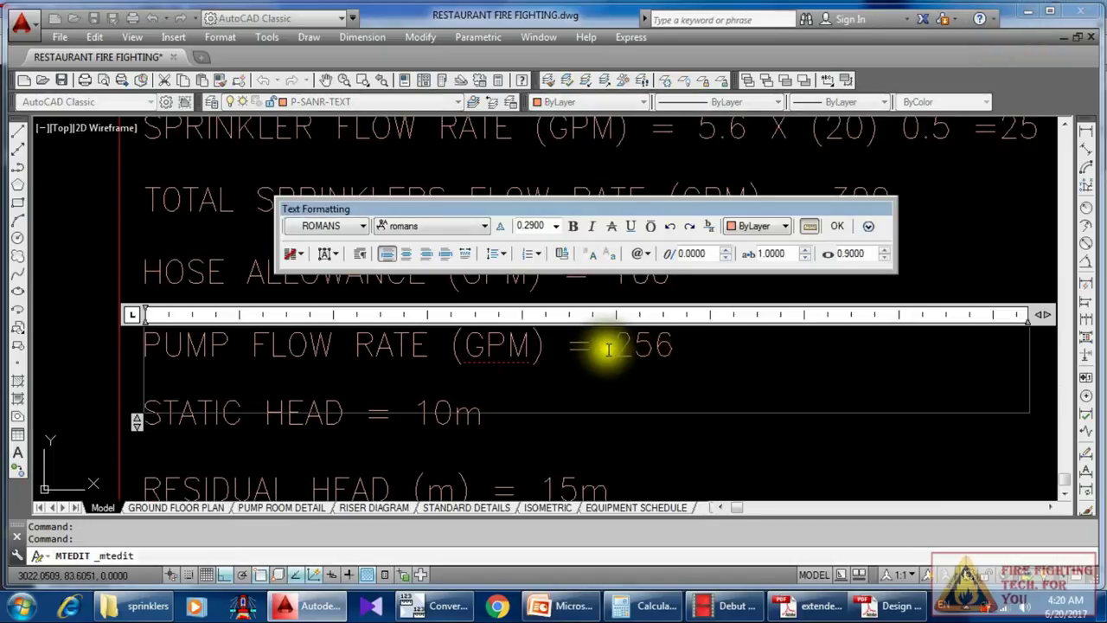
pyautogui.moveTo(609, 350); pyautogui.dragTo(694, 350)
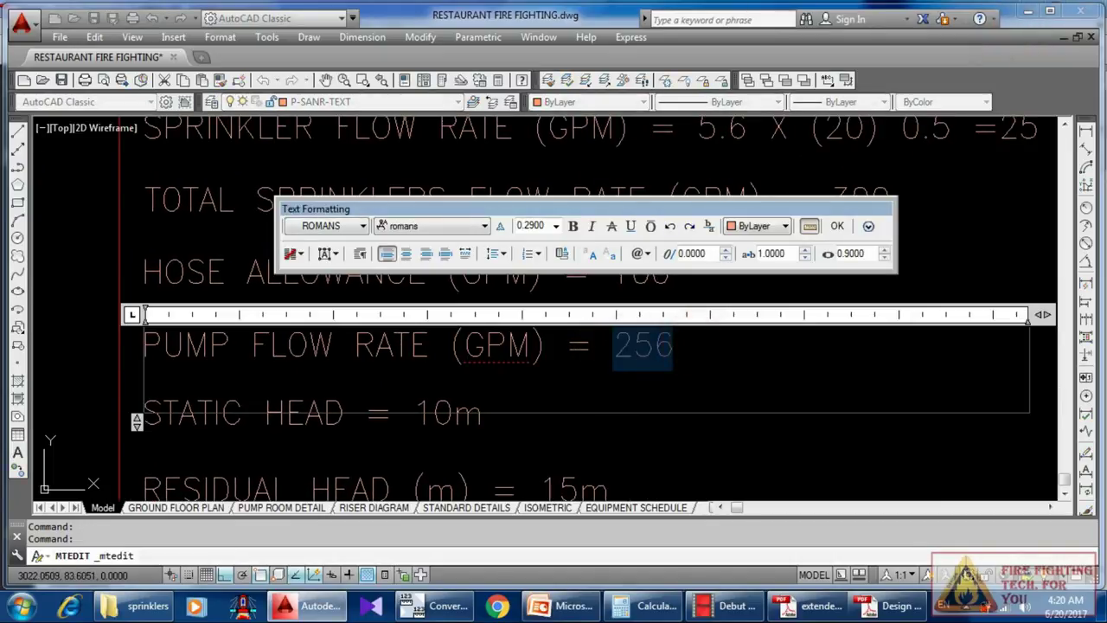
pyautogui.click(635, 471)
pyautogui.scroll(-4, 635, 471)
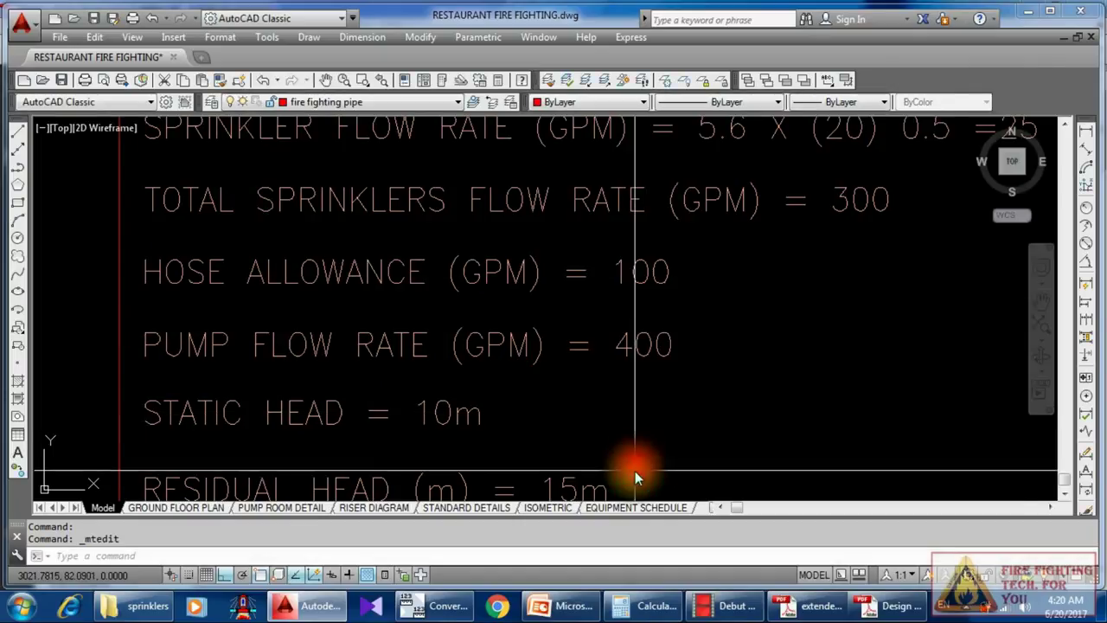
# Step: Switch to Convert123 and convert a pressure of 20 psi to m.H2O for the residual head
pyautogui.moveTo(593, 340); pyautogui.dragTo(568, 304, button='middle')
pyautogui.scroll(4, 566, 304)
pyautogui.scroll(-2, 565, 304)
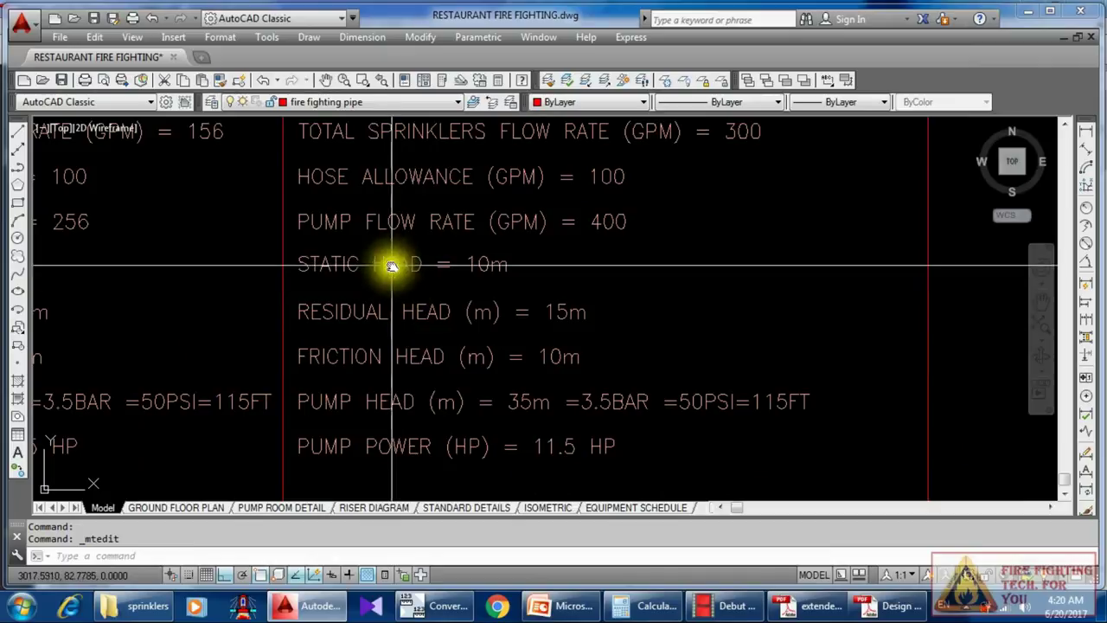
pyautogui.scroll(2, 545, 311)
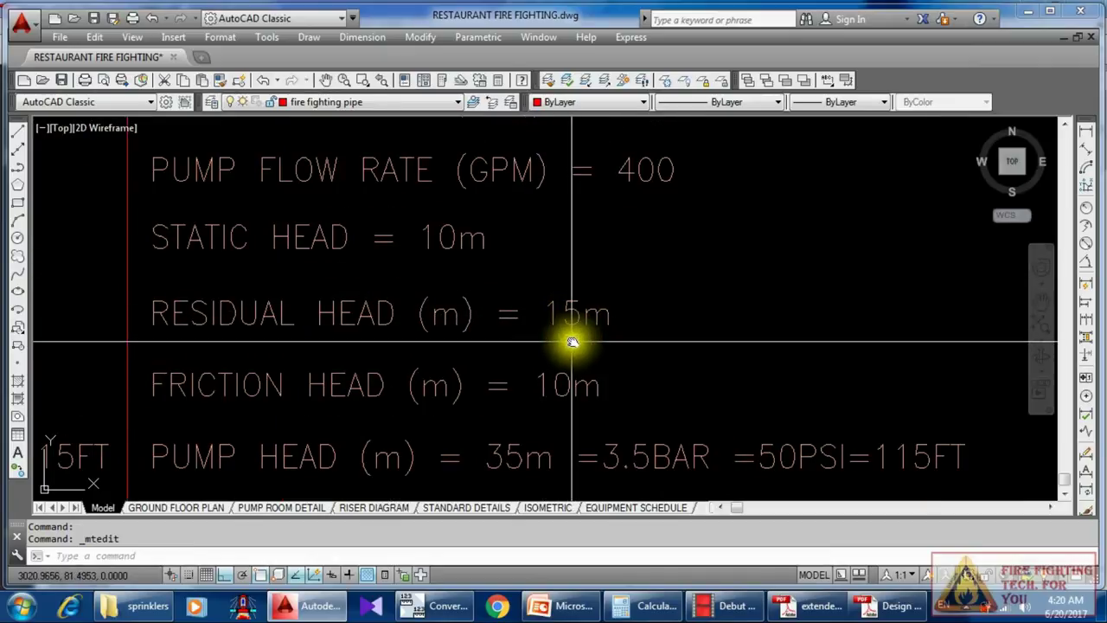
pyautogui.click(446, 605)
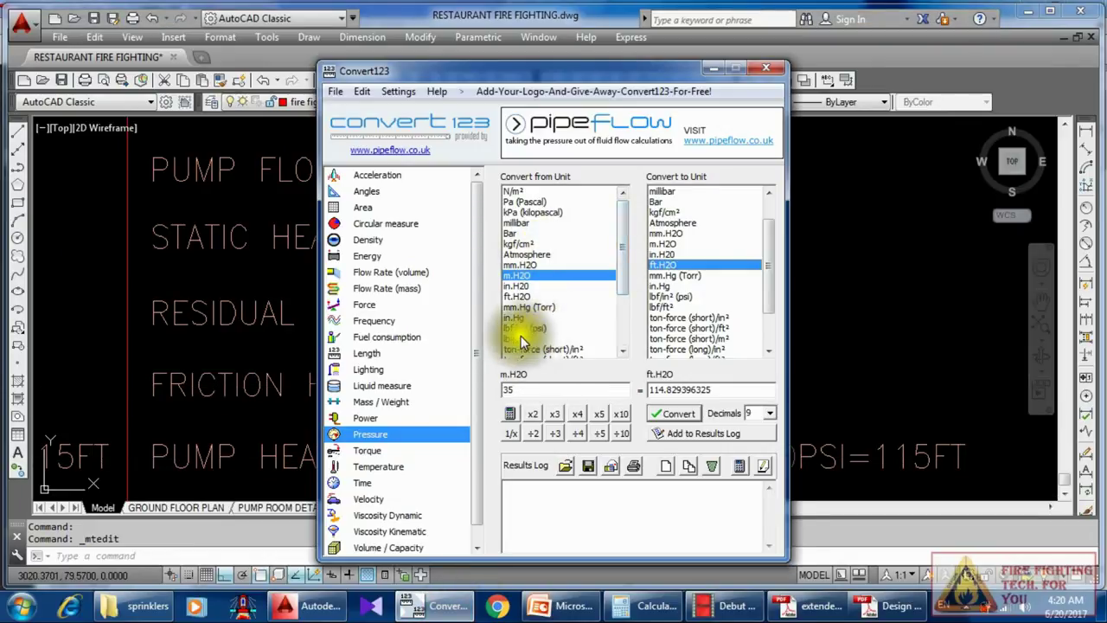
pyautogui.moveTo(620, 284); pyautogui.dragTo(623, 331)
pyautogui.click(548, 254)
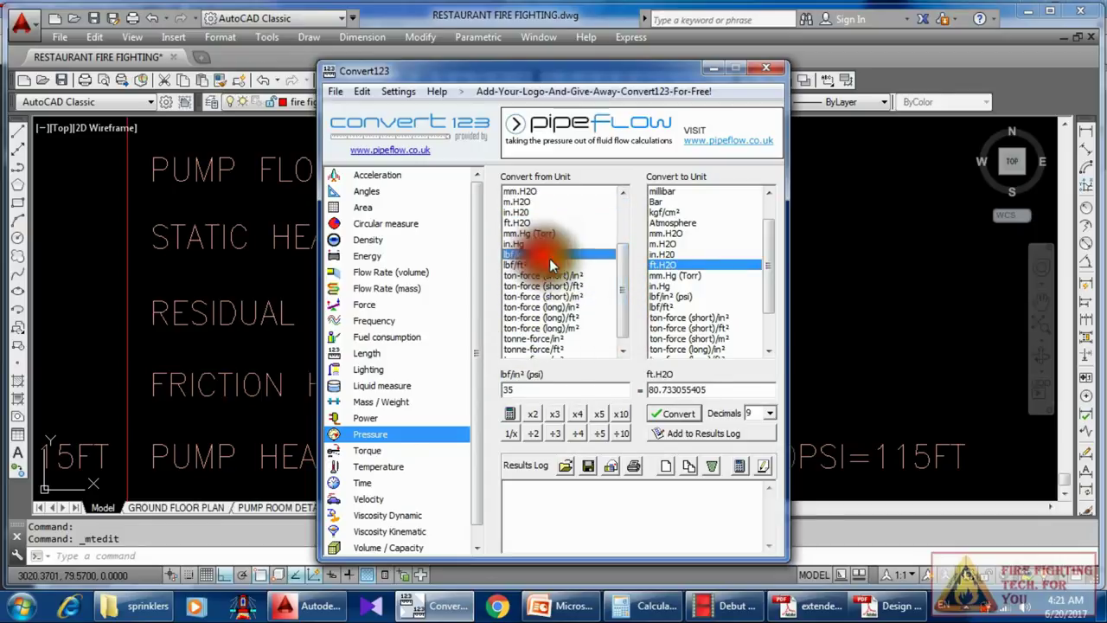
pyautogui.click(664, 244)
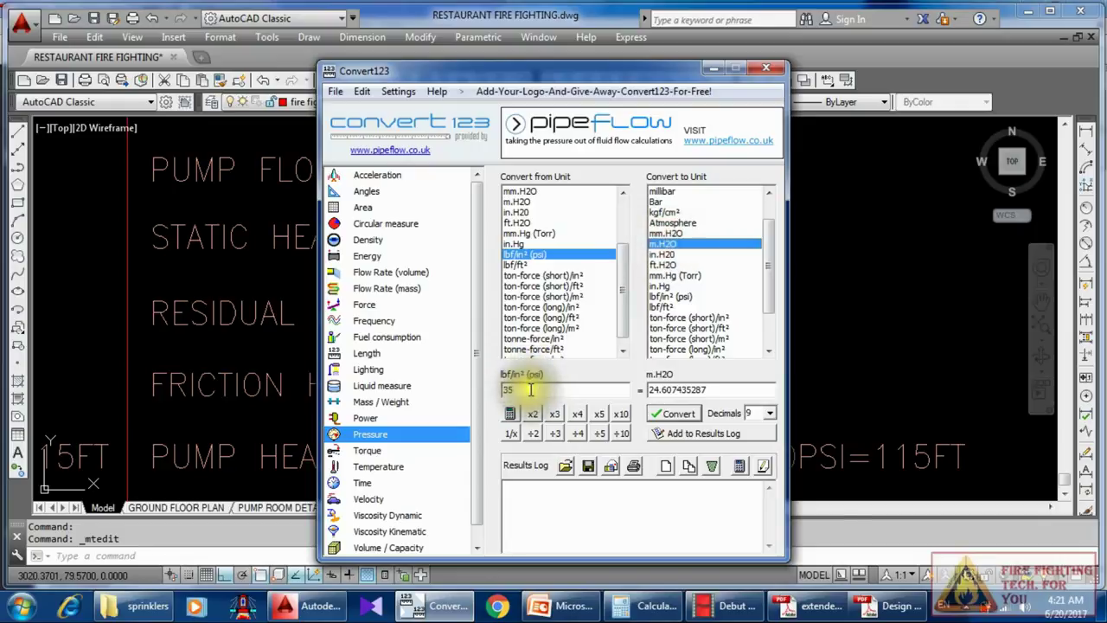
pyautogui.moveTo(530, 390); pyautogui.dragTo(474, 396)
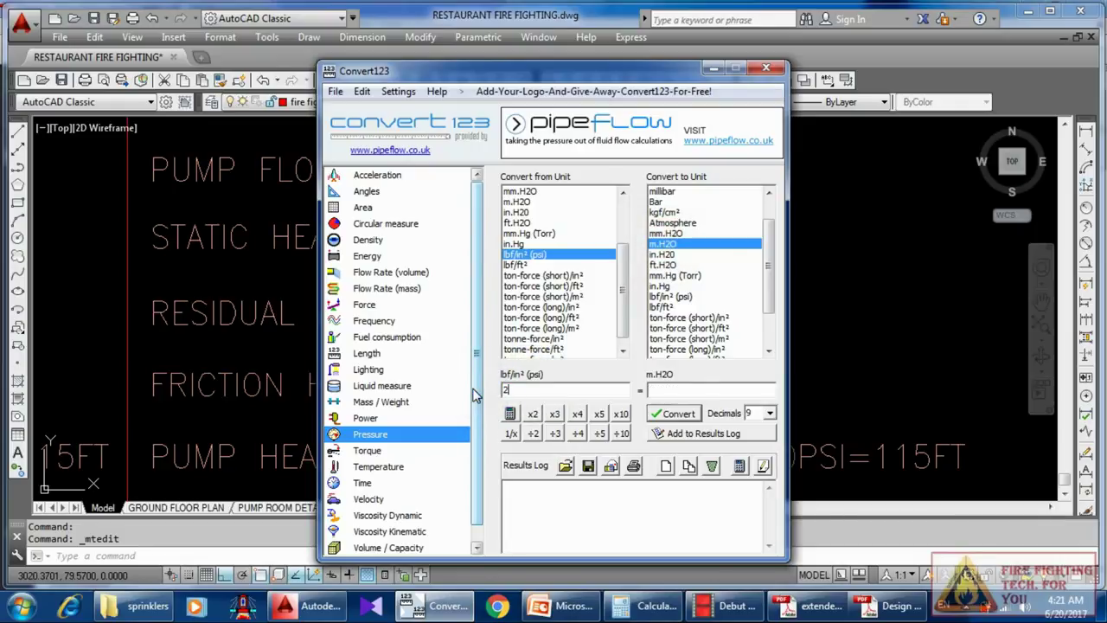
pyautogui.click(673, 415)
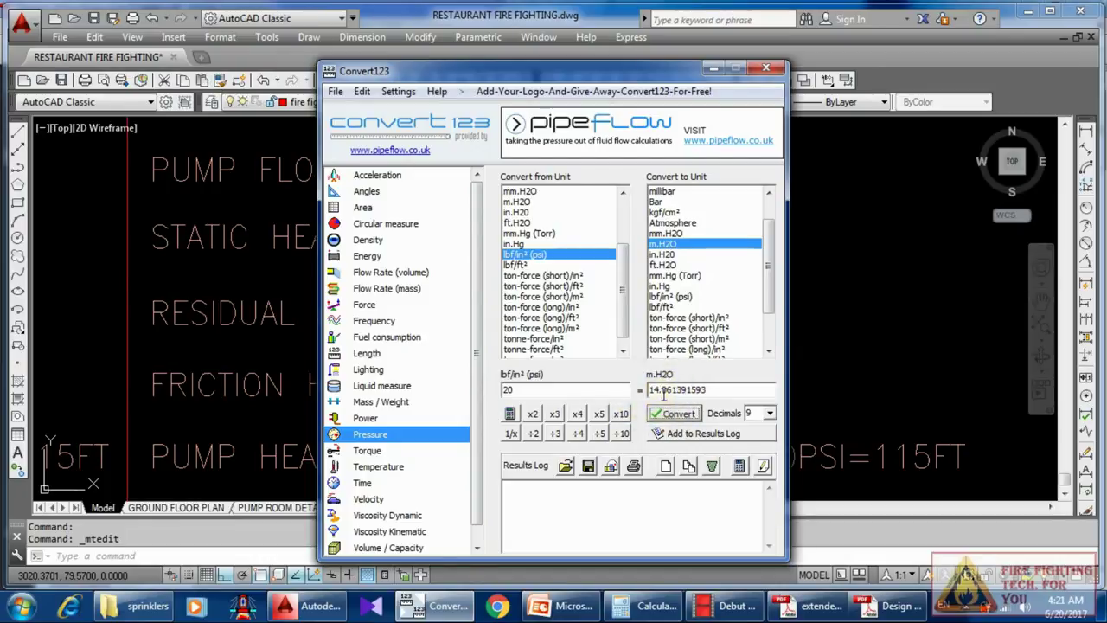
# Step: Return to the drawing and set the ORDINARY HAZARD RESIDUAL HEAD to 14m
pyautogui.click(713, 67)
pyautogui.press('Escape')
pyautogui.doubleClick(576, 317)
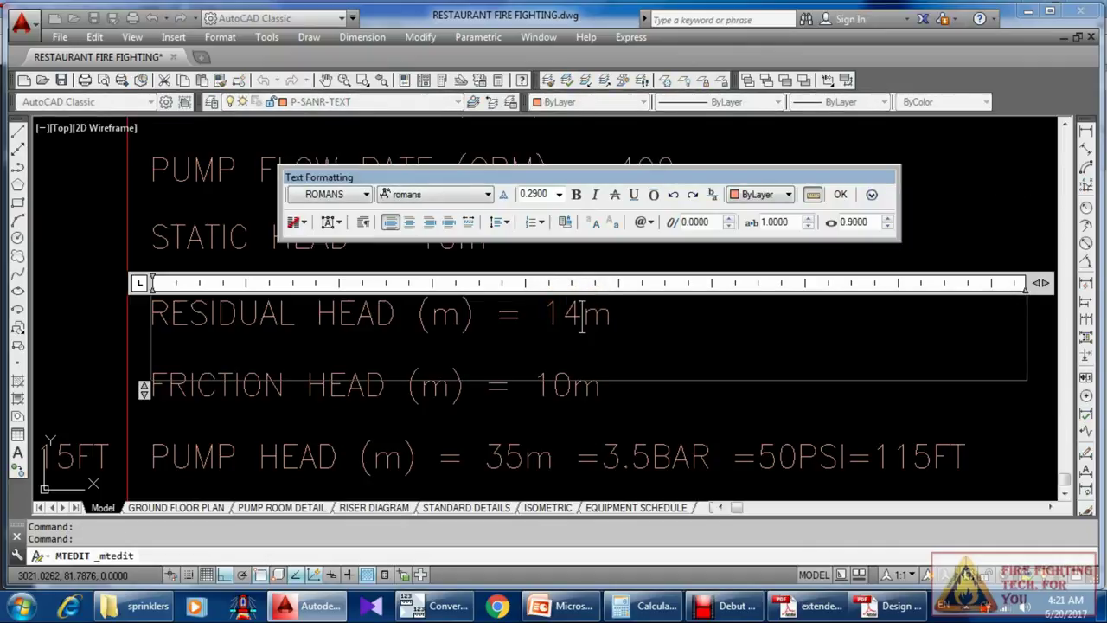
pyautogui.click(744, 402)
# Step: Set the metre value in the ORDINARY HAZARD PUMP HEAD line to 34m
pyautogui.scroll(-3, 557, 416)
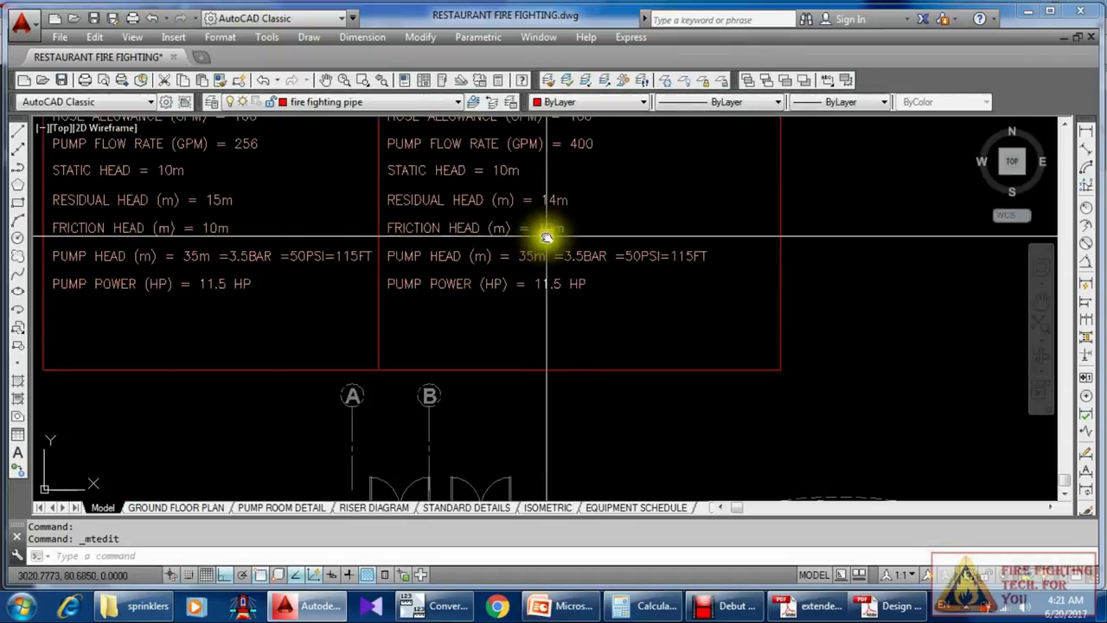
pyautogui.moveTo(545, 235); pyautogui.dragTo(556, 334, button='middle')
pyautogui.scroll(4, 562, 320)
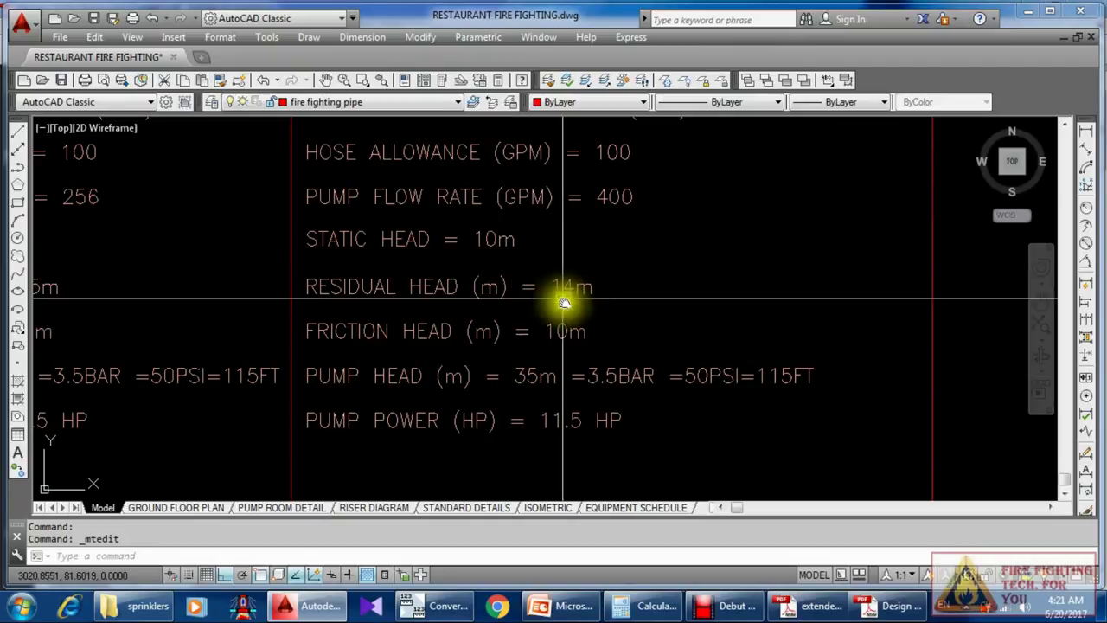
pyautogui.scroll(2, 555, 331)
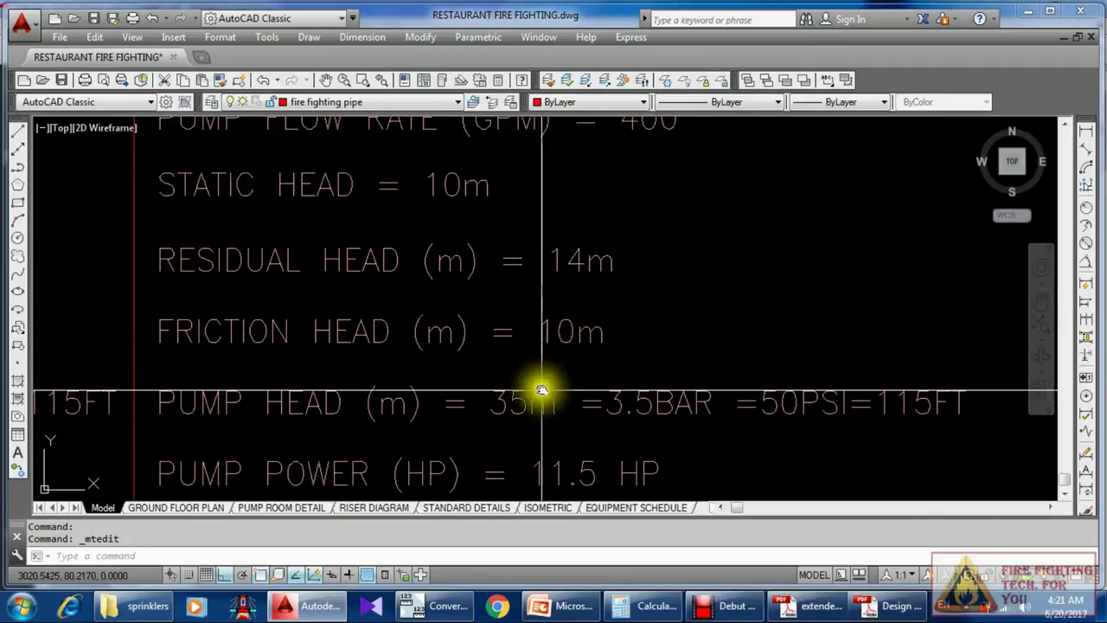
pyautogui.click(520, 408)
pyautogui.doubleClick(520, 408)
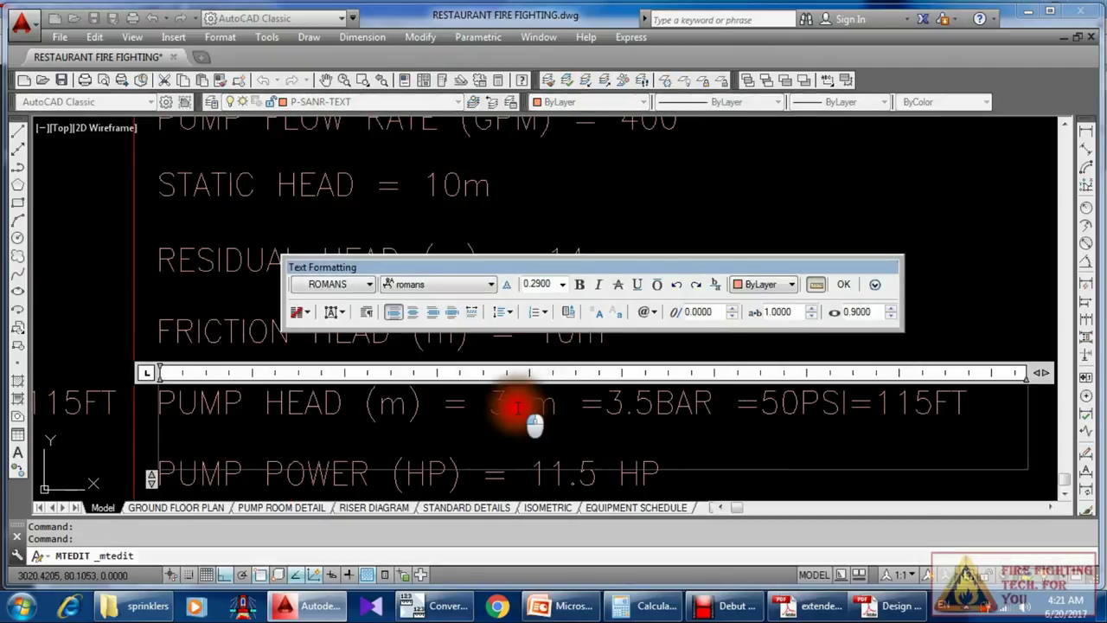
pyautogui.write('4')
pyautogui.click(734, 479)
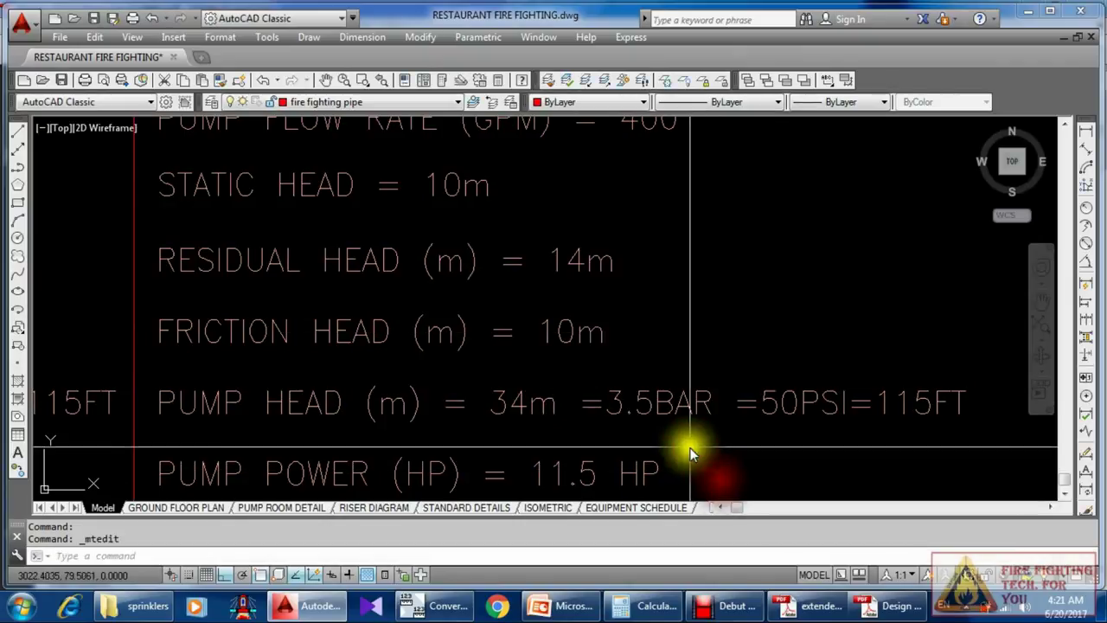
# Step: Set the bar value in the ORDINARY HAZARD PUMP HEAD line to 3.4BAR
pyautogui.moveTo(687, 452); pyautogui.dragTo(610, 340, button='middle')
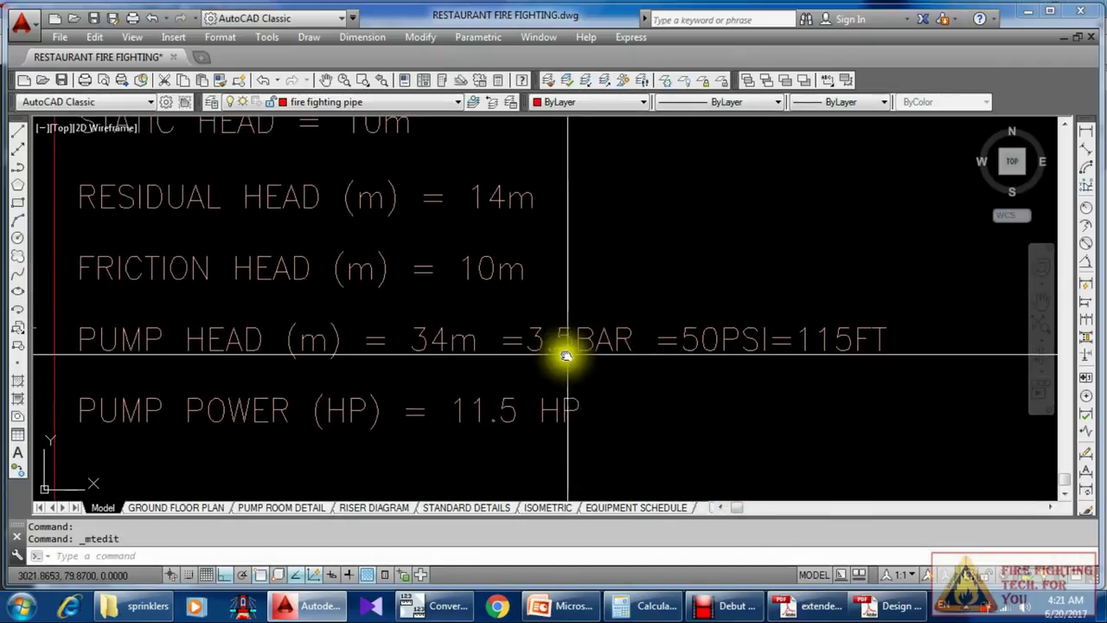
pyautogui.scroll(2, 565, 349)
pyautogui.doubleClick(565, 347)
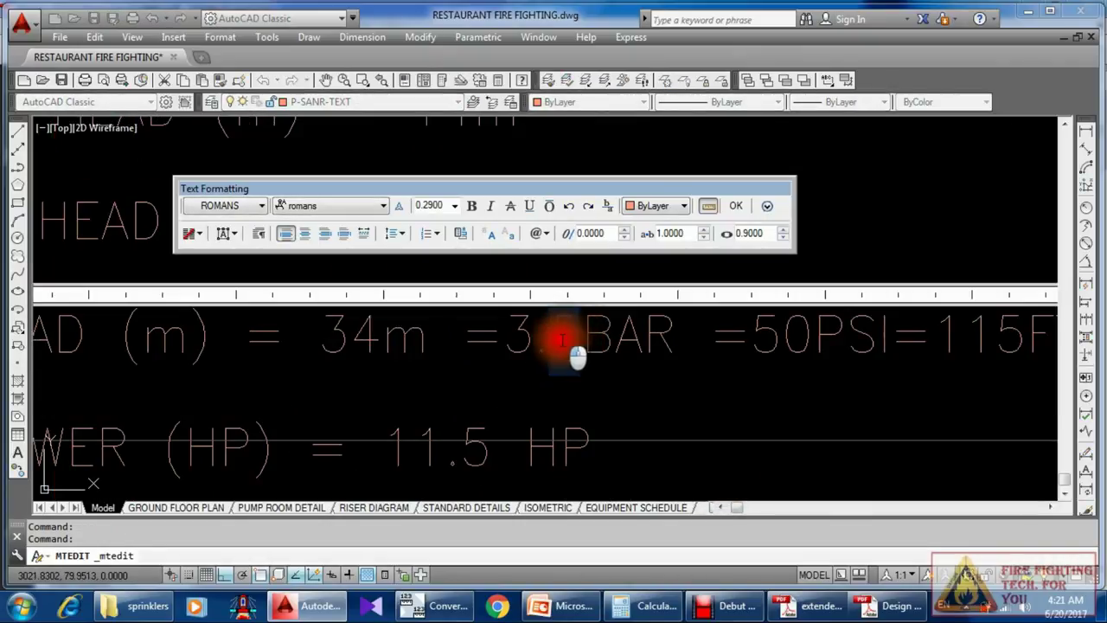
pyautogui.click(661, 471)
# Step: Switch to Convert123 and convert the 20 psi pressure to ft.H2O
pyautogui.moveTo(663, 475); pyautogui.dragTo(563, 371, button='middle')
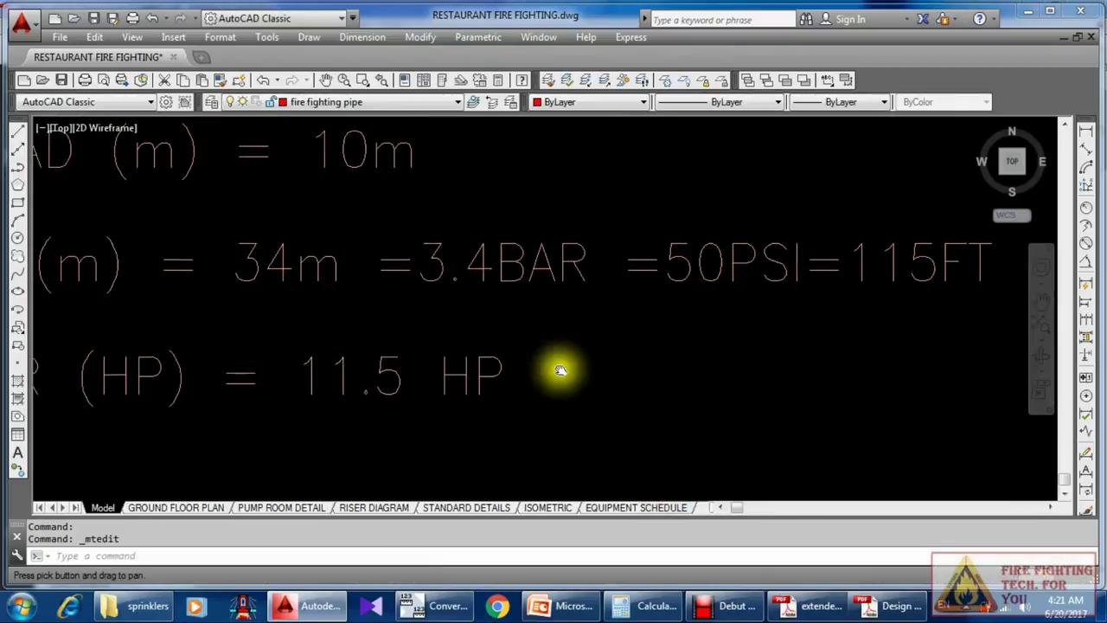
pyautogui.scroll(-1, 767, 321)
pyautogui.scroll(4, 786, 309)
pyautogui.scroll(-3, 787, 309)
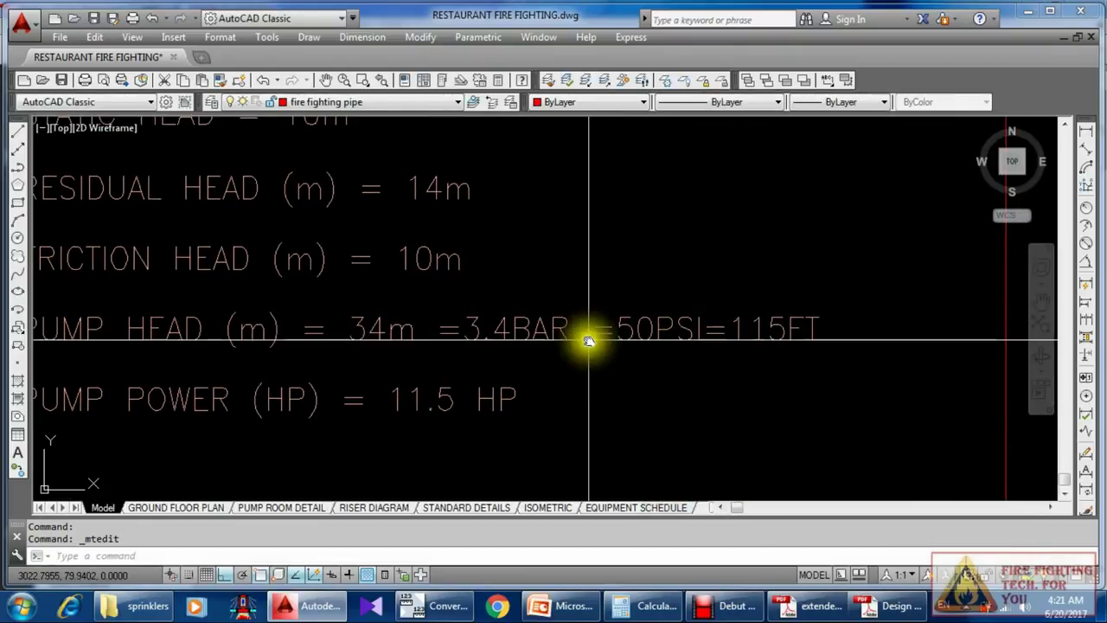
pyautogui.scroll(1, 688, 337)
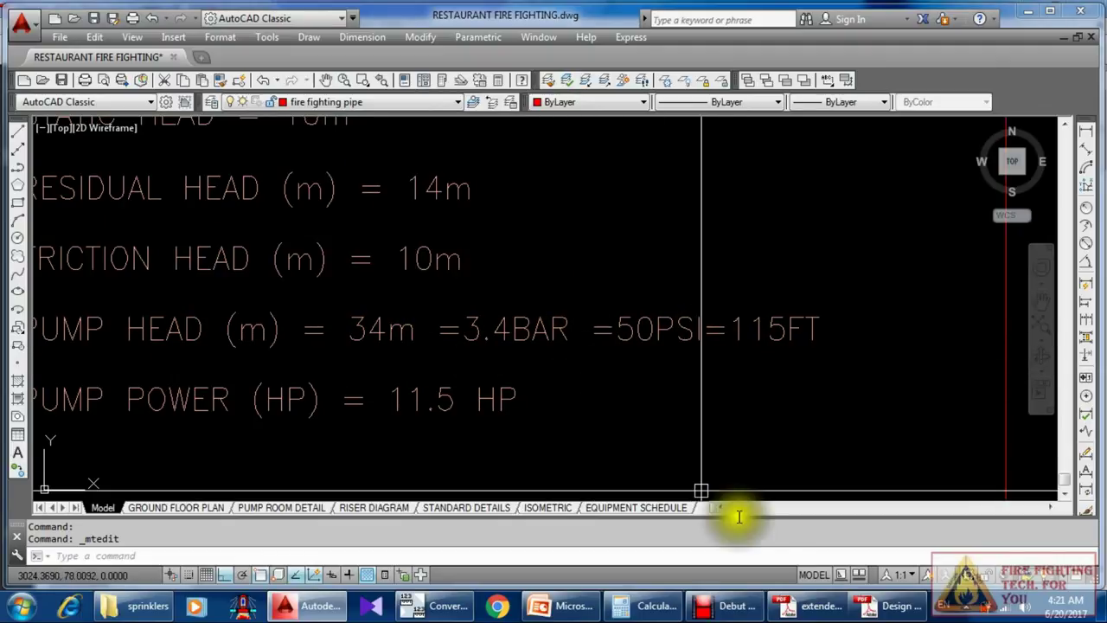
pyautogui.click(443, 606)
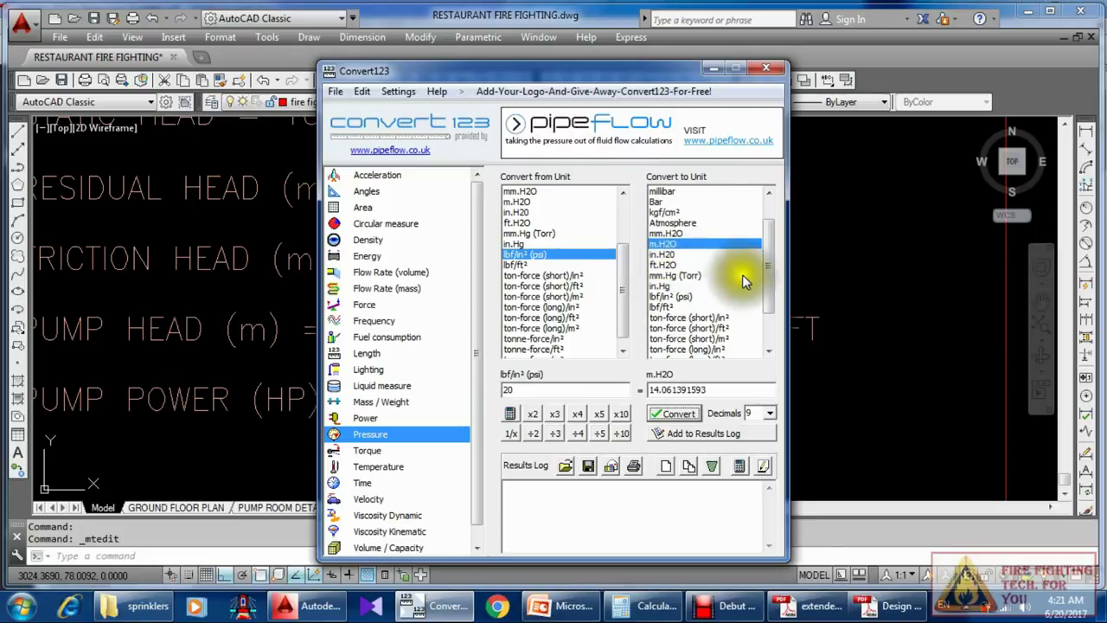
pyautogui.moveTo(667, 79); pyautogui.dragTo(459, 78)
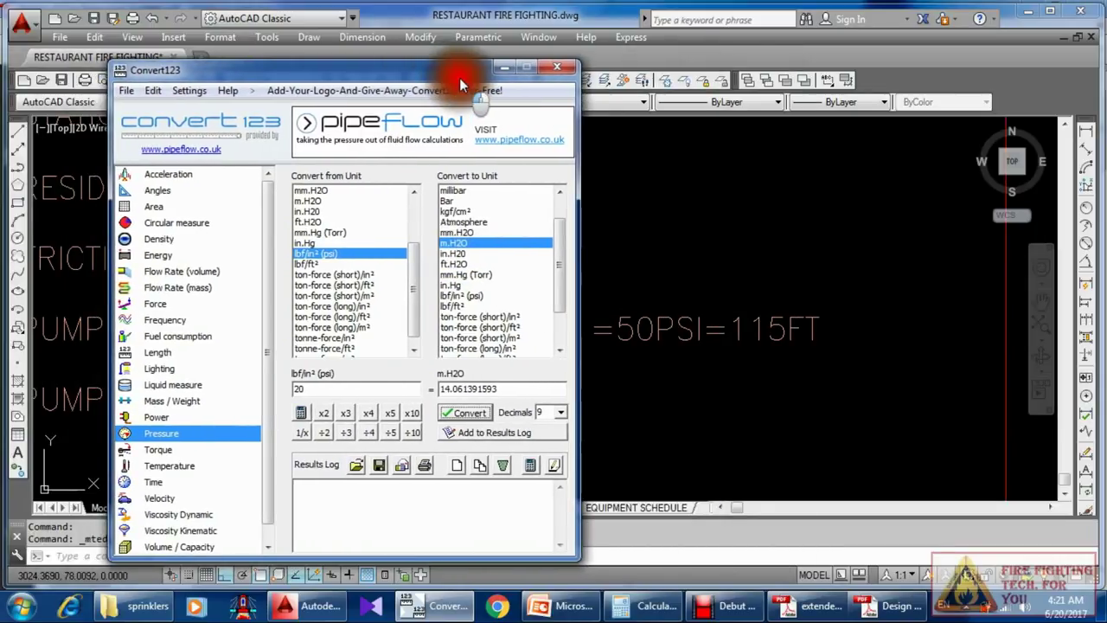
pyautogui.click(459, 262)
pyautogui.click(470, 415)
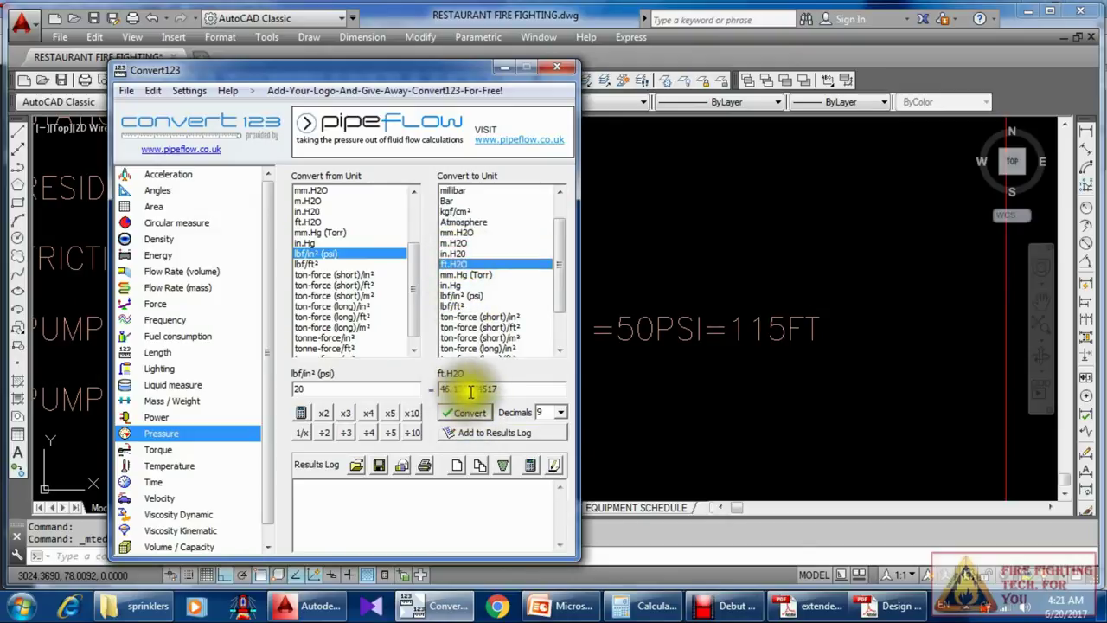
pyautogui.click(512, 67)
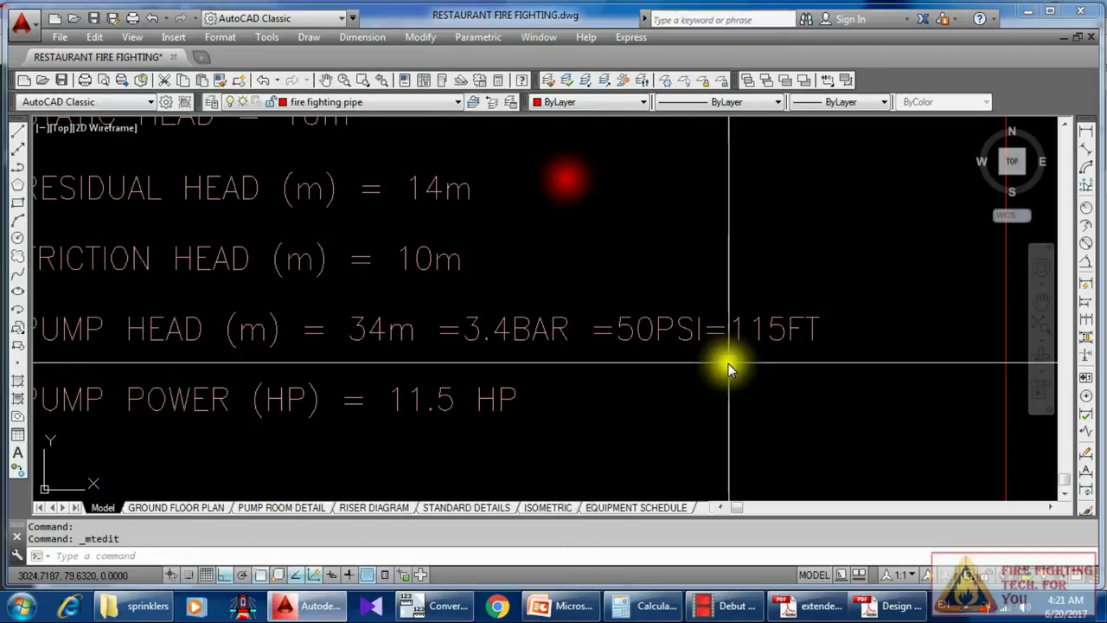
# Step: Set the psi value in the ORDINARY HAZARD PUMP HEAD line to 20PSI
pyautogui.doubleClick(768, 334)
pyautogui.moveTo(781, 335); pyautogui.dragTo(751, 337)
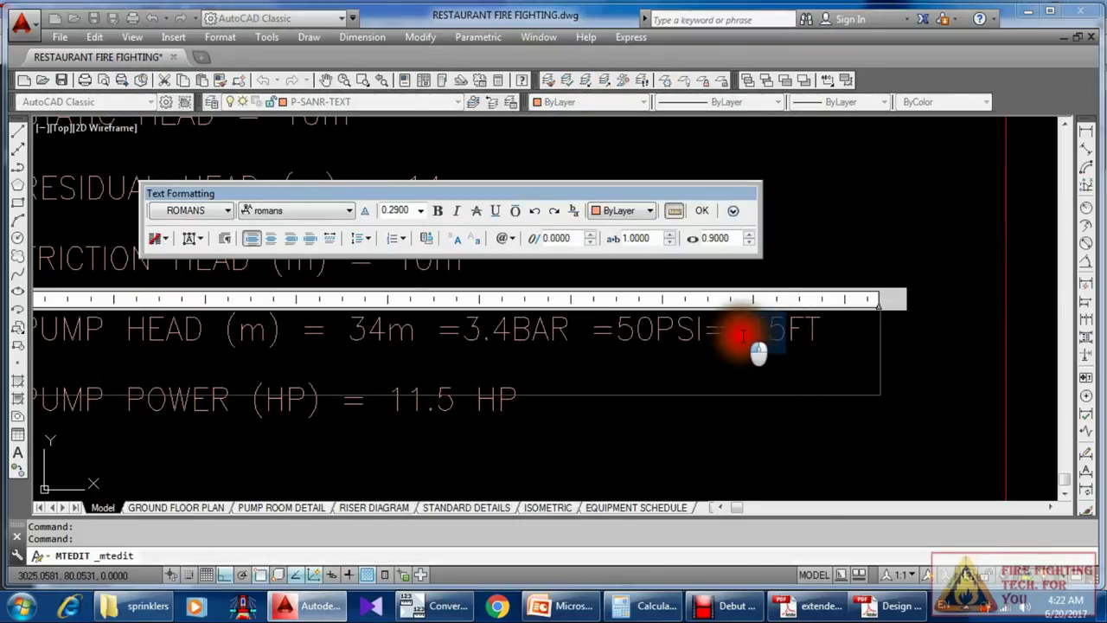
pyautogui.click(772, 334)
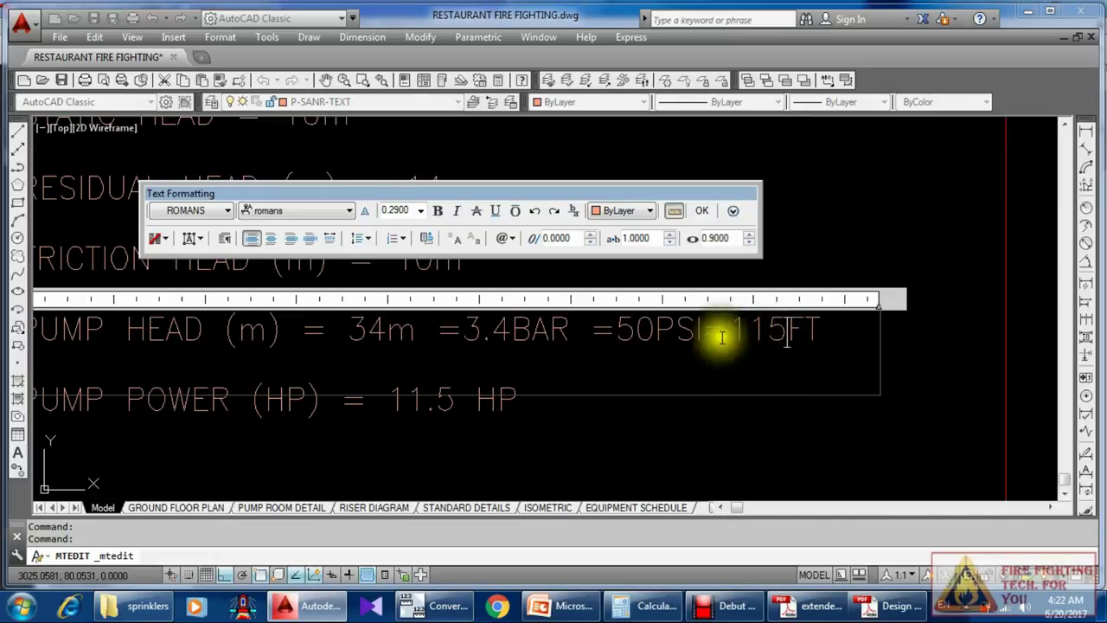
pyautogui.moveTo(660, 333); pyautogui.dragTo(624, 333)
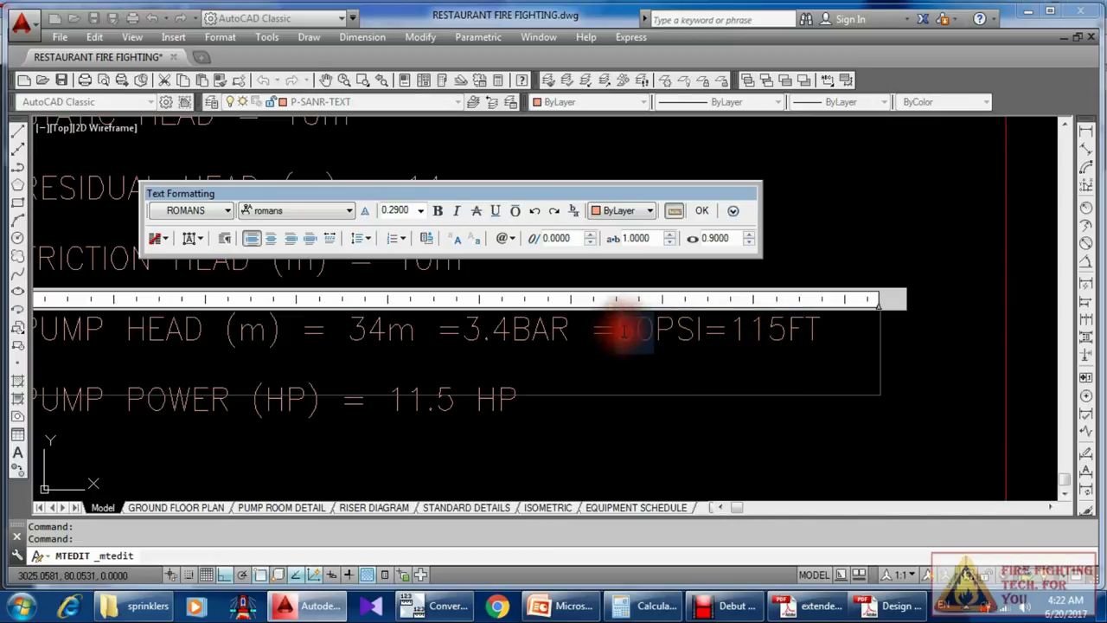
pyautogui.click(839, 435)
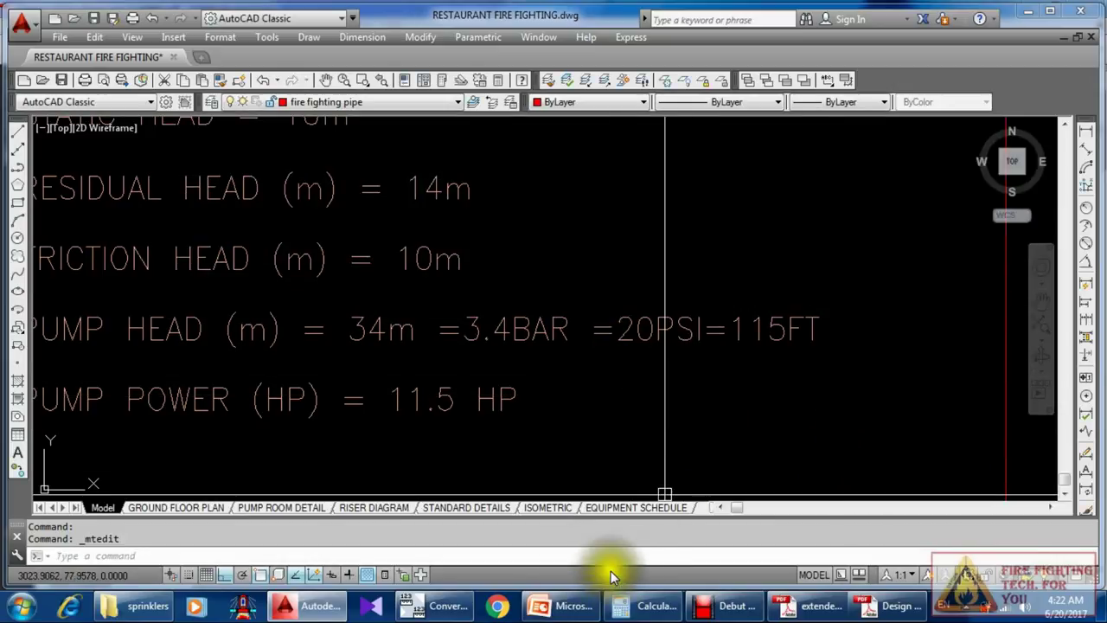
# Step: Switch to Convert123 and convert the 34 m.H2O pump head to psi
pyautogui.moveTo(637, 315); pyautogui.dragTo(694, 319, button='middle')
pyautogui.scroll(-1, 694, 319)
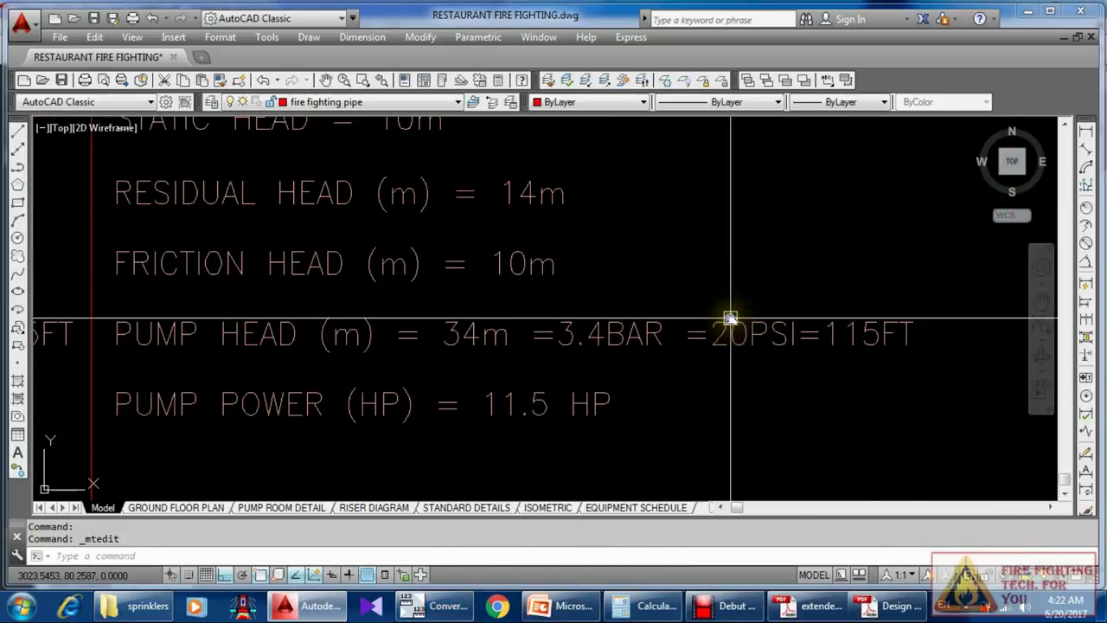
pyautogui.scroll(1, 694, 328)
pyautogui.scroll(2, 693, 347)
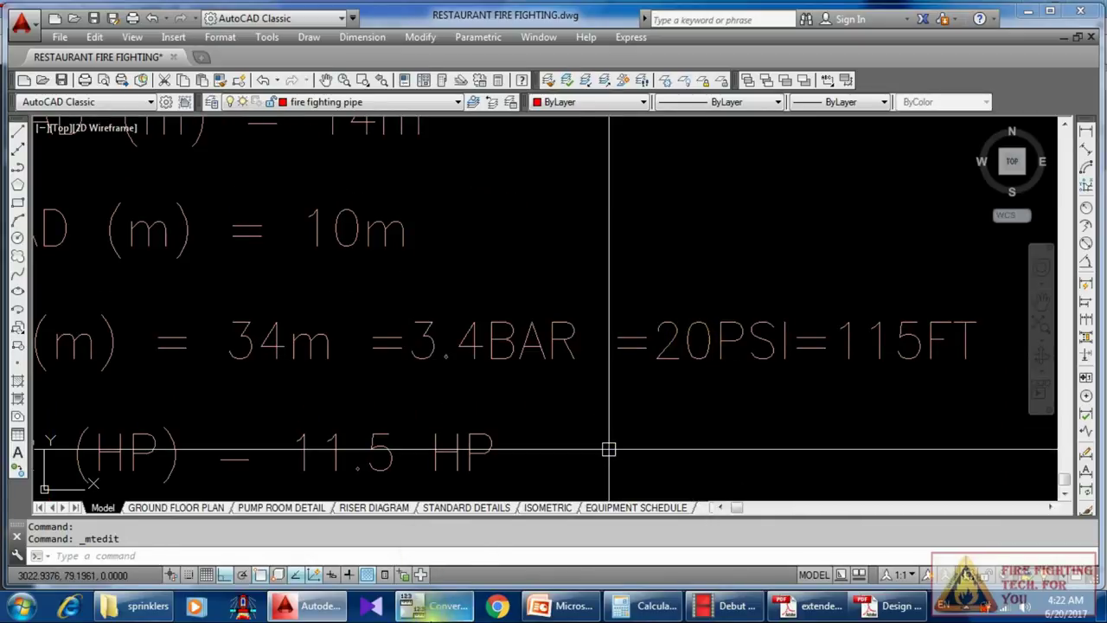
pyautogui.hotkey('alt', 'Tab')
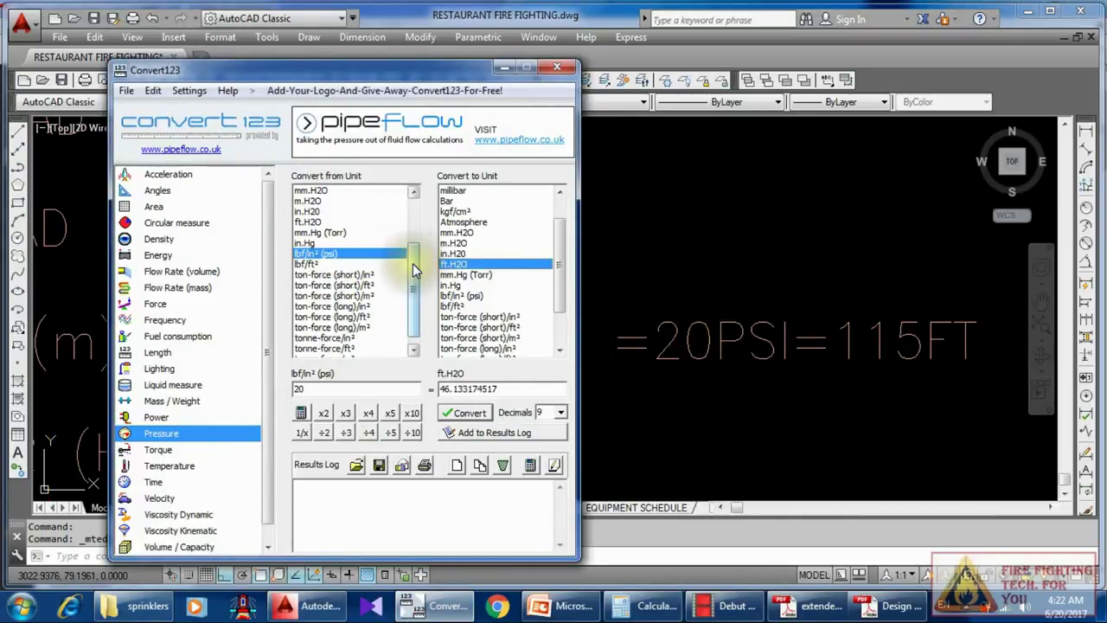
pyautogui.click(315, 201)
pyautogui.moveTo(354, 388); pyautogui.dragTo(284, 390)
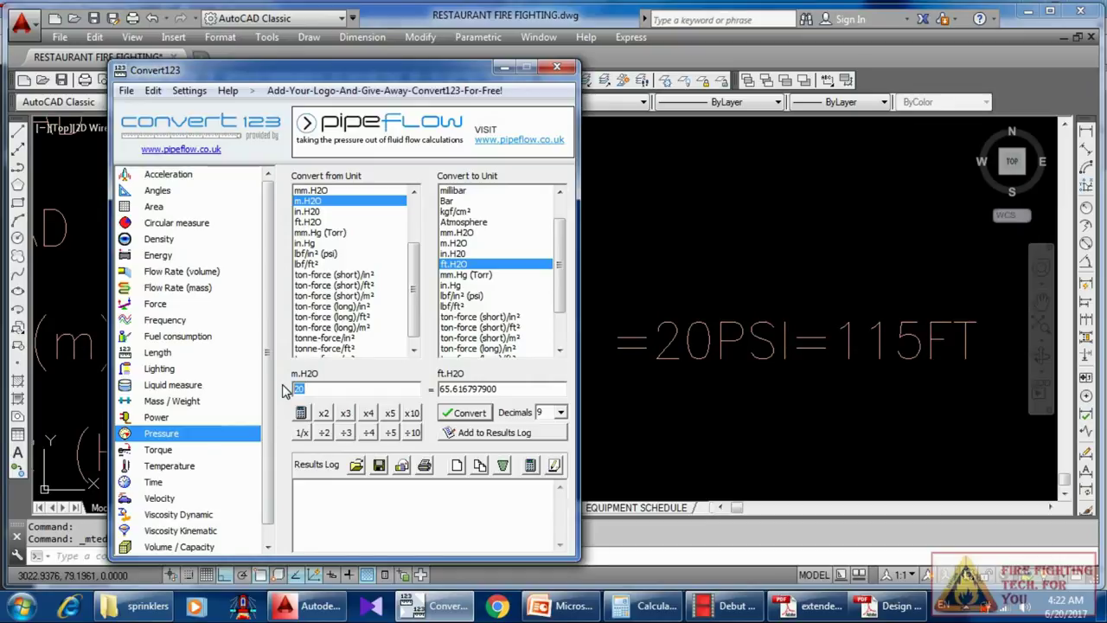
pyautogui.click(490, 265)
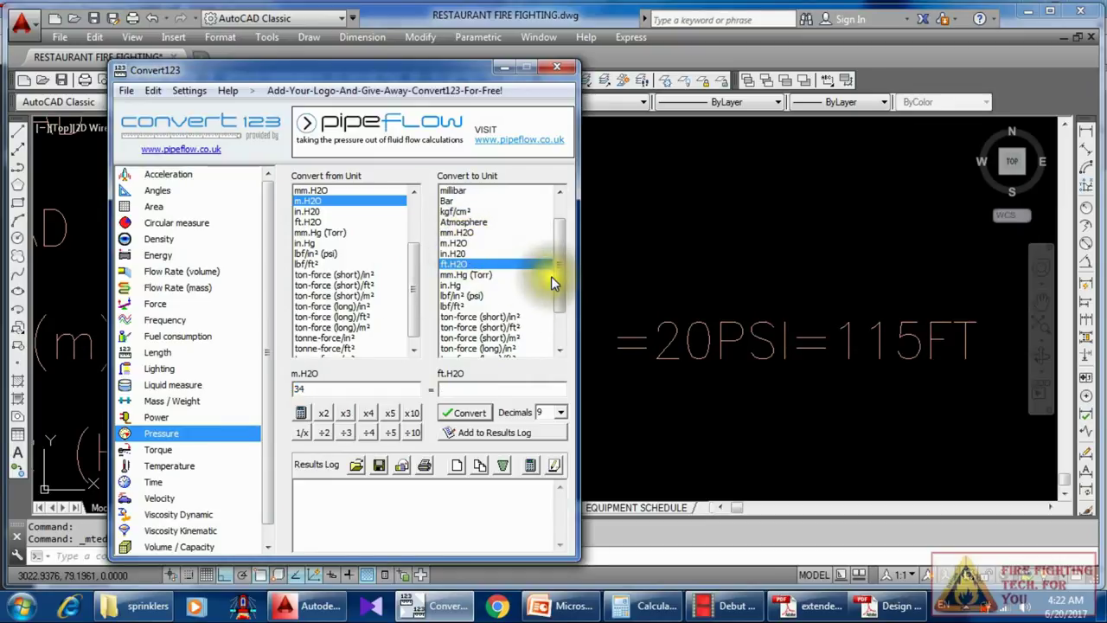
pyautogui.click(479, 295)
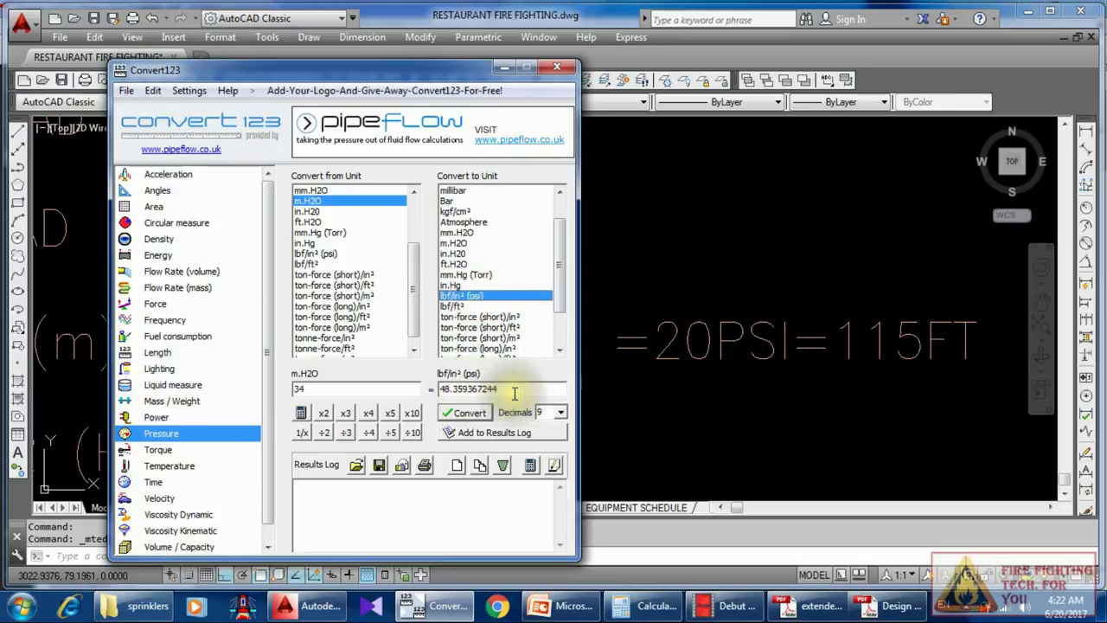
pyautogui.click(456, 386)
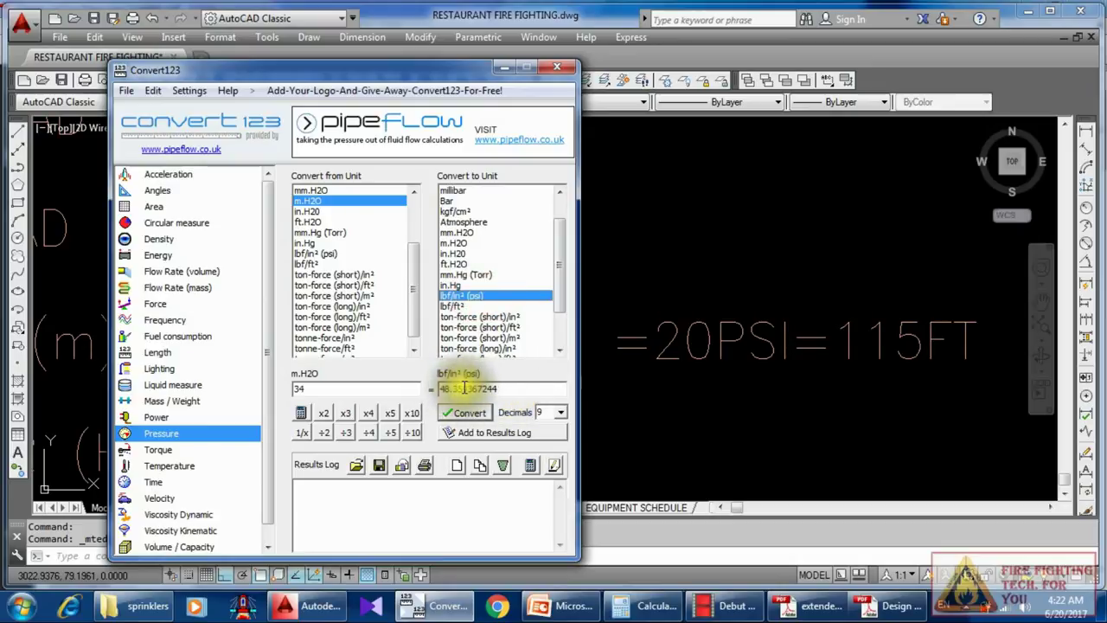
pyautogui.click(514, 67)
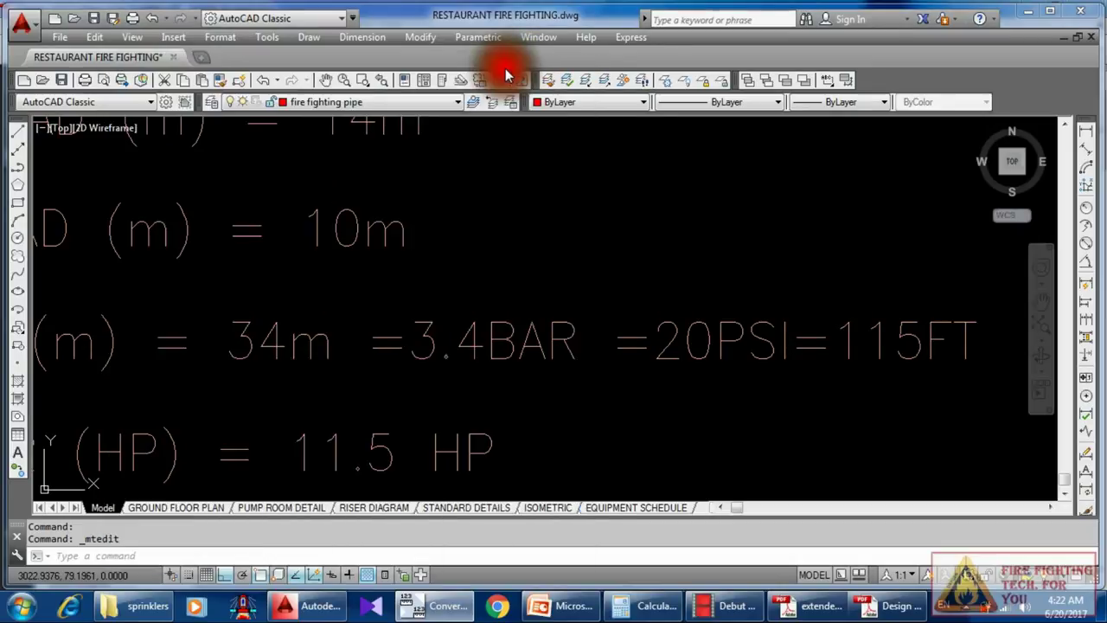
# Step: Set the psi value in the ORDINARY HAZARD PUMP HEAD line to 48.4PSI
pyautogui.doubleClick(695, 357)
pyautogui.moveTo(703, 366); pyautogui.dragTo(674, 357)
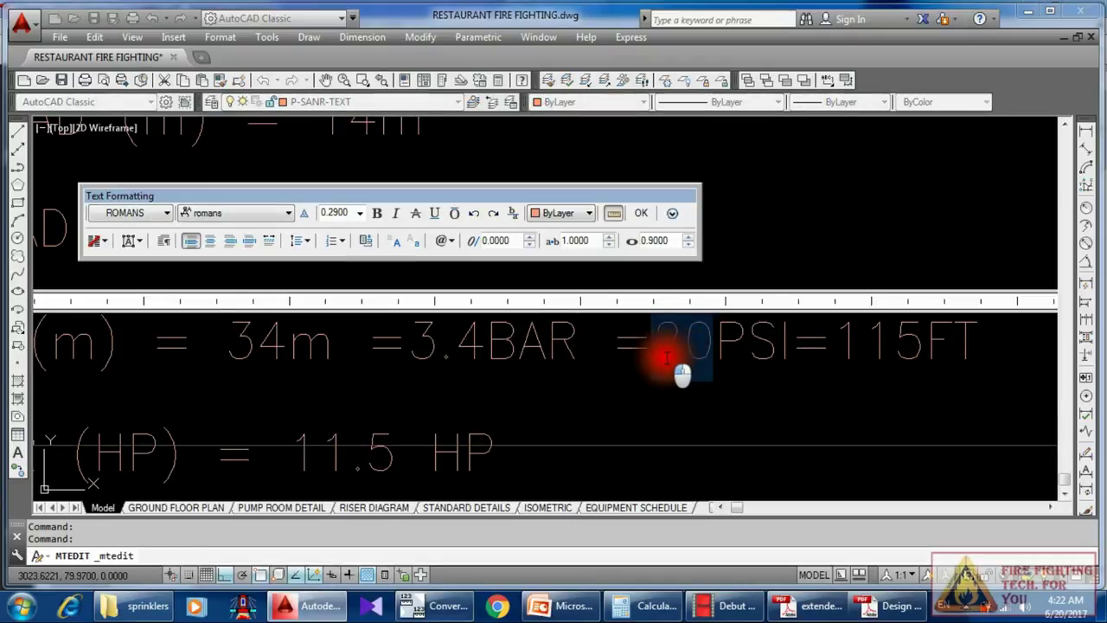
pyautogui.write('48.4')
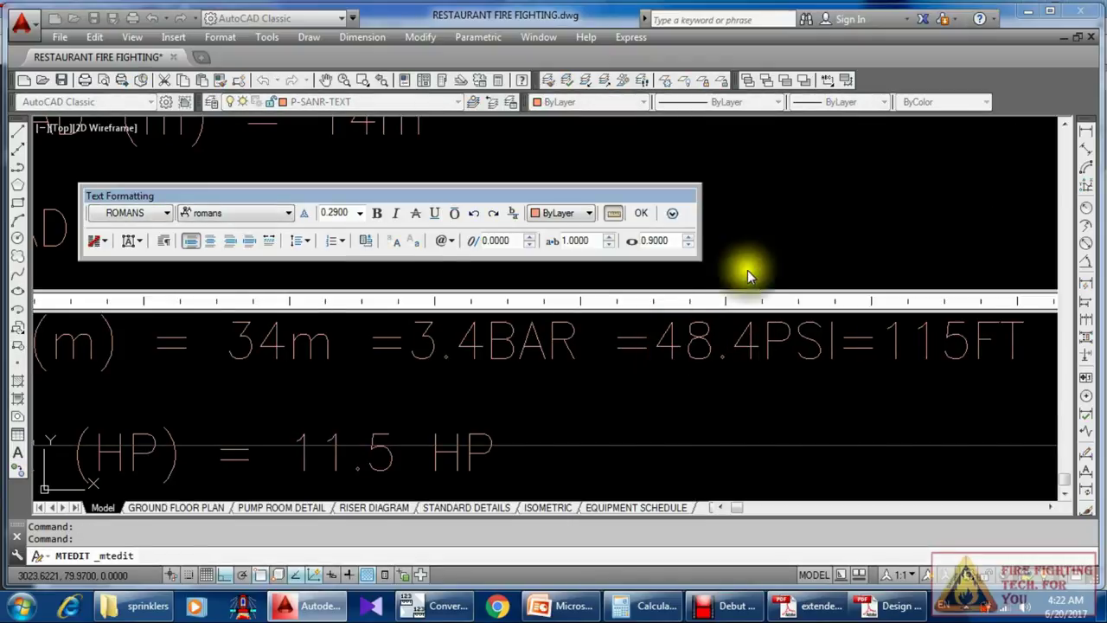
pyautogui.click(769, 239)
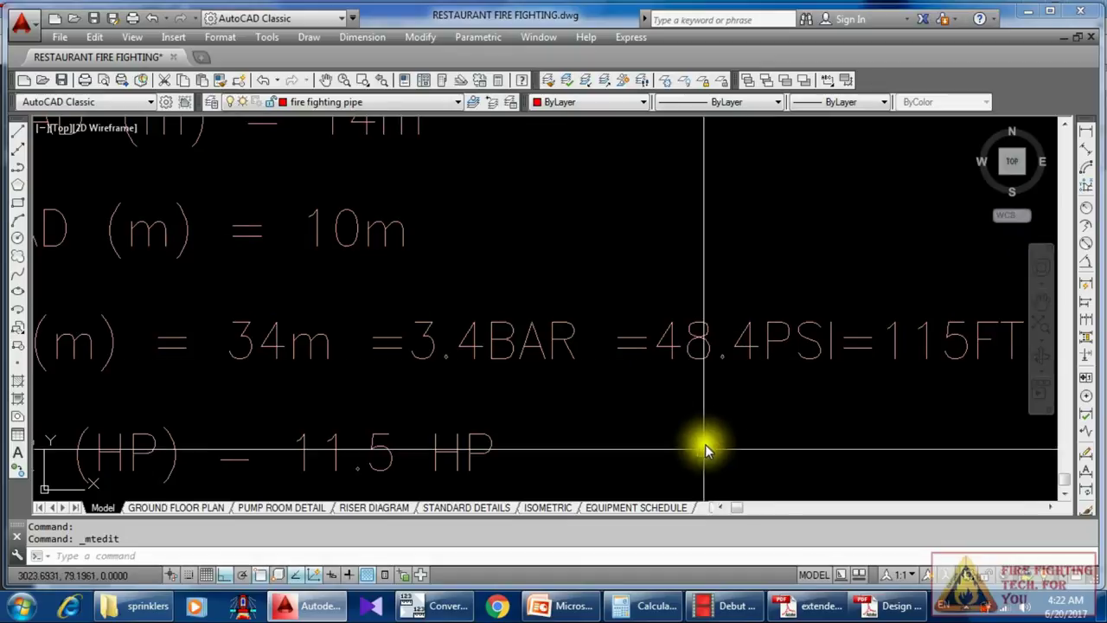
# Step: Switch to Convert123 and convert the 34 m.H2O pump head to ft.H2O
pyautogui.click(456, 609)
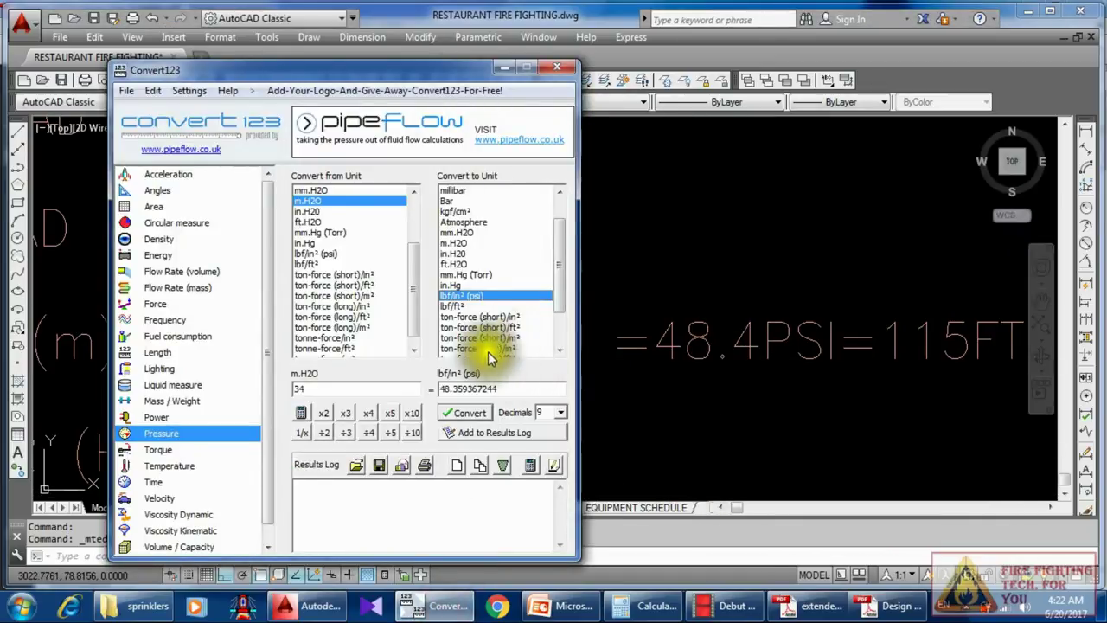
pyautogui.click(457, 263)
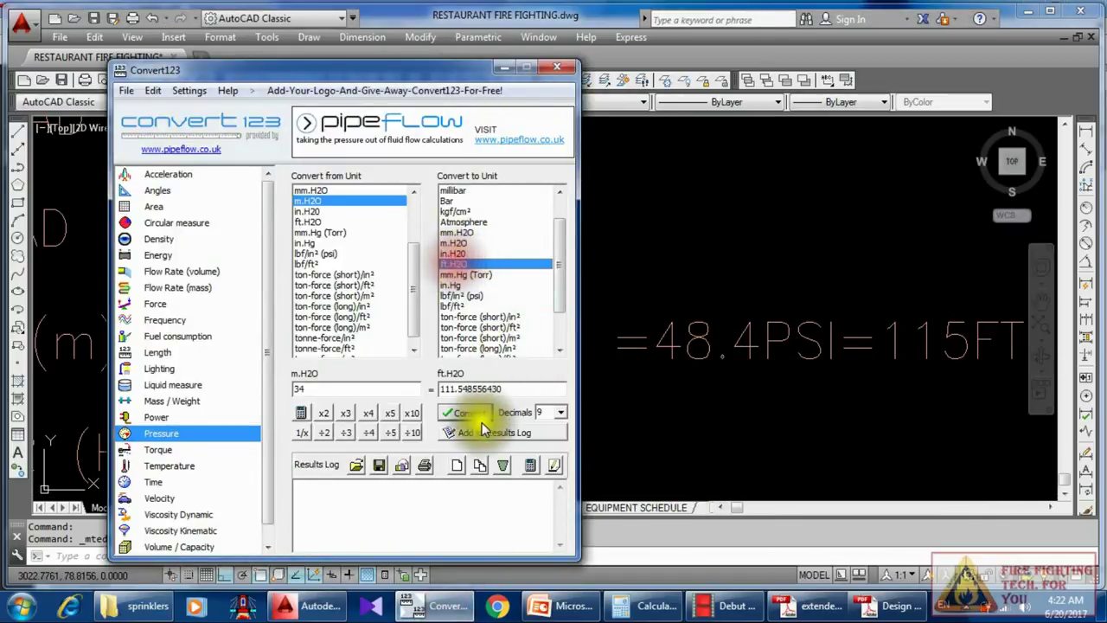
pyautogui.click(468, 412)
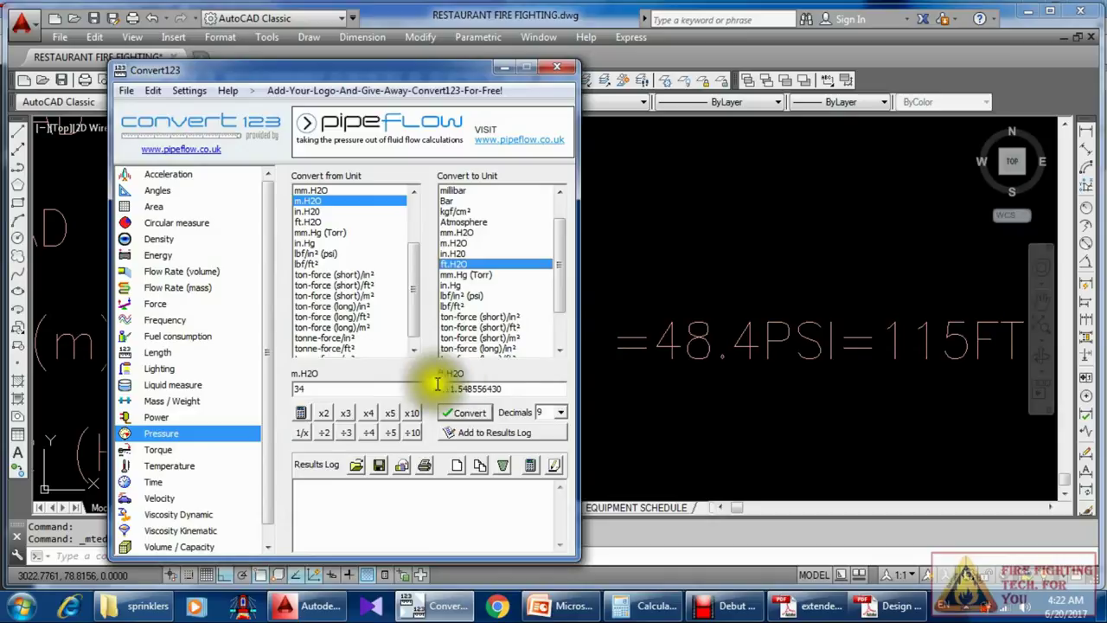
# Step: Return to the drawing and set the feet value in the ORDINARY HAZARD PUMP HEAD line to 112FT
pyautogui.click(737, 375)
pyautogui.doubleClick(848, 359)
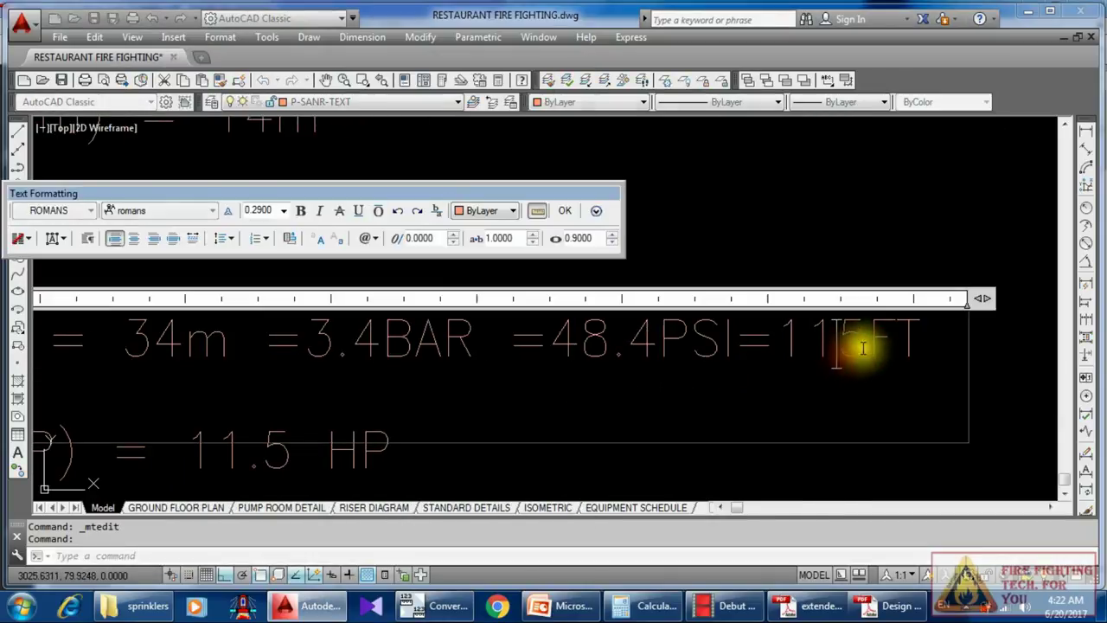
pyautogui.moveTo(860, 346); pyautogui.dragTo(803, 349)
pyautogui.write('1')
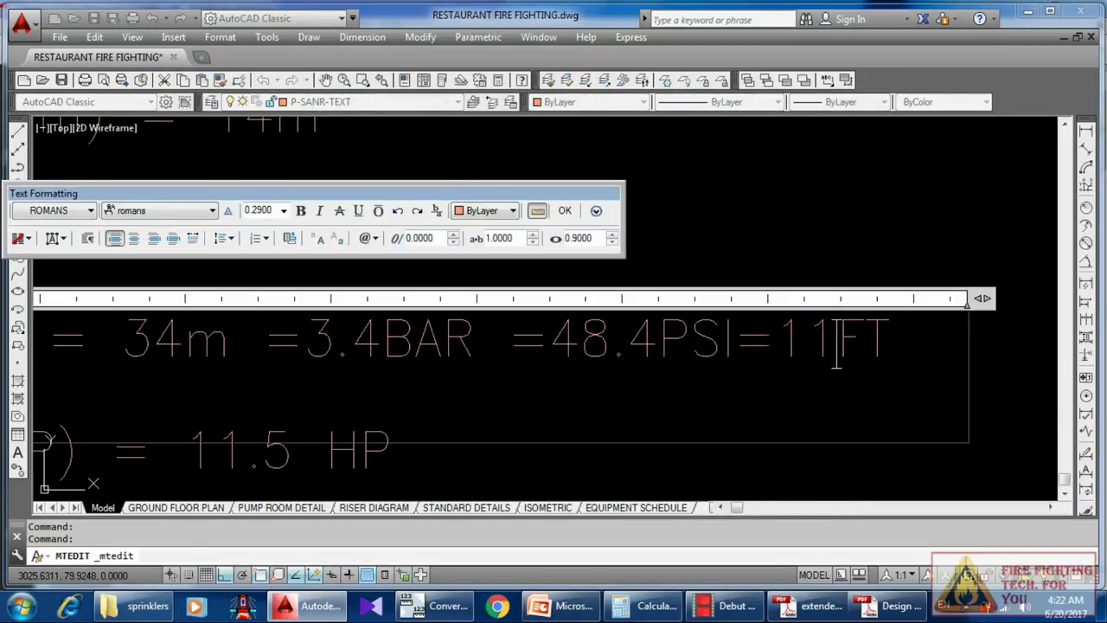
pyautogui.click(759, 285)
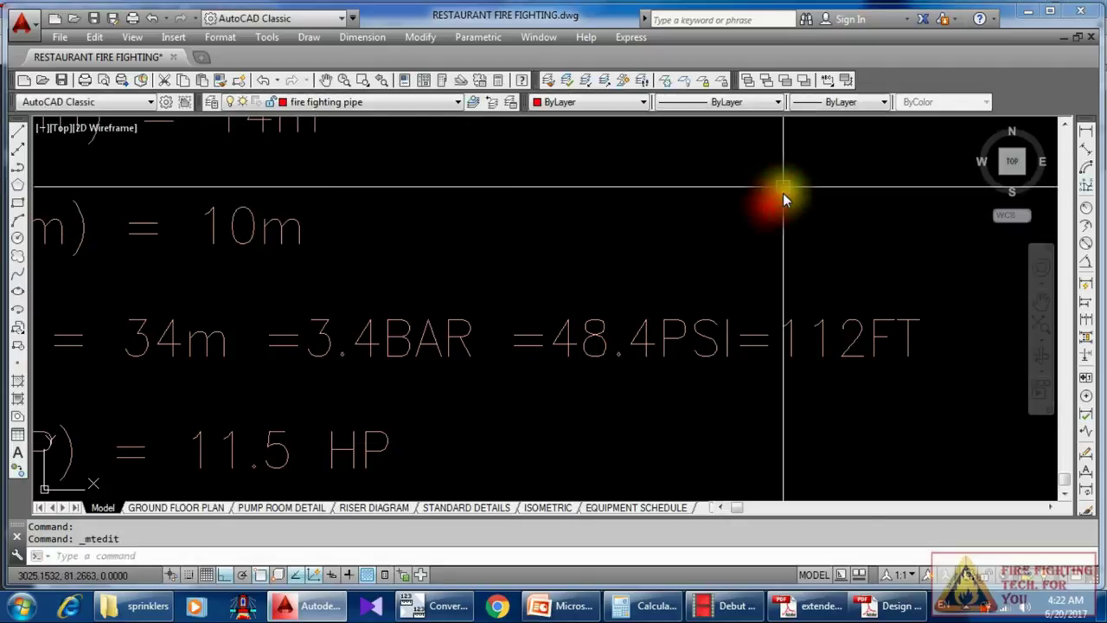
# Step: Switch to Calculator and compute the ORDINARY HAZARD pump power from the pump flow rate and head
pyautogui.scroll(-3, 557, 277)
pyautogui.scroll(4, 697, 342)
pyautogui.moveTo(697, 342); pyautogui.dragTo(611, 398, button='middle')
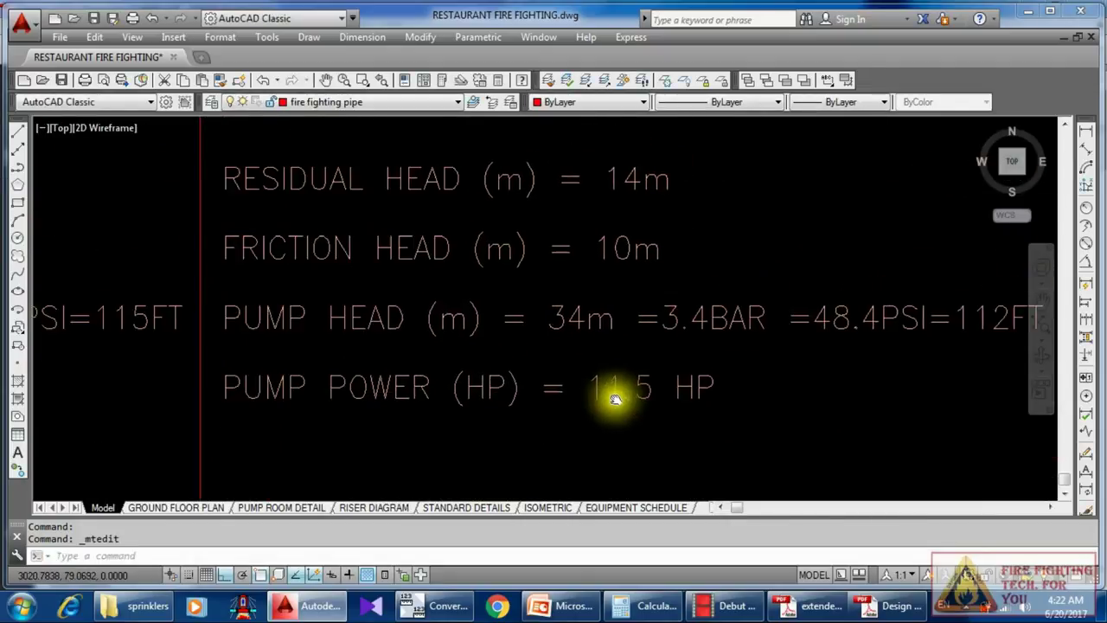
pyautogui.scroll(-3, 620, 385)
pyautogui.scroll(2, 626, 381)
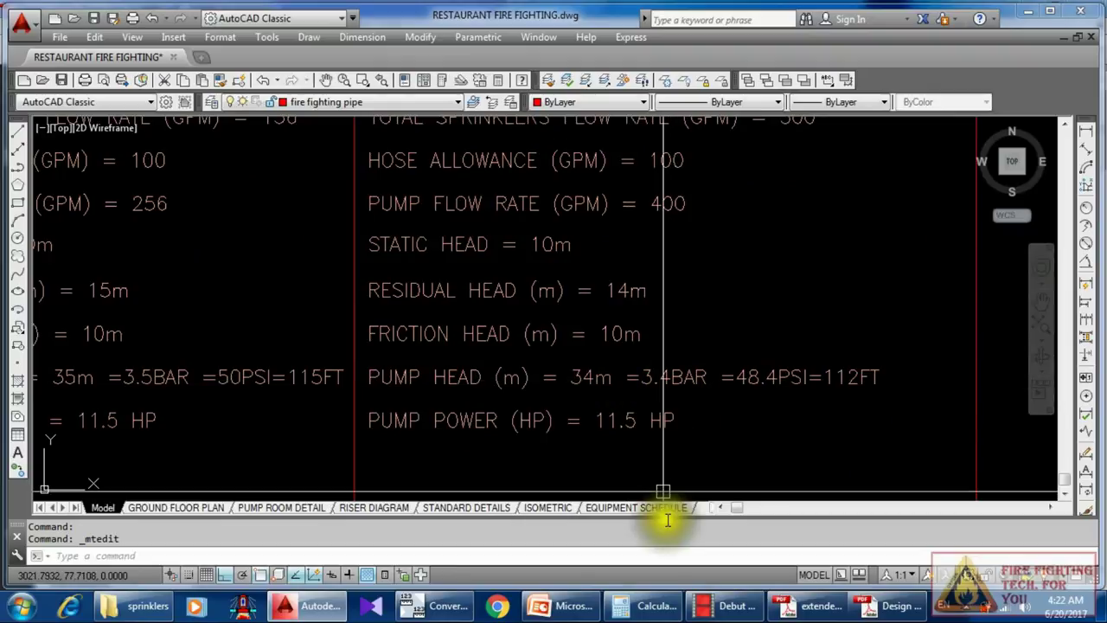
pyautogui.click(650, 605)
pyautogui.press('Escape')
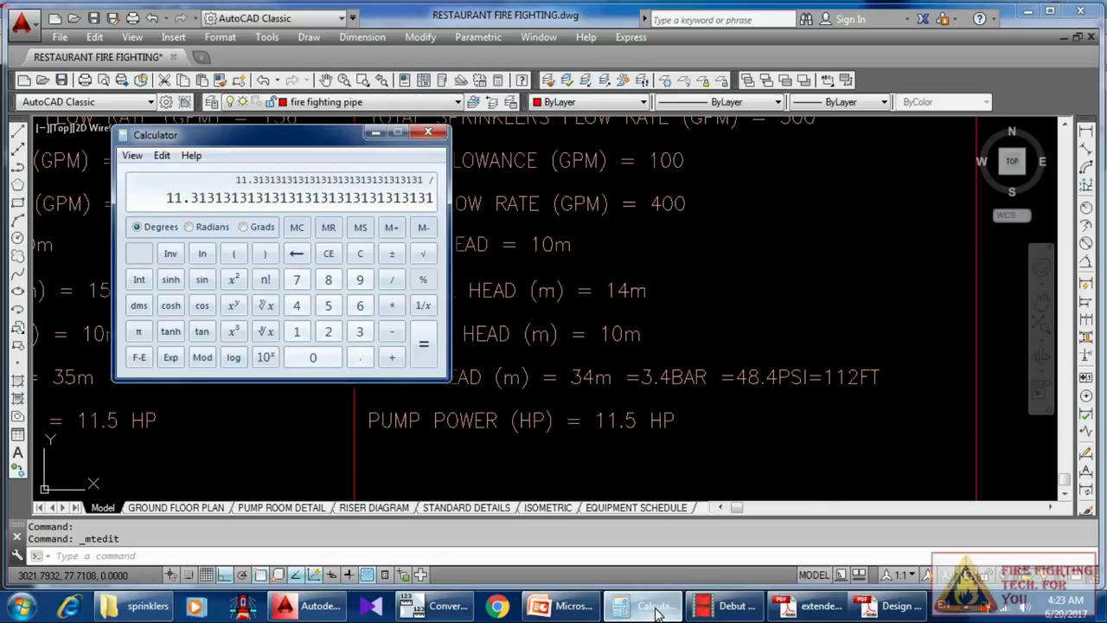
pyautogui.press('Return')
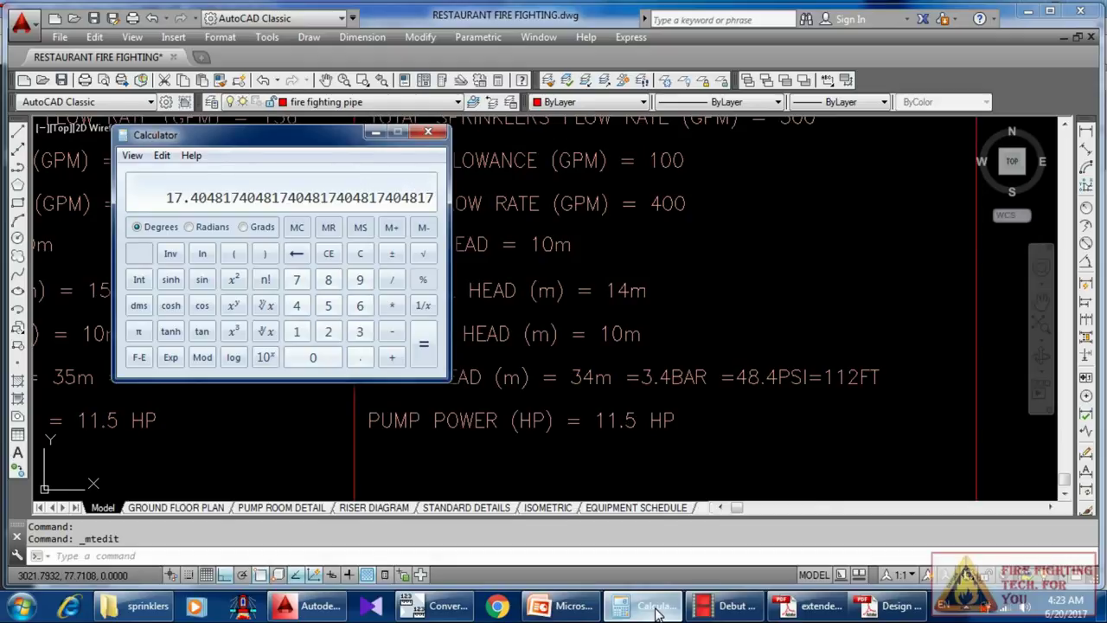
pyautogui.click(615, 494)
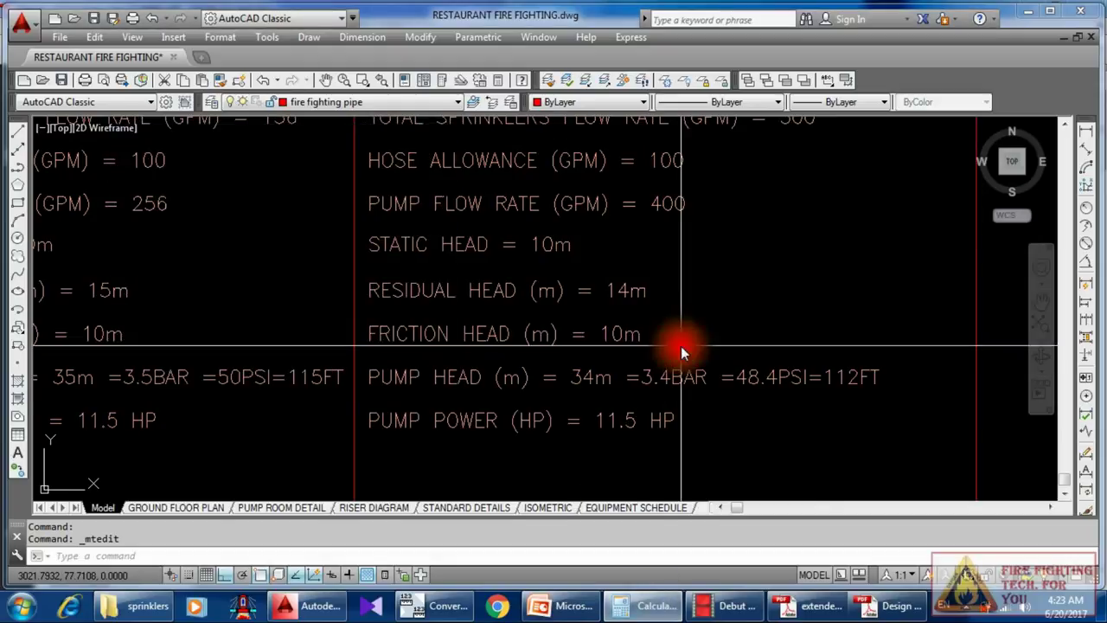
# Step: Set the ORDINARY HAZARD PUMP POWER in the drawing to 17.5 HP
pyautogui.doubleClick(625, 412)
pyautogui.click(616, 422)
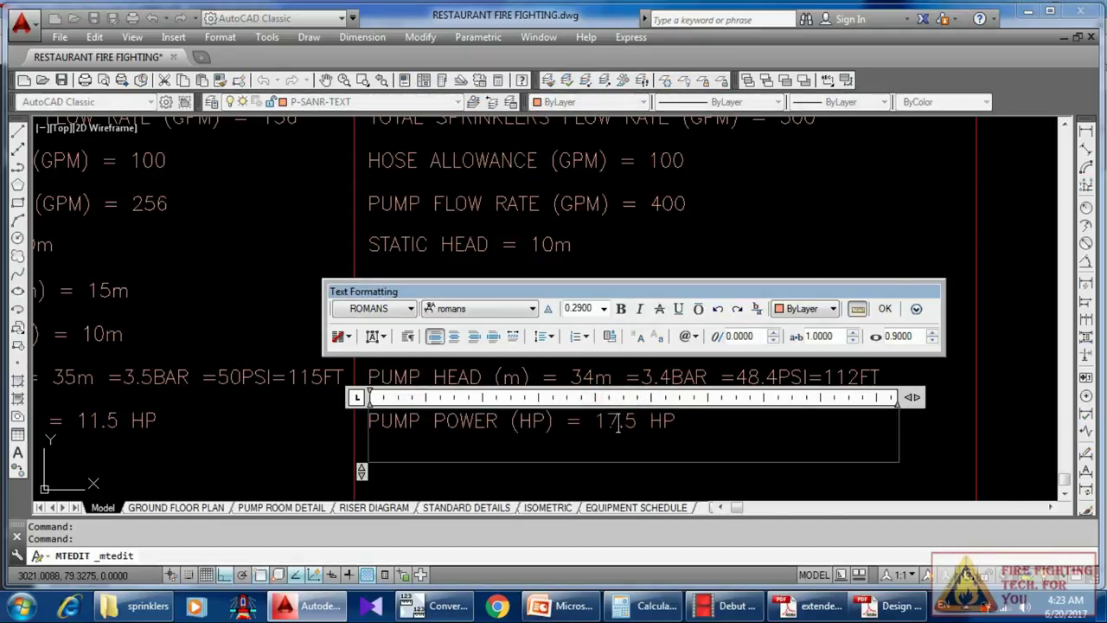
pyautogui.click(843, 221)
pyautogui.scroll(-3, 696, 296)
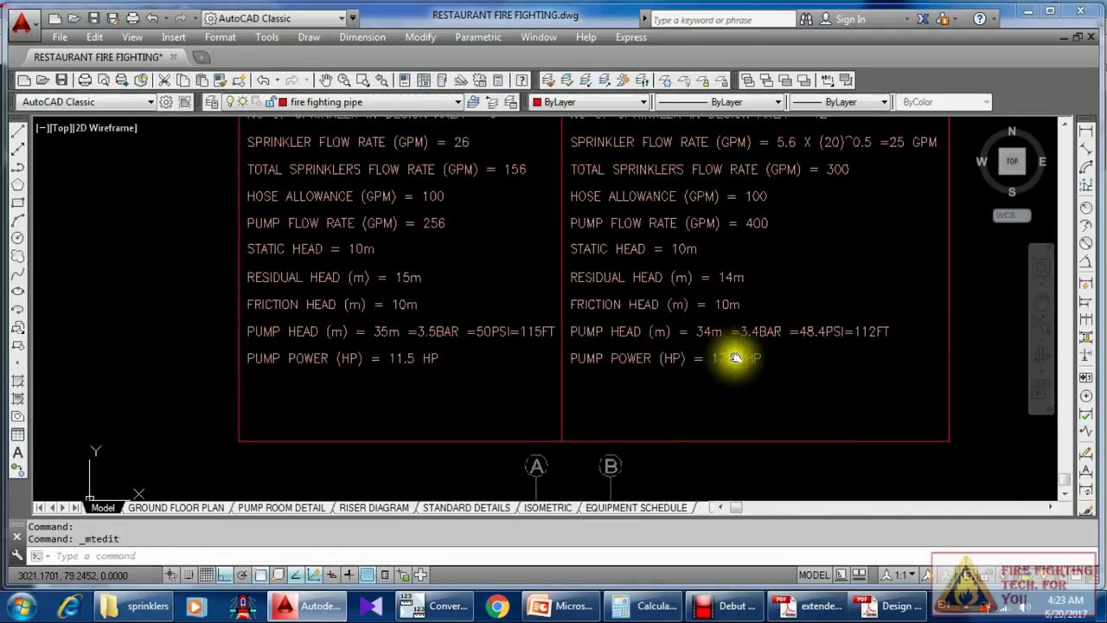
# Step: Compare the LIGHT HAZARD and ORDINARY HAZARD calculation columns line by line, from design area to pump power
pyautogui.scroll(2, 366, 359)
pyautogui.moveTo(915, 359); pyautogui.dragTo(771, 363, button='middle')
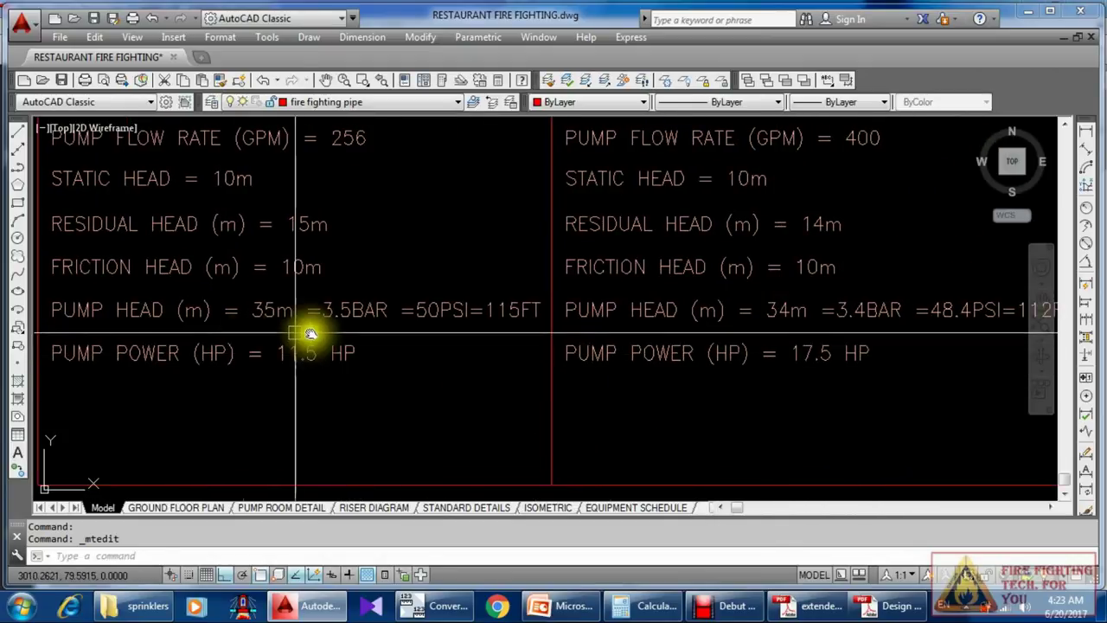
pyautogui.scroll(-2, 304, 350)
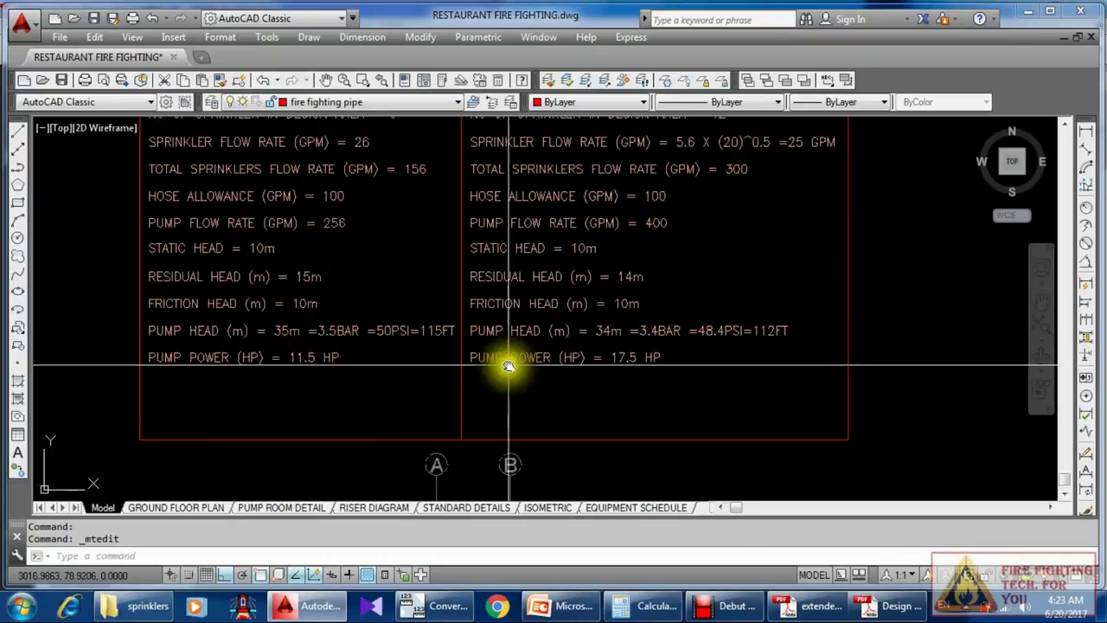
pyautogui.scroll(3, 669, 355)
pyautogui.scroll(-4, 606, 368)
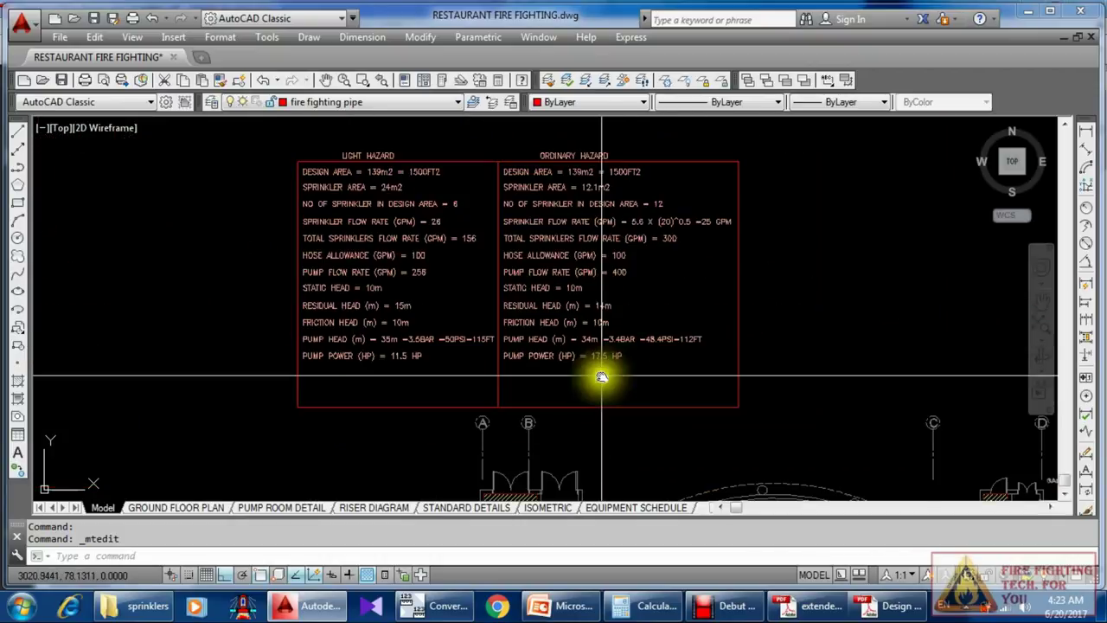
pyautogui.scroll(-5, 601, 377)
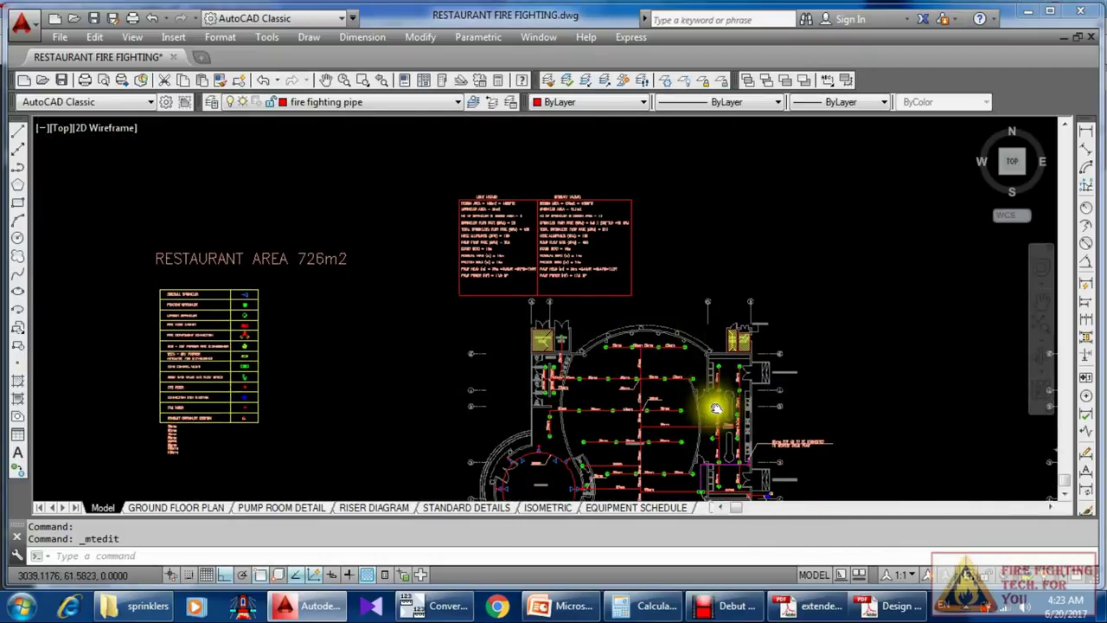
pyautogui.scroll(3, 715, 408)
pyautogui.moveTo(730, 351); pyautogui.dragTo(731, 416, button='middle')
pyautogui.scroll(-3, 580, 225)
pyautogui.scroll(2, 471, 170)
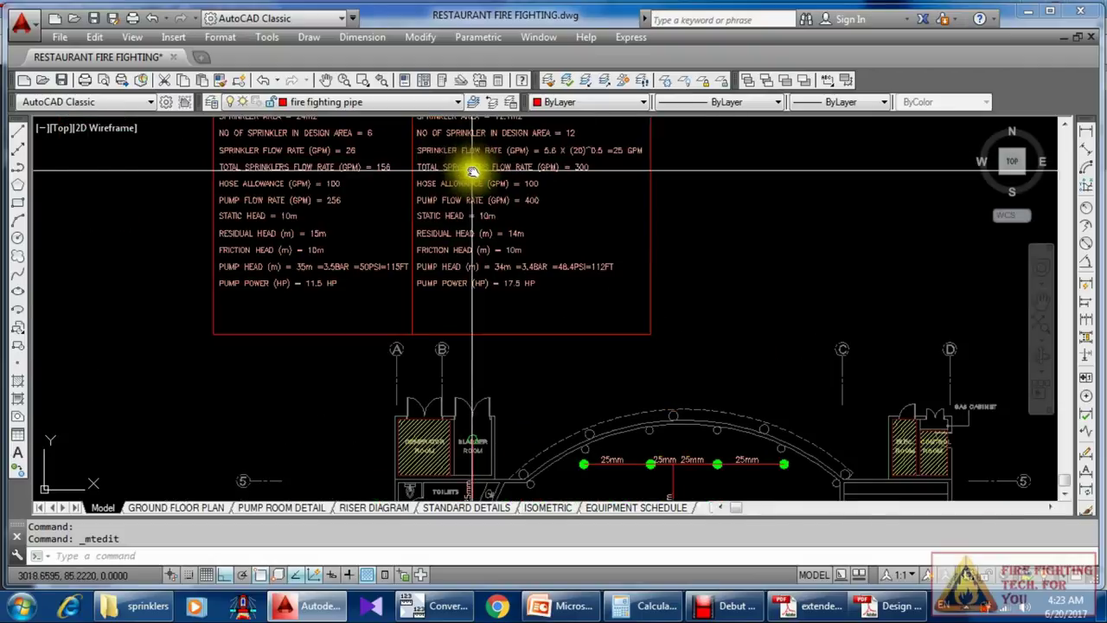
pyautogui.moveTo(472, 170); pyautogui.dragTo(494, 234, button='middle')
pyautogui.scroll(4, 309, 272)
pyautogui.scroll(-3, 381, 272)
pyautogui.scroll(2, 316, 277)
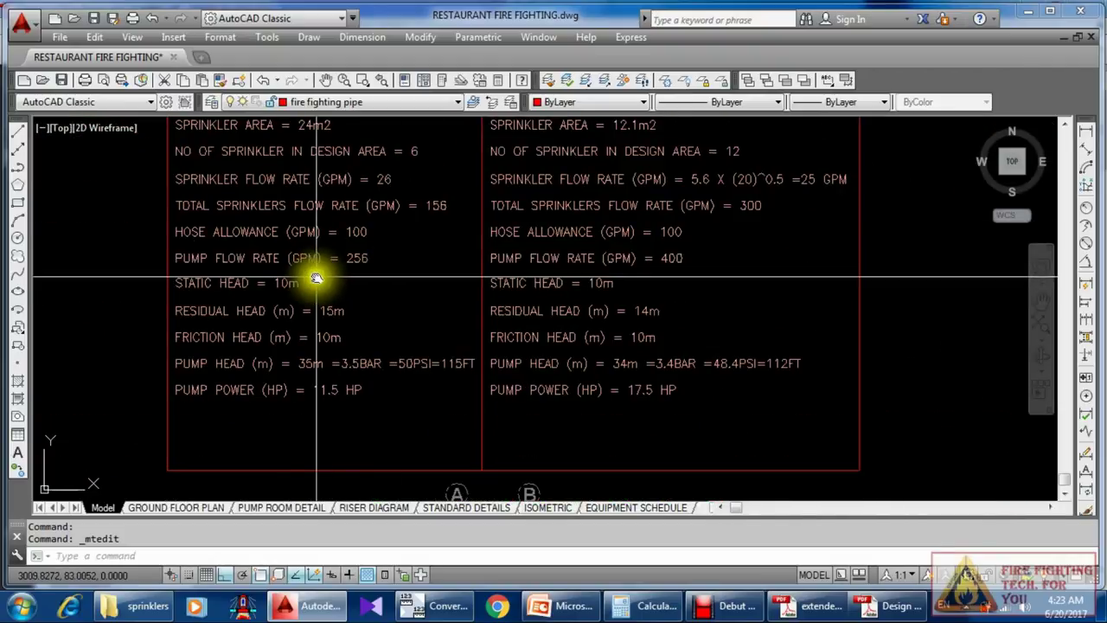
pyautogui.doubleClick(363, 264)
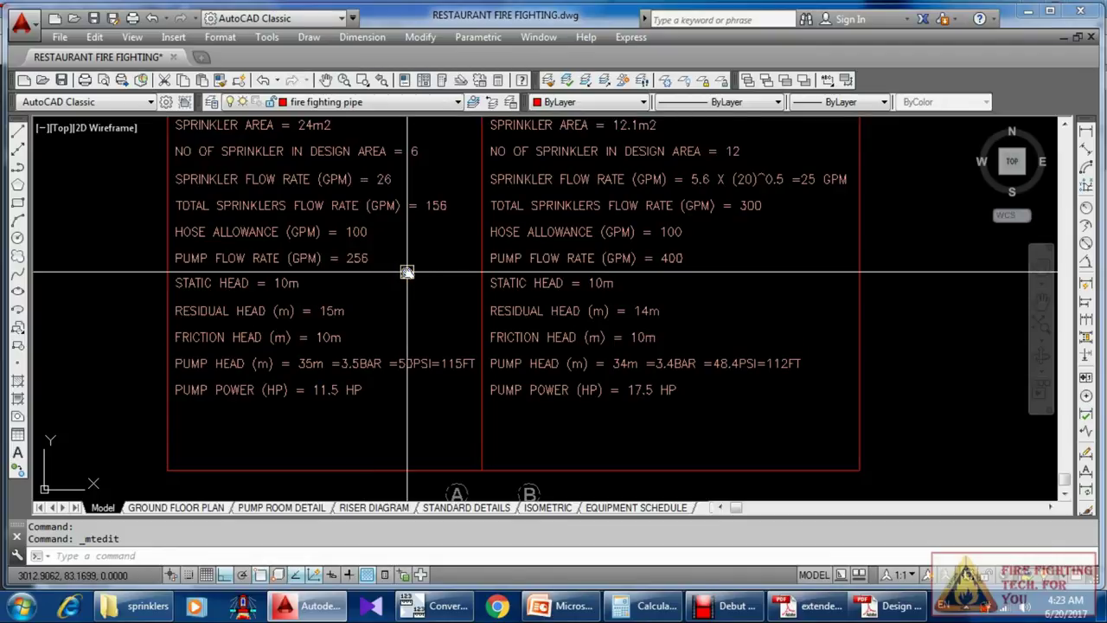
pyautogui.click(373, 272)
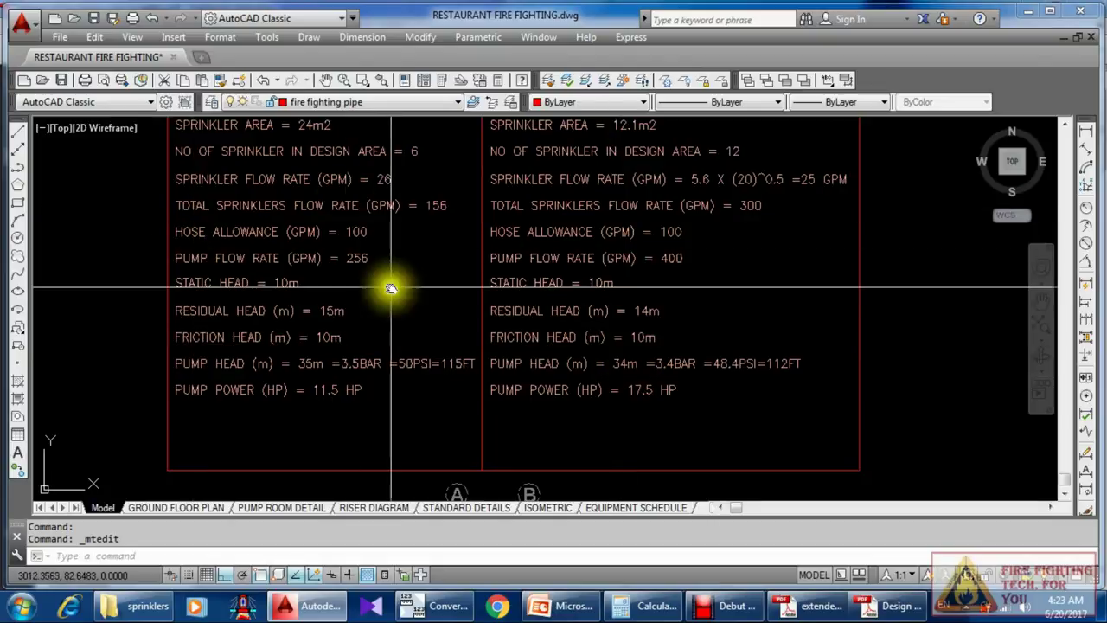
pyautogui.scroll(-2, 476, 296)
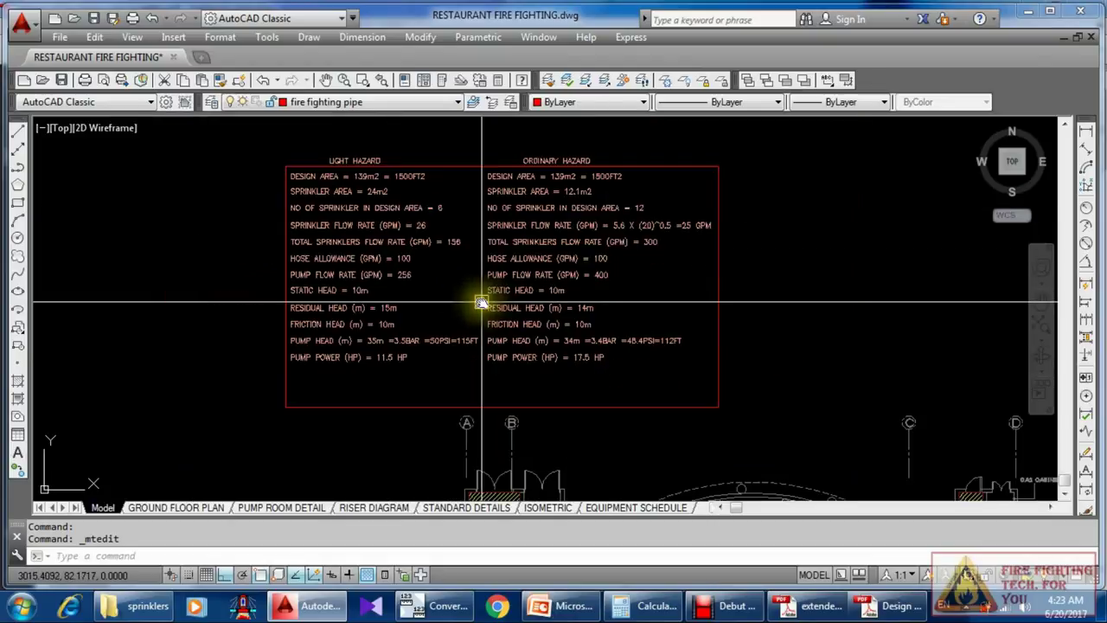
pyautogui.scroll(2, 475, 269)
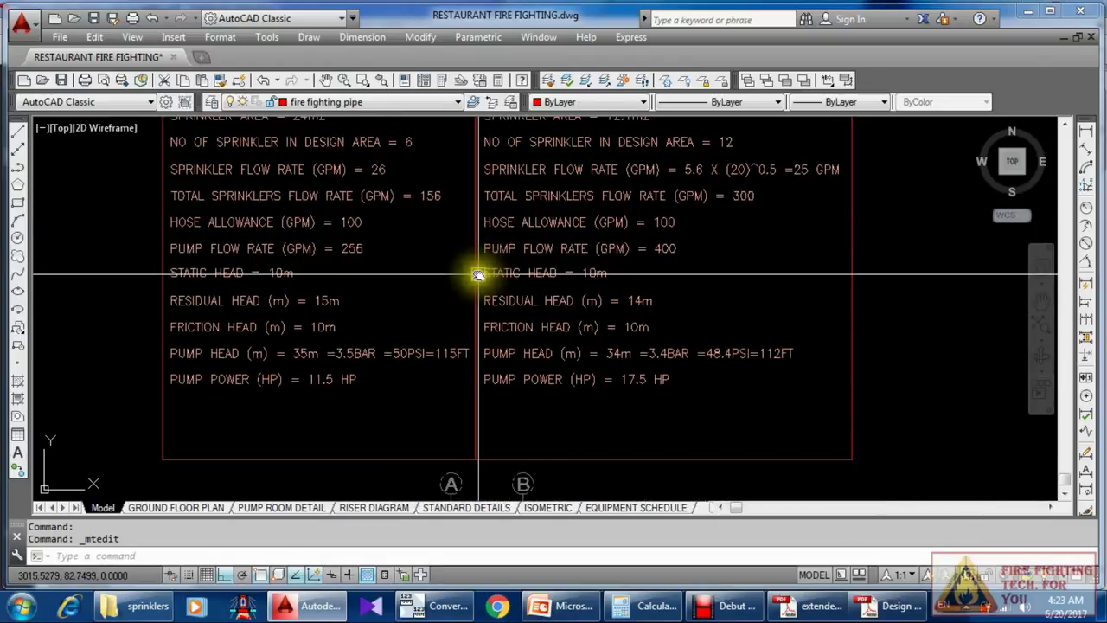
pyautogui.scroll(-4, 484, 277)
pyautogui.scroll(4, 519, 268)
pyautogui.scroll(-2, 558, 300)
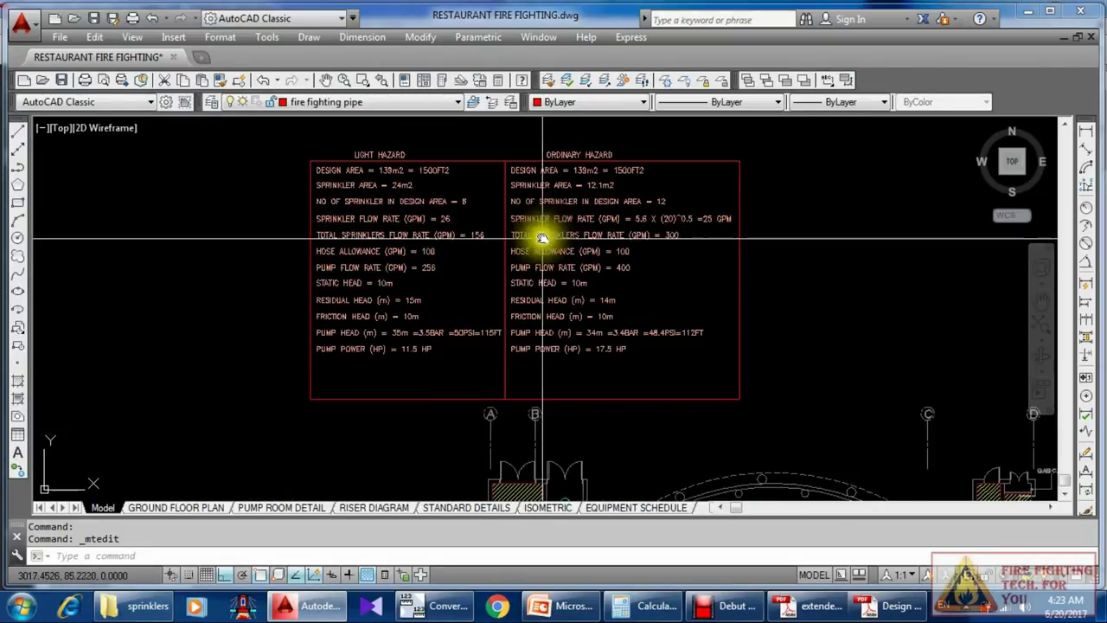
pyautogui.scroll(2, 512, 255)
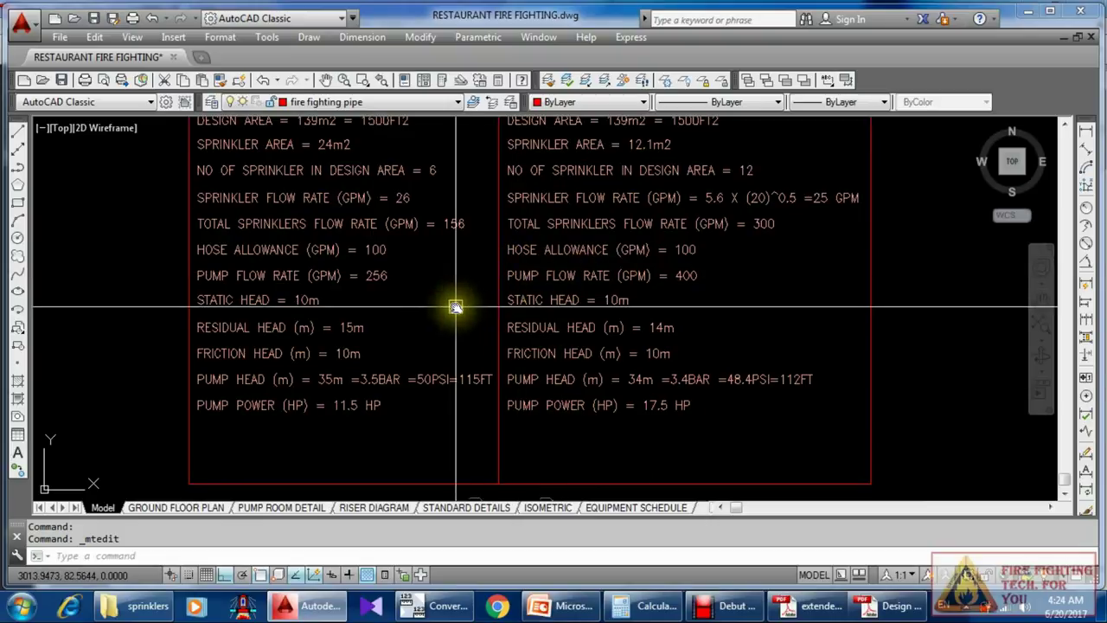
pyautogui.scroll(-2, 585, 293)
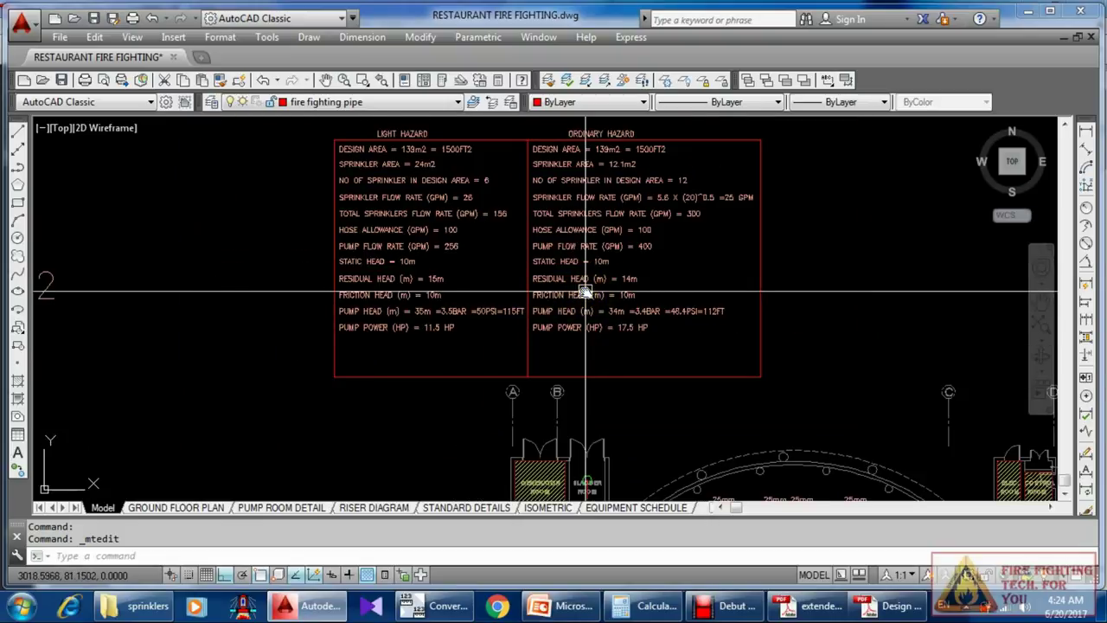
# Step: Examine the ground floor plan's sprinkler piping, including the zone control station and riser near staff entrance 1
pyautogui.scroll(-5, 603, 250)
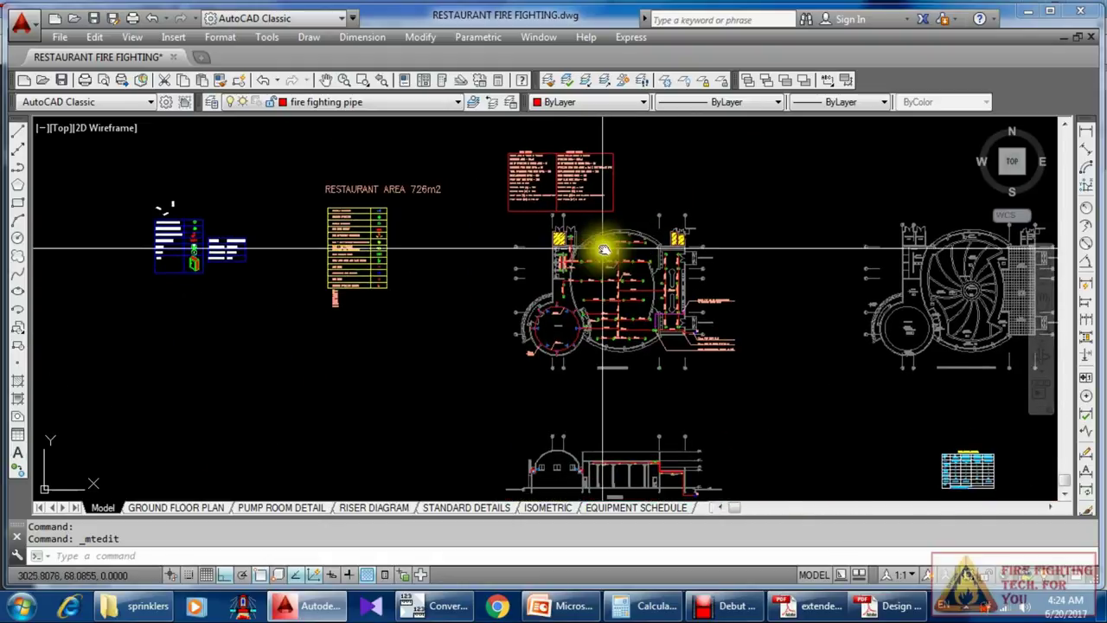
pyautogui.scroll(5, 603, 250)
pyautogui.scroll(-4, 672, 247)
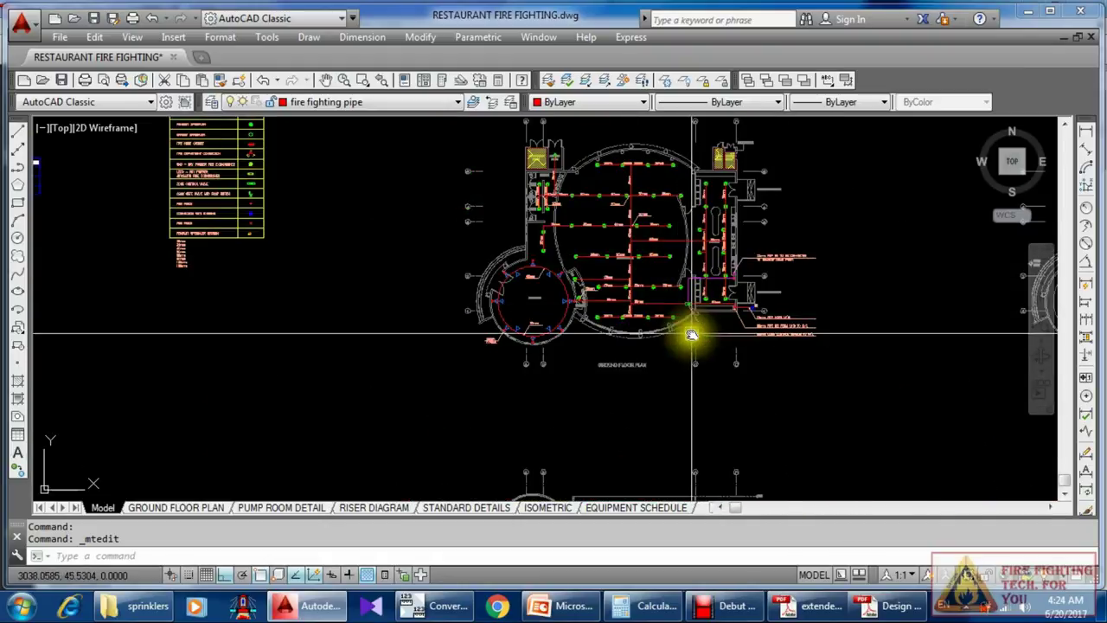
pyautogui.moveTo(693, 334); pyautogui.dragTo(638, 243, button='middle')
pyautogui.scroll(3, 583, 255)
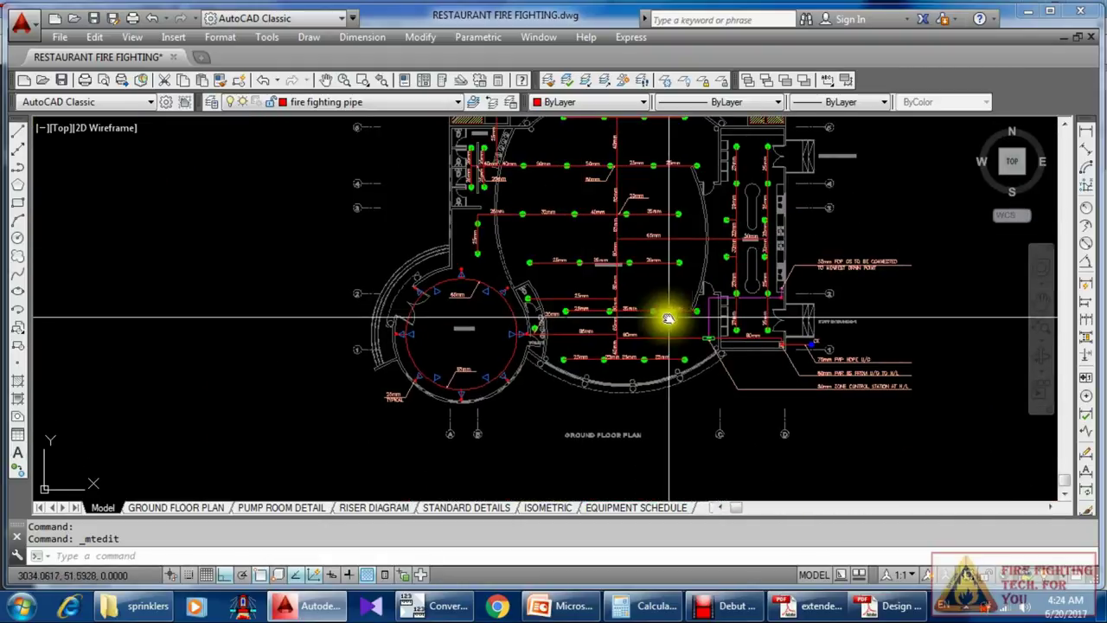
pyautogui.scroll(4, 771, 332)
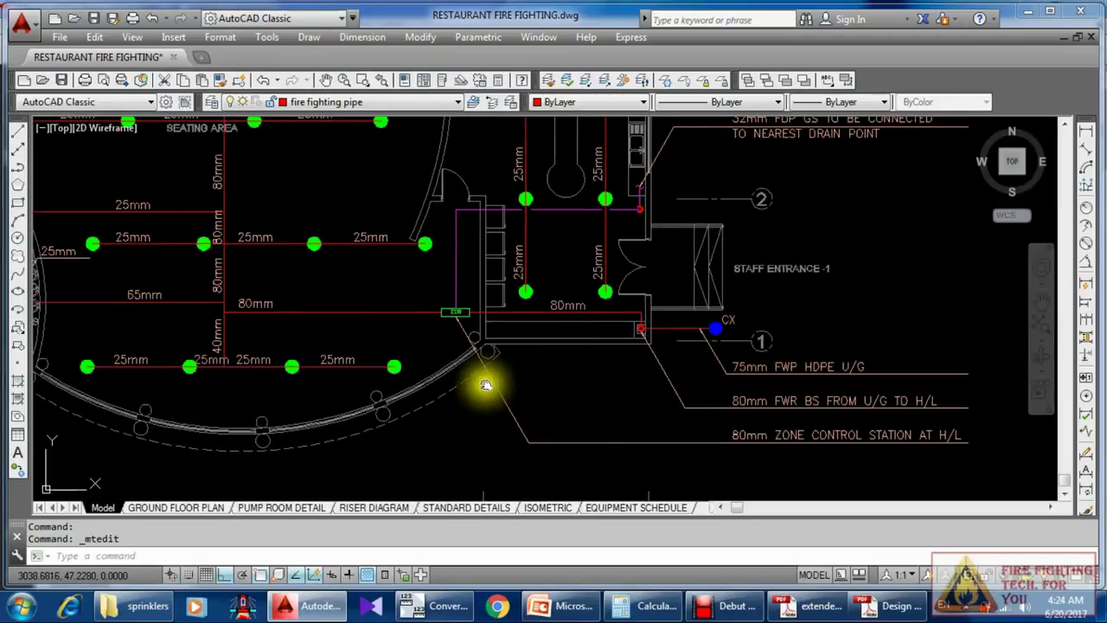
pyautogui.moveTo(486, 385); pyautogui.dragTo(507, 390, button='middle')
pyautogui.scroll(-6, 477, 378)
pyautogui.scroll(4, 435, 360)
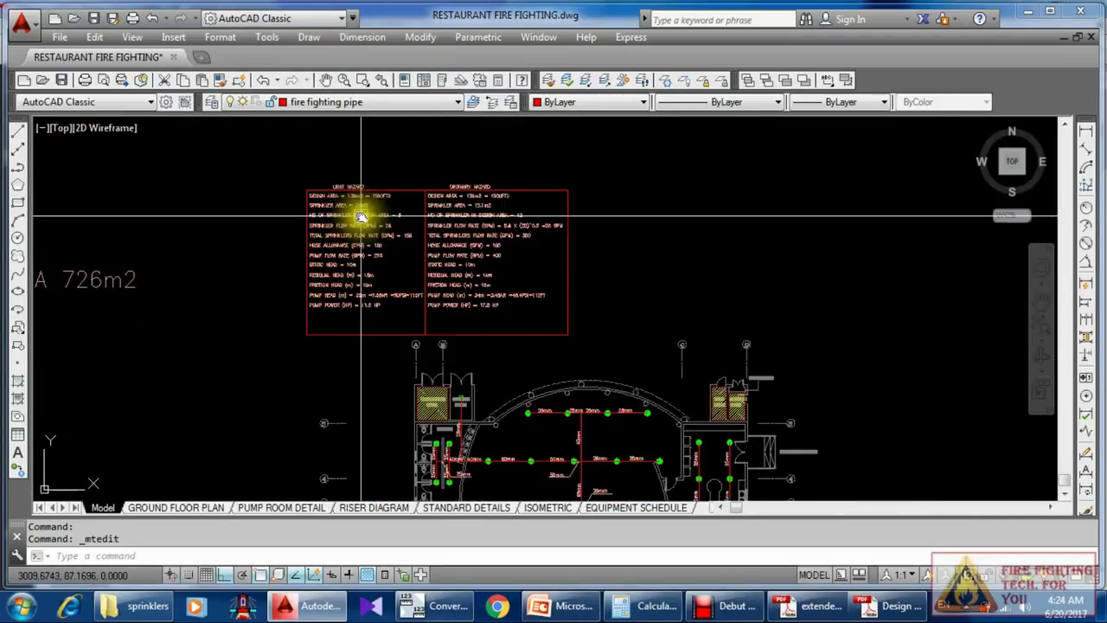
# Step: Review the LIGHT HAZARD sprinkler area, sprinkler count and flow rate lines in the calculation table
pyautogui.scroll(2, 362, 216)
pyautogui.moveTo(506, 237); pyautogui.dragTo(529, 248, button='middle')
pyautogui.moveTo(517, 393); pyautogui.dragTo(532, 385, button='middle')
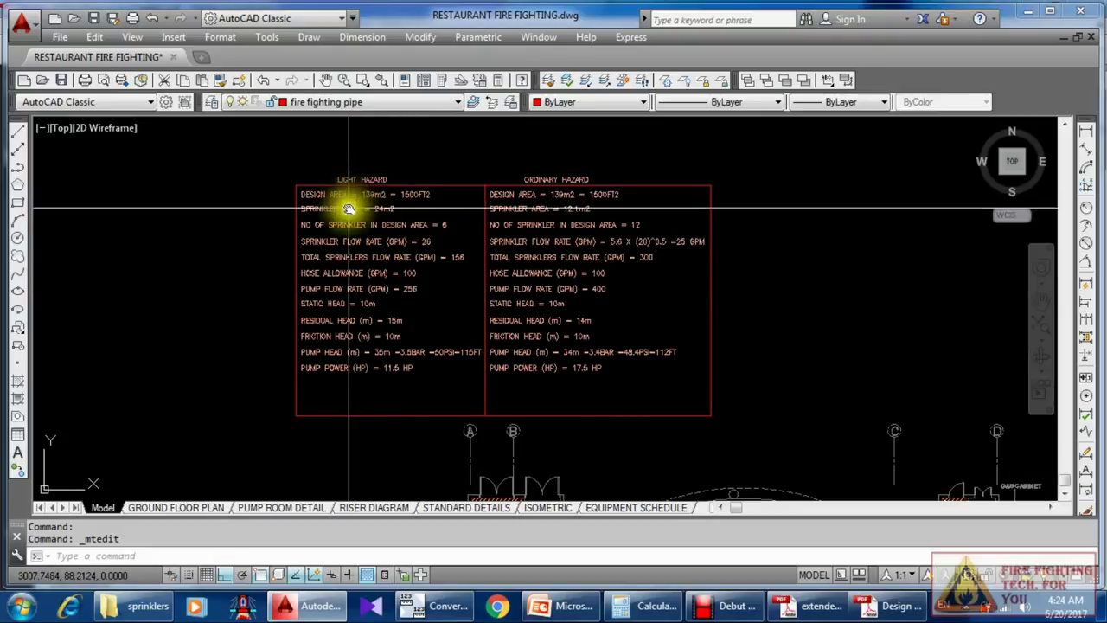
pyautogui.scroll(2, 349, 210)
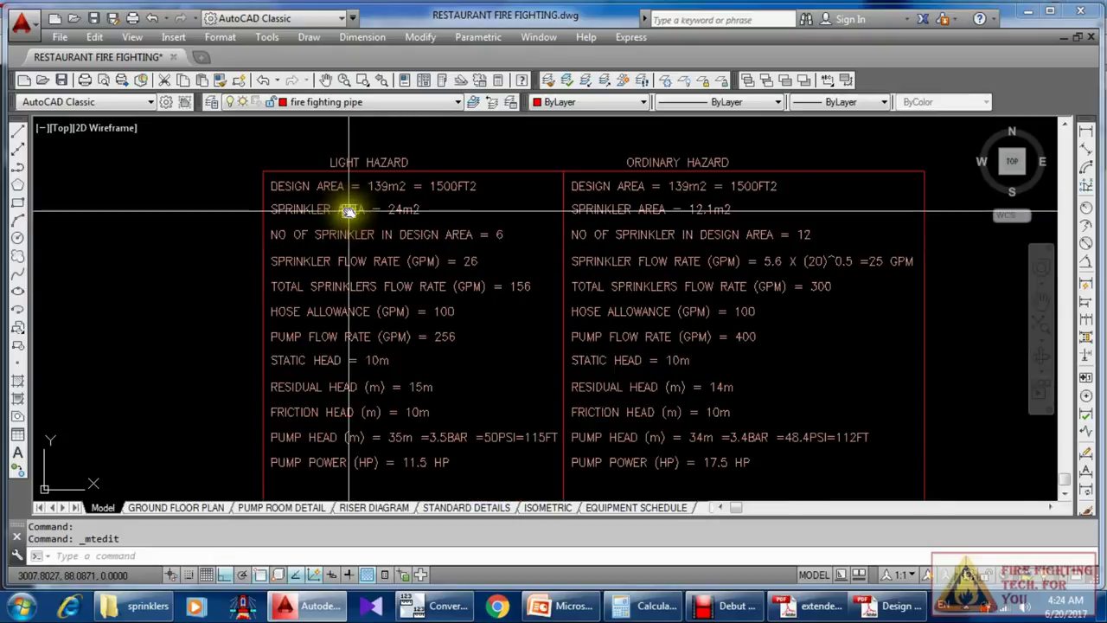
pyautogui.click(393, 244)
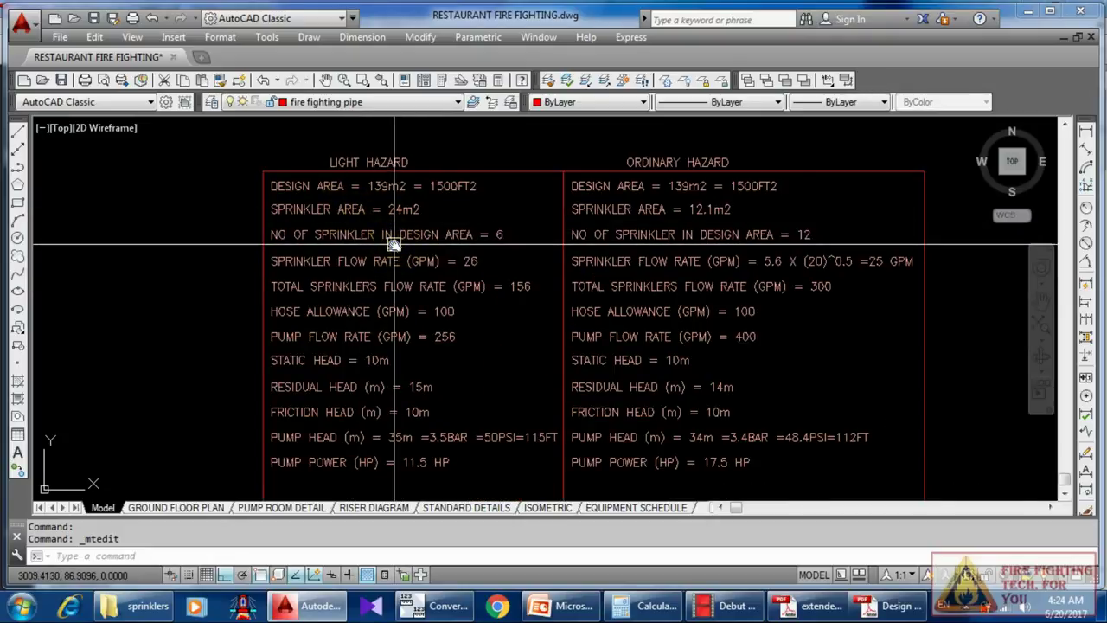
pyautogui.click(394, 246)
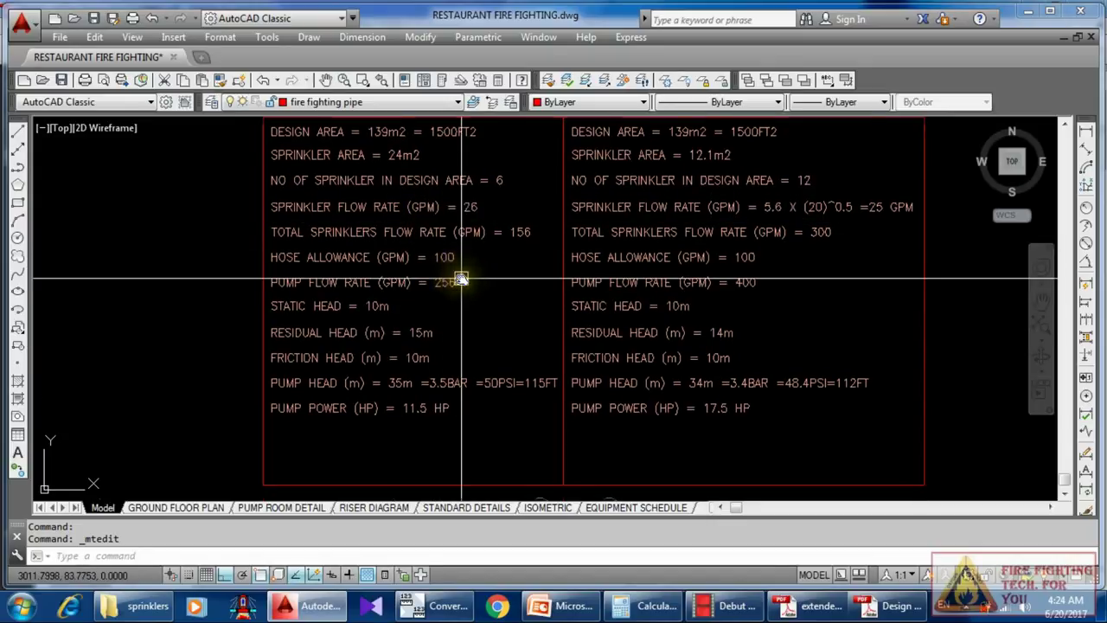
pyautogui.click(482, 228)
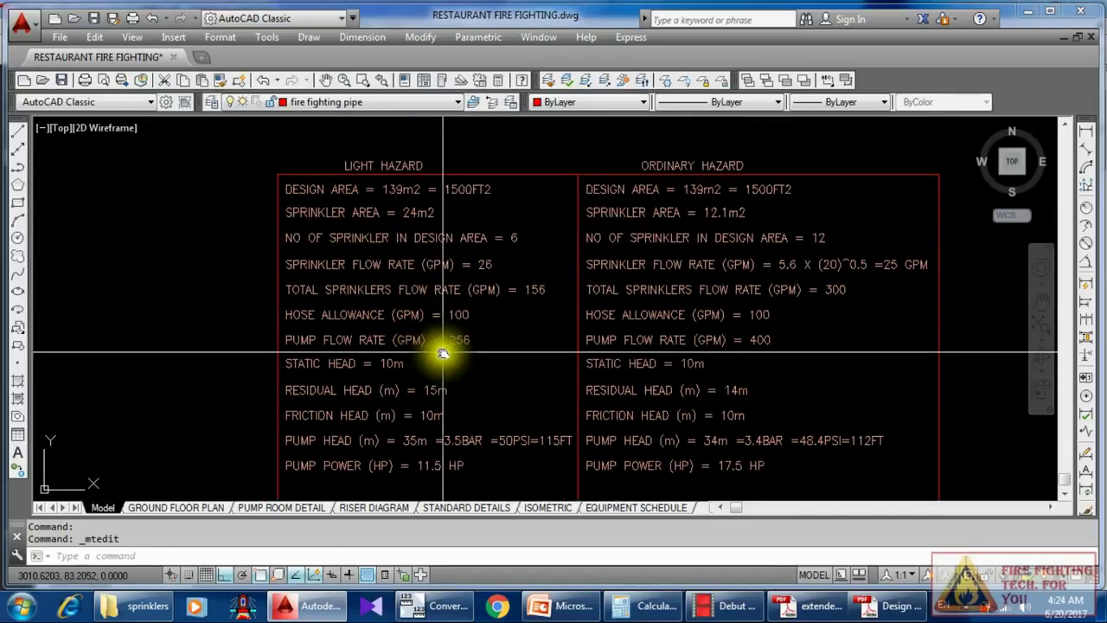
# Step: Switch to File Explorer and browse to the CALCULATION SHEET folder in my first course > last presentation > fire > codes
pyautogui.click(134, 605)
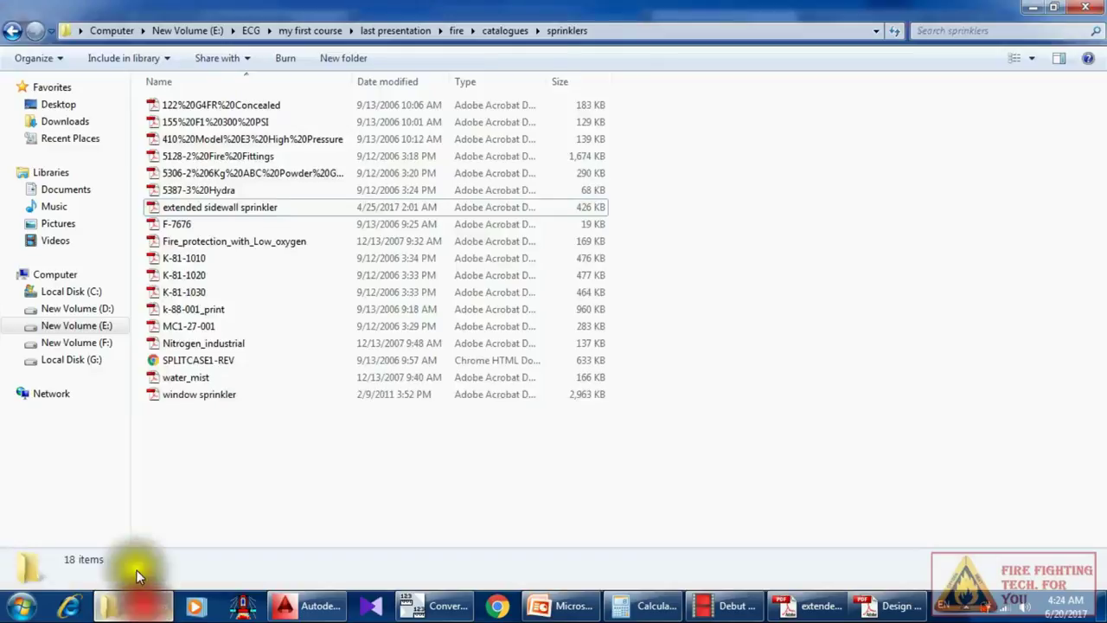
pyautogui.click(320, 30)
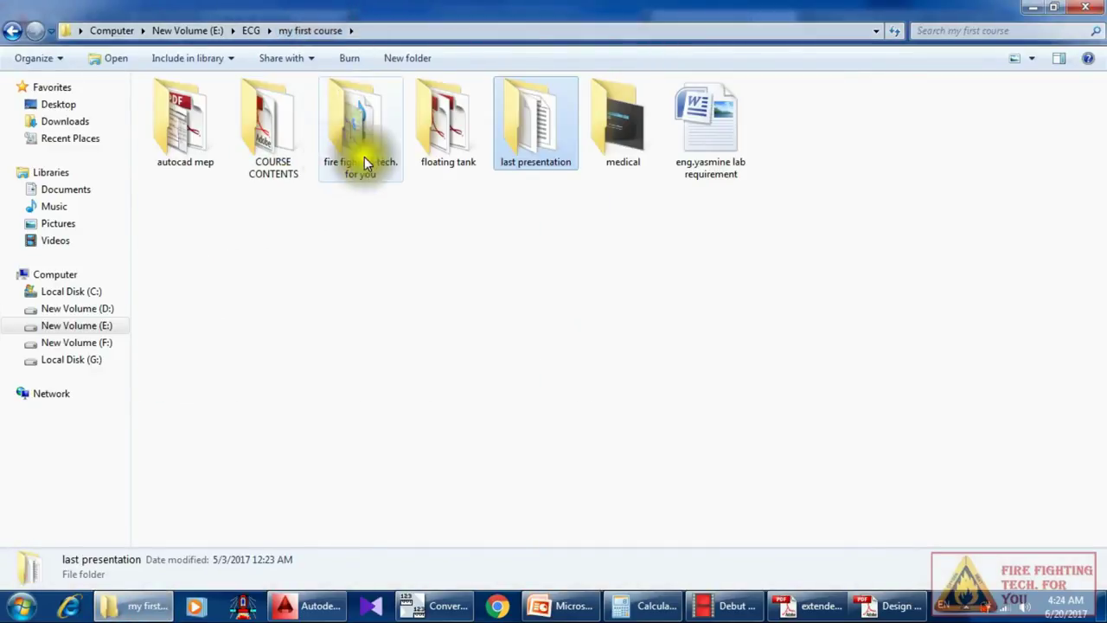
pyautogui.doubleClick(531, 157)
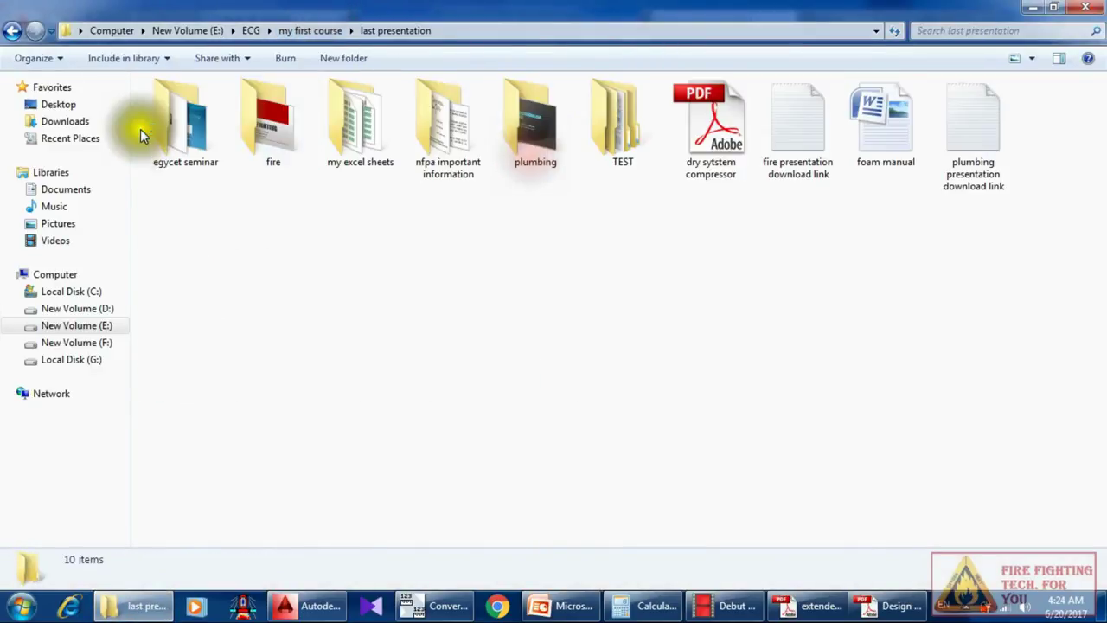
pyautogui.doubleClick(277, 126)
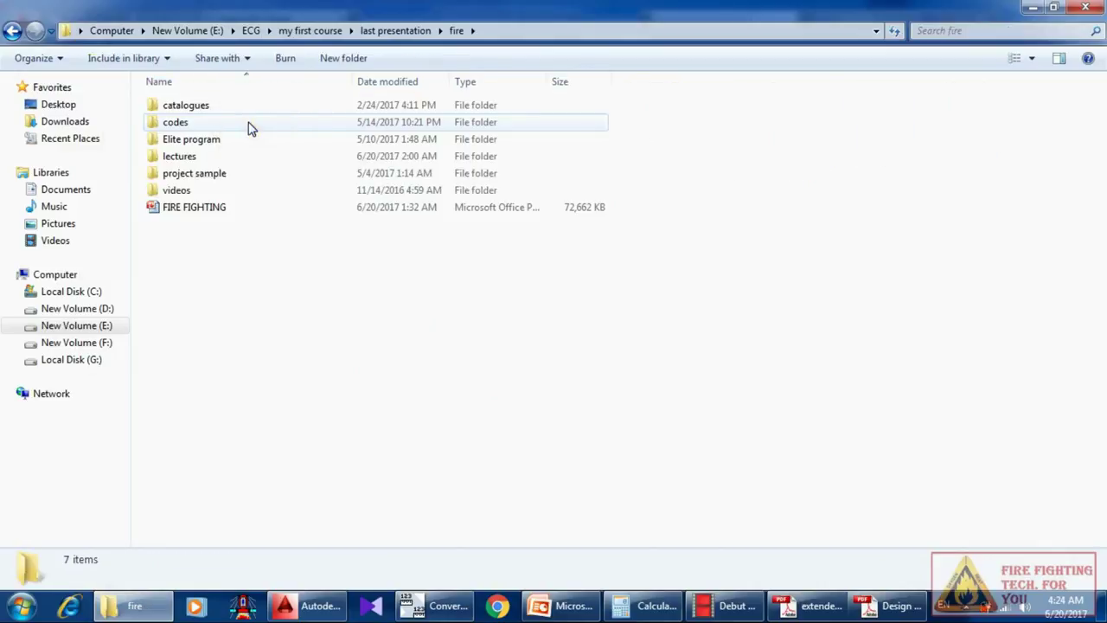
pyautogui.doubleClick(248, 122)
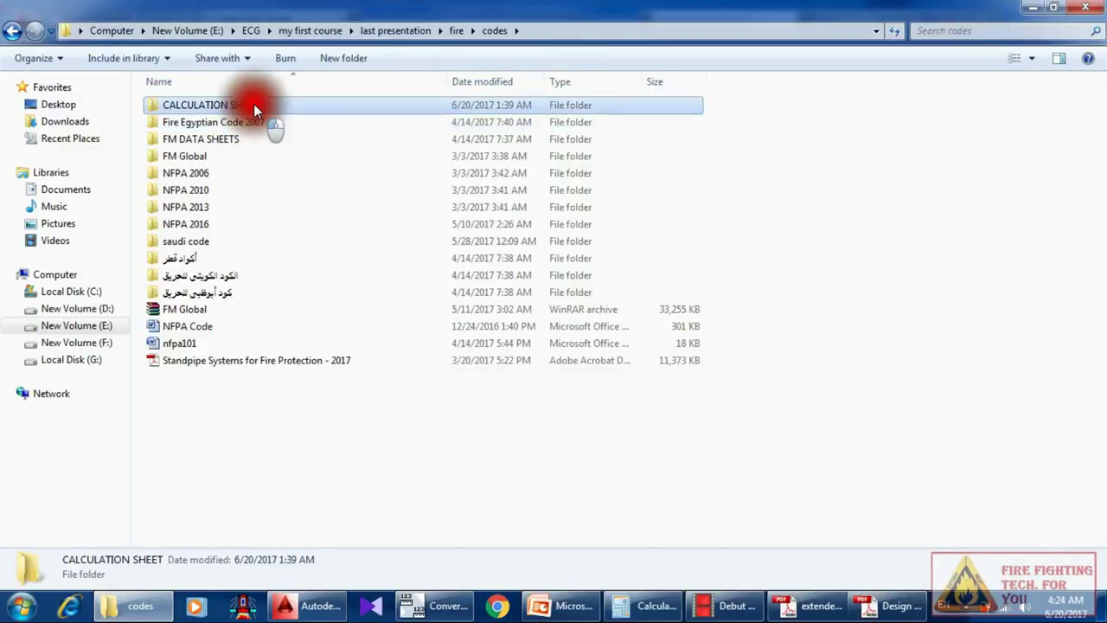
pyautogui.doubleClick(254, 104)
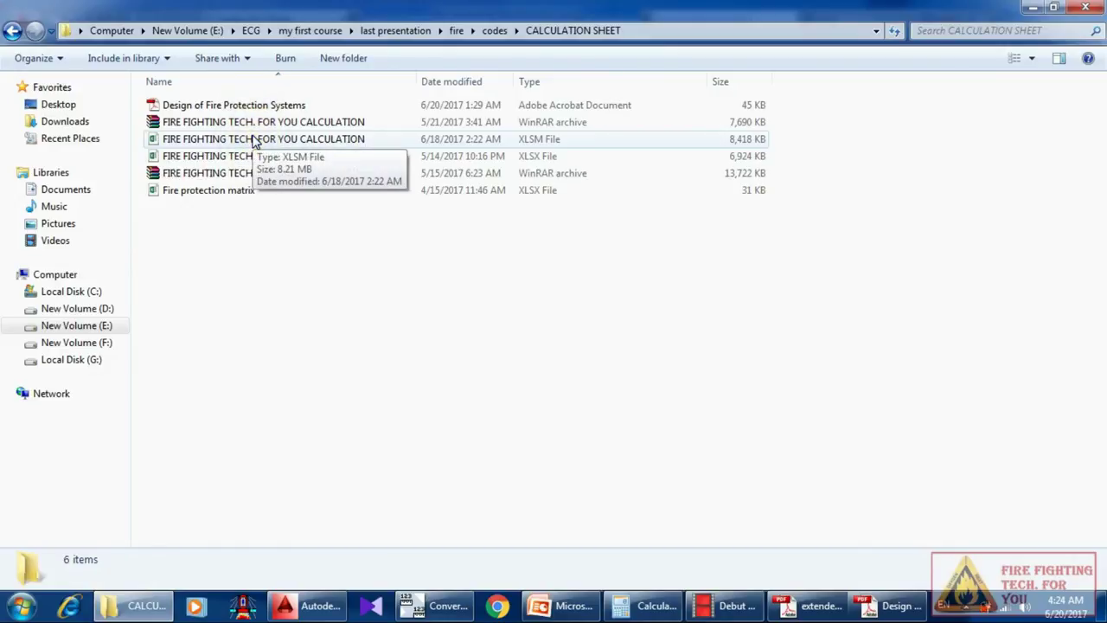
# Step: Open the FIRE FIGHTING TECH. FOR YOU CALCULATION XLSM workbook in Excel and maximize its window
pyautogui.doubleClick(253, 141)
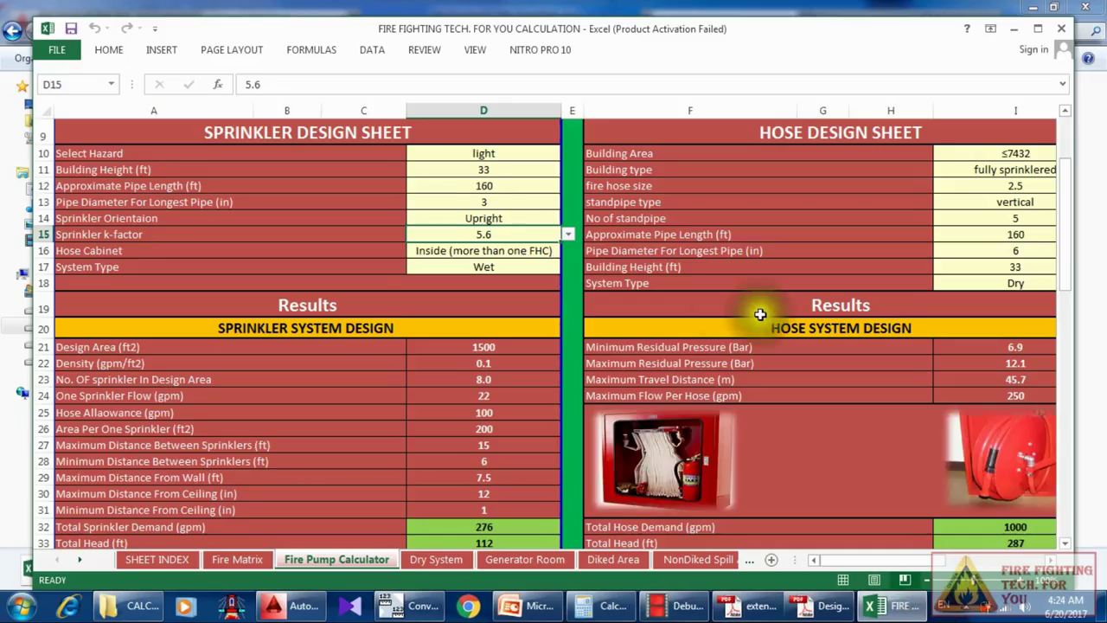
pyautogui.click(1040, 32)
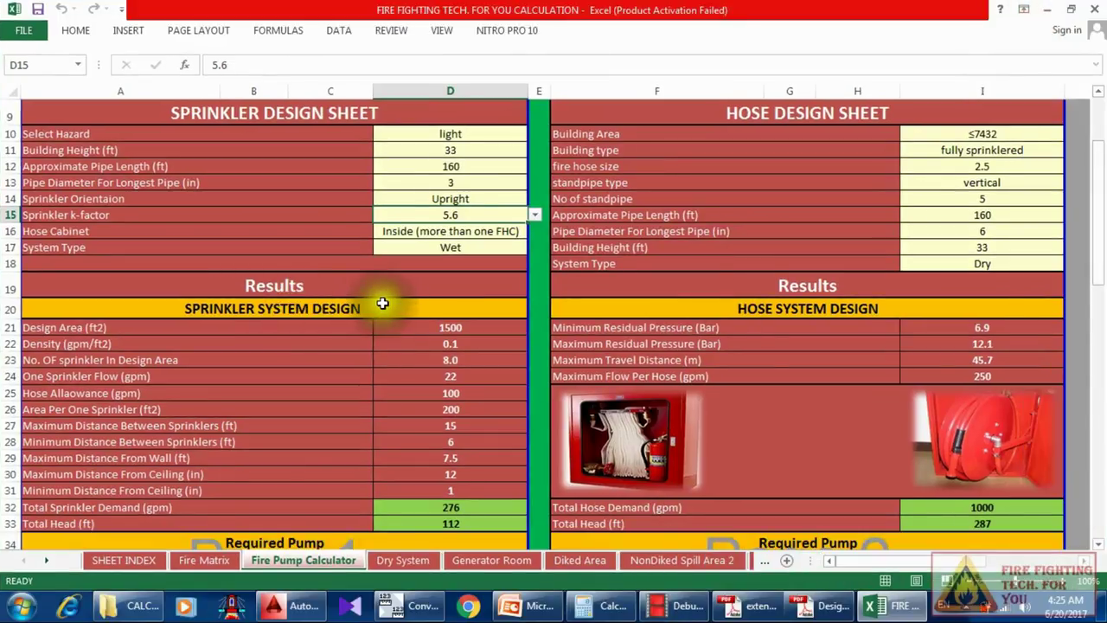
pyautogui.click(717, 455)
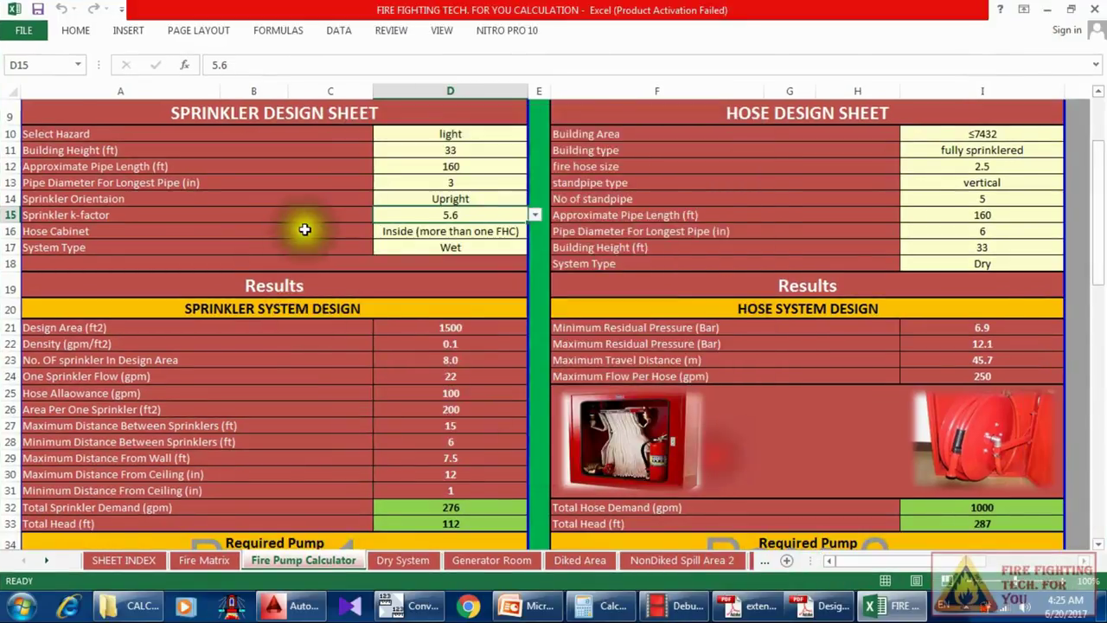
# Step: Examine the SPRINKLER DESIGN SHEET inputs on the Fire Pump Calculator sheet, from hazard selection to system type
pyautogui.scroll(2, 304, 234)
pyautogui.click(289, 283)
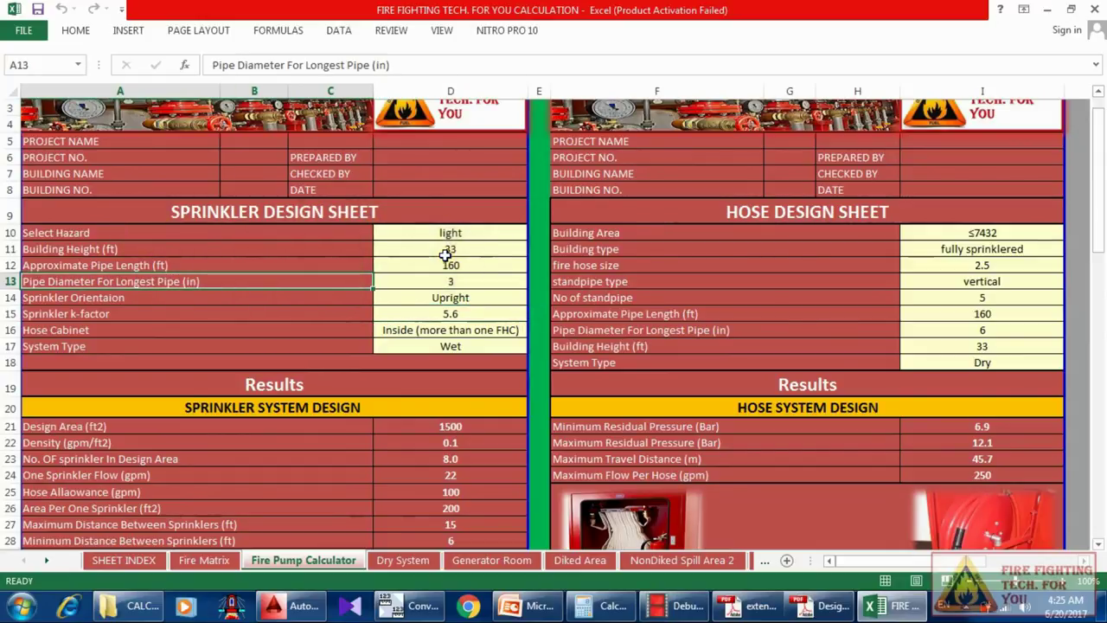
pyautogui.scroll(1, 446, 259)
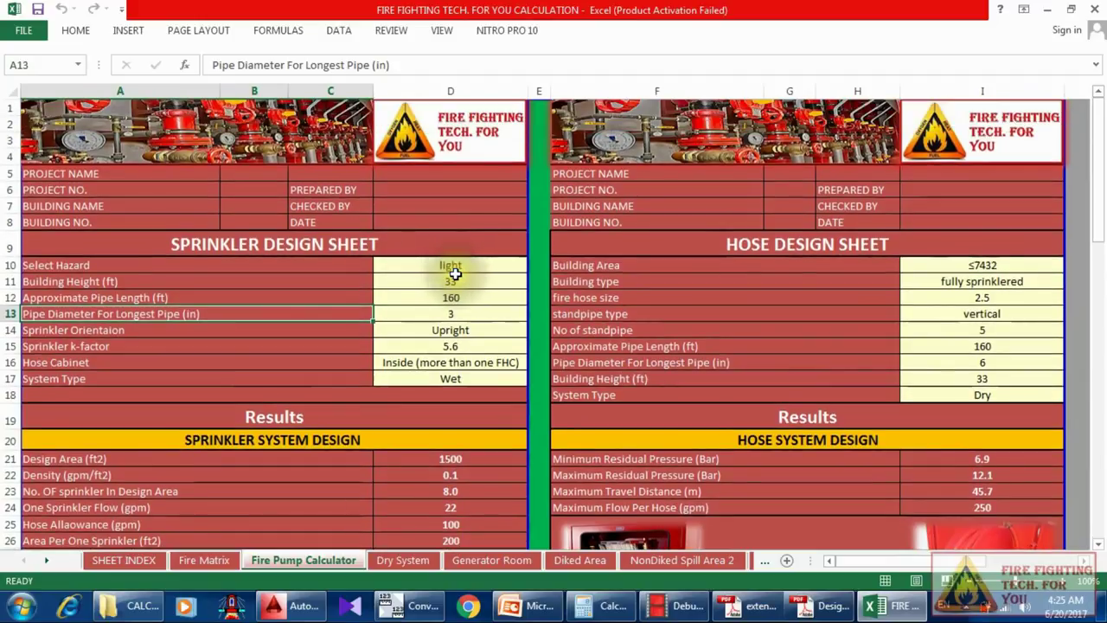
pyautogui.scroll(-1, 455, 277)
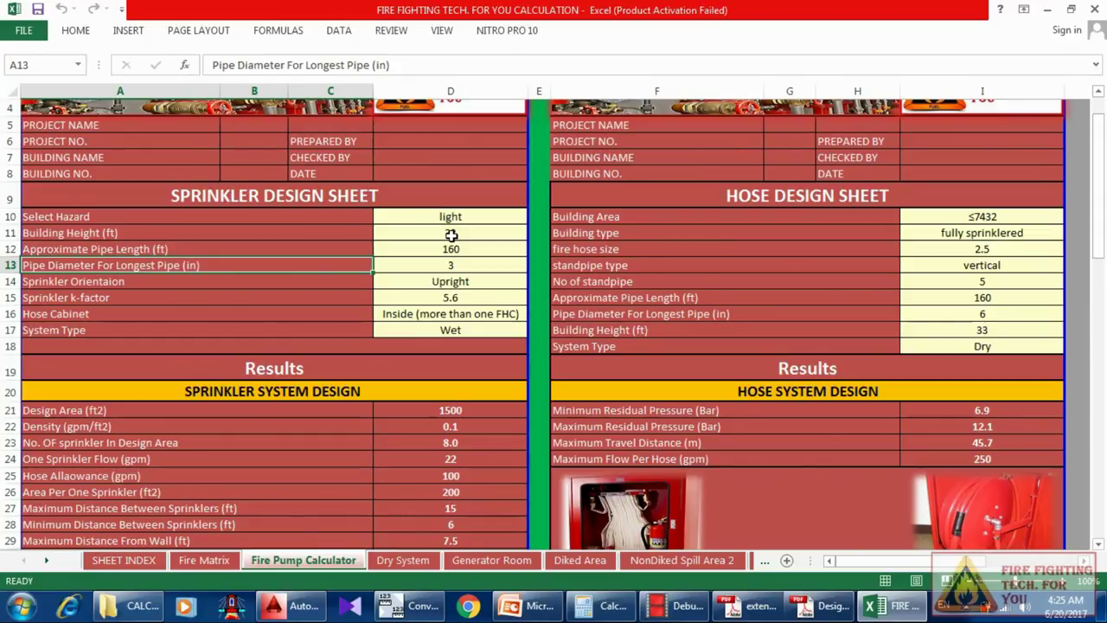
# Step: Examine the sprinkler and hose results on the Fire Pump Calculator sheet, including the required pump and required tank sections
pyautogui.scroll(-4, 451, 235)
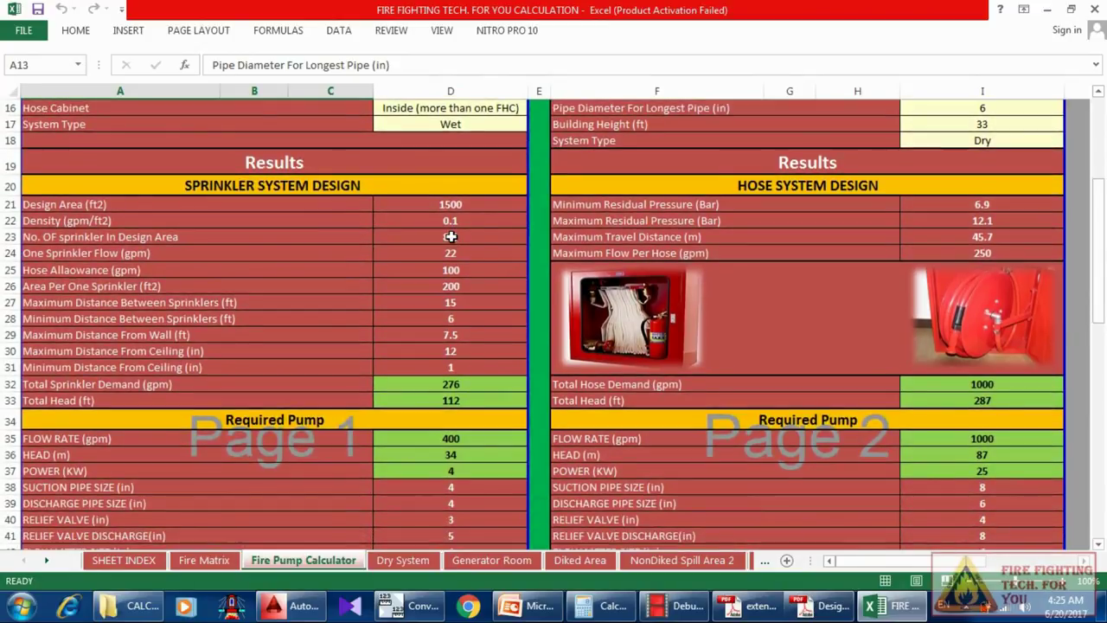
pyautogui.scroll(-1, 449, 242)
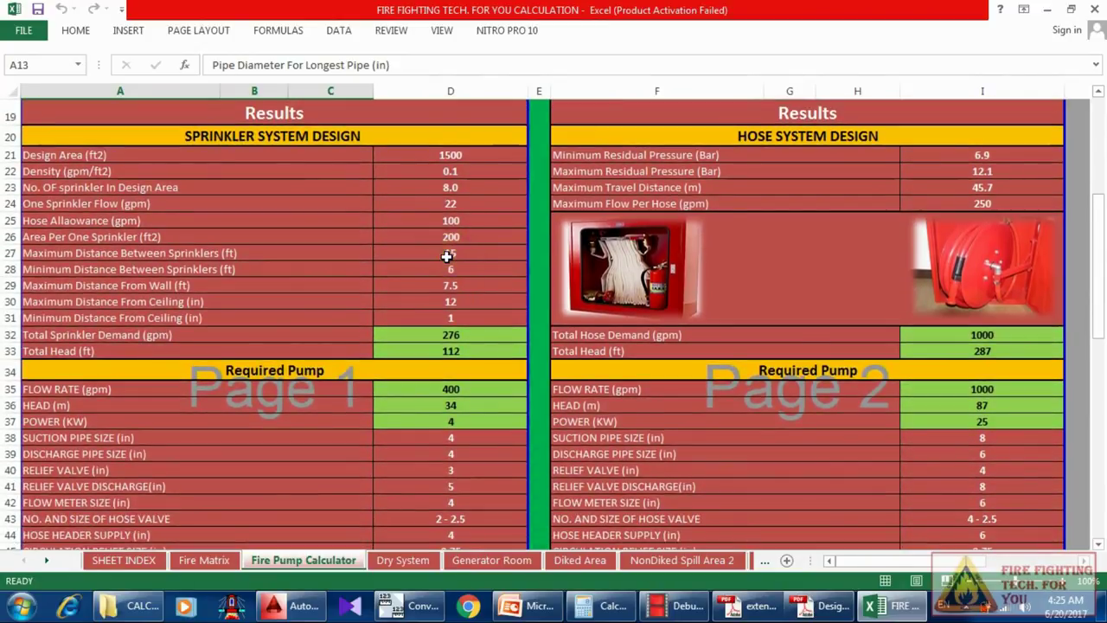
pyautogui.scroll(-3, 448, 256)
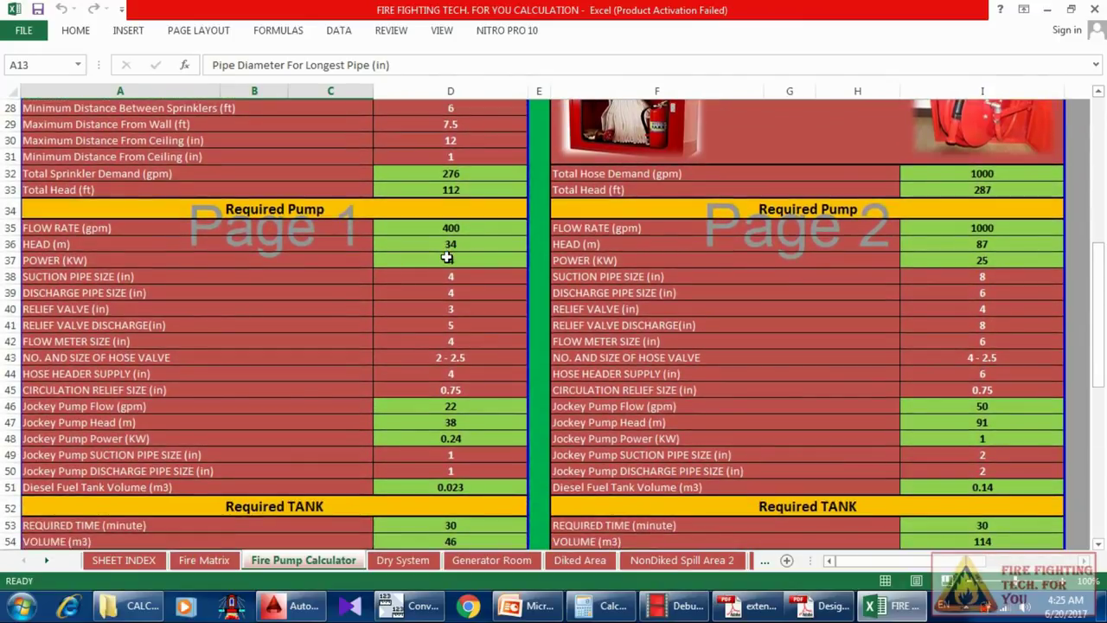
pyautogui.scroll(-2, 447, 257)
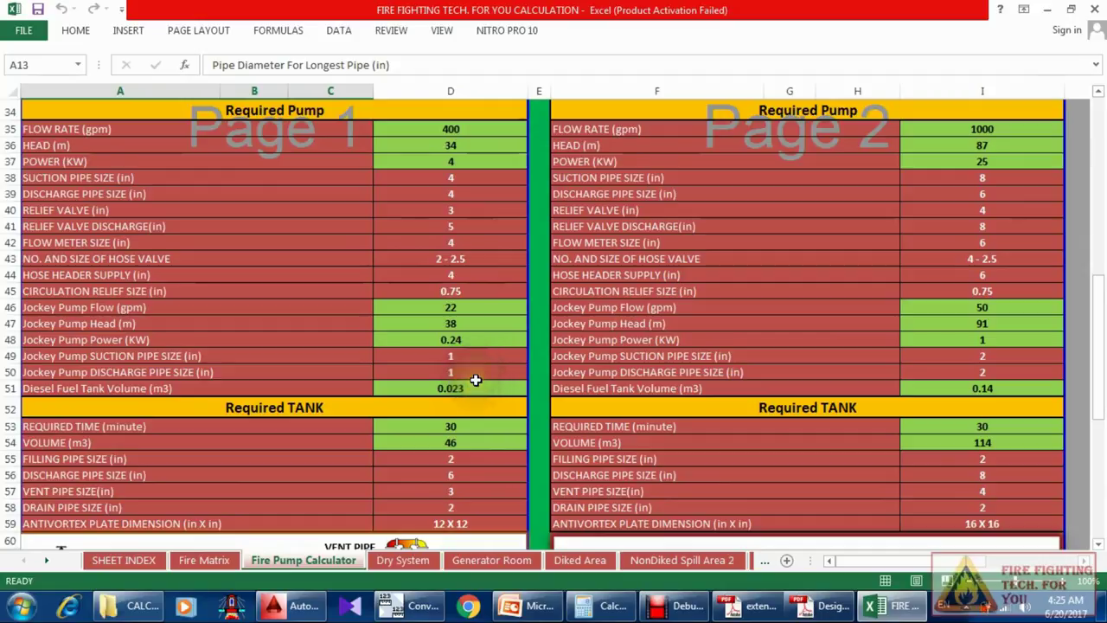
pyautogui.scroll(-1, 475, 381)
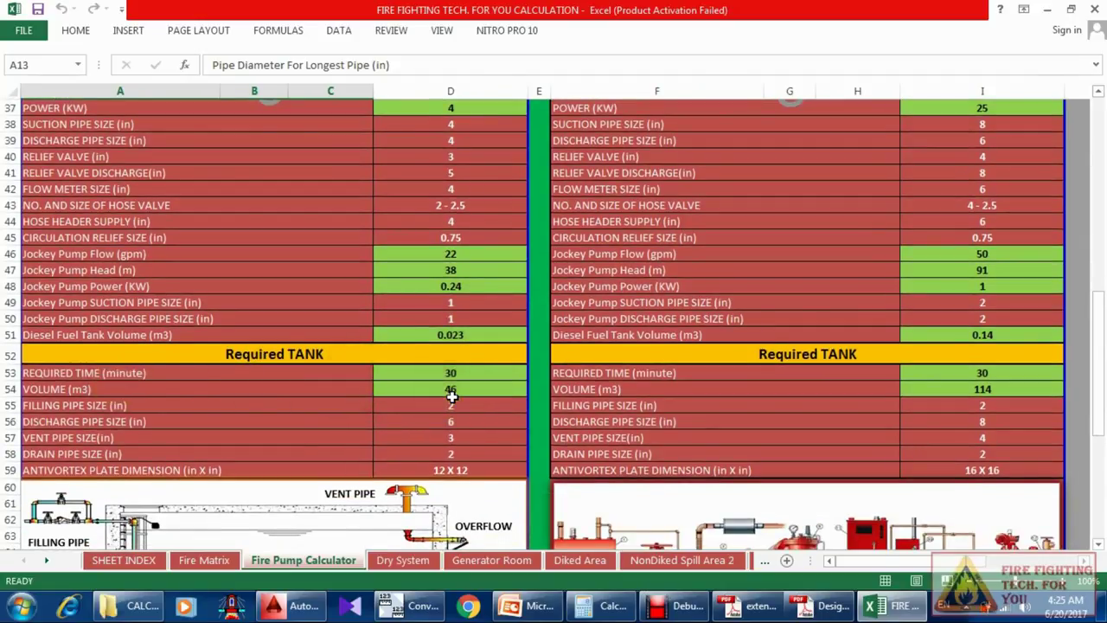
# Step: Set Select Hazard in the SPRINKLER DESIGN SHEET to ordinary g1
pyautogui.scroll(4, 452, 398)
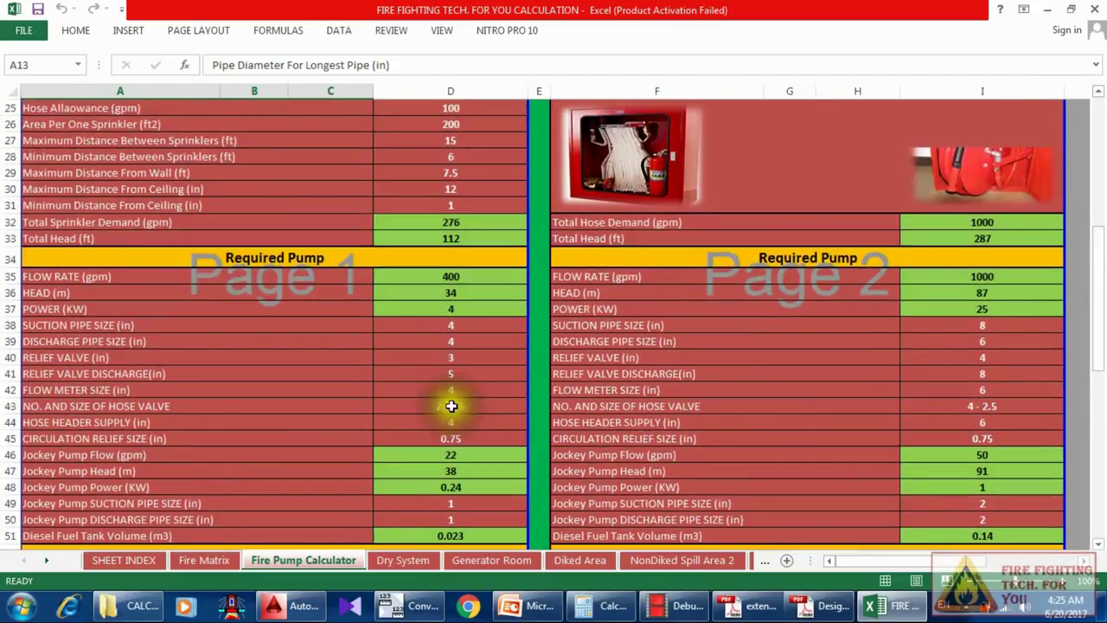
pyautogui.scroll(6, 452, 405)
pyautogui.click(480, 168)
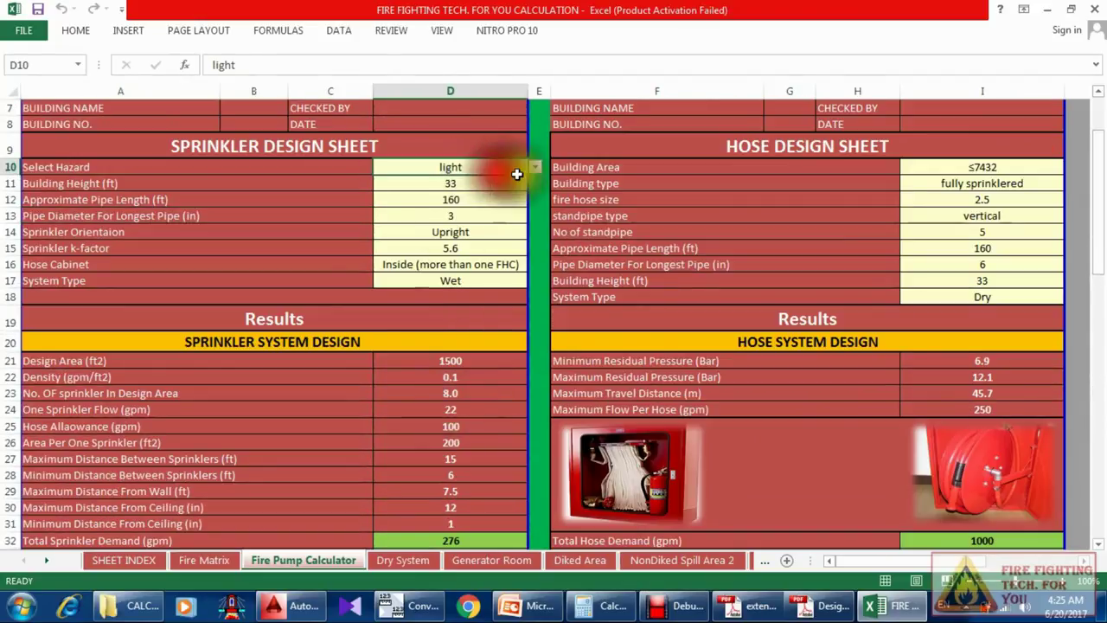
pyautogui.click(534, 168)
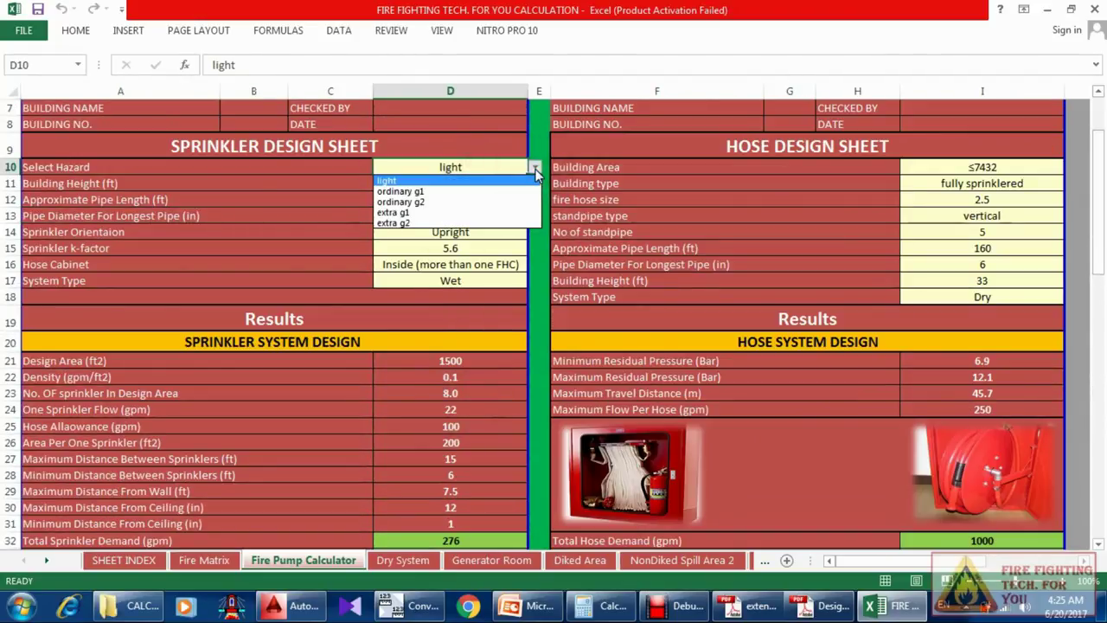
pyautogui.click(535, 170)
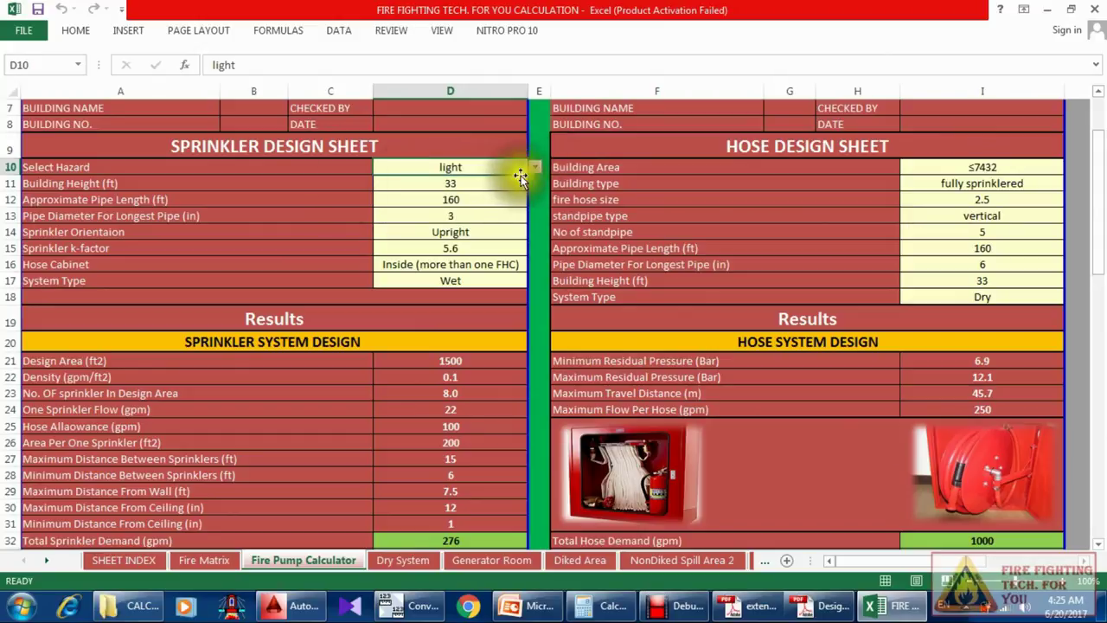
pyautogui.click(535, 169)
pyautogui.click(534, 169)
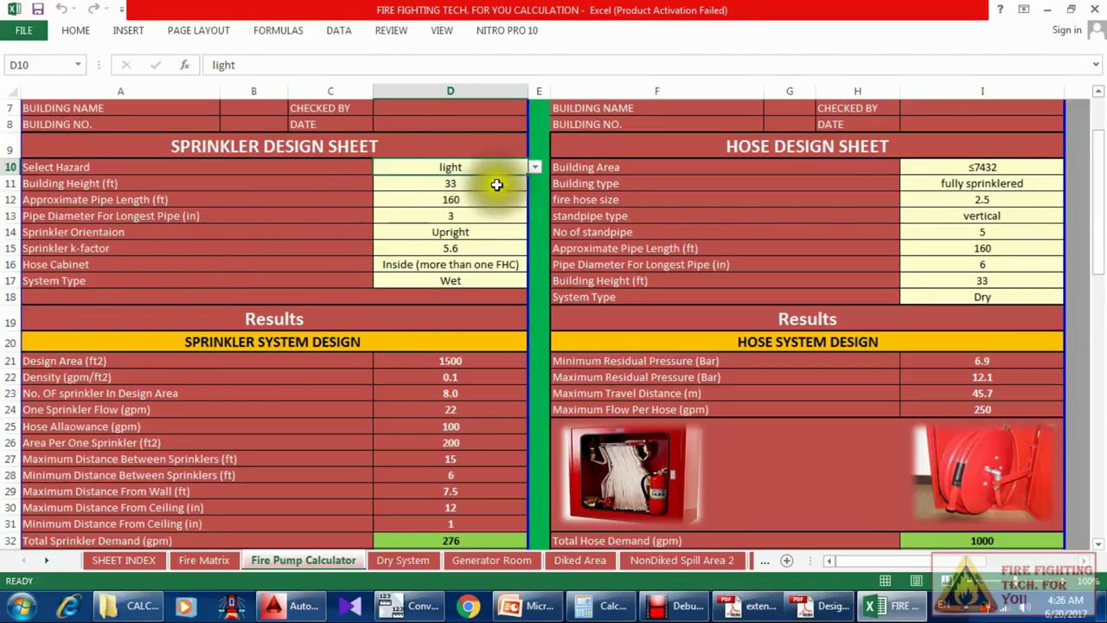
pyautogui.click(536, 168)
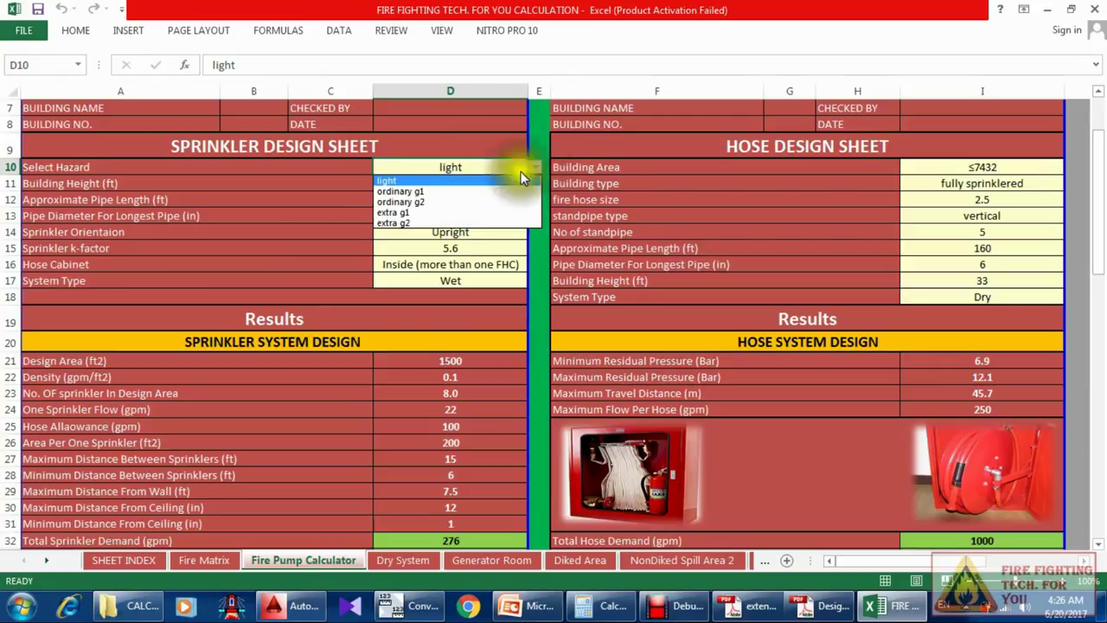
pyautogui.click(424, 192)
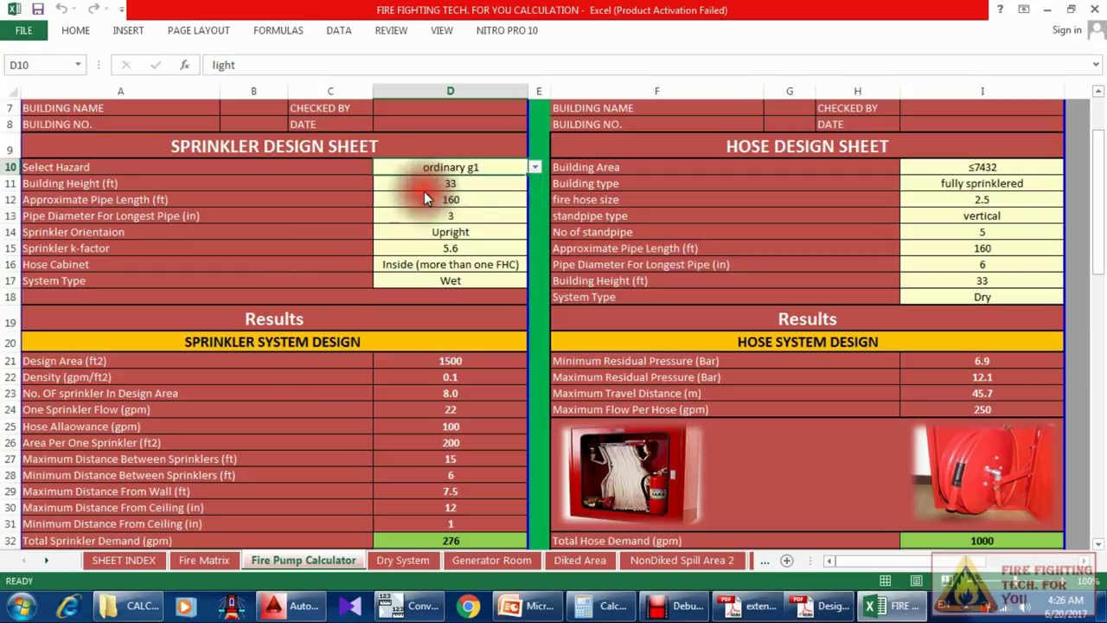
# Step: Switch to Convert123 and convert a building height of 10 meters to feet, then return to the workbook's design sheet
pyautogui.click(488, 185)
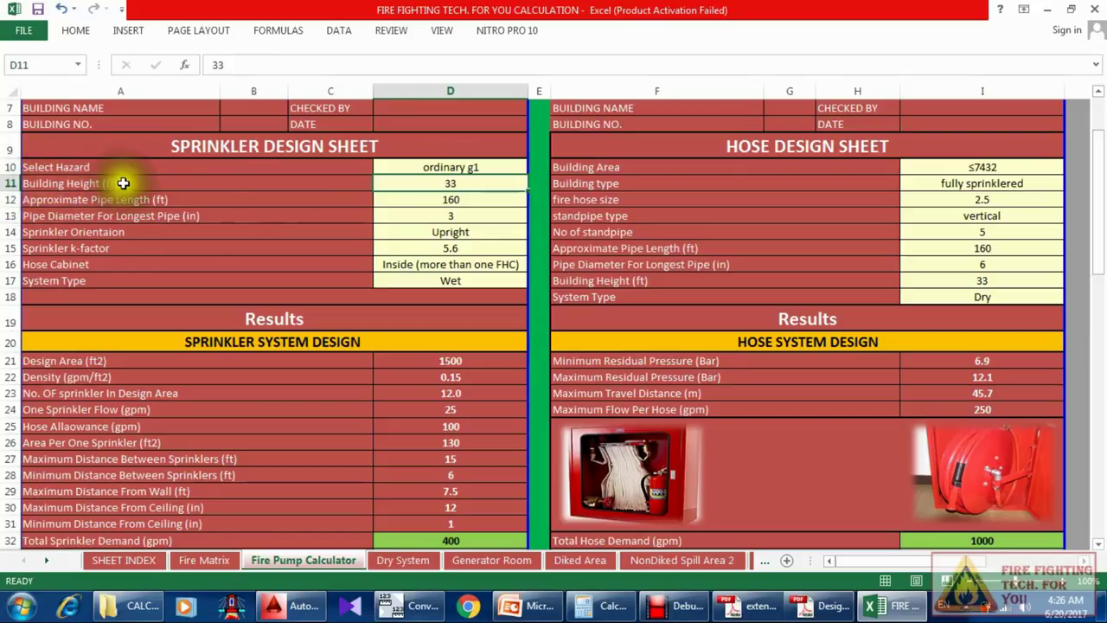
pyautogui.click(606, 609)
pyautogui.click(606, 609)
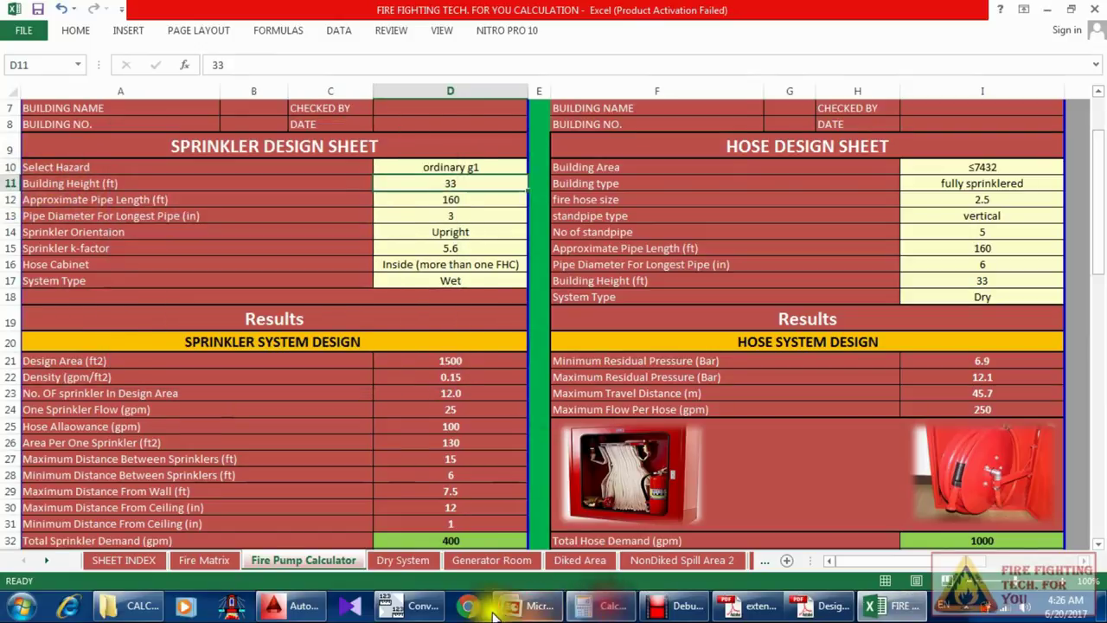
pyautogui.click(416, 606)
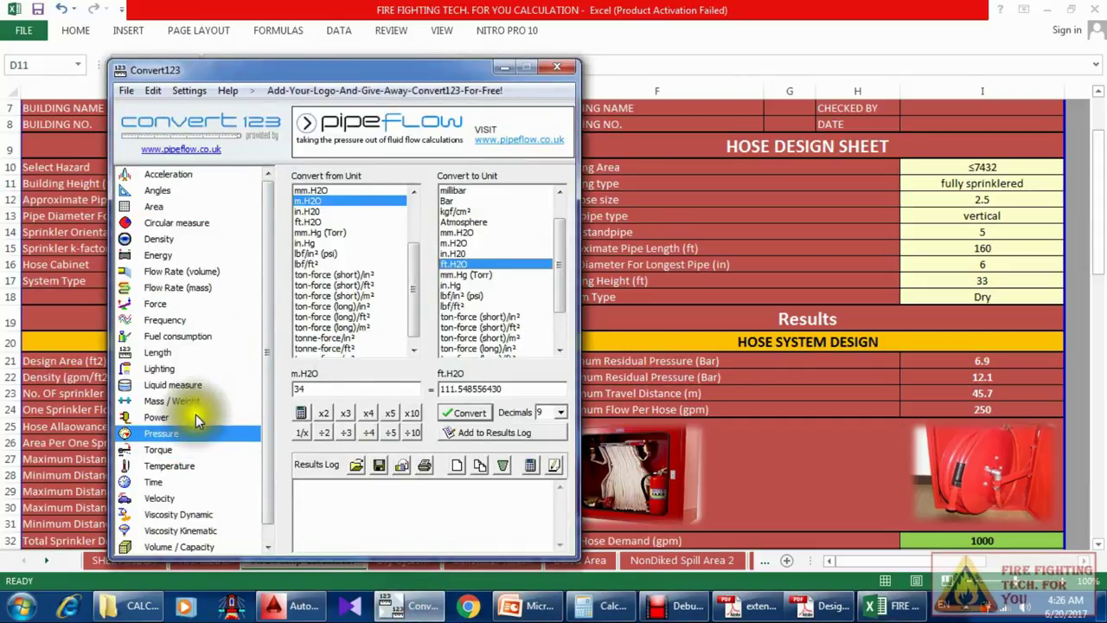
pyautogui.click(165, 352)
pyautogui.click(313, 211)
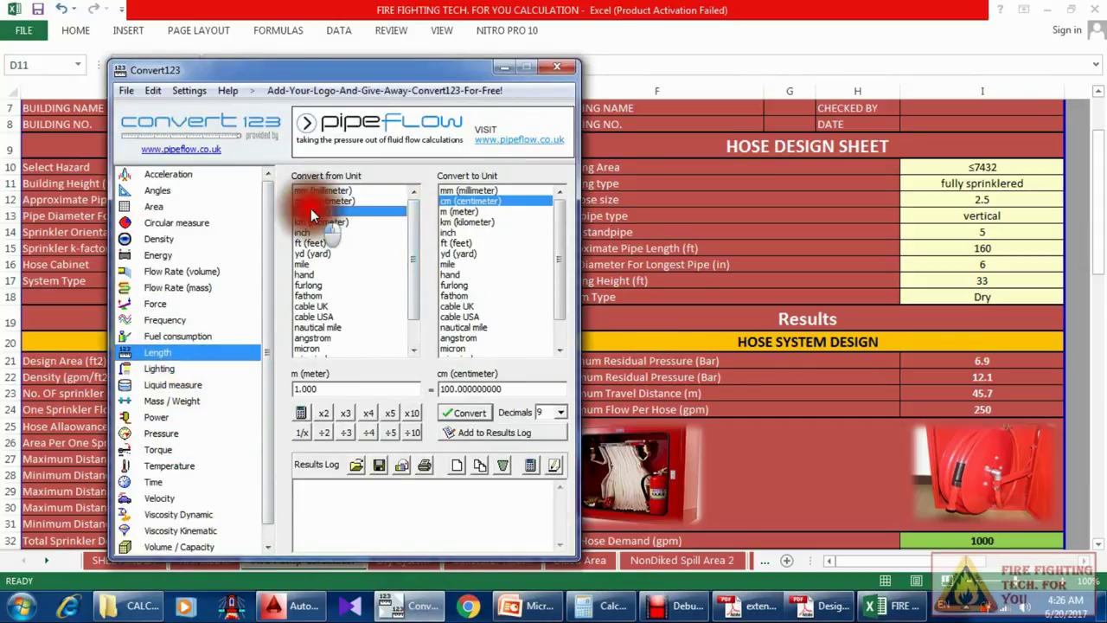
pyautogui.click(457, 243)
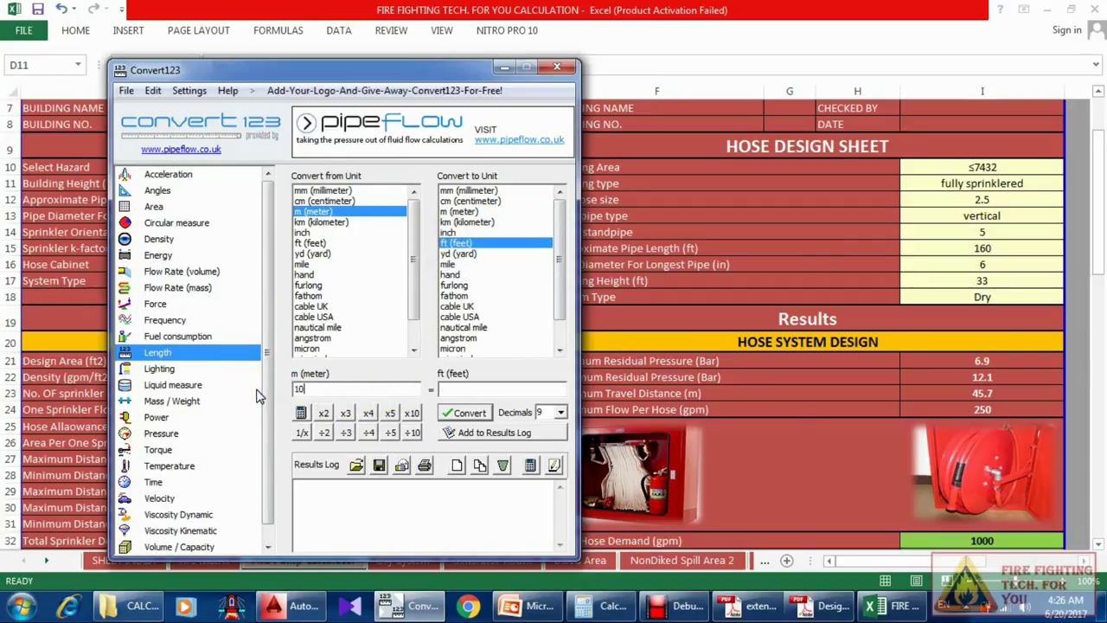
pyautogui.write('10')
pyautogui.click(465, 412)
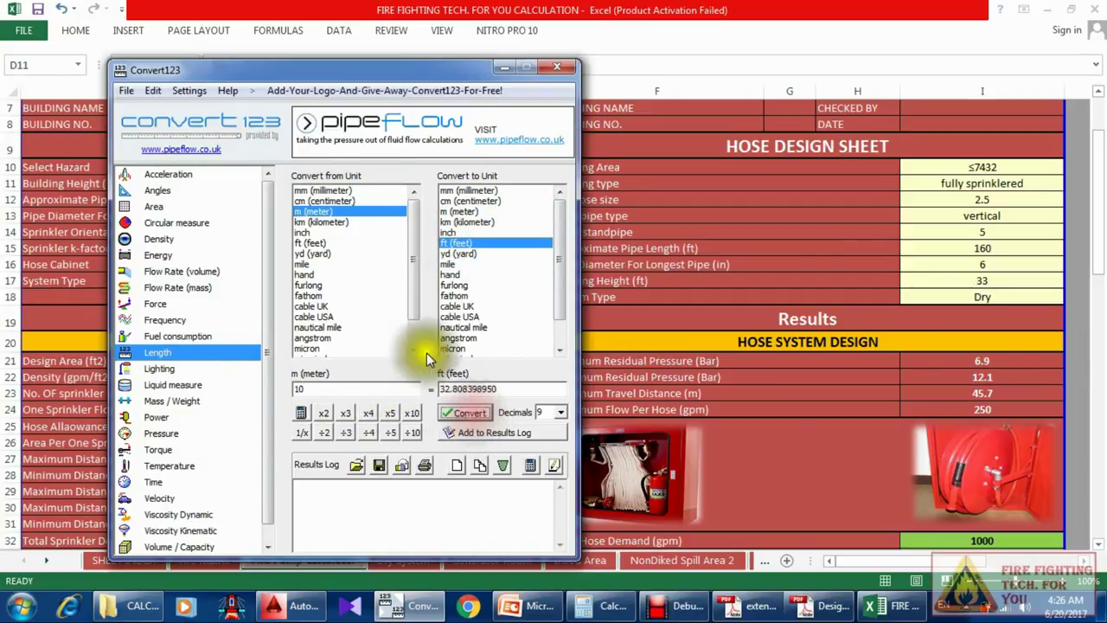
pyautogui.click(505, 67)
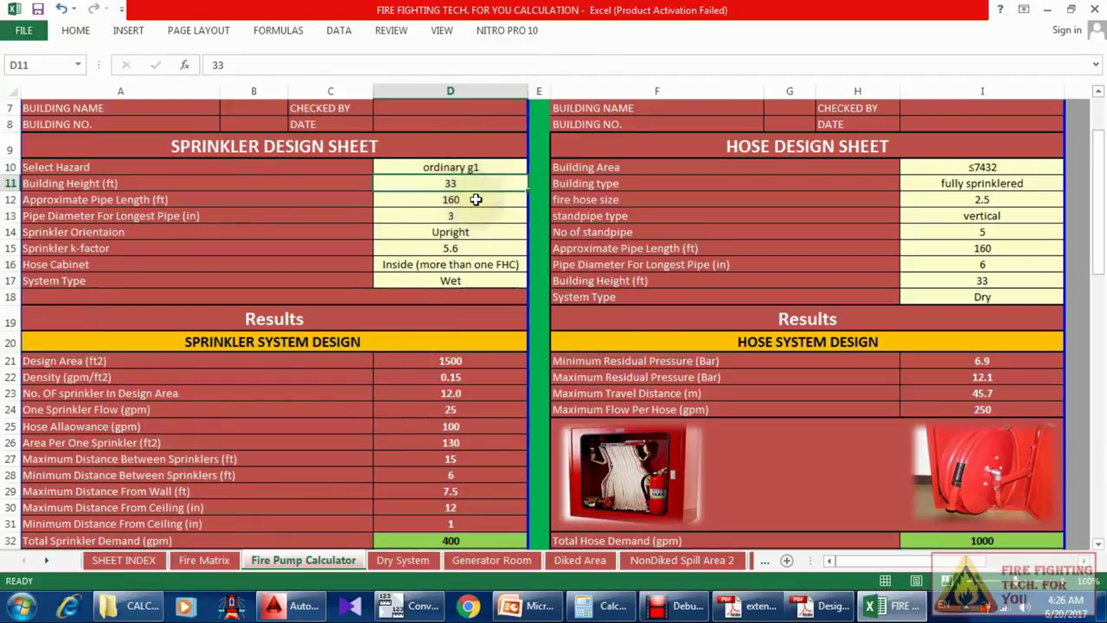
# Step: Switch to the AutoCAD ground floor plan and measure the horizontal 80mm pipe run from the seating area's vertical main to the riser
pyautogui.click(477, 200)
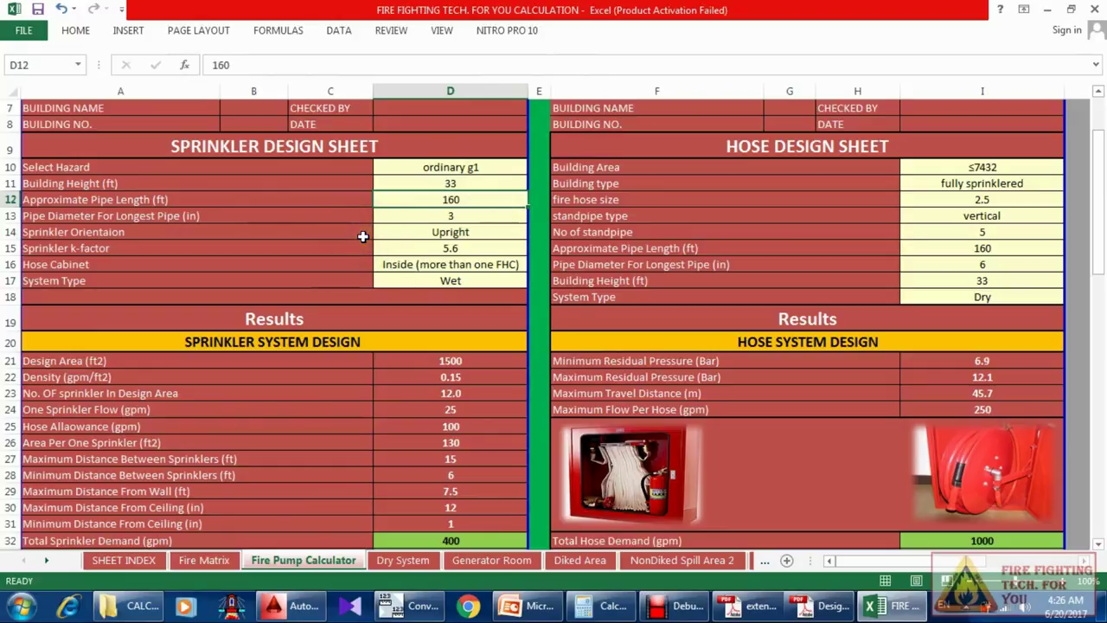
pyautogui.click(288, 610)
pyautogui.scroll(-5, 692, 276)
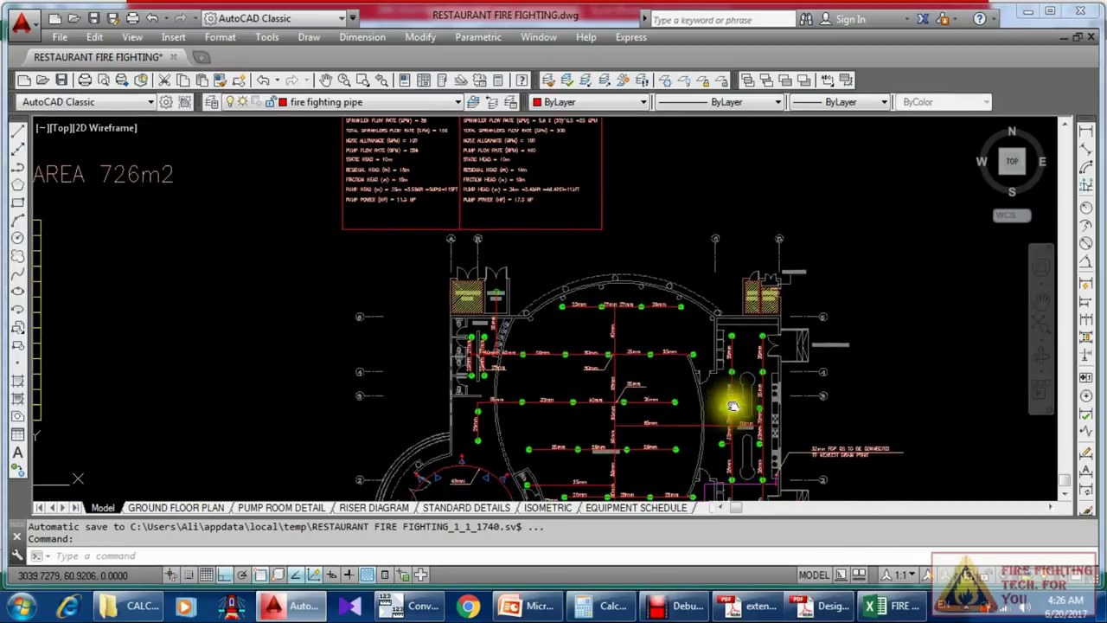
pyautogui.scroll(5, 494, 388)
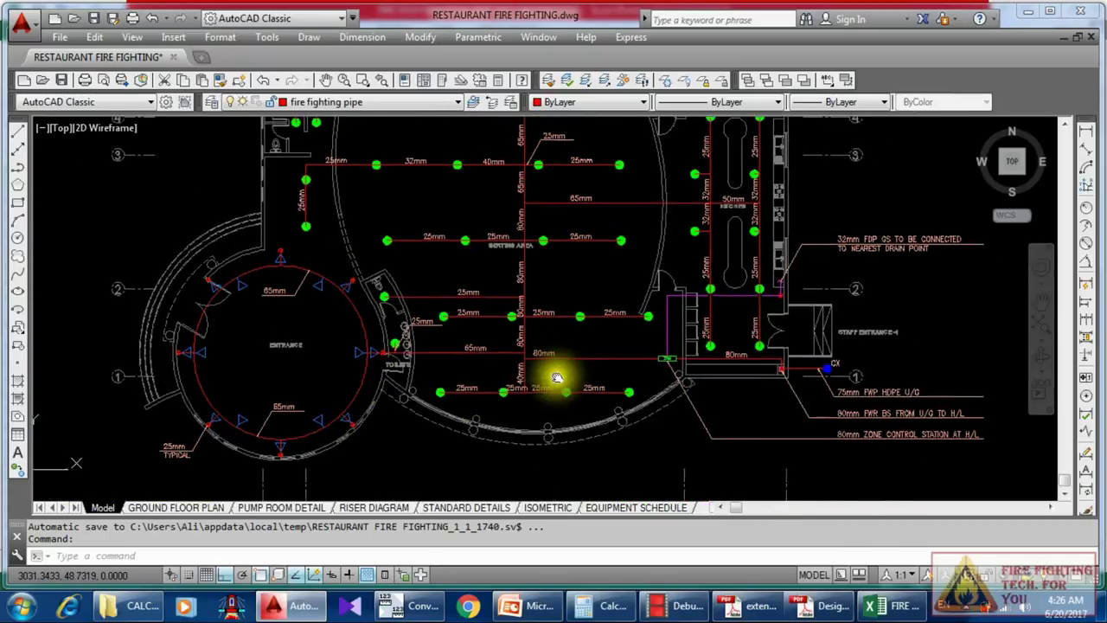
pyautogui.scroll(-1, 554, 374)
pyautogui.scroll(1, 545, 368)
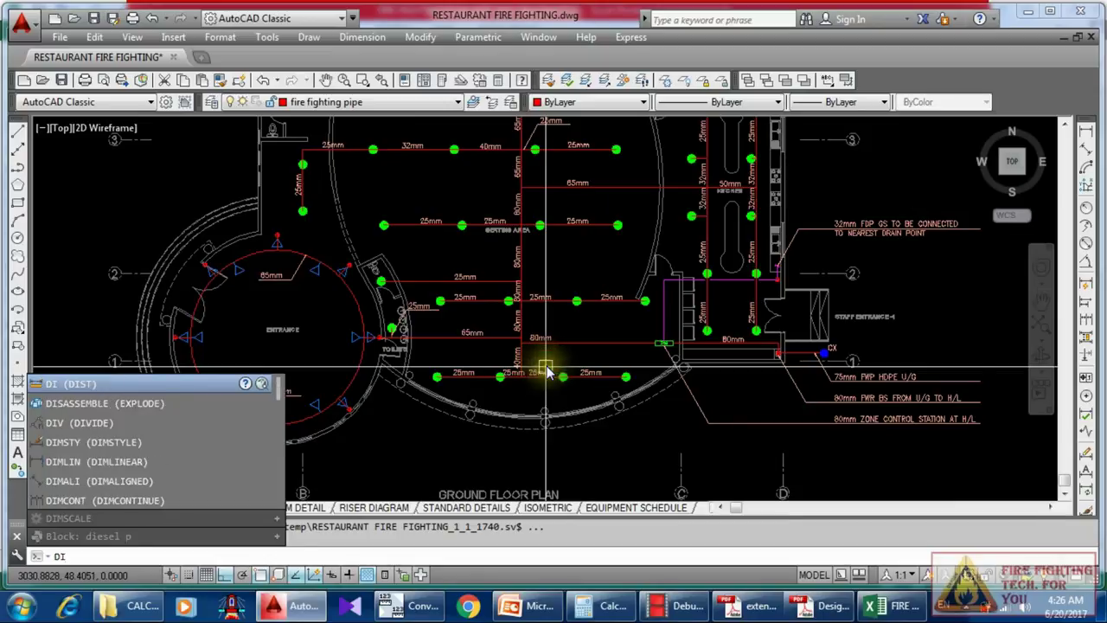
pyautogui.press('Return')
pyautogui.scroll(3, 605, 389)
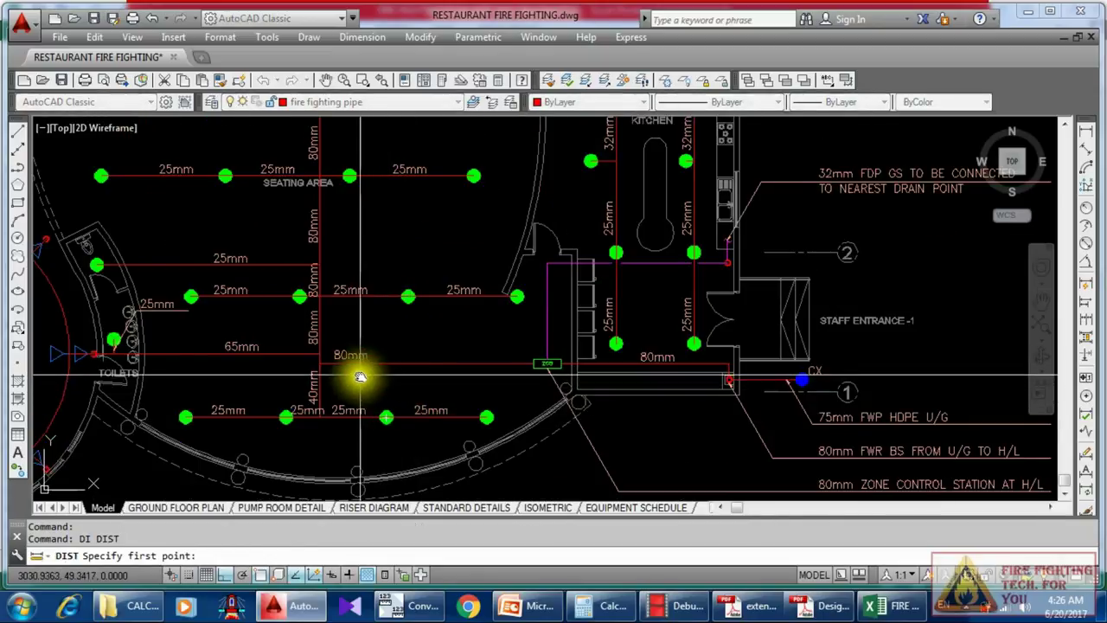
pyautogui.click(318, 369)
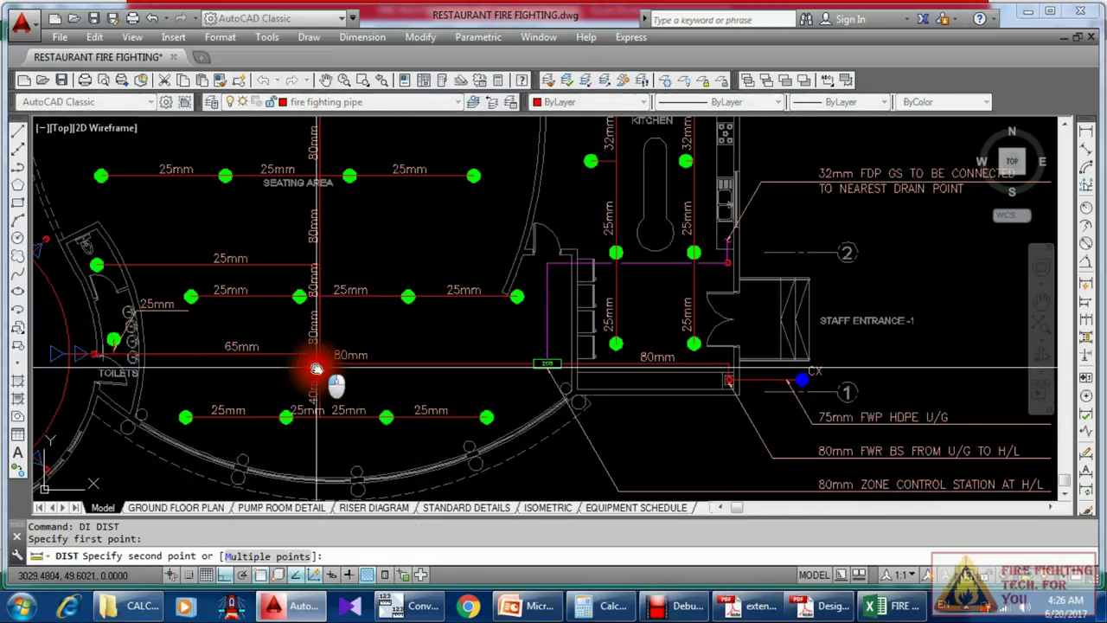
pyautogui.click(727, 366)
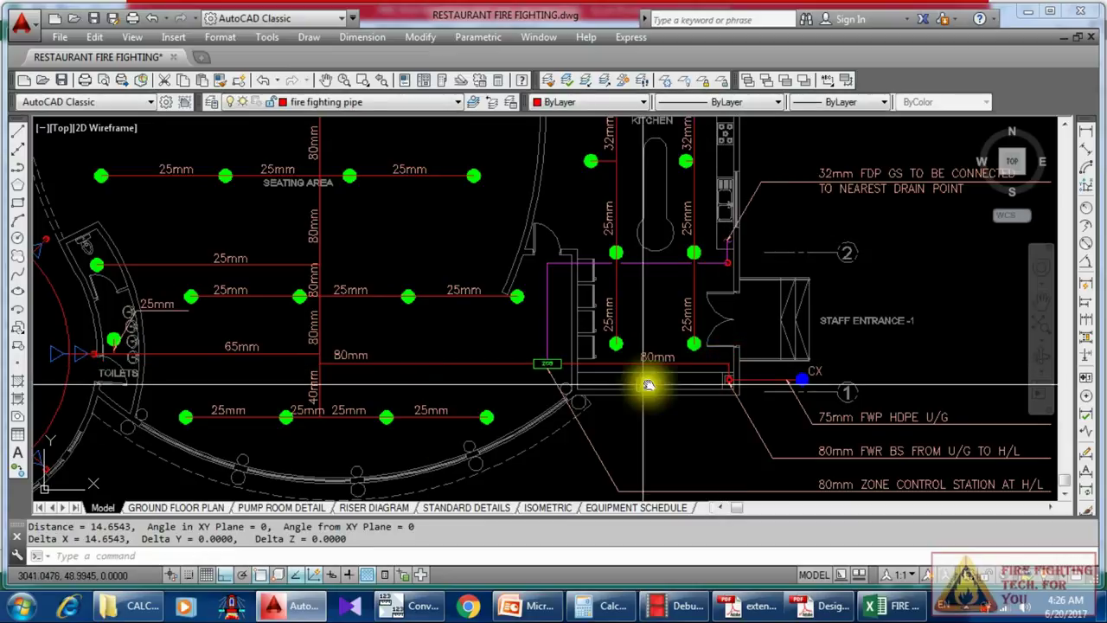
# Step: Measure the vertical main in the seating area from the 80mm feed junction up to the 65mm kitchen branch
pyautogui.scroll(2, 487, 470)
pyautogui.scroll(-1, 354, 433)
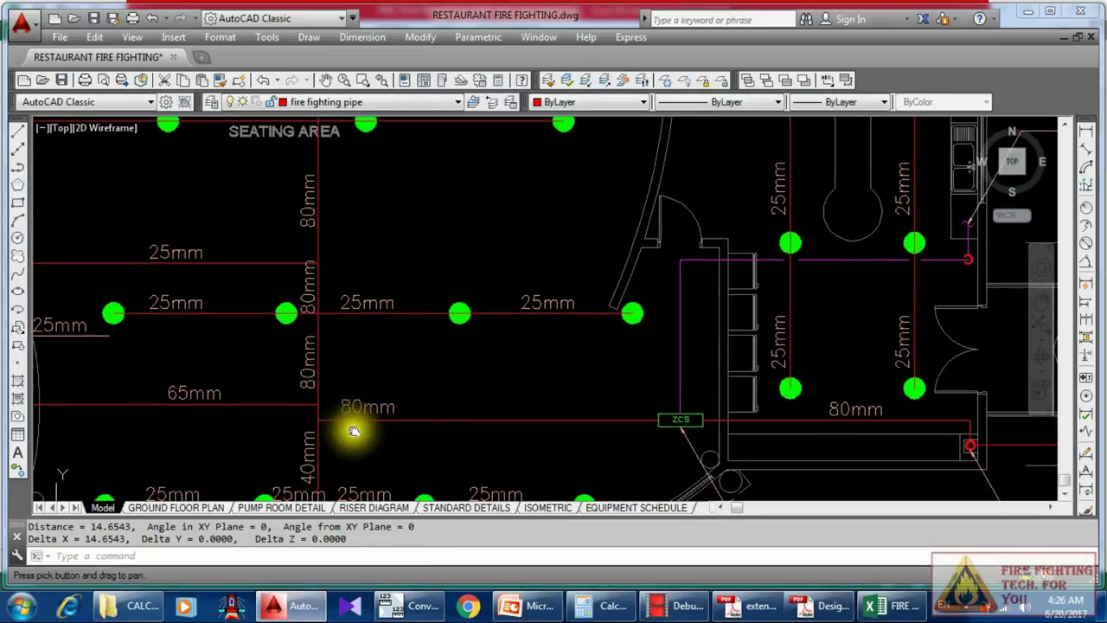
pyautogui.press('Return')
pyautogui.click(322, 406)
pyautogui.scroll(-2, 339, 339)
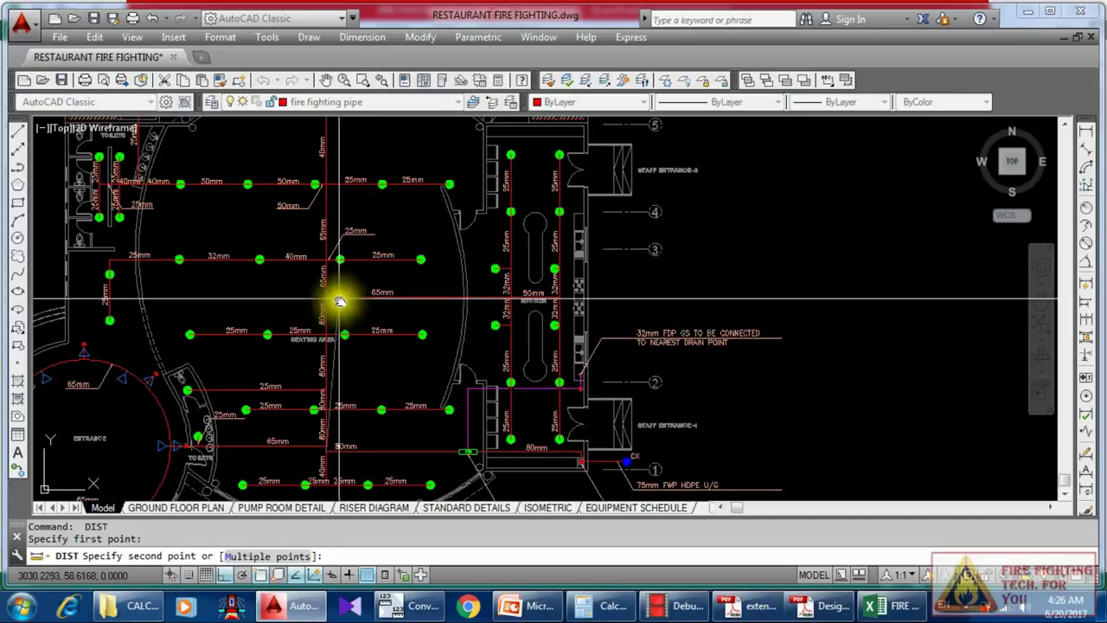
pyautogui.click(326, 297)
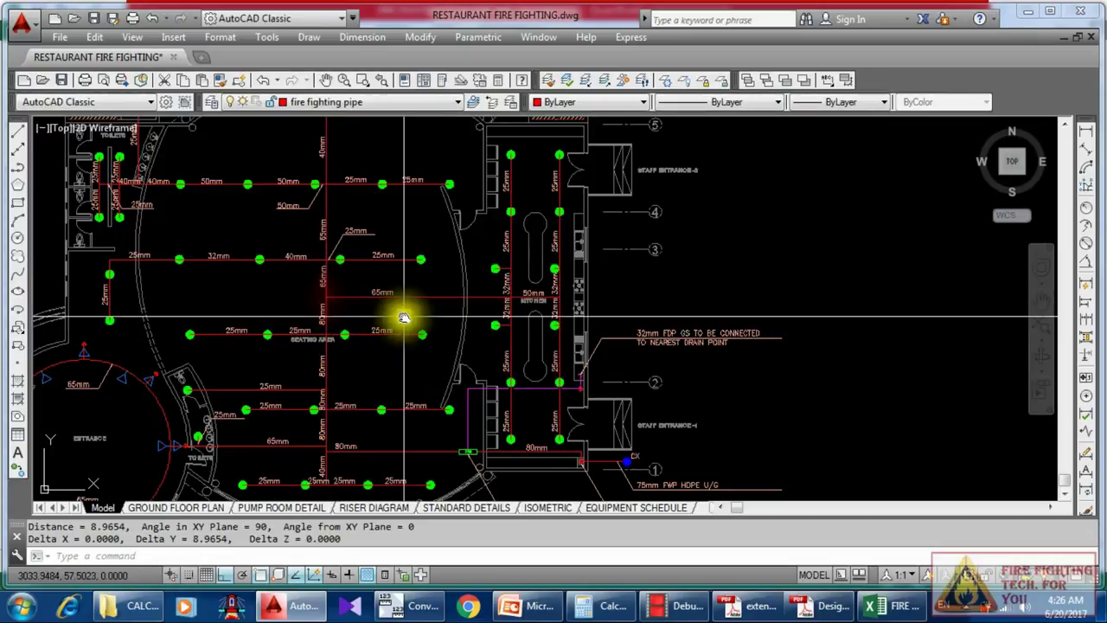
# Step: Add a horizontal linear dimension below the 80mm feed pipe, spanning from the riser to the vertical main
pyautogui.moveTo(417, 319)
pyautogui.mouseDown(button='middle')
pyautogui.moveTo(528, 288)
pyautogui.moveTo(527, 316)
pyautogui.mouseUp(button='middle')
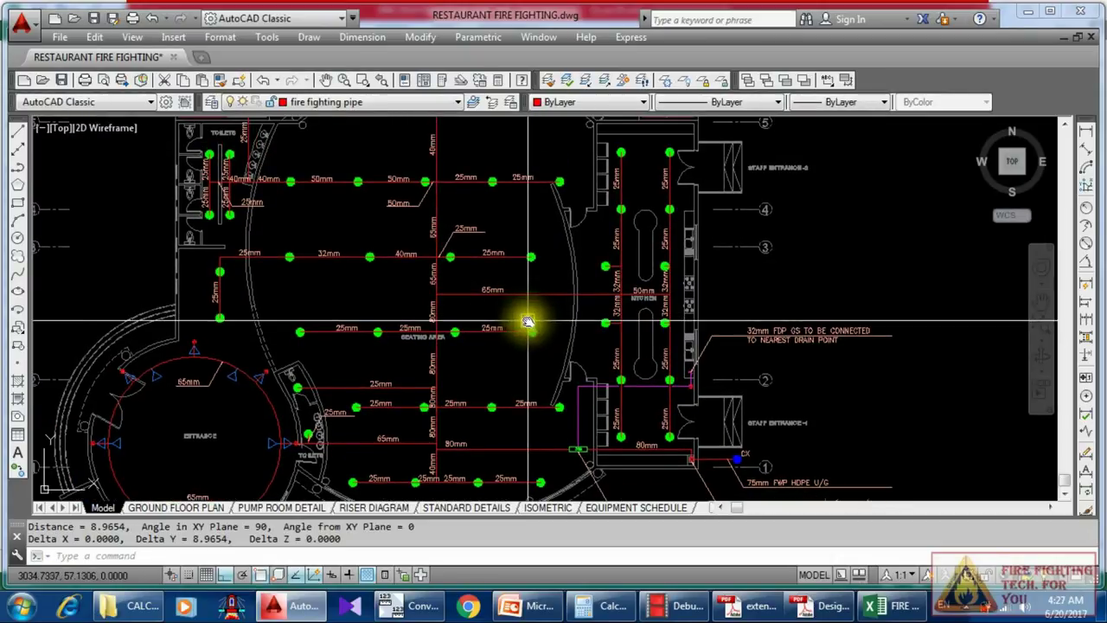
pyautogui.click(1087, 132)
pyautogui.scroll(6, 766, 342)
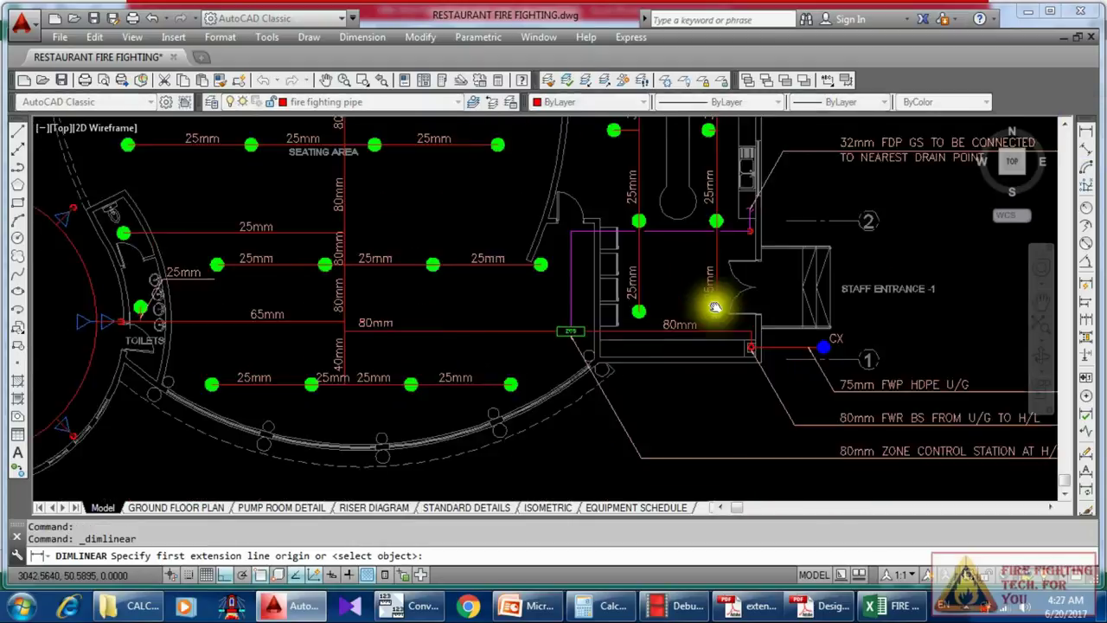
pyautogui.click(767, 346)
pyautogui.click(120, 346)
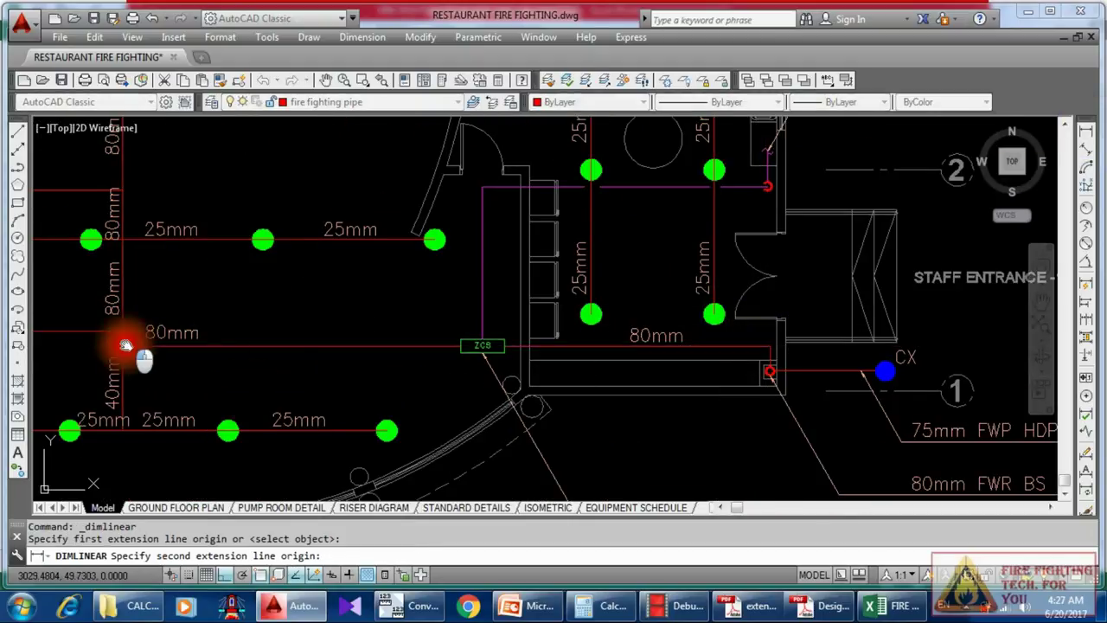
pyautogui.click(293, 385)
pyautogui.moveTo(366, 375); pyautogui.dragTo(532, 418, button='middle')
# Step: Add a vertical linear dimension beside the seating area main, from the 80mm feed junction to the 65mm kitchen branch
pyautogui.press('Return')
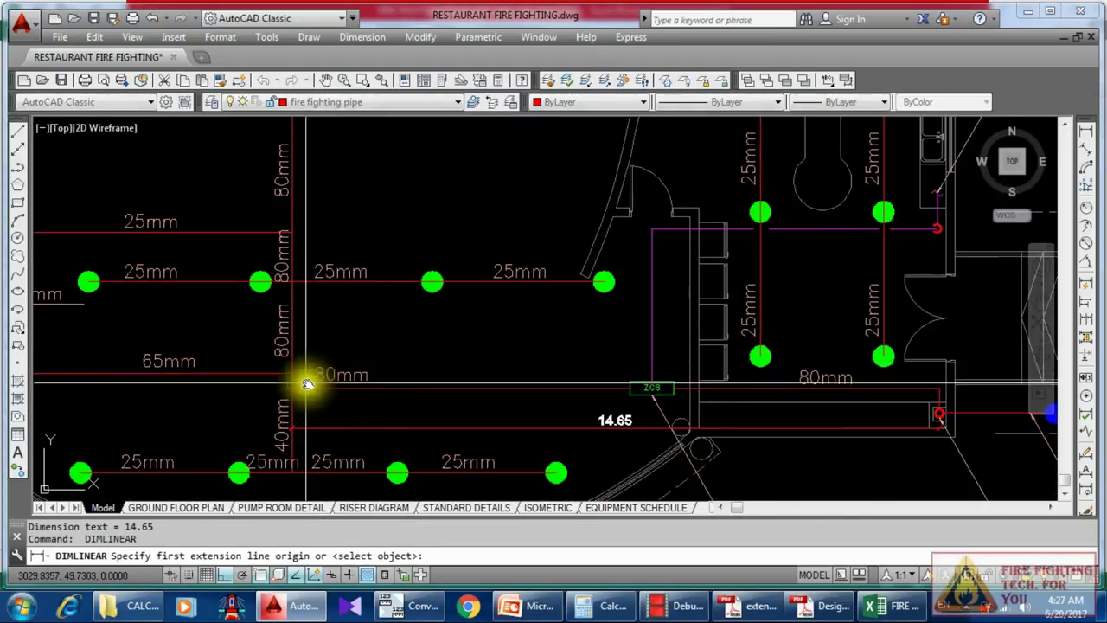
pyautogui.click(290, 388)
pyautogui.moveTo(330, 322); pyautogui.dragTo(335, 340, button='middle')
pyautogui.scroll(-2, 335, 340)
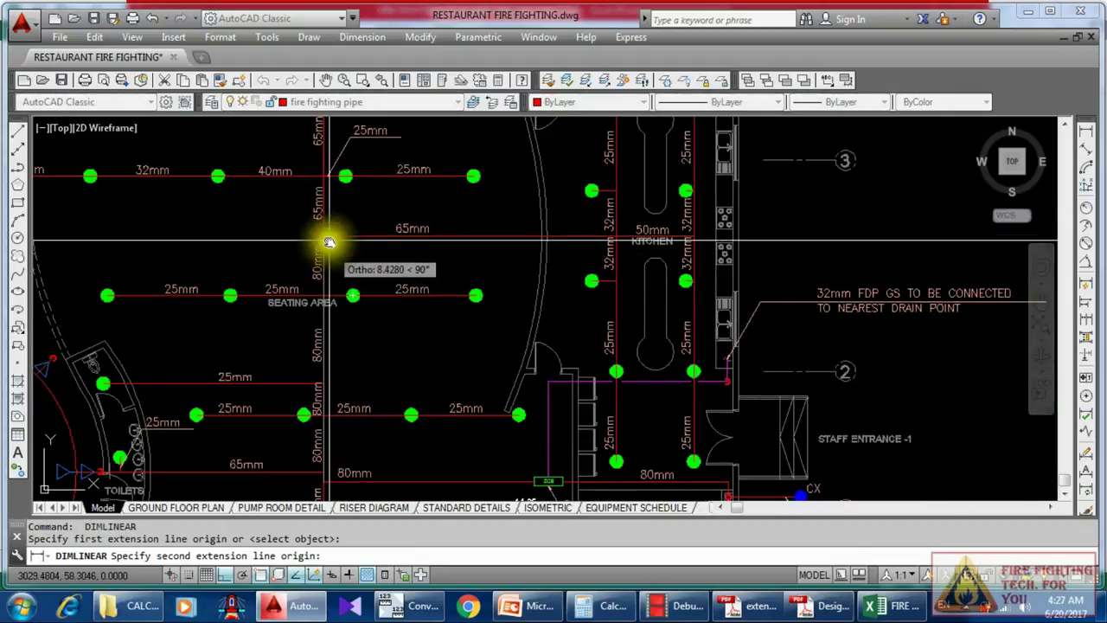
pyautogui.click(268, 248)
pyautogui.click(285, 309)
pyautogui.scroll(3, 285, 366)
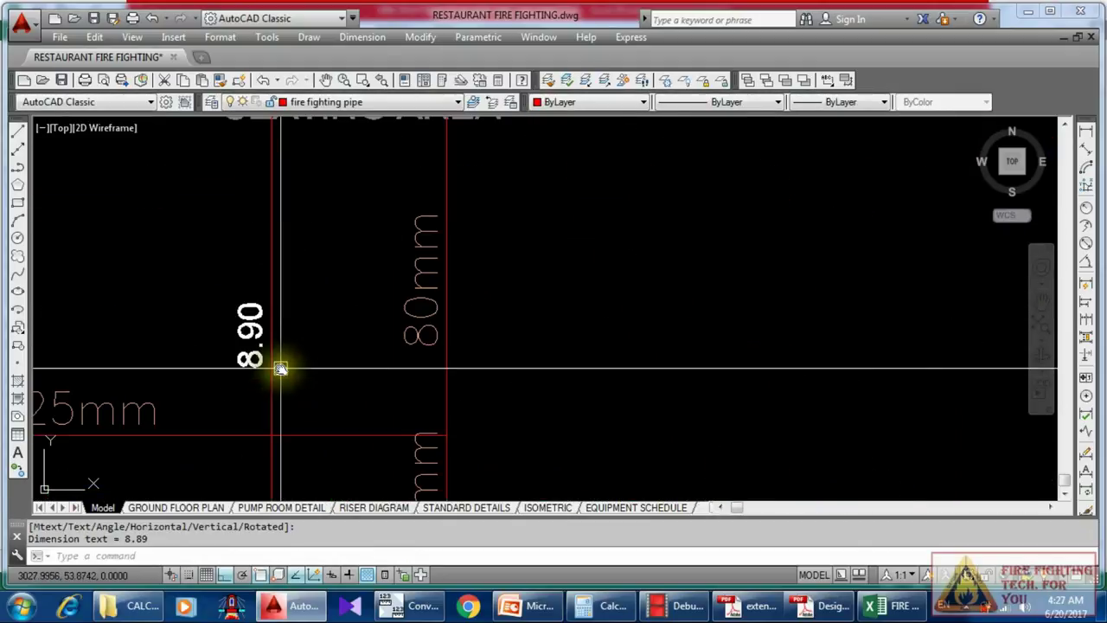
# Step: Add a horizontal linear dimension above the 65mm and 50mm kitchen branch, from the seating area main to the kitchen's far sprinkler line
pyautogui.scroll(-4, 280, 366)
pyautogui.press('Return')
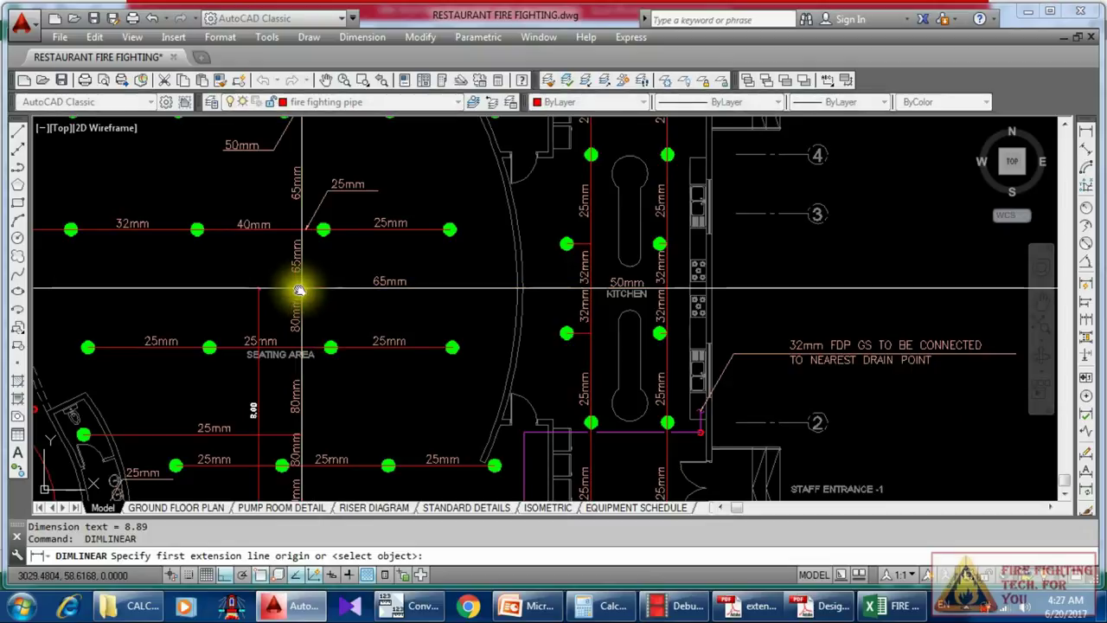
pyautogui.click(303, 285)
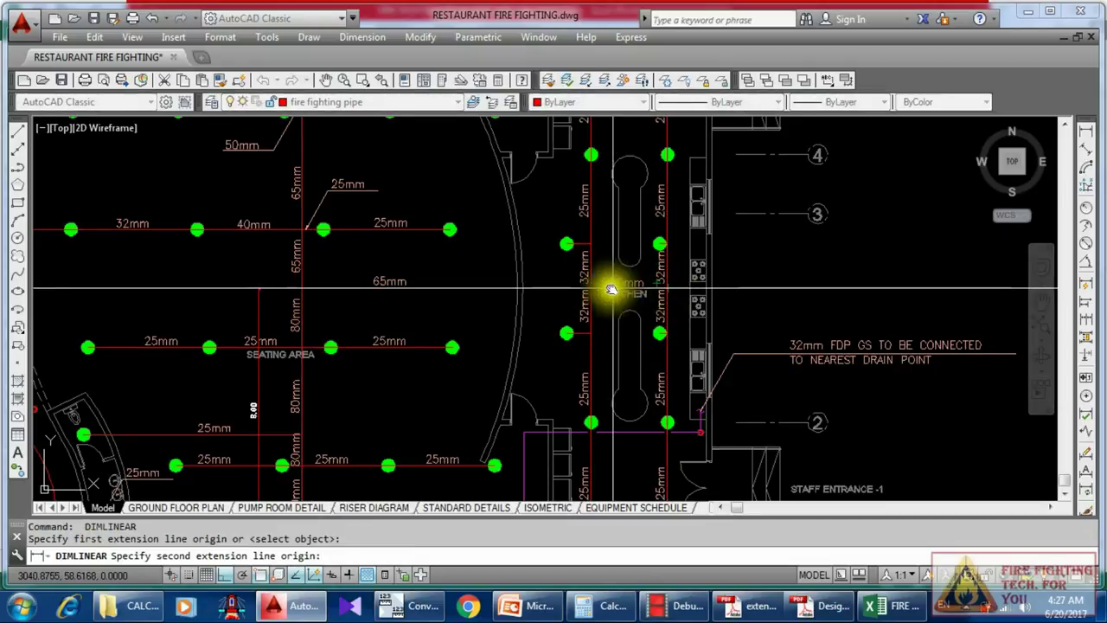
pyautogui.click(662, 285)
pyautogui.scroll(5, 614, 268)
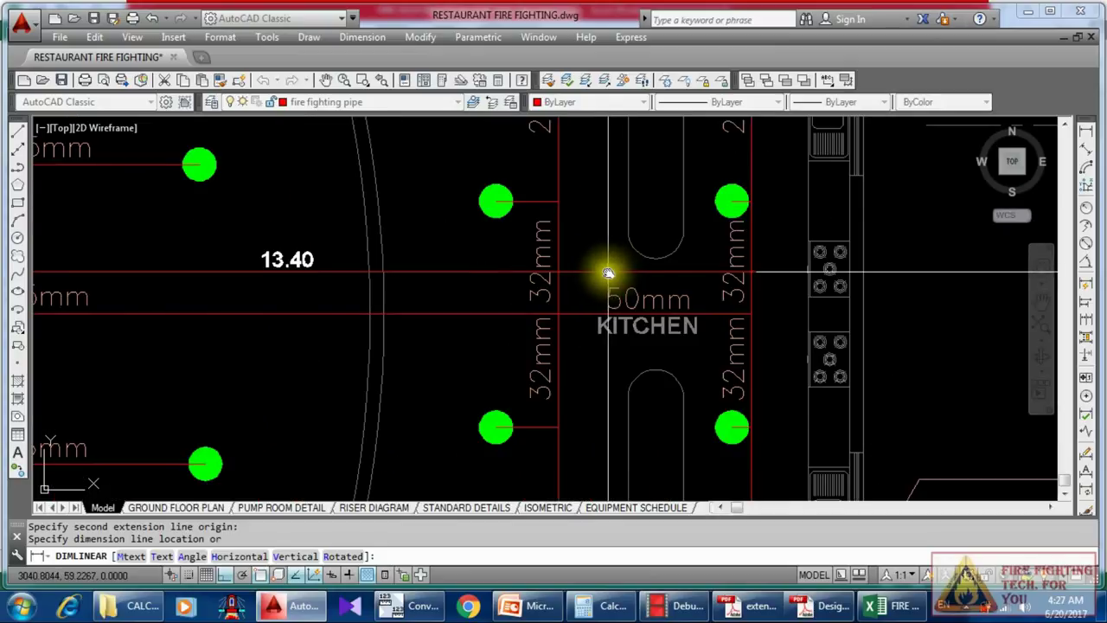
pyautogui.click(608, 273)
# Step: Add a vertical linear dimension outside the kitchen, from the 50mm branch's end up to the topmost sprinkler near Staff Entrance-2
pyautogui.scroll(-4, 561, 305)
pyautogui.moveTo(494, 283)
pyautogui.mouseDown(button='middle')
pyautogui.moveTo(687, 324)
pyautogui.moveTo(638, 371)
pyautogui.mouseUp(button='middle')
pyautogui.rightClick(614, 388)
pyautogui.click(613, 389)
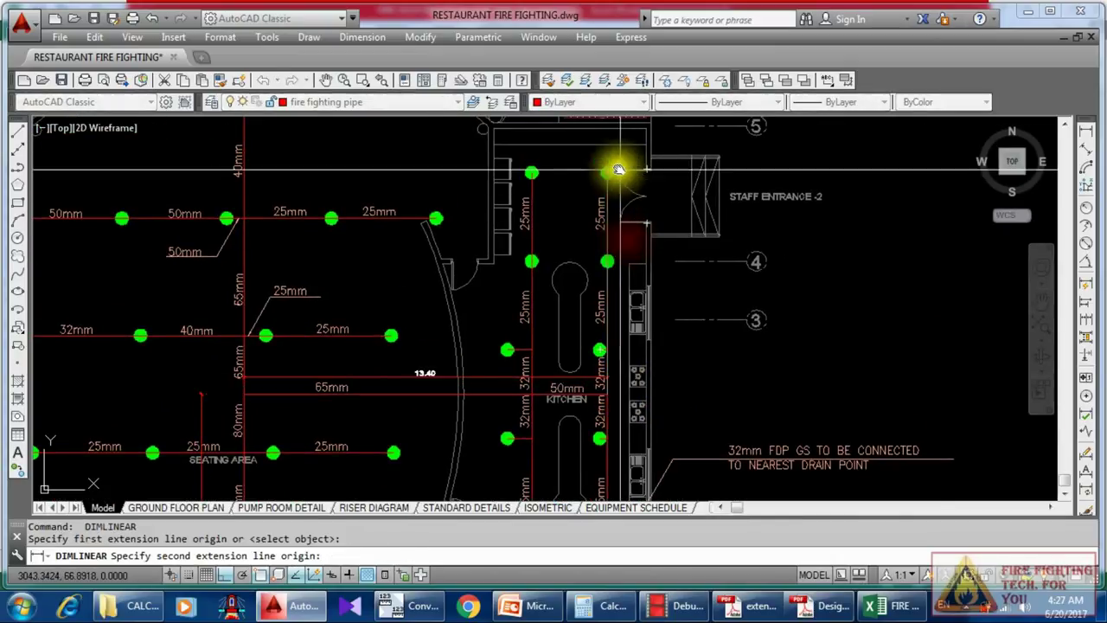
pyautogui.click(608, 170)
pyautogui.scroll(4, 713, 216)
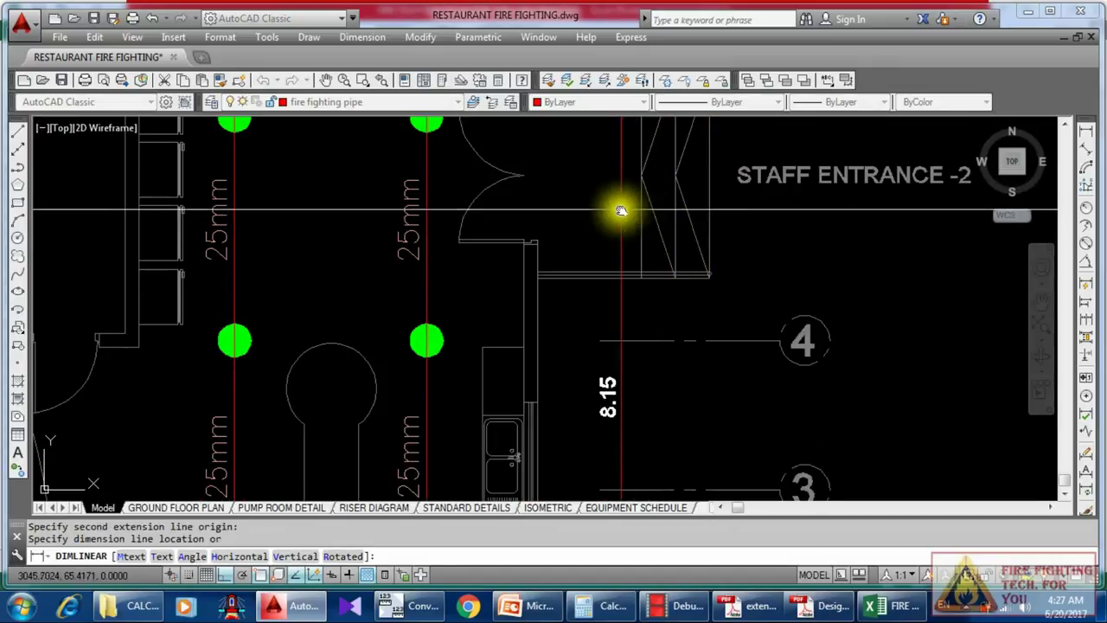
pyautogui.click(605, 246)
# Step: Review the dimensions along the longest run and enter their rounded lengths in Calculator as 15 + 9 + 14
pyautogui.scroll(-4, 660, 245)
pyautogui.moveTo(679, 309)
pyautogui.mouseDown(button='middle')
pyautogui.moveTo(677, 250)
pyautogui.moveTo(702, 317)
pyautogui.mouseUp(button='middle')
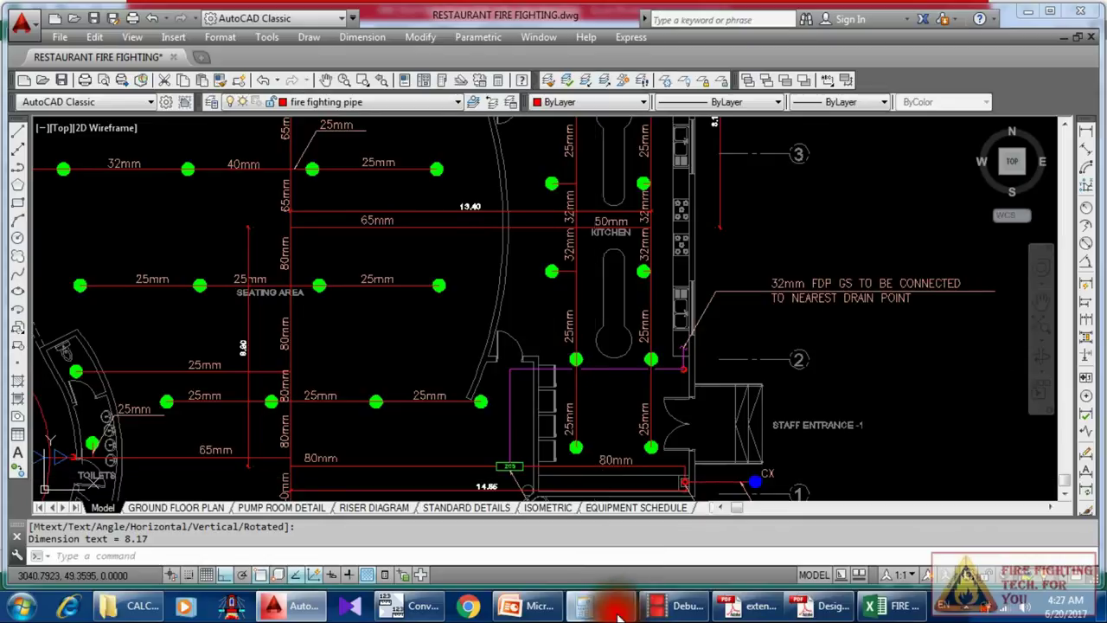
pyautogui.click(614, 605)
pyautogui.press('Escape')
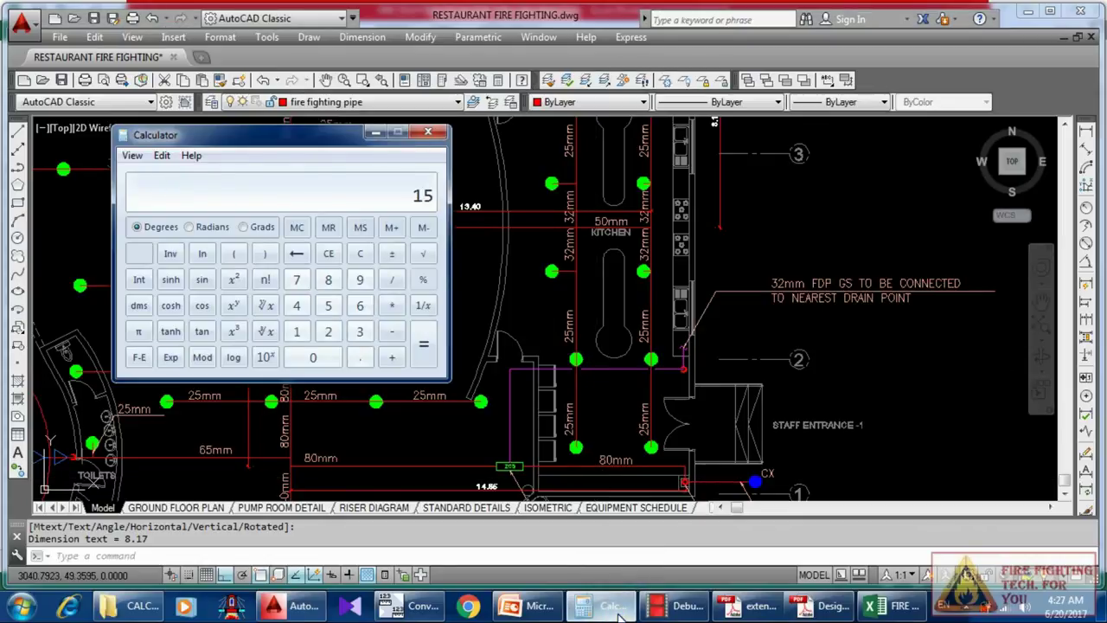
pyautogui.click(374, 132)
pyautogui.moveTo(411, 261); pyautogui.dragTo(507, 275, button='middle')
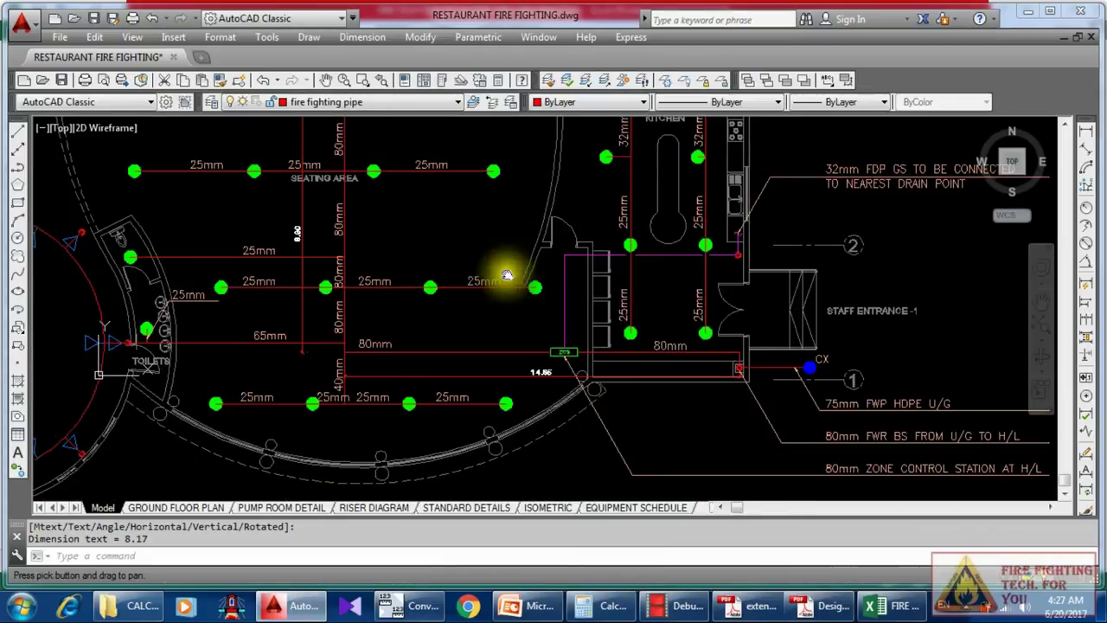
pyautogui.scroll(5, 548, 363)
pyautogui.scroll(-5, 564, 450)
pyautogui.moveTo(422, 259); pyautogui.dragTo(434, 276, button='middle')
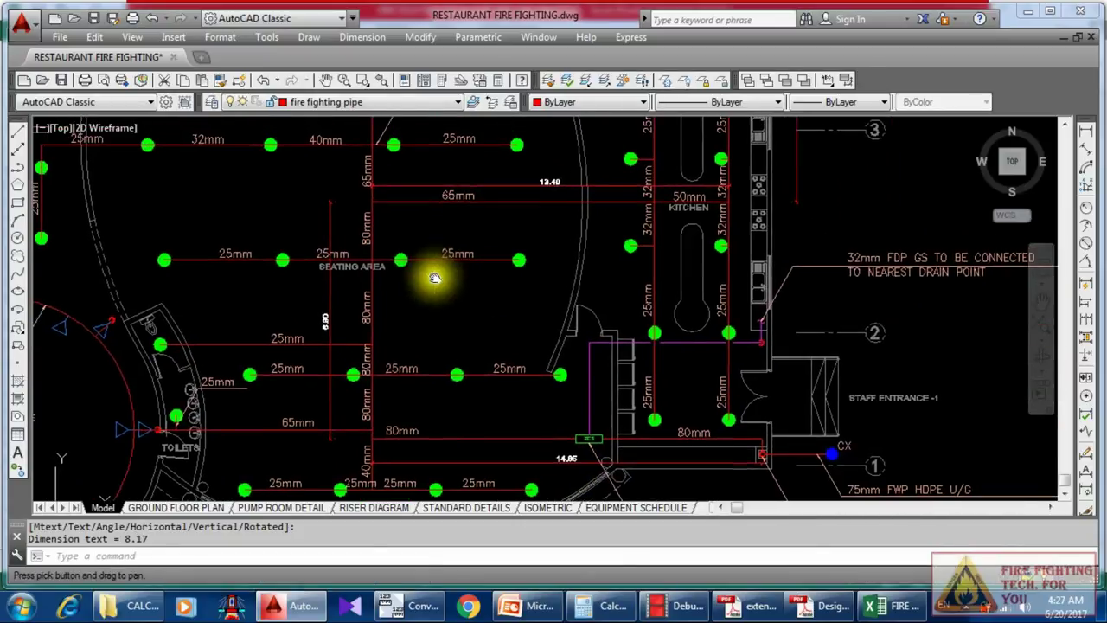
pyautogui.scroll(4, 328, 295)
pyautogui.moveTo(334, 341); pyautogui.dragTo(289, 410, button='middle')
pyautogui.scroll(-2, 289, 410)
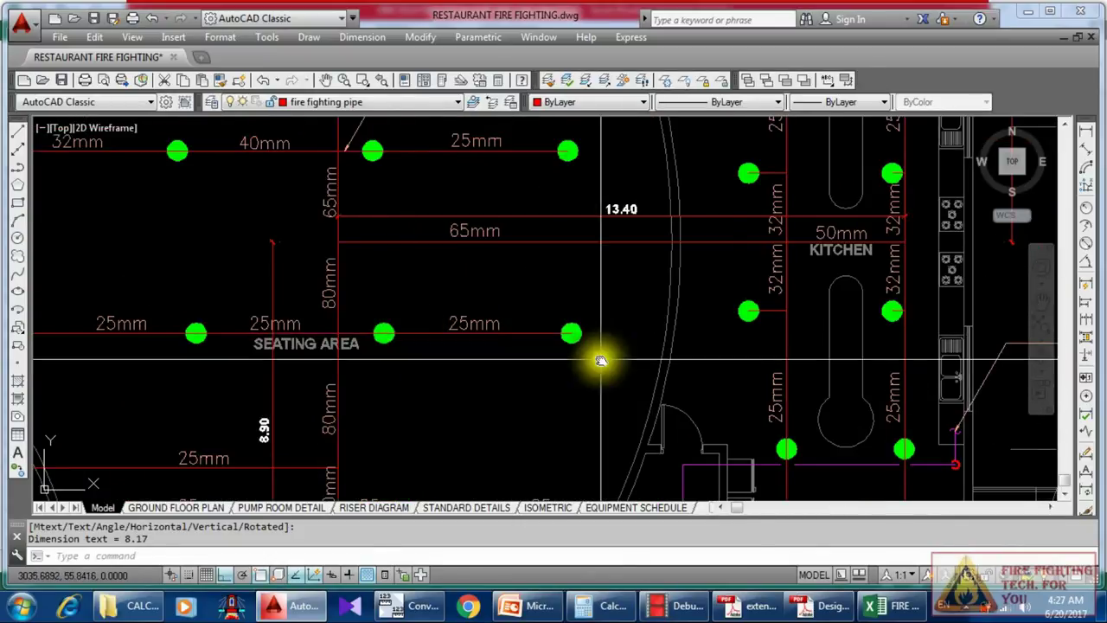
pyautogui.click(613, 606)
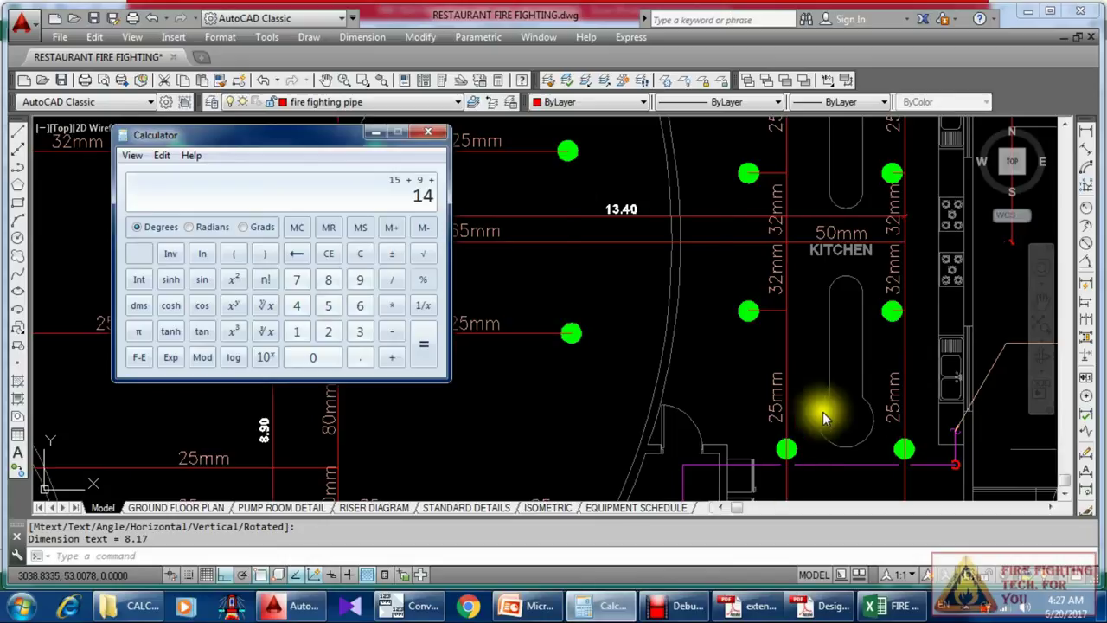
# Step: Check the kitchen's vertical dimension, add its rounded length to the sum in Calculator, and complete the total
pyautogui.moveTo(616, 206); pyautogui.dragTo(667, 259, button='middle')
pyautogui.scroll(2, 637, 291)
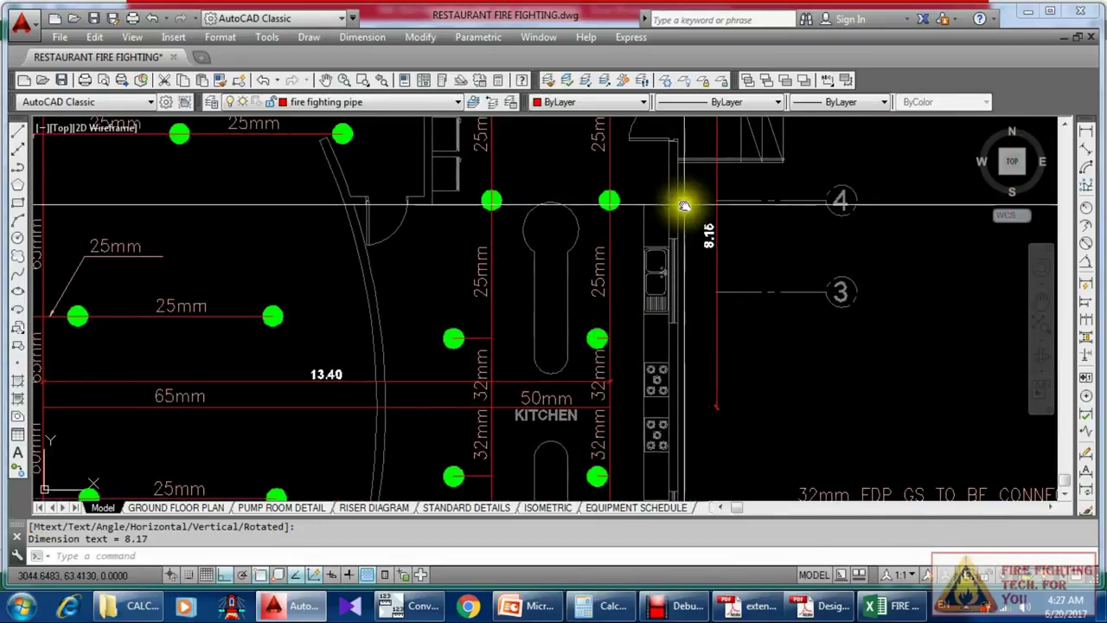
pyautogui.scroll(3, 680, 203)
pyautogui.moveTo(680, 202); pyautogui.dragTo(599, 260, button='middle')
pyautogui.scroll(-4, 643, 289)
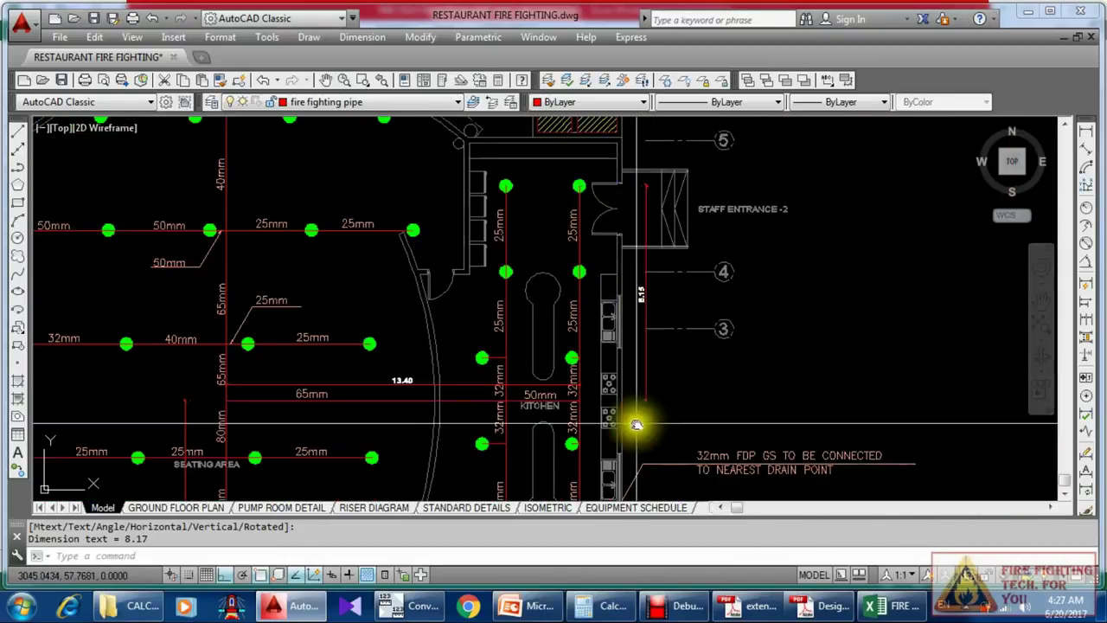
pyautogui.click(611, 606)
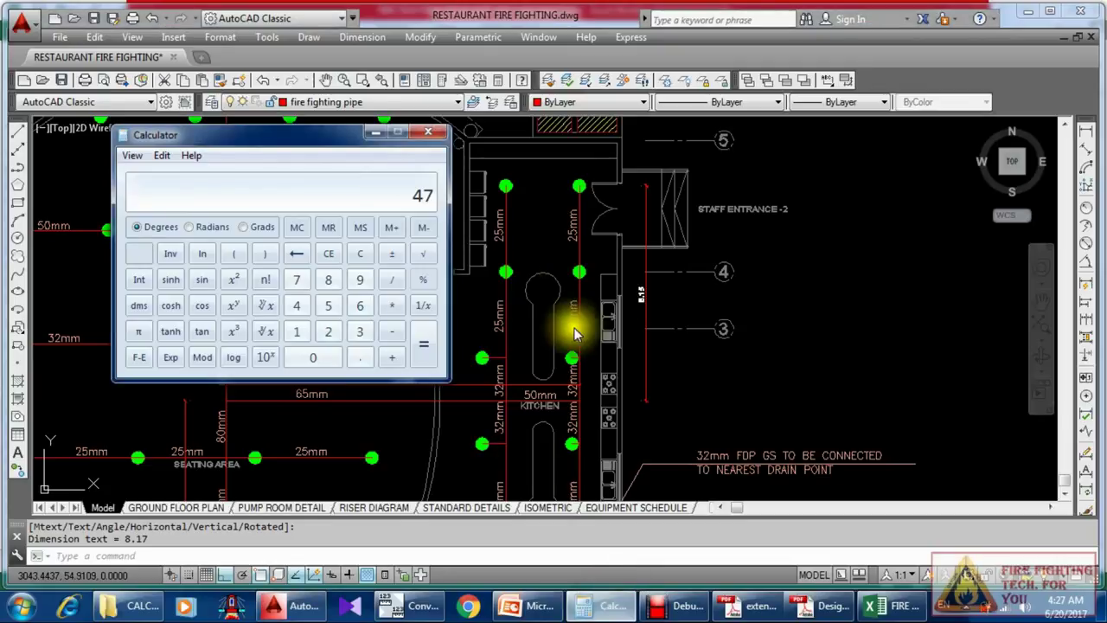
pyautogui.click(380, 134)
# Step: Convert 47 m to feet in Convert123 and enter 154 as the sprinkler sheet's approximate pipe length in Excel
pyautogui.scroll(-2, 675, 384)
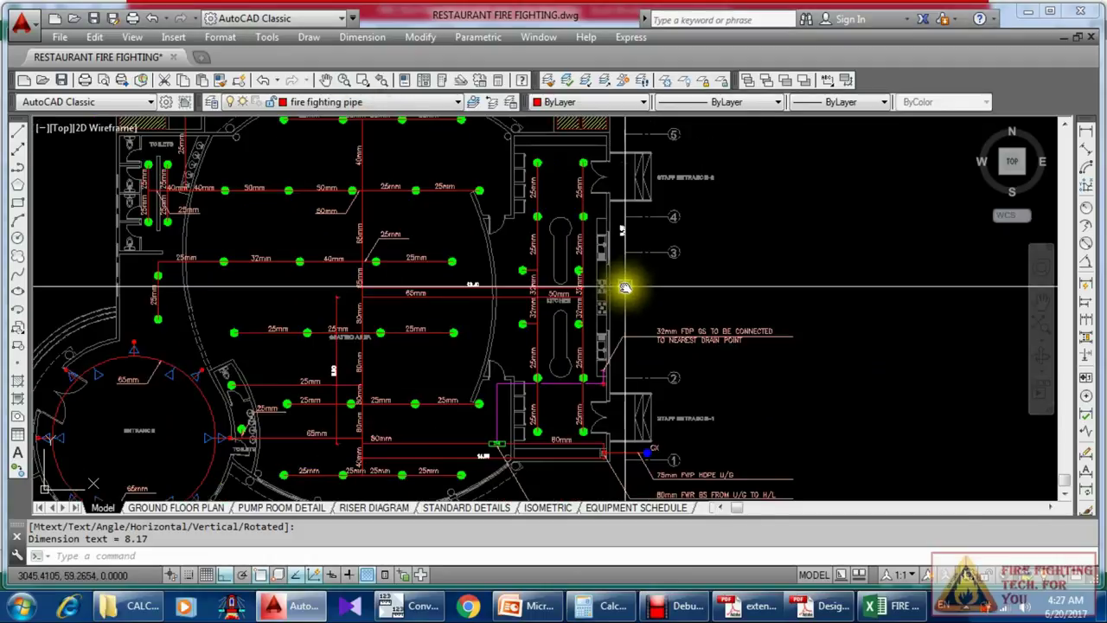
pyautogui.click(413, 605)
pyautogui.doubleClick(295, 388)
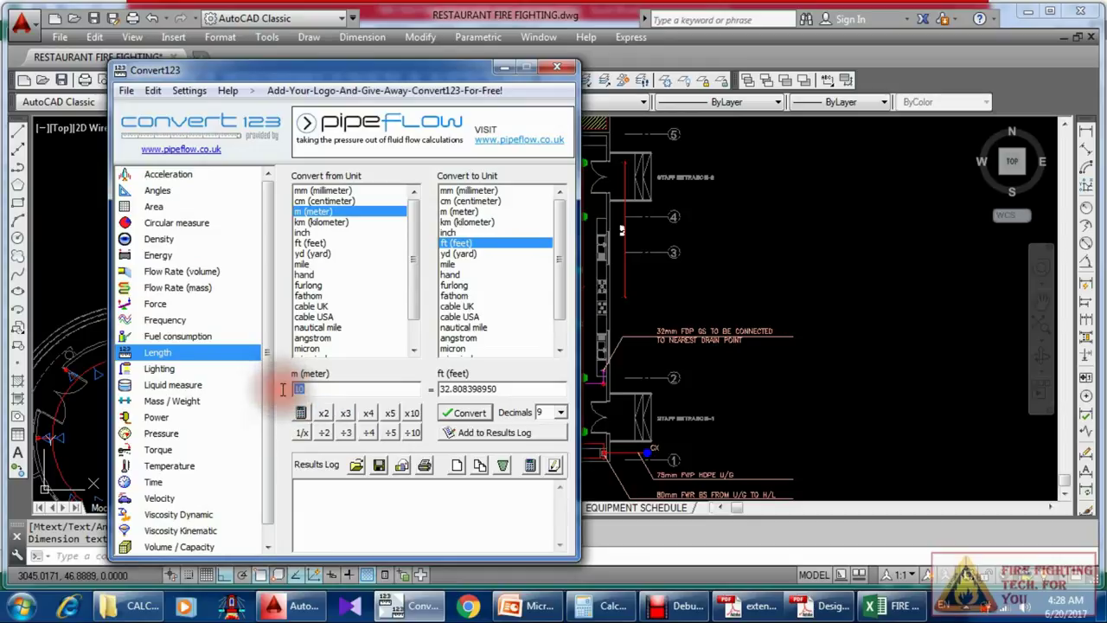
pyautogui.write('47')
pyautogui.click(462, 410)
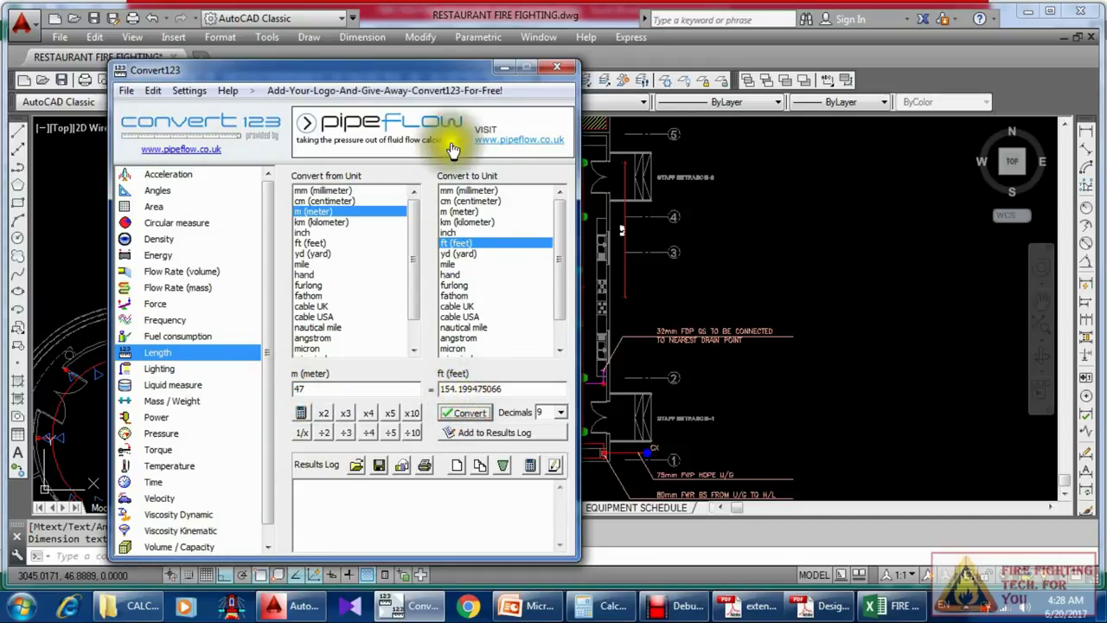
pyautogui.click(500, 69)
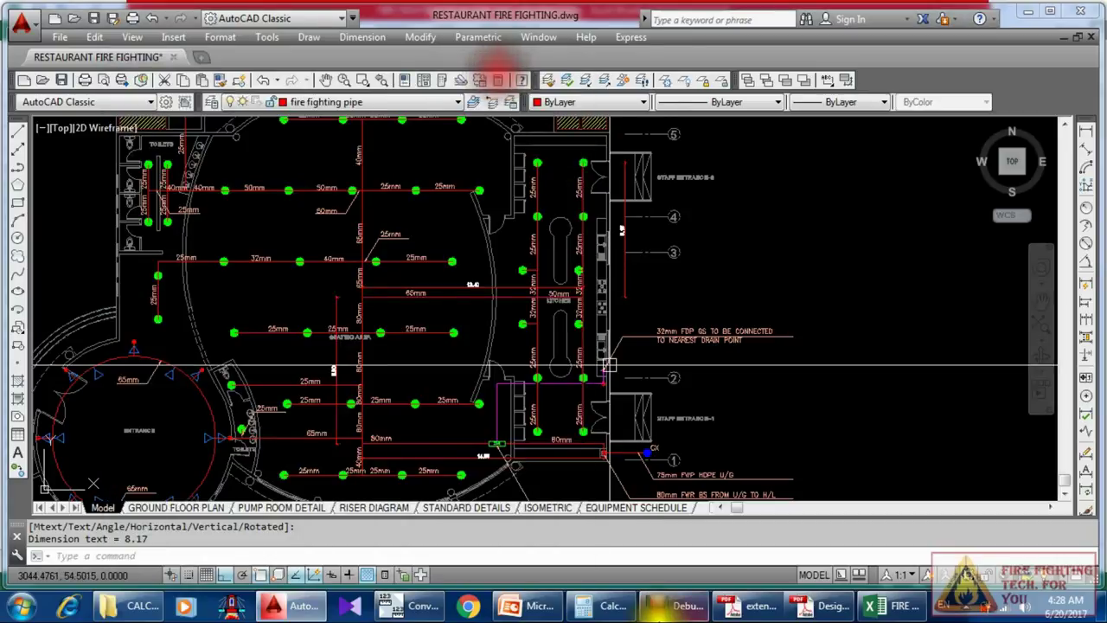
pyautogui.click(916, 608)
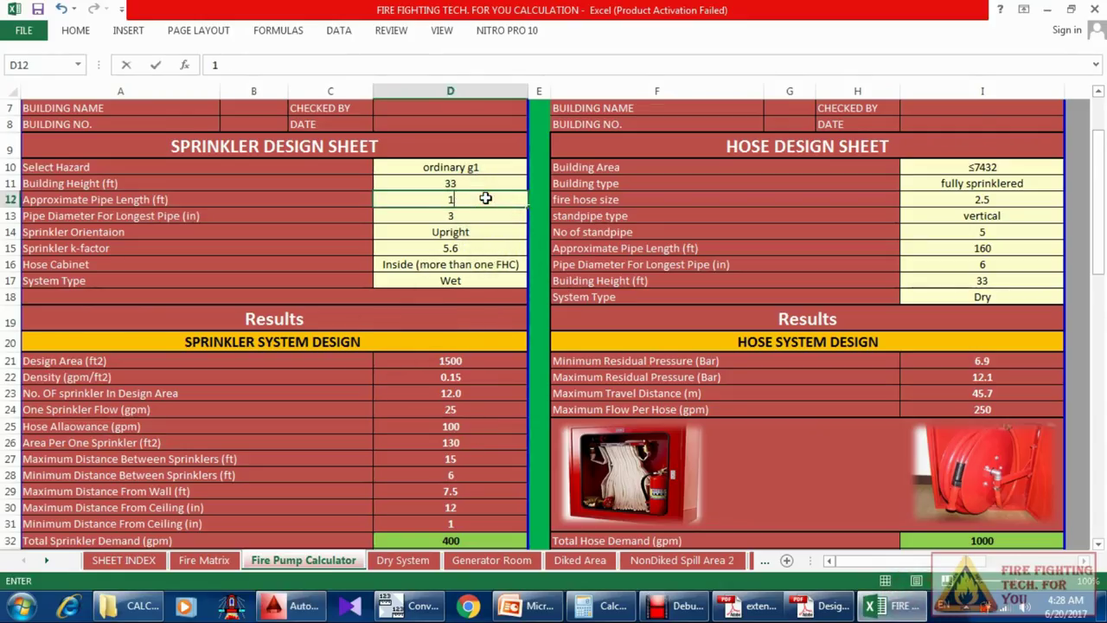
pyautogui.press('Return')
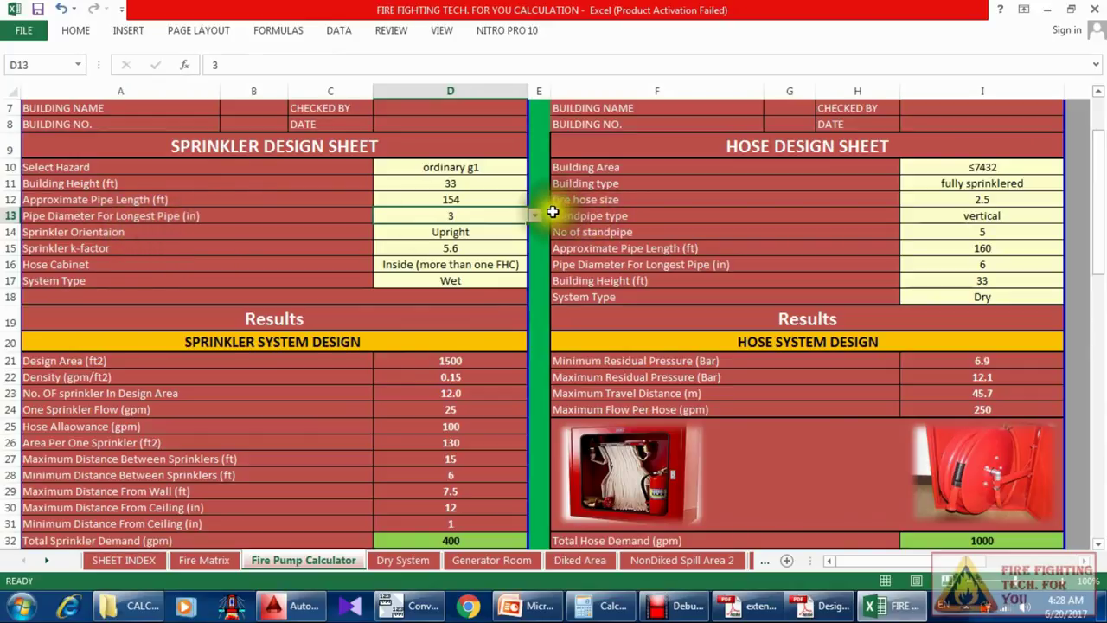
# Step: Check the seating area main's pipe size in the AutoCAD plan and review the longest-pipe diameter options in the Excel sprinkler sheet
pyautogui.click(1047, 9)
pyautogui.scroll(-2, 366, 329)
pyautogui.scroll(3, 410, 277)
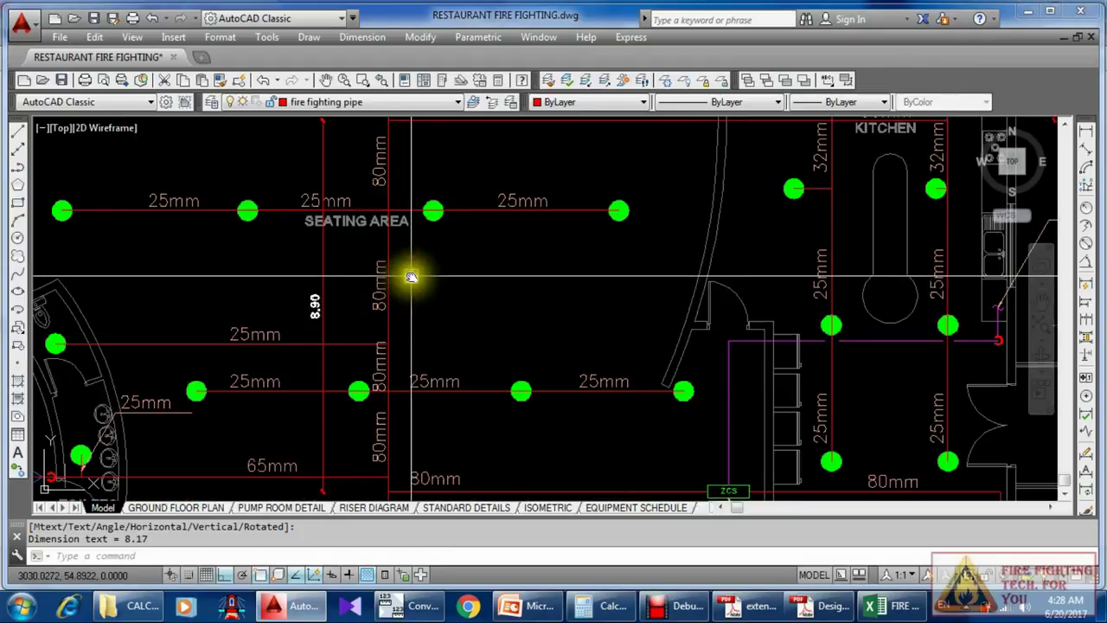
pyautogui.scroll(-3, 389, 297)
pyautogui.scroll(2, 418, 311)
pyautogui.scroll(5, 419, 311)
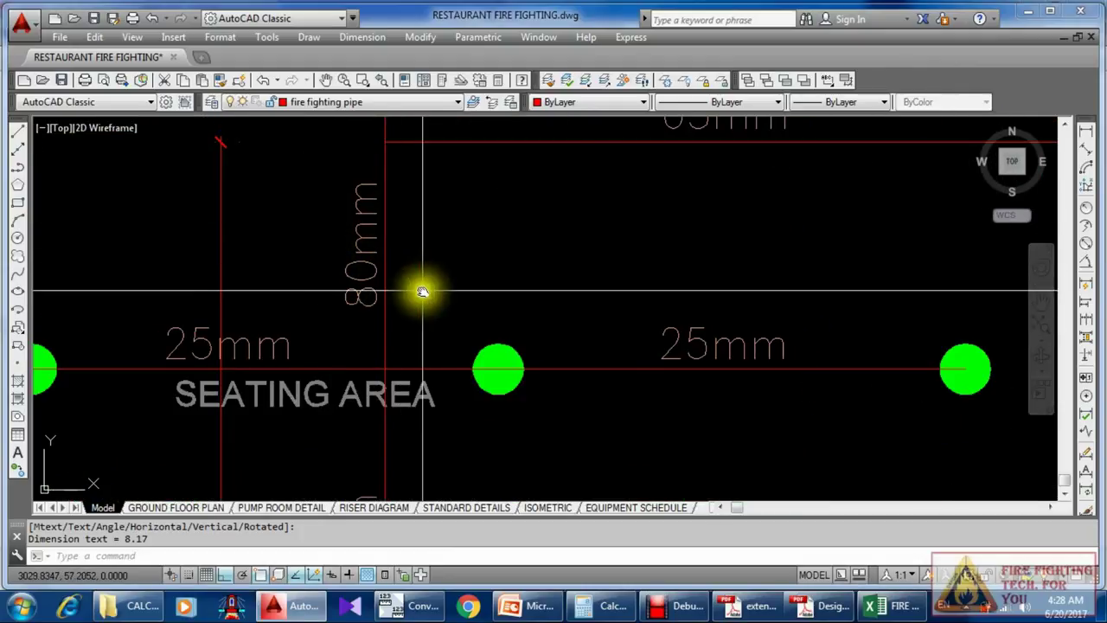
pyautogui.click(891, 606)
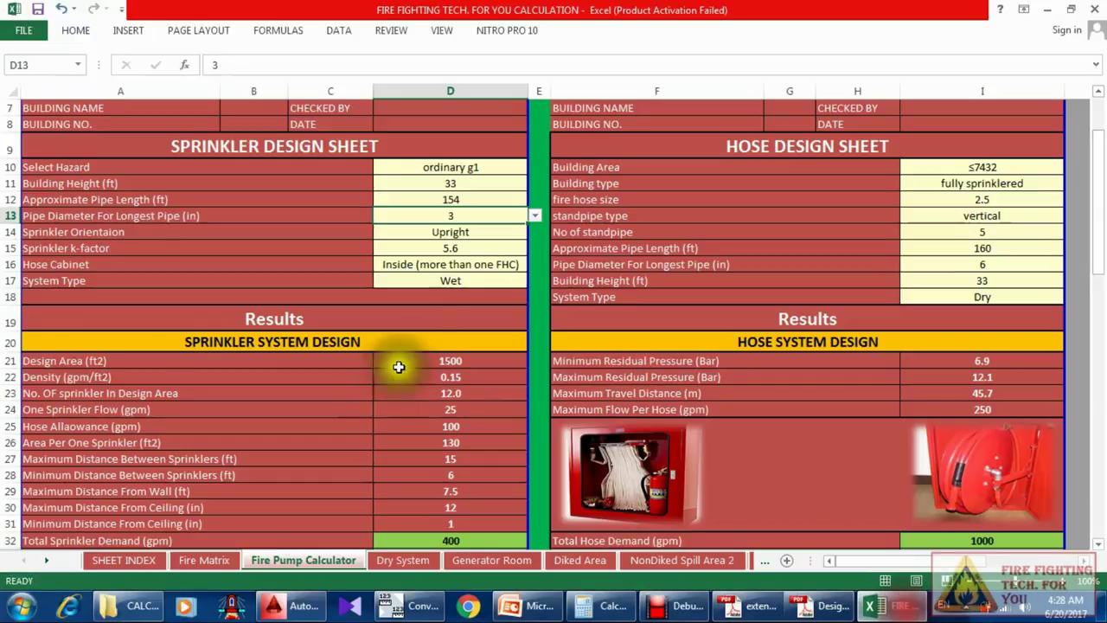
pyautogui.click(533, 217)
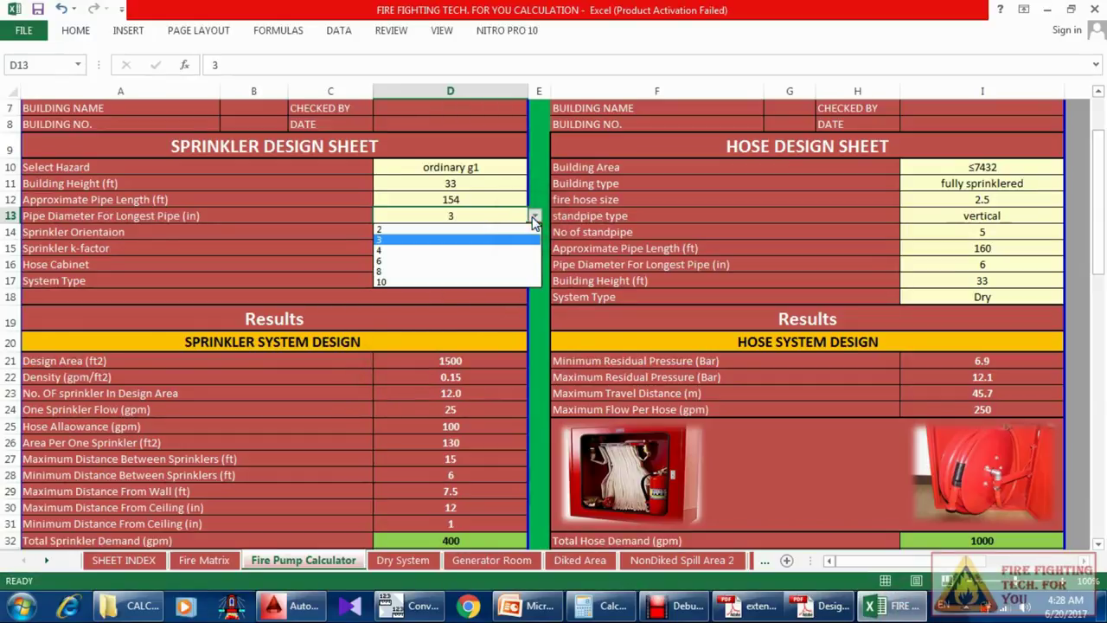
pyautogui.click(534, 217)
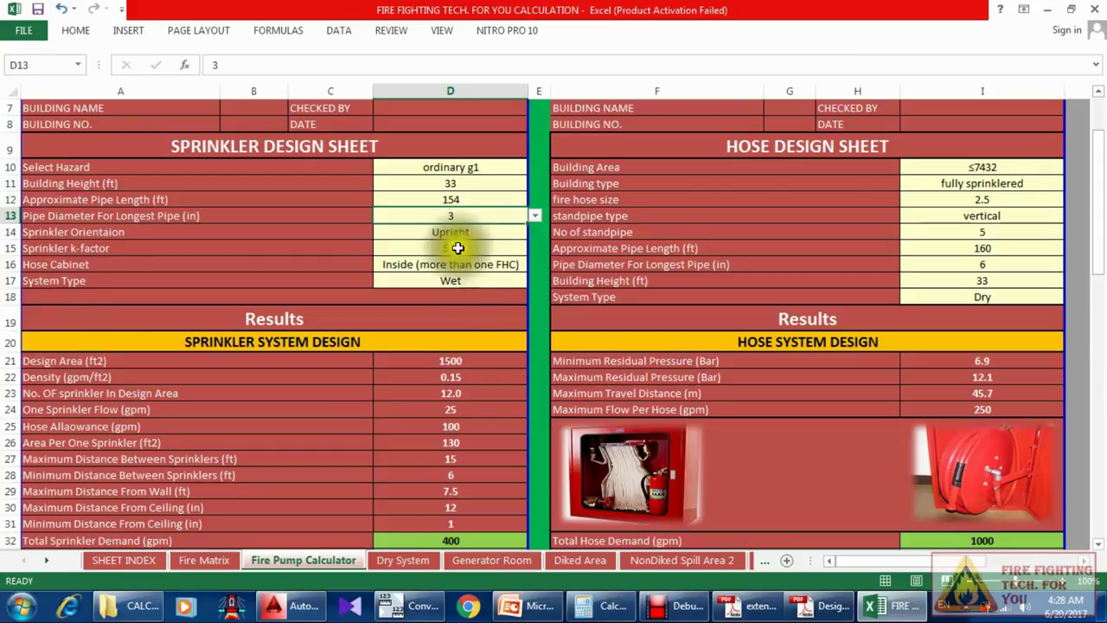
# Step: Consult the pump calculation notes in the AutoCAD drawing, and set the sprinkler orientation to Pendent in the Excel sprinkler sheet
pyautogui.click(476, 234)
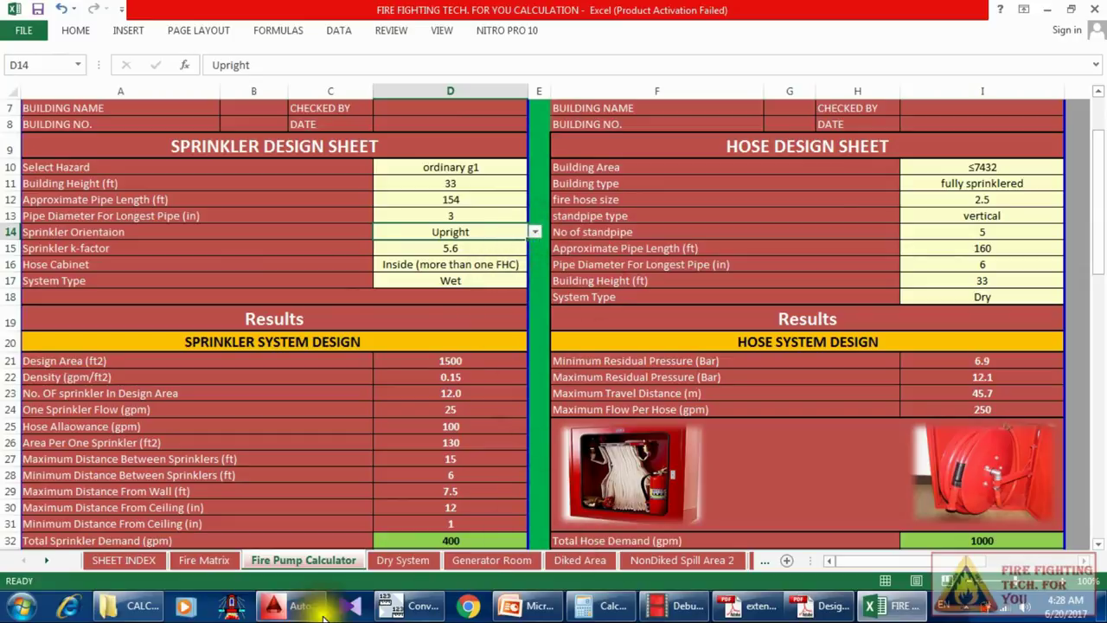
pyautogui.click(295, 605)
pyautogui.scroll(-5, 433, 307)
pyautogui.scroll(-3, 415, 259)
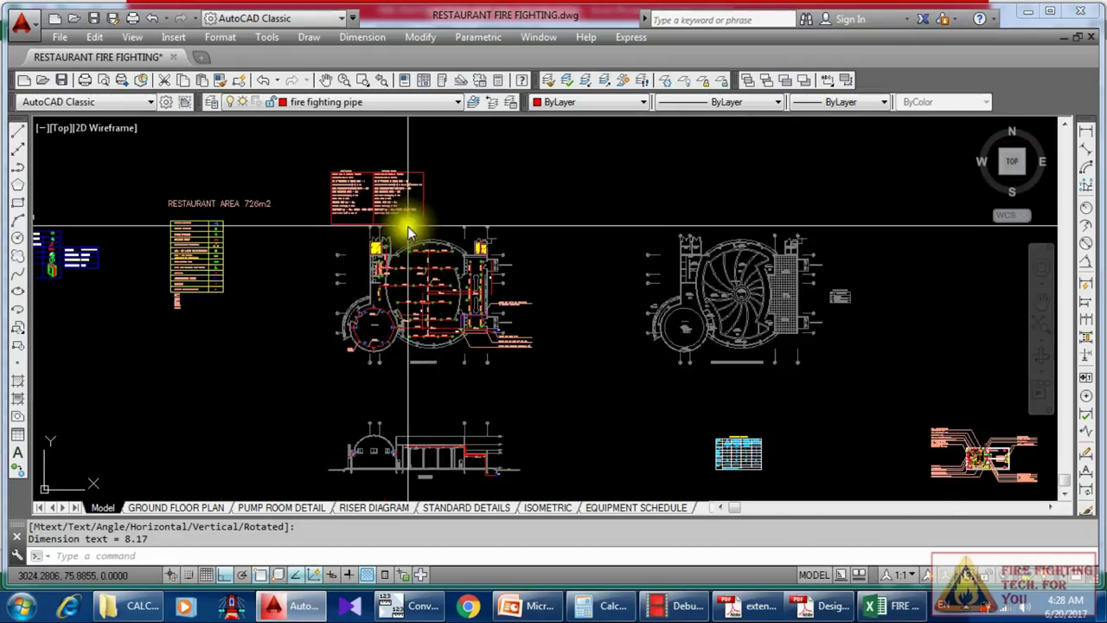
pyautogui.scroll(10, 346, 247)
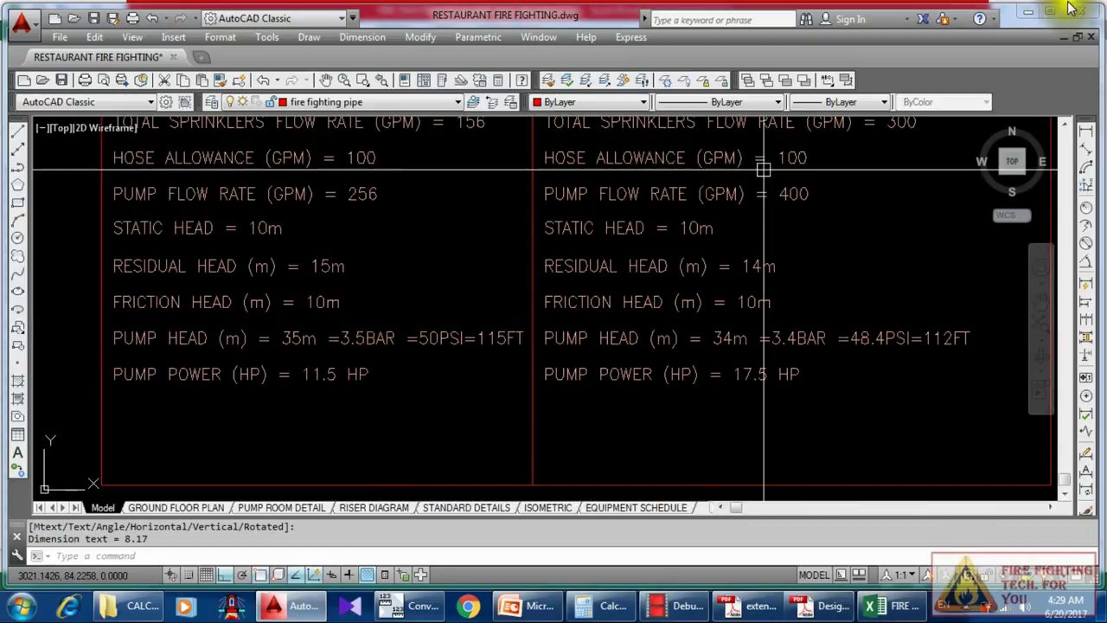
pyautogui.click(1027, 11)
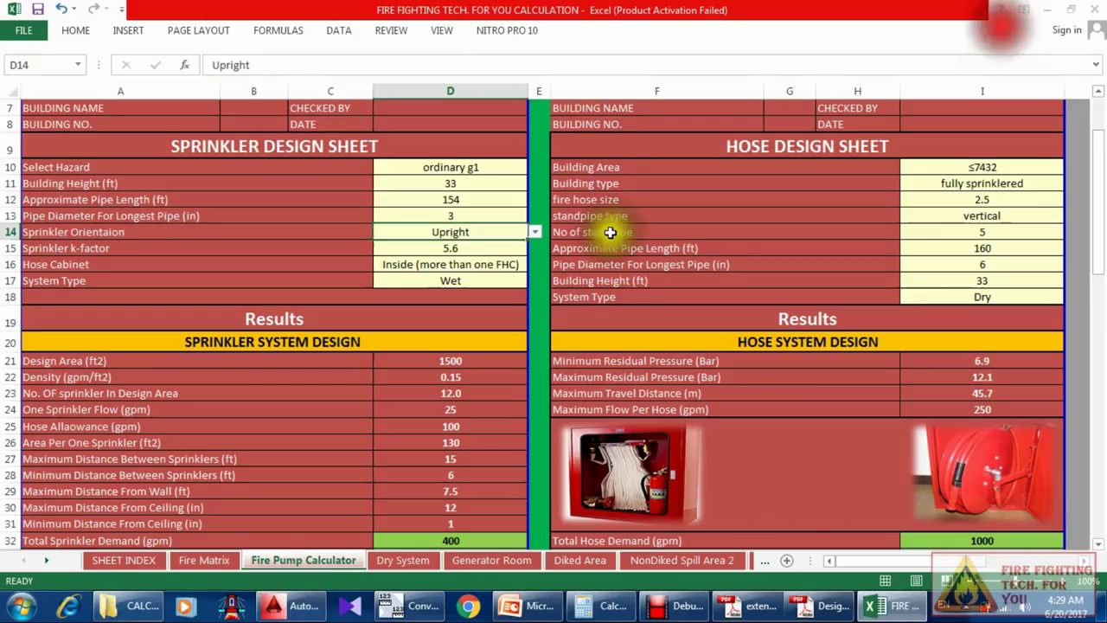
pyautogui.click(536, 232)
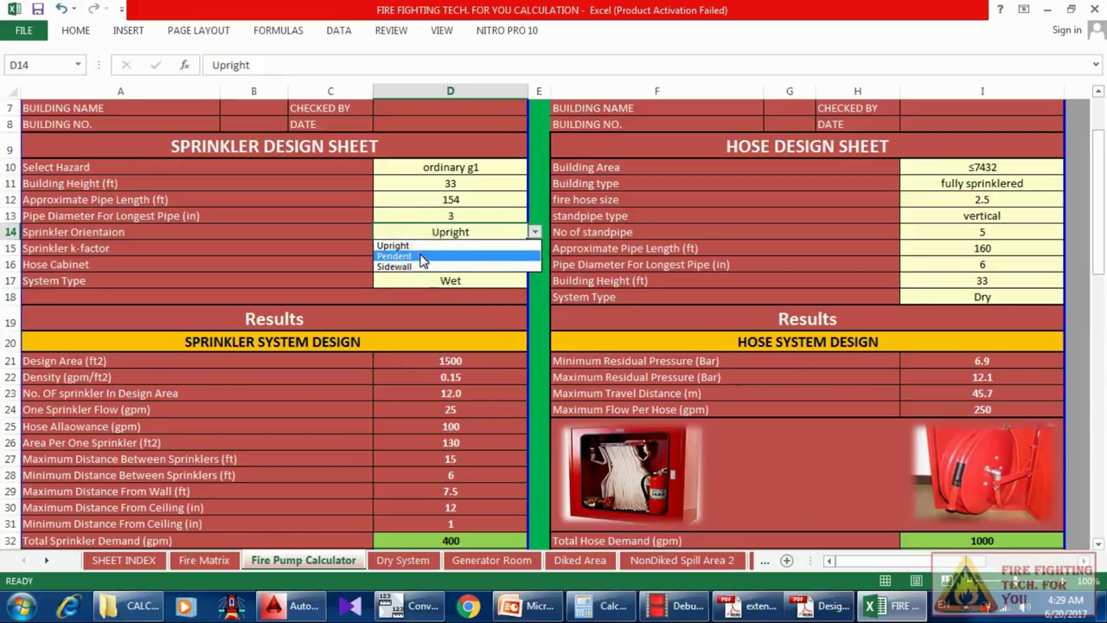
pyautogui.click(422, 257)
# Step: Choose 5.6 as the sprinkler k-factor in the sprinkler design sheet
pyautogui.click(494, 246)
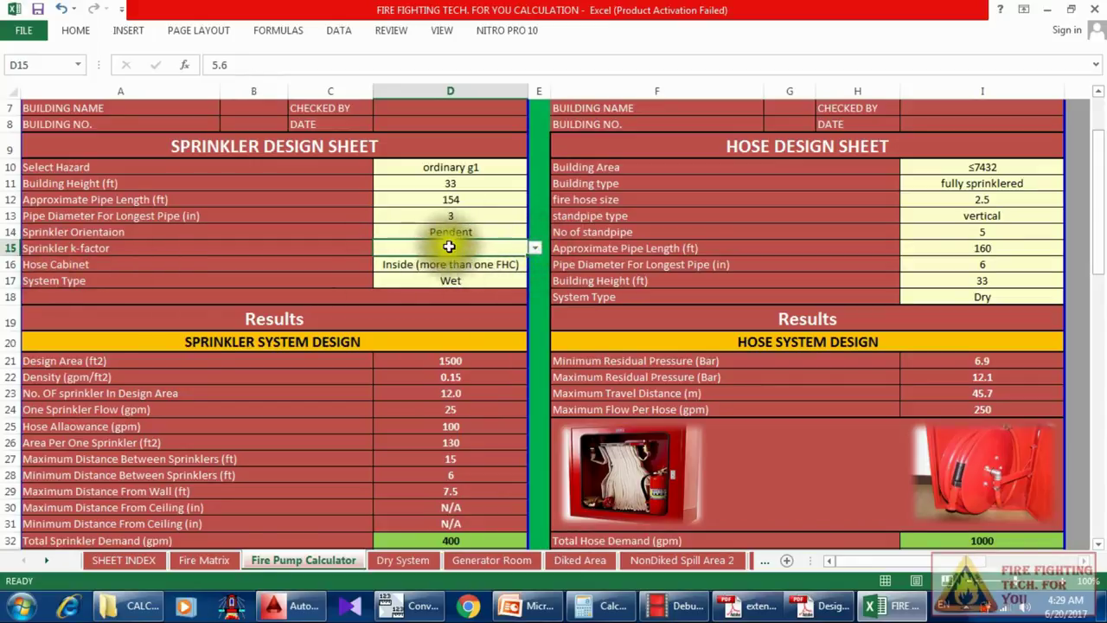
pyautogui.click(535, 249)
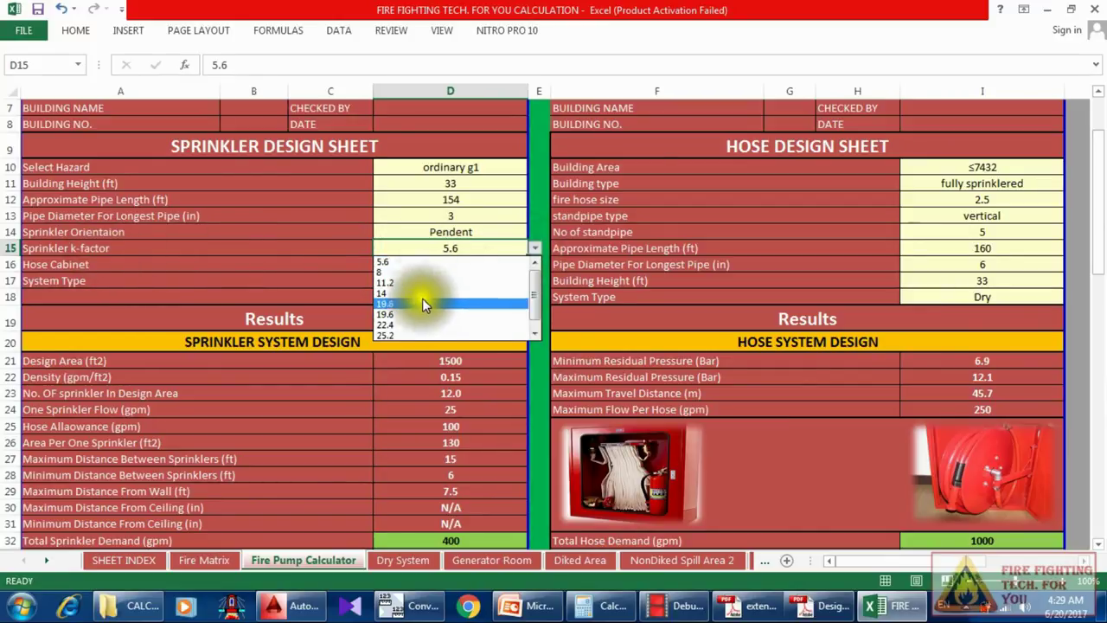
pyautogui.click(427, 262)
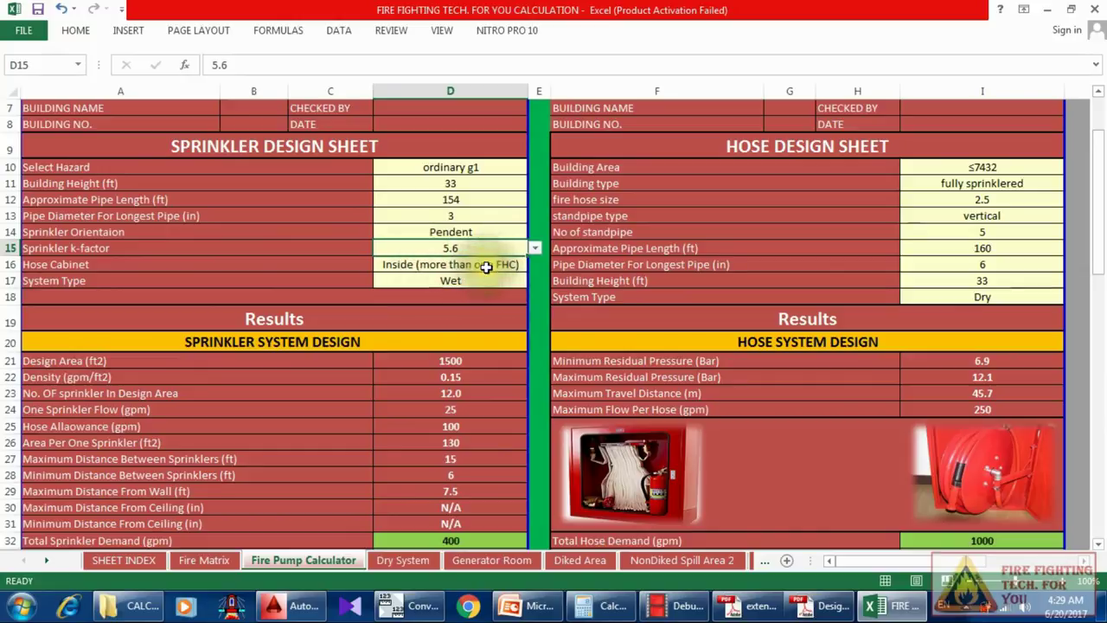
# Step: Choose Inside (more than one FHC) as the sprinkler sheet's hose cabinet option and review the system type options, keeping Wet
pyautogui.click(481, 265)
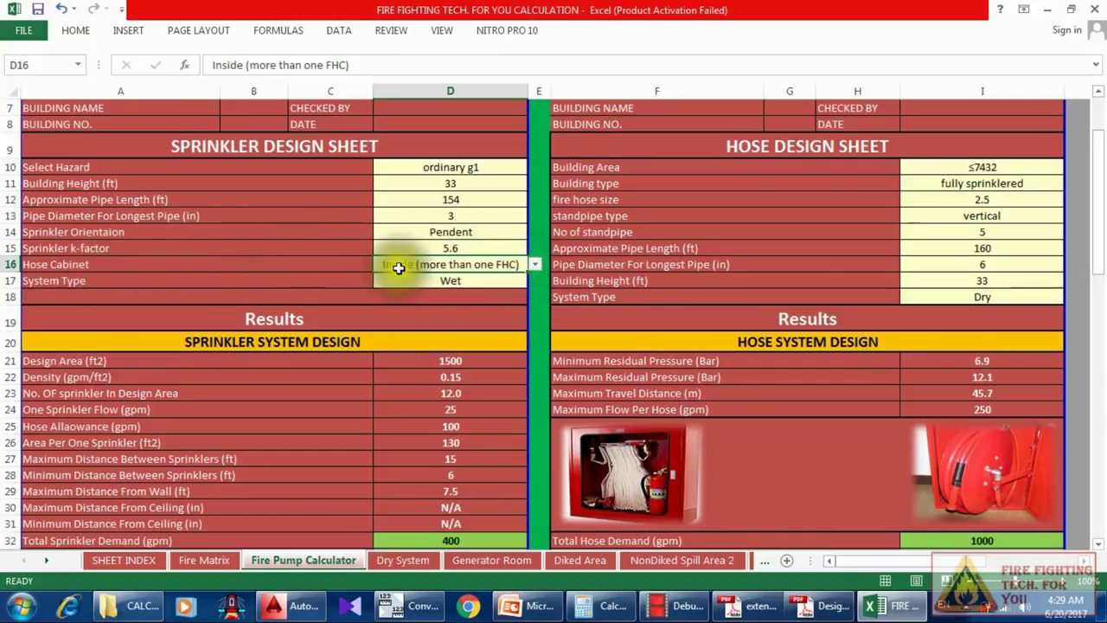
pyautogui.click(533, 266)
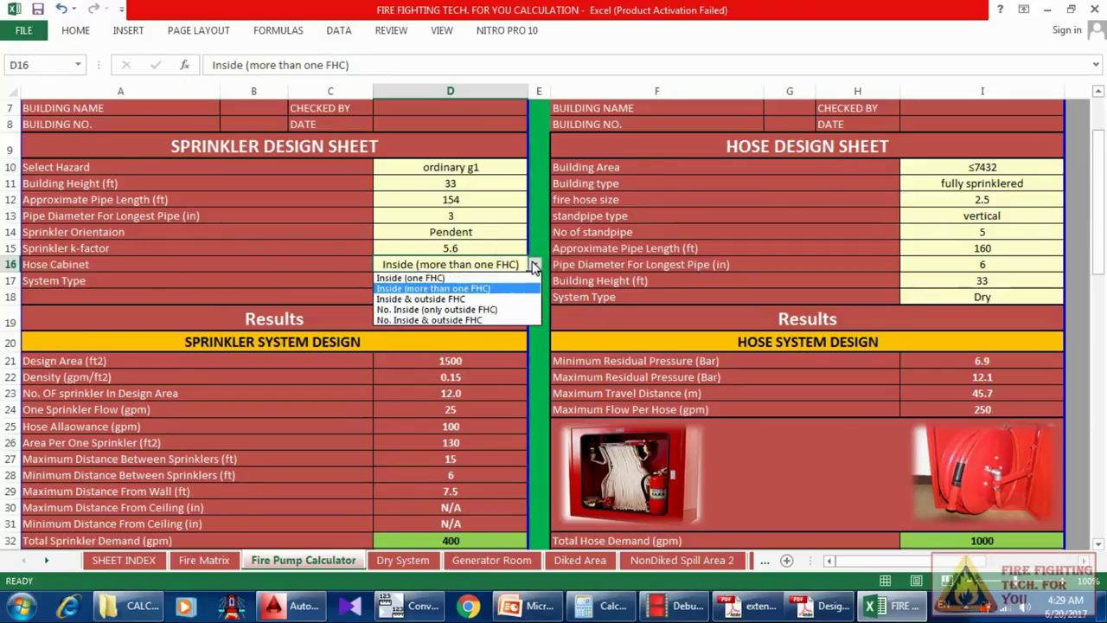
pyautogui.click(470, 311)
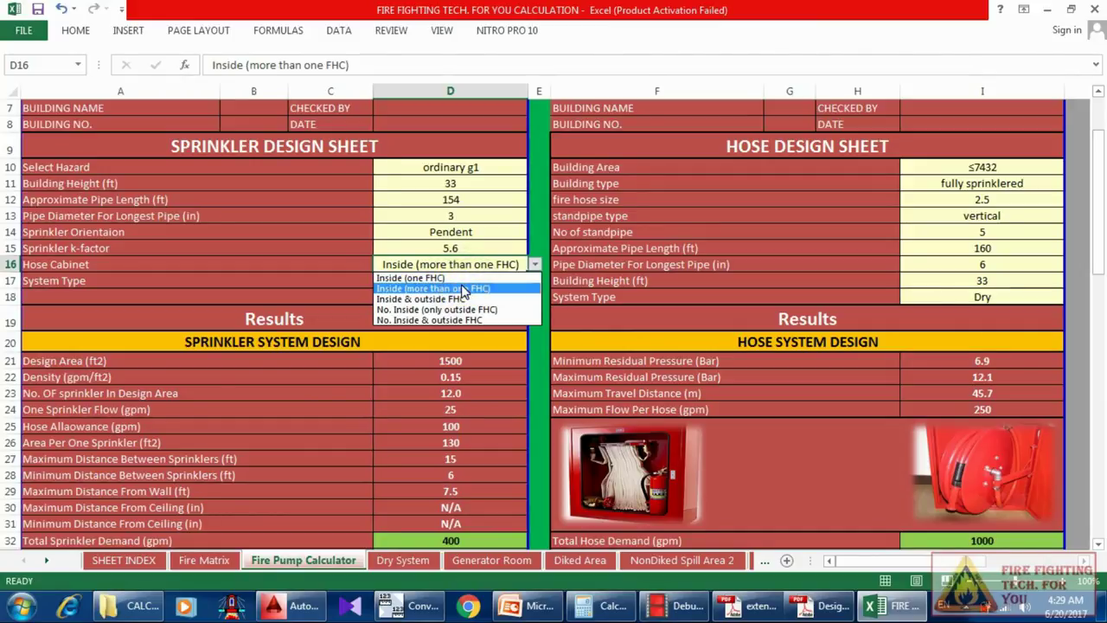
pyautogui.click(464, 289)
pyautogui.click(513, 282)
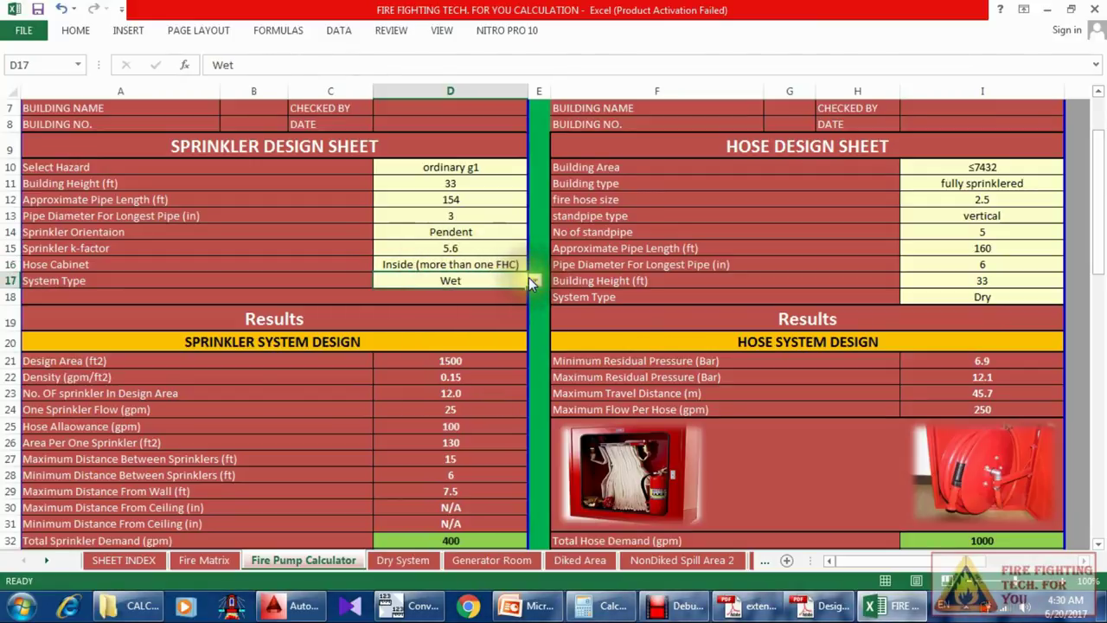
pyautogui.click(534, 283)
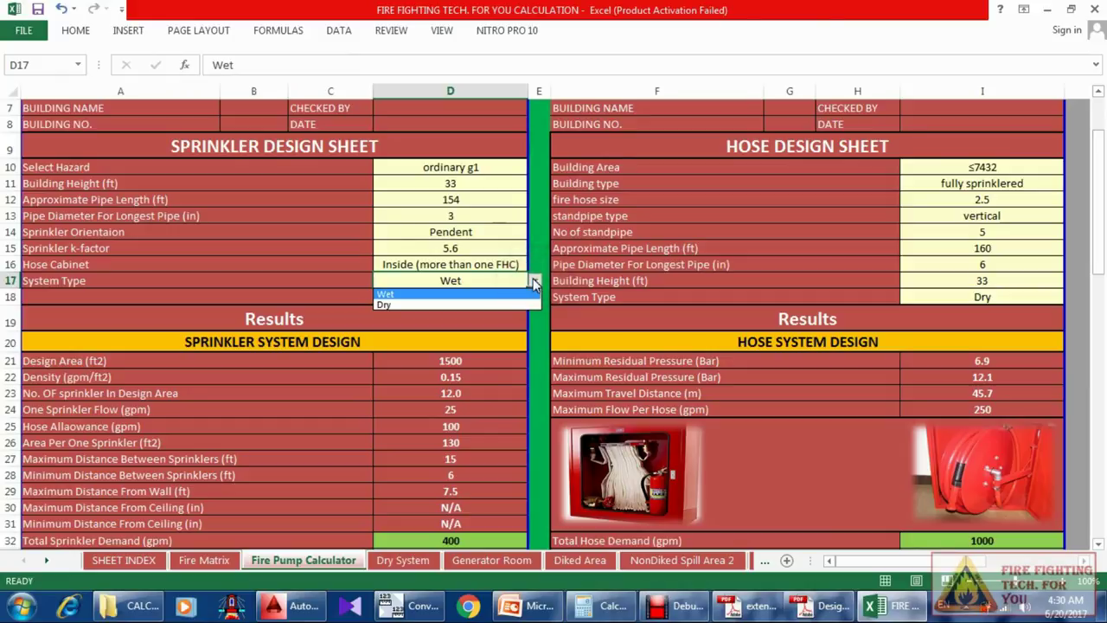
pyautogui.click(534, 283)
# Step: Examine the sprinkler system design results from design area and density through hose allowance, sprinkler spacing, and wall and ceiling distances
pyautogui.scroll(-3, 482, 395)
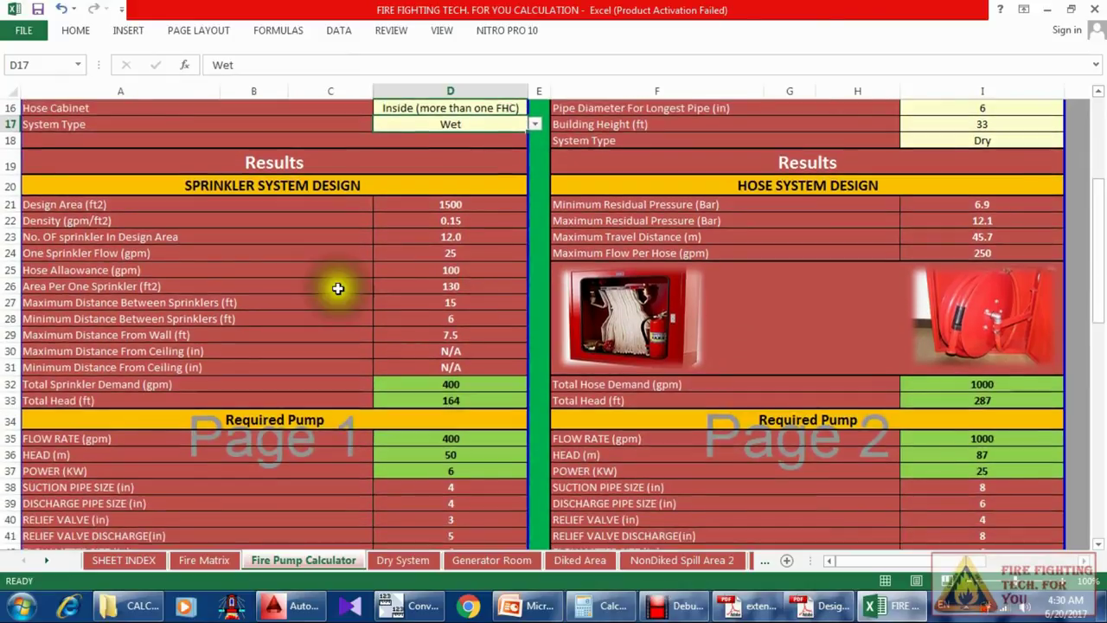
pyautogui.click(468, 204)
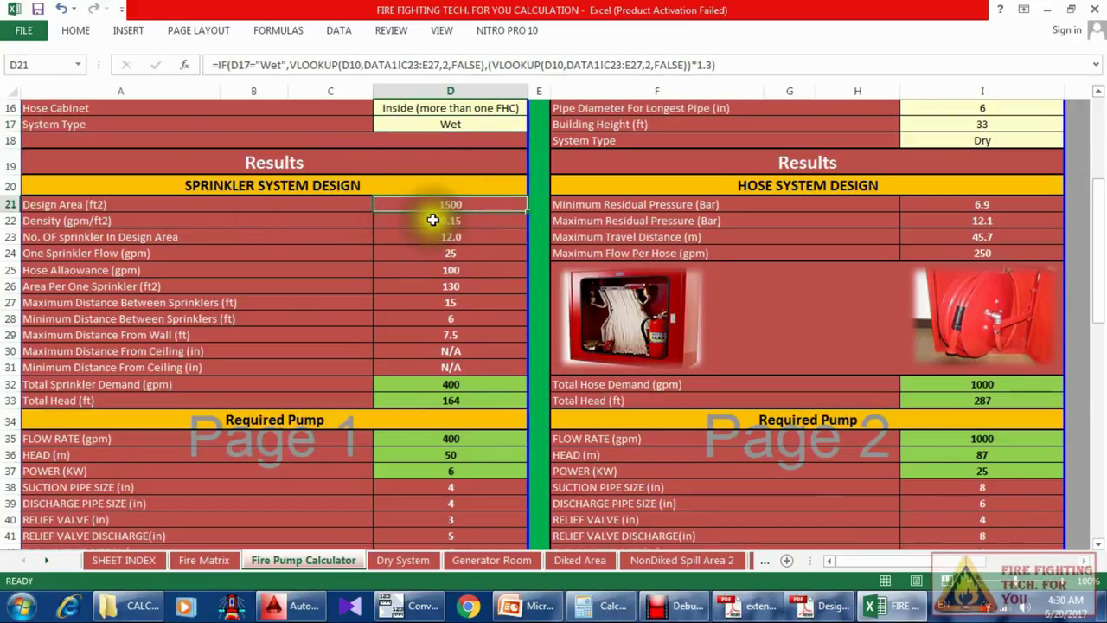
pyautogui.click(430, 222)
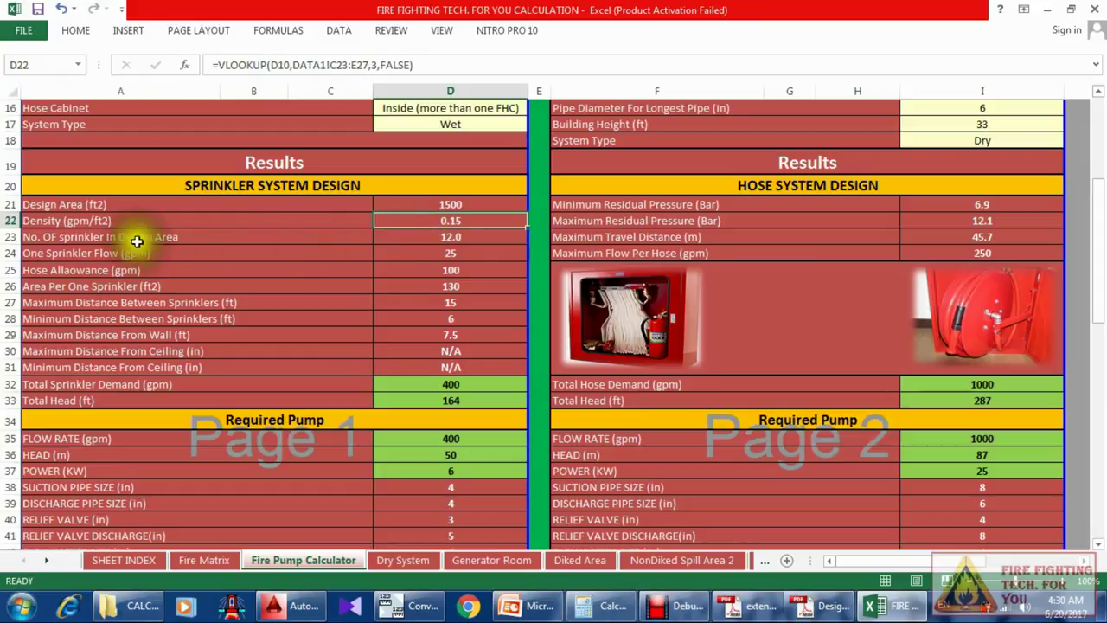
pyautogui.click(408, 237)
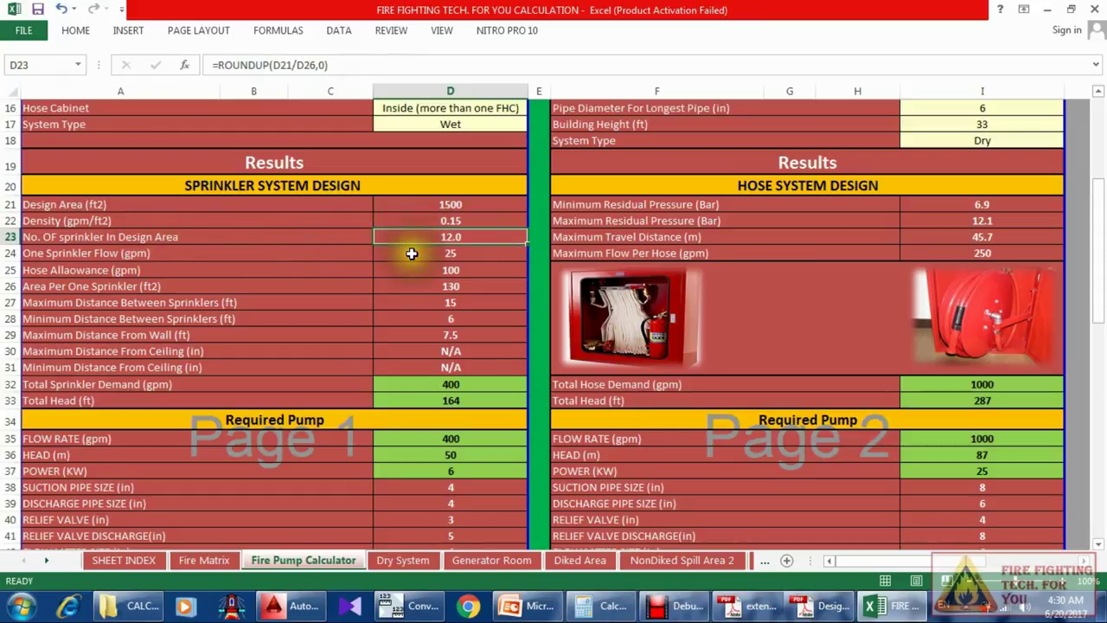
pyautogui.click(411, 255)
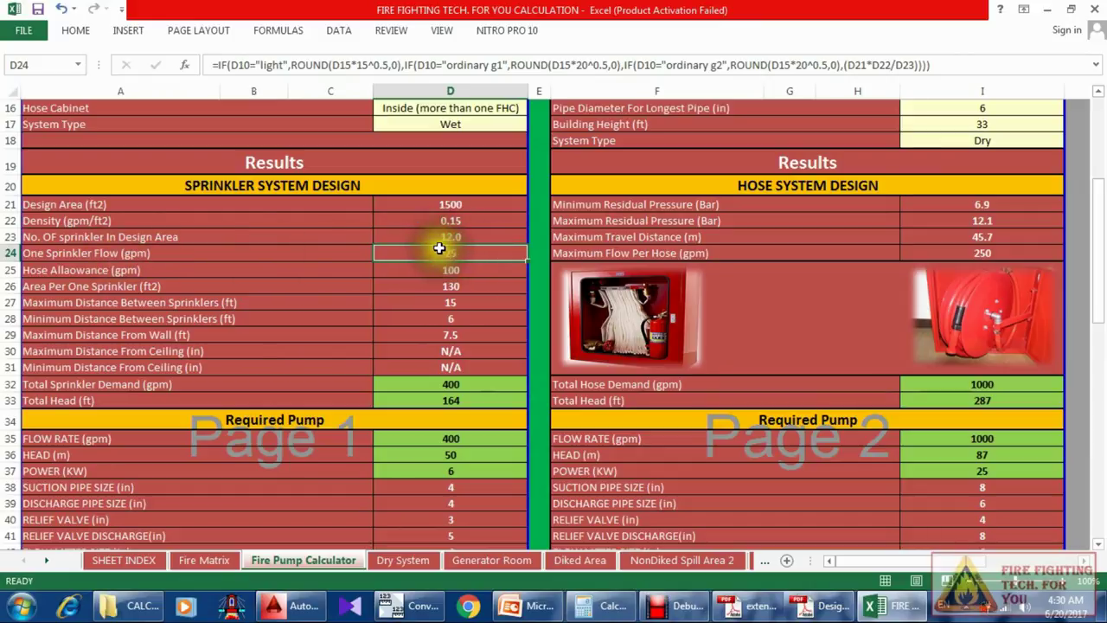
pyautogui.click(443, 271)
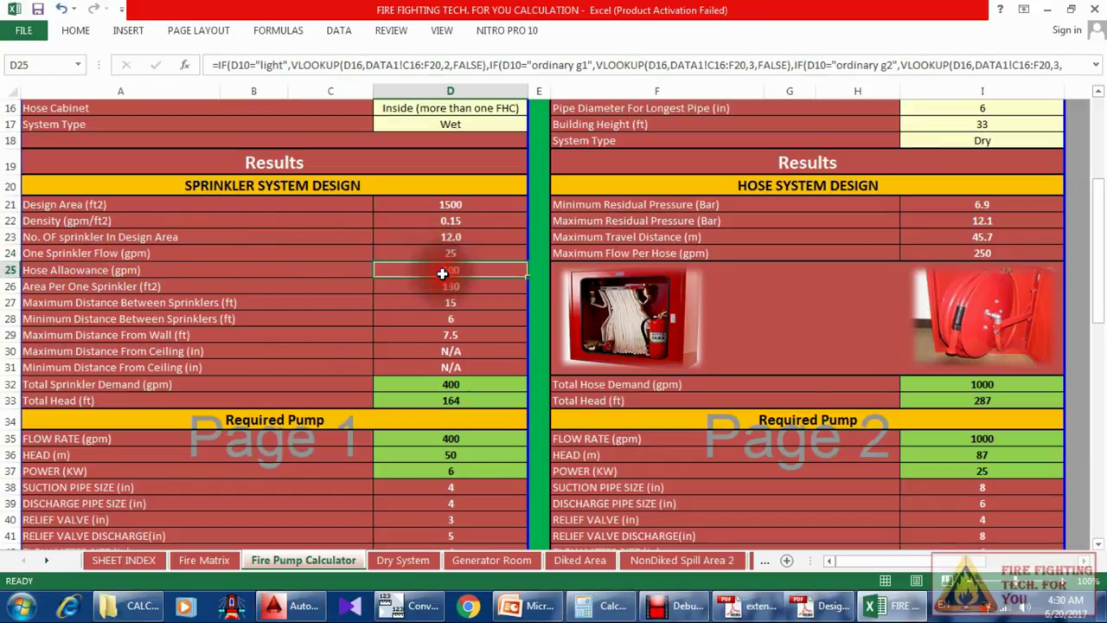
pyautogui.click(429, 287)
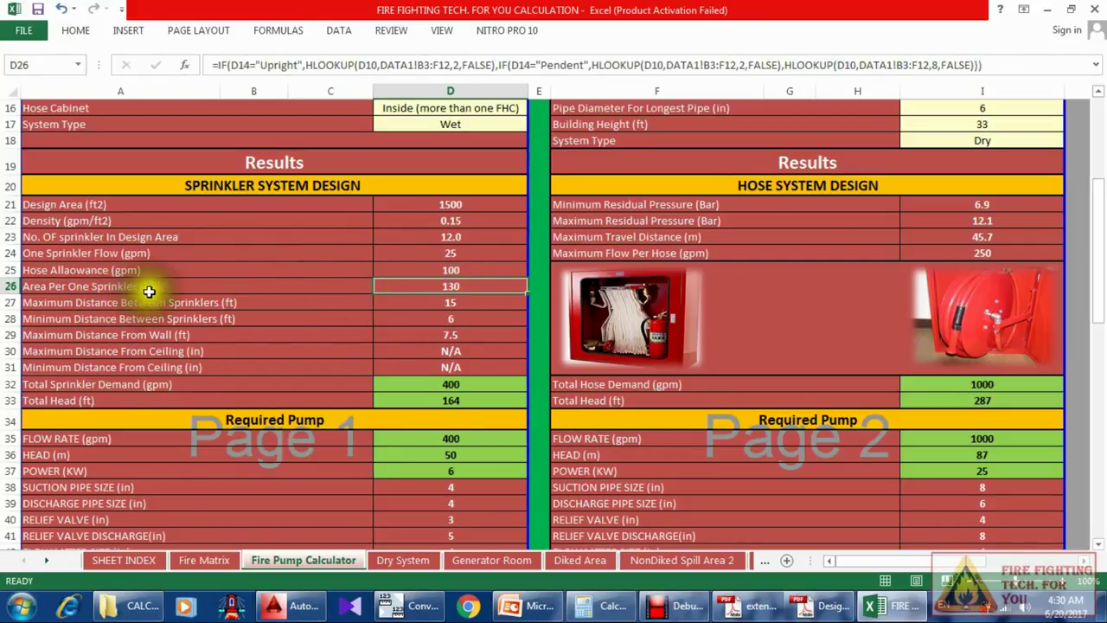
pyautogui.click(437, 302)
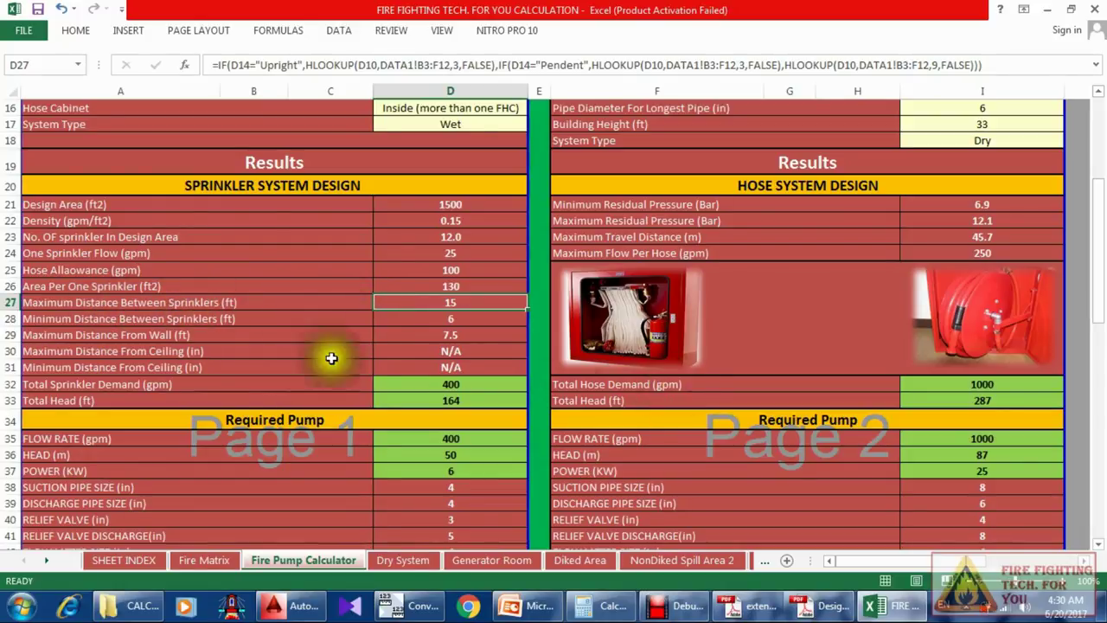
pyautogui.click(468, 319)
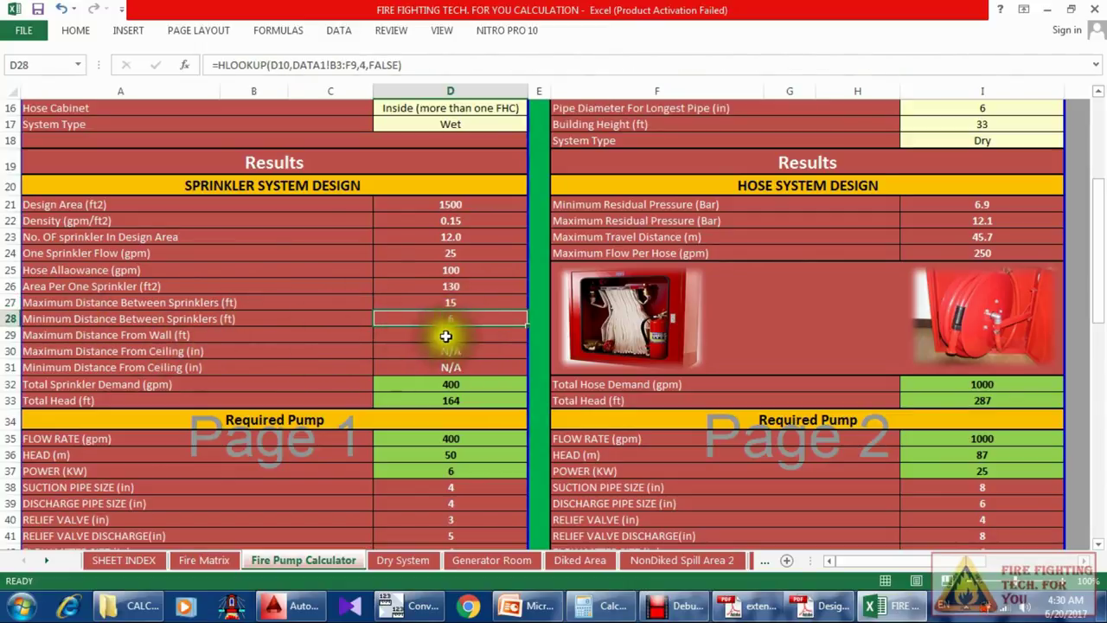
pyautogui.click(492, 339)
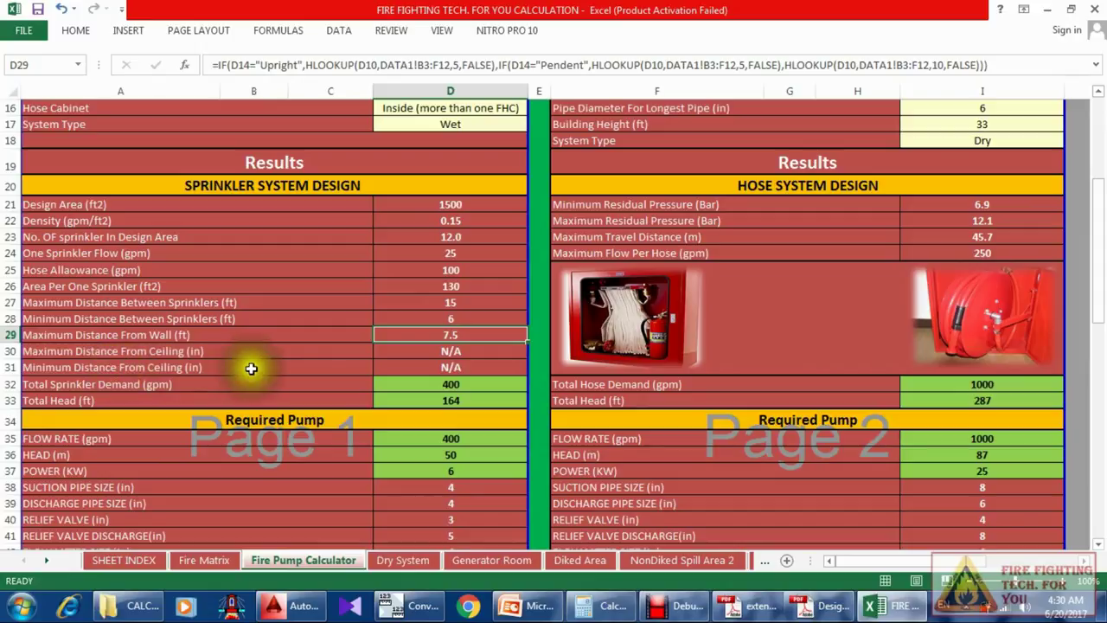
pyautogui.click(429, 353)
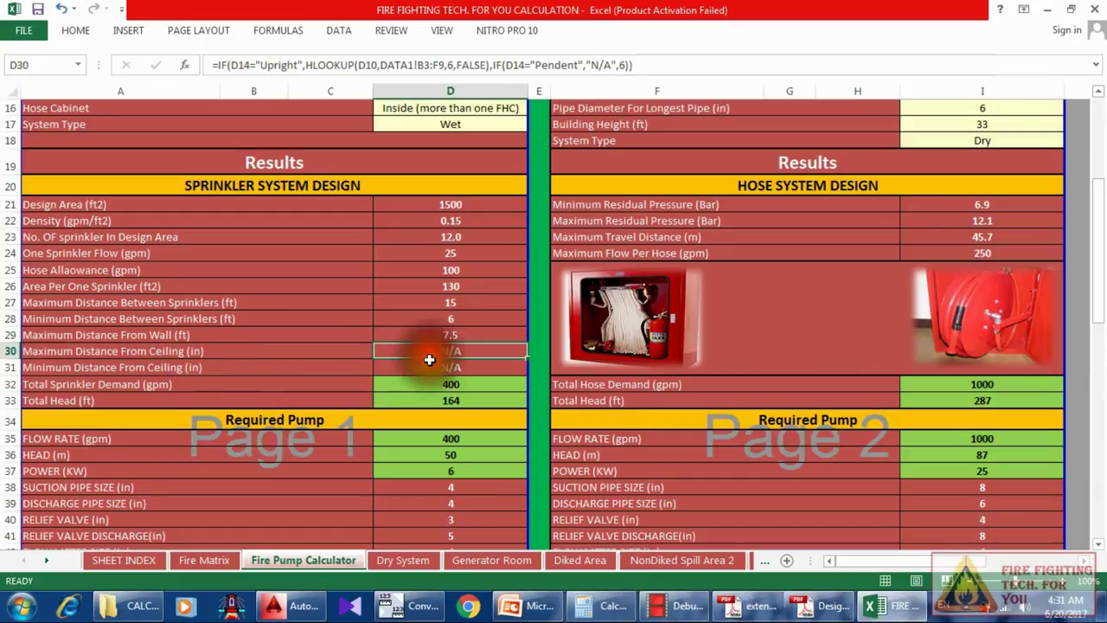
pyautogui.click(440, 362)
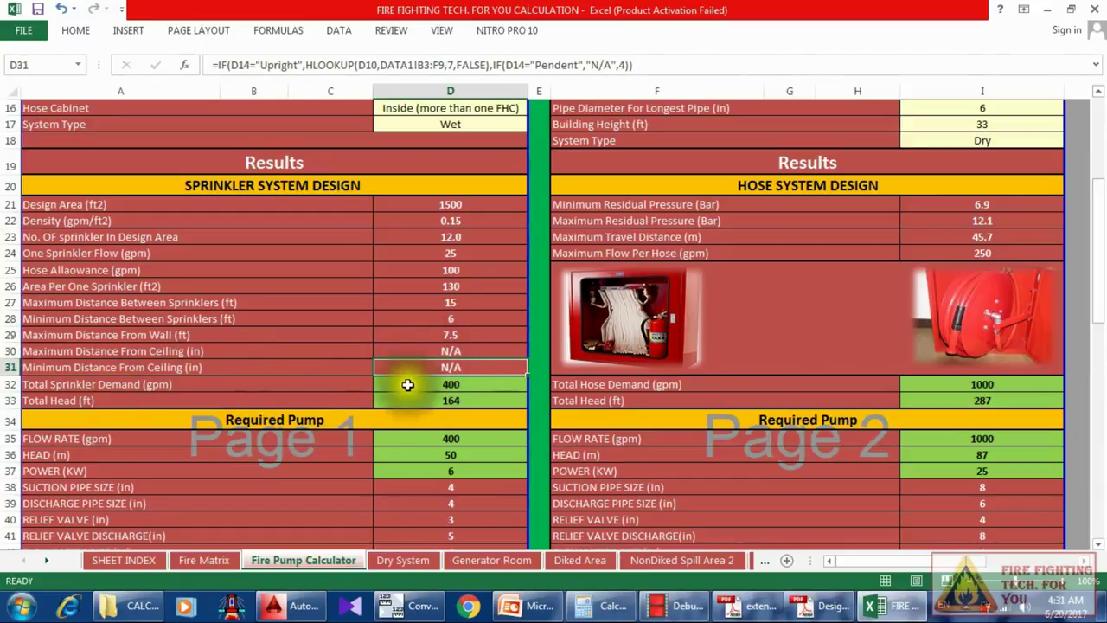
# Step: Compare the sheet's total sprinkler demand with the pump flow rate in the AutoCAD calculation notes, and return to Excel
pyautogui.click(433, 385)
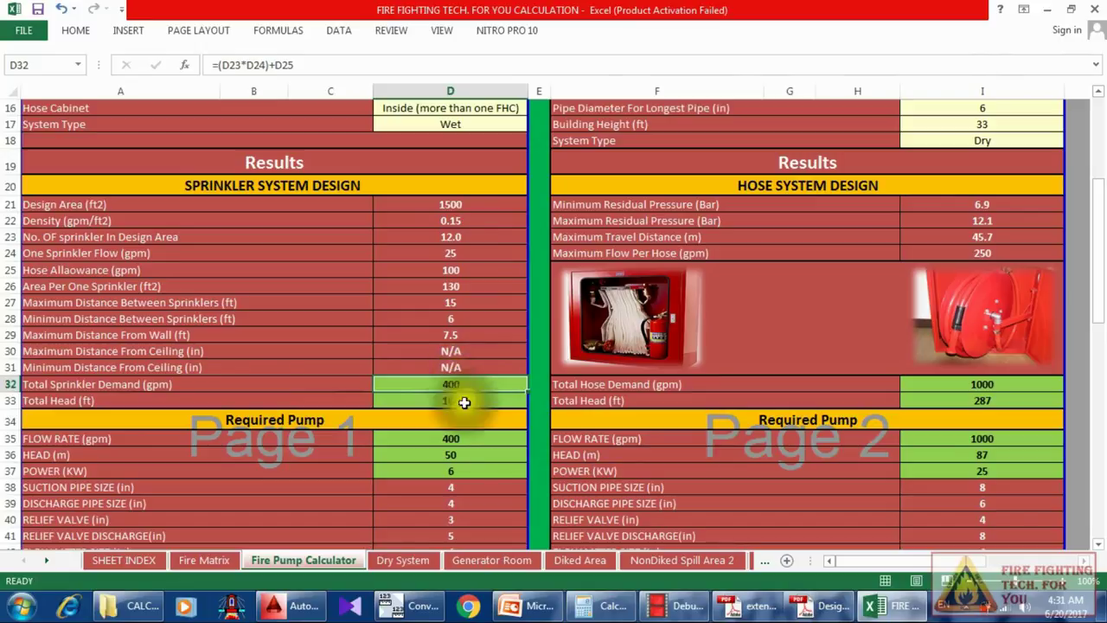
pyautogui.click(275, 606)
pyautogui.moveTo(486, 215); pyautogui.dragTo(423, 309, button='middle')
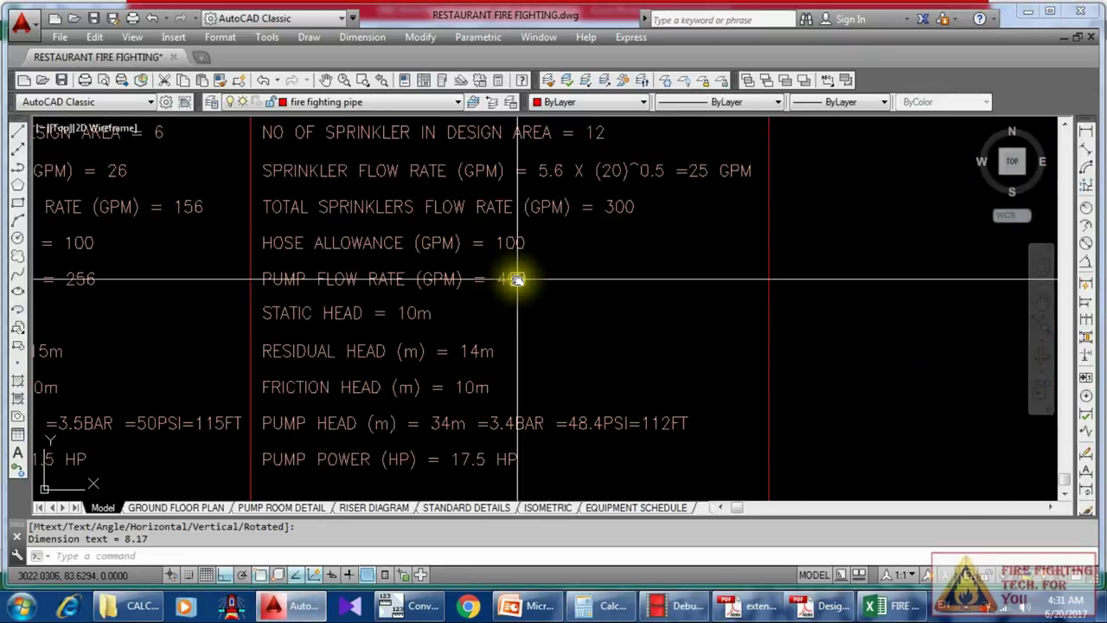
pyautogui.click(1025, 17)
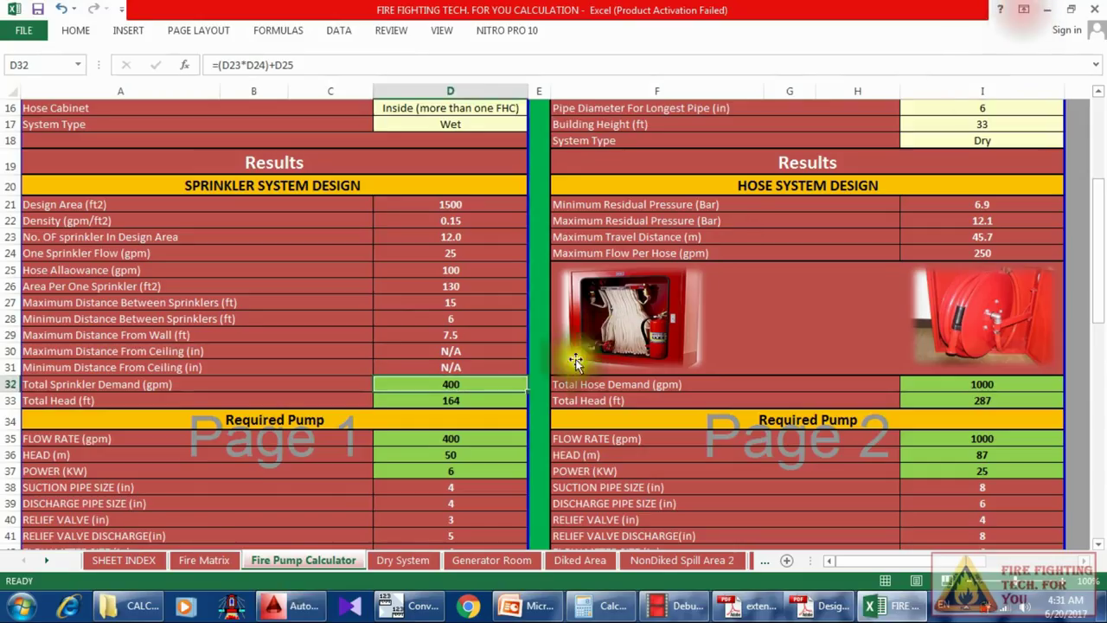
# Step: Convert the sprinkler sheet's total head of 164 ft.H2O to m.H2O with the Pressure conversion in Convert123
pyautogui.click(451, 400)
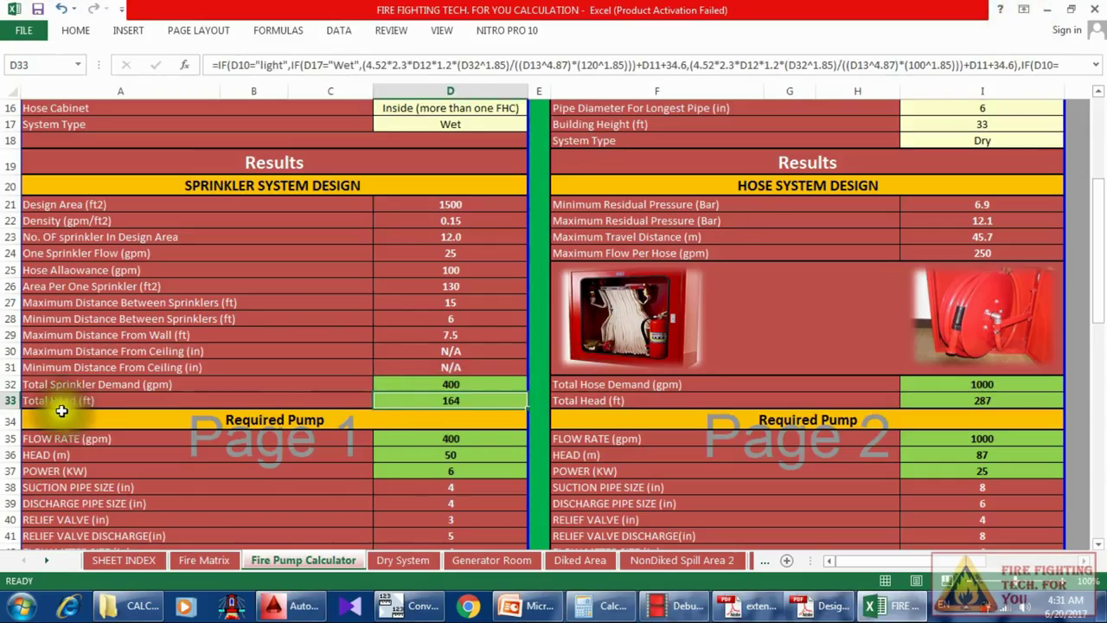
pyautogui.click(463, 402)
pyautogui.click(422, 610)
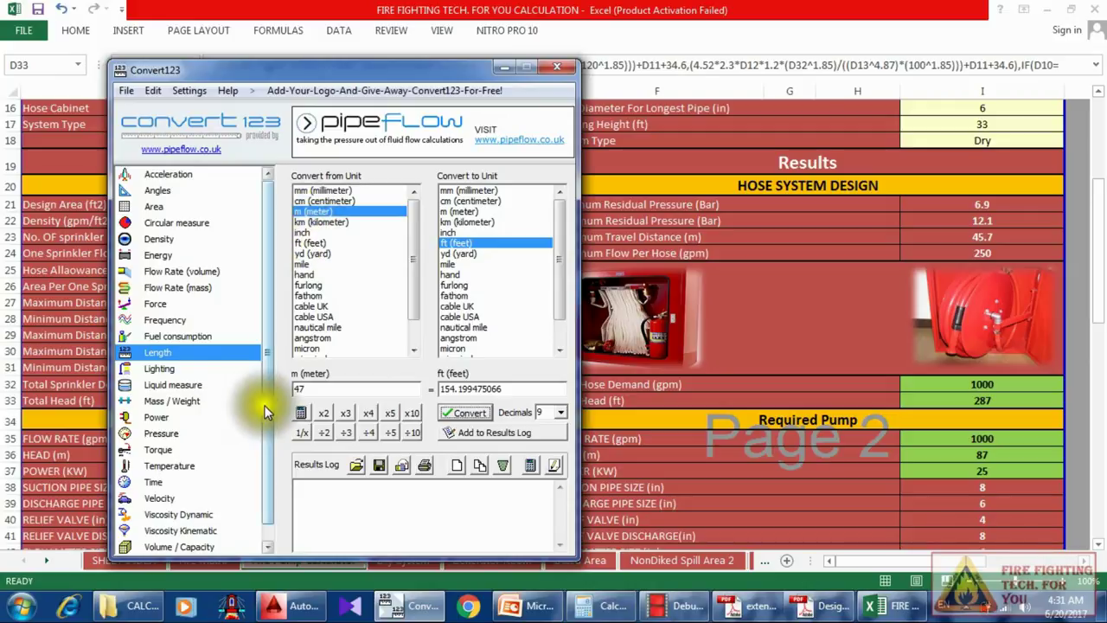
pyautogui.scroll(-1, 265, 432)
pyautogui.click(179, 418)
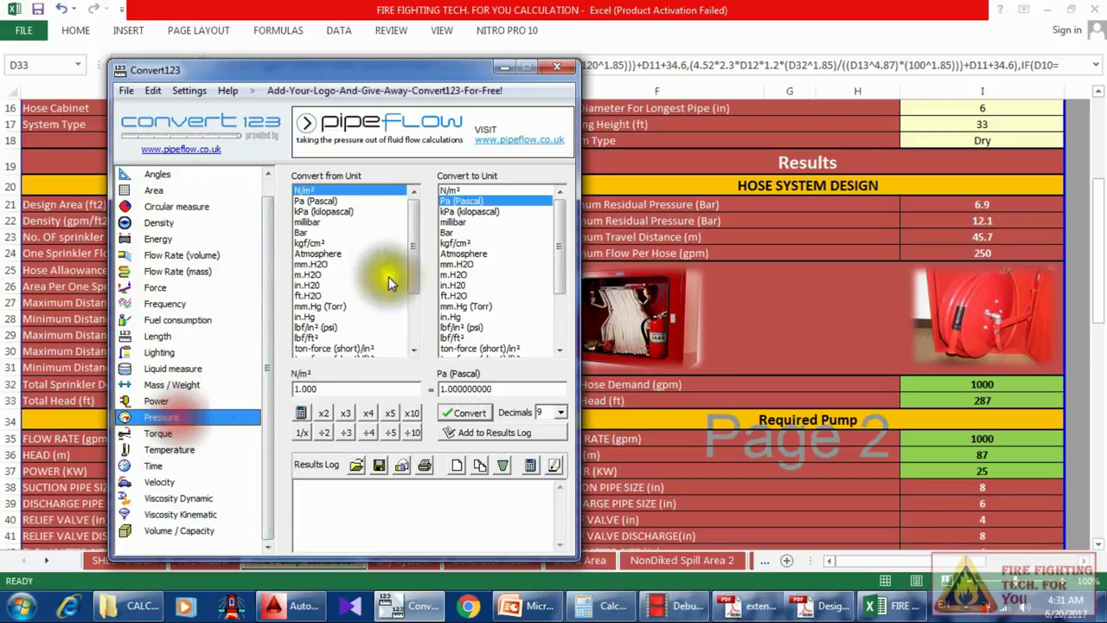
pyautogui.click(314, 296)
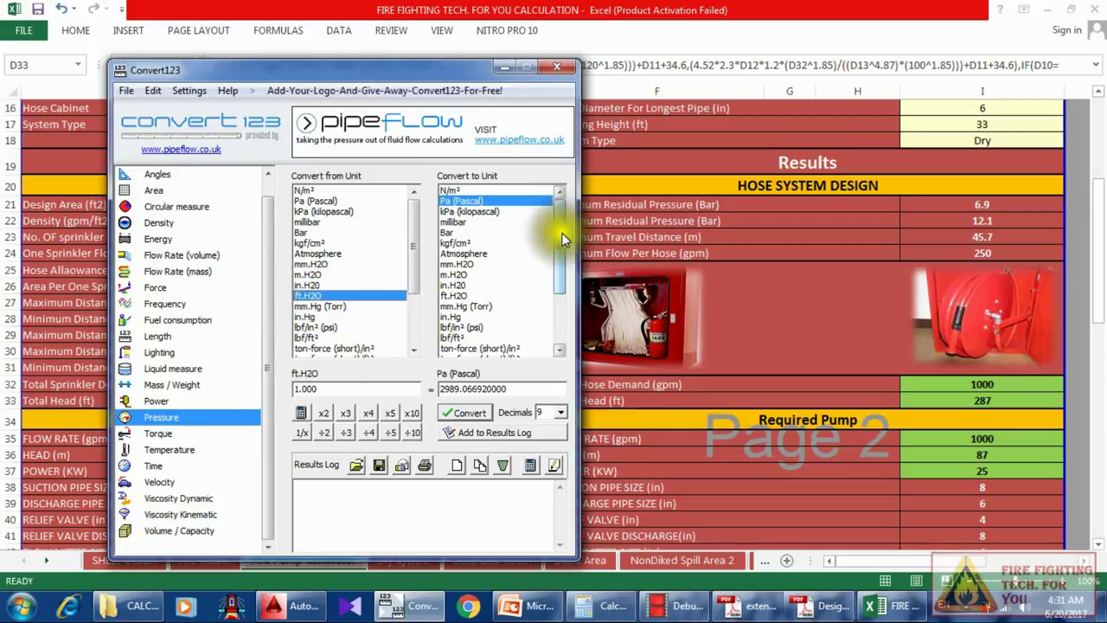
pyautogui.click(445, 276)
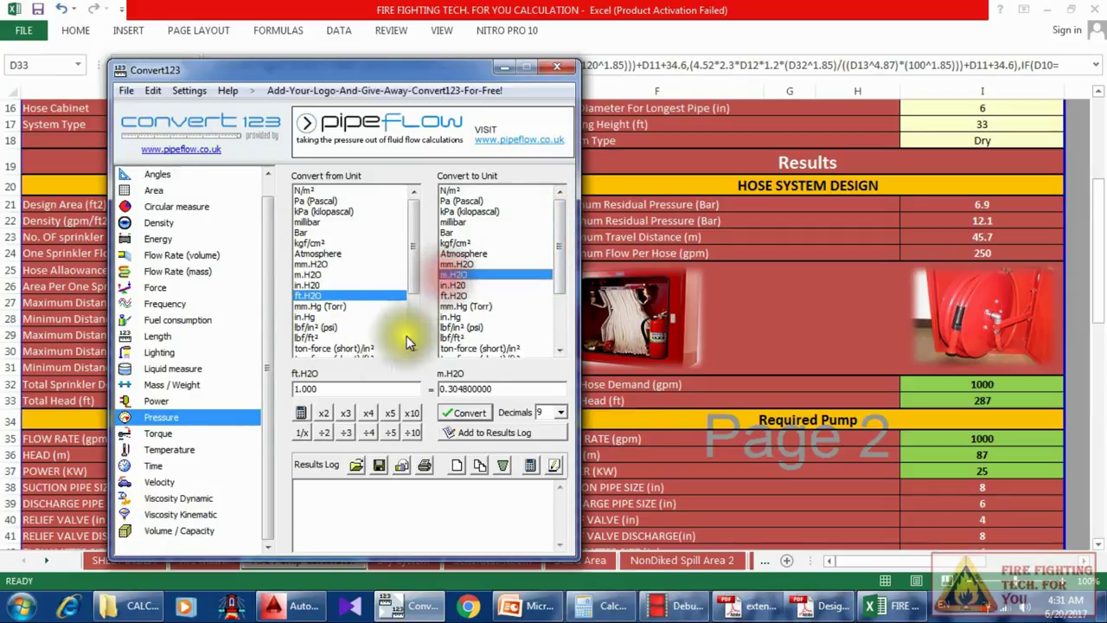
pyautogui.moveTo(270, 388); pyautogui.dragTo(402, 388)
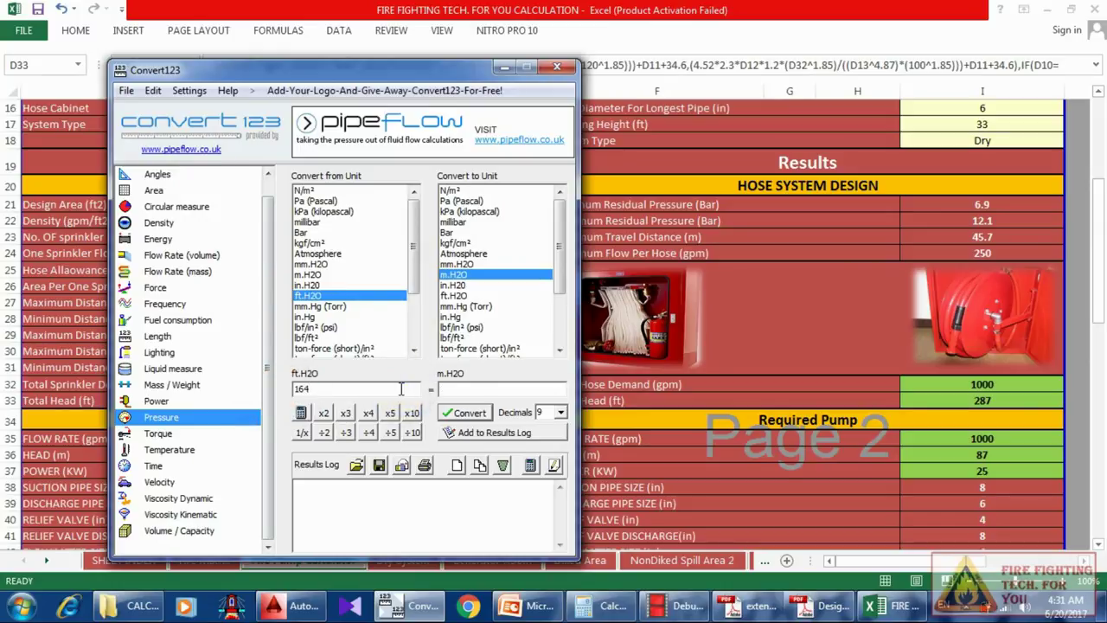
pyautogui.click(459, 410)
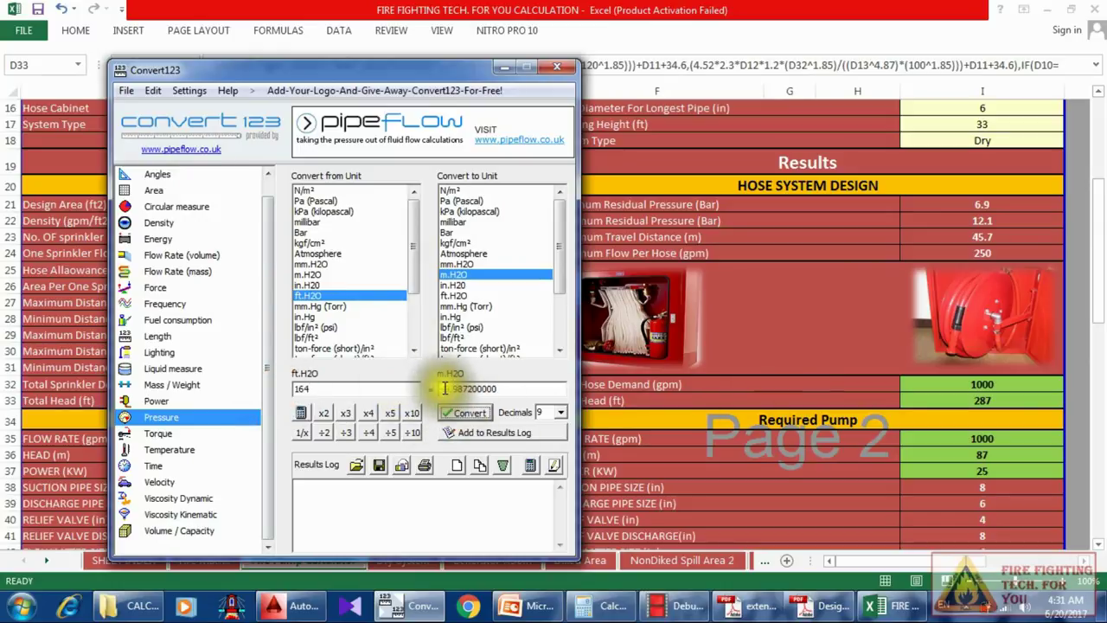
pyautogui.click(505, 66)
# Step: Examine the static, residual, friction and pump head values in the AutoCAD notes for comparison with the total head, and return to Excel
pyautogui.click(305, 612)
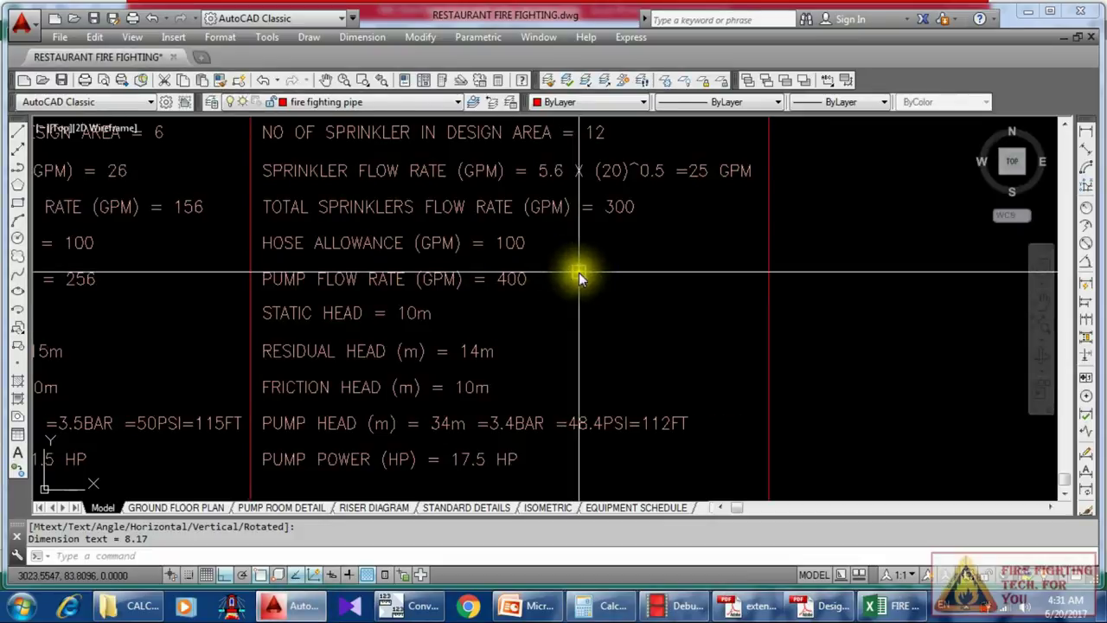
pyautogui.moveTo(579, 275)
pyautogui.mouseDown(button='middle')
pyautogui.moveTo(522, 275)
pyautogui.moveTo(547, 260)
pyautogui.mouseUp(button='middle')
pyautogui.scroll(2, 546, 259)
pyautogui.scroll(2, 663, 368)
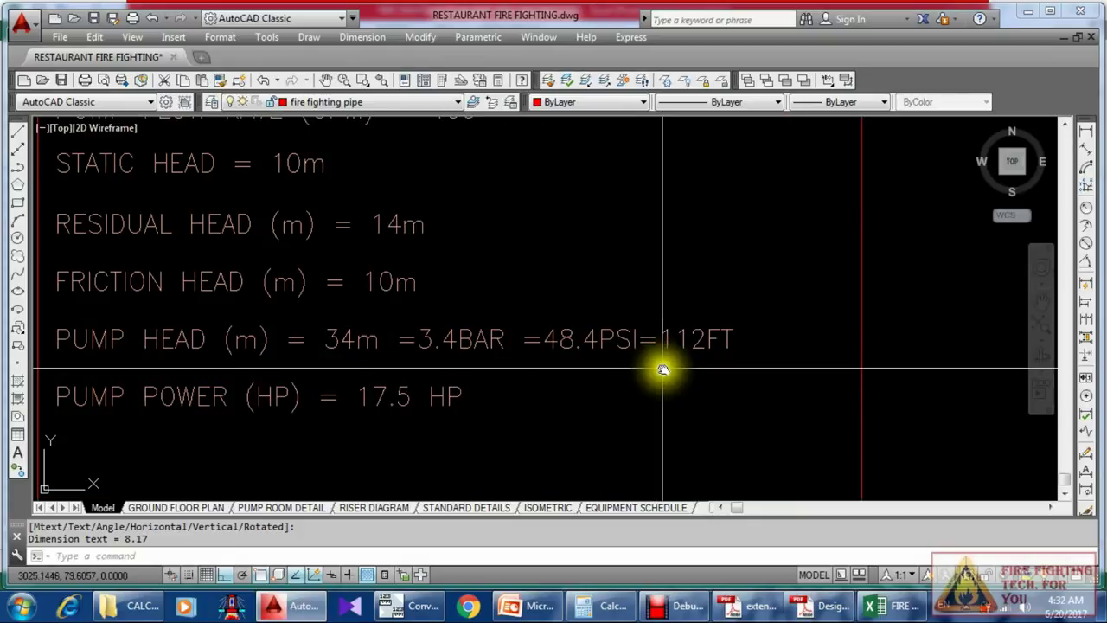
pyautogui.moveTo(663, 369); pyautogui.dragTo(695, 363, button='middle')
pyautogui.scroll(-1, 453, 323)
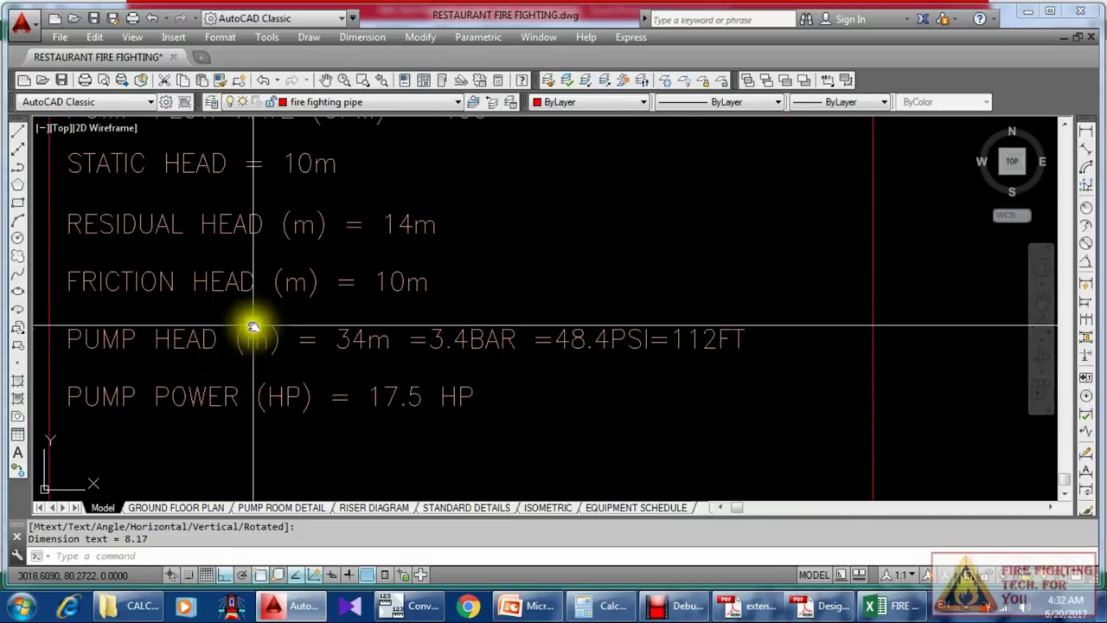
pyautogui.moveTo(275, 342); pyautogui.dragTo(277, 364, button='middle')
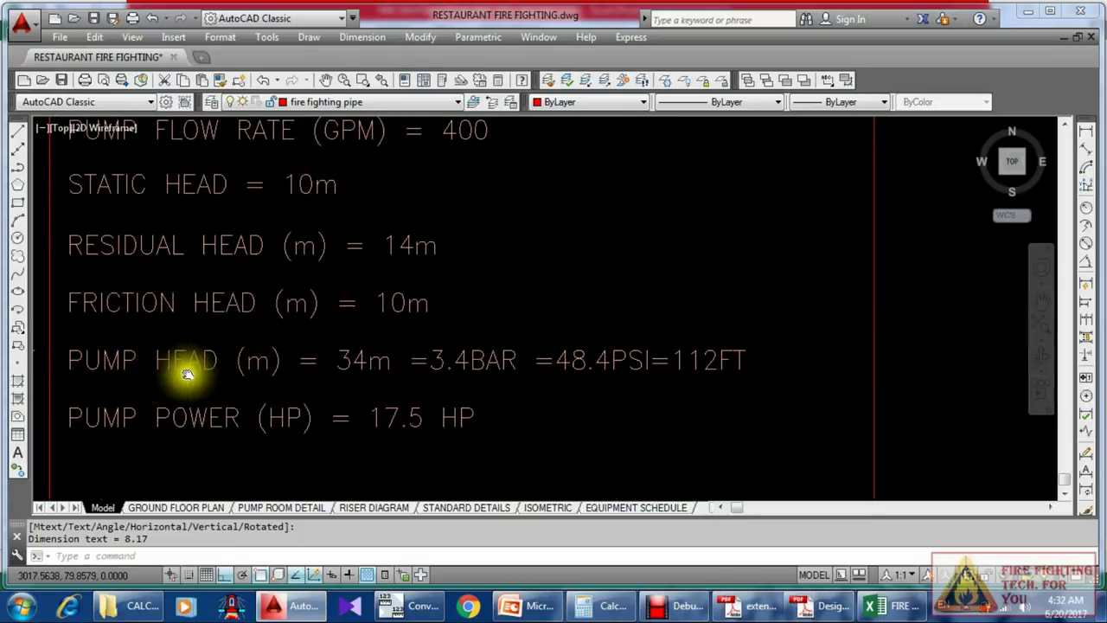
pyautogui.scroll(-5, 292, 351)
pyautogui.scroll(4, 272, 357)
pyautogui.scroll(4, 272, 357)
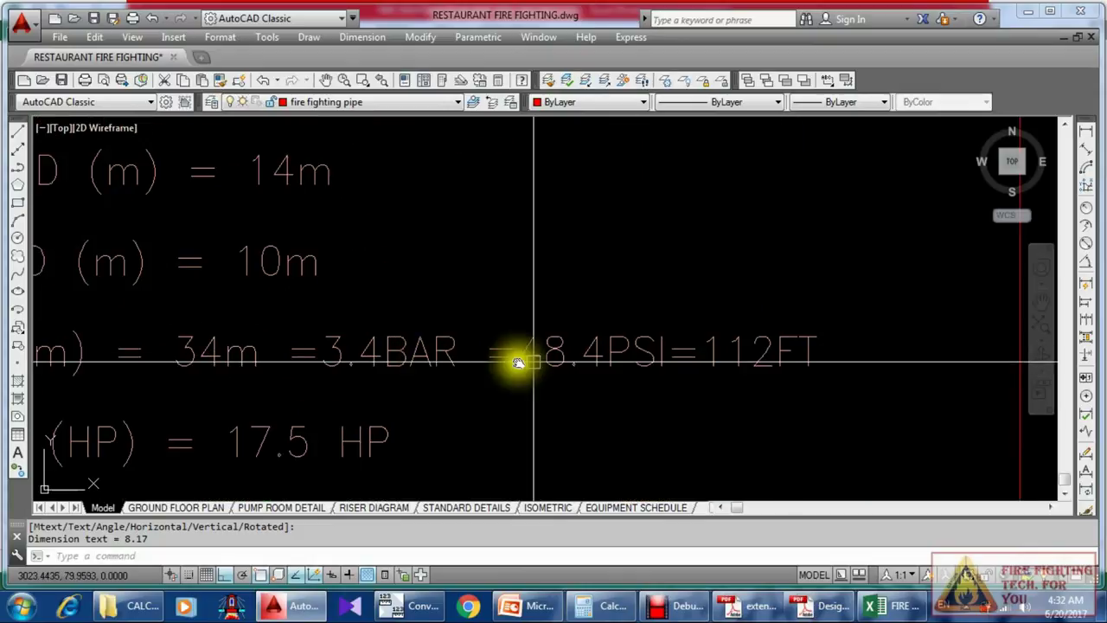
pyautogui.scroll(-2, 596, 354)
pyautogui.scroll(2, 418, 361)
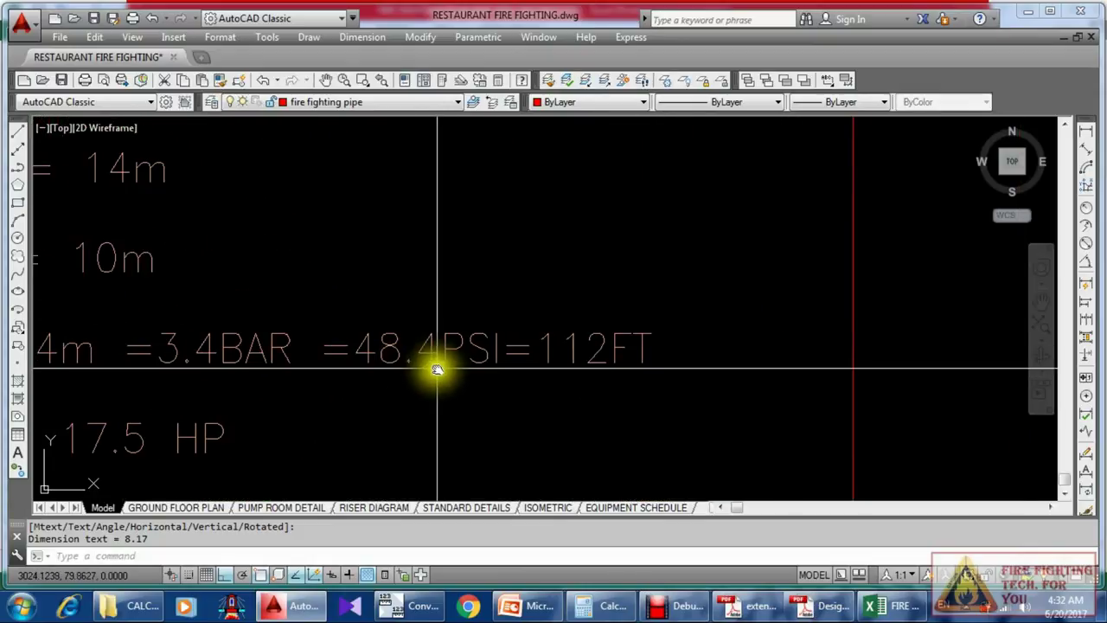
pyautogui.scroll(-2, 485, 365)
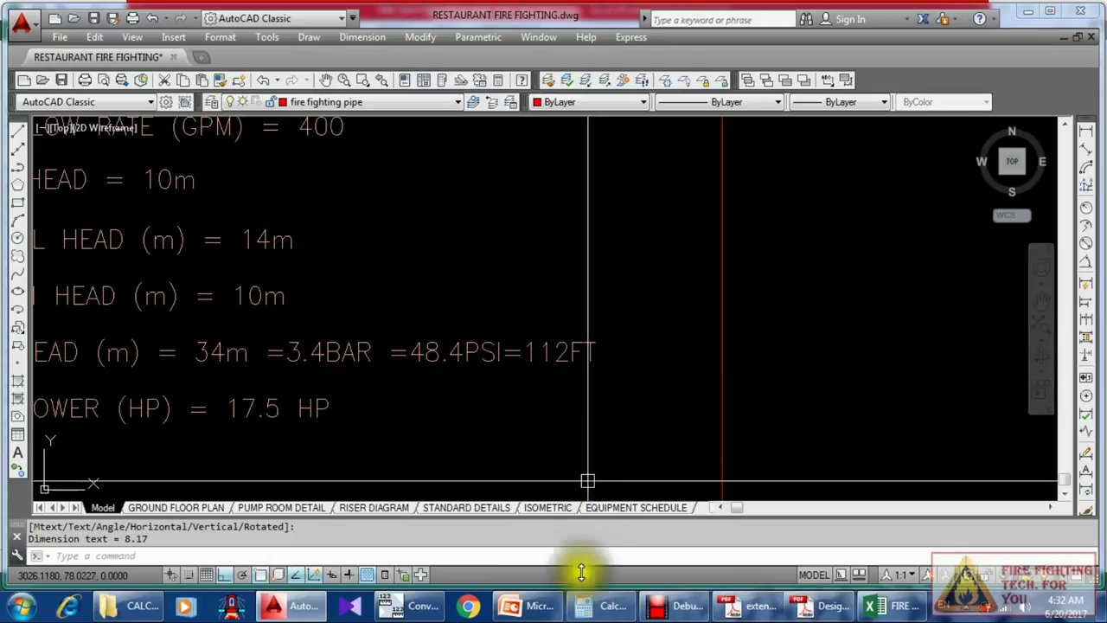
pyautogui.click(882, 606)
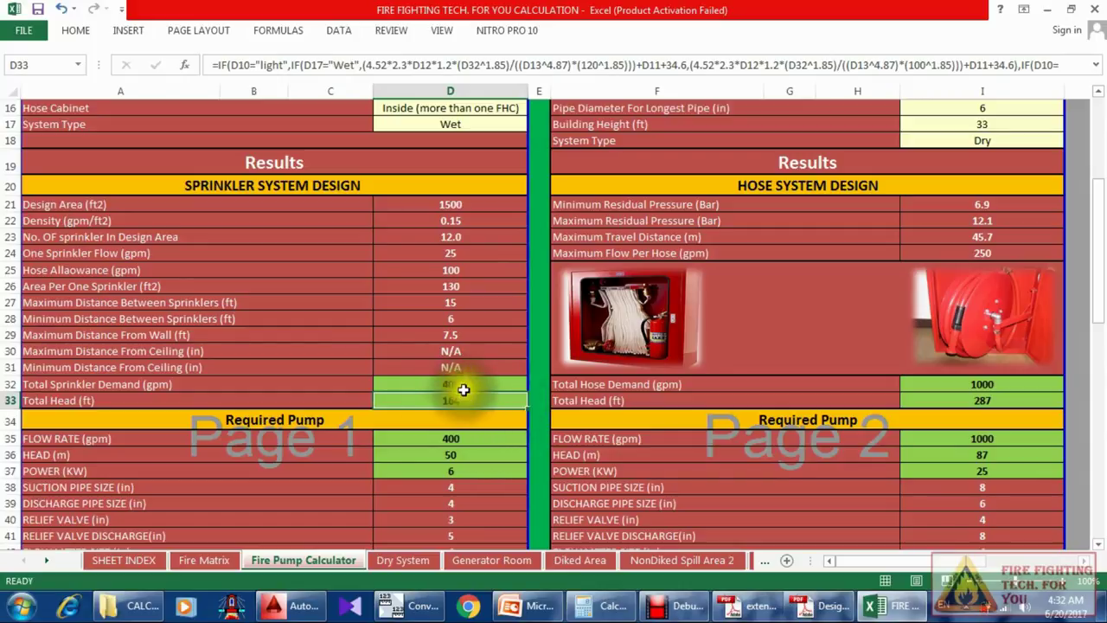
# Step: Compare the total head converted to m.H2O in Convert123 with the pump head in the AutoCAD calculation notes, and minimize the converter
pyautogui.click(908, 613)
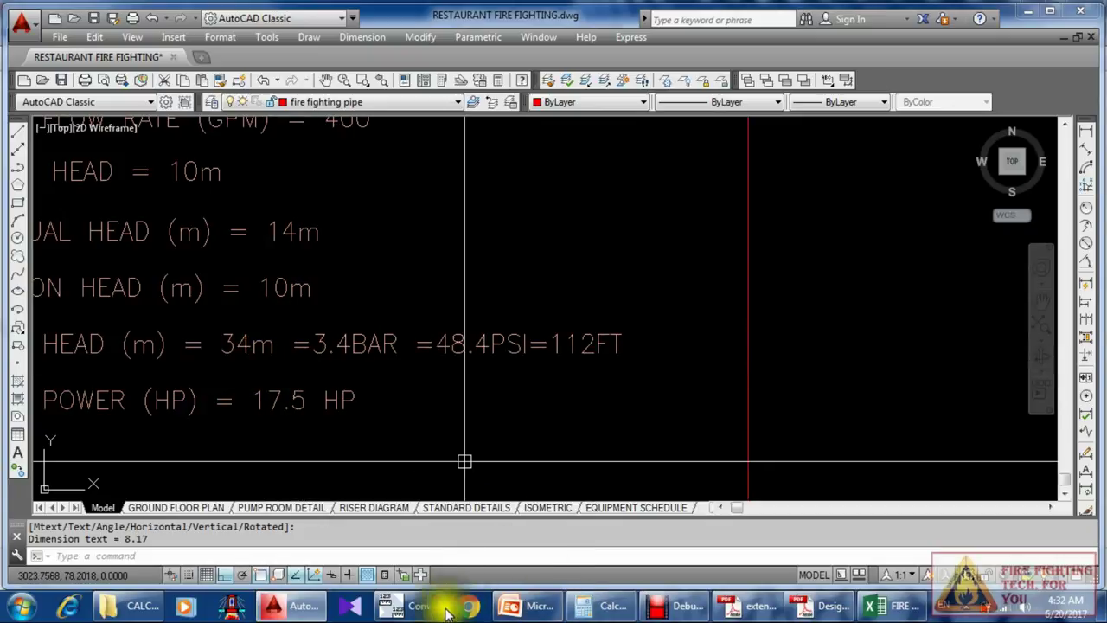
pyautogui.click(407, 608)
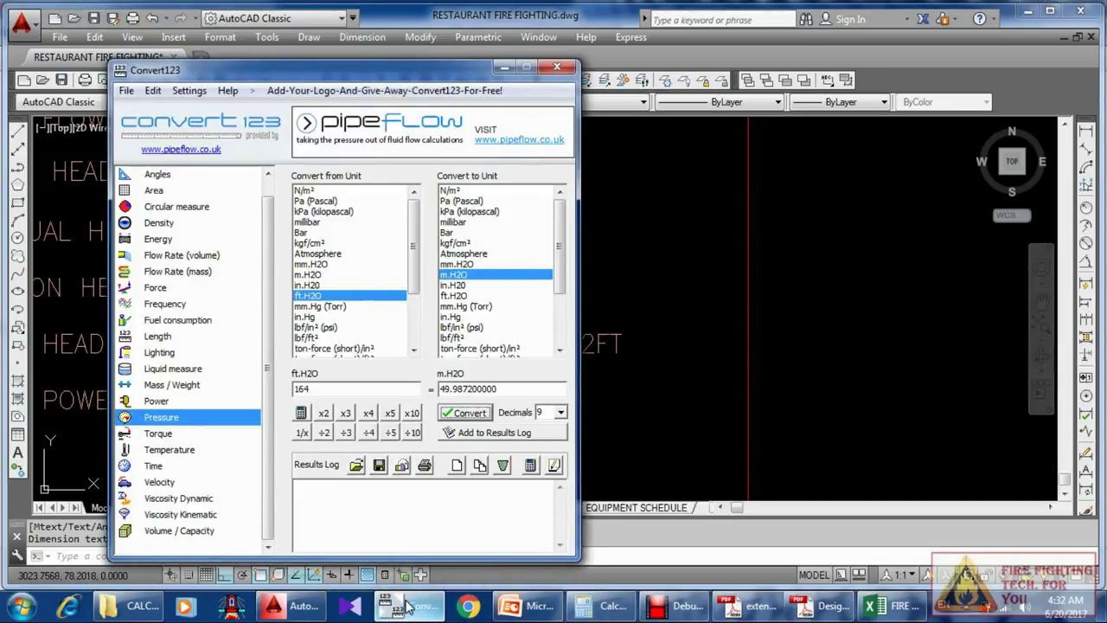
pyautogui.click(406, 608)
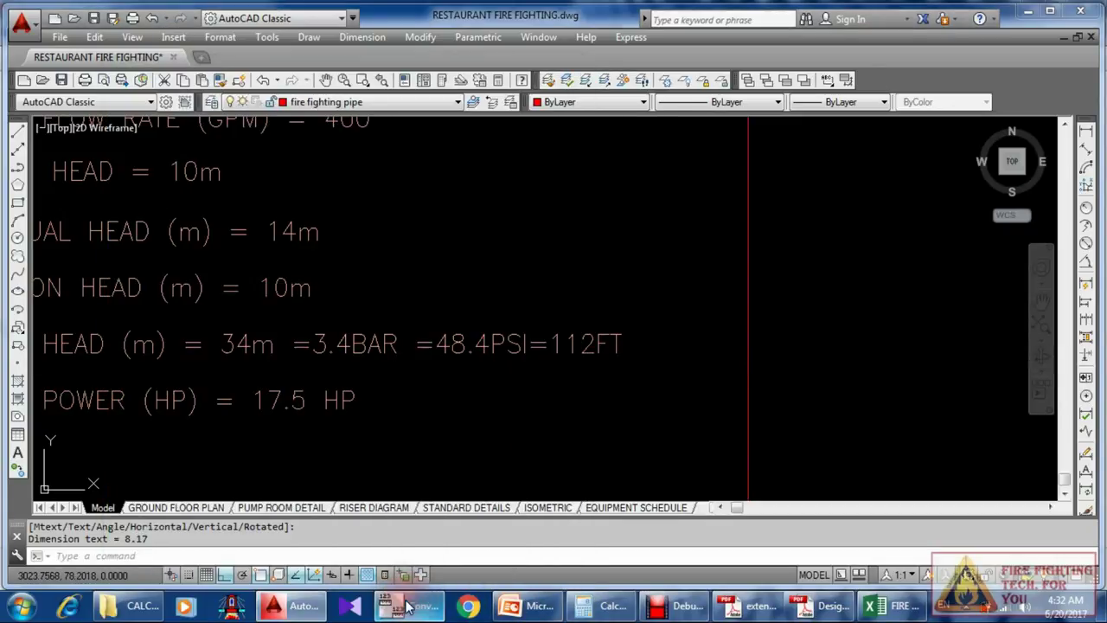
pyautogui.click(406, 609)
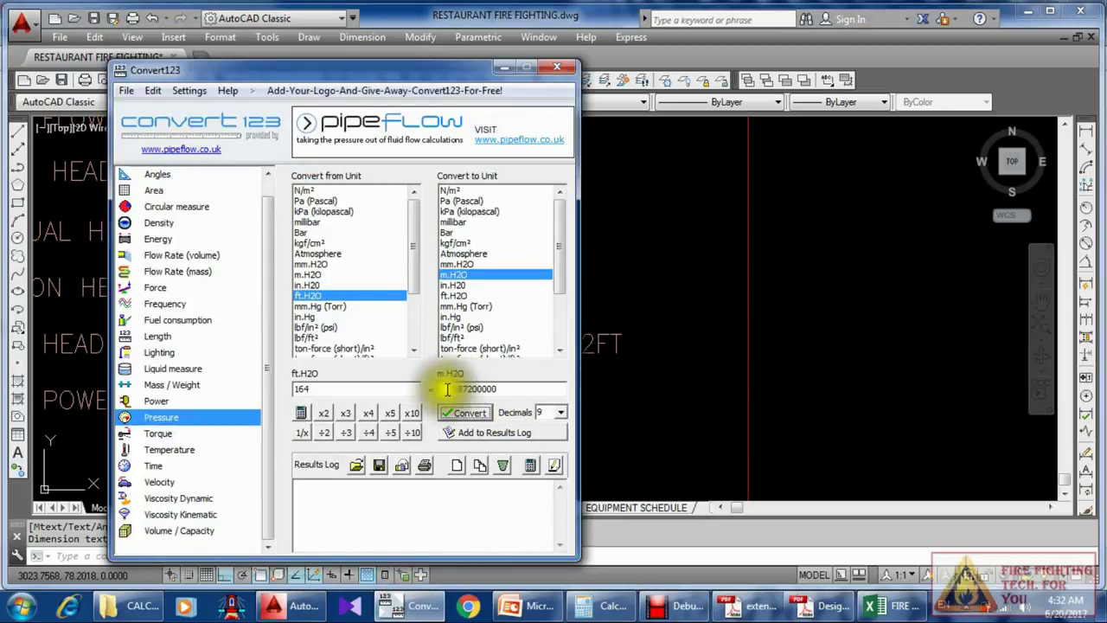
pyautogui.moveTo(447, 389)
pyautogui.mouseDown()
pyautogui.moveTo(574, 390)
pyautogui.moveTo(451, 390)
pyautogui.mouseUp()
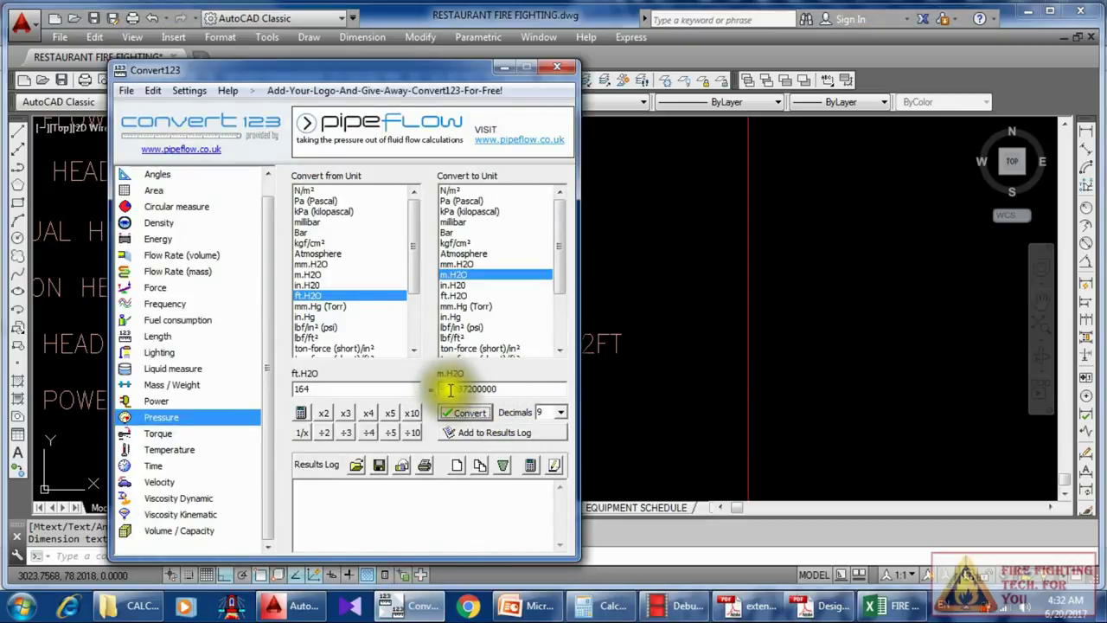
pyautogui.click(503, 67)
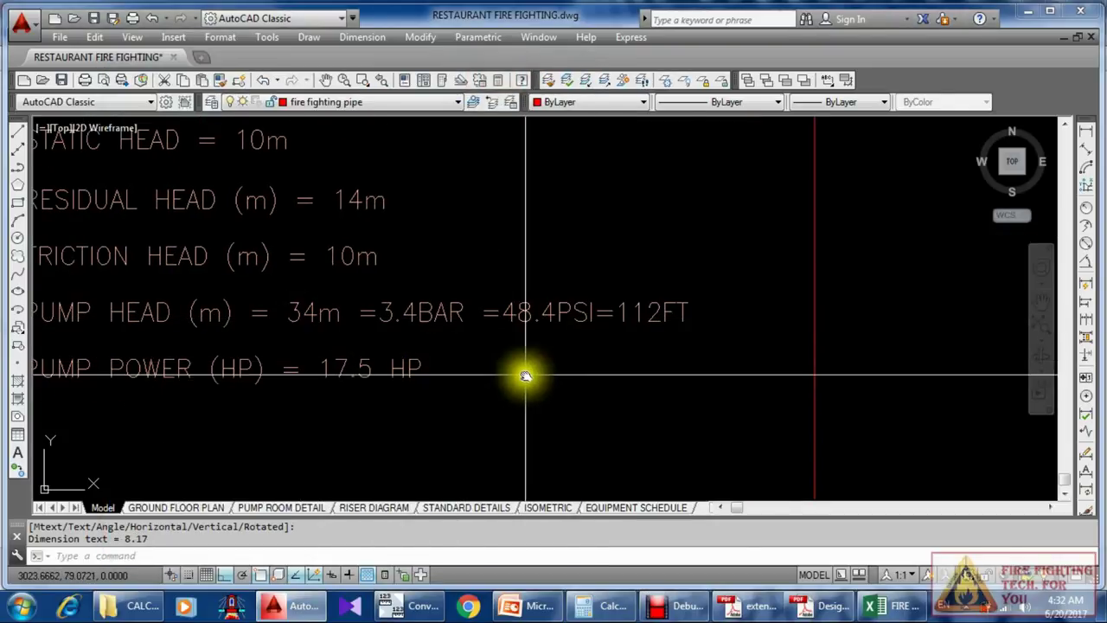
# Step: Return to the Fire Pump Calculator sheet in Excel and examine the sprinkler system's Required Pump results, from flow rate and head to jockey pump values
pyautogui.click(880, 610)
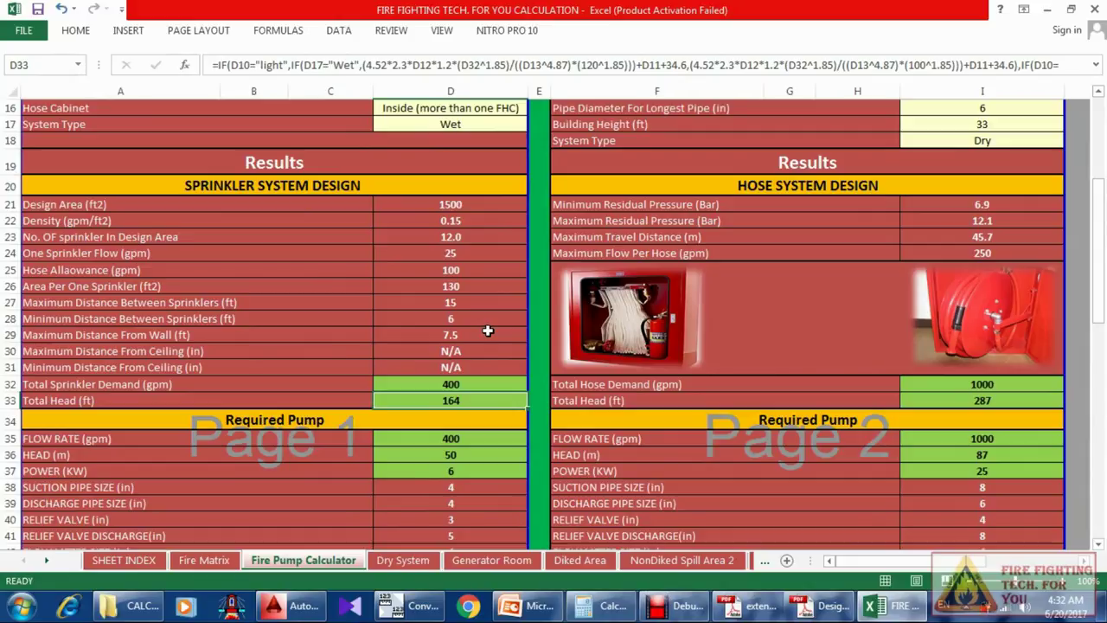
pyautogui.scroll(-1, 495, 383)
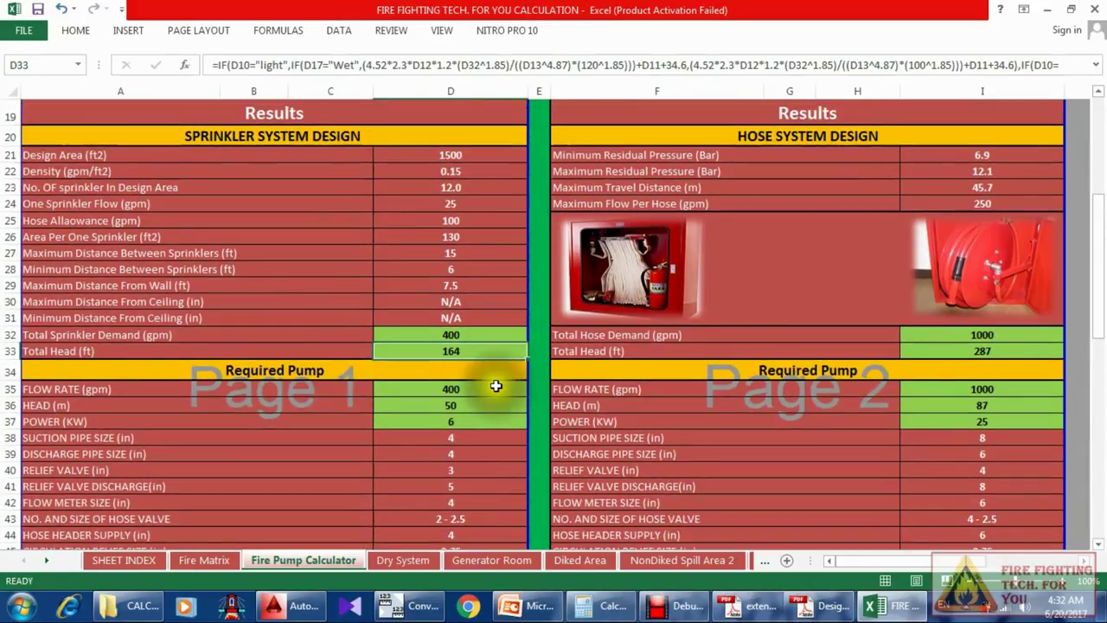
pyautogui.scroll(-1, 486, 390)
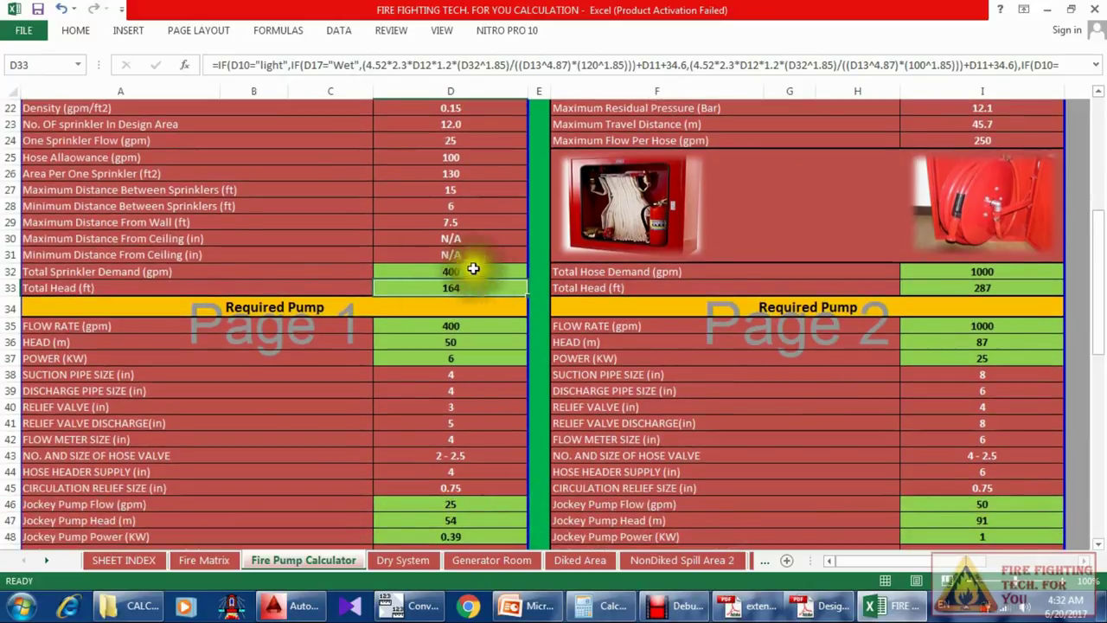